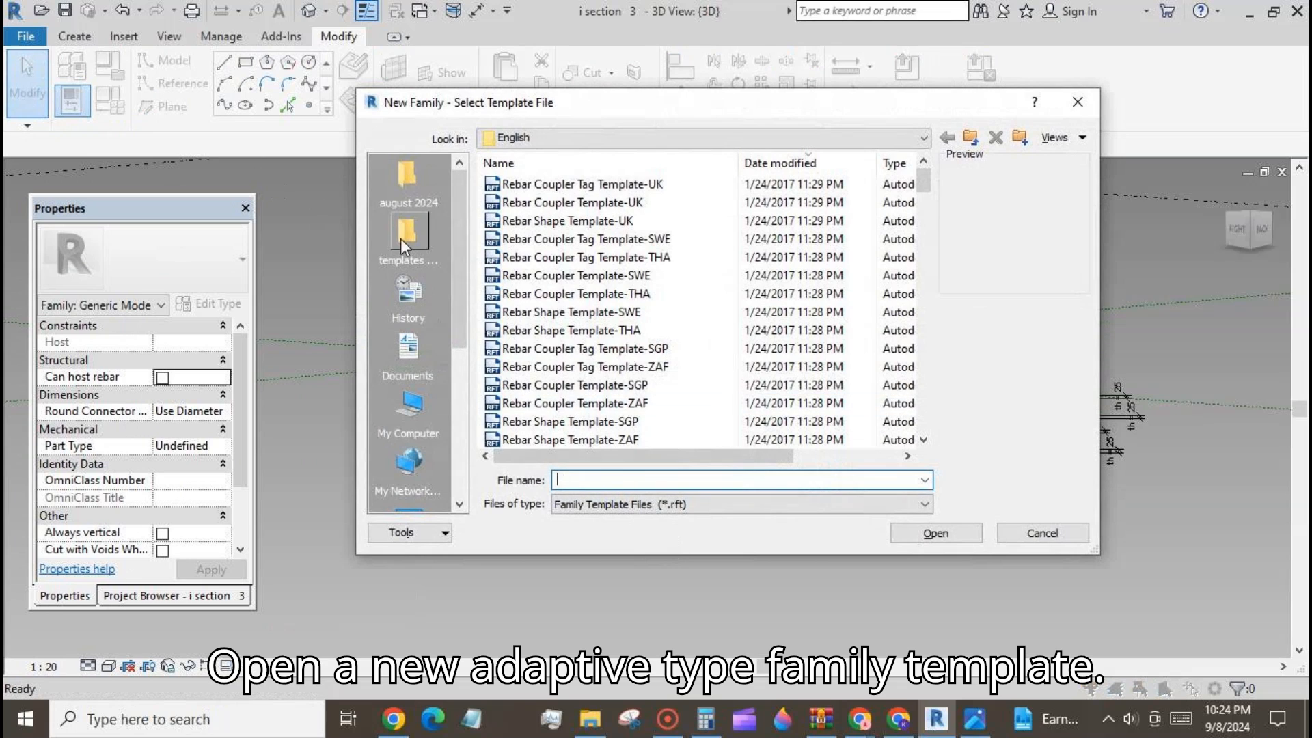
# - Create a new family from the adaptive generic model template in the templates folder
pyautogui.click(404, 236)
pyautogui.click(601, 291)
pyautogui.click(931, 534)
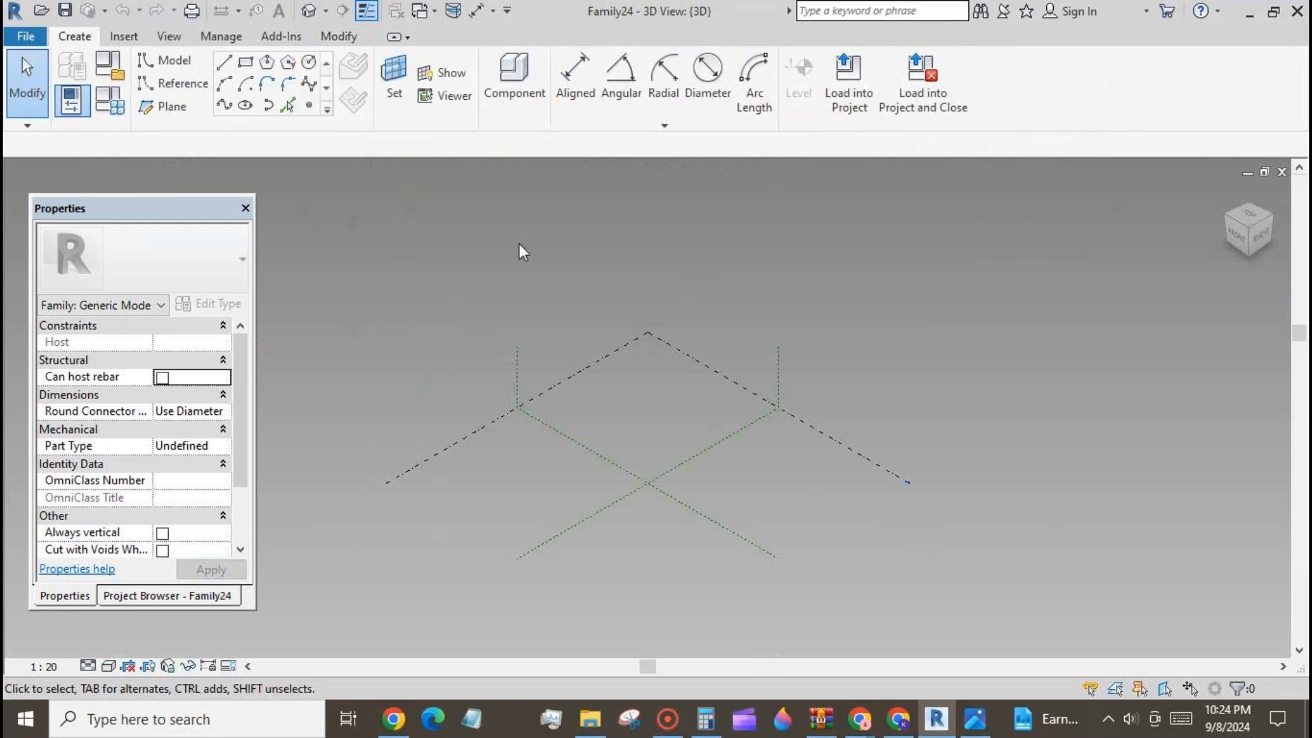
# - Place three reference points in a row on the reference level and make them adaptive
pyautogui.scroll(-2, 518, 243)
pyautogui.click(309, 104)
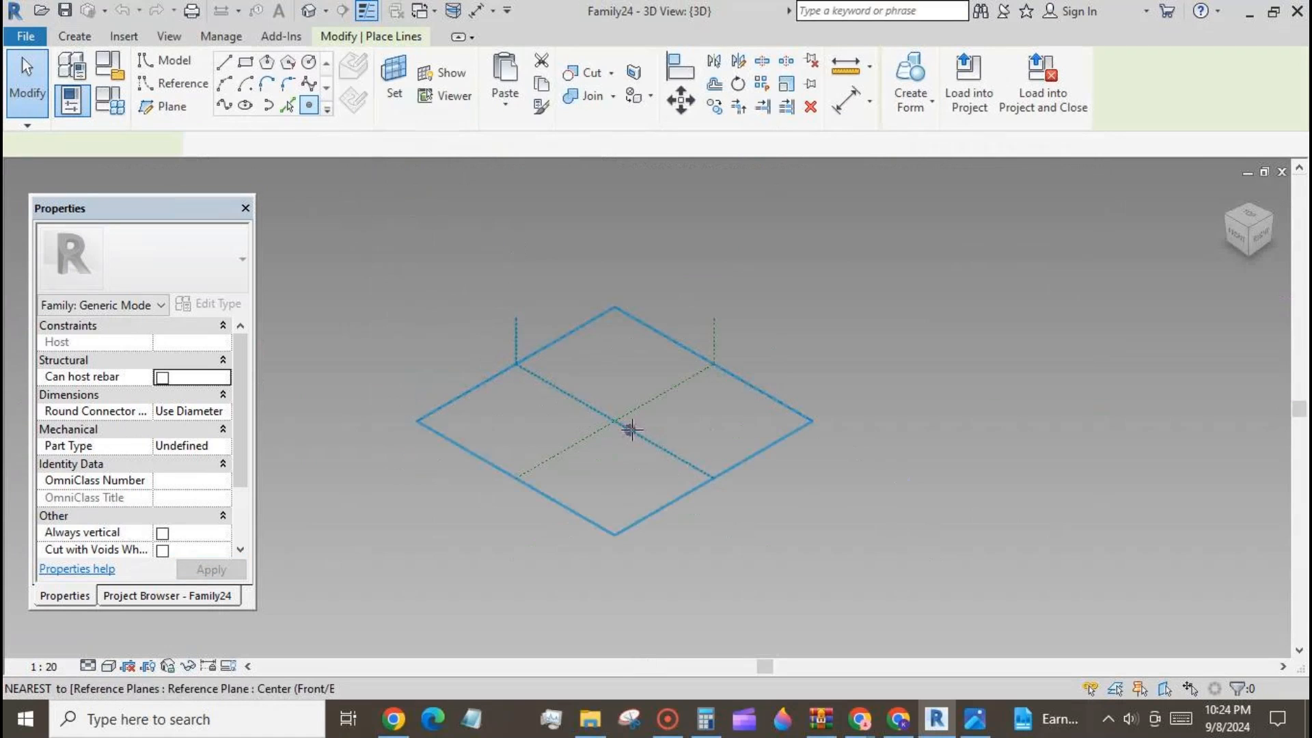
pyautogui.click(650, 415)
pyautogui.click(677, 413)
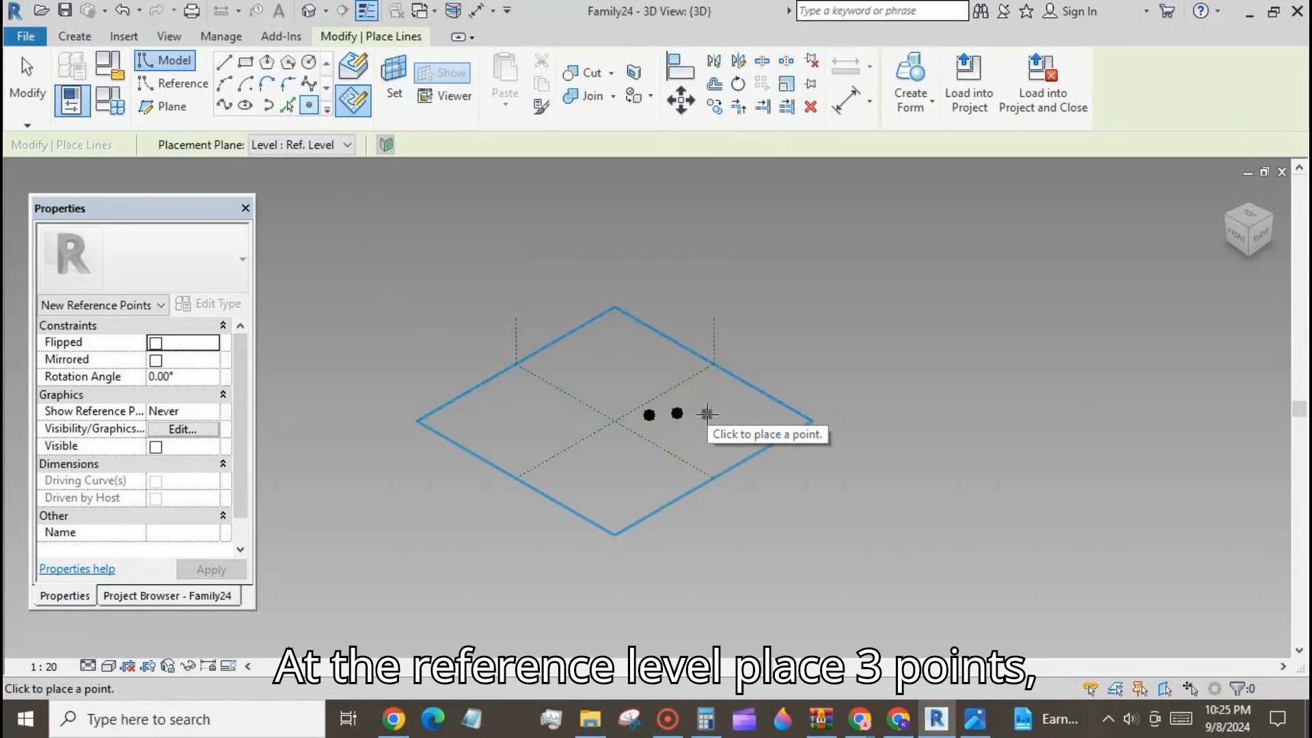
pyautogui.click(707, 413)
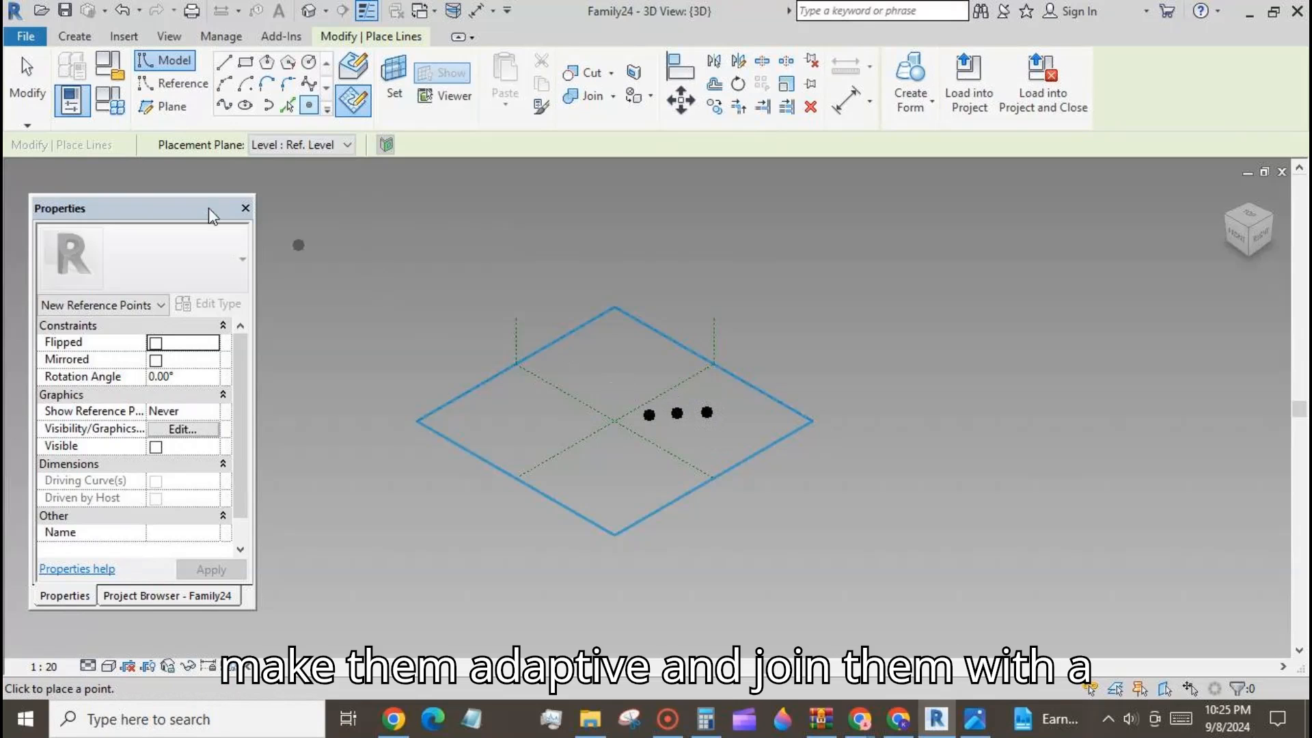
pyautogui.press('Escape')
pyautogui.press('Escape')
pyautogui.moveTo(622, 362); pyautogui.dragTo(745, 420)
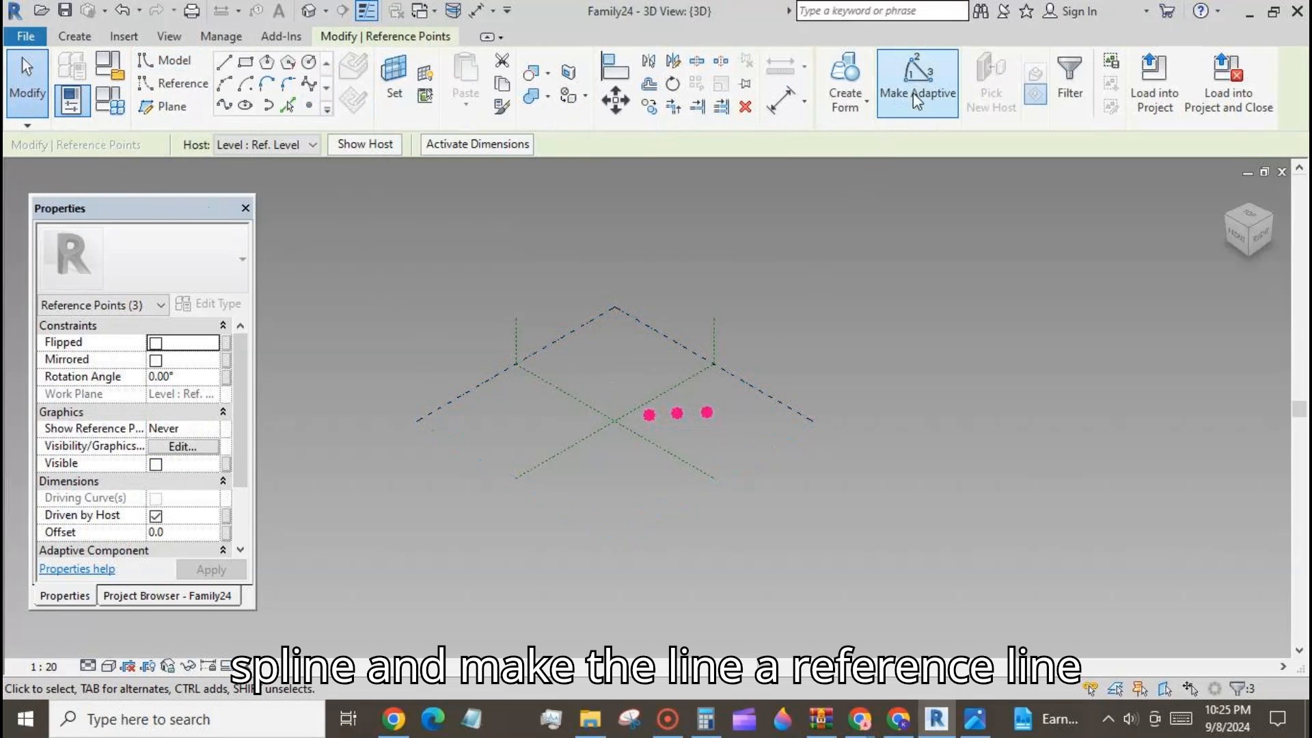
pyautogui.click(917, 82)
# - Join the three adaptive points with a spline and turn it into a reference line
pyautogui.click(223, 105)
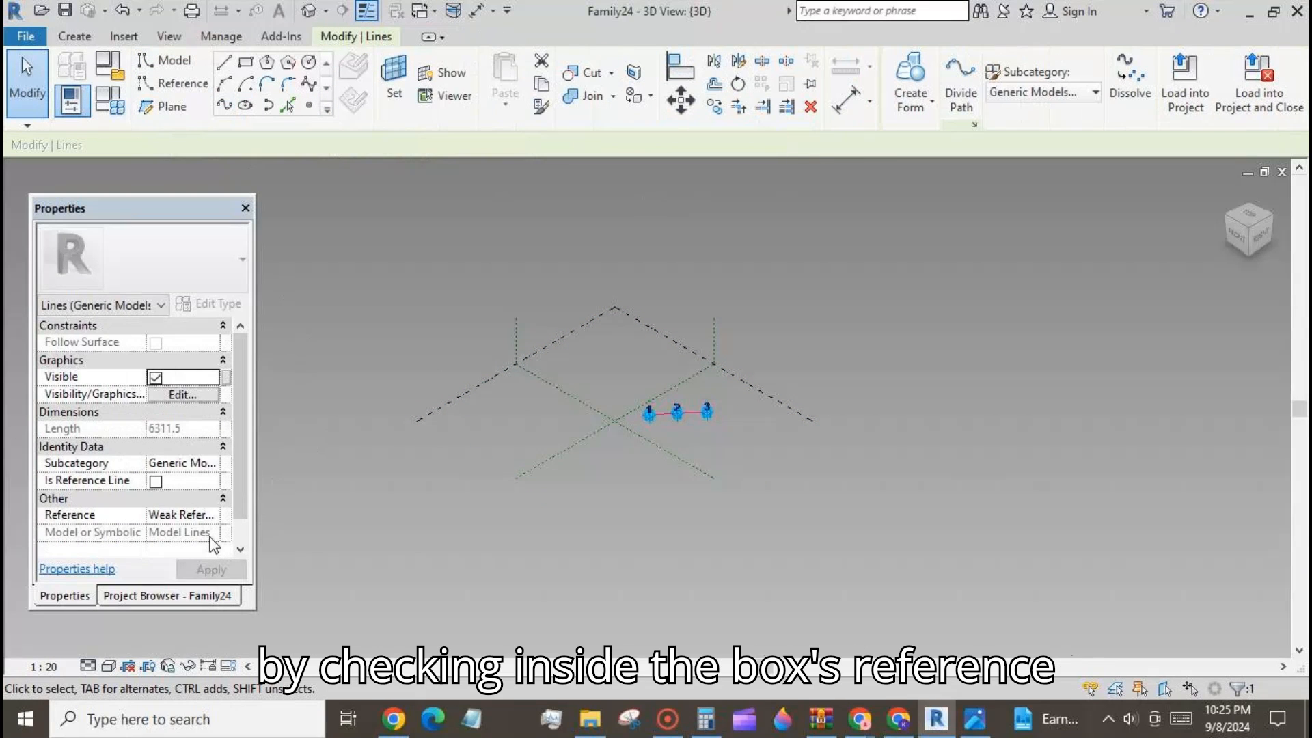
pyautogui.click(159, 486)
pyautogui.click(748, 523)
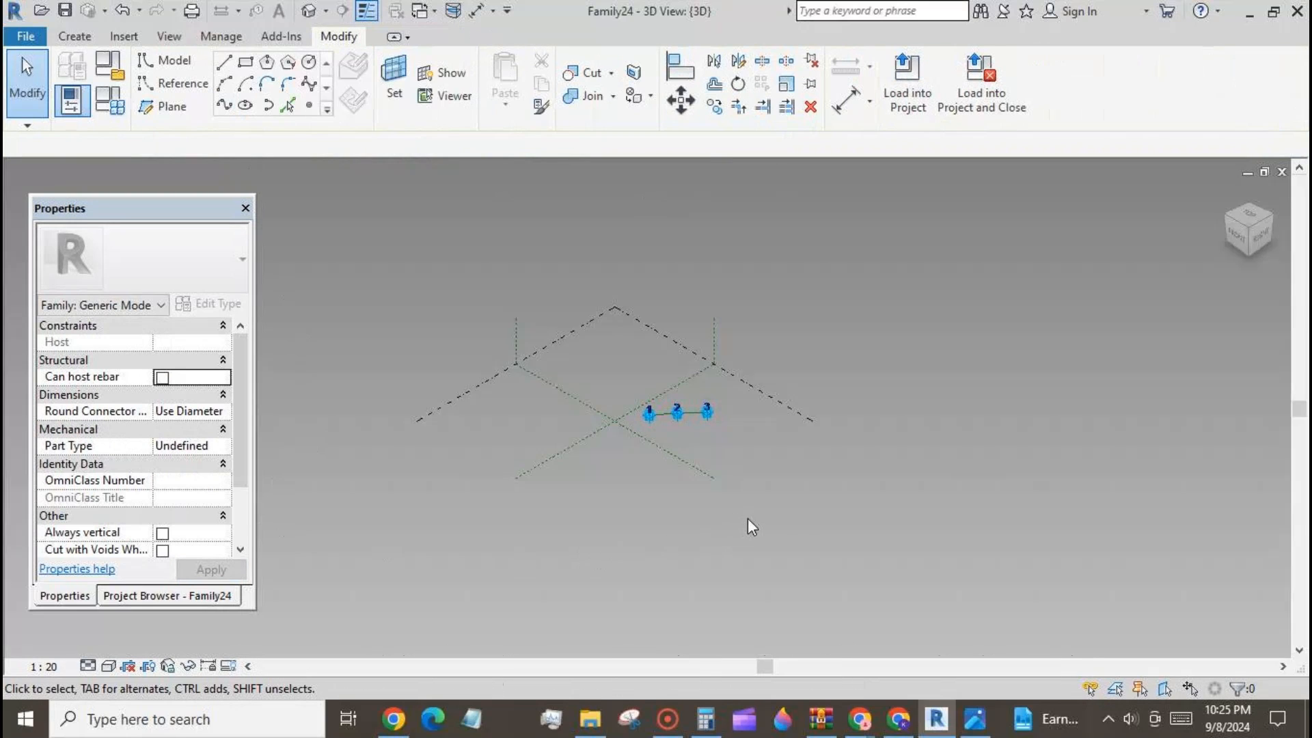
# - Place a reference point on the spline between adaptive points 1 and 2, close to point 1
pyautogui.keyDown('shift'); pyautogui.moveTo(902, 516); pyautogui.dragTo(701, 566, button='middle'); pyautogui.keyUp('shift')
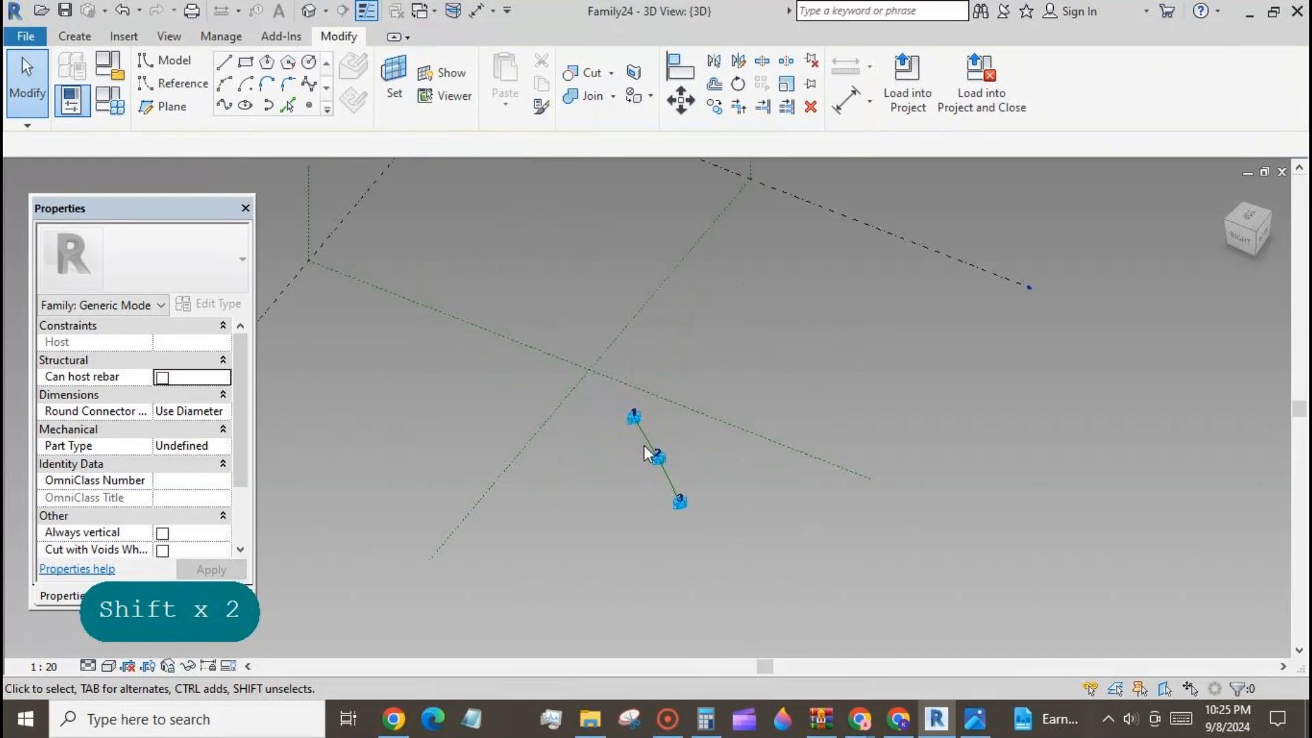
pyautogui.scroll(4, 670, 437)
pyautogui.click(308, 105)
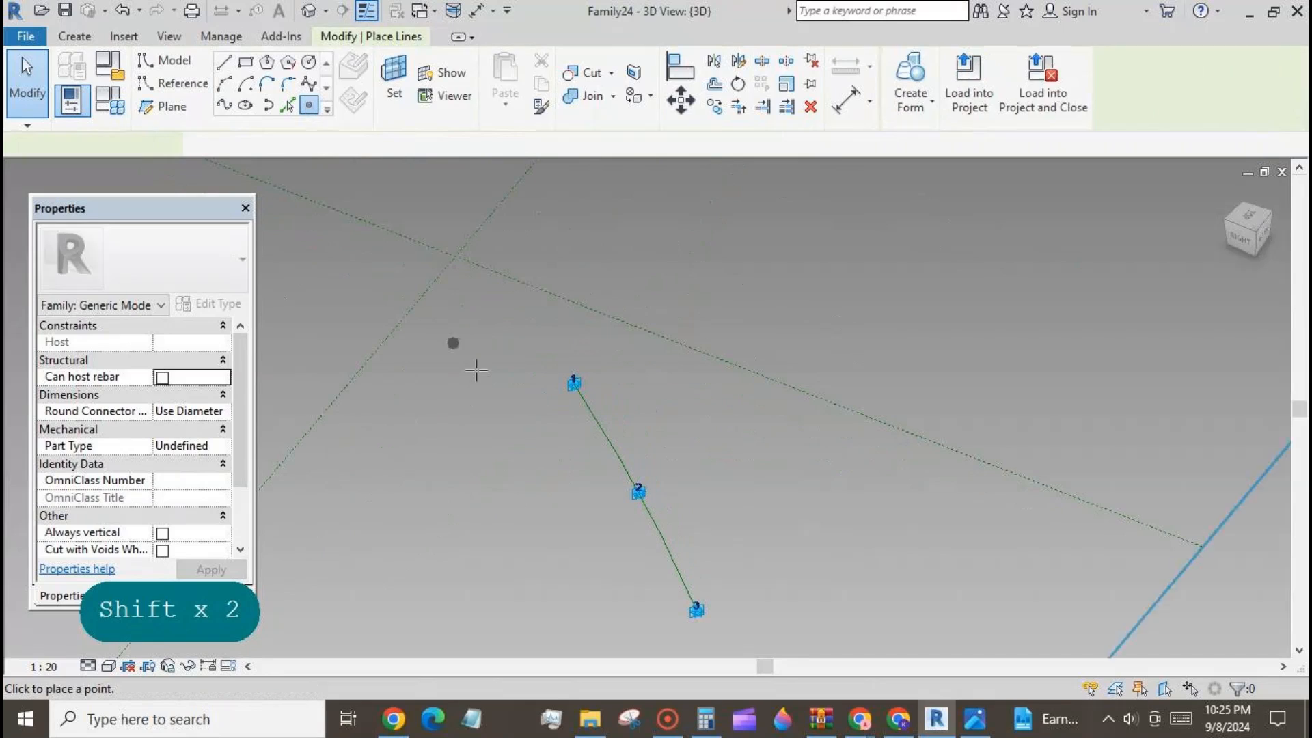
pyautogui.click(309, 105)
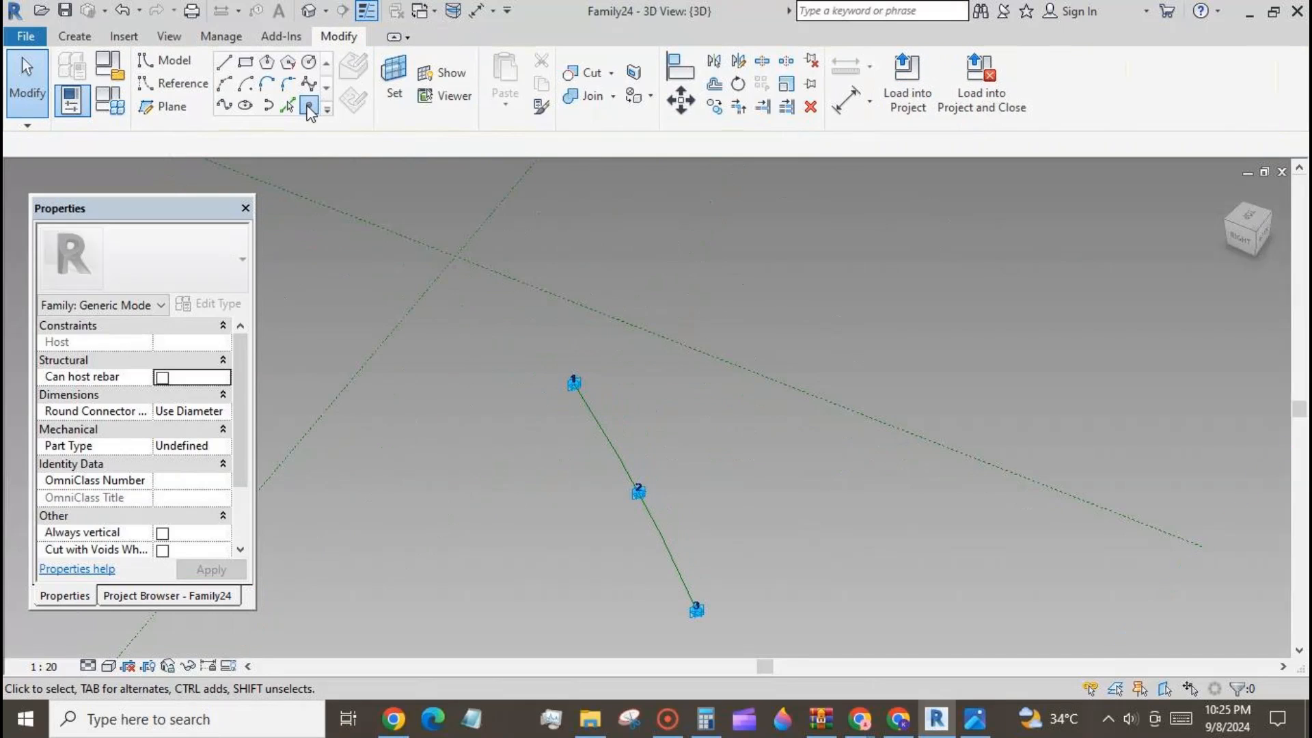
pyautogui.click(583, 397)
pyautogui.press('Escape')
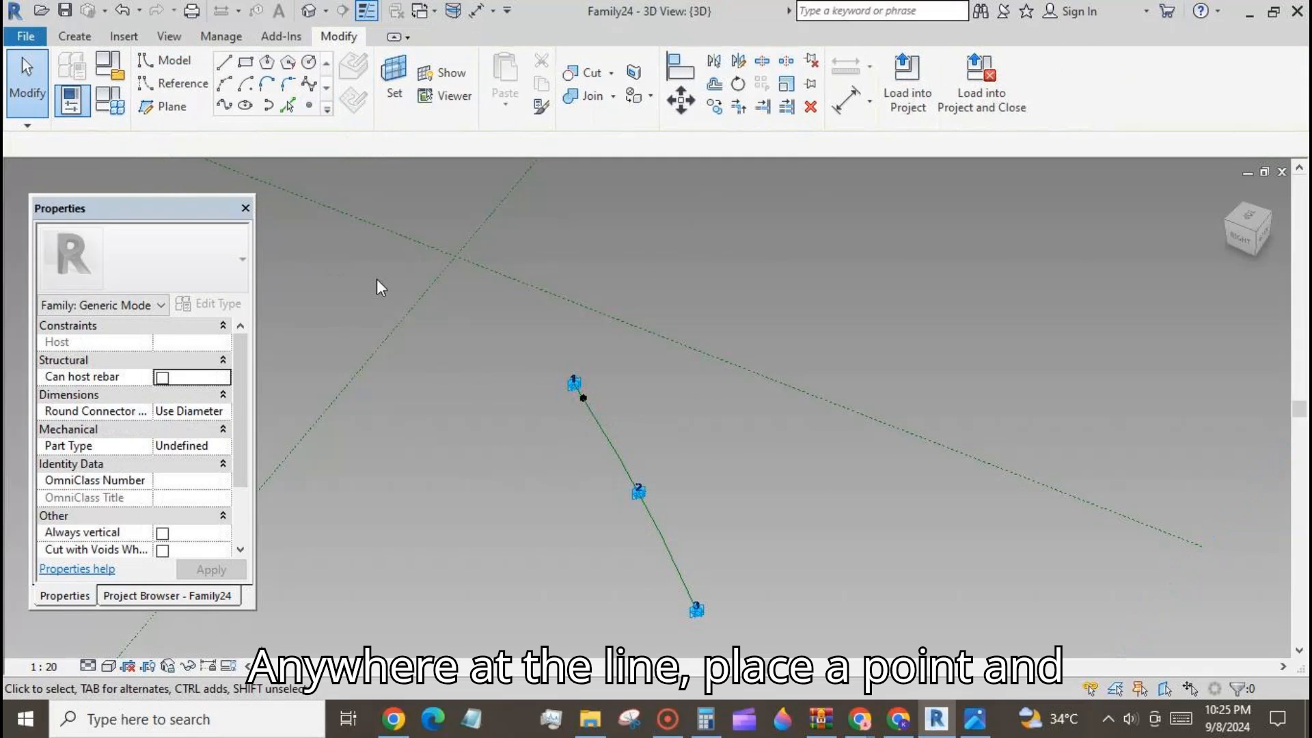
# - Set the vertical work plane of the point on the spline and sketch a small rectangle around that point
pyautogui.click(395, 76)
pyautogui.click(584, 405)
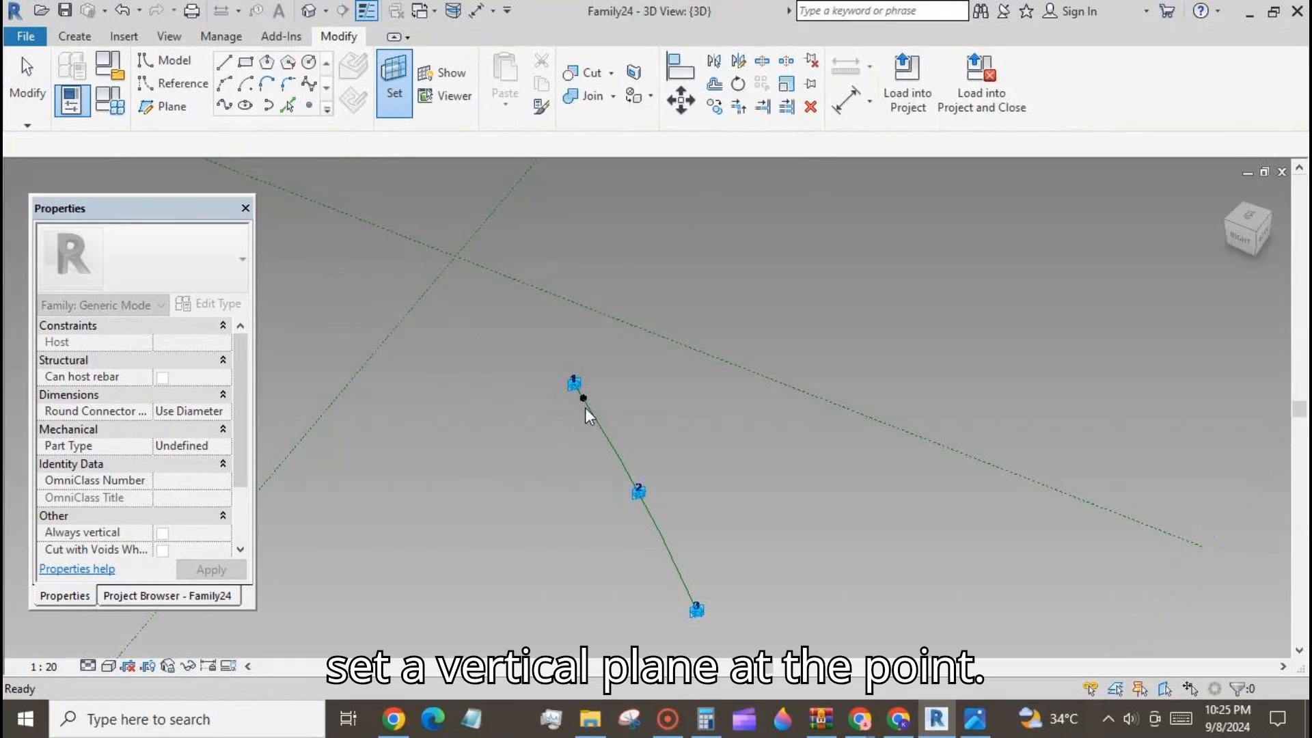
pyautogui.scroll(4, 596, 404)
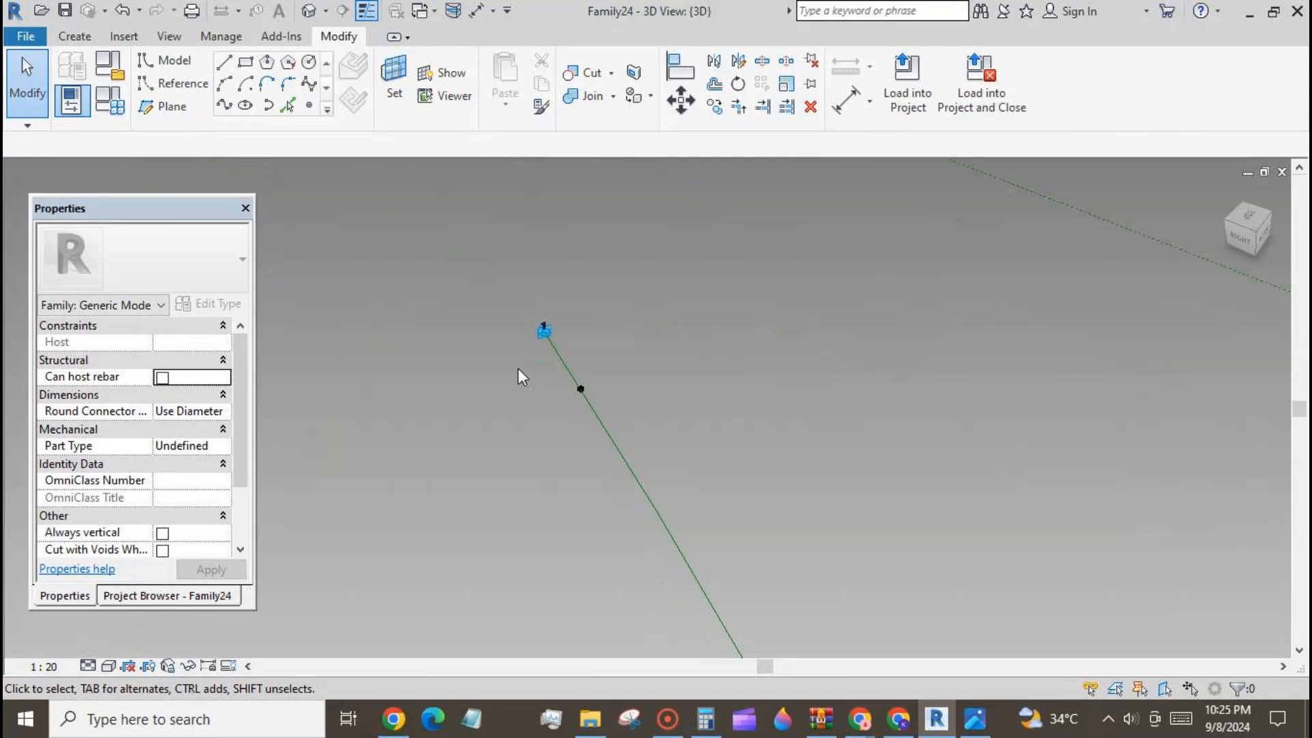
pyautogui.click(246, 63)
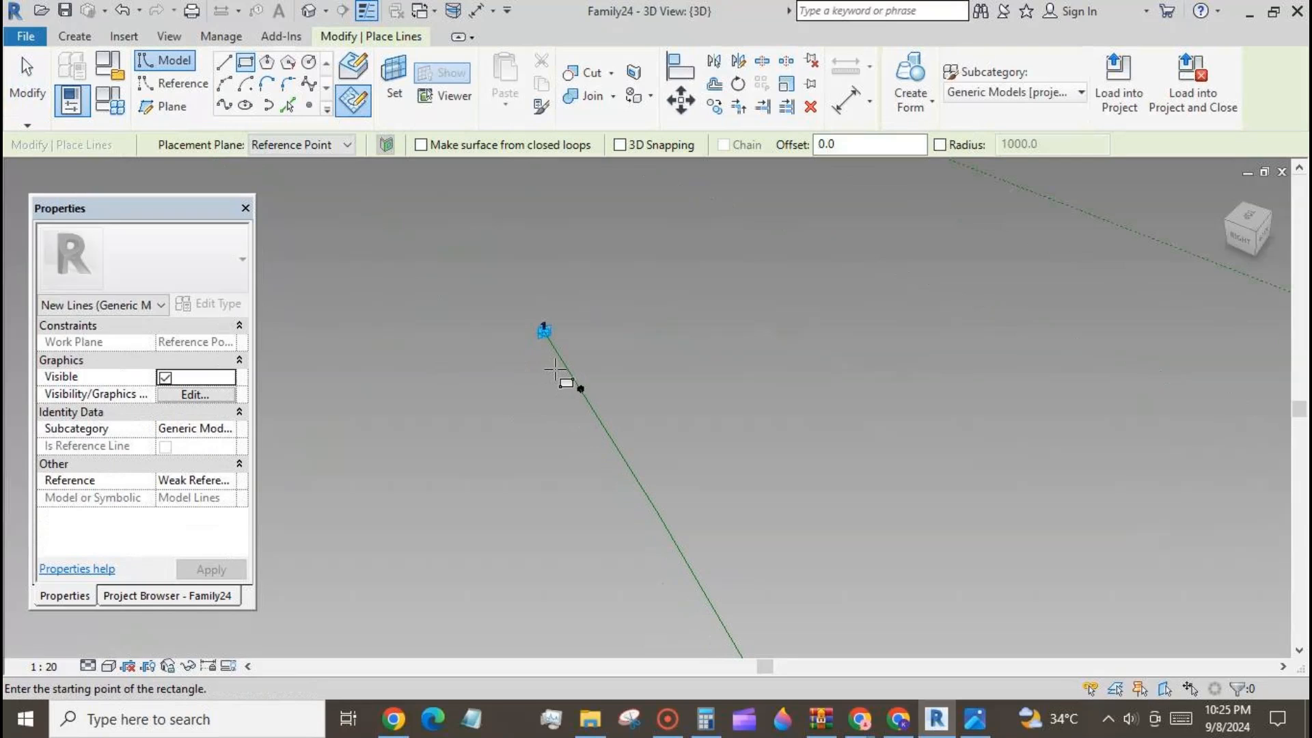
pyautogui.click(555, 361)
pyautogui.click(598, 403)
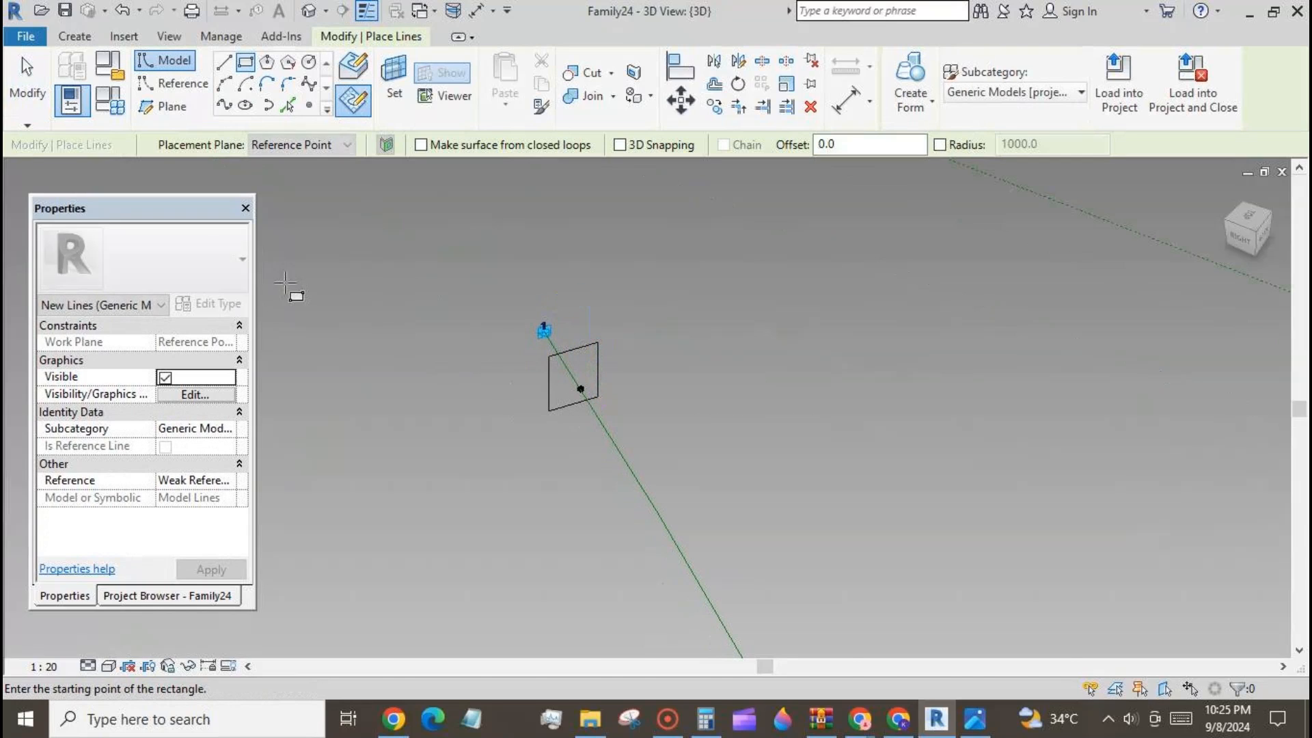
pyautogui.click(24, 92)
# - Convert all four sides of the rectangle into reference lines
pyautogui.keyDown('shift'); pyautogui.moveTo(938, 588); pyautogui.dragTo(911, 610, button='middle'); pyautogui.keyUp('shift')
pyautogui.scroll(-3, 979, 380)
pyautogui.scroll(2, 671, 419)
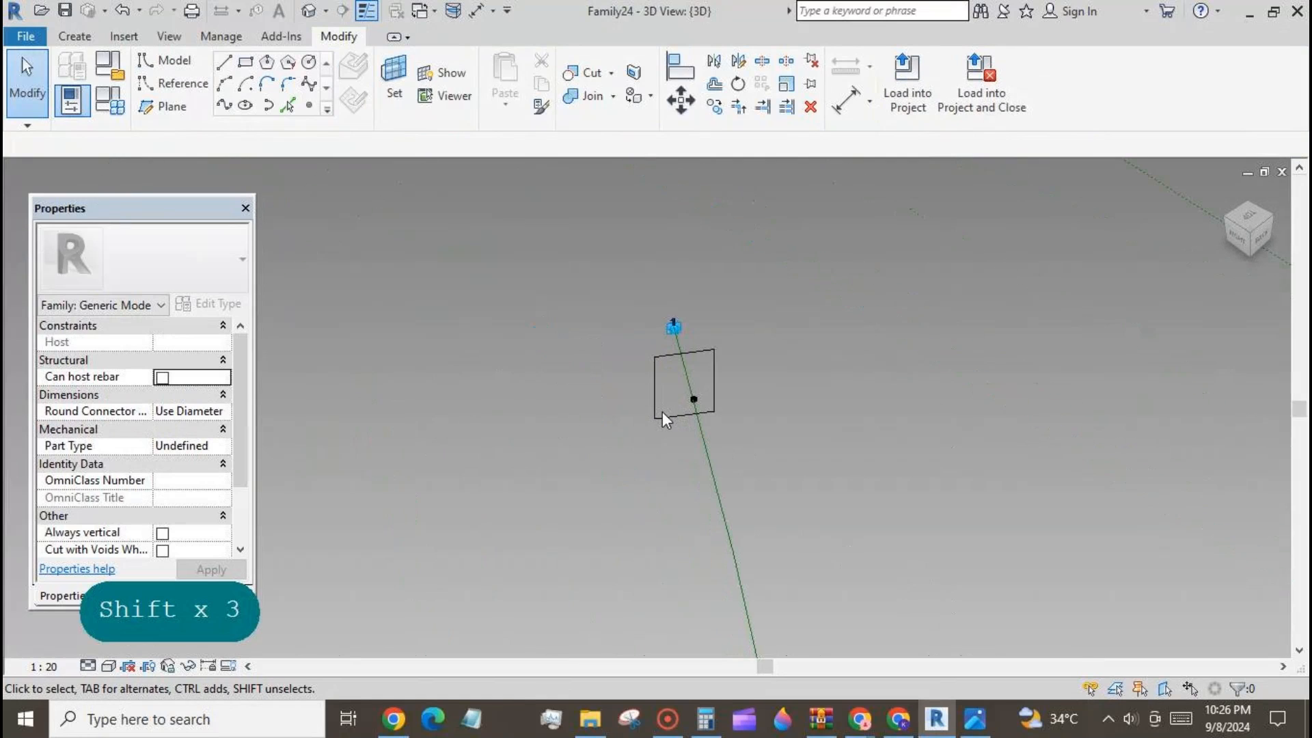
pyautogui.click(663, 420)
pyautogui.click(156, 481)
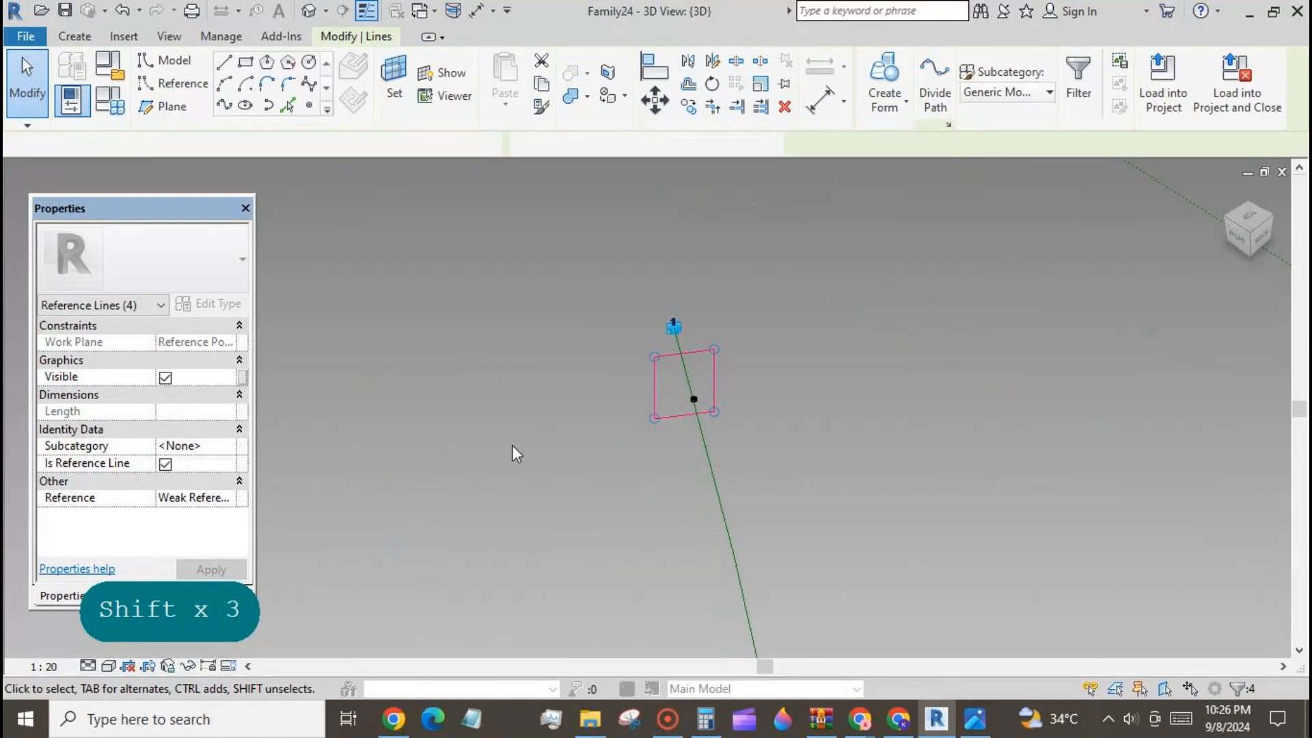
pyautogui.click(550, 433)
# - Align the rectangle's lower side to the point on the spline and lock the alignment
pyautogui.press('a')
pyautogui.press('l')
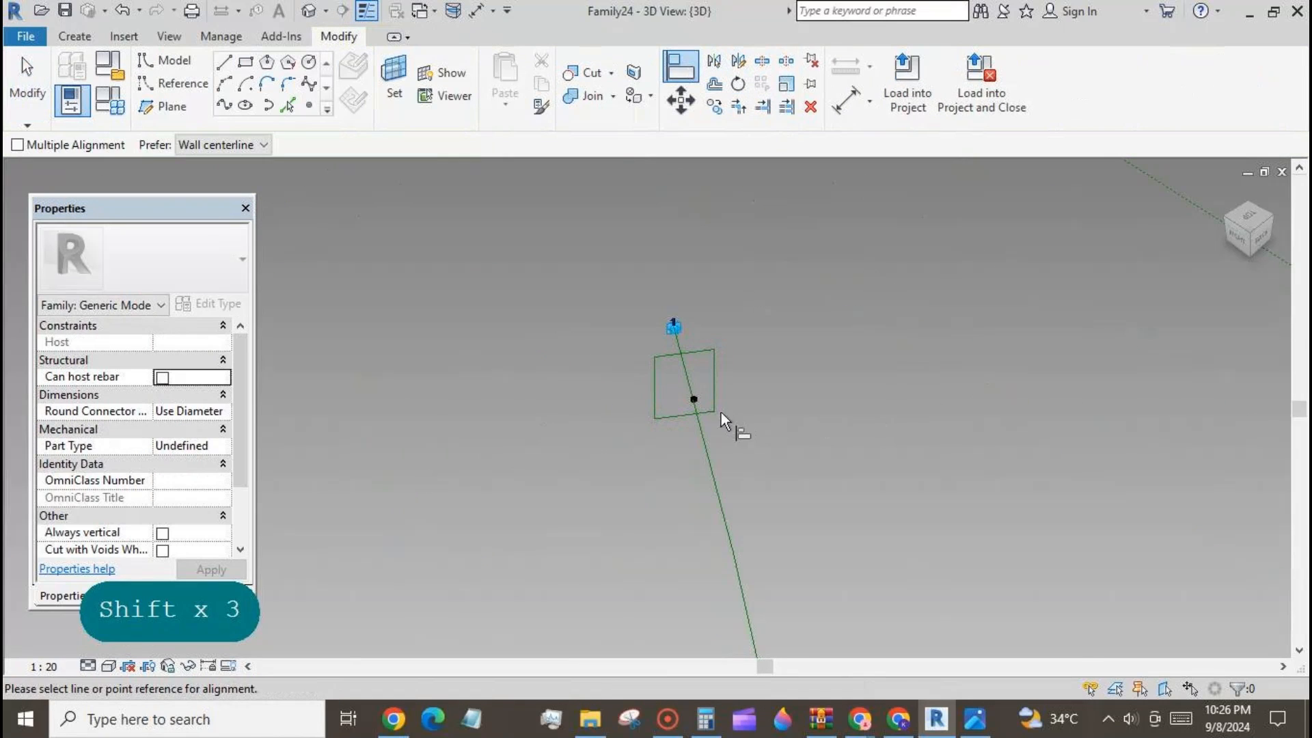
pyautogui.click(695, 398)
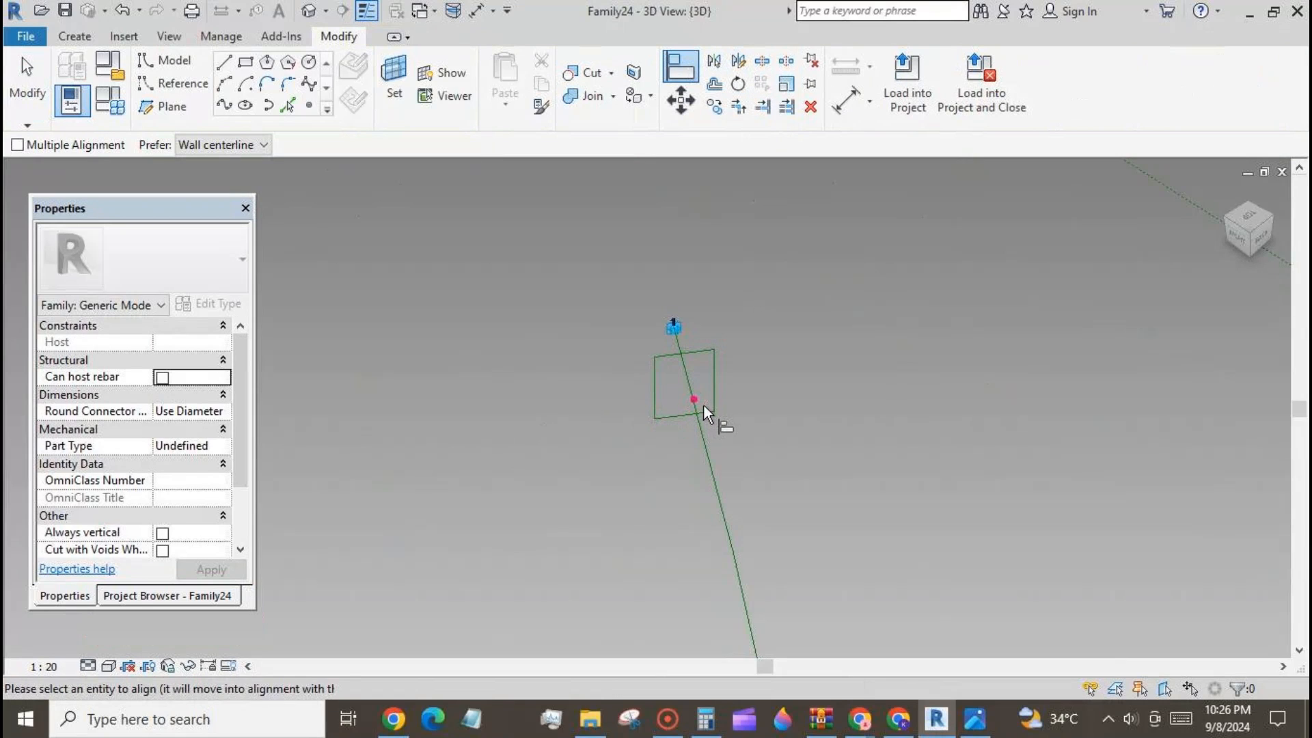
pyautogui.click(707, 412)
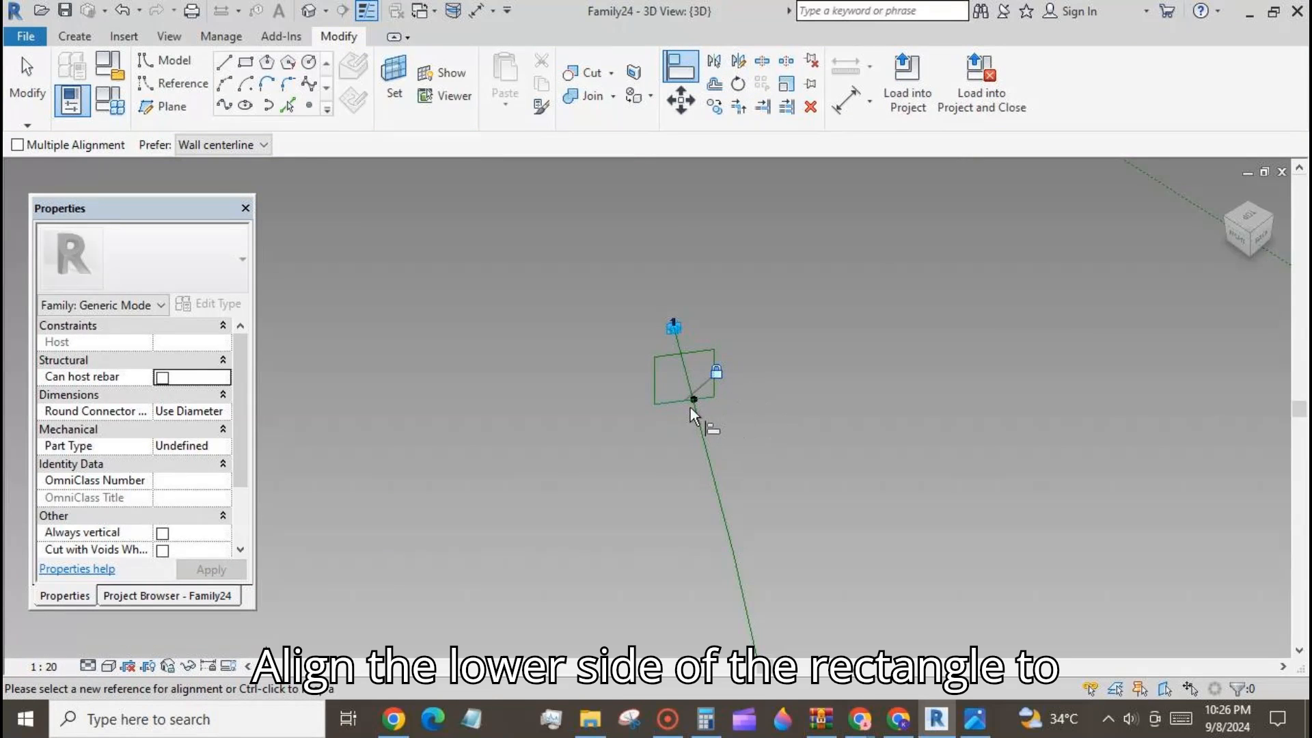
pyautogui.press('Escape')
pyautogui.press('Escape')
# - Place separate aligned dimensions above the rectangle from the hosted point to each of its two vertical sides
pyautogui.press('d')
pyautogui.press('i')
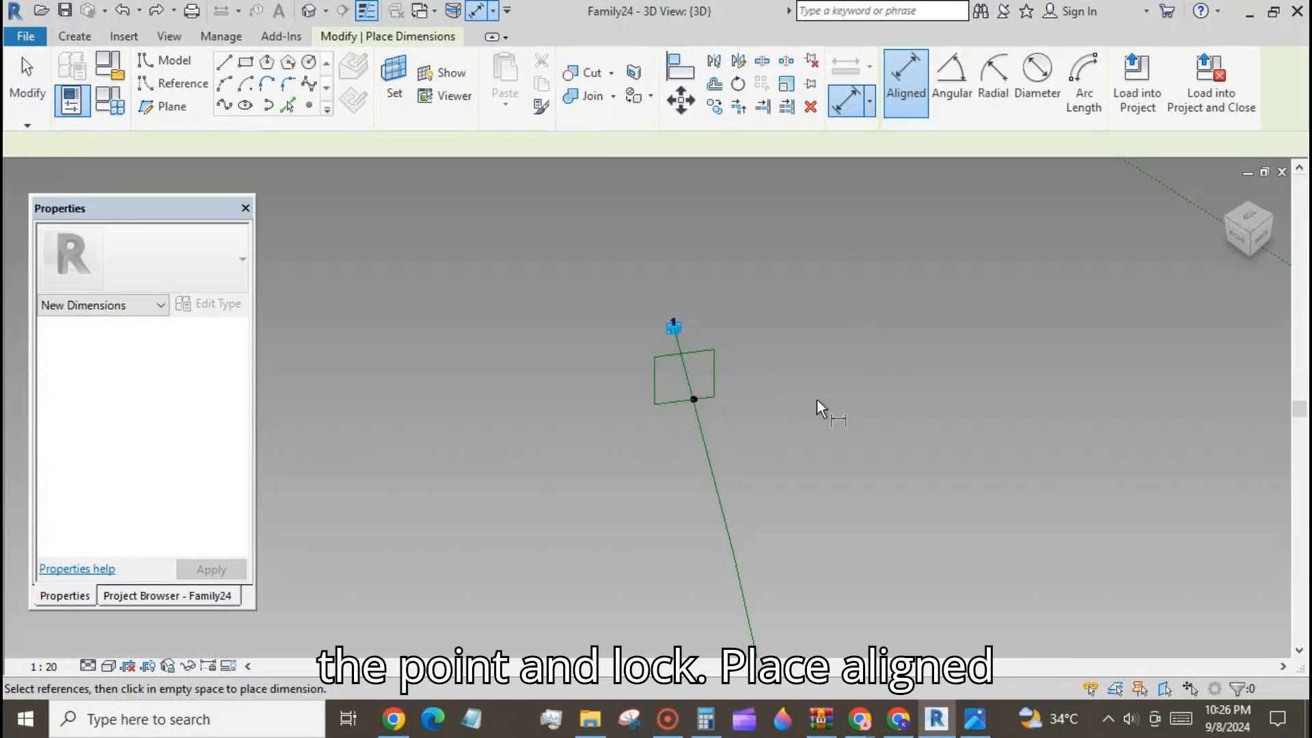
pyautogui.click(694, 399)
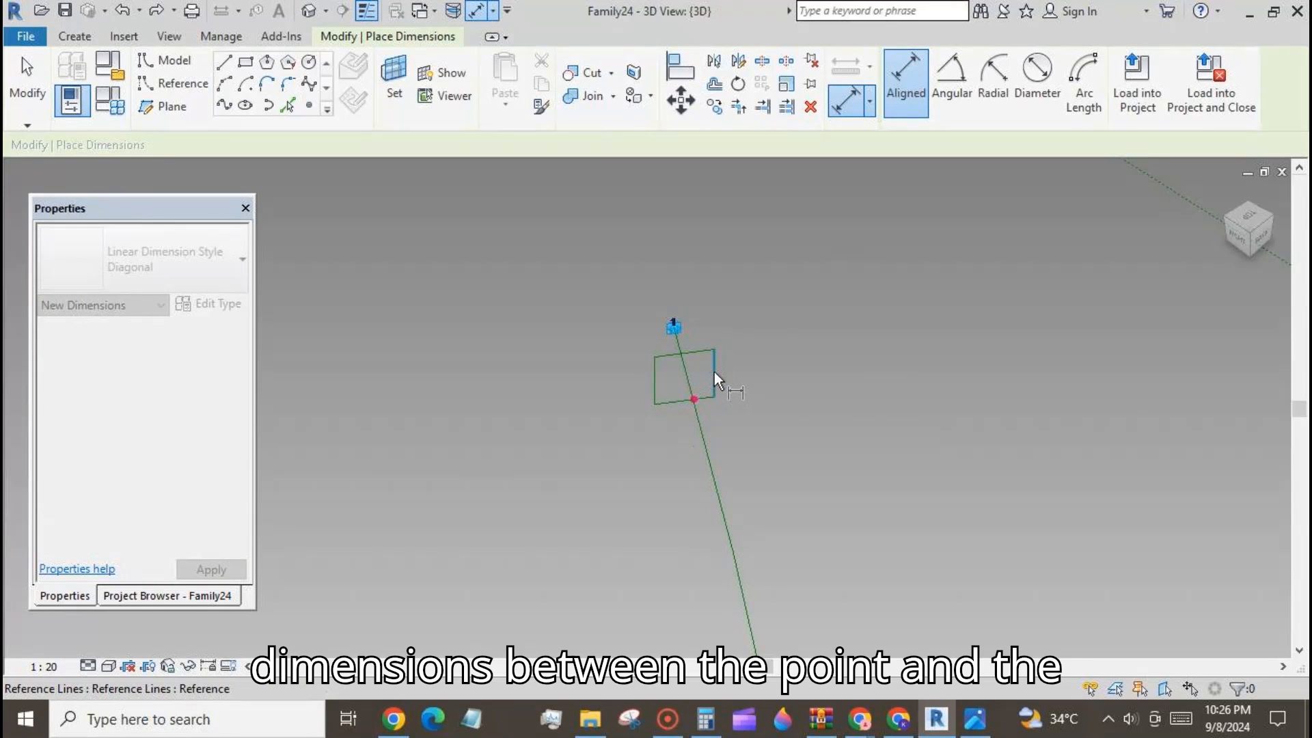
pyautogui.click(715, 372)
pyautogui.click(785, 249)
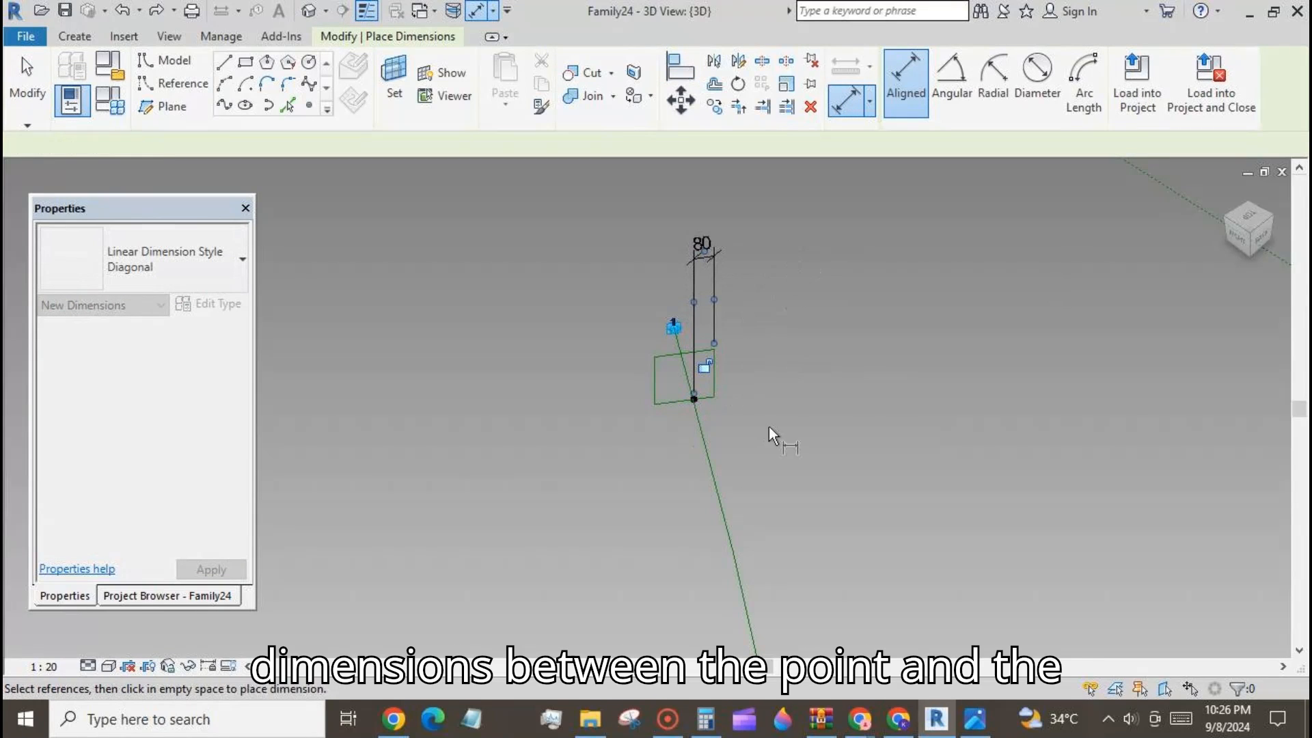
pyautogui.click(694, 399)
pyautogui.click(655, 392)
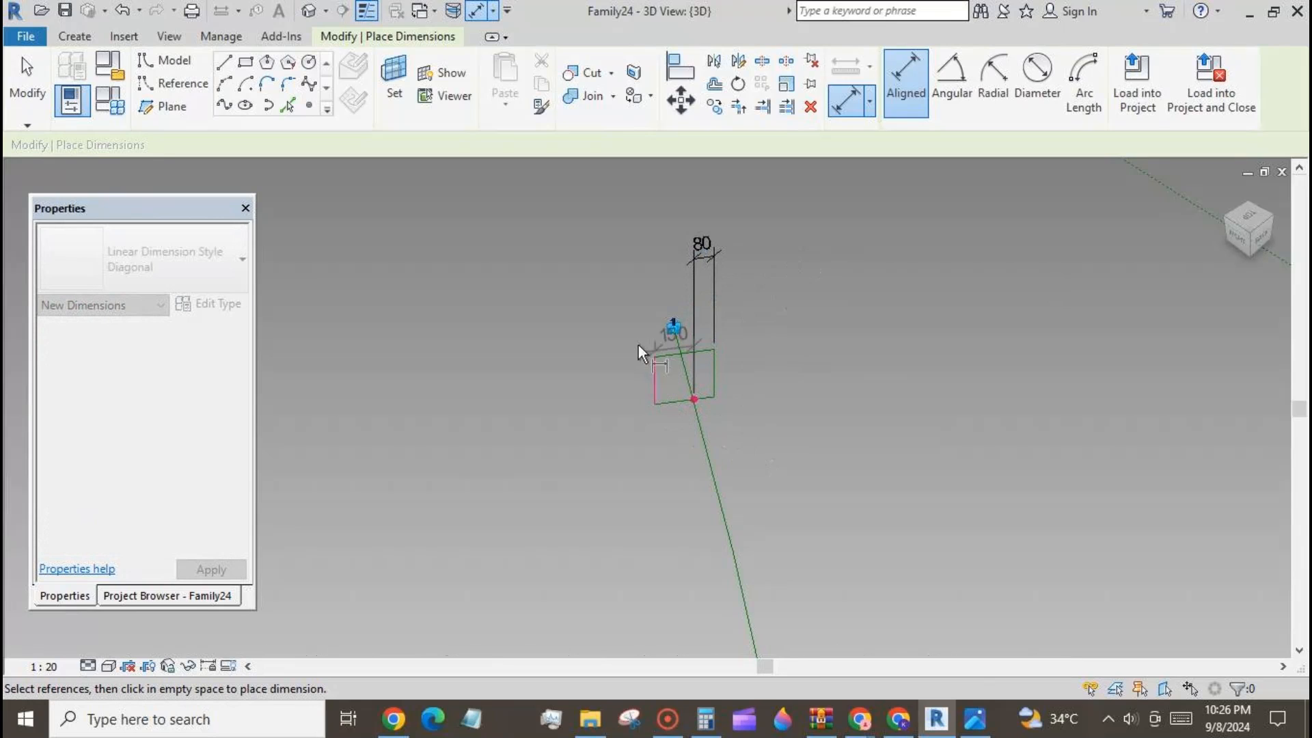
pyautogui.click(594, 272)
pyautogui.click(28, 79)
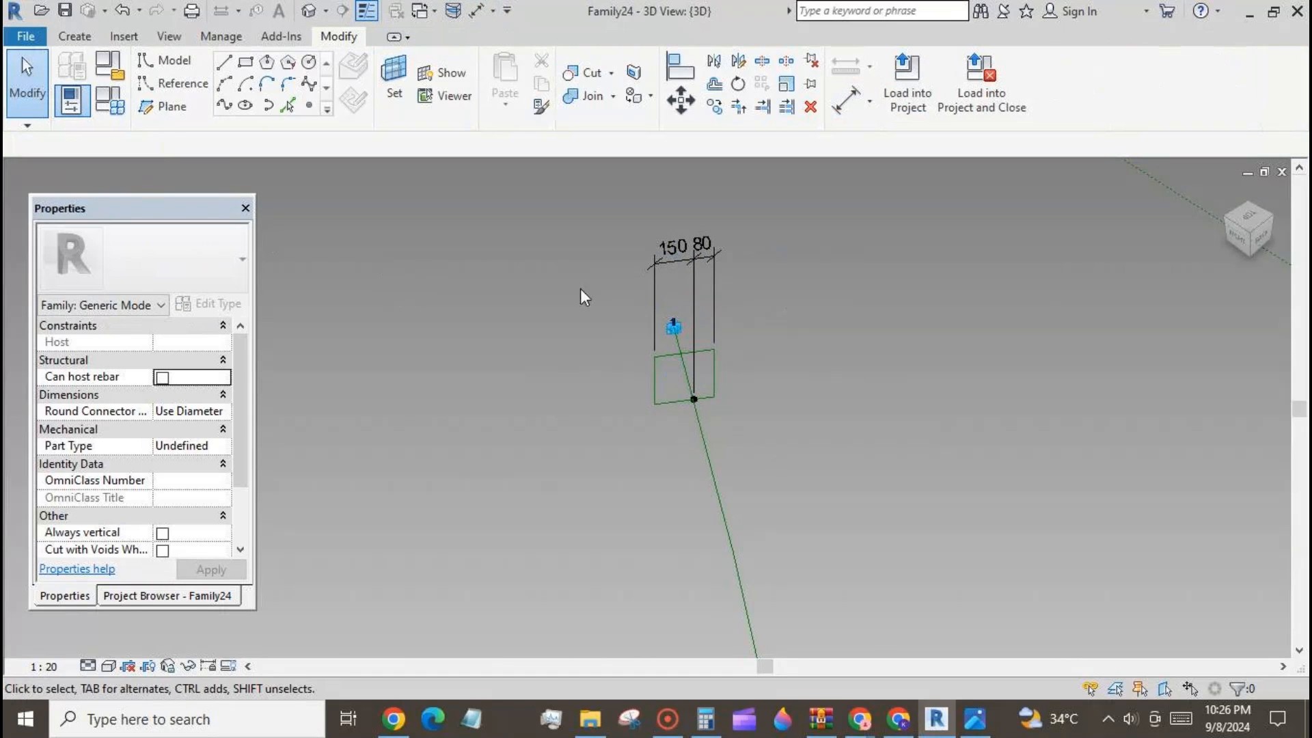
# - Label the wider half-width dimension with a new length type parameter named w1
pyautogui.click(682, 261)
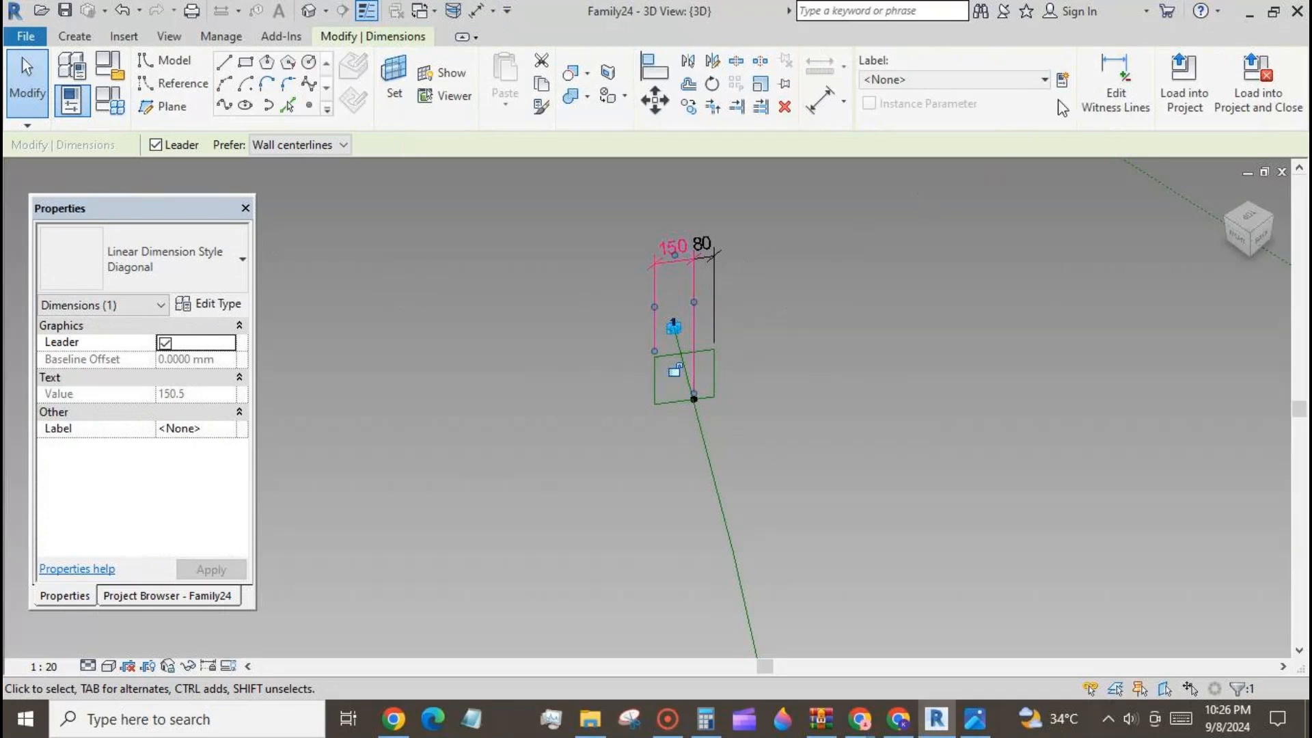
pyautogui.click(1062, 80)
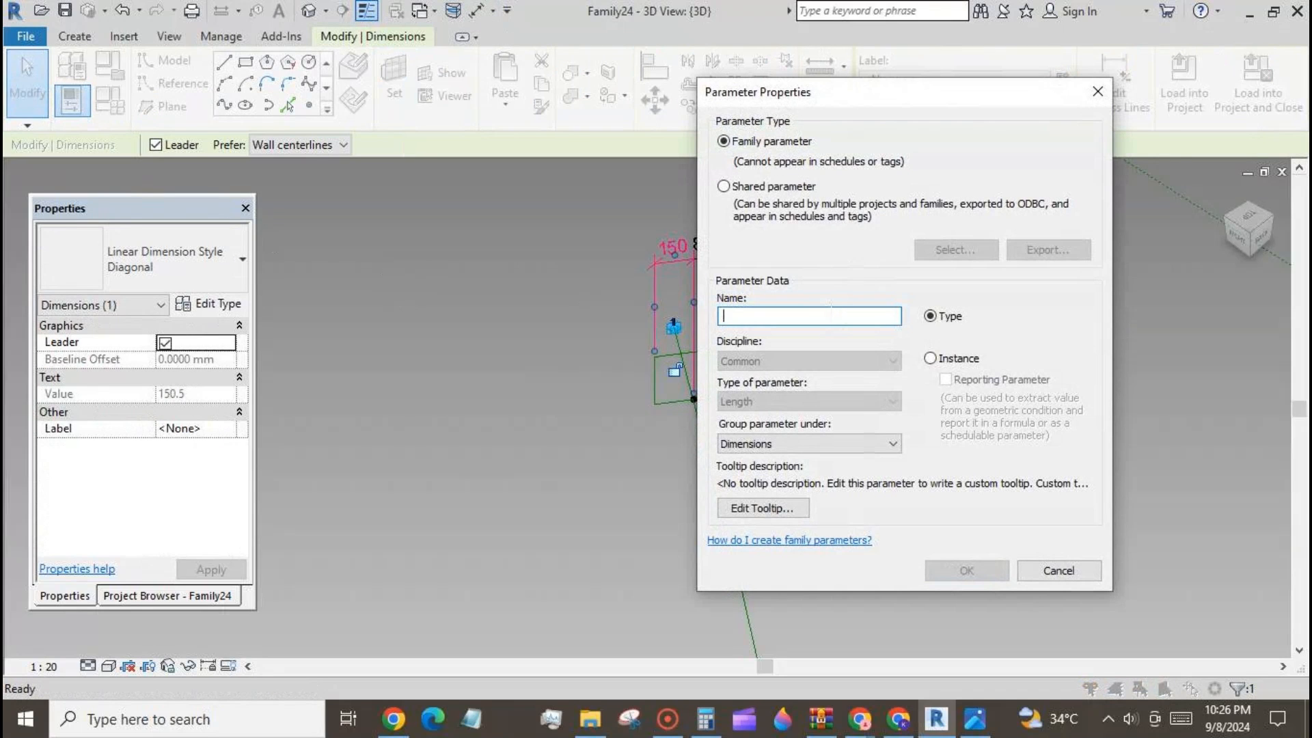
pyautogui.write('w')
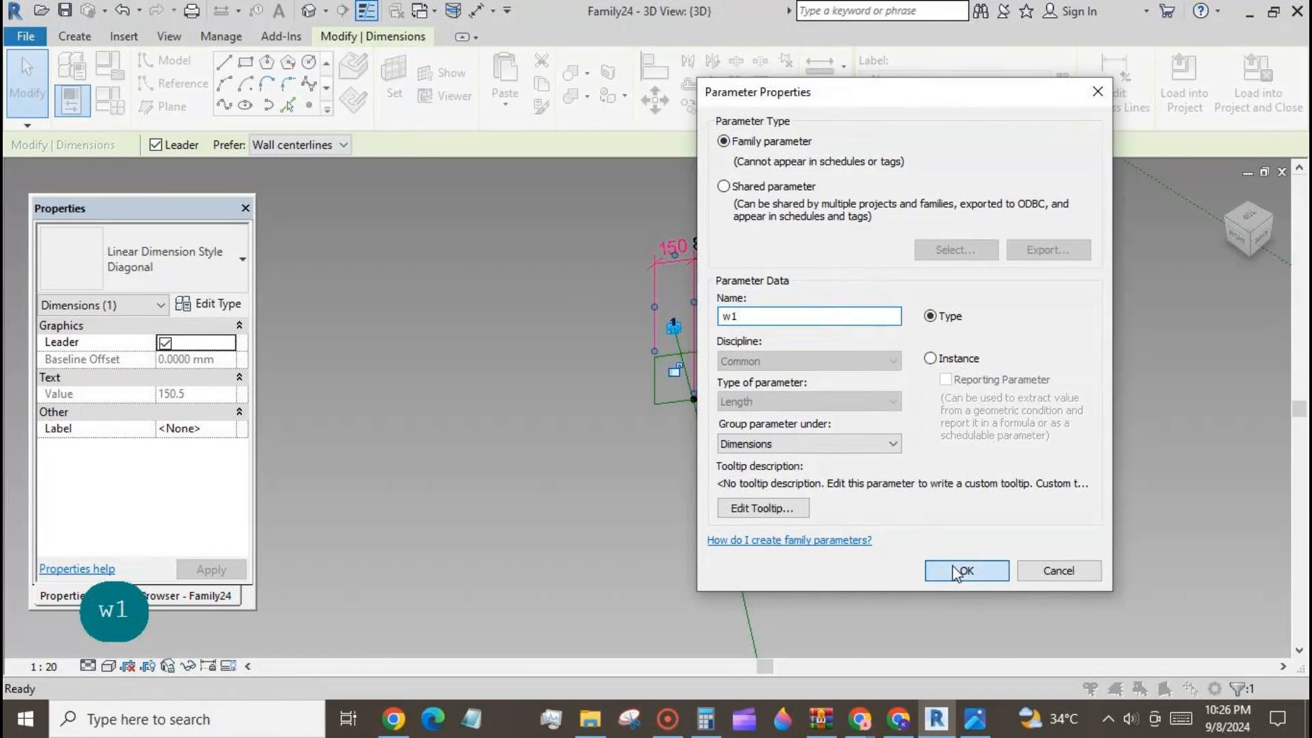
pyautogui.write('1')
pyautogui.click(960, 571)
pyautogui.click(844, 487)
# - Assign the existing w1 parameter to the other half-width dimension of the rectangle
pyautogui.click(712, 258)
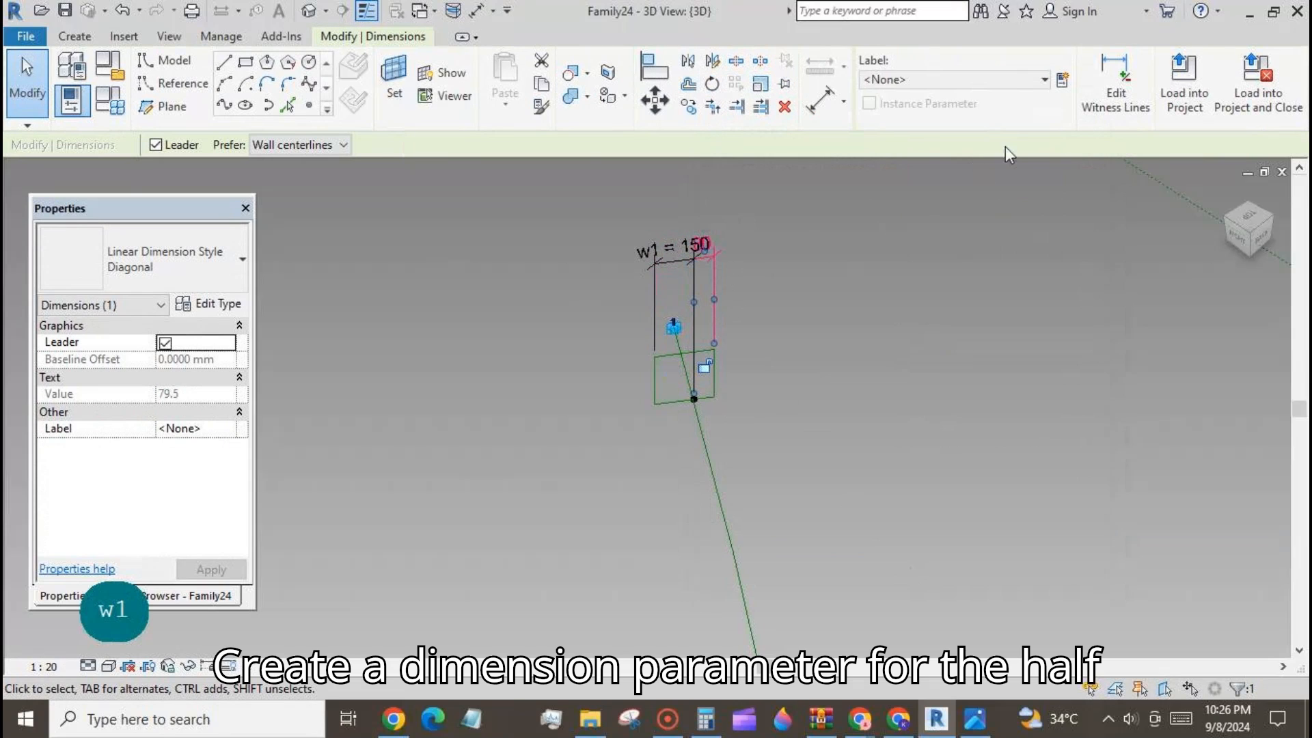
pyautogui.click(1045, 79)
pyautogui.click(1032, 144)
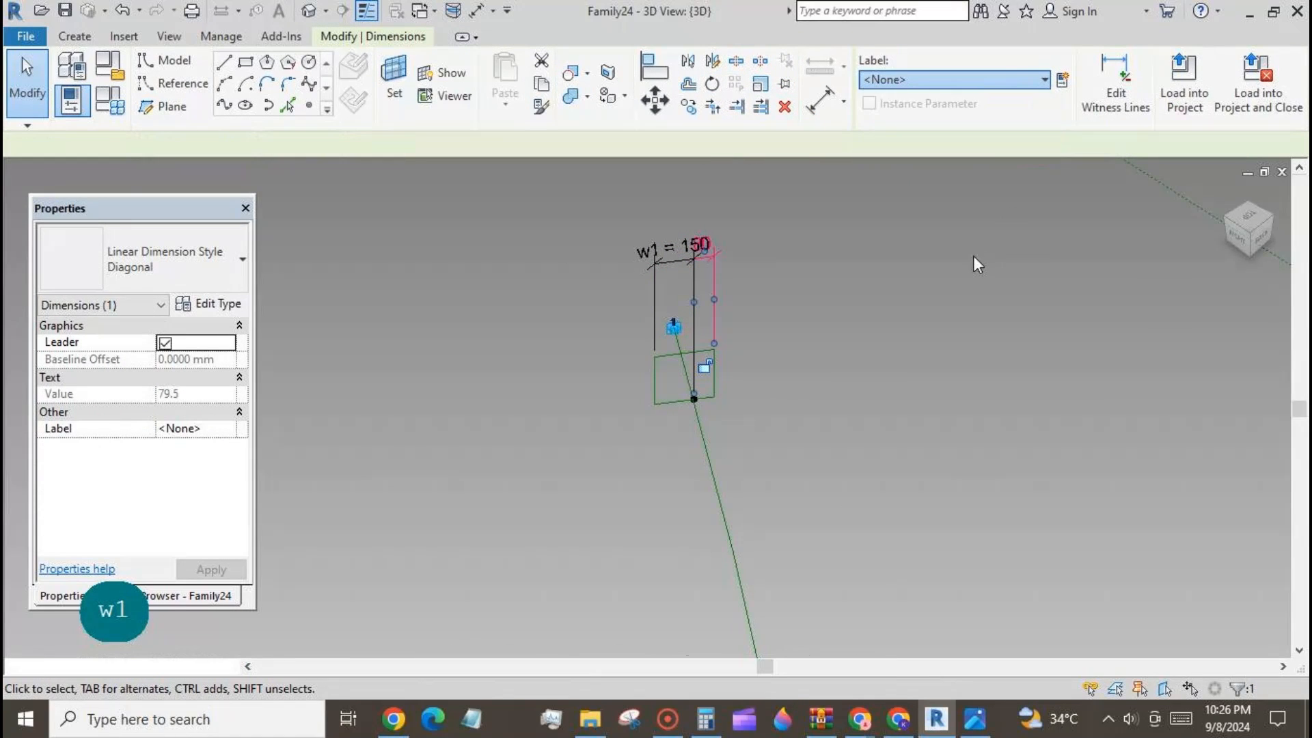
pyautogui.click(968, 257)
# - Place an aligned dimension for the rectangle's height from the hosted point to the upper side
pyautogui.click(847, 101)
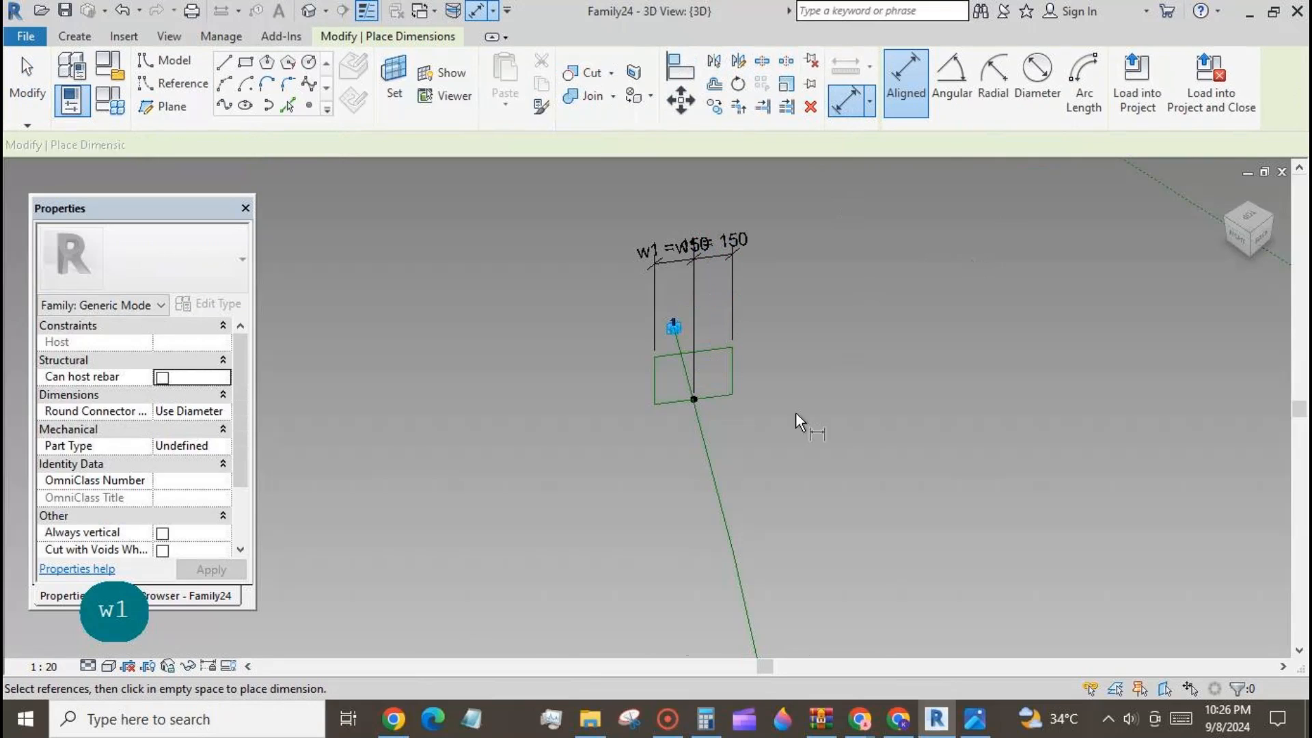
pyautogui.click(695, 400)
pyautogui.click(721, 348)
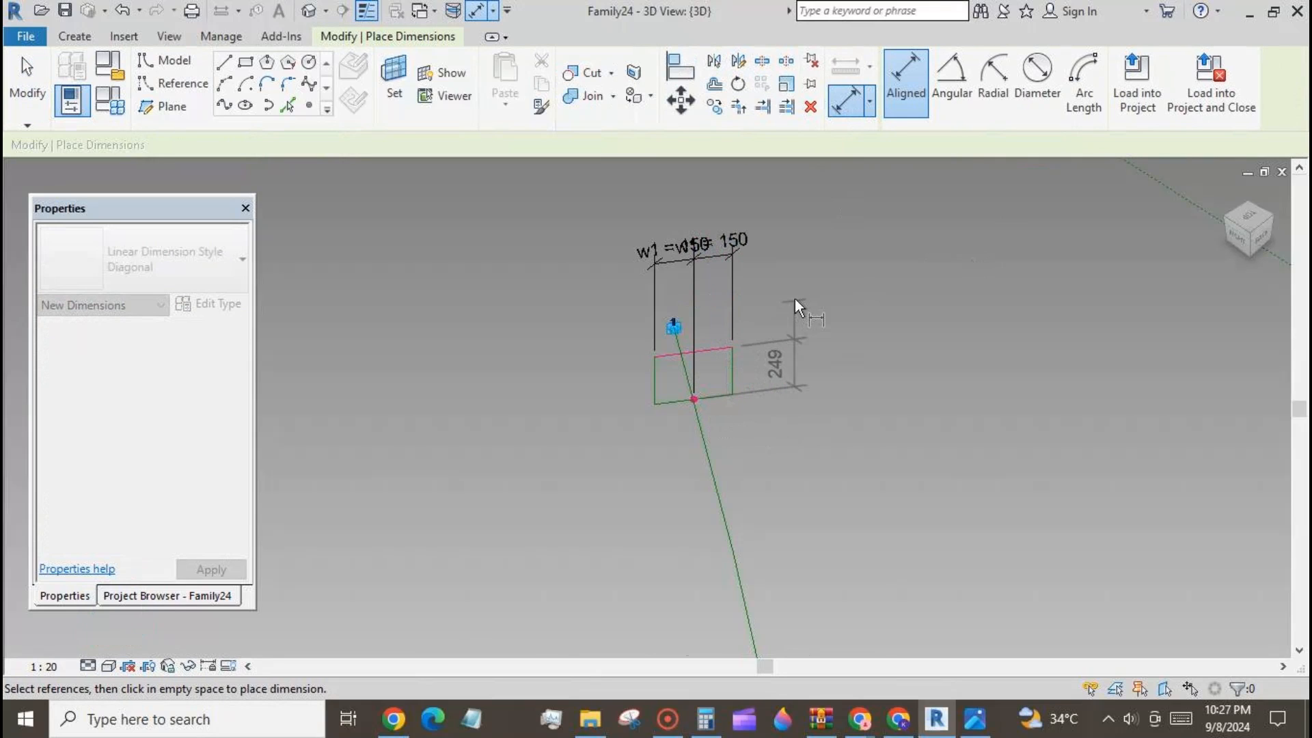
pyautogui.click(794, 298)
pyautogui.press('Escape')
pyautogui.press('Escape')
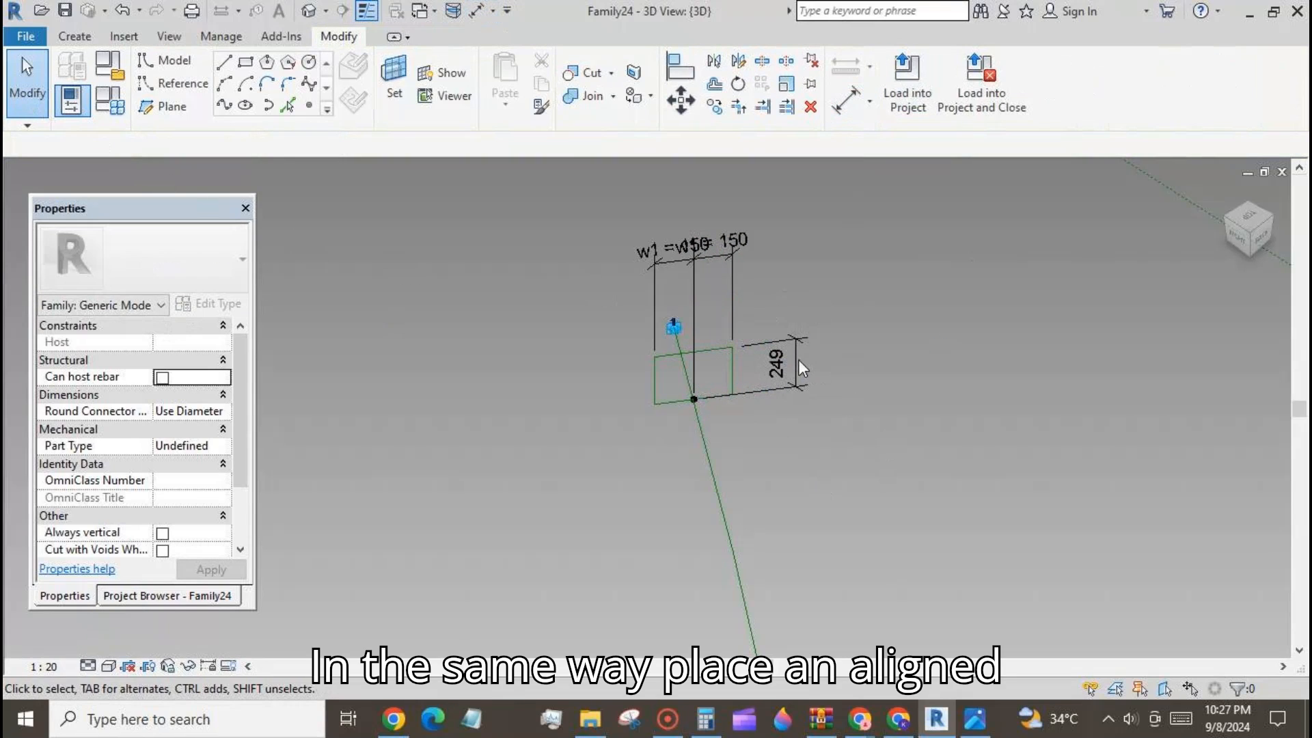
# - Label the rectangle's height dimension with a new length type parameter named d
pyautogui.click(797, 359)
pyautogui.click(1061, 78)
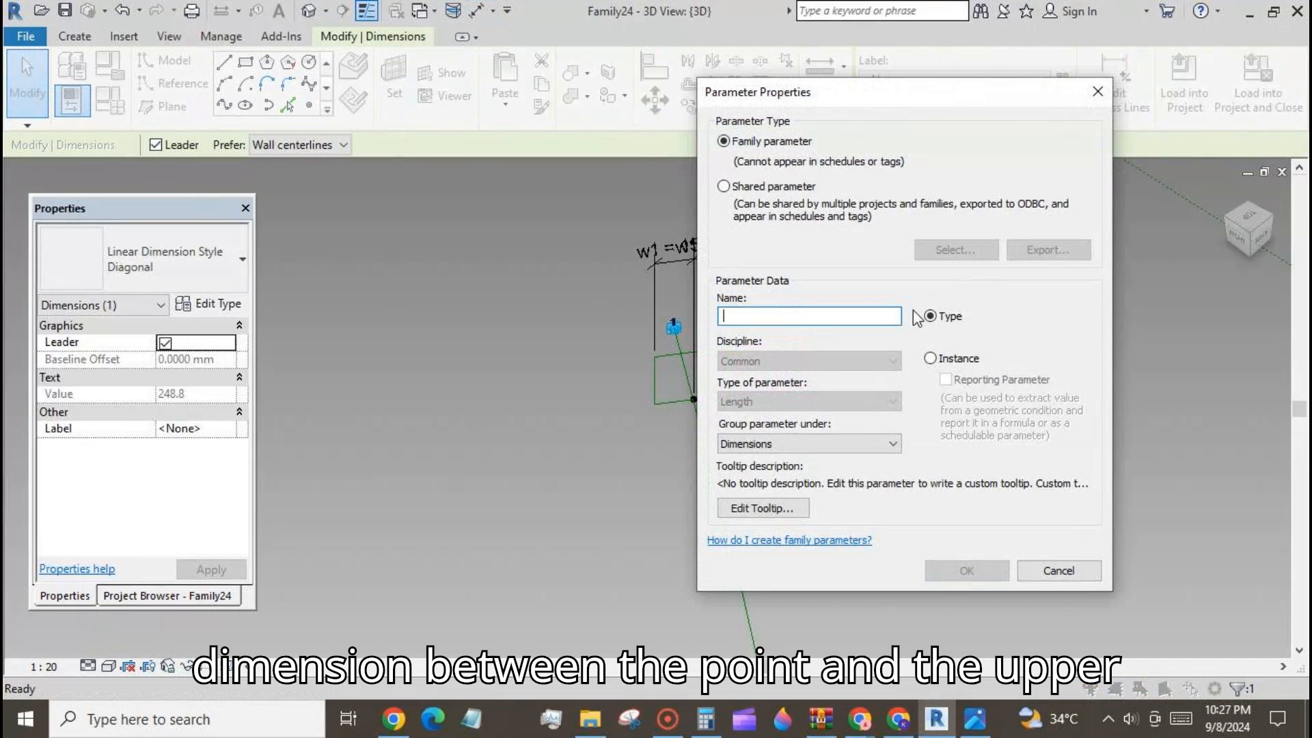
pyautogui.write('d')
pyautogui.click(960, 570)
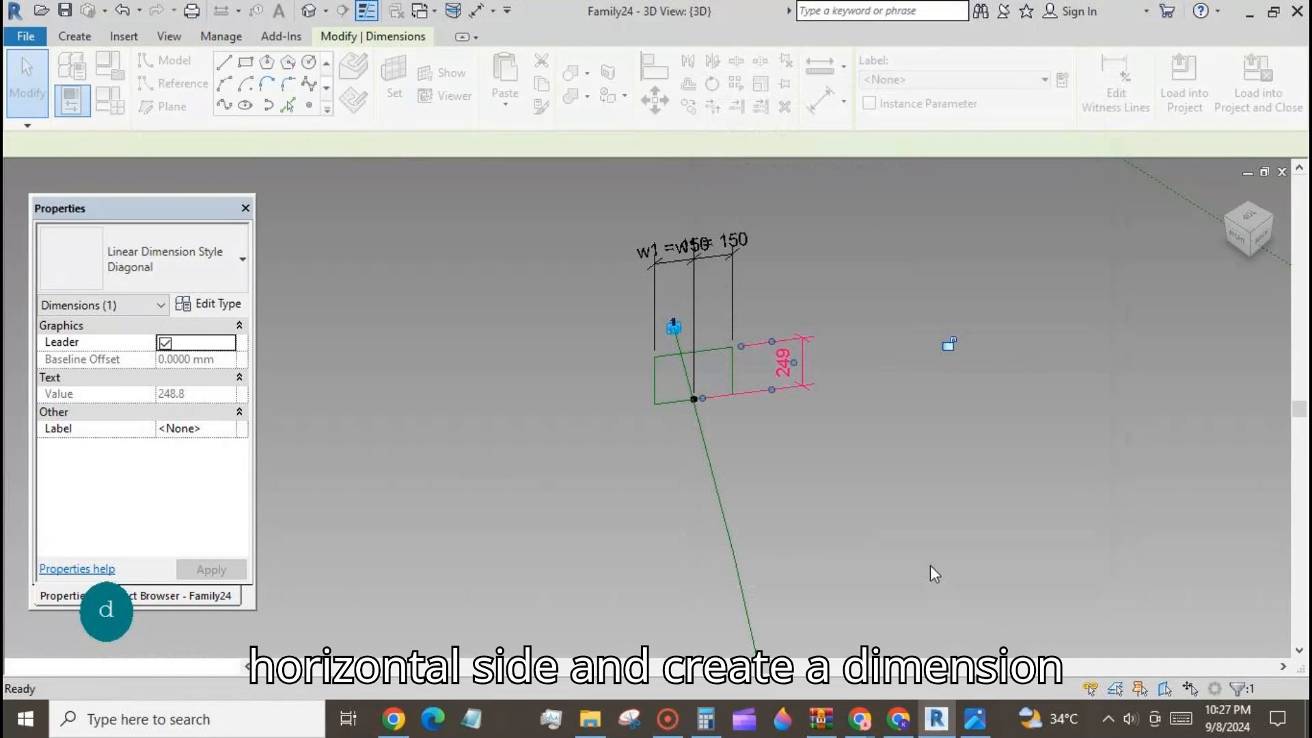
# - Draw two narrow model-line rectangles inside the outer rectangle, one near each of its vertical sides
pyautogui.press('Escape')
pyautogui.scroll(4, 704, 369)
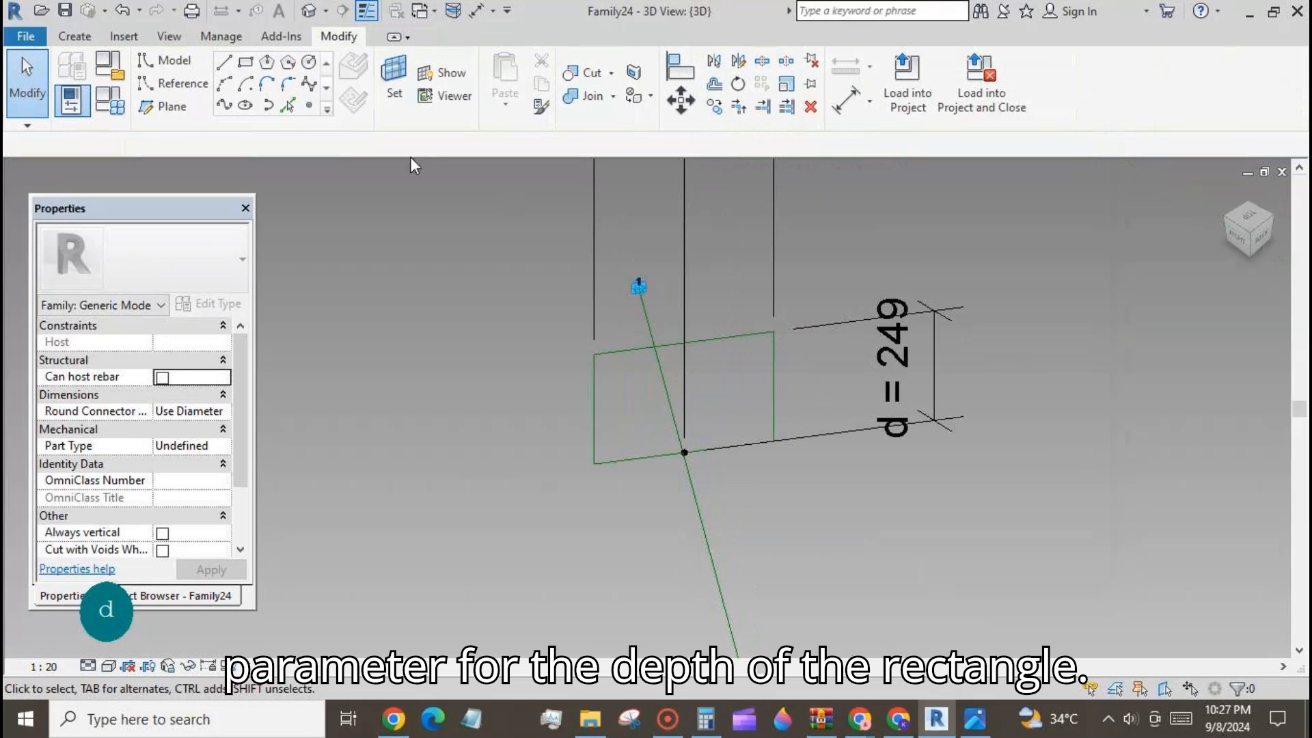
pyautogui.click(245, 62)
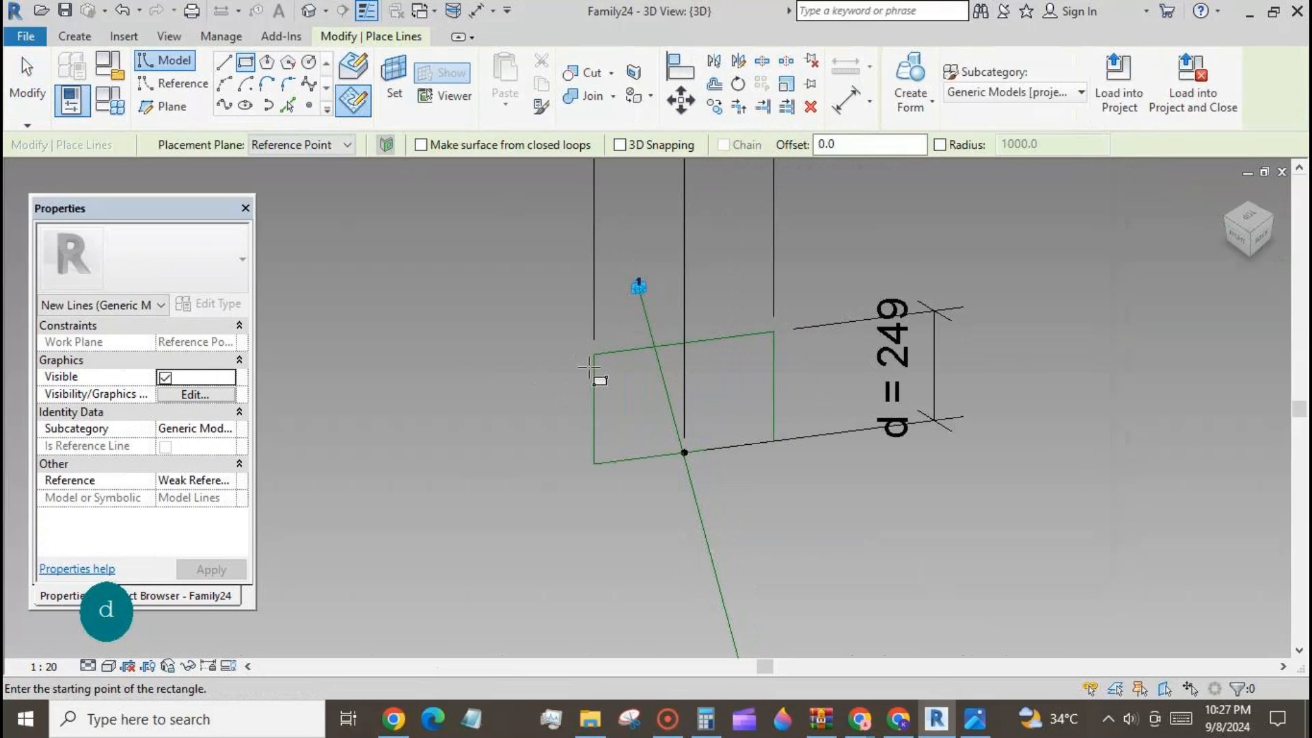
pyautogui.click(611, 380)
pyautogui.click(640, 453)
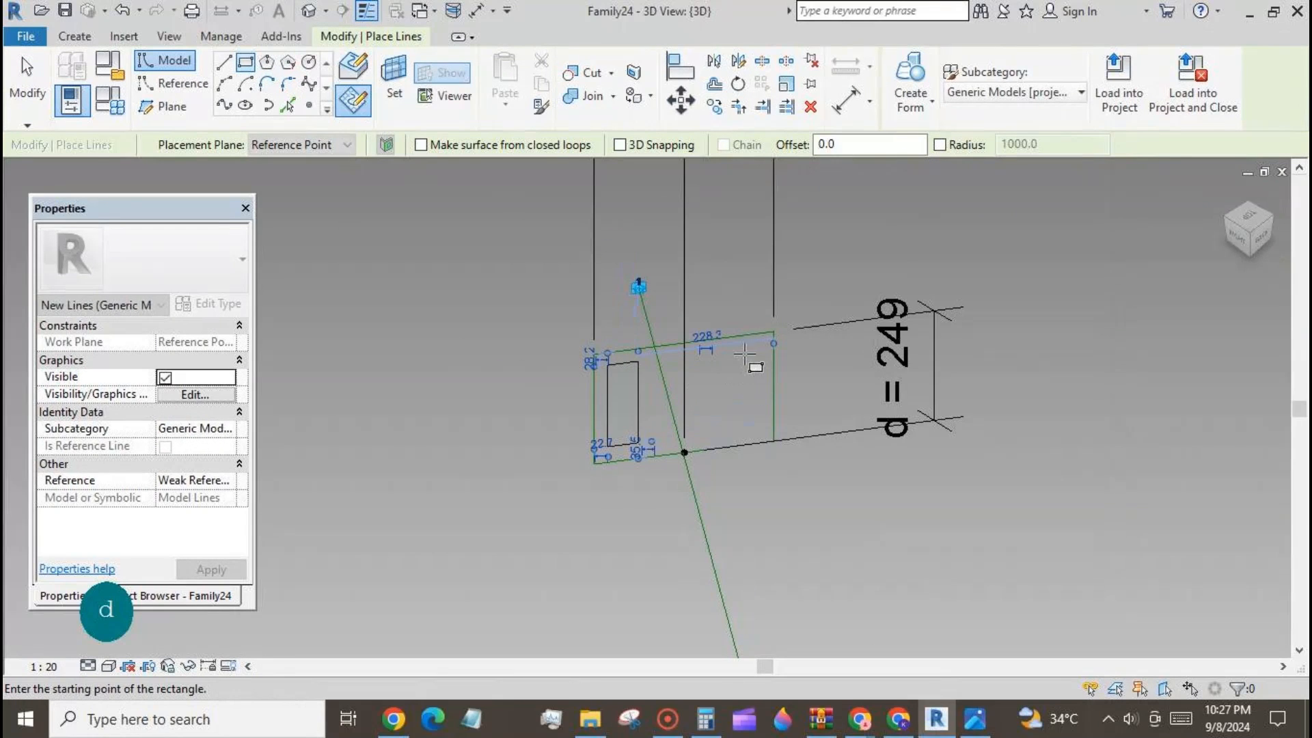
pyautogui.click(743, 350)
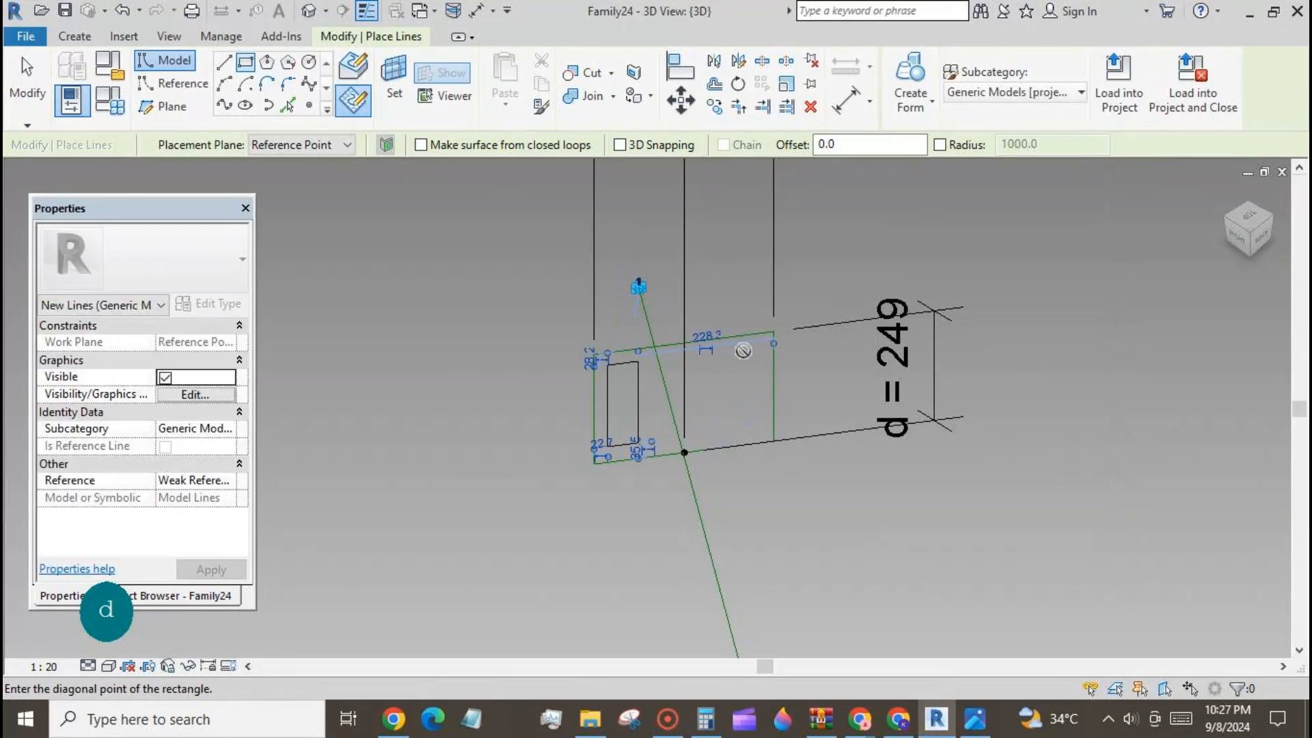
pyautogui.click(761, 434)
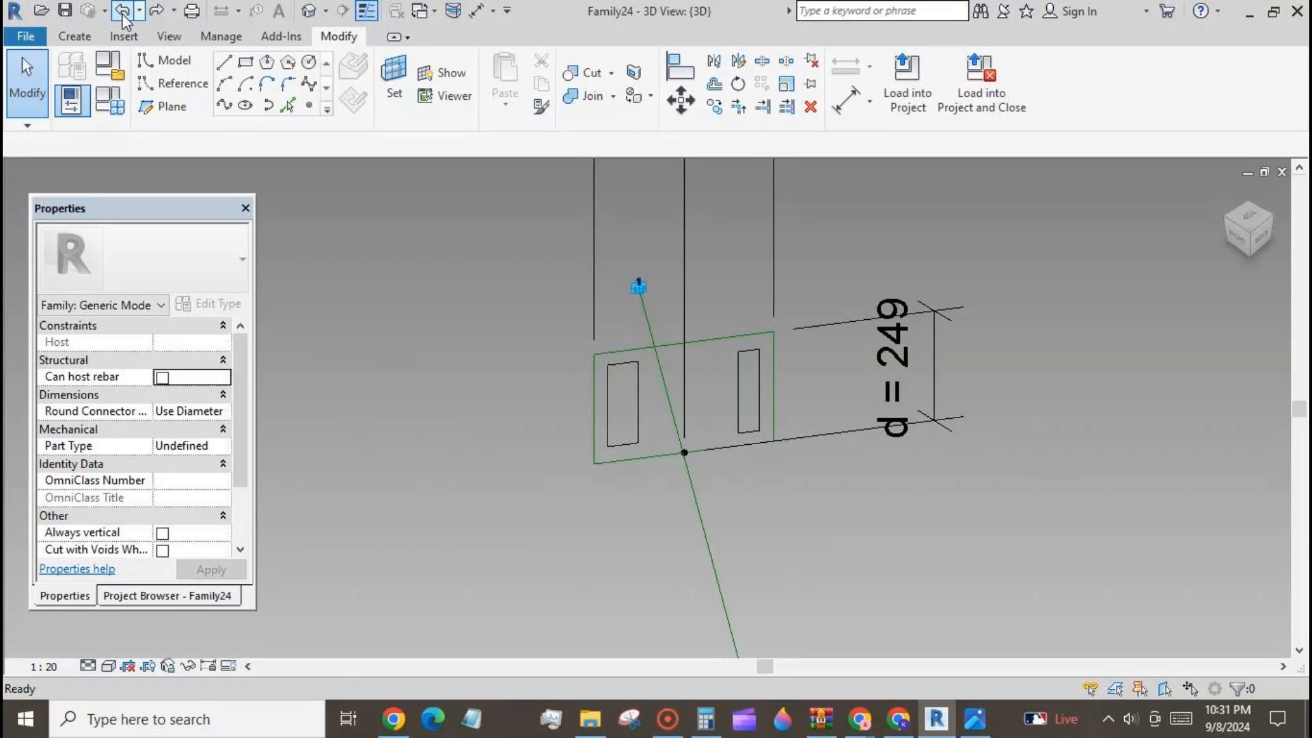
# - Align the outer vertical side of each inner rectangle with the adjacent side of the outer rectangle and lock both alignments
pyautogui.click(696, 73)
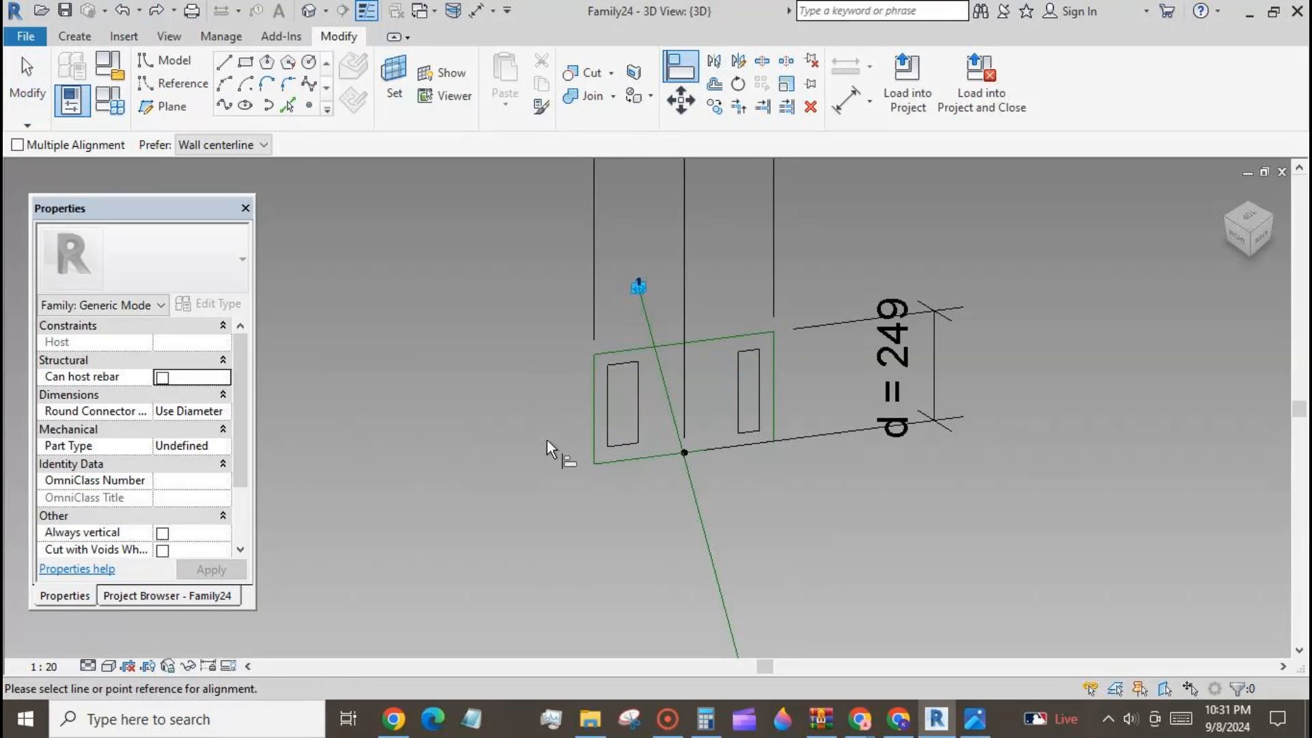
pyautogui.click(593, 455)
pyautogui.click(608, 433)
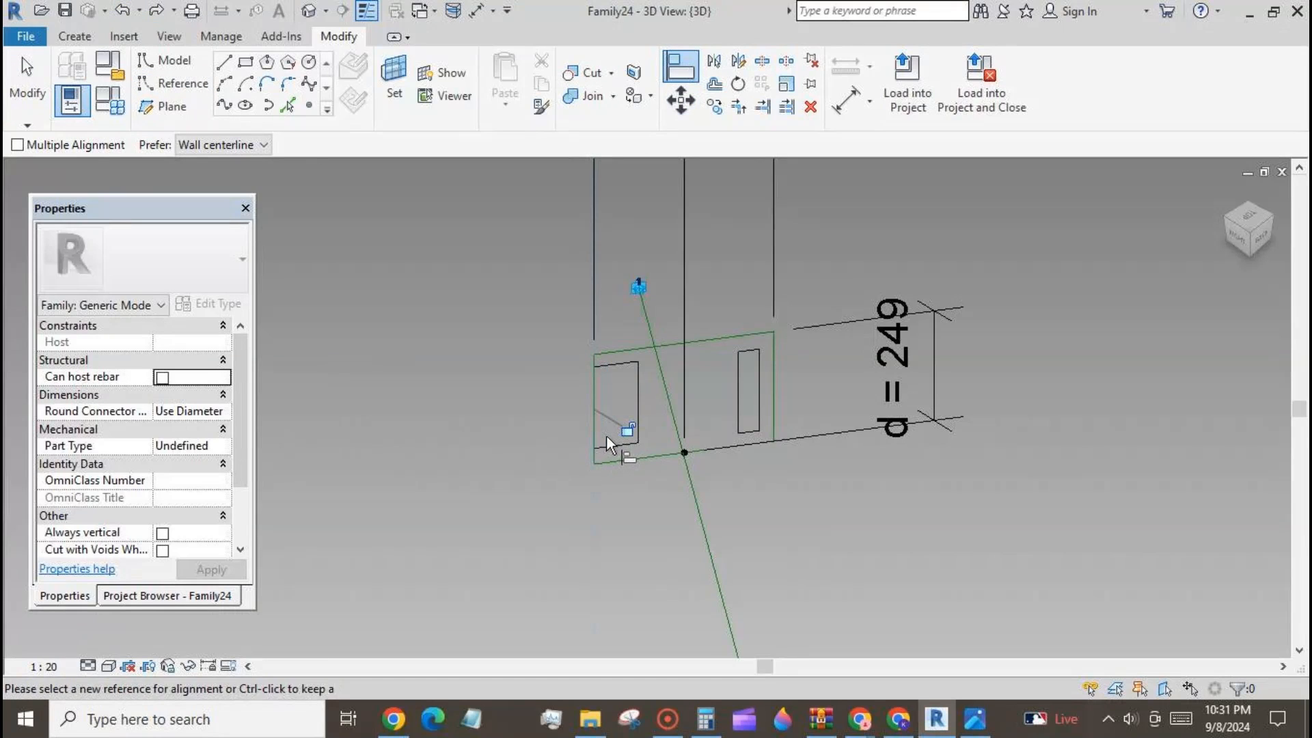
pyautogui.click(777, 416)
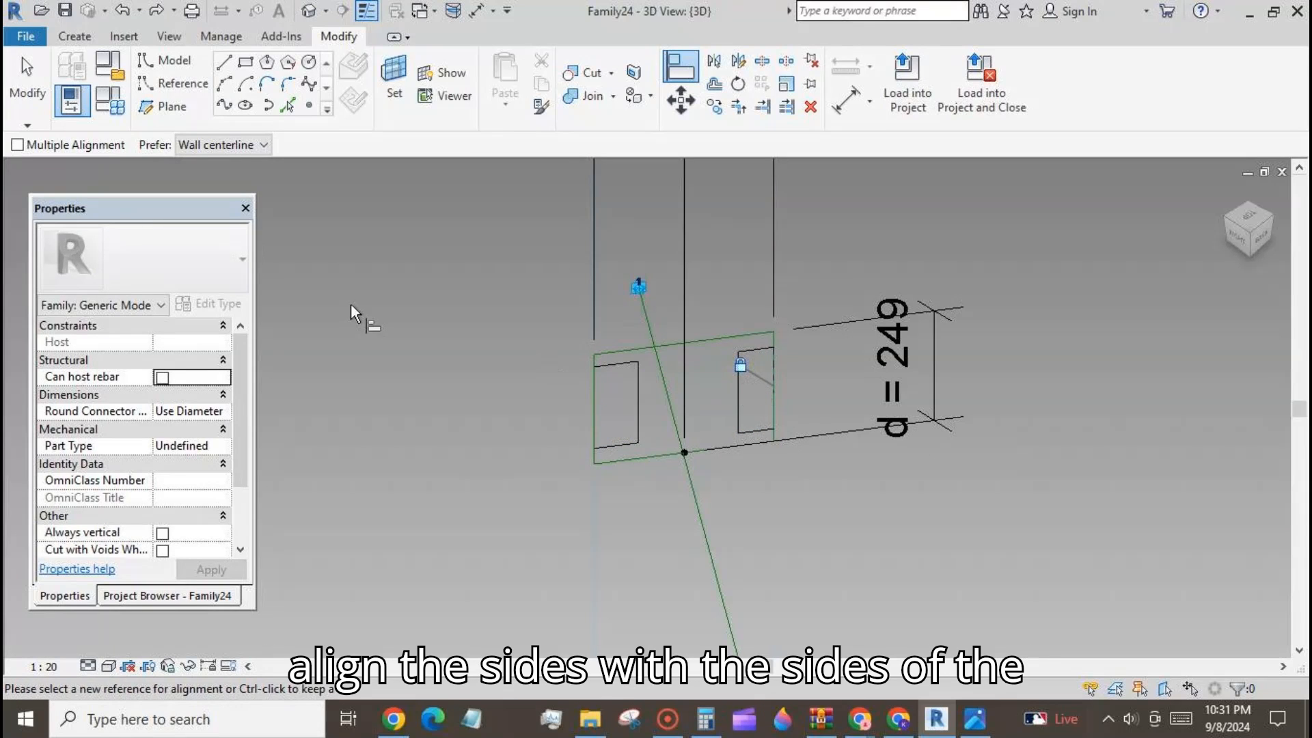
pyautogui.click(27, 75)
# - Convert the lines of both inner rectangles into reference lines
pyautogui.click(624, 446)
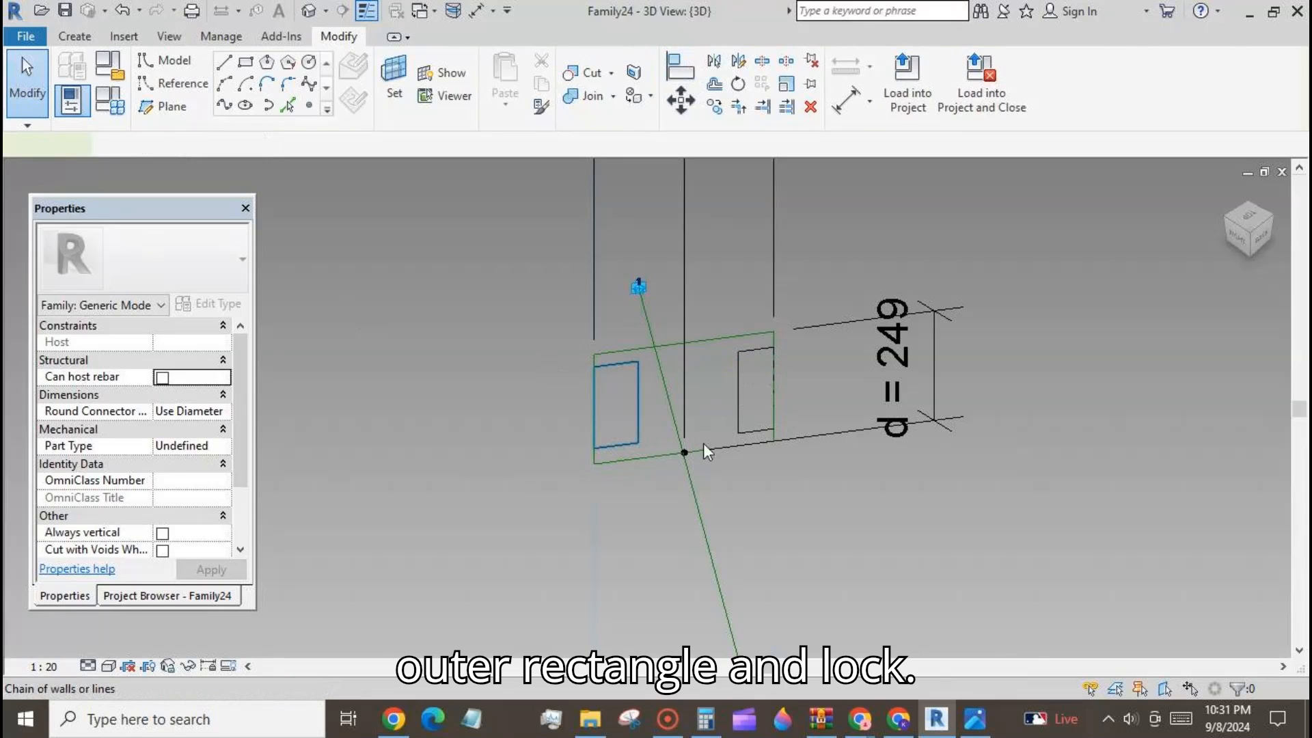
pyautogui.keyDown('ctrl'); pyautogui.click(752, 430); pyautogui.keyUp('ctrl')
pyautogui.click(156, 482)
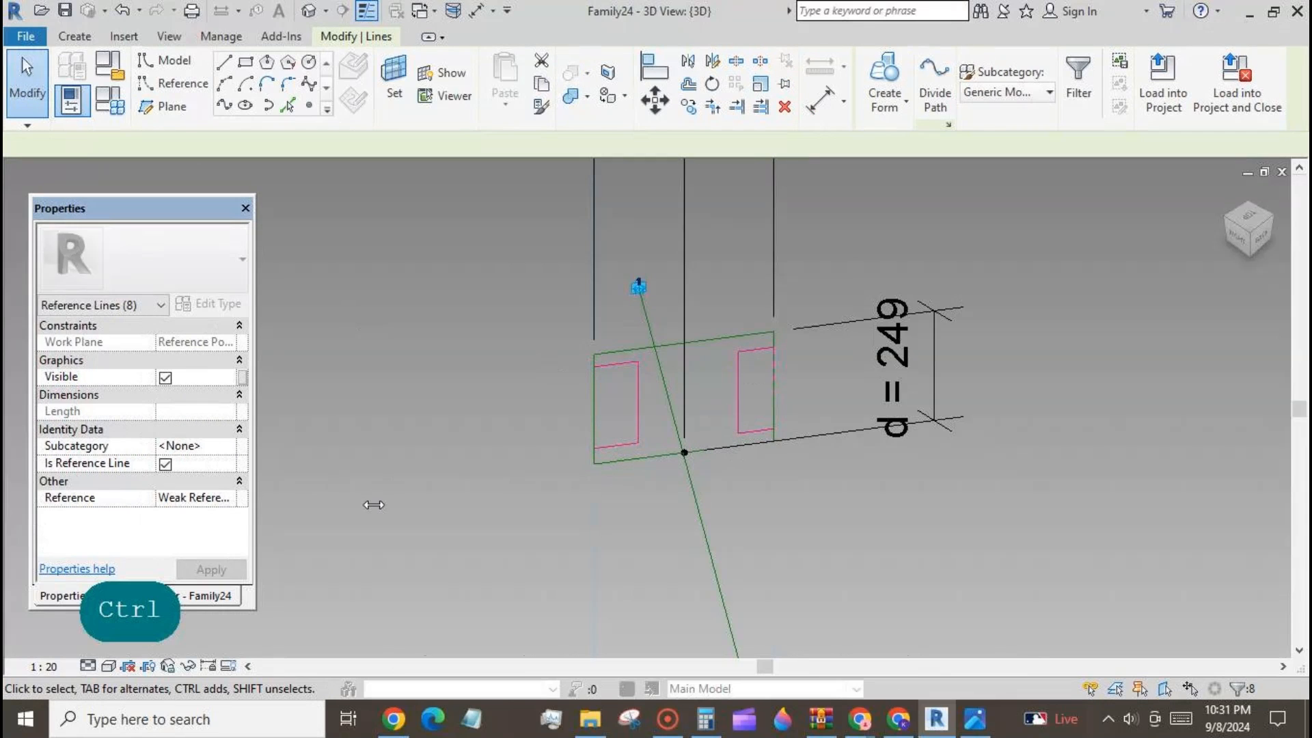
pyautogui.click(750, 542)
# - Place aligned dimensions between the outer rectangle's upper side and the upper side of each inner rectangle
pyautogui.scroll(2, 750, 541)
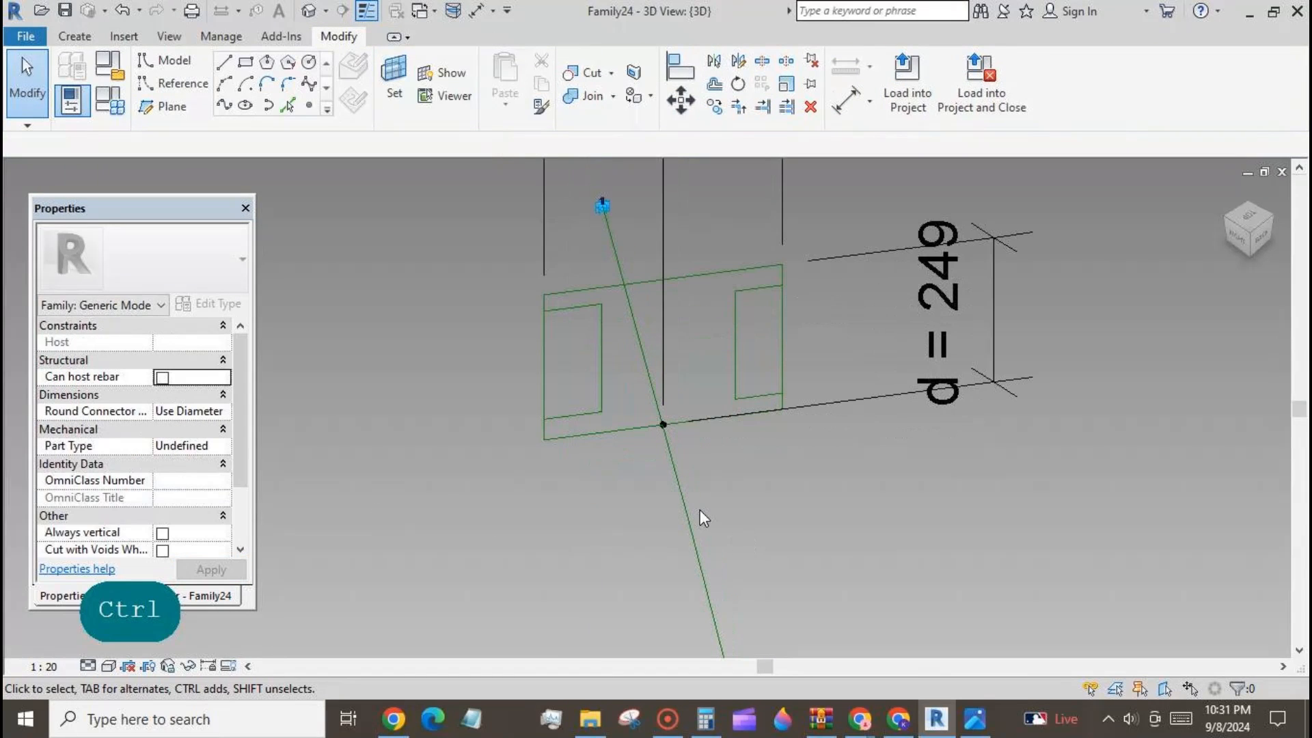
pyautogui.click(848, 101)
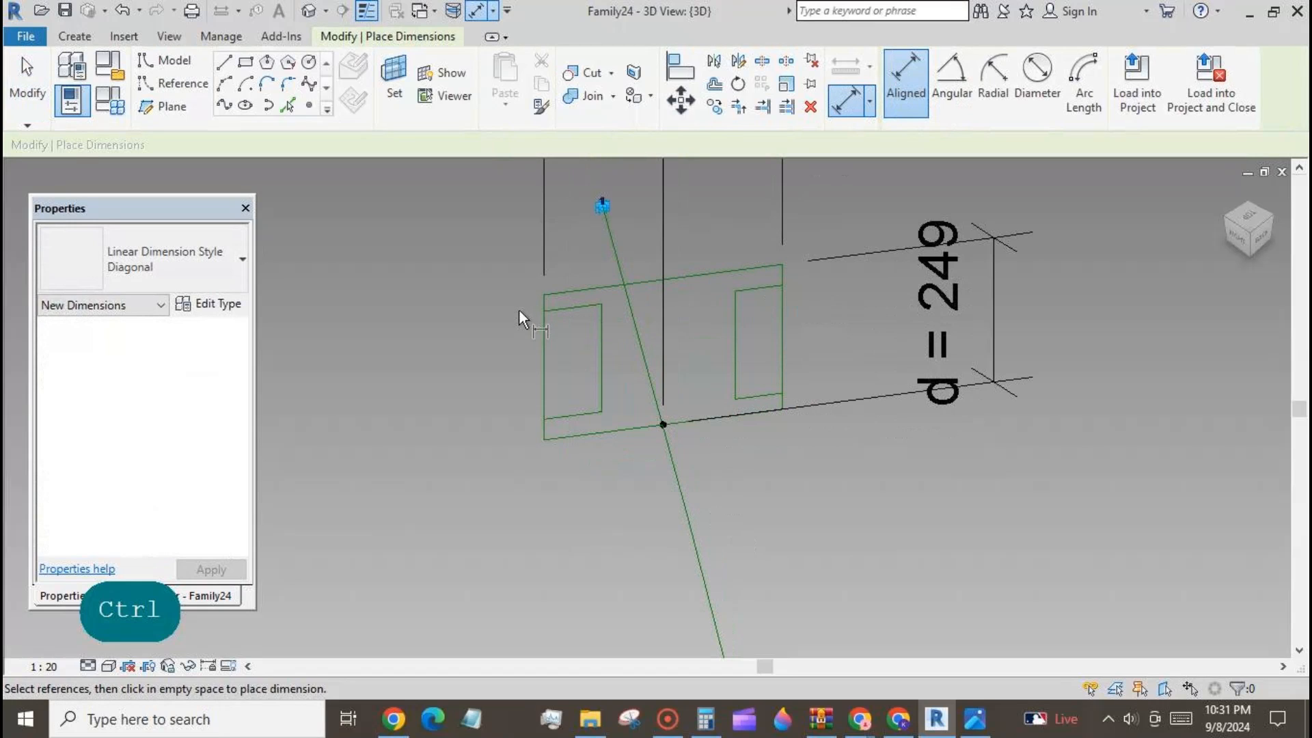
pyautogui.click(548, 294)
pyautogui.click(555, 310)
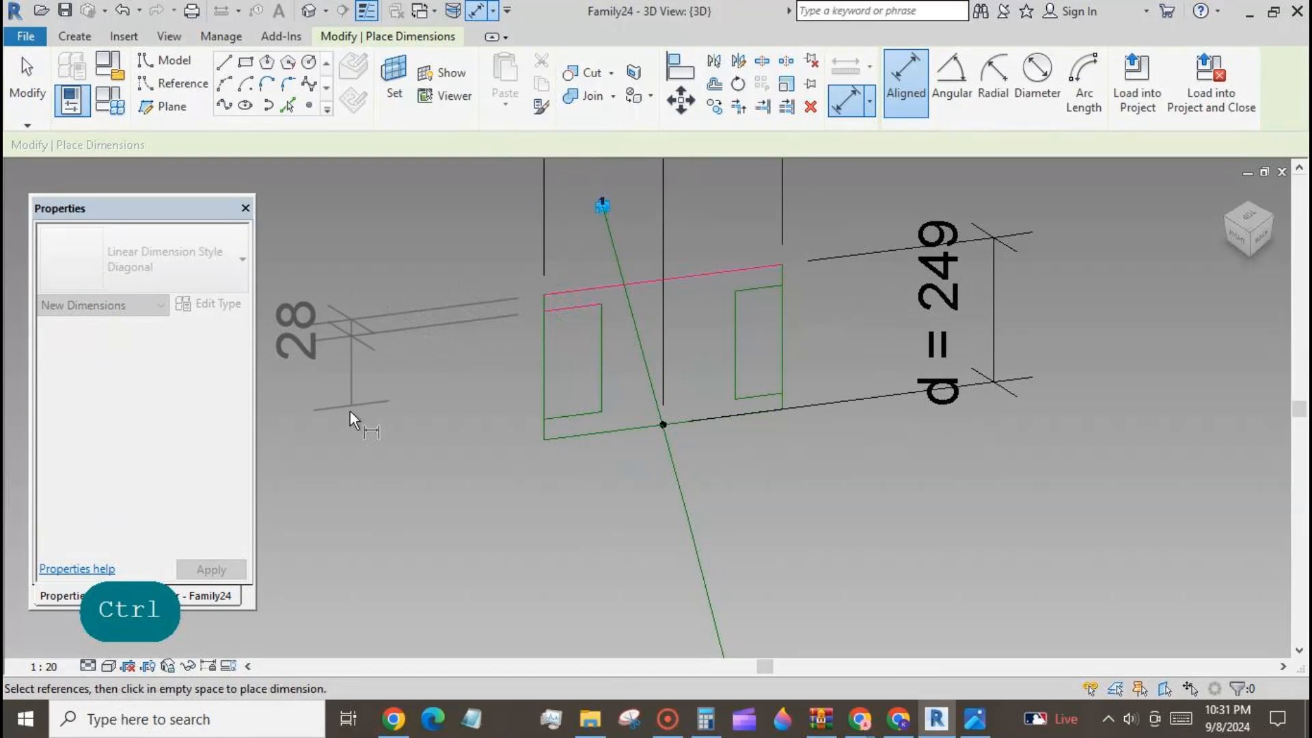
pyautogui.click(349, 420)
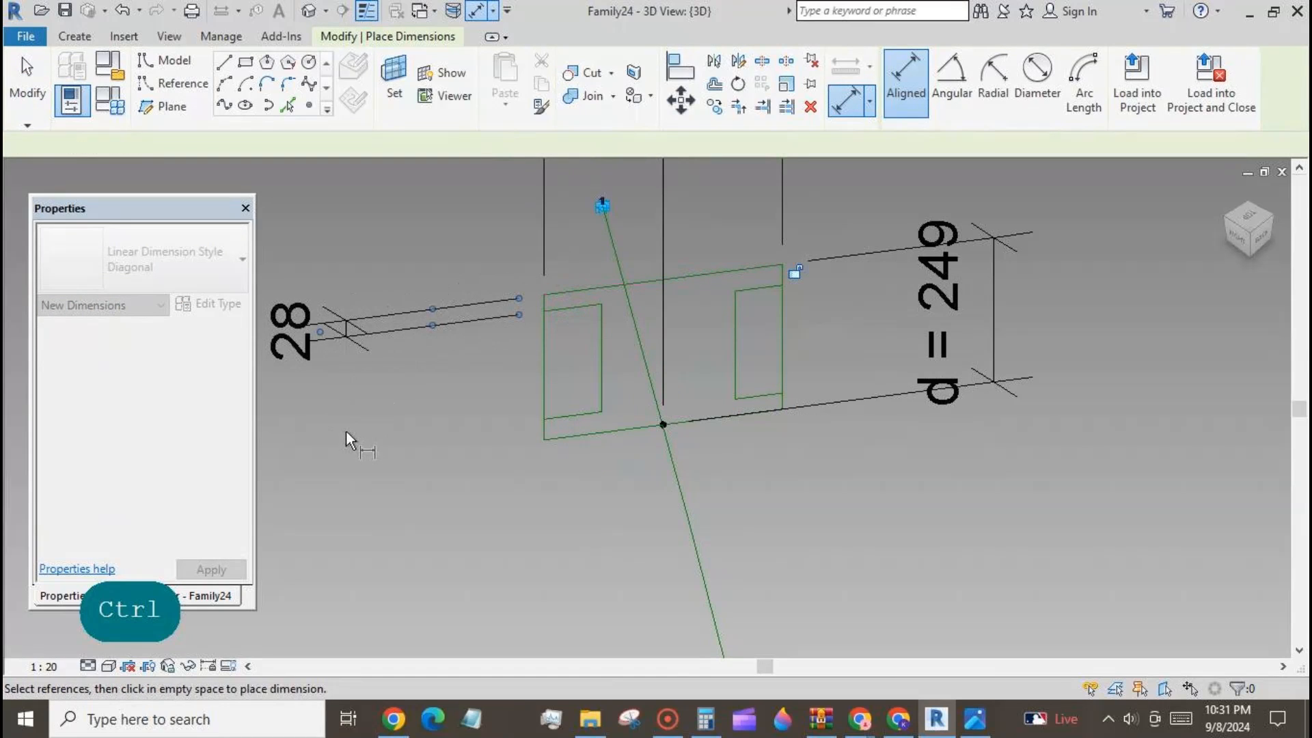
pyautogui.click(769, 266)
pyautogui.click(769, 286)
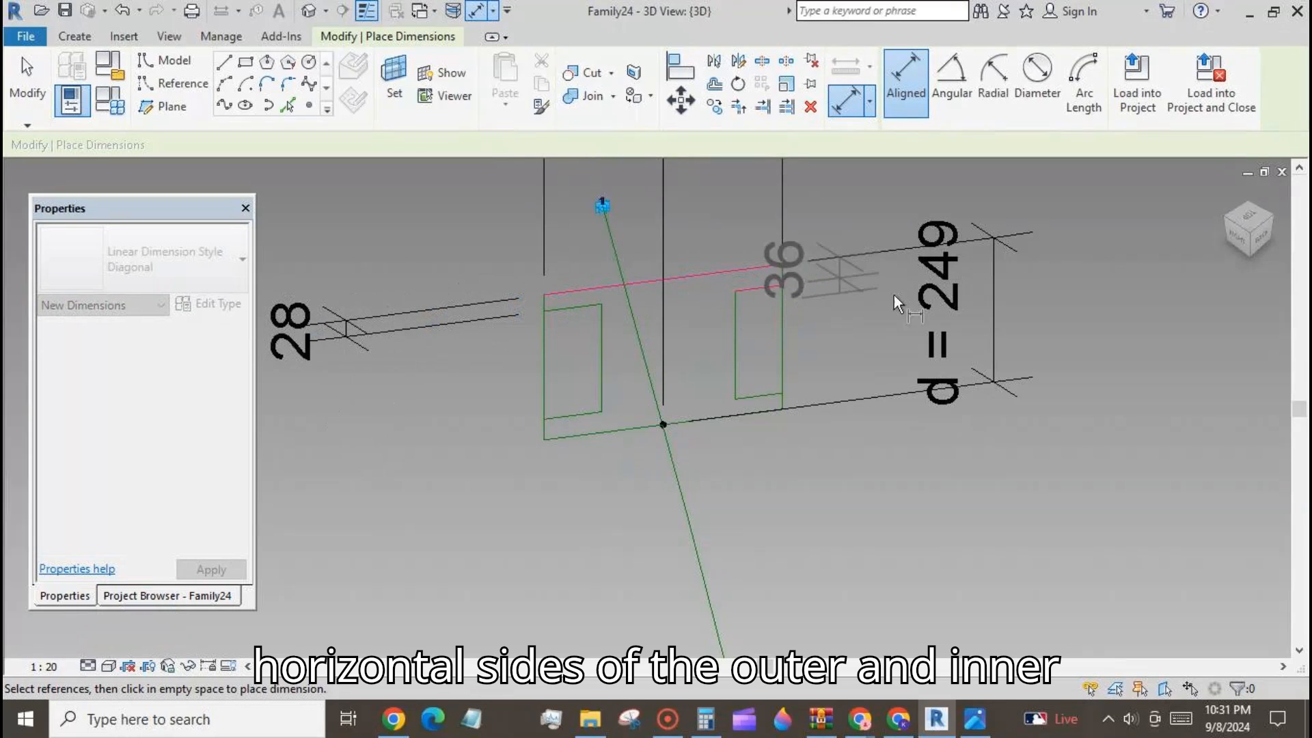
pyautogui.click(1137, 294)
# - Place aligned dimensions between the outer rectangle's lower side and the lower side of each inner rectangle
pyautogui.click(758, 397)
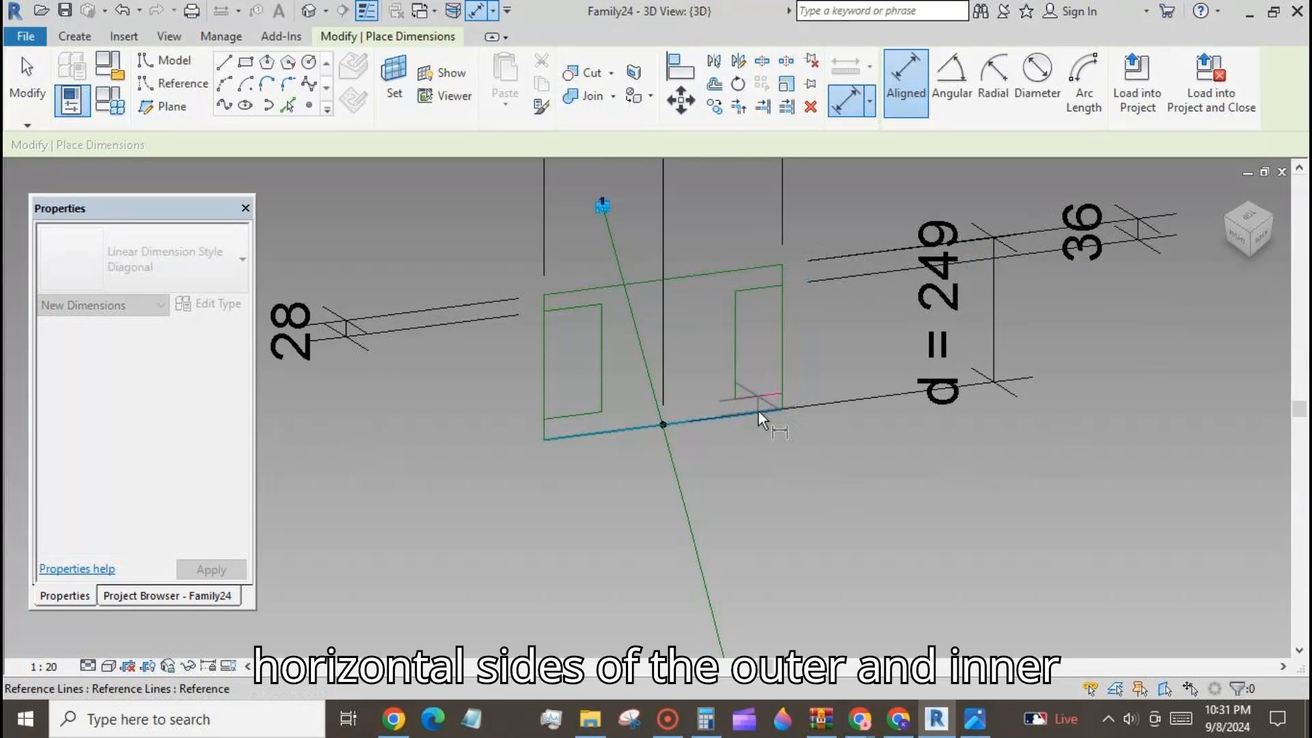
pyautogui.click(758, 412)
pyautogui.click(1159, 420)
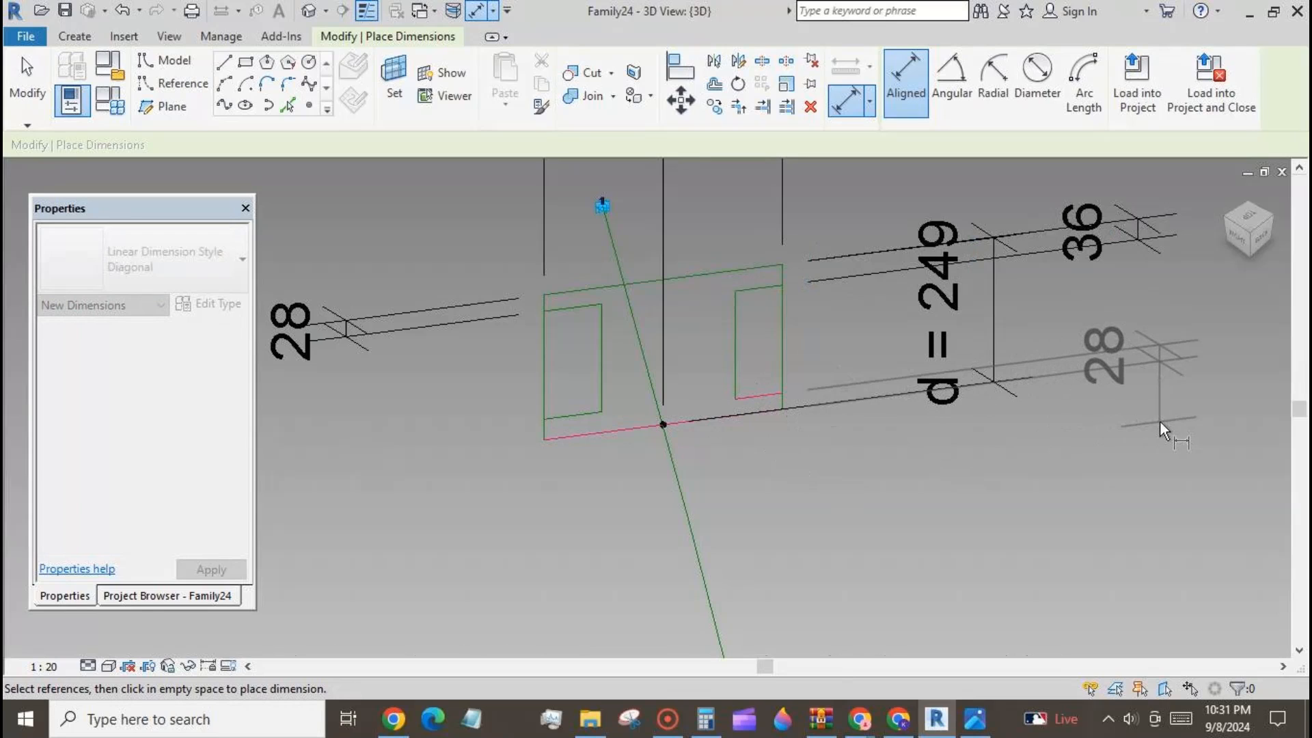
pyautogui.click(574, 416)
pyautogui.click(574, 436)
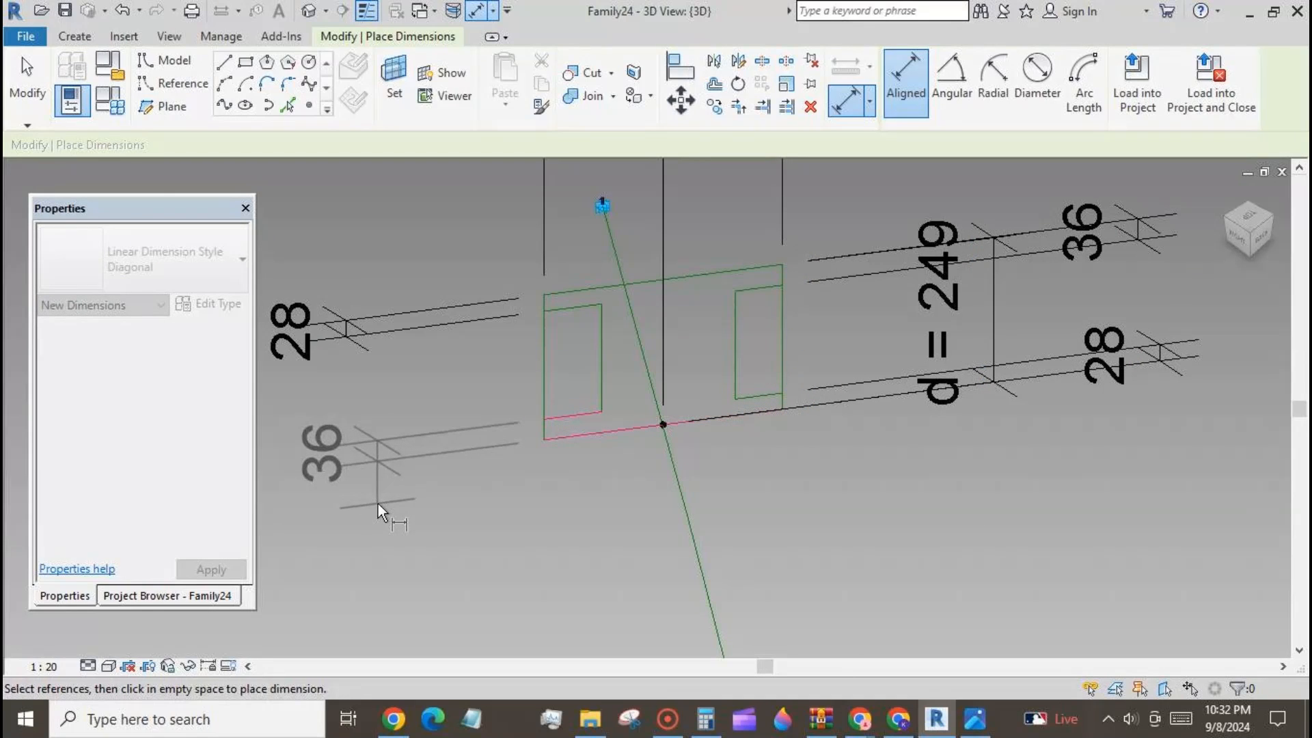
pyautogui.click(379, 503)
pyautogui.click(22, 98)
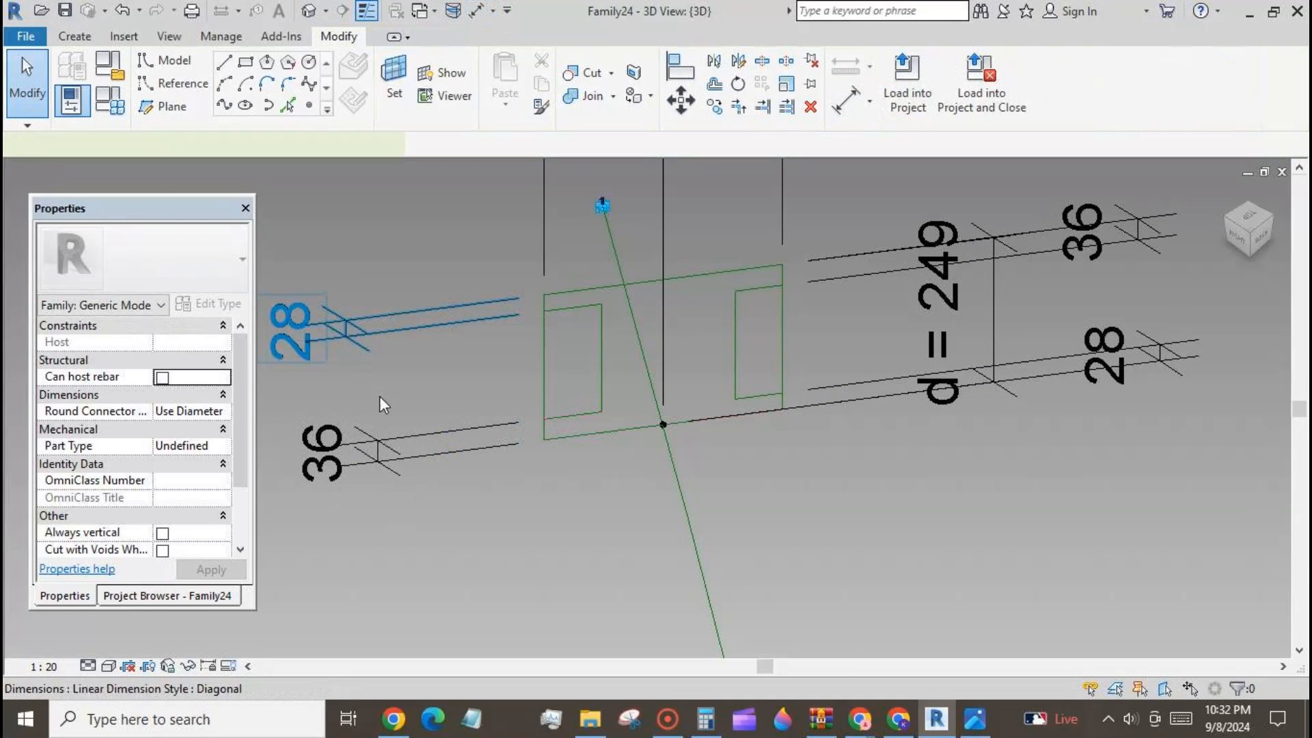
# - Label all four gap dimensions between the outer and inner rectangles with a new length type parameter named th
pyautogui.click(350, 327)
pyautogui.keyDown('ctrl'); pyautogui.click(389, 449); pyautogui.keyUp('ctrl')
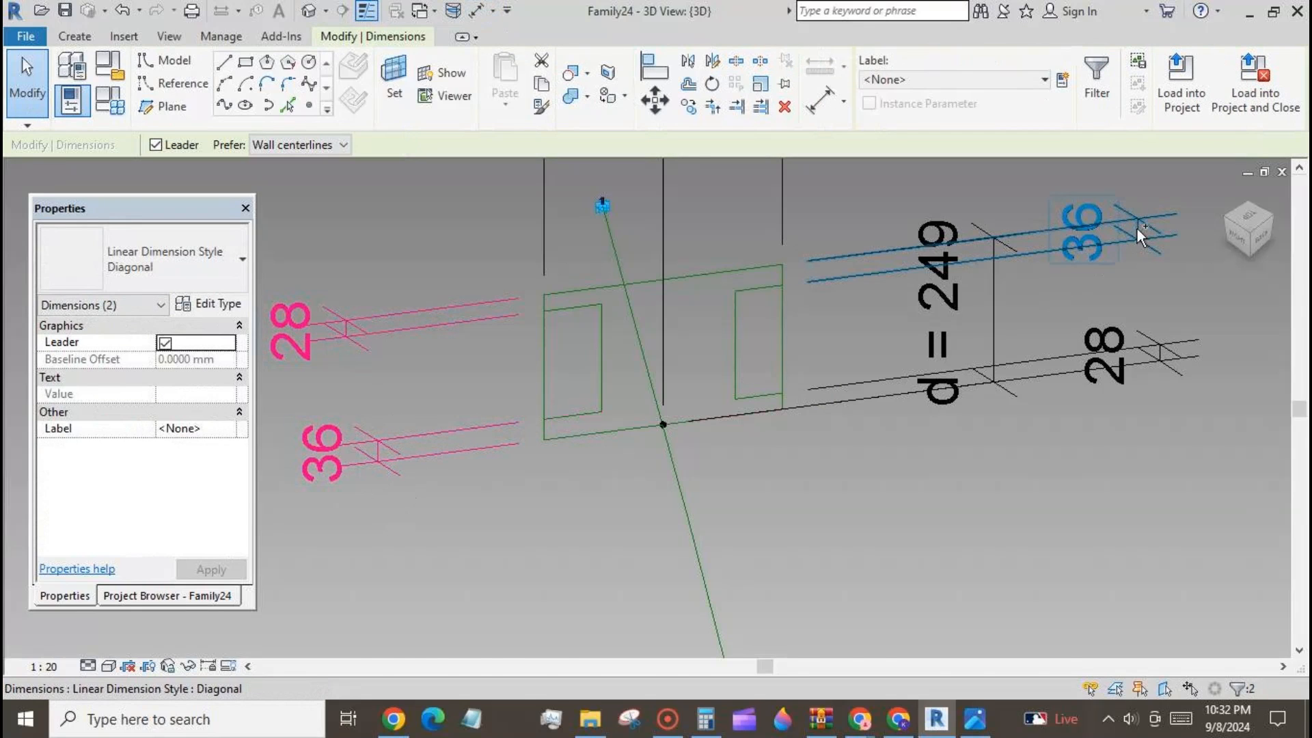
pyautogui.keyDown('ctrl'); pyautogui.click(1137, 228); pyautogui.keyUp('ctrl')
pyautogui.keyDown('ctrl'); pyautogui.click(1162, 354); pyautogui.keyUp('ctrl')
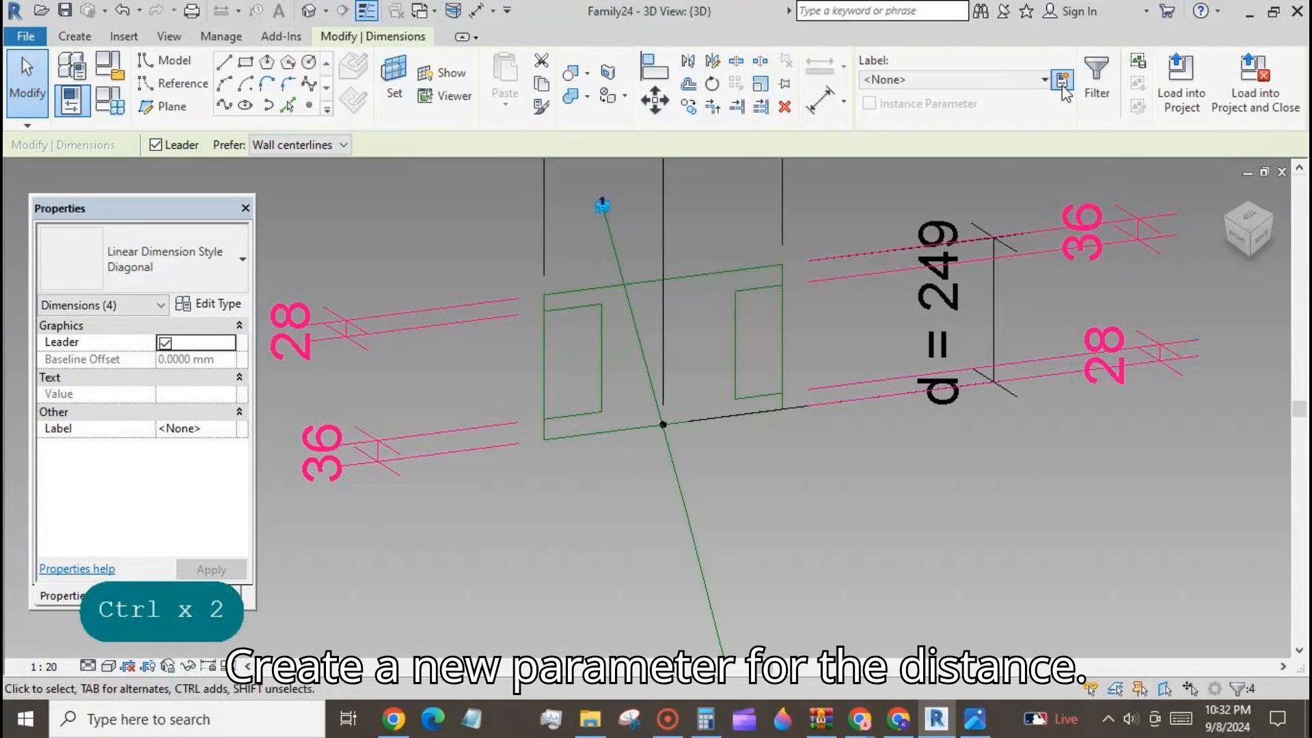
pyautogui.click(1063, 80)
pyautogui.write('th')
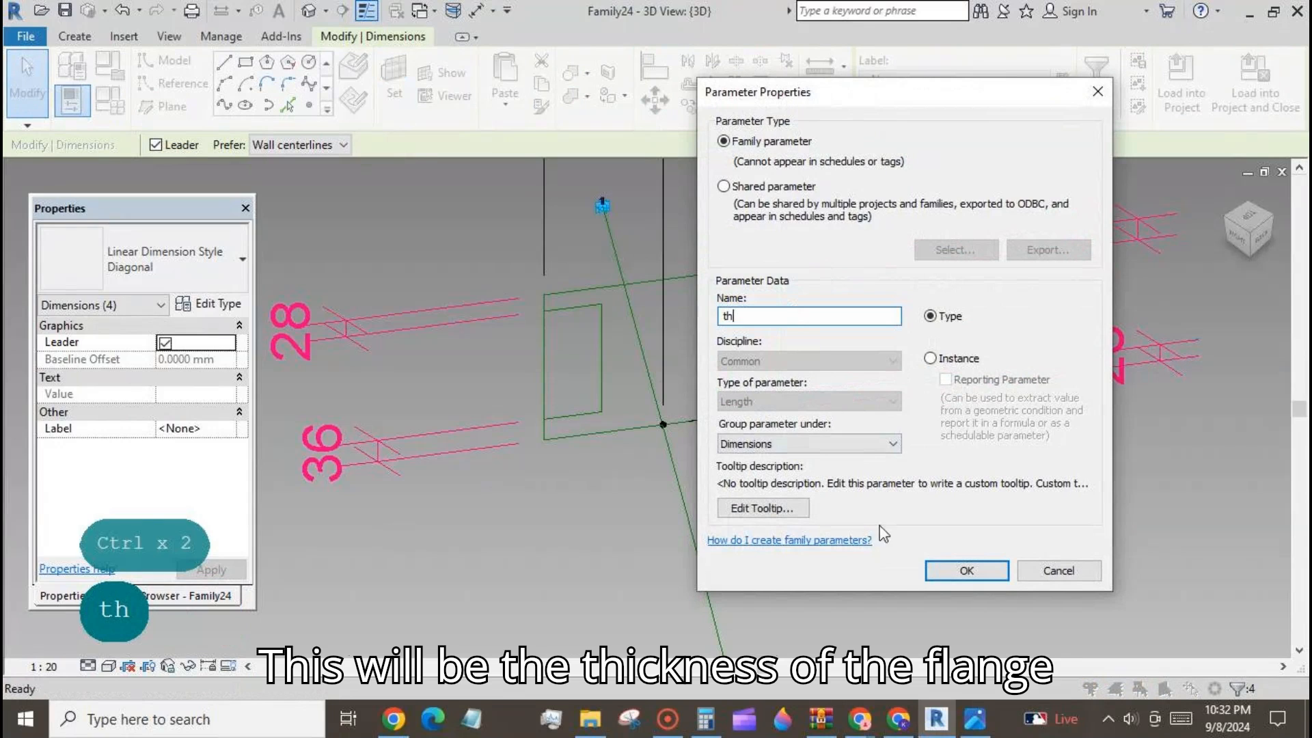
pyautogui.click(966, 570)
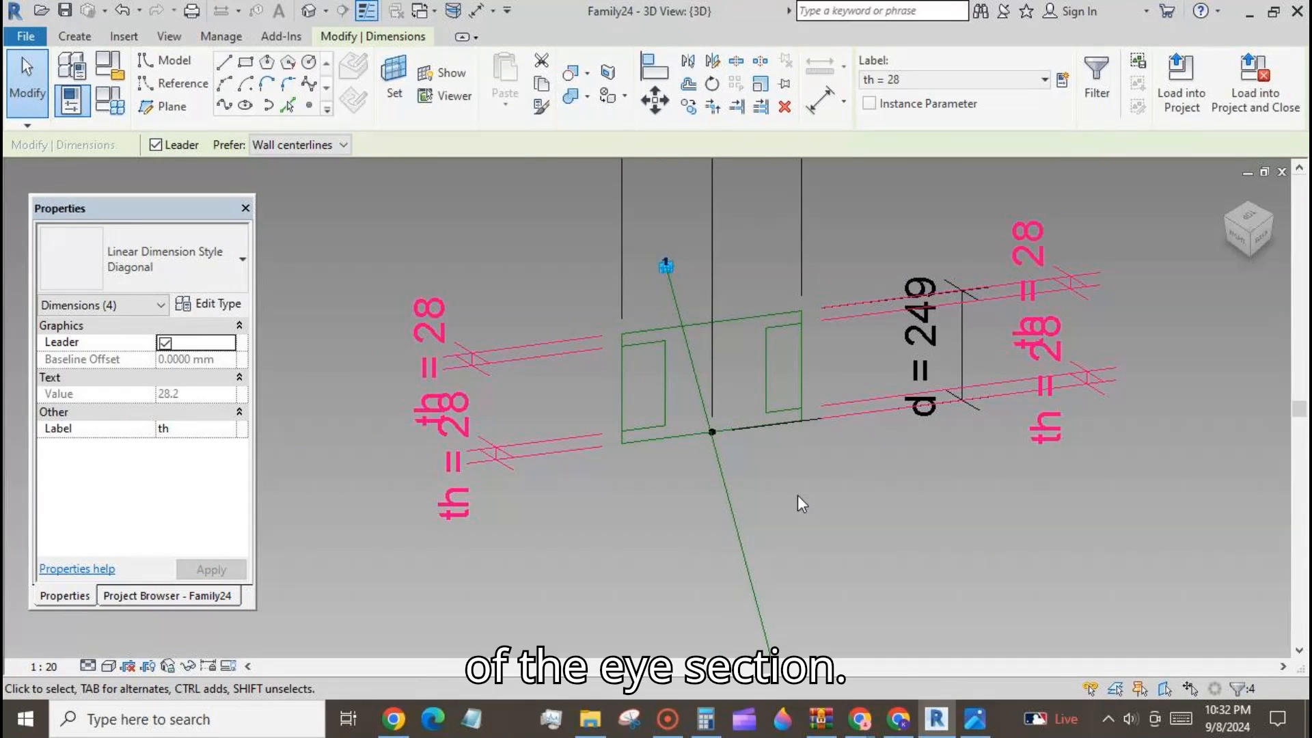
# - Place aligned dimensions below the profile for the width of each inner rectangle
pyautogui.scroll(-2, 797, 495)
pyautogui.scroll(-1, 799, 496)
pyautogui.click(820, 99)
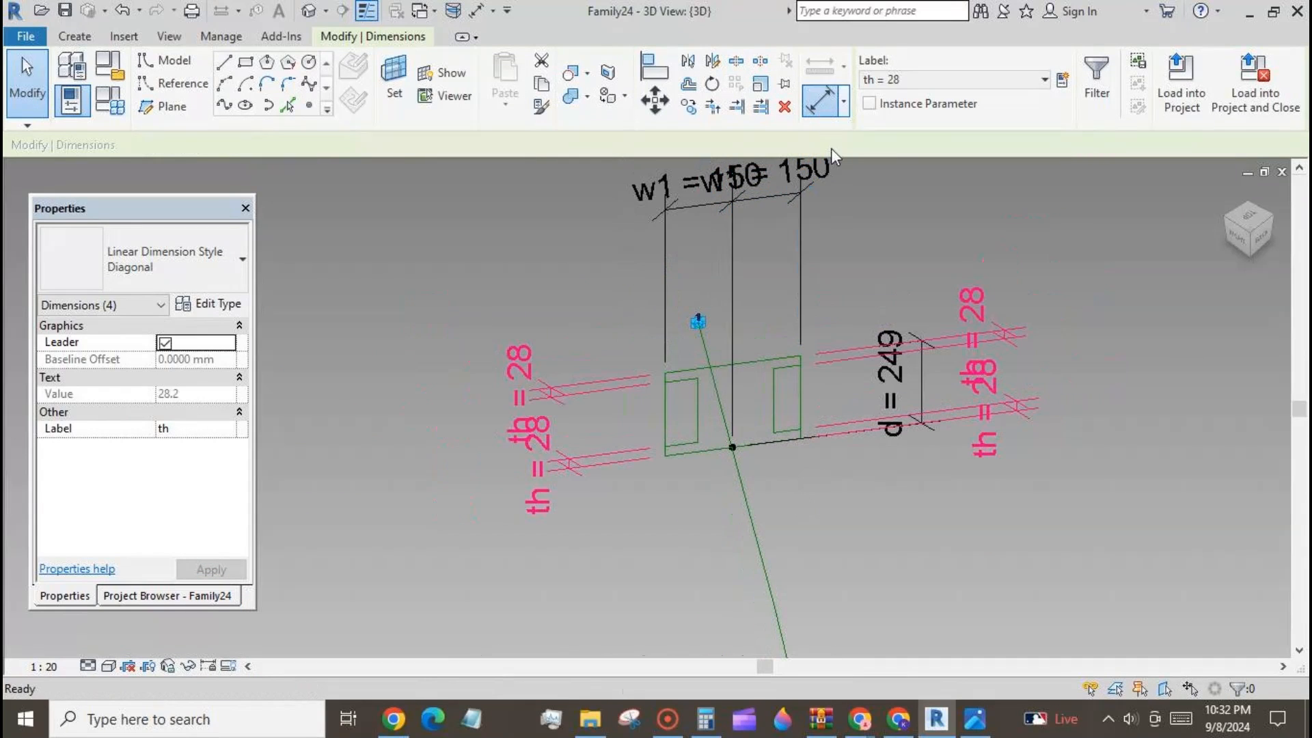
pyautogui.click(666, 434)
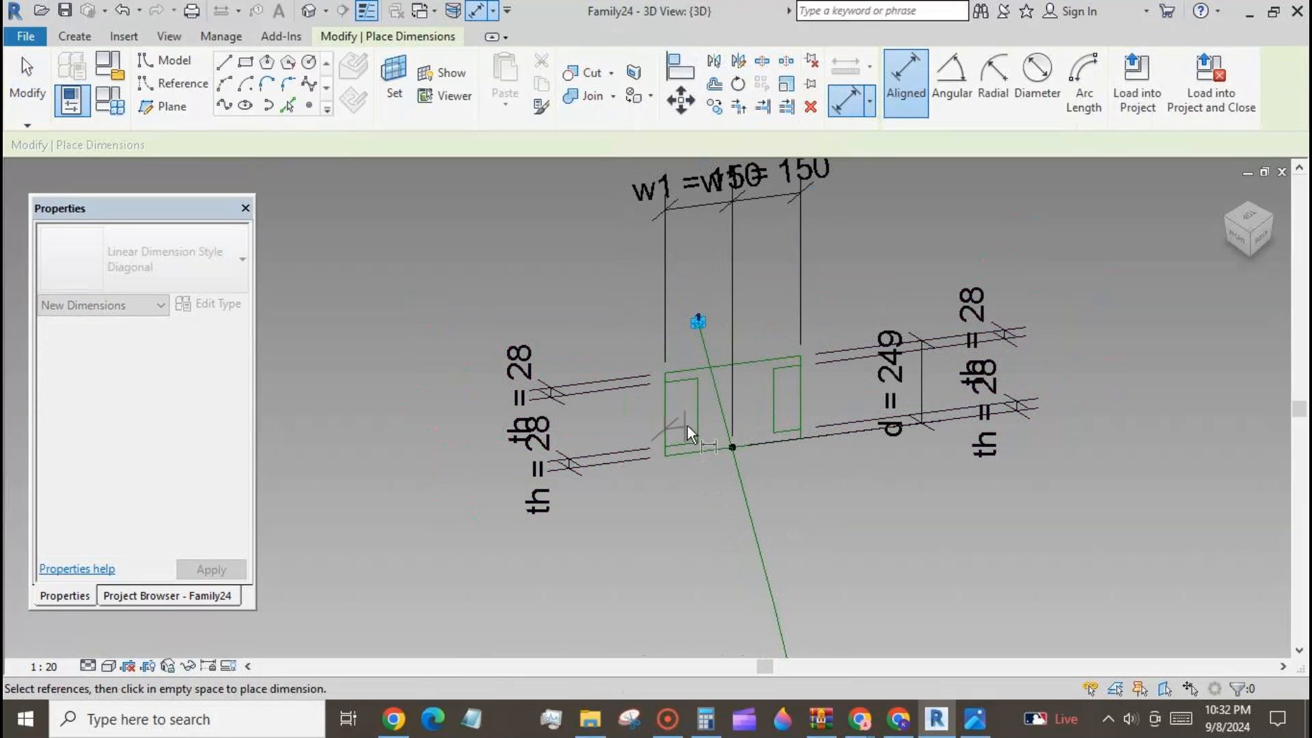
pyautogui.click(697, 421)
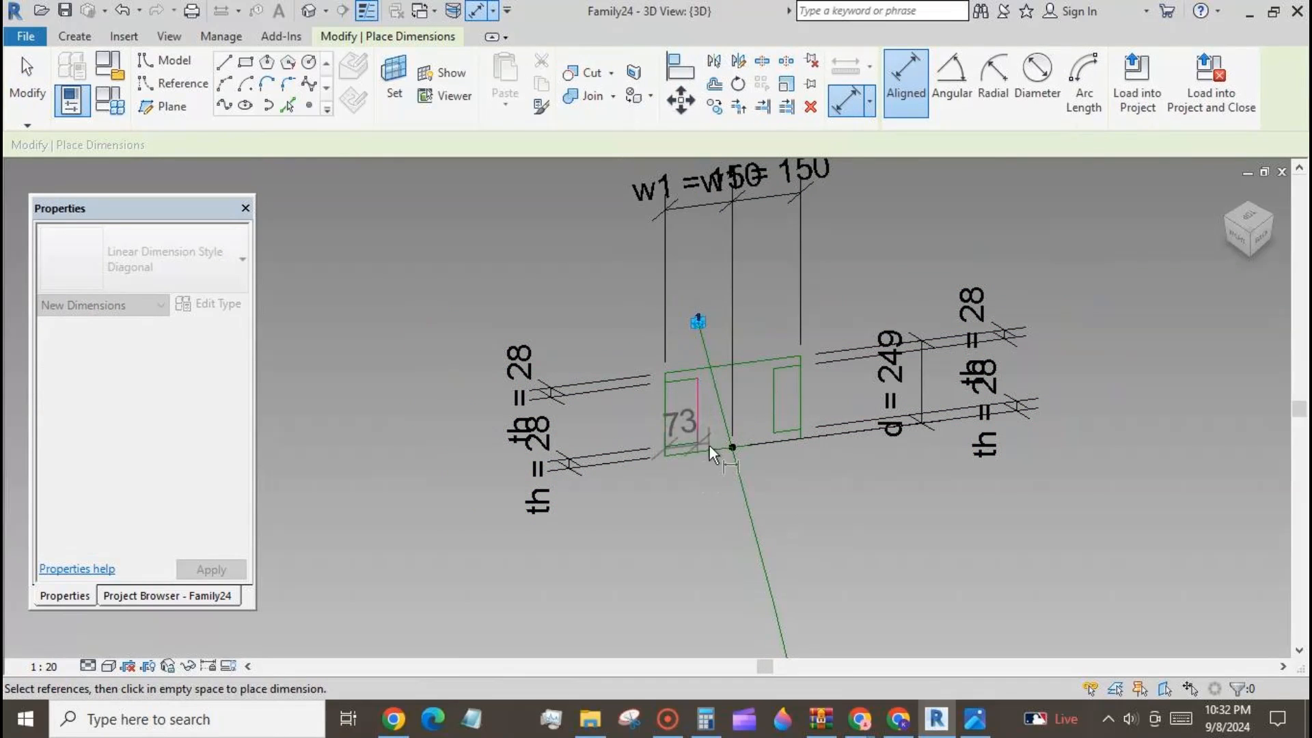
pyautogui.click(720, 544)
pyautogui.click(774, 425)
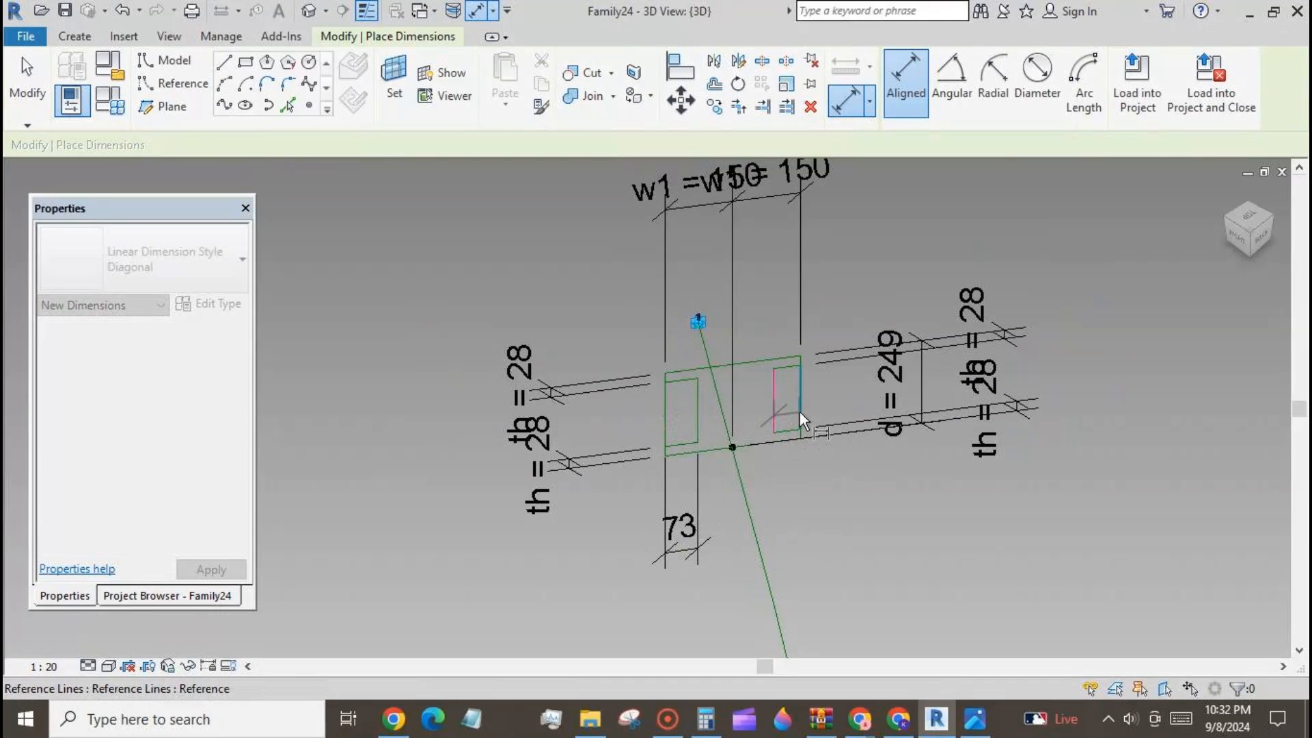
pyautogui.click(799, 412)
pyautogui.click(851, 528)
pyautogui.press('Escape')
pyautogui.press('Escape')
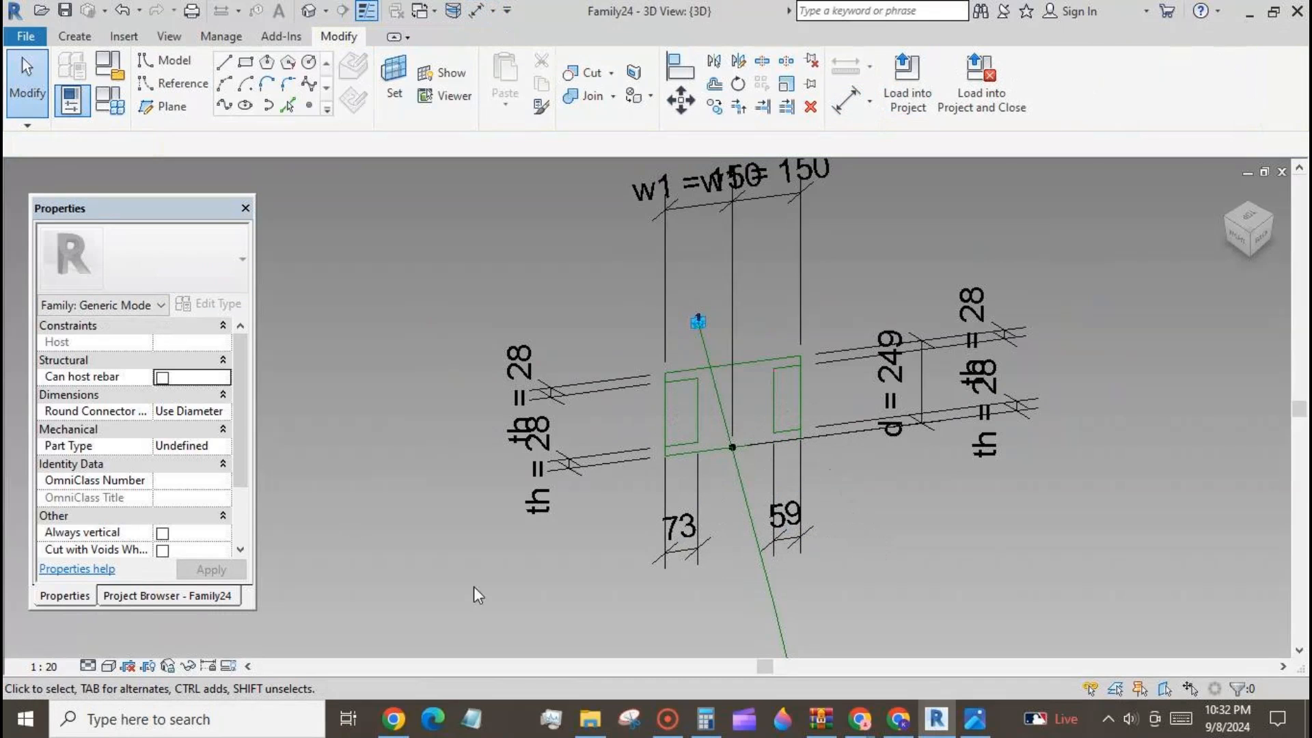
# - Label both inner rectangle width dimensions with a new length type parameter named w2
pyautogui.click(682, 549)
pyautogui.keyDown('ctrl'); pyautogui.click(786, 540); pyautogui.keyUp('ctrl')
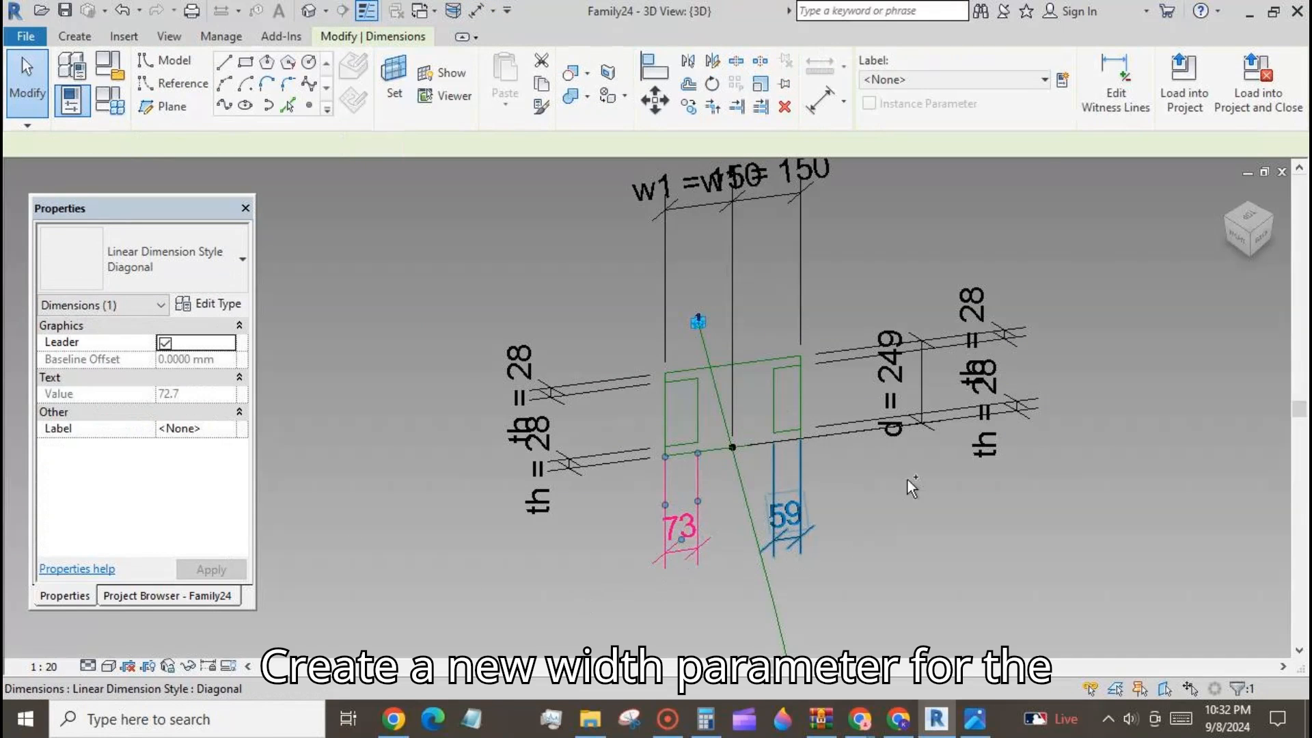
pyautogui.click(1063, 82)
pyautogui.write('w2')
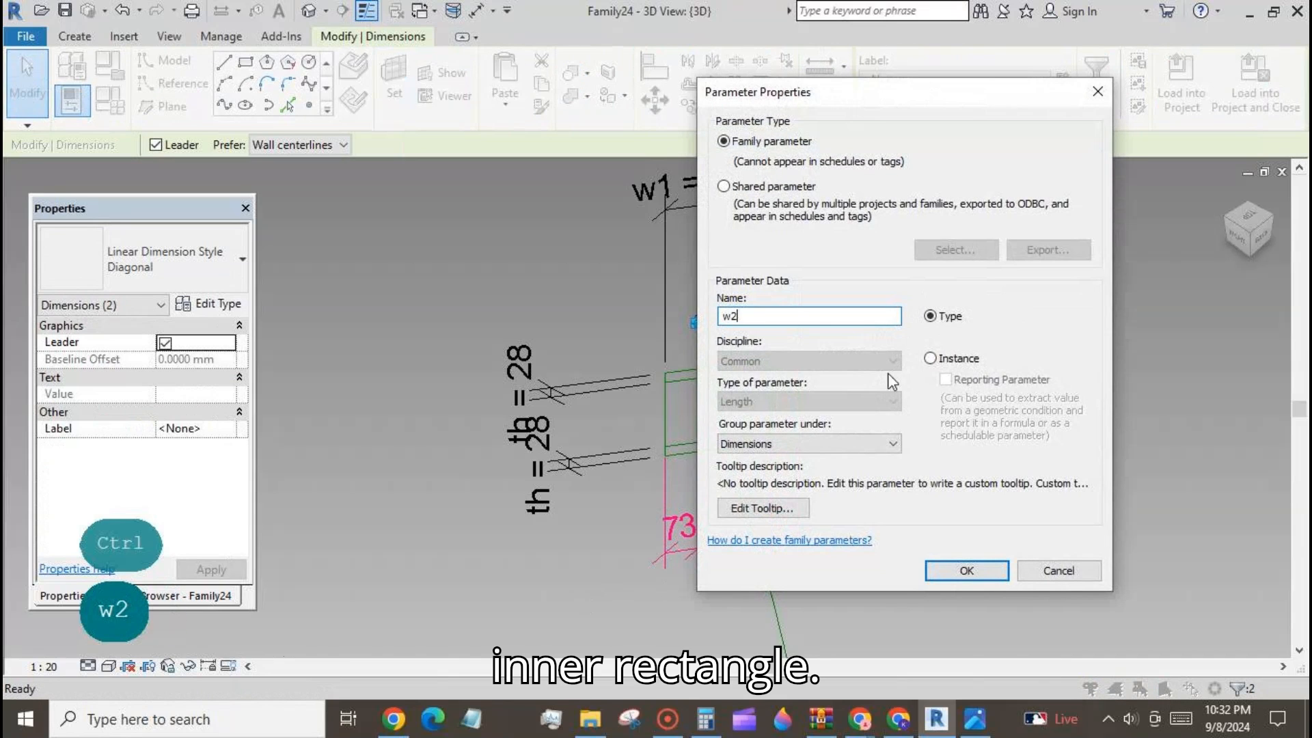
pyautogui.click(960, 570)
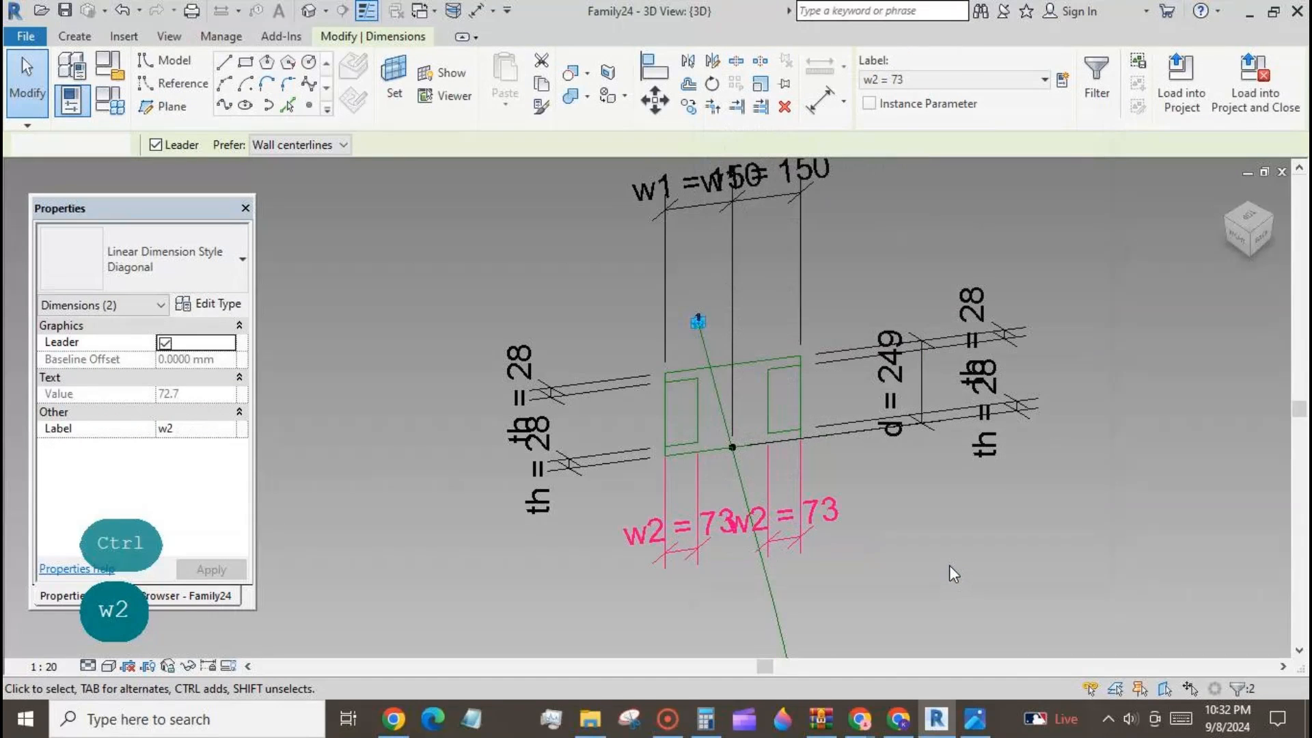
pyautogui.click(949, 565)
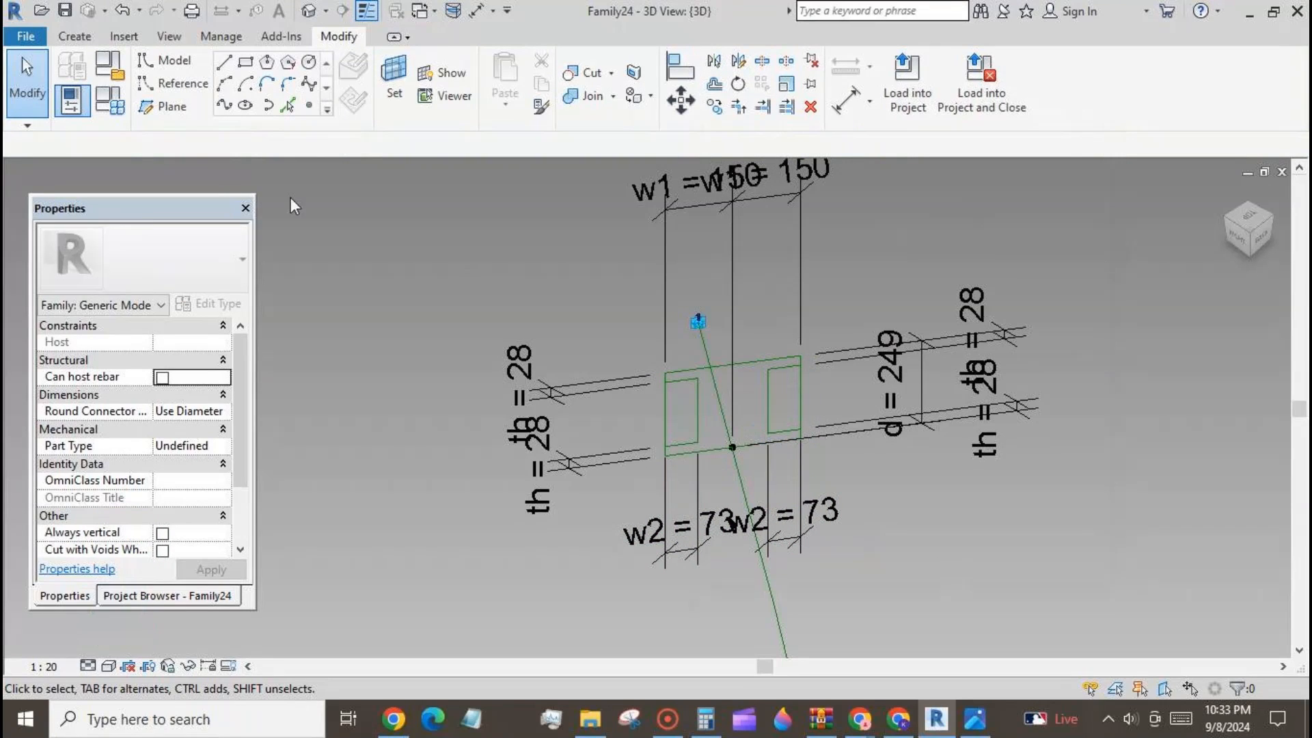
# - Give the w2 parameter the formula w1 - th in the family types and apply it
pyautogui.click(100, 101)
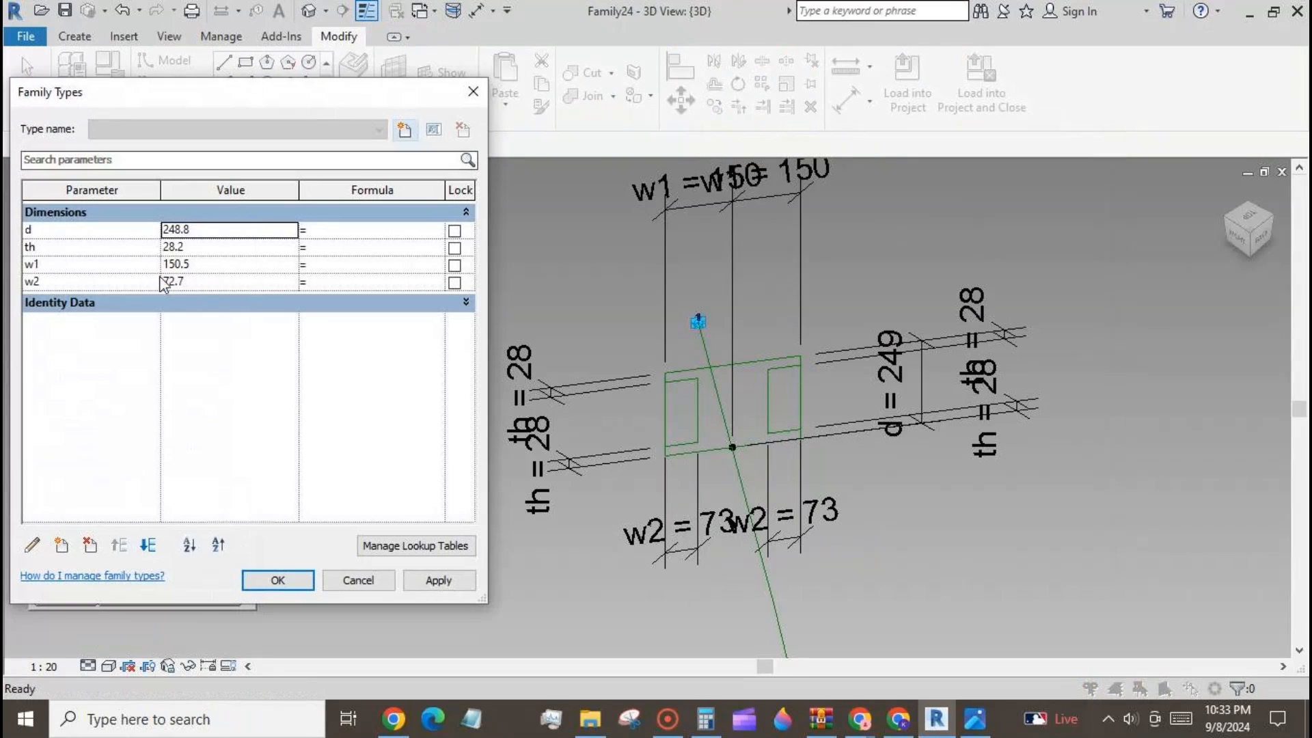
pyautogui.click(305, 281)
pyautogui.write('w')
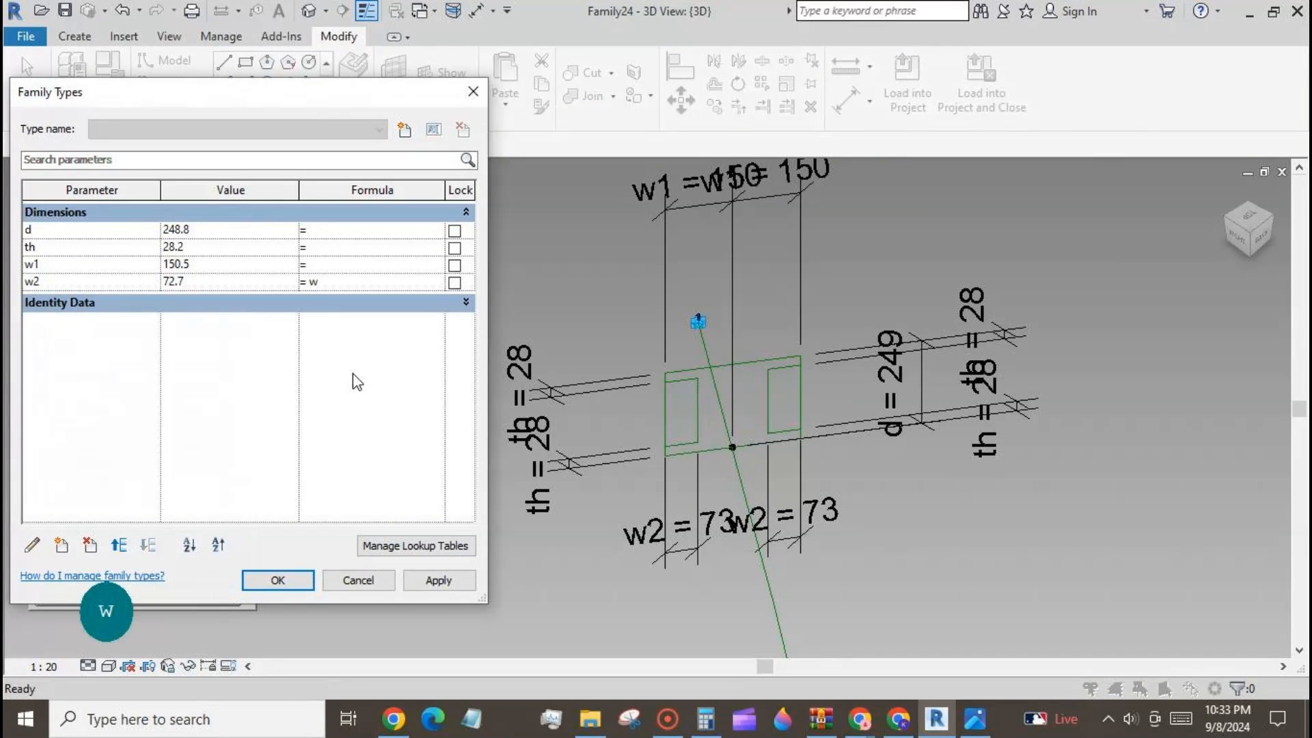
pyautogui.write('1 - th')
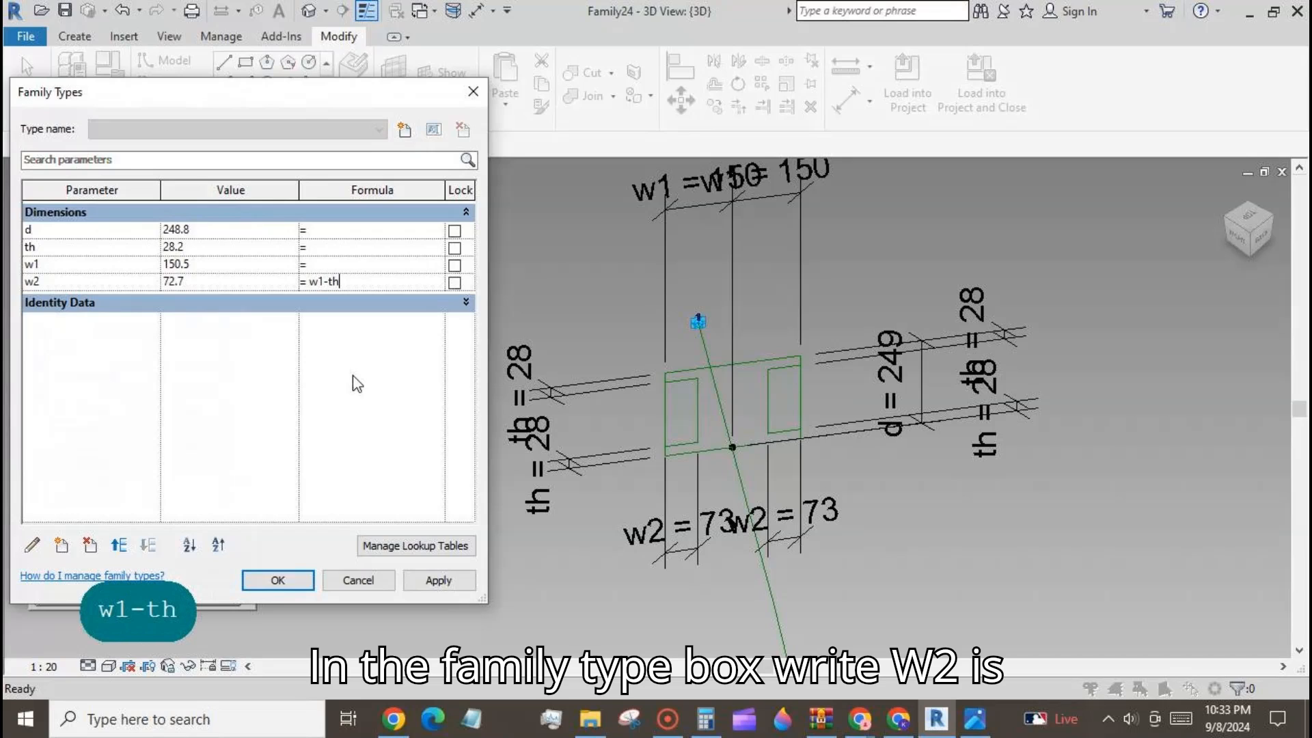
pyautogui.click(437, 582)
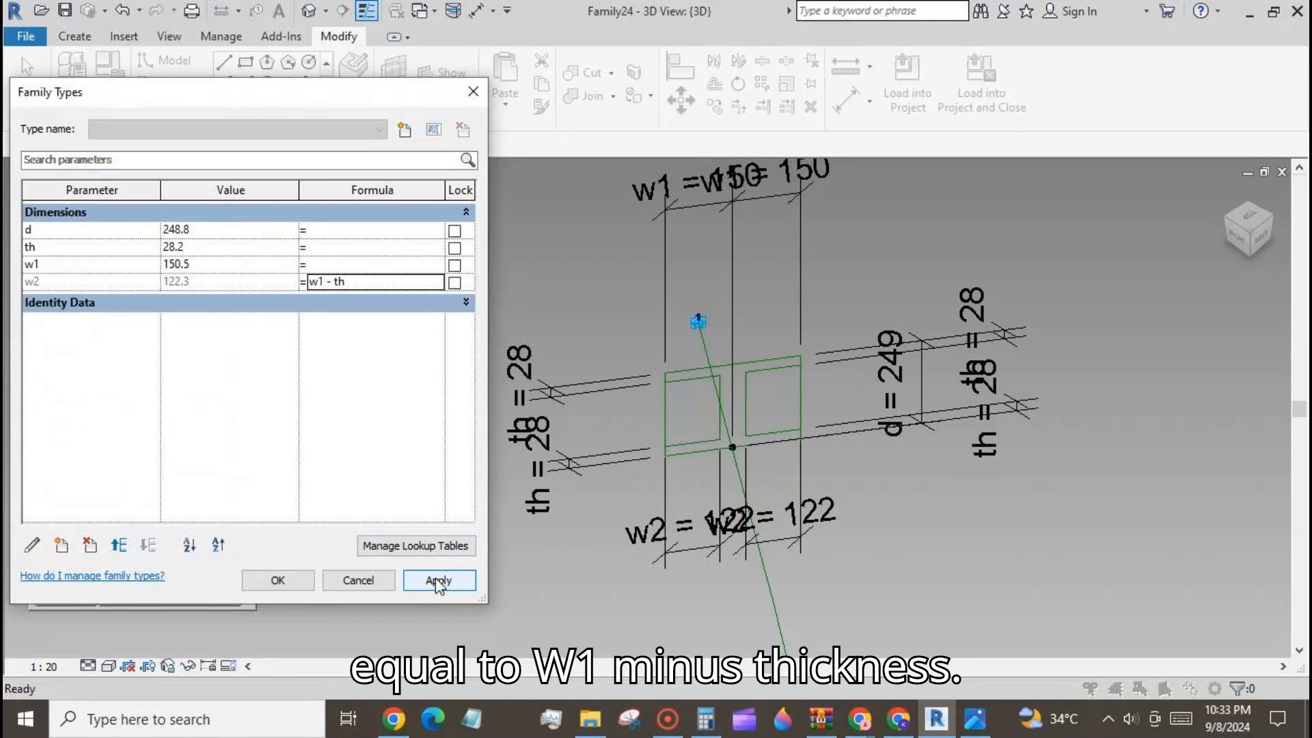
pyautogui.click(282, 582)
# - Set the thickness parameter th to 55 in the family types and apply it
pyautogui.scroll(-2, 371, 367)
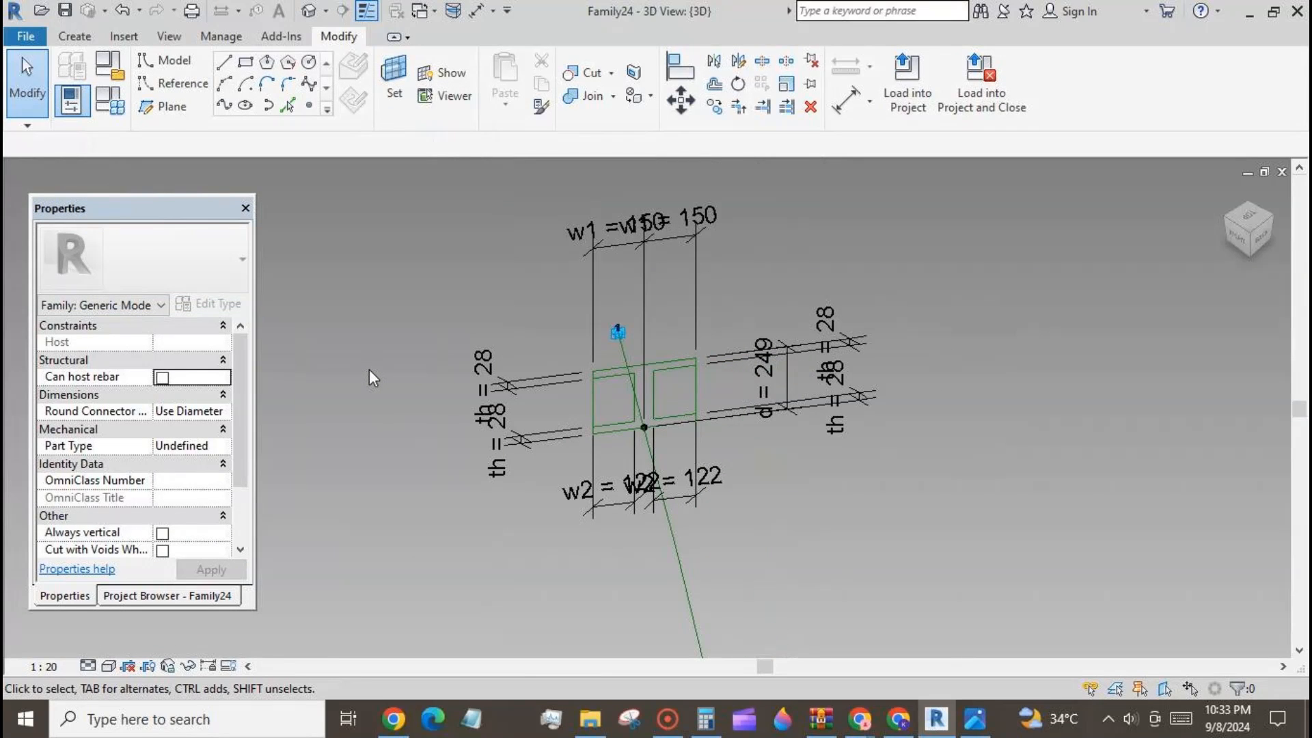
pyautogui.click(118, 116)
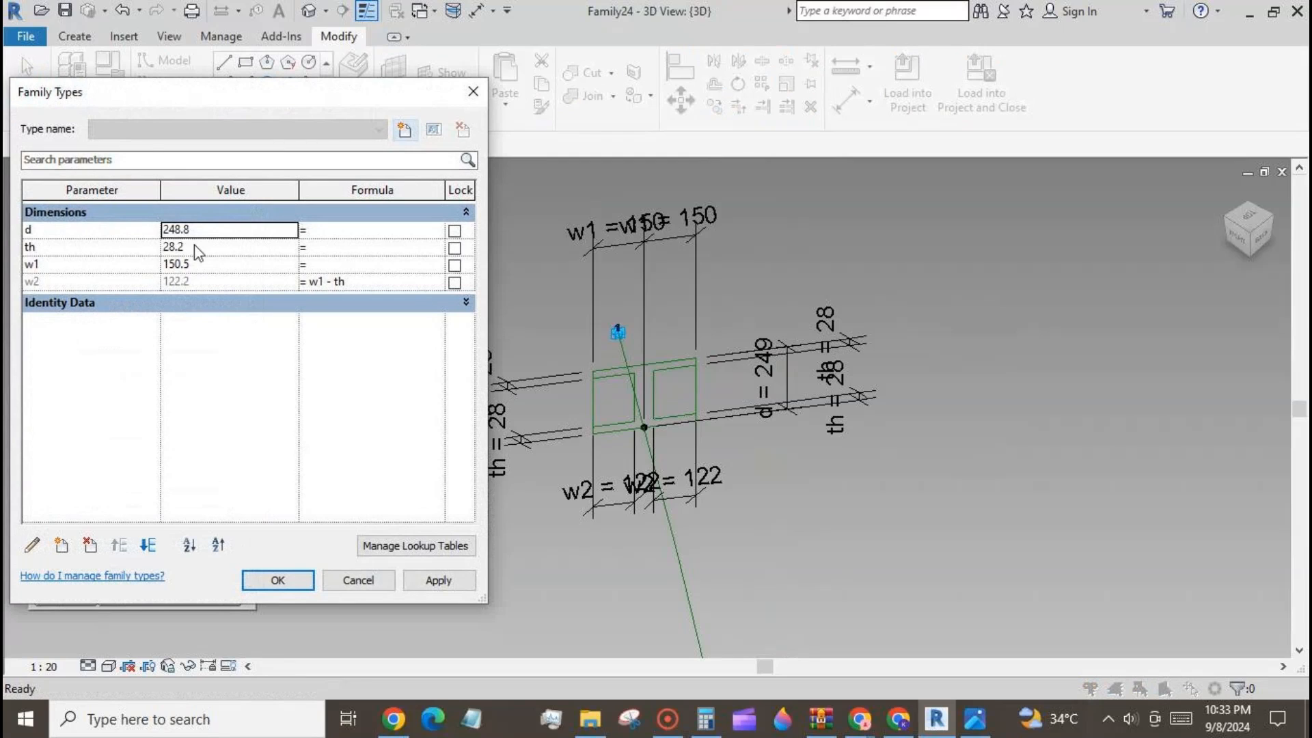
pyautogui.click(185, 247)
pyautogui.write('55')
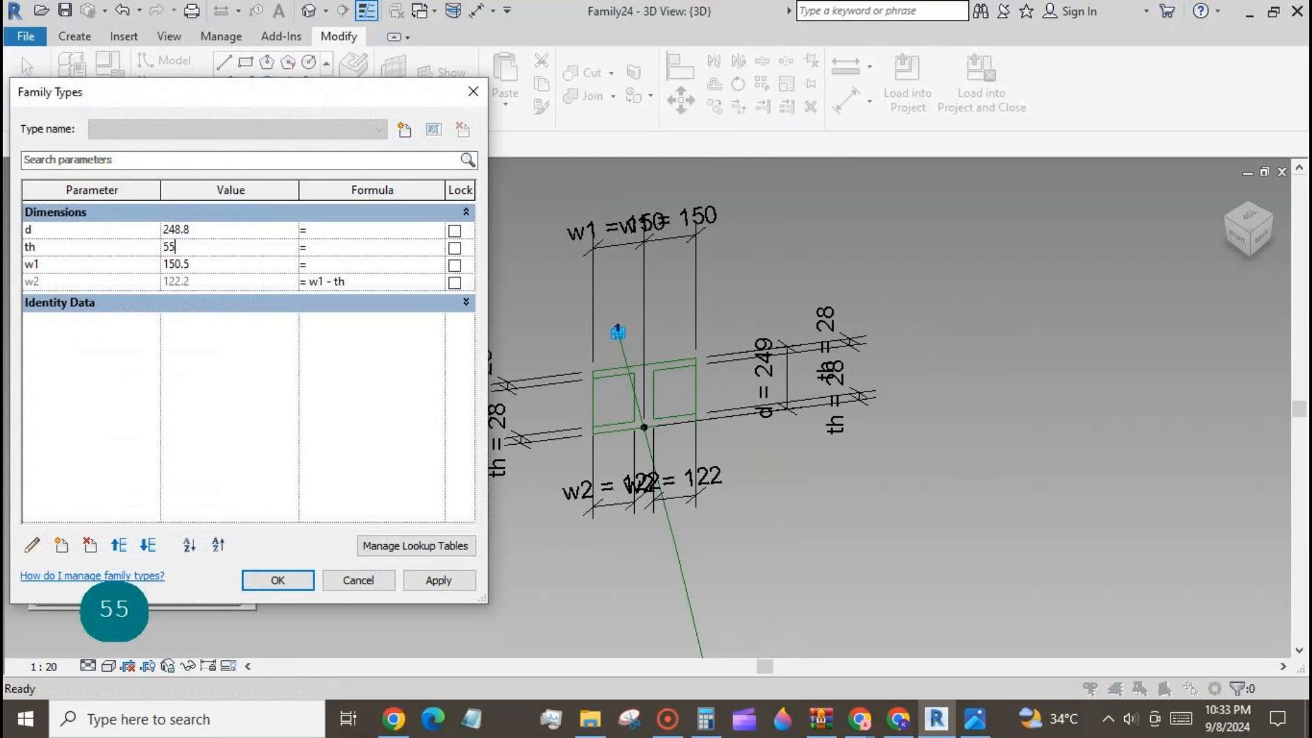
pyautogui.click(414, 582)
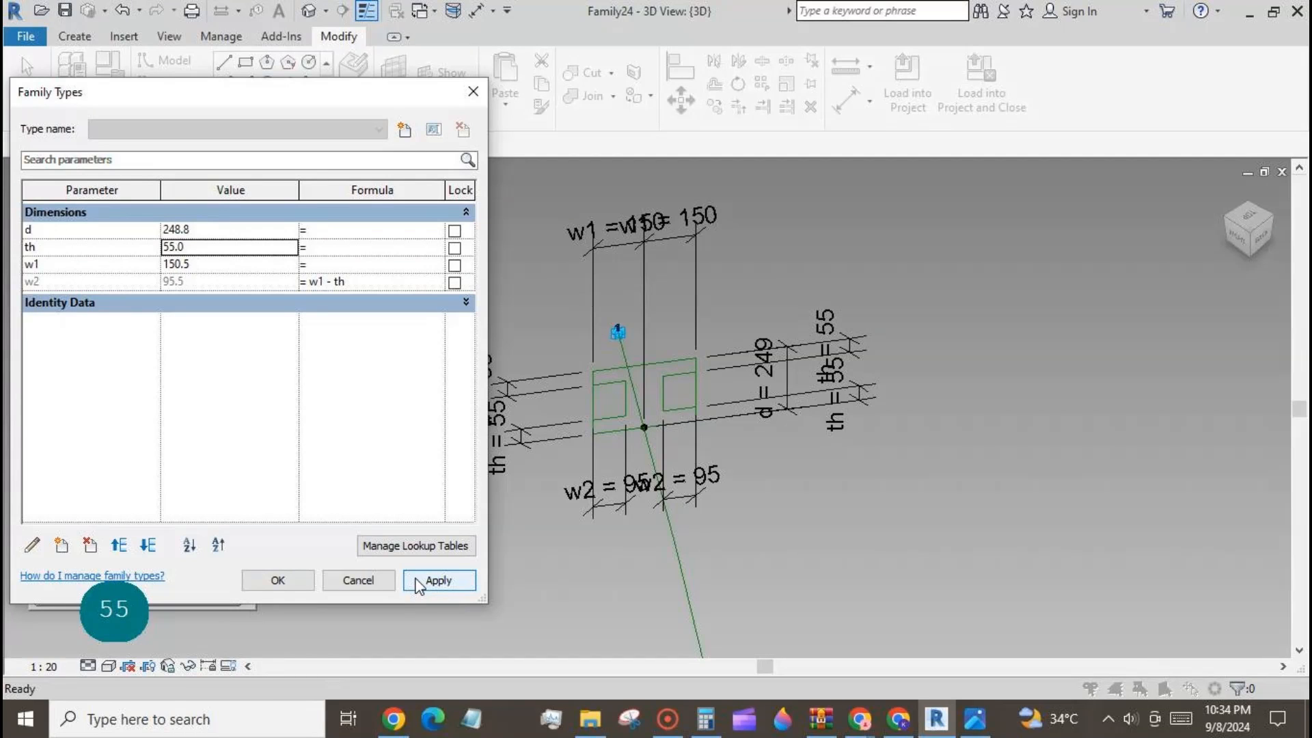
pyautogui.click(278, 580)
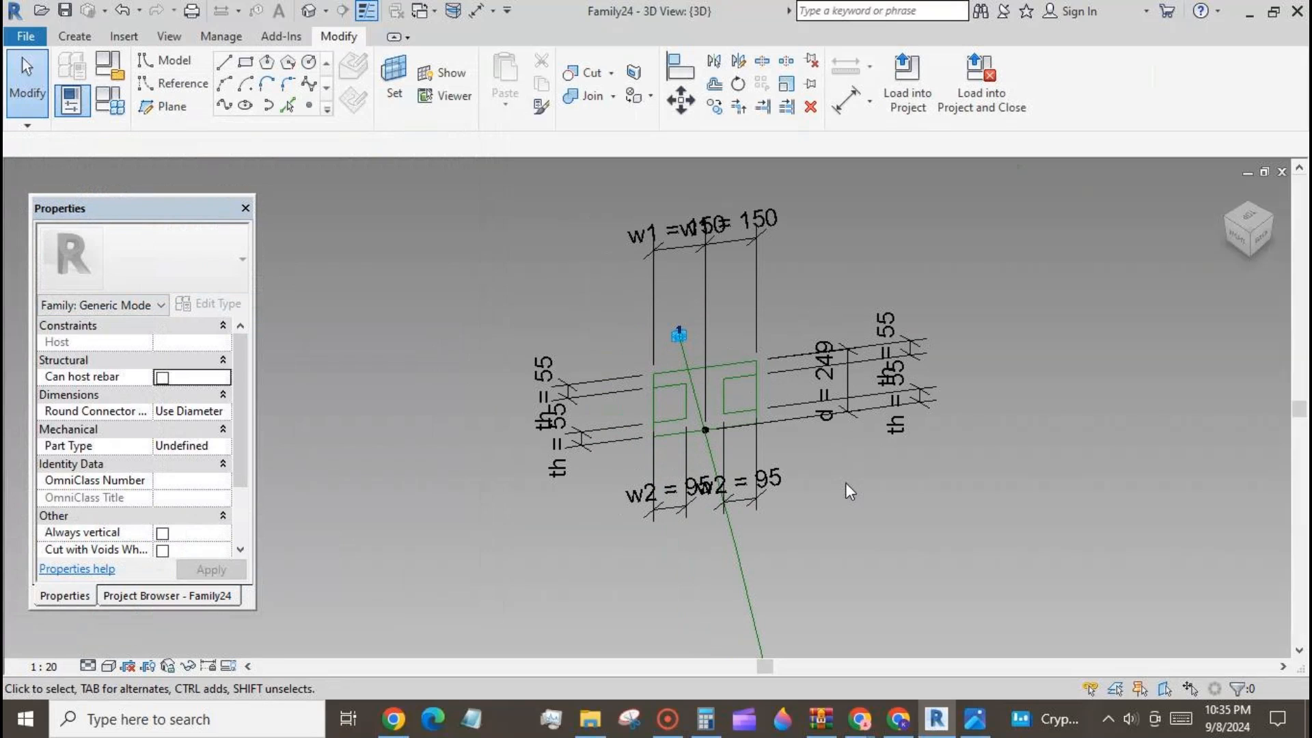
# - Change the w2 formula to w1 - th / 2 in the family types and apply it
pyautogui.click(116, 108)
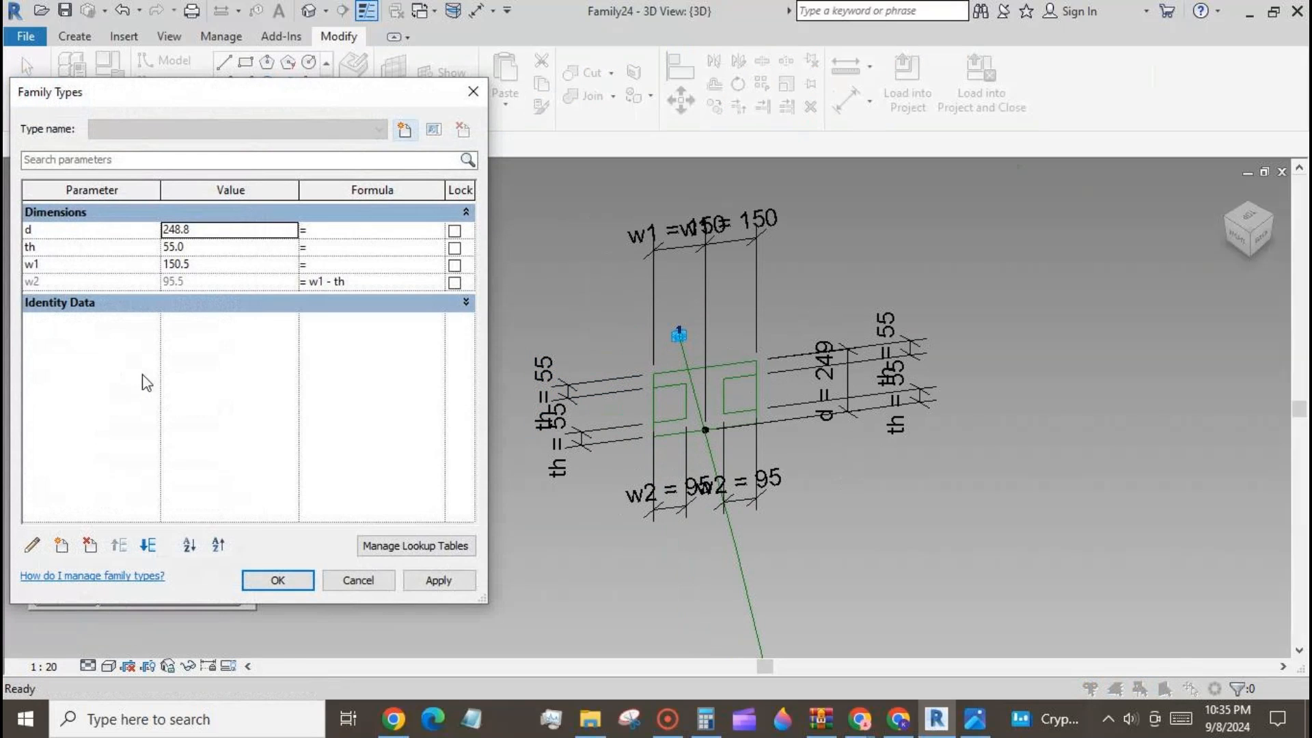
pyautogui.click(350, 281)
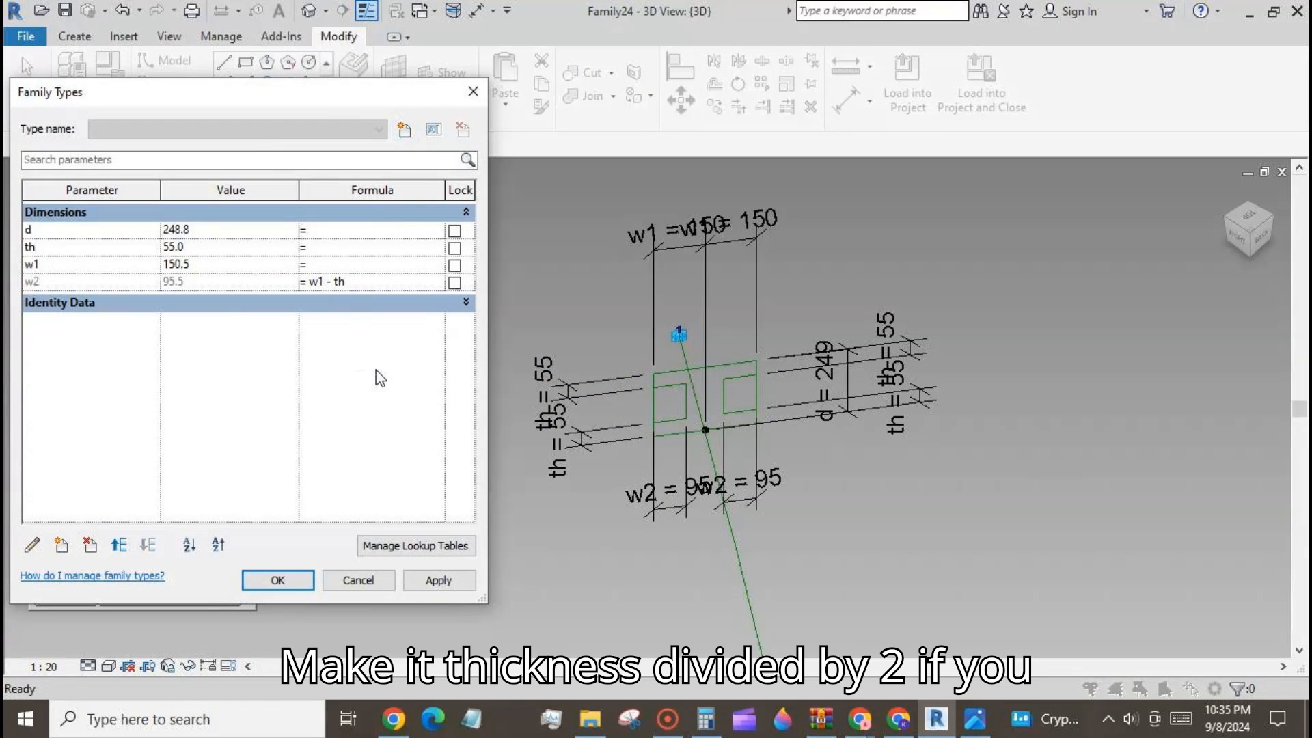
pyautogui.write('/ 2')
pyautogui.click(439, 580)
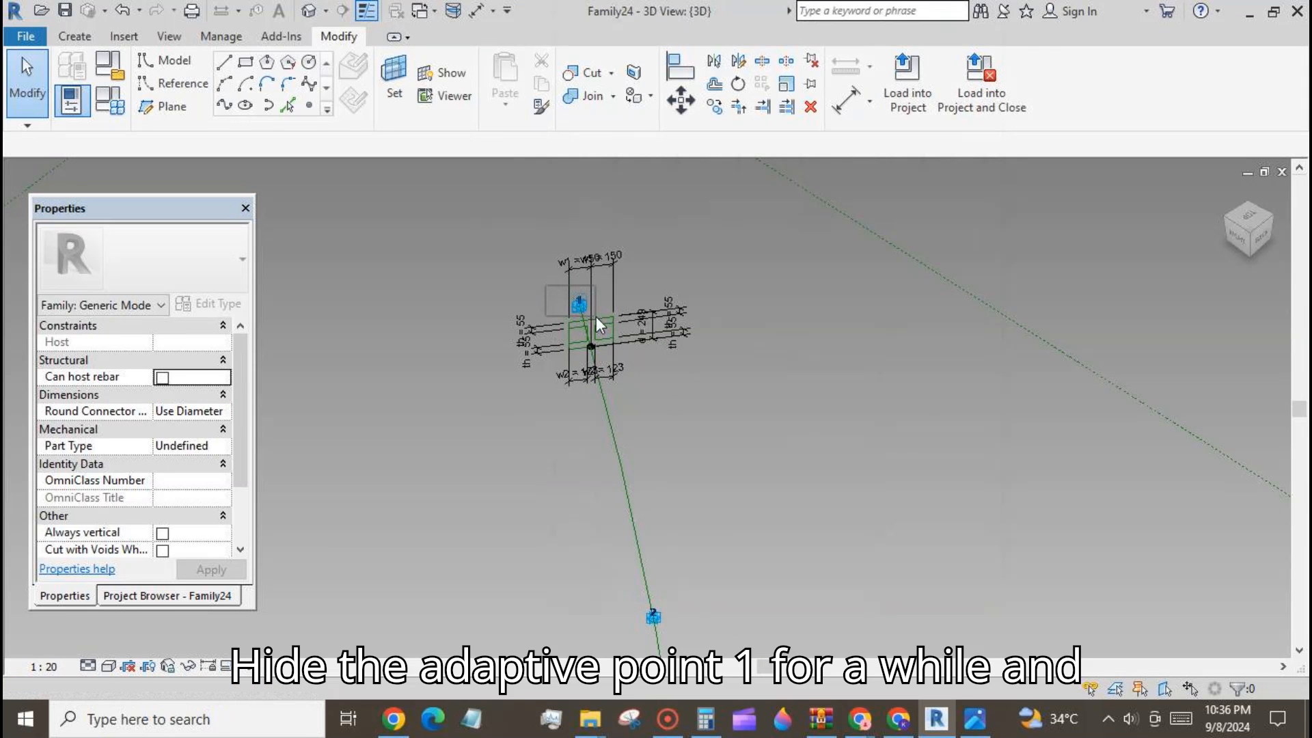
# - Temporarily hide adaptive point 1 at the upper end of the spline
pyautogui.click(579, 305)
pyautogui.click(188, 667)
pyautogui.click(212, 618)
# - Copy the whole profile with its point and dimensions twice into free space beside the spline, using the Multiple and Constrain options
pyautogui.moveTo(468, 211); pyautogui.dragTo(724, 418)
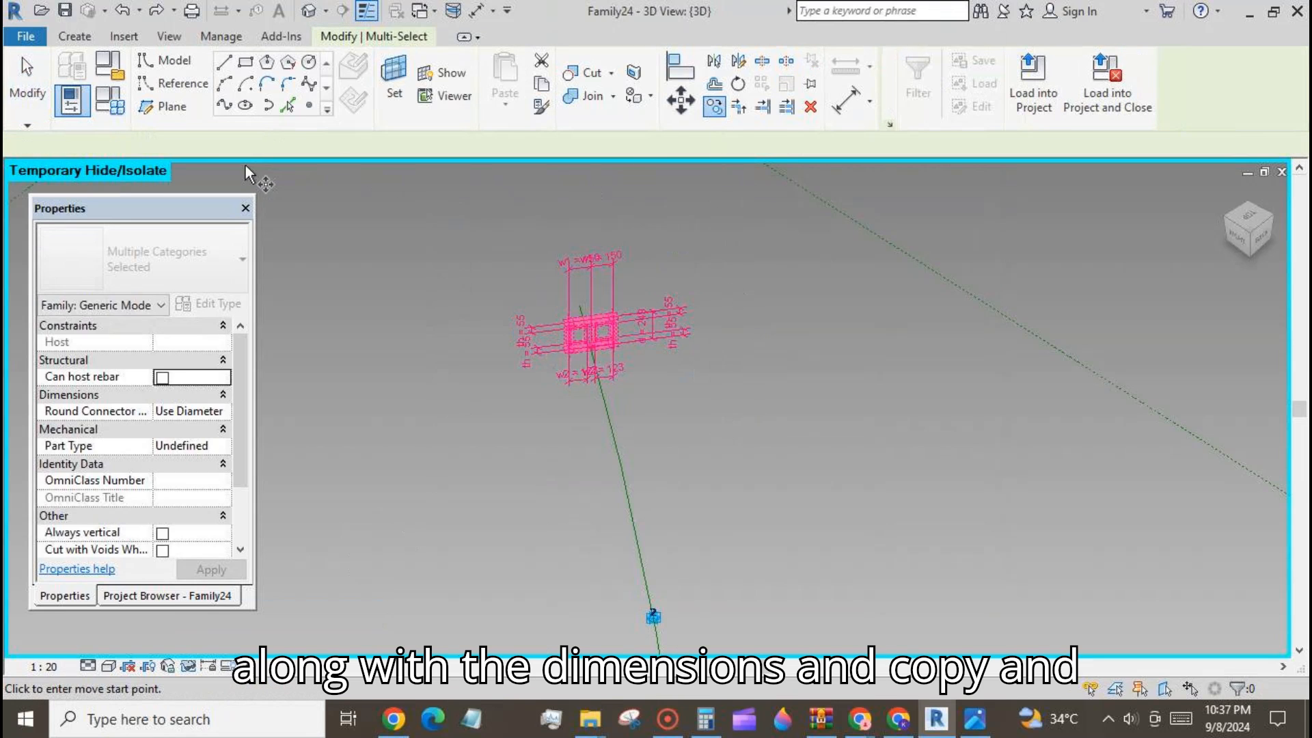
pyautogui.click(159, 145)
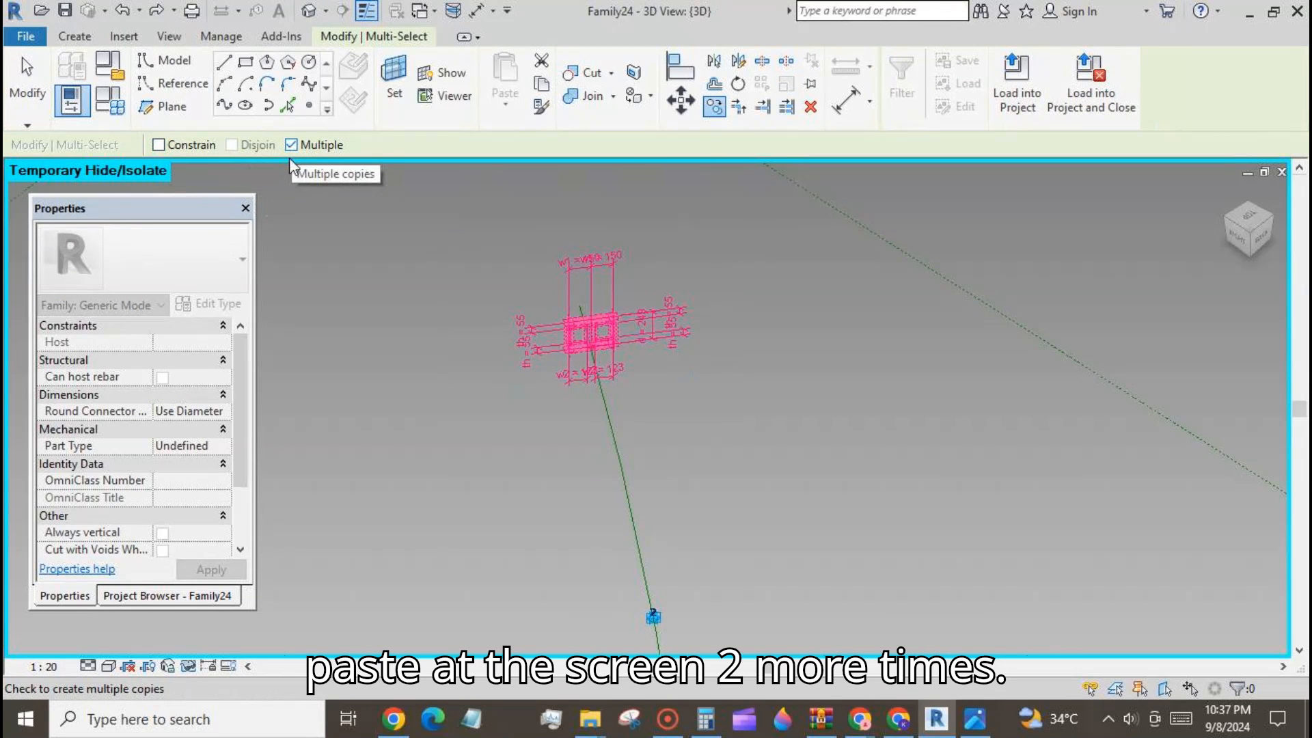
pyautogui.click(580, 414)
pyautogui.click(844, 395)
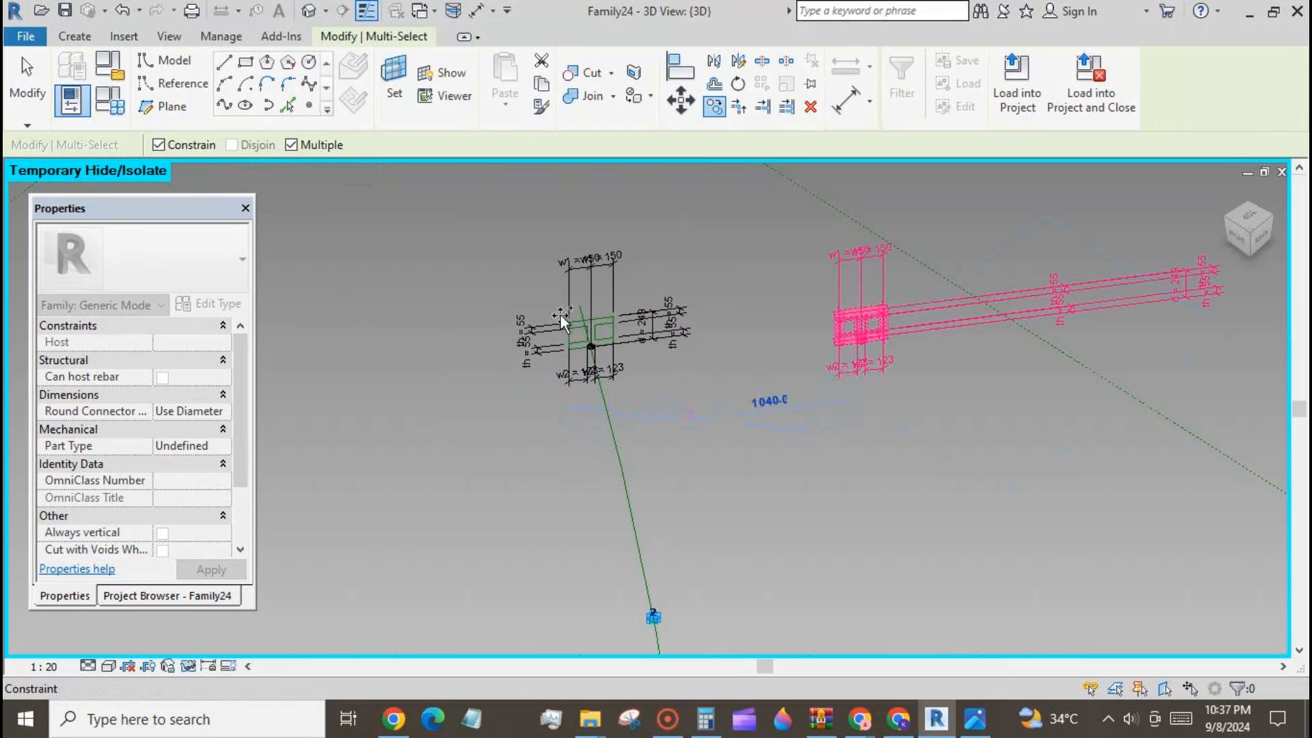
pyautogui.click(1017, 523)
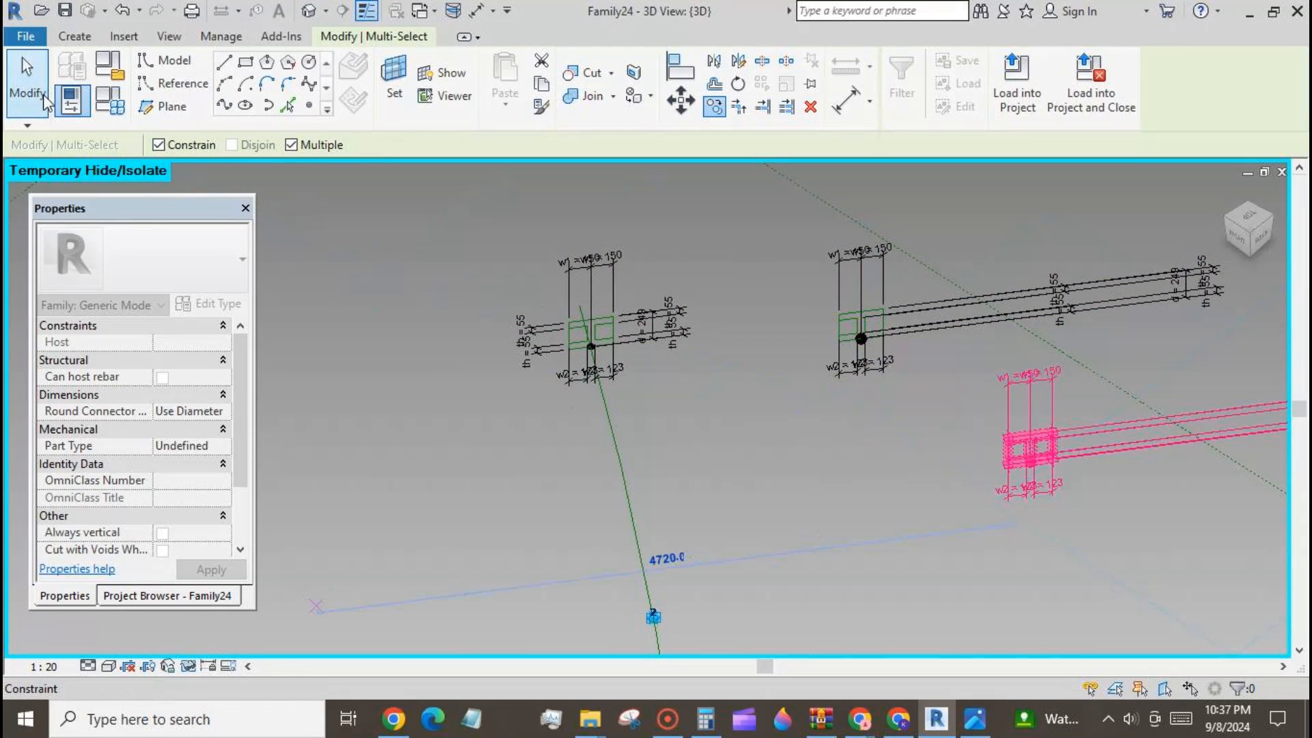
pyautogui.click(43, 94)
# - Rehost the first copied profile's reference point onto the spline between the original profile and adaptive point 2
pyautogui.click(866, 345)
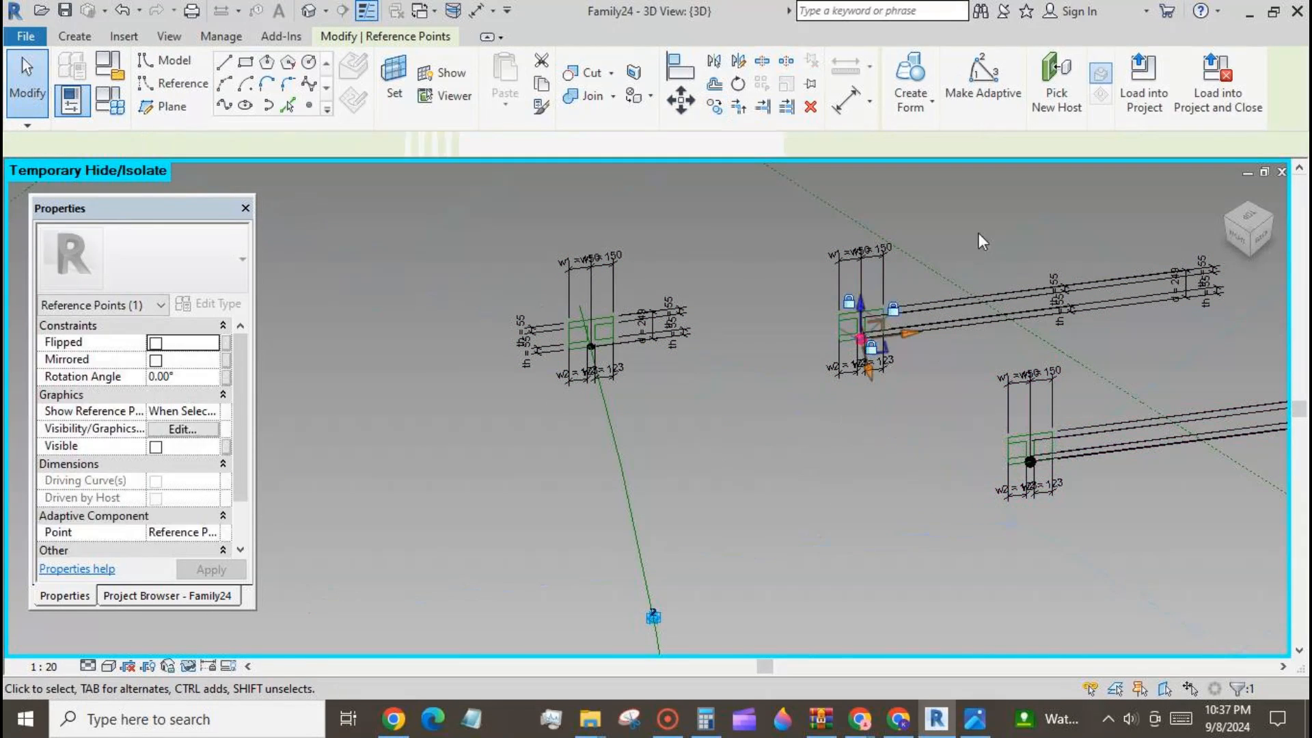
pyautogui.click(1056, 82)
pyautogui.click(634, 540)
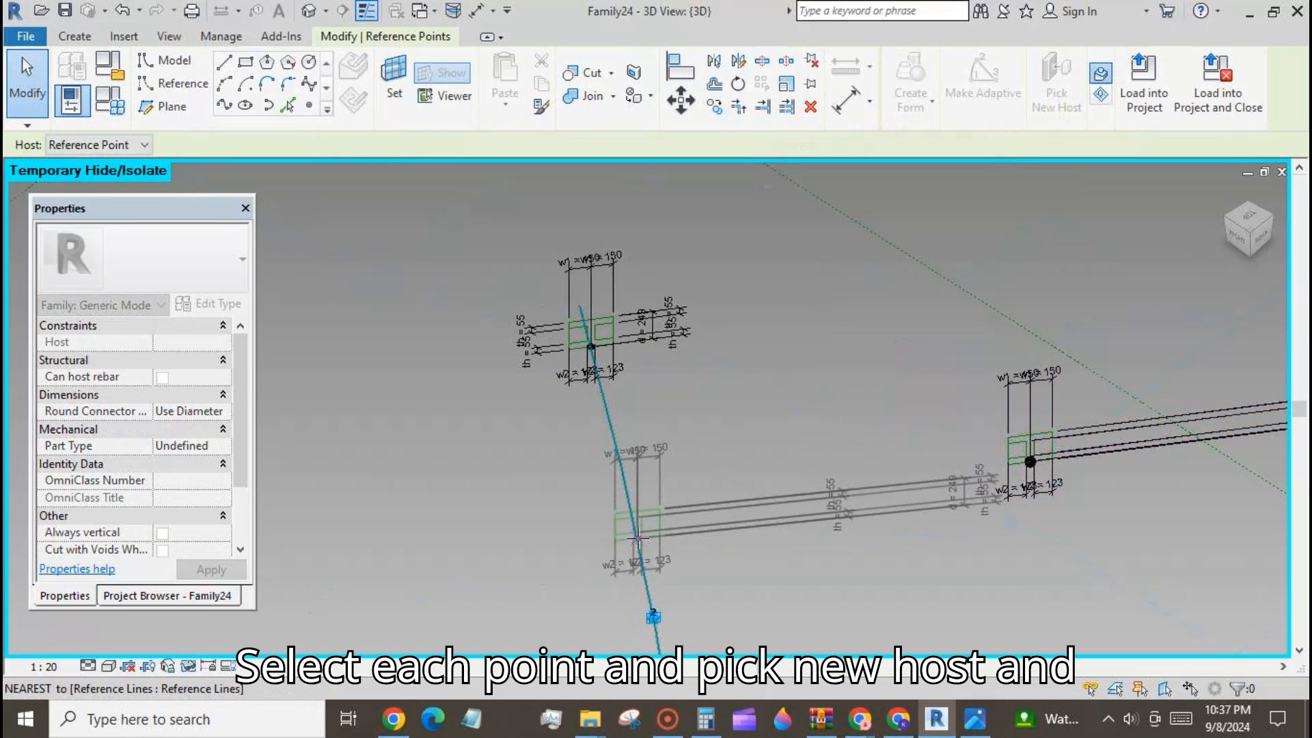
pyautogui.press('Escape')
# - Filter the selection to the second copied profile's reference point and rehost it onto the spline below adaptive point 2
pyautogui.moveTo(992, 445); pyautogui.dragTo(1043, 471)
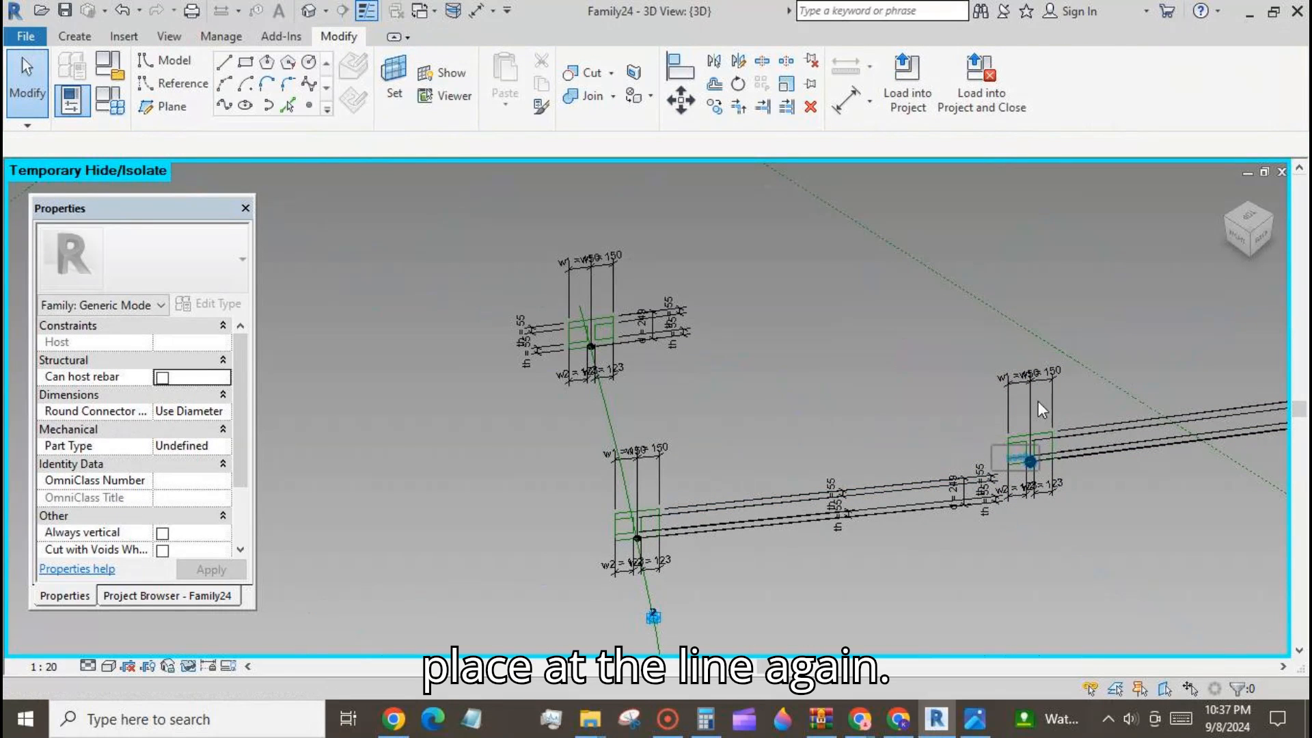
pyautogui.click(1007, 89)
pyautogui.click(557, 345)
pyautogui.click(260, 328)
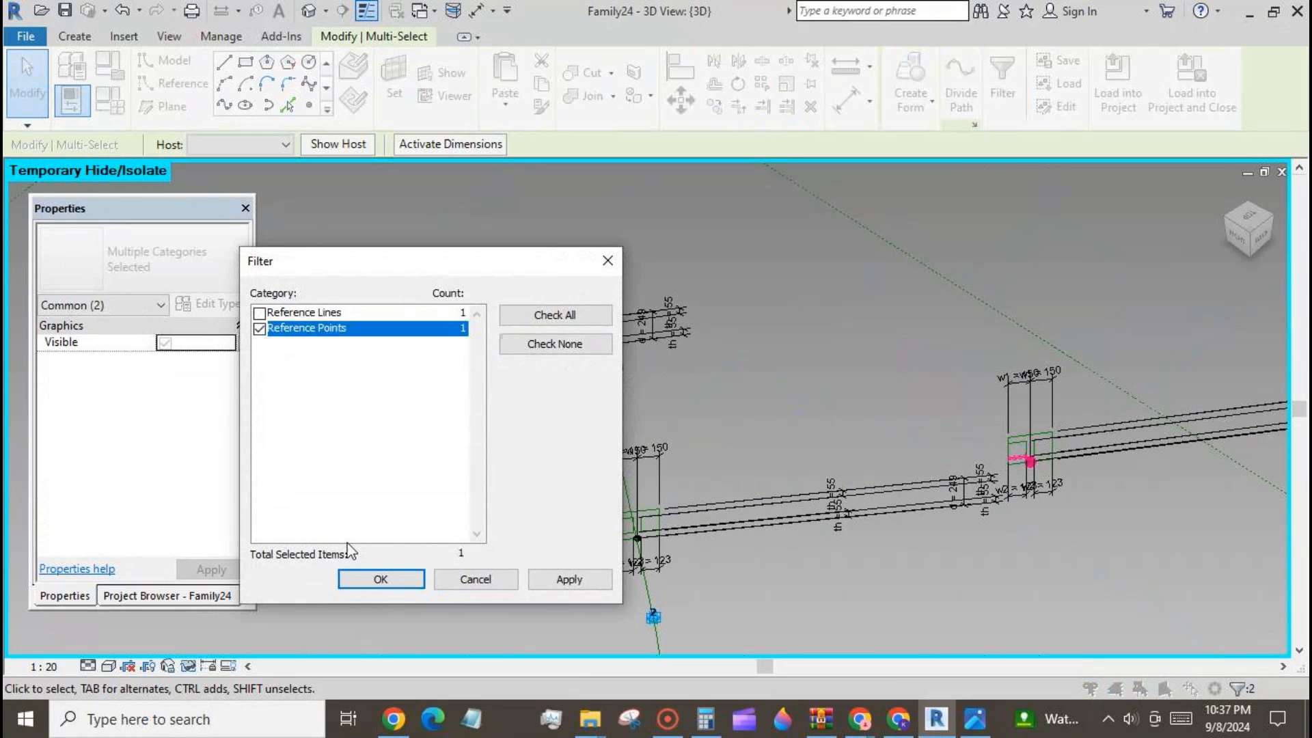
pyautogui.click(380, 579)
pyautogui.scroll(-2, 714, 205)
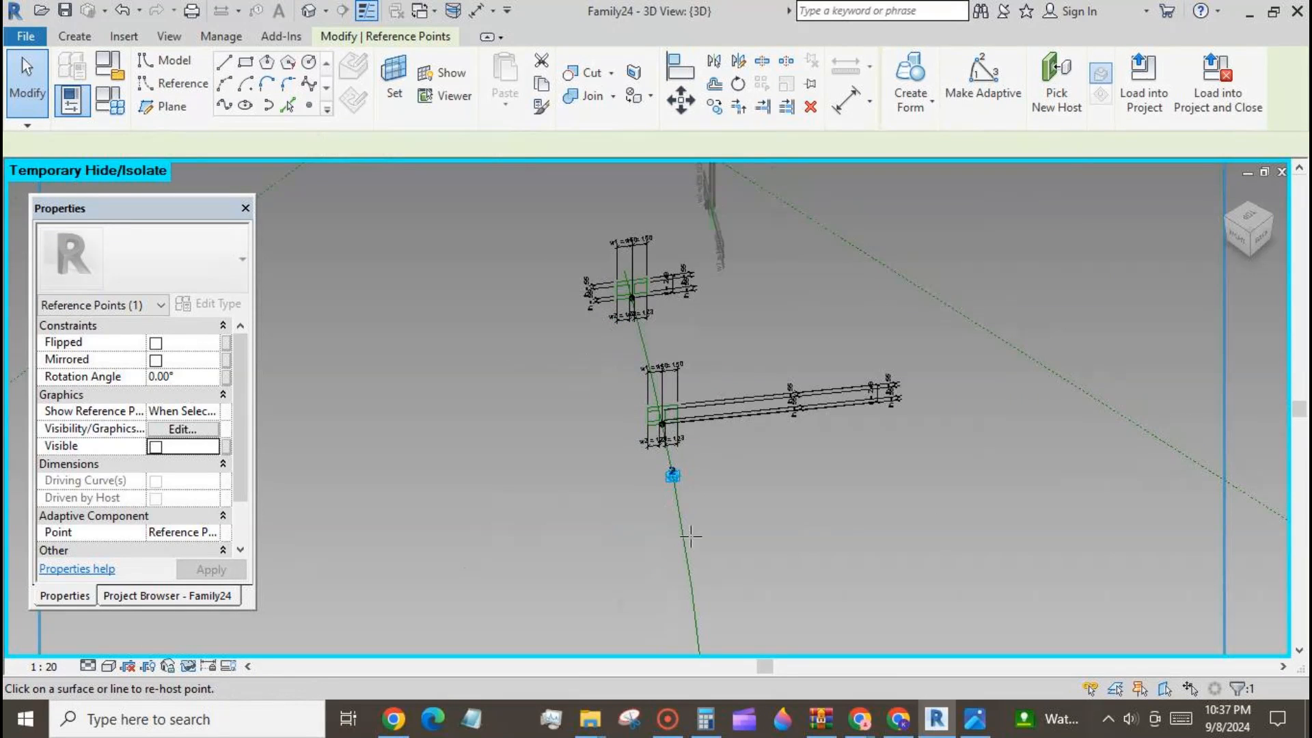
pyautogui.click(689, 589)
pyautogui.press('Escape')
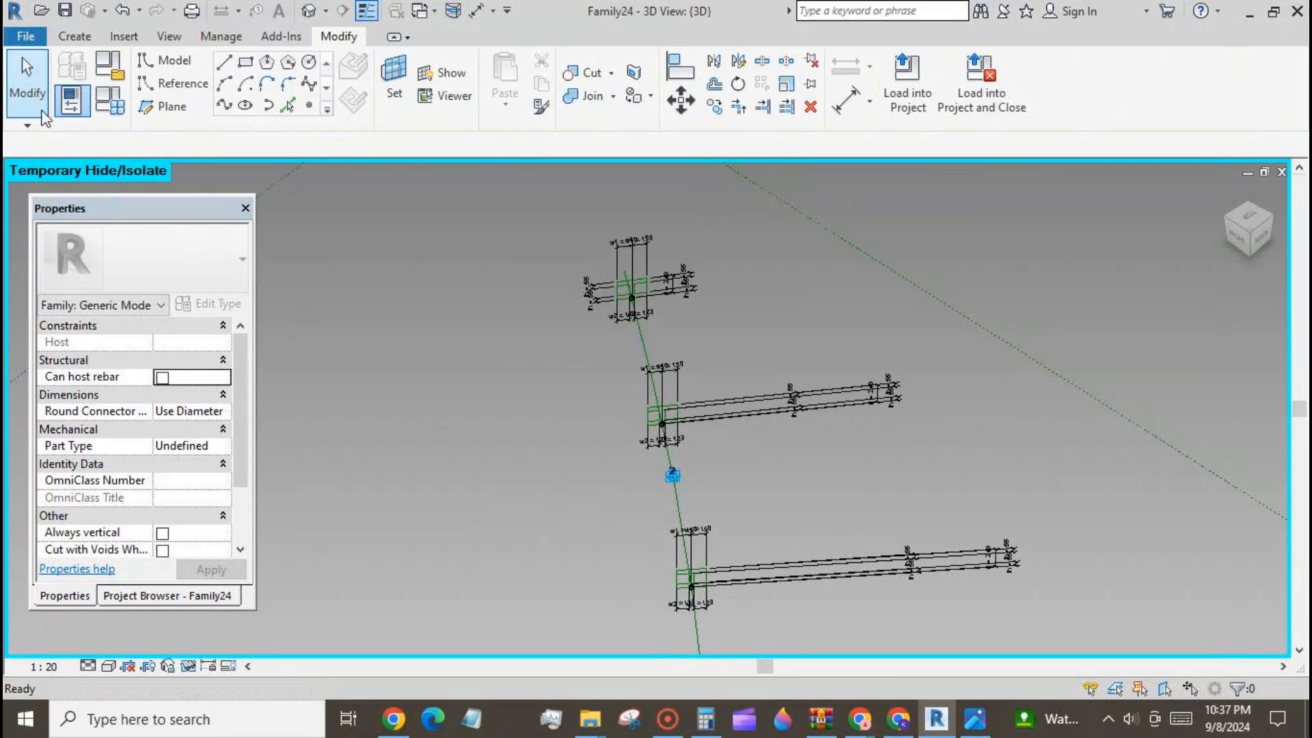
# - Set the normalized curve parameter of the original profile's reference point to 0
pyautogui.scroll(-2, 523, 328)
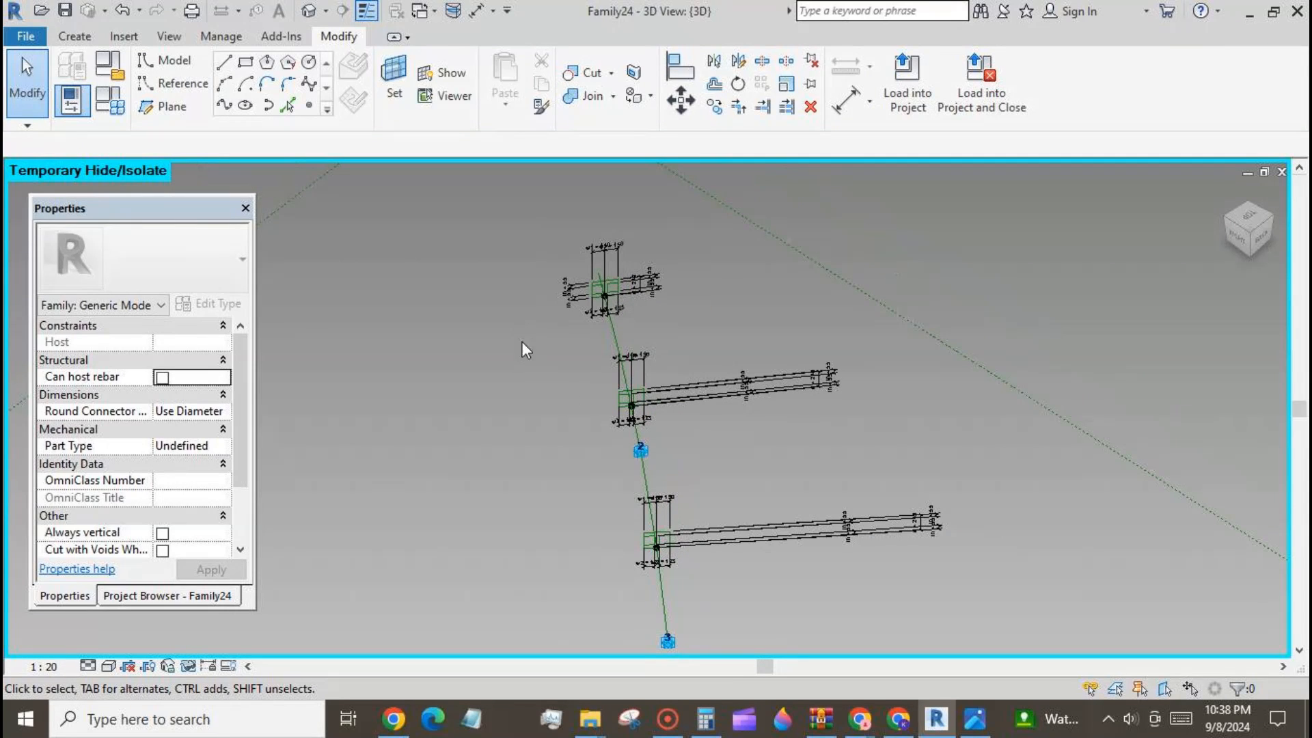
pyautogui.scroll(3, 632, 424)
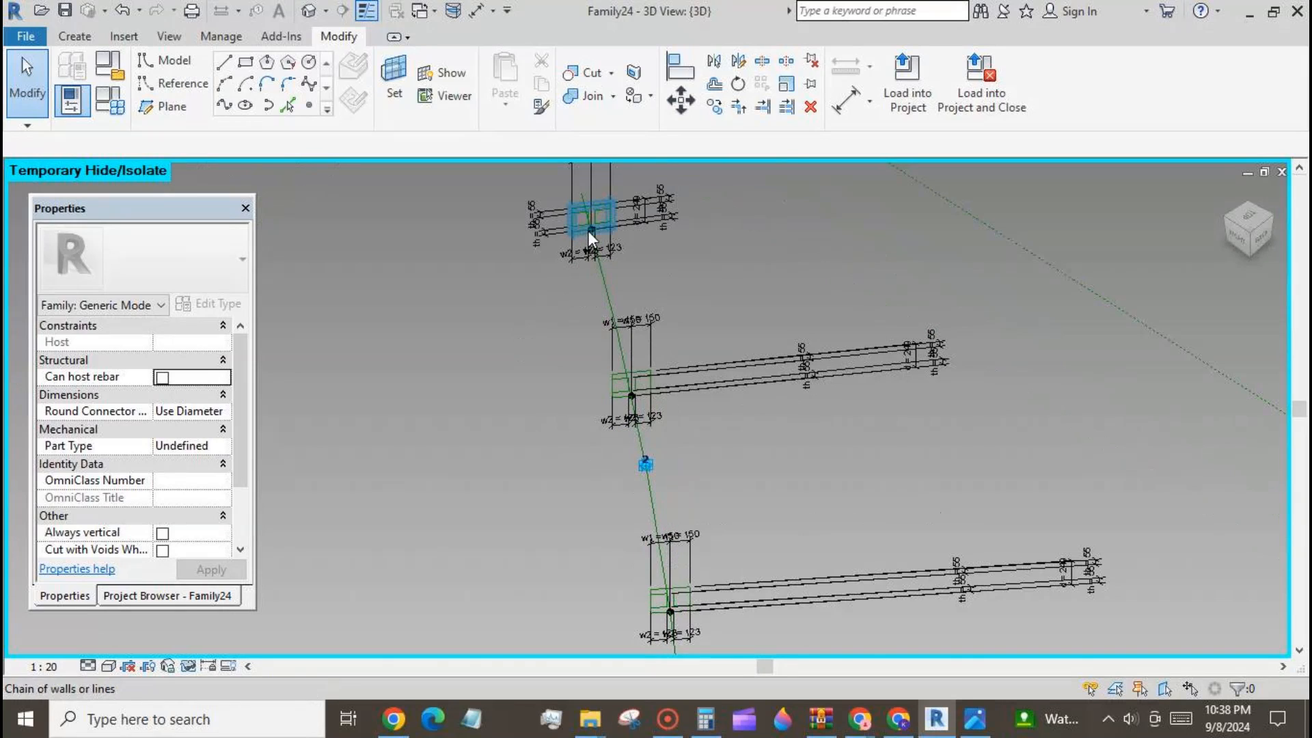
pyautogui.click(592, 229)
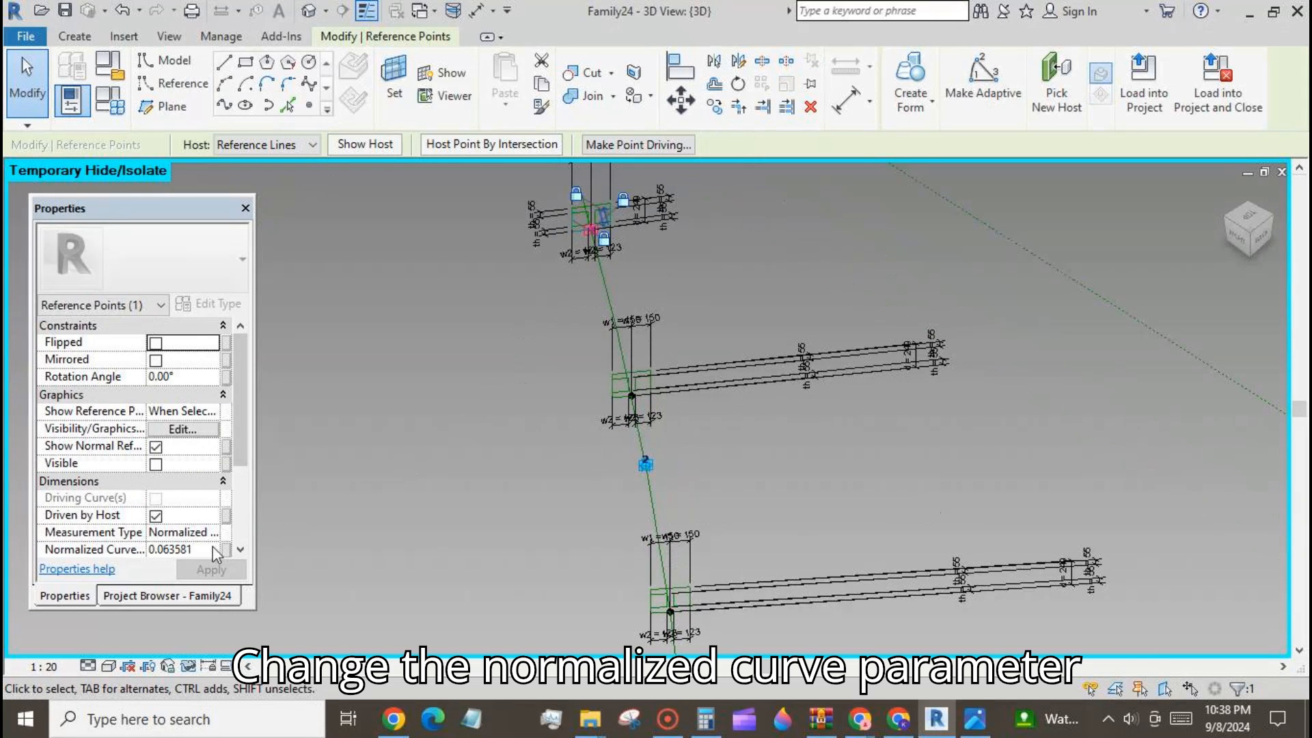
pyautogui.click(212, 549)
pyautogui.write('0')
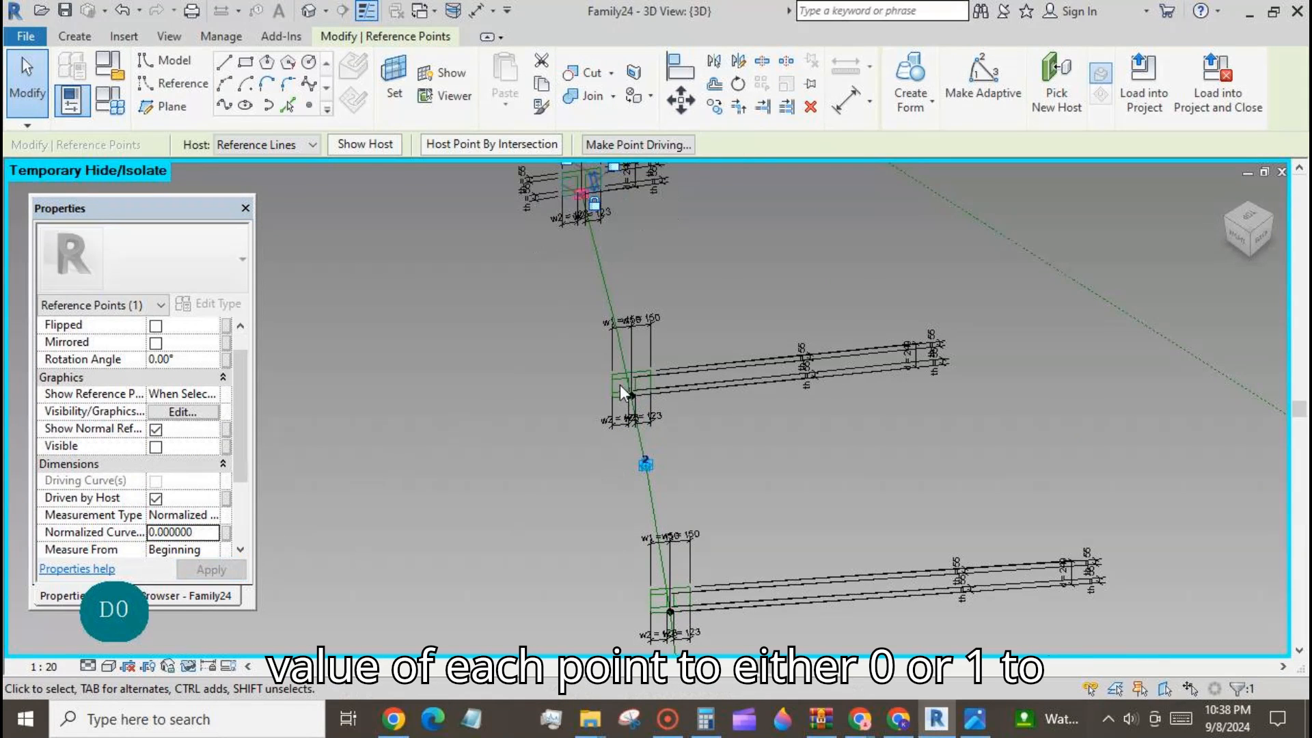
# - Set the normalized curve parameter to 0.5 for the middle profile's point and to 1 for the lowest profile's point
pyautogui.click(632, 396)
pyautogui.click(212, 550)
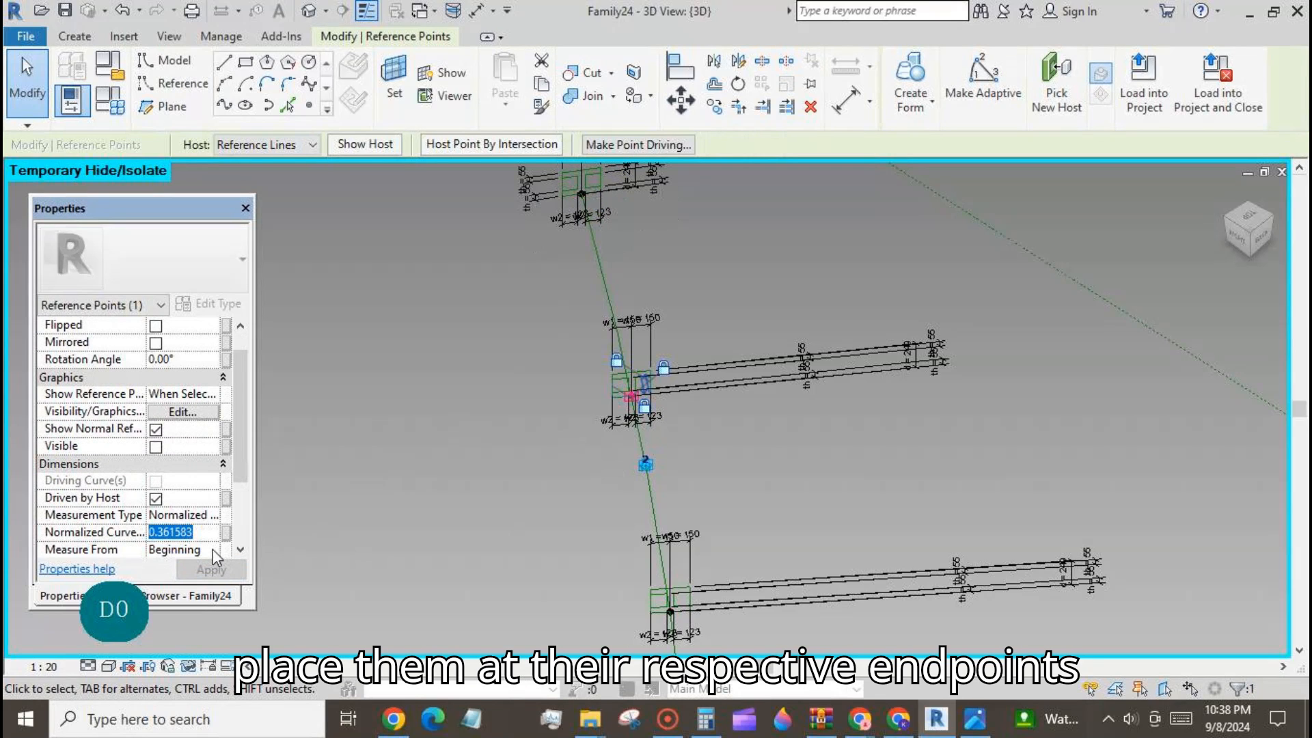
pyautogui.write('0.5')
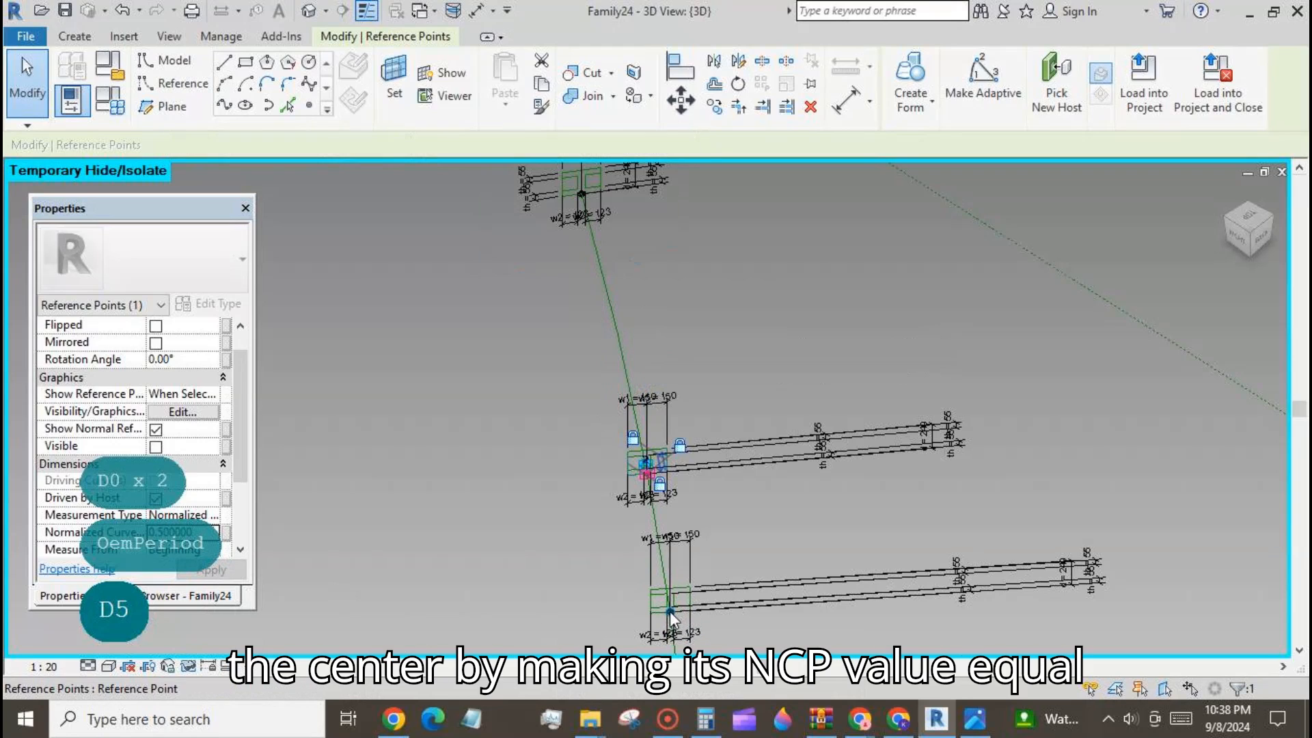
pyautogui.click(670, 613)
pyautogui.write('1')
pyautogui.click(224, 571)
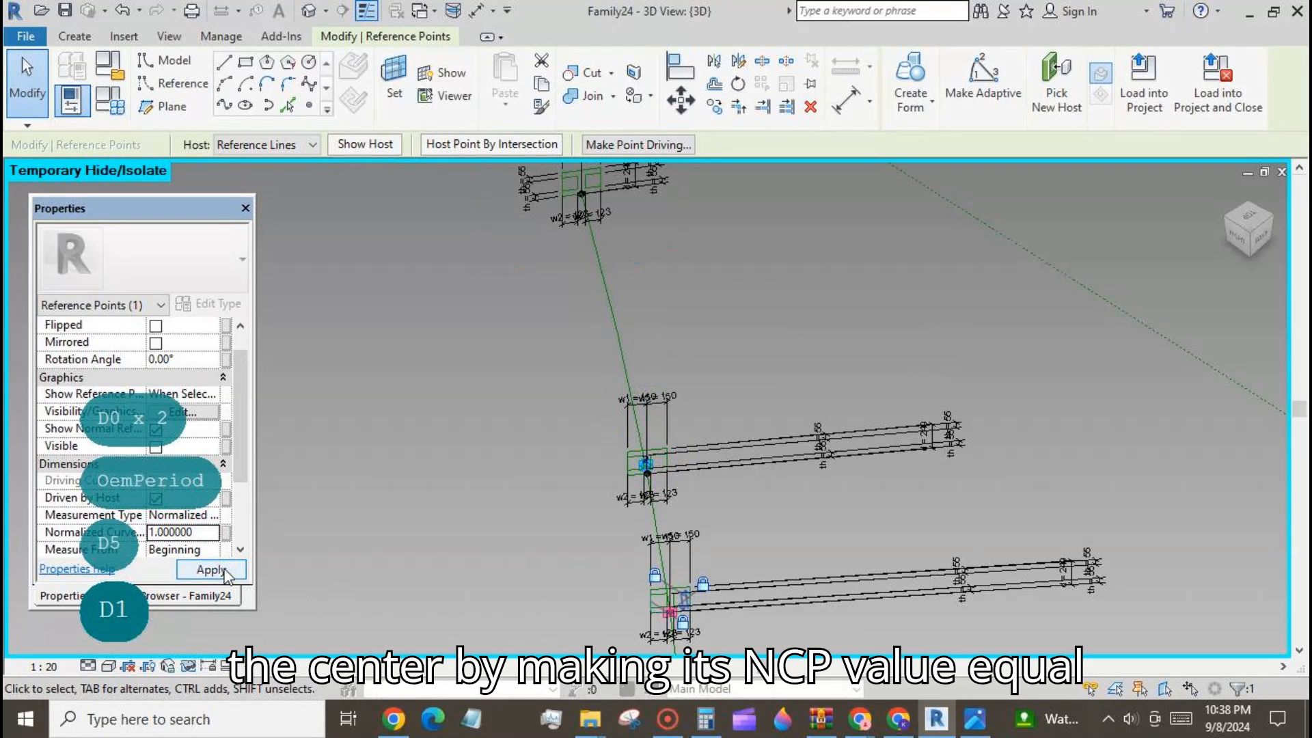
pyautogui.click(425, 505)
# - Reset the temporary hide so that adaptive point 1 is displayed again
pyautogui.scroll(-2, 728, 303)
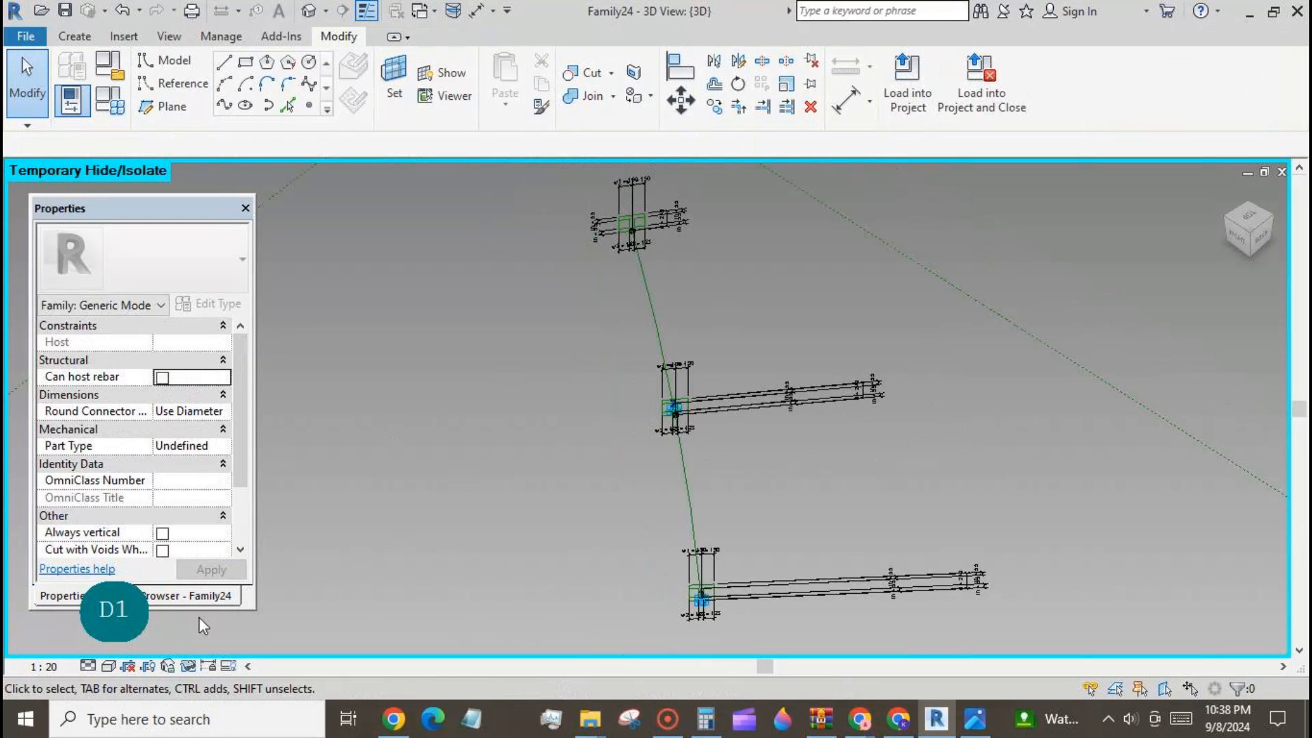
pyautogui.click(188, 666)
pyautogui.click(205, 649)
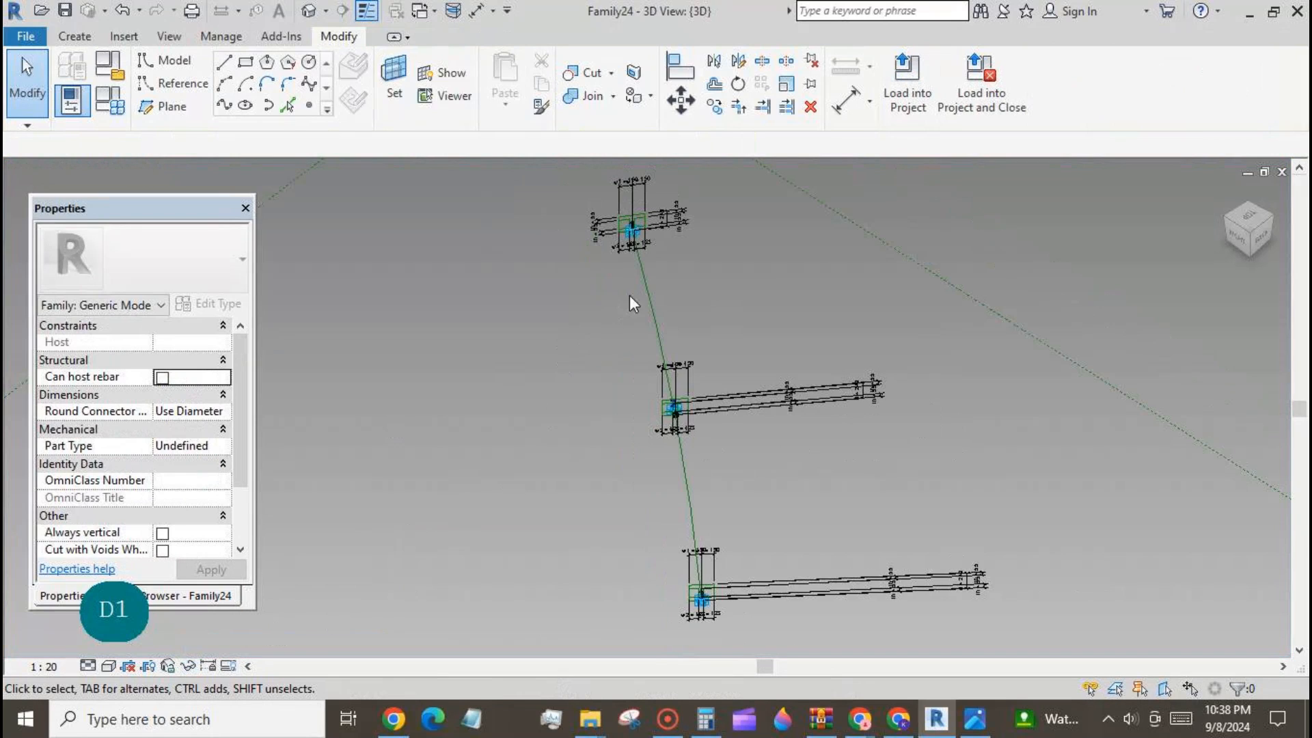
# - Set the 3D view's scale to 1 : 5
pyautogui.click(785, 581)
pyautogui.click(42, 666)
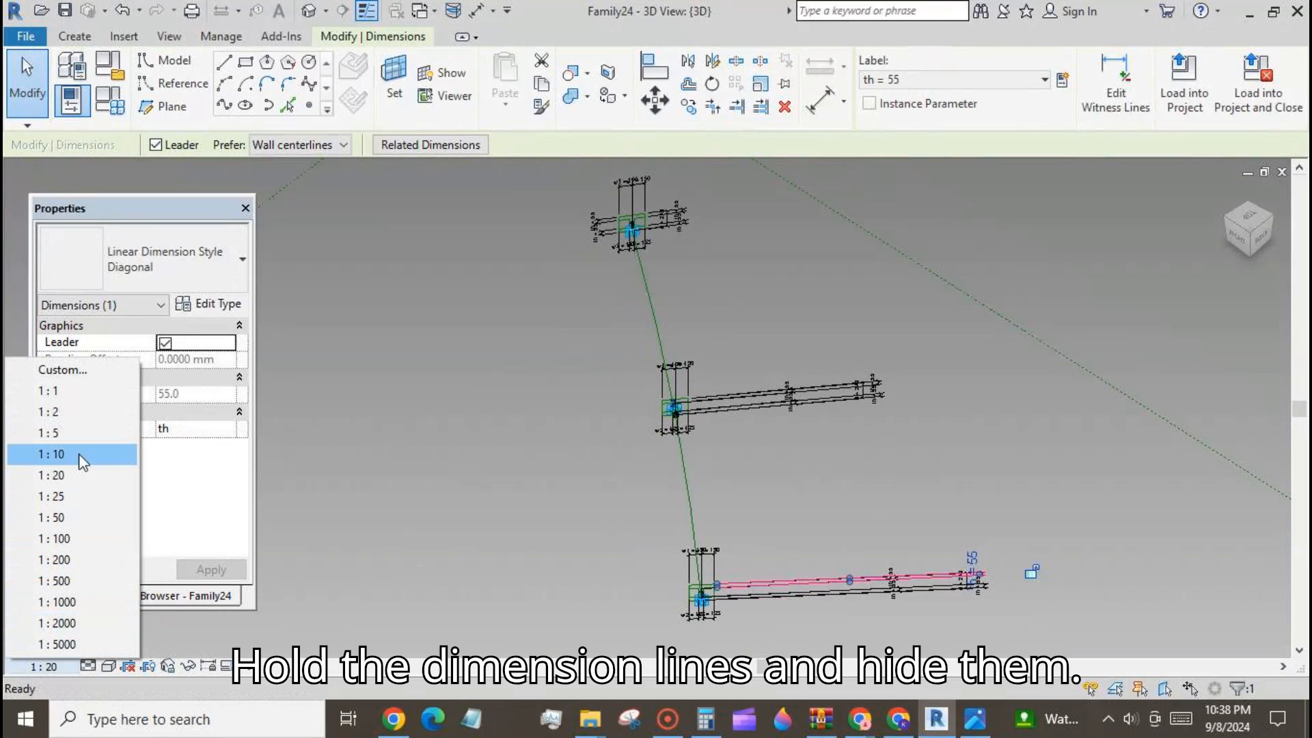
pyautogui.click(83, 433)
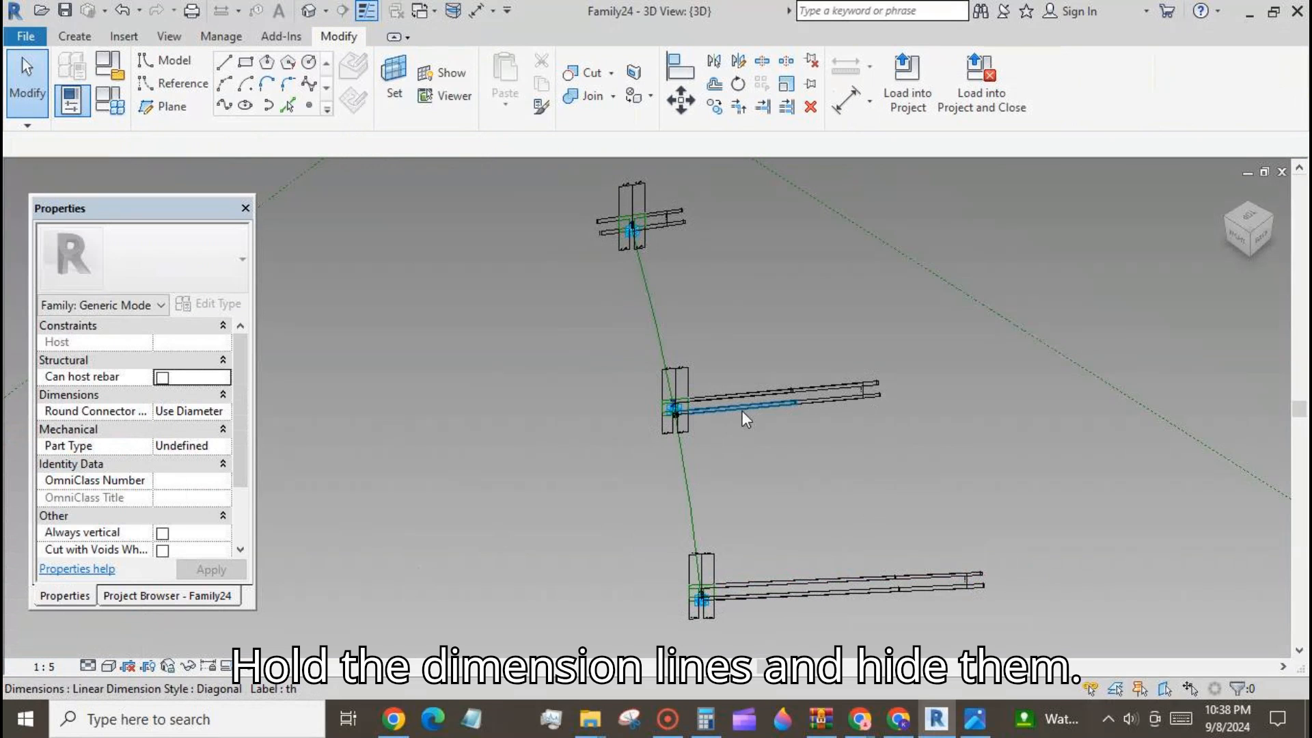
# - Select all instances of the linear dimensions on the three profiles and temporarily hide them
pyautogui.click(843, 593)
pyautogui.rightClick(843, 593)
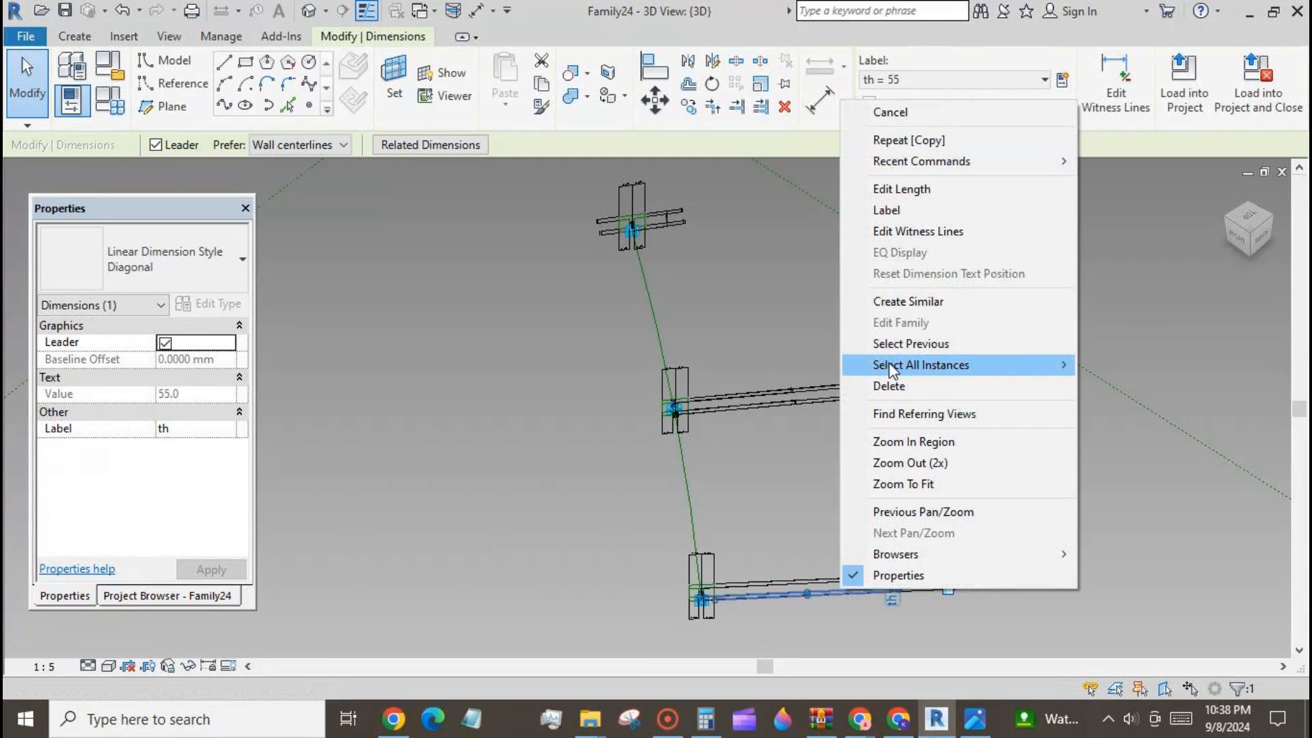
pyautogui.moveTo(957, 364)
pyautogui.click(1127, 383)
pyautogui.click(189, 666)
pyautogui.click(251, 618)
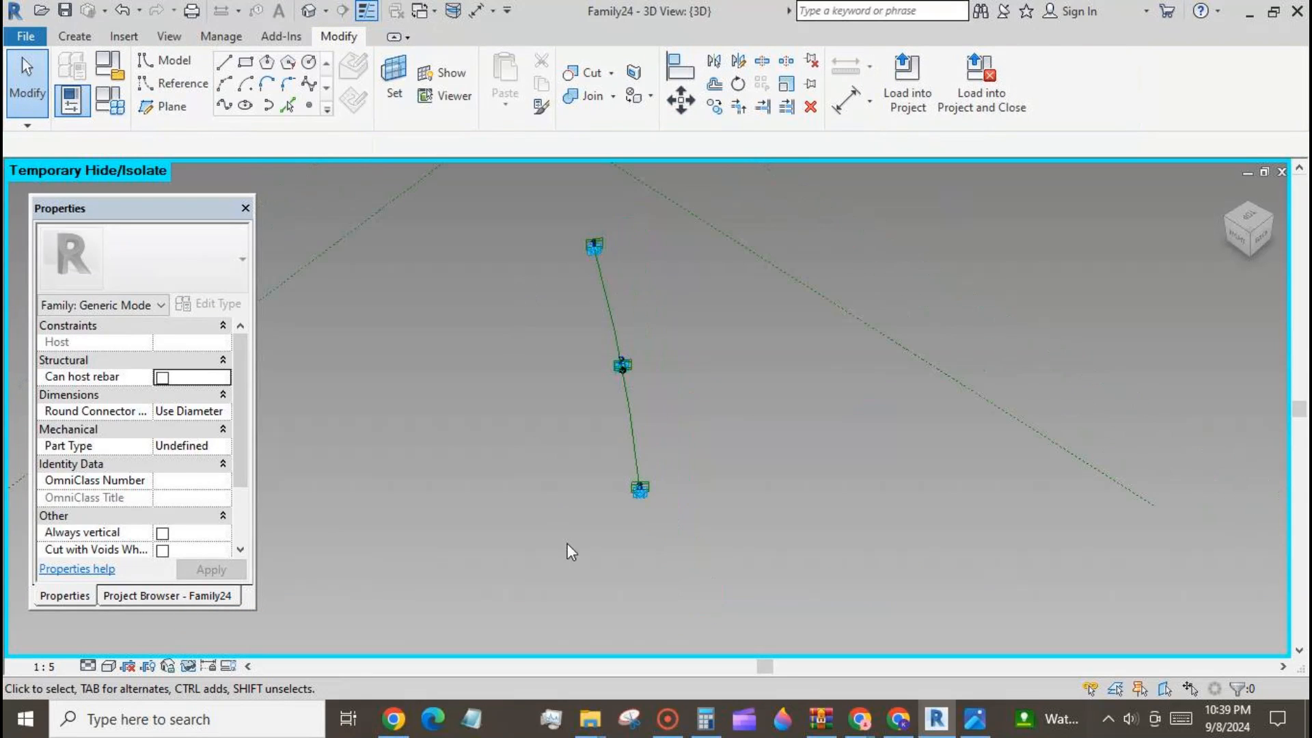
# - Create a solid form from the outer rectangles of all three profiles together with the spline
pyautogui.keyDown('shift'); pyautogui.moveTo(568, 550); pyautogui.dragTo(636, 463, button='middle'); pyautogui.keyUp('shift')
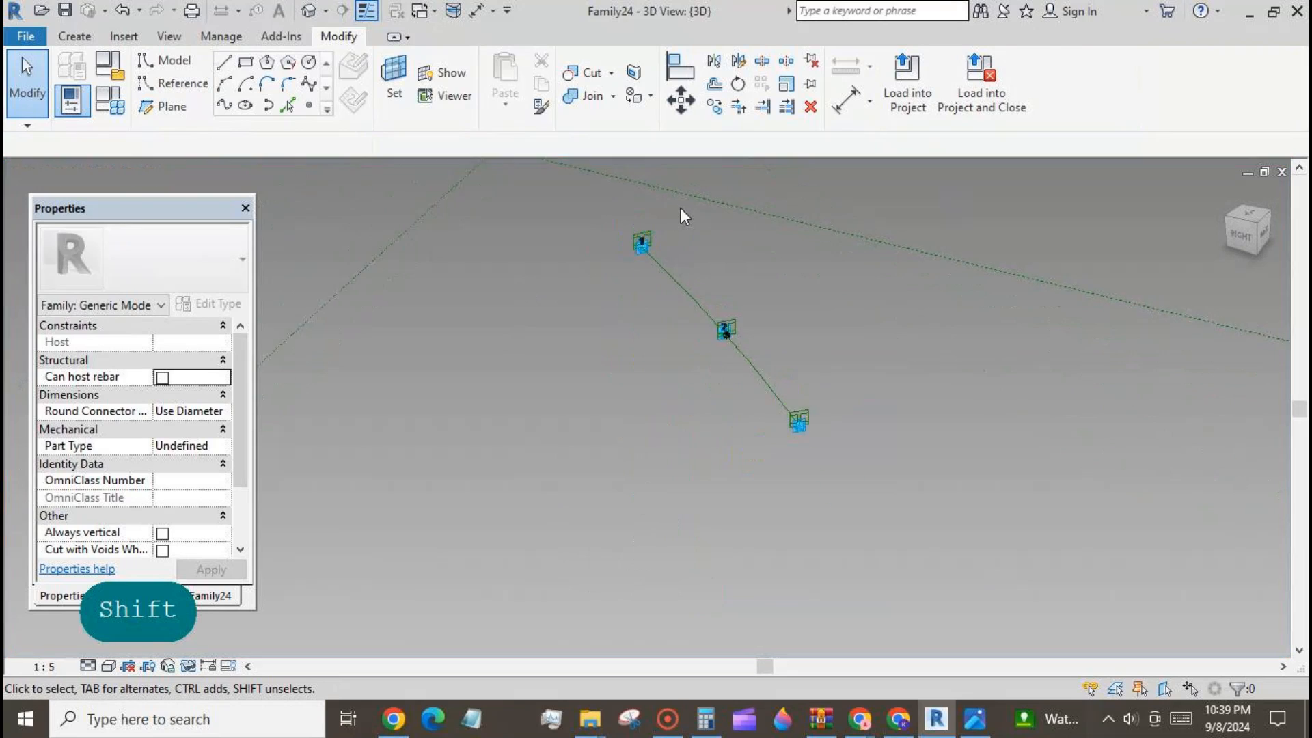
pyautogui.keyDown('shift'); pyautogui.scroll(3, 680, 208); pyautogui.keyUp('shift')
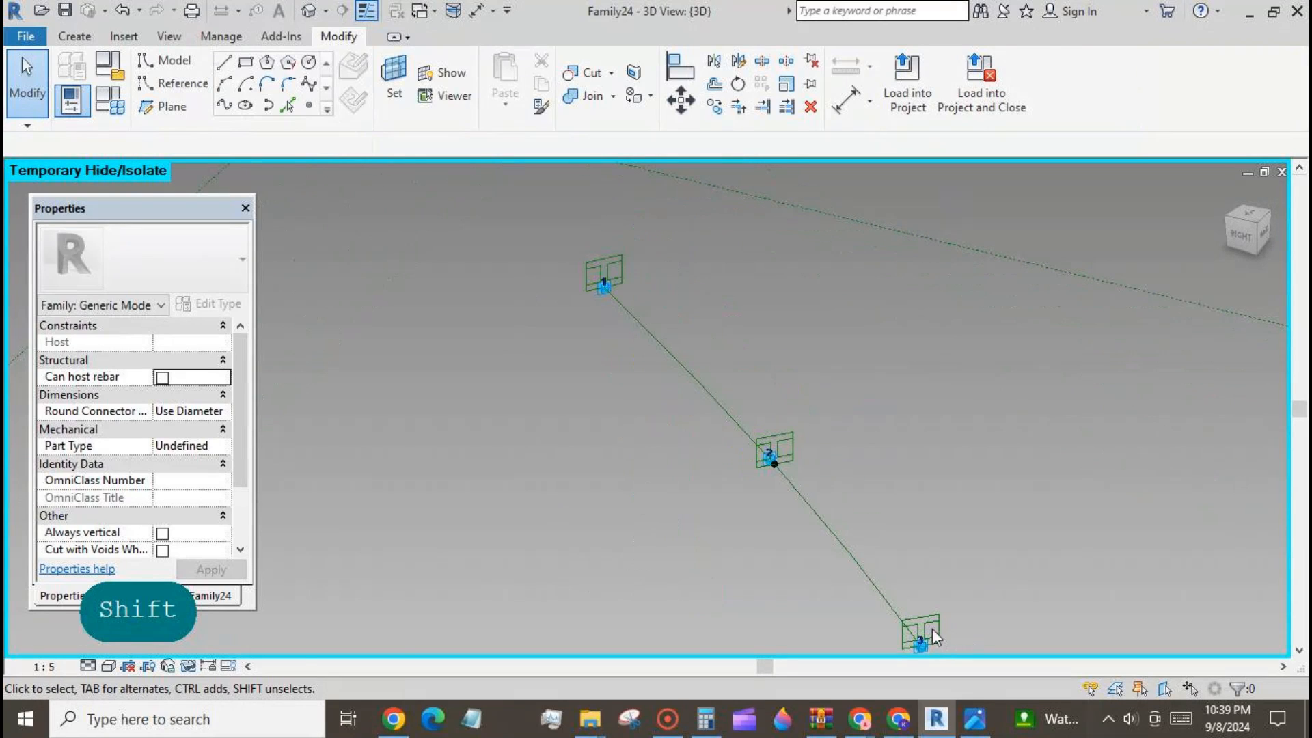
pyautogui.click(919, 617)
pyautogui.keyDown('ctrl'); pyautogui.click(778, 447); pyautogui.keyUp('ctrl')
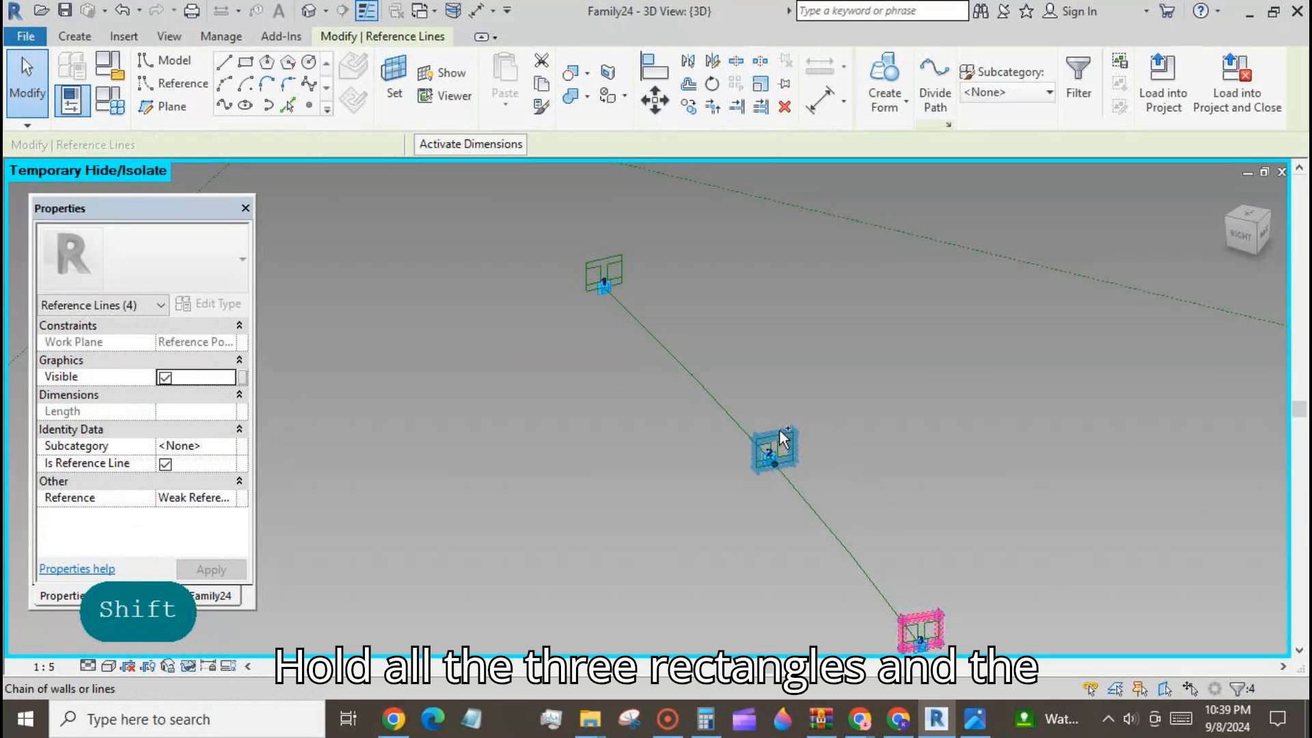
pyautogui.press('Tab')
pyautogui.keyDown('ctrl'); pyautogui.click(621, 267); pyautogui.keyUp('ctrl')
pyautogui.keyDown('ctrl'); pyautogui.click(683, 367); pyautogui.keyUp('ctrl')
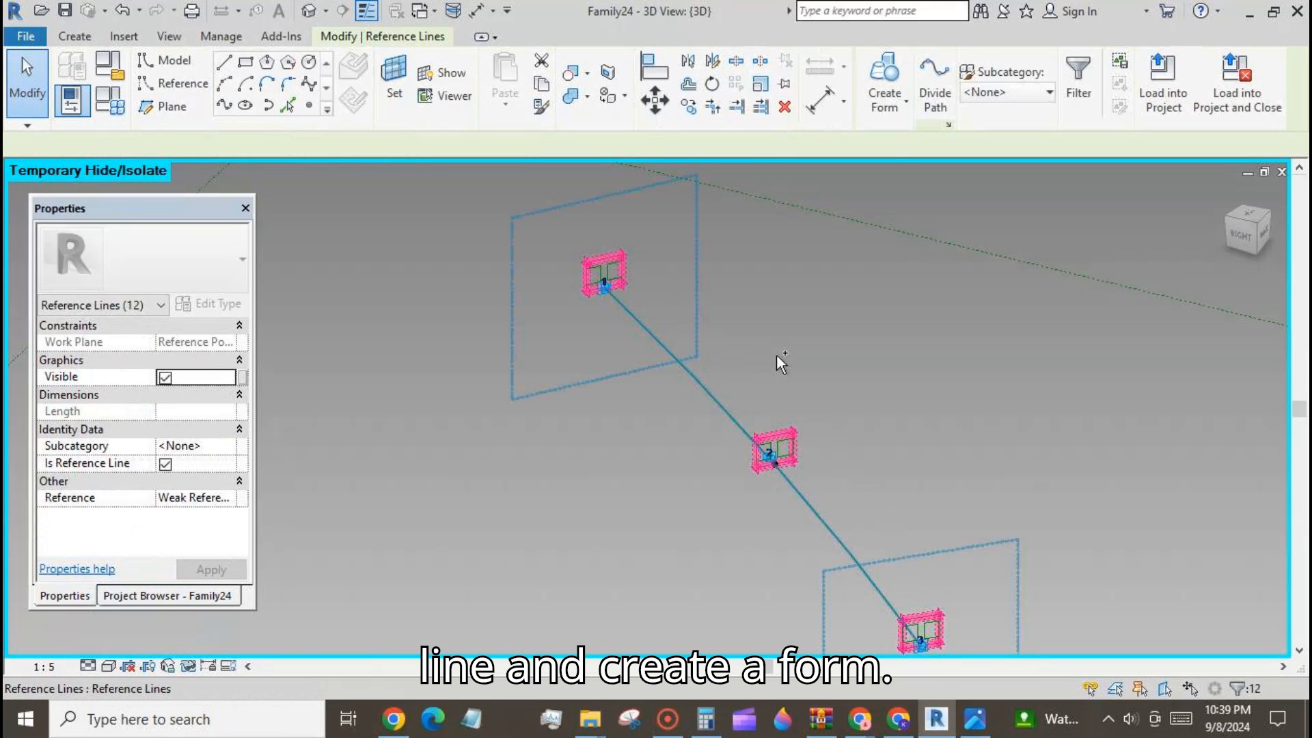
pyautogui.click(888, 75)
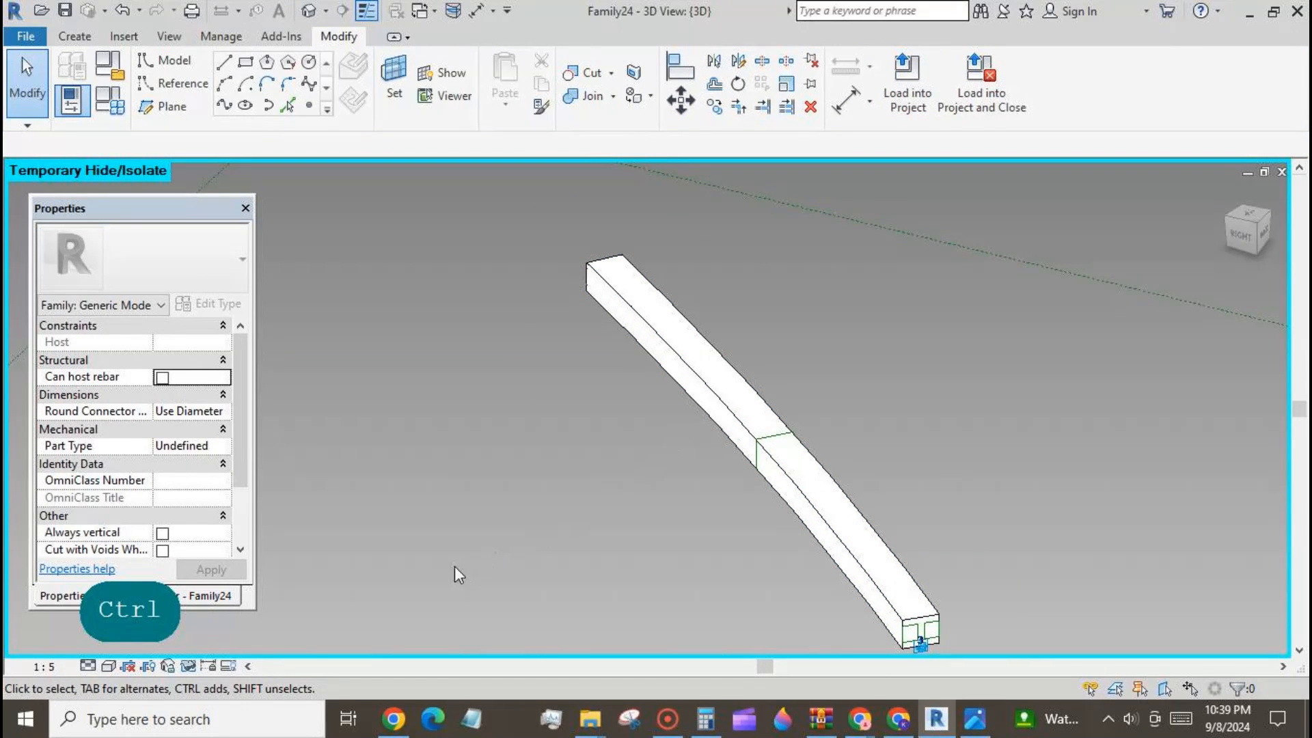
# - Temporarily hide the outer solid form
pyautogui.click(719, 398)
pyautogui.click(190, 665)
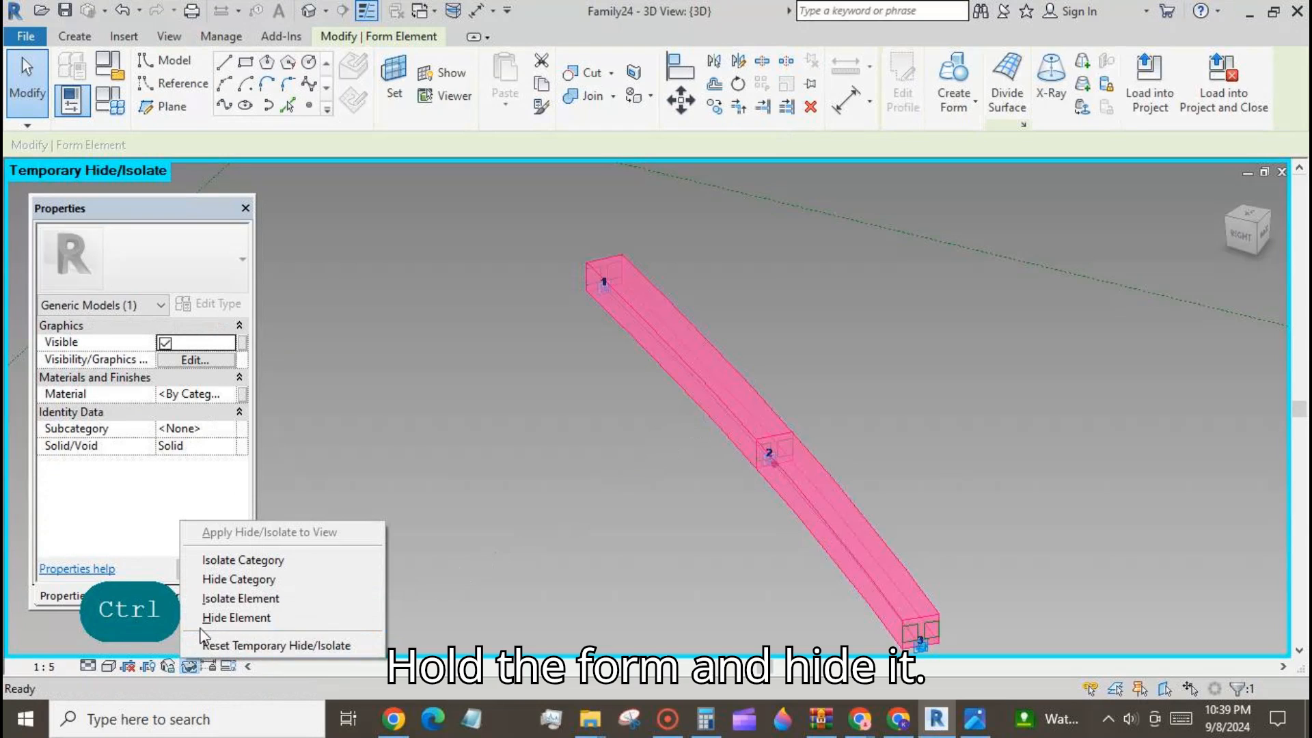
pyautogui.click(203, 619)
# - Create a form along the spline from the three small inner rectangles on one side of the profiles' web
pyautogui.keyDown('ctrl'); pyautogui.moveTo(621, 265); pyautogui.dragTo(629, 267); pyautogui.keyUp('ctrl')
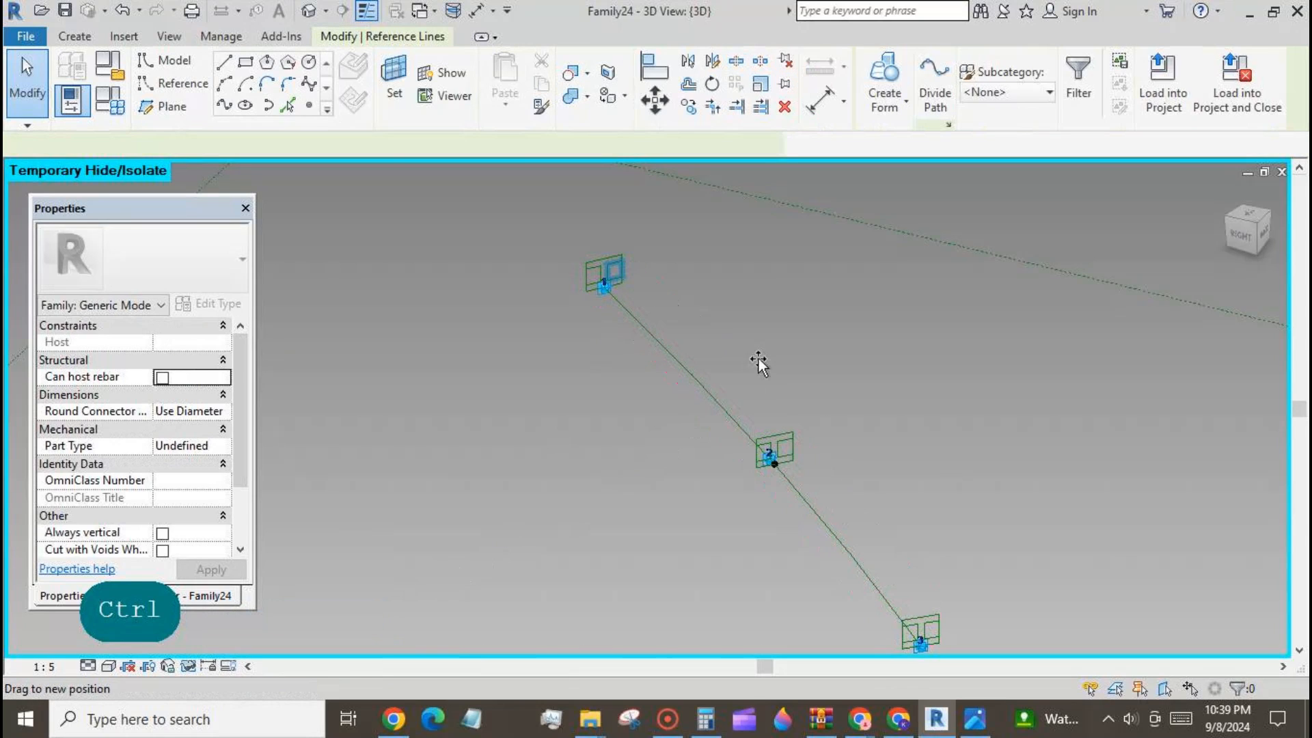
pyautogui.click(1247, 675)
pyautogui.click(1017, 435)
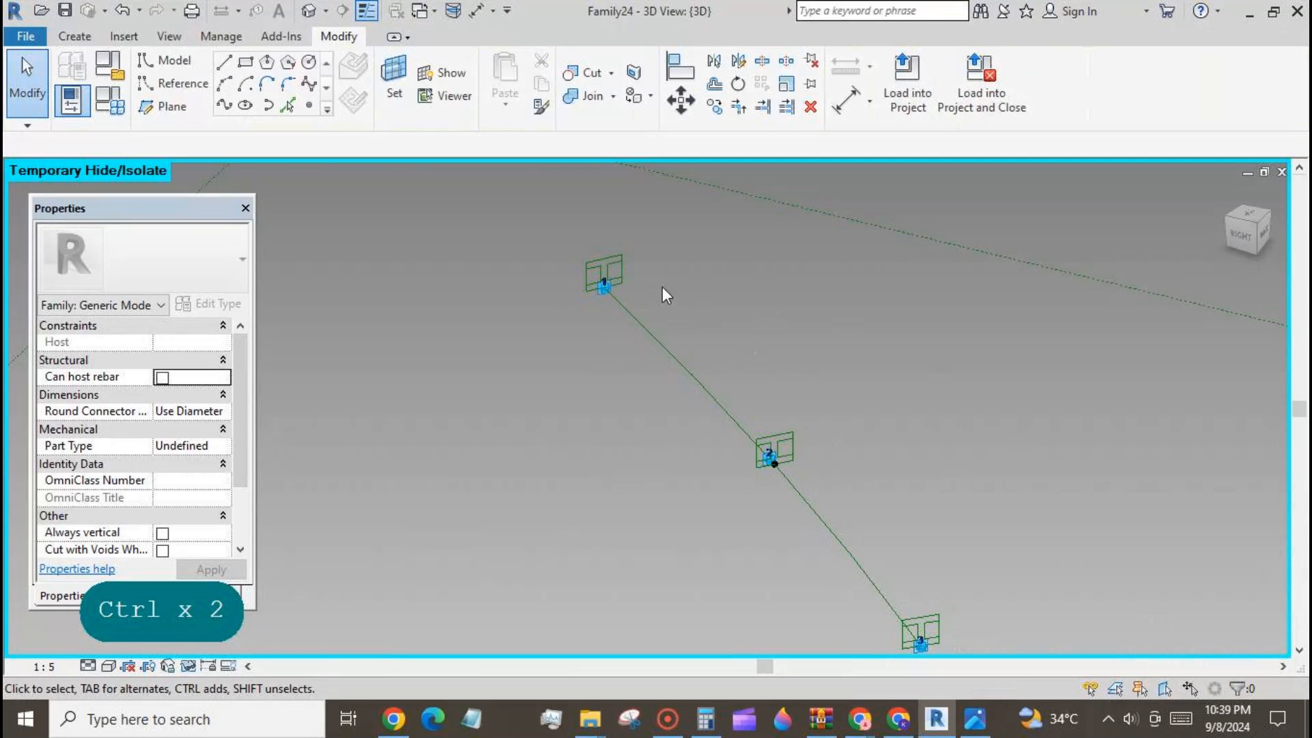
pyautogui.click(616, 279)
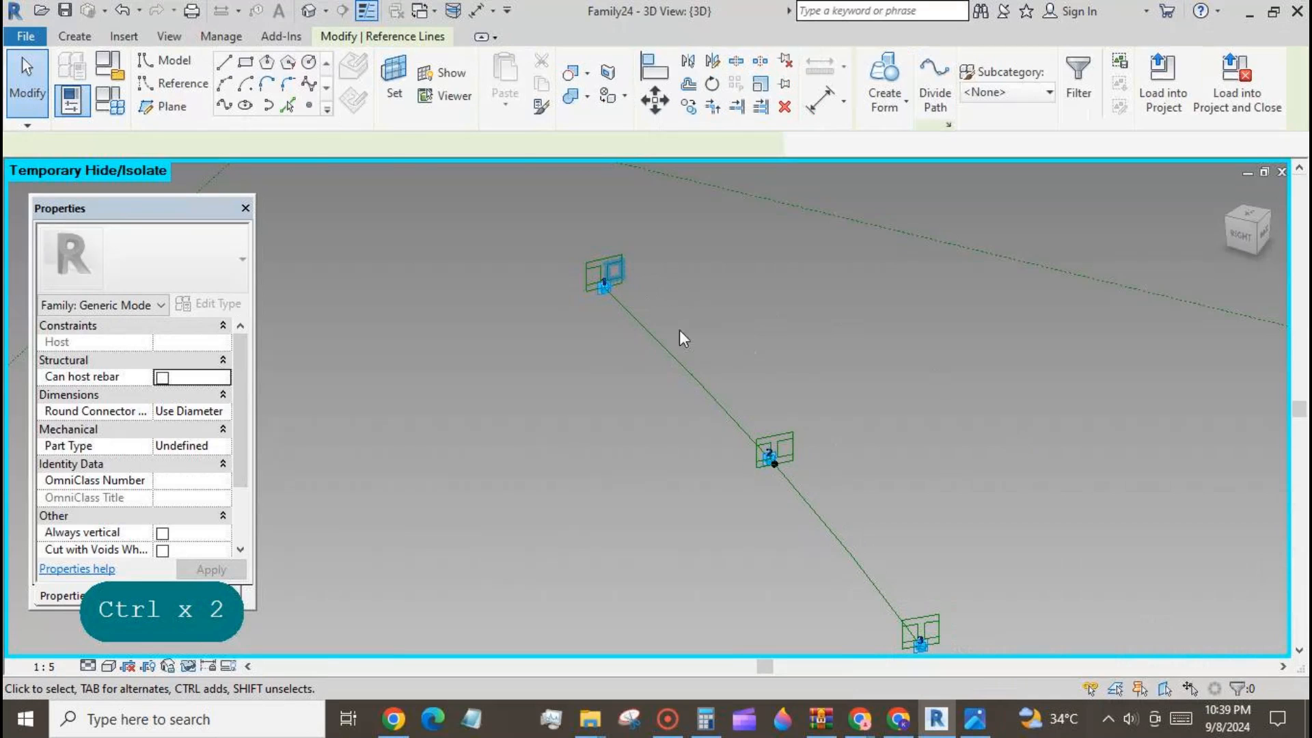
pyautogui.keyDown('ctrl'); pyautogui.click(783, 450); pyautogui.keyUp('ctrl')
pyautogui.keyDown('ctrl'); pyautogui.click(929, 628); pyautogui.keyUp('ctrl')
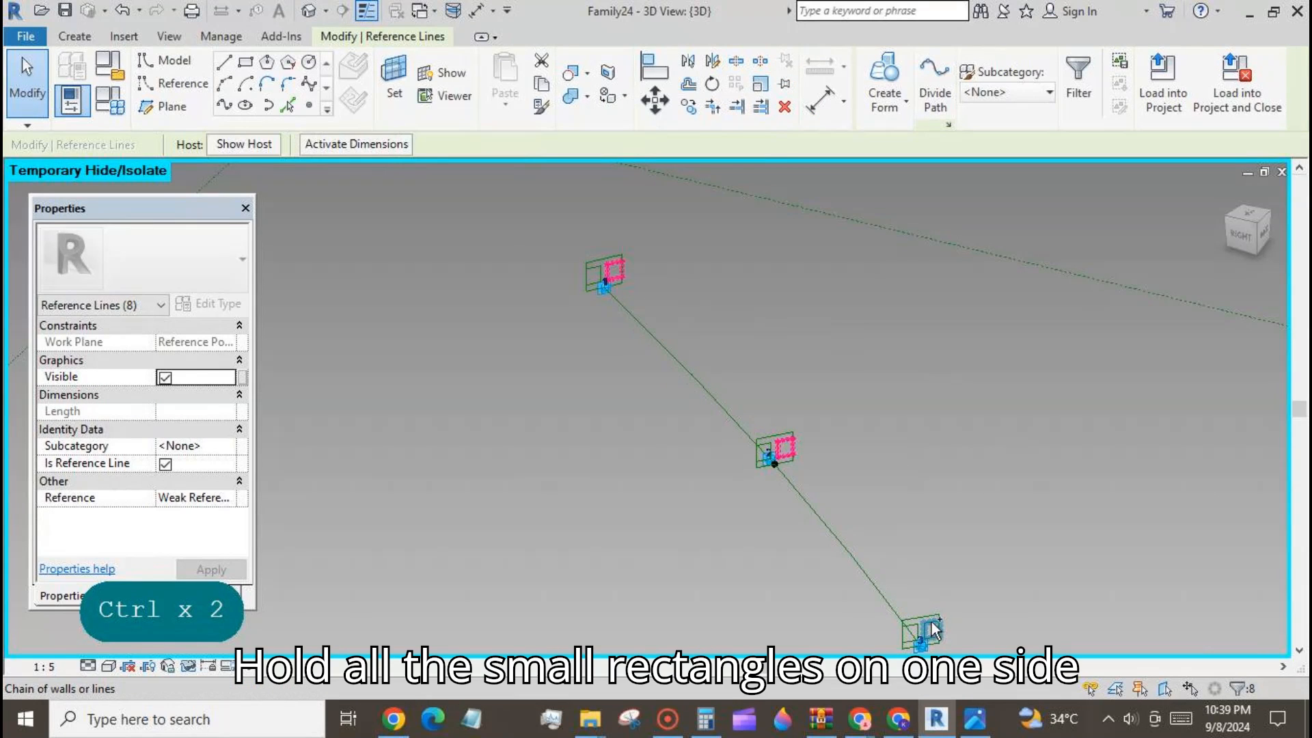
pyautogui.click(884, 86)
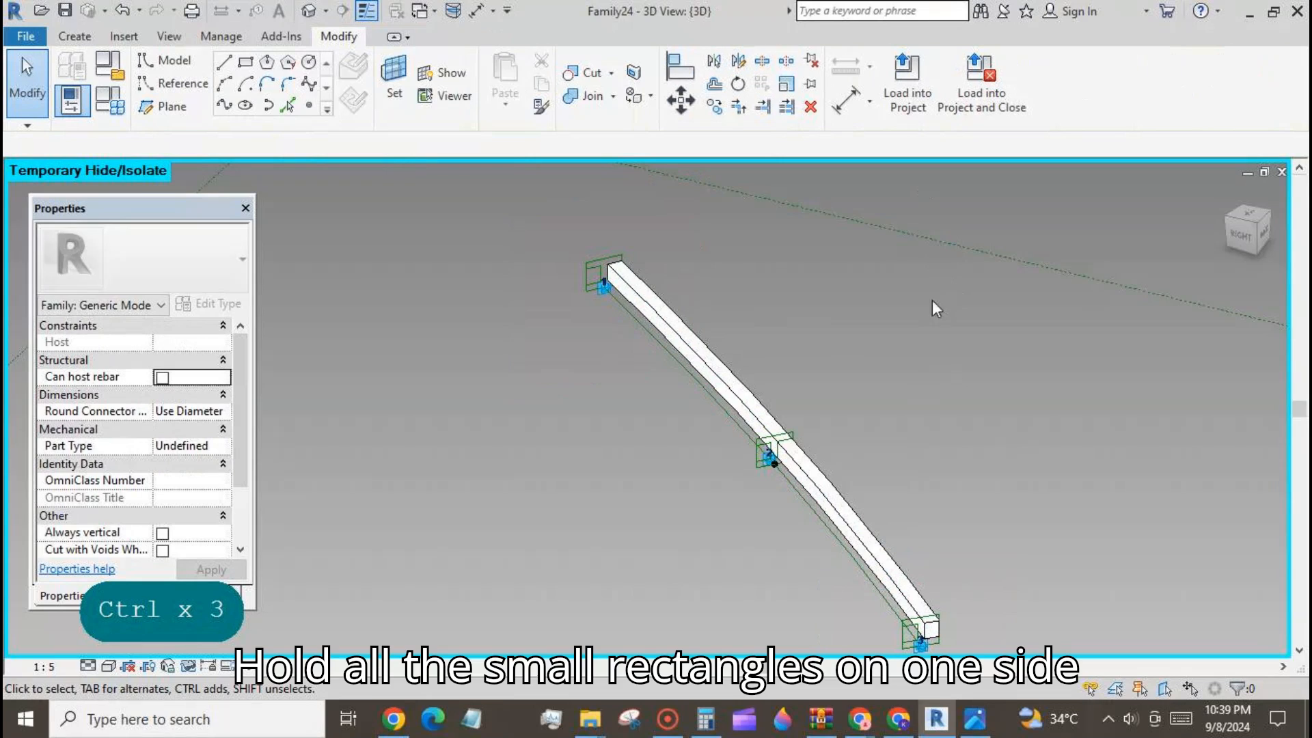
# - Create a matching form along the spline from the small inner rectangles on the opposite side of the web
pyautogui.click(588, 282)
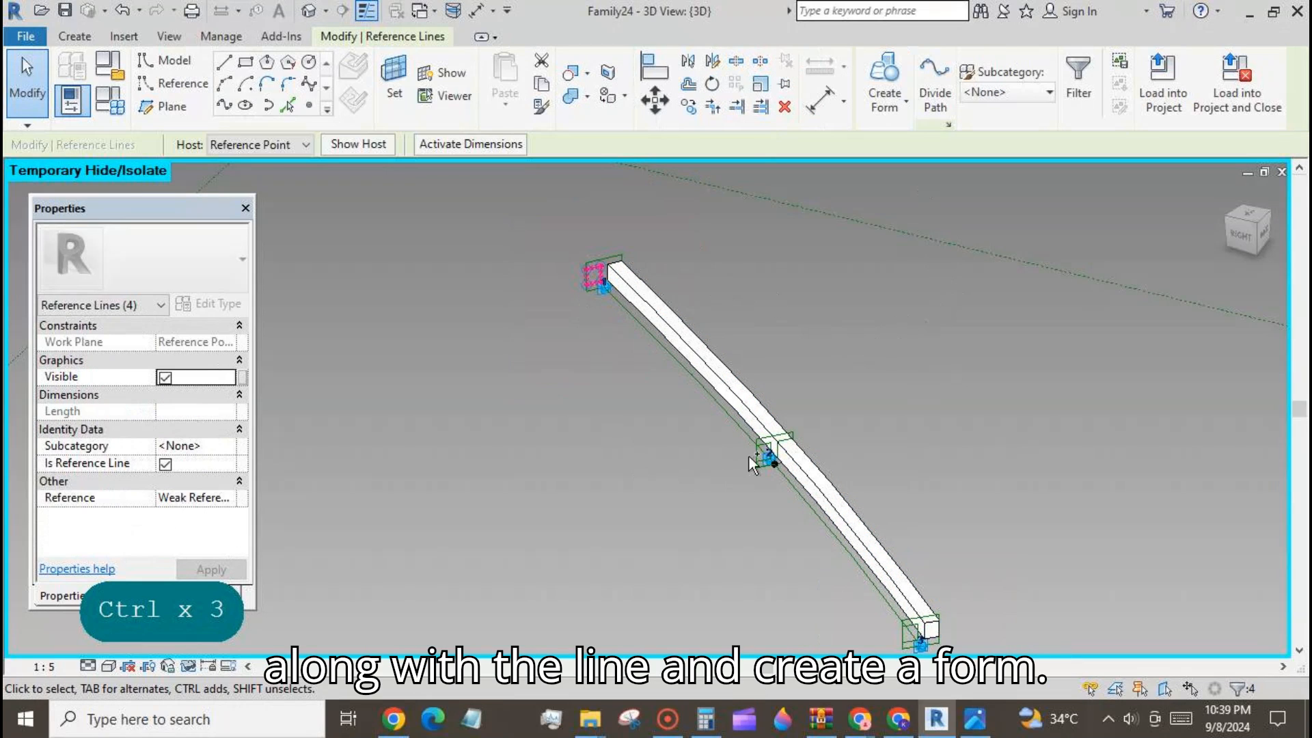
pyautogui.keyDown('ctrl'); pyautogui.click(765, 452); pyautogui.keyUp('ctrl')
pyautogui.keyDown('ctrl'); pyautogui.click(916, 632); pyautogui.keyUp('ctrl')
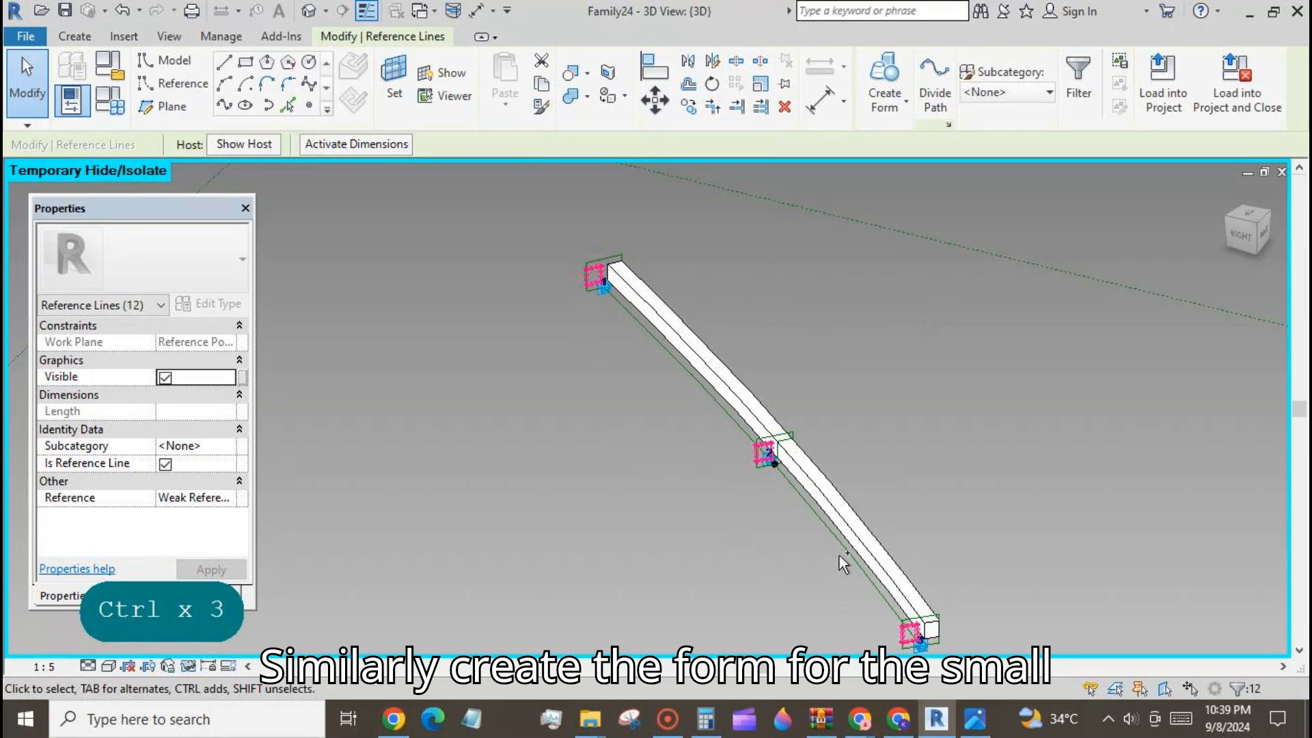
pyautogui.keyDown('ctrl'); pyautogui.click(842, 553); pyautogui.keyUp('ctrl')
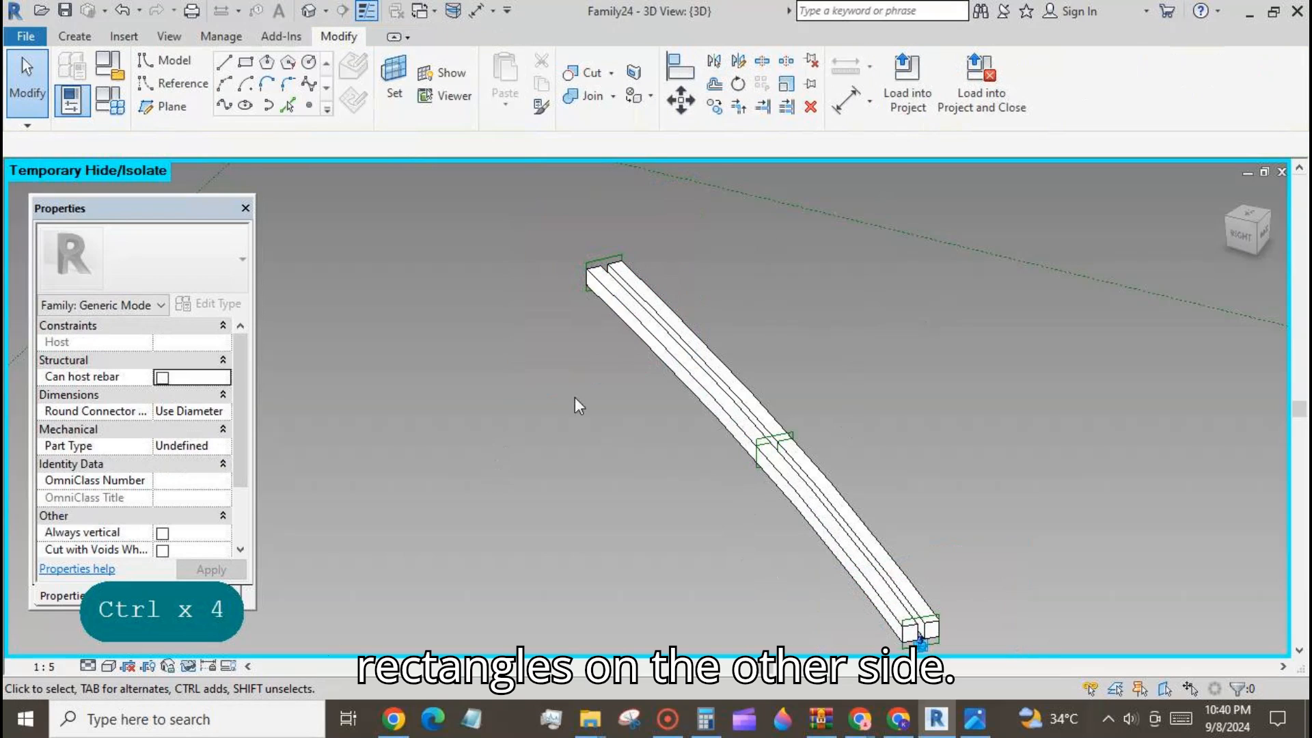
# - Select both small rectangular bar forms and change them from solid to Void
pyautogui.click(633, 326)
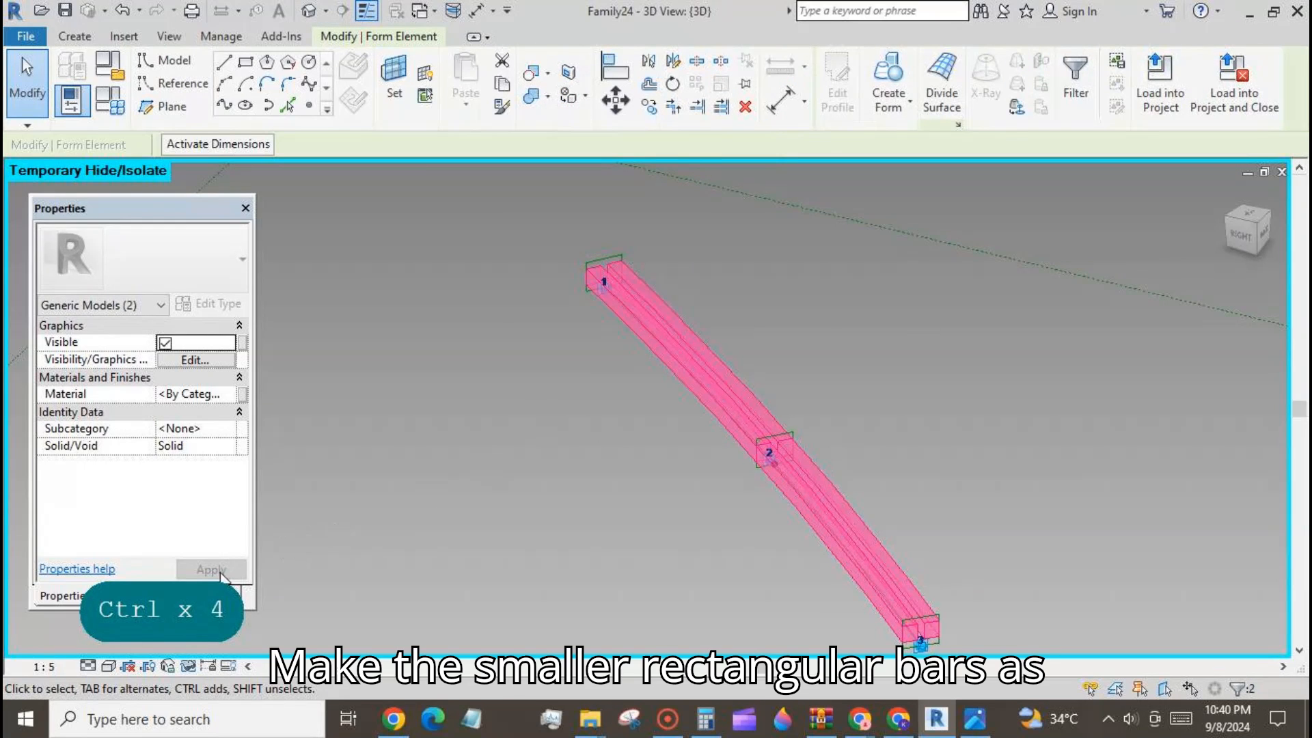
pyautogui.click(233, 448)
pyautogui.click(179, 472)
pyautogui.click(211, 569)
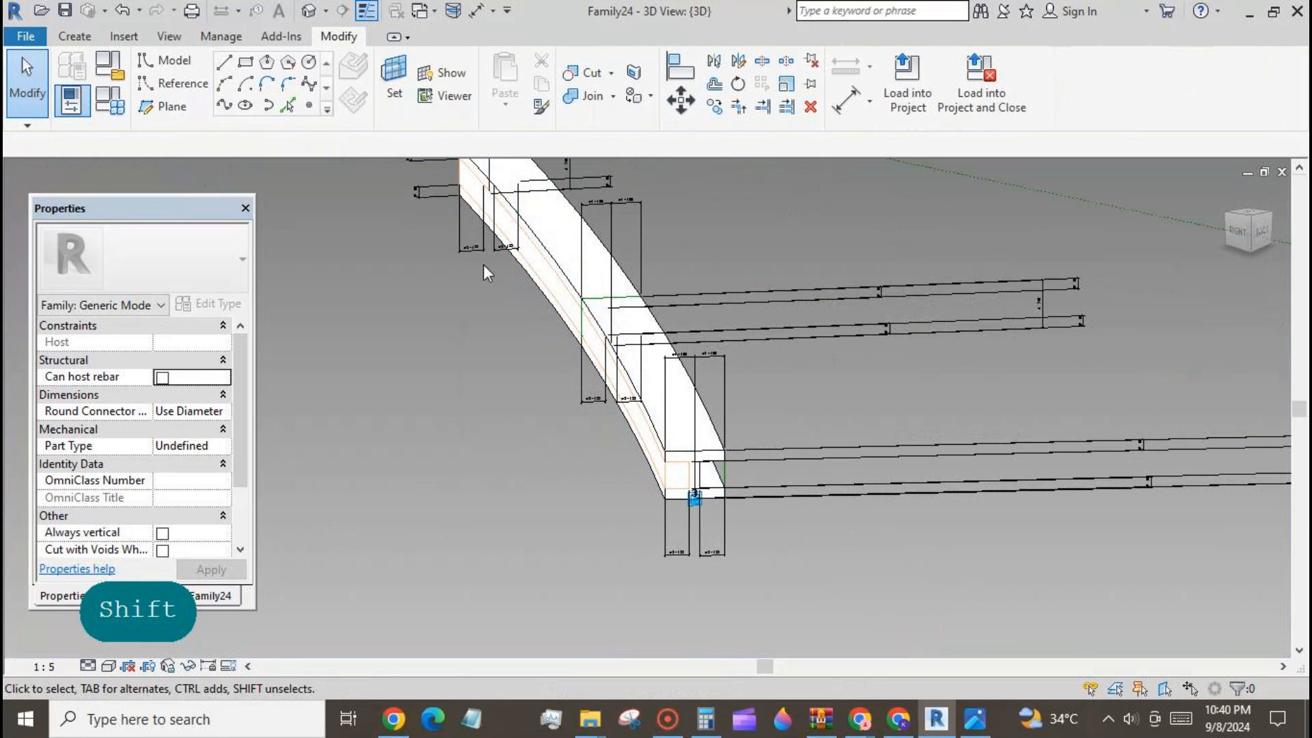
# - Cut the outer solid form with the void bar along the side of the web
pyautogui.click(592, 72)
pyautogui.click(588, 337)
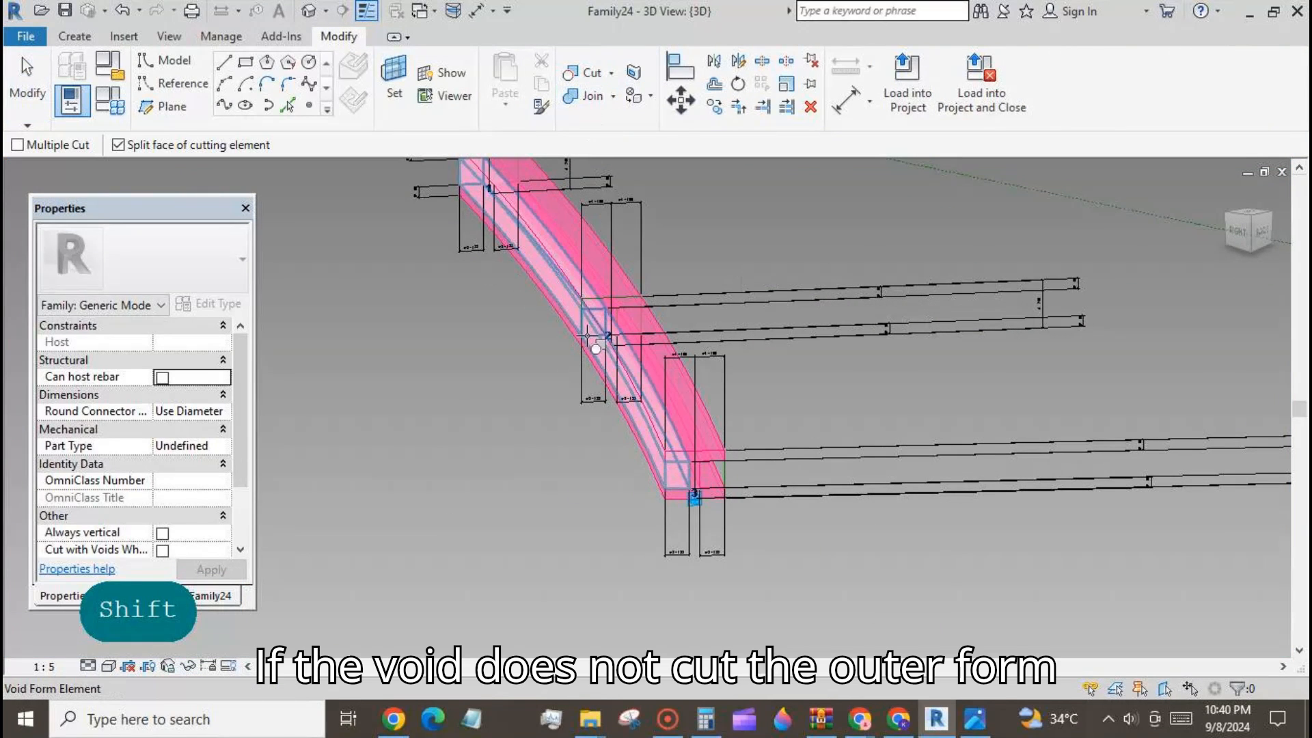
pyautogui.click(642, 415)
pyautogui.click(26, 82)
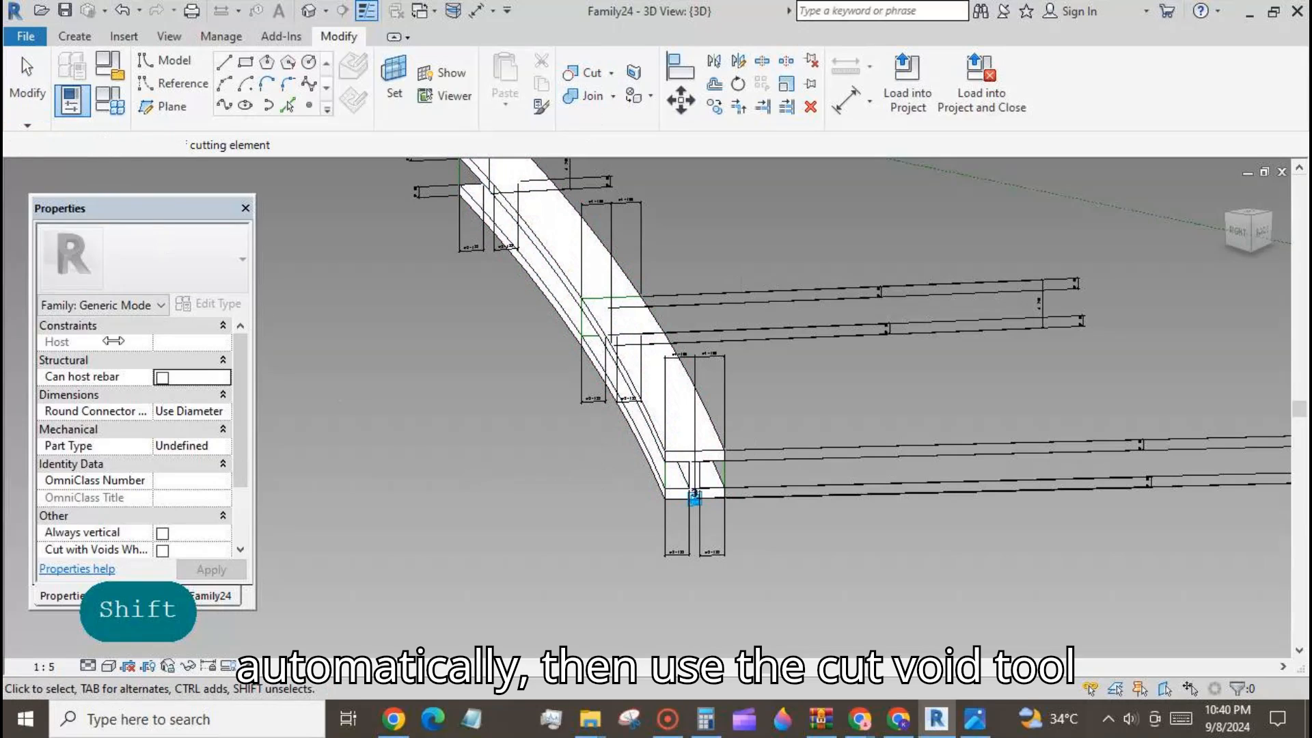
# - Associate the I-section form's material with a new type-based family parameter named "material" under Materials and Finishes
pyautogui.scroll(-2, 500, 517)
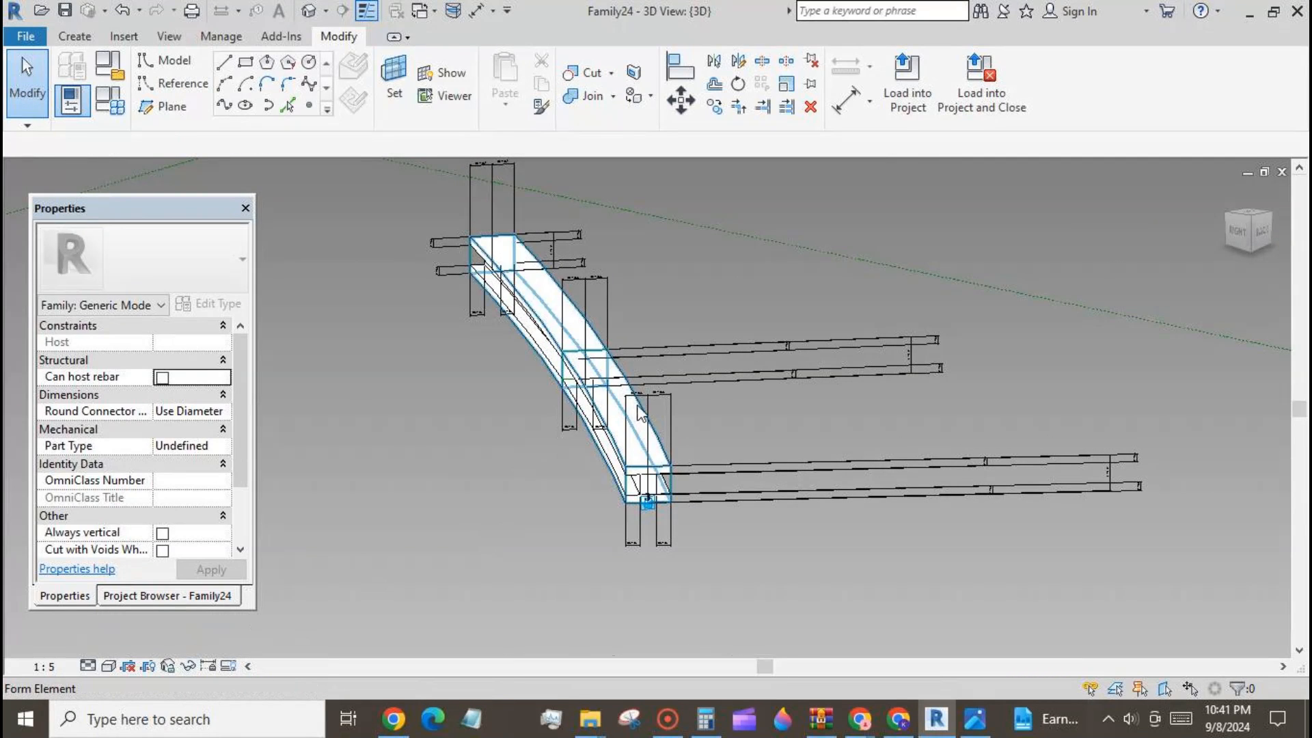
pyautogui.click(582, 444)
pyautogui.click(242, 394)
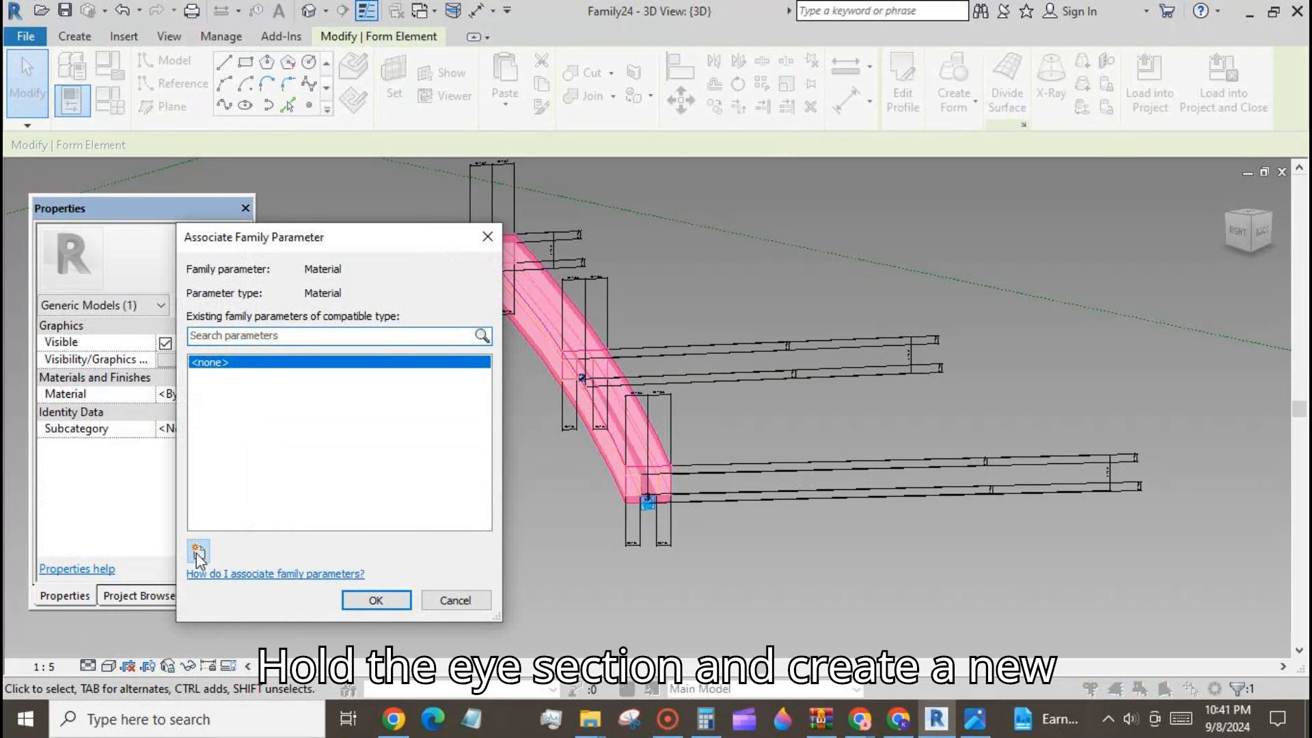
pyautogui.click(199, 553)
pyautogui.write('ma')
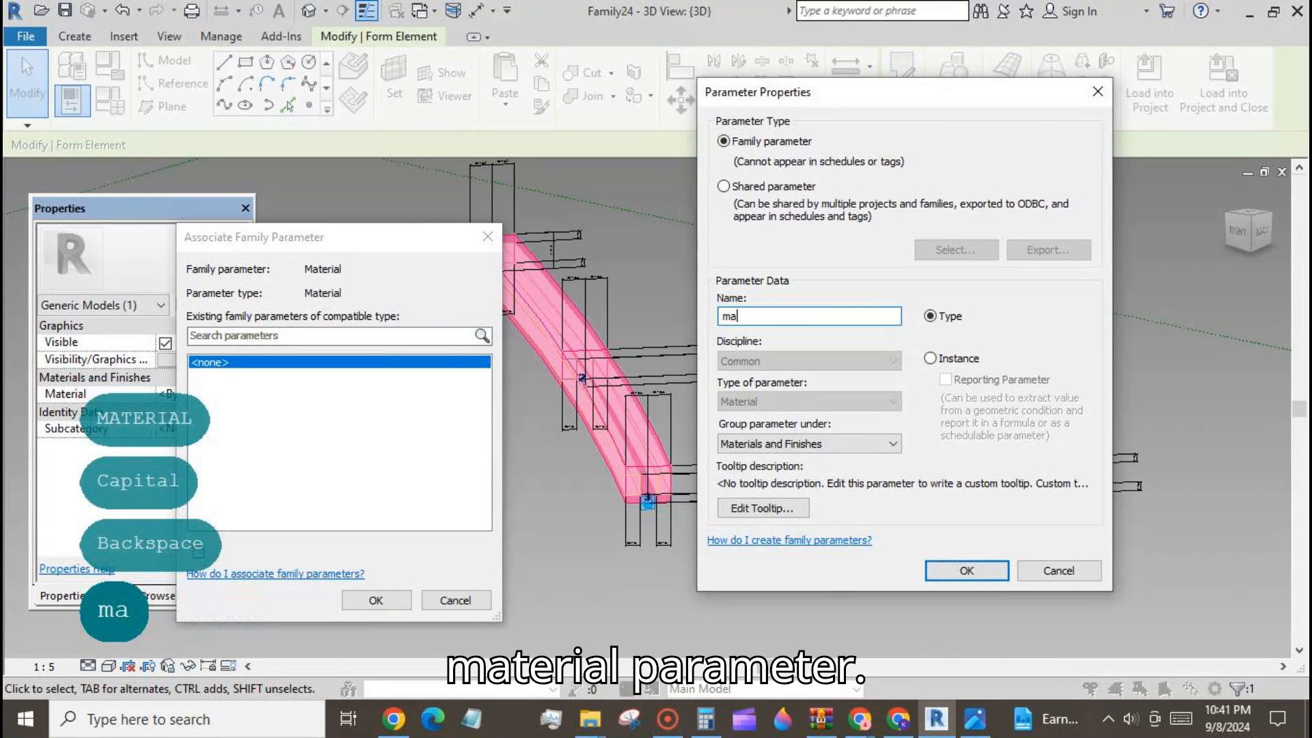
pyautogui.write('terial')
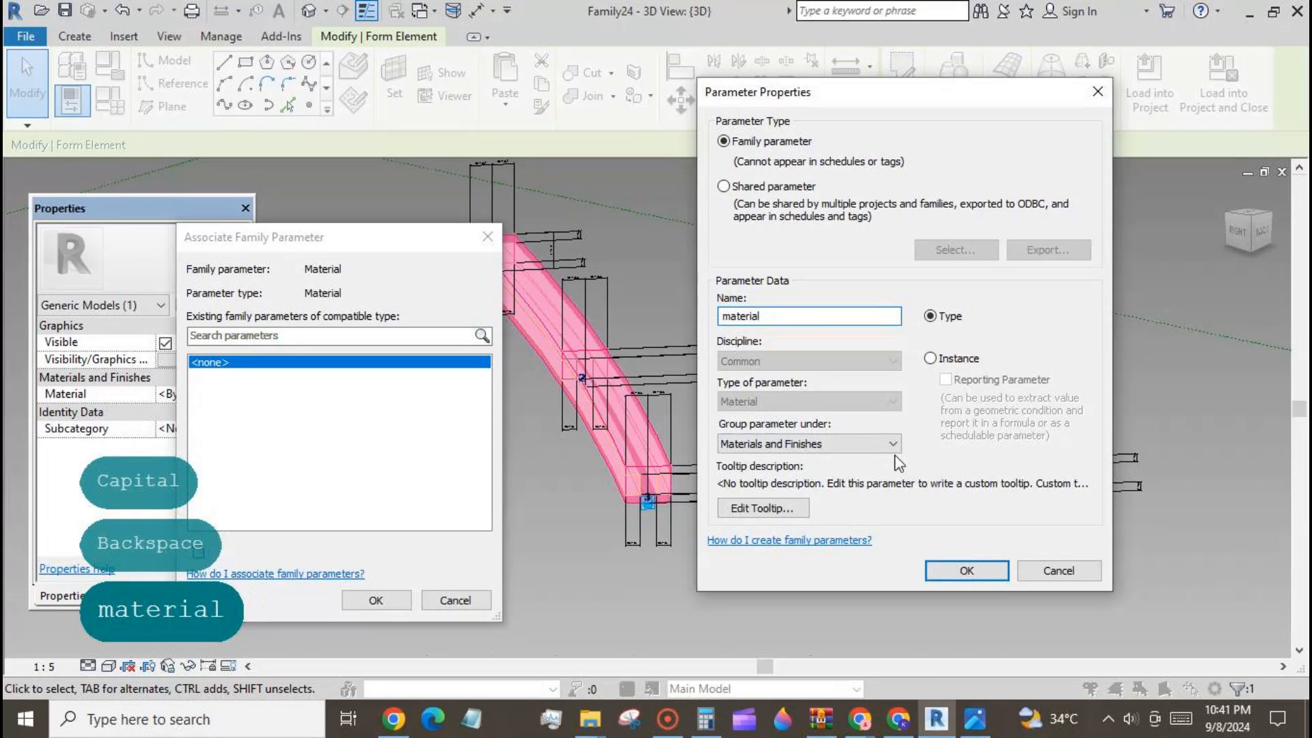
pyautogui.press('Return')
pyautogui.click(375, 600)
pyautogui.click(574, 579)
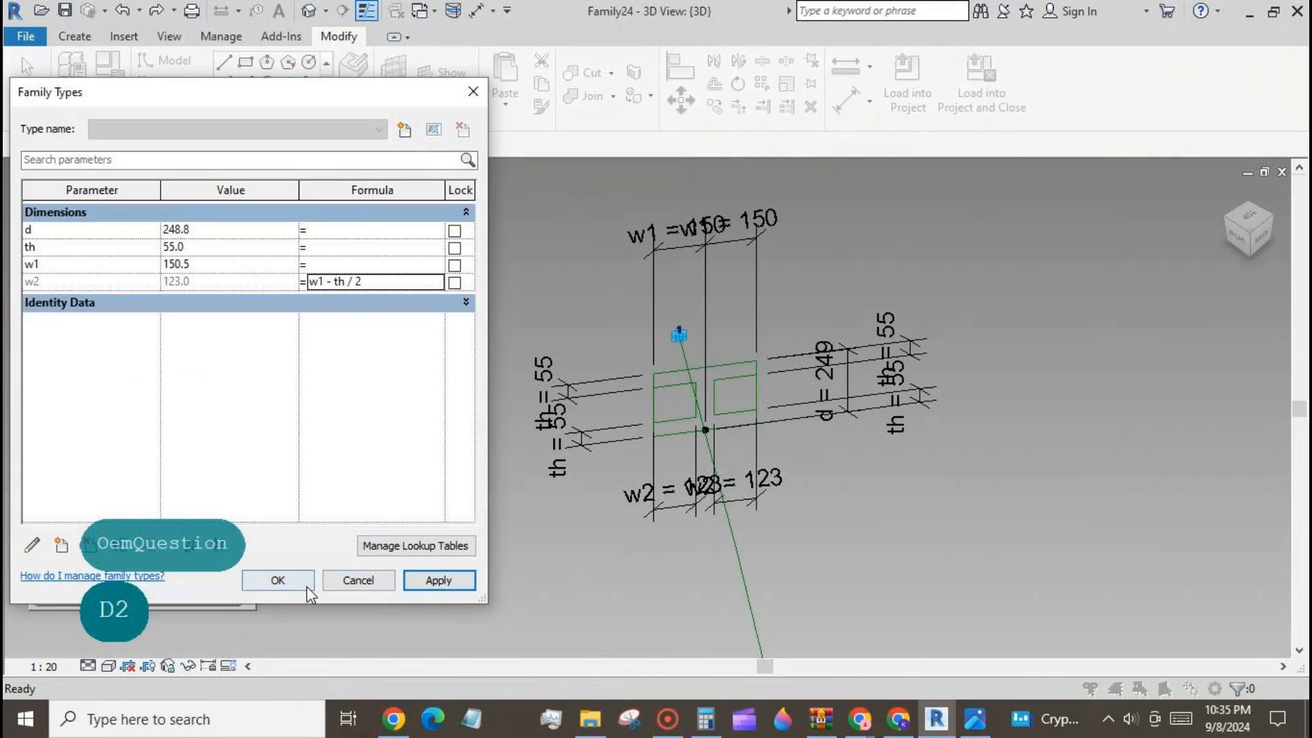
pyautogui.click(278, 581)
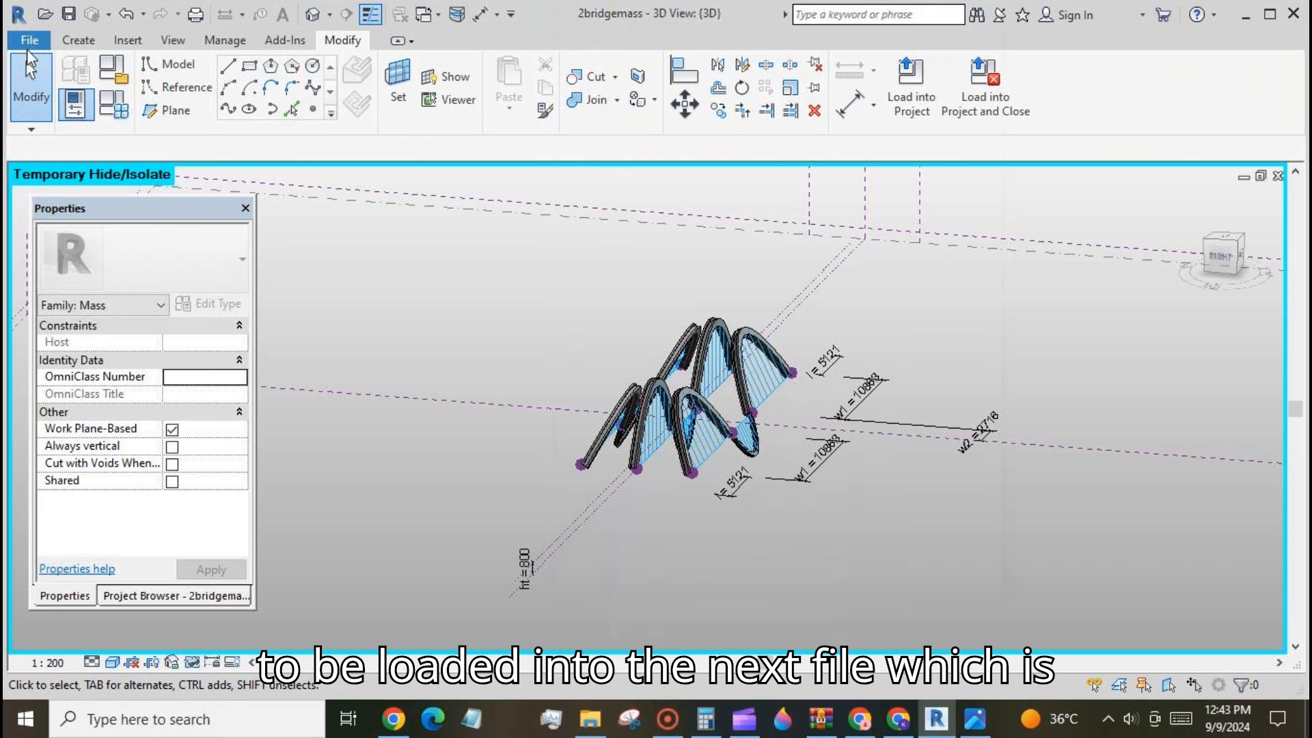
# - Start a new family from the Metric Generic Model Adaptive template in the folder of often-used templates
pyautogui.click(26, 36)
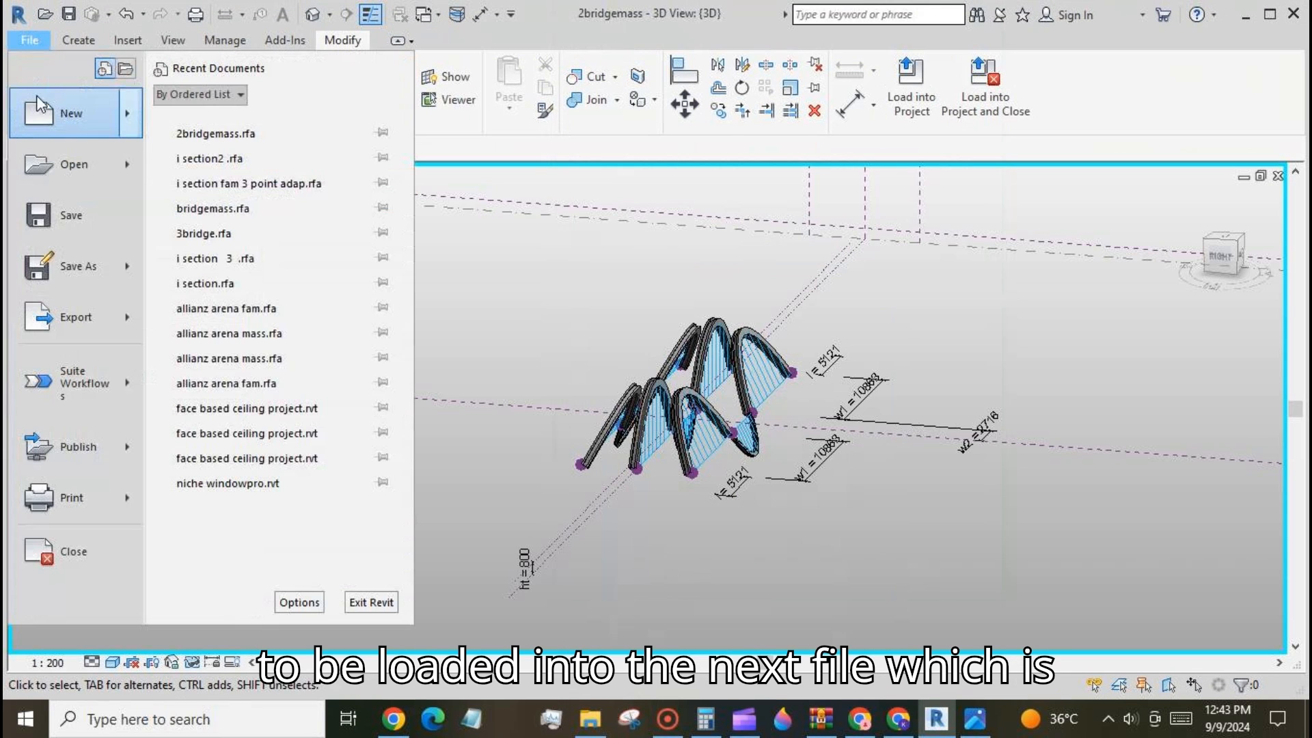
pyautogui.click(41, 109)
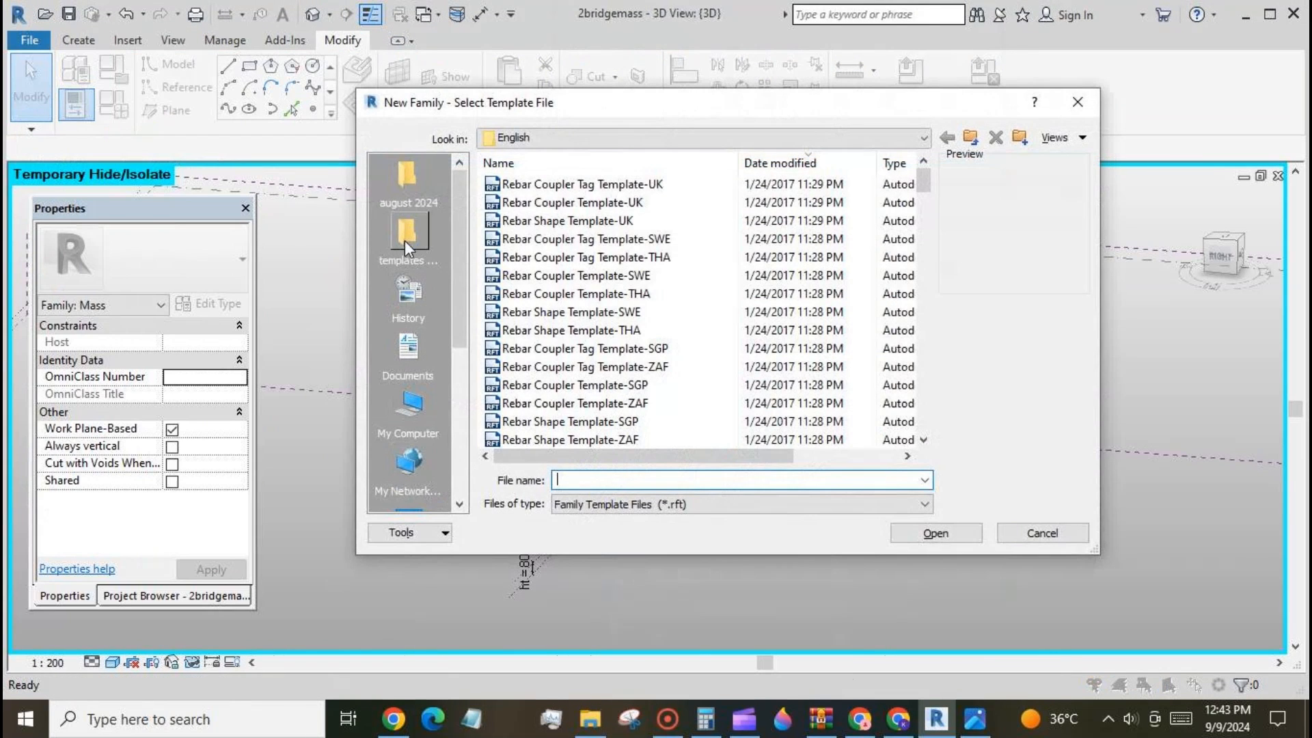
pyautogui.click(408, 232)
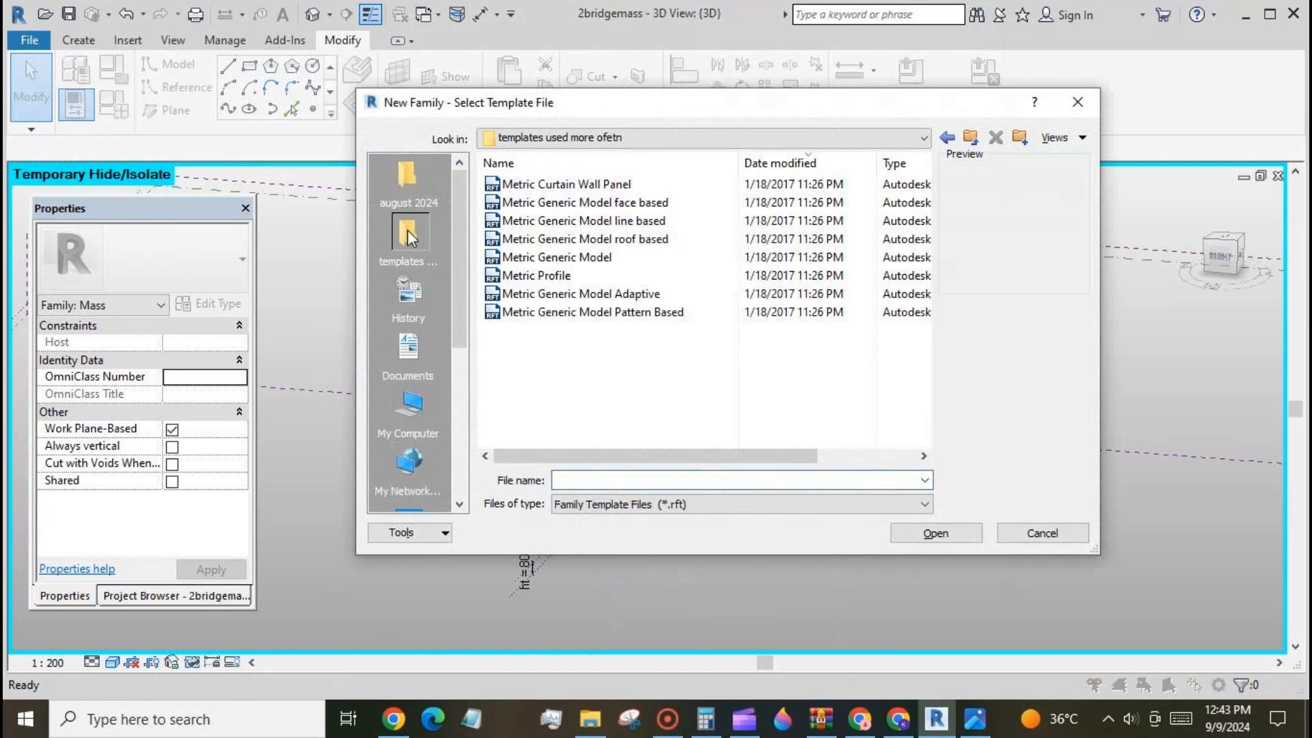
pyautogui.click(526, 294)
pyautogui.click(960, 534)
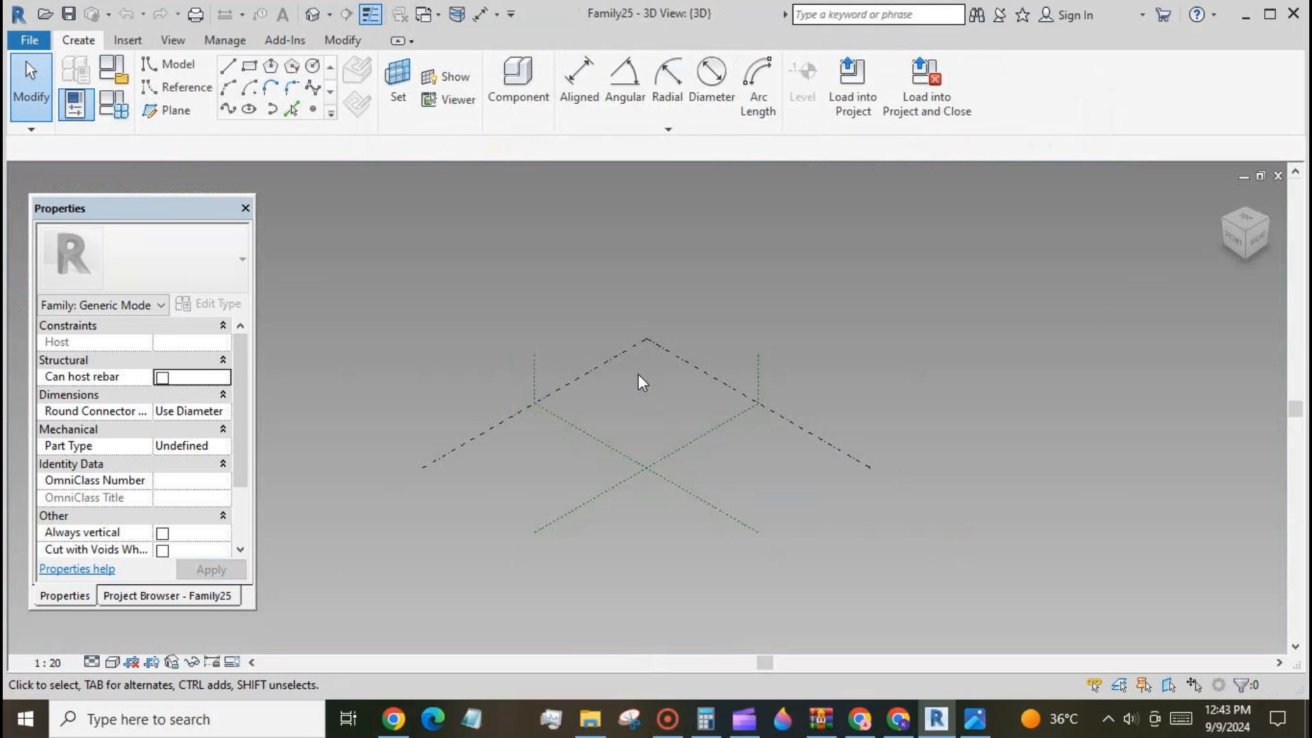
# - Place two adaptive points on the reference level and join them with a reference line
pyautogui.scroll(3, 751, 484)
pyautogui.click(314, 110)
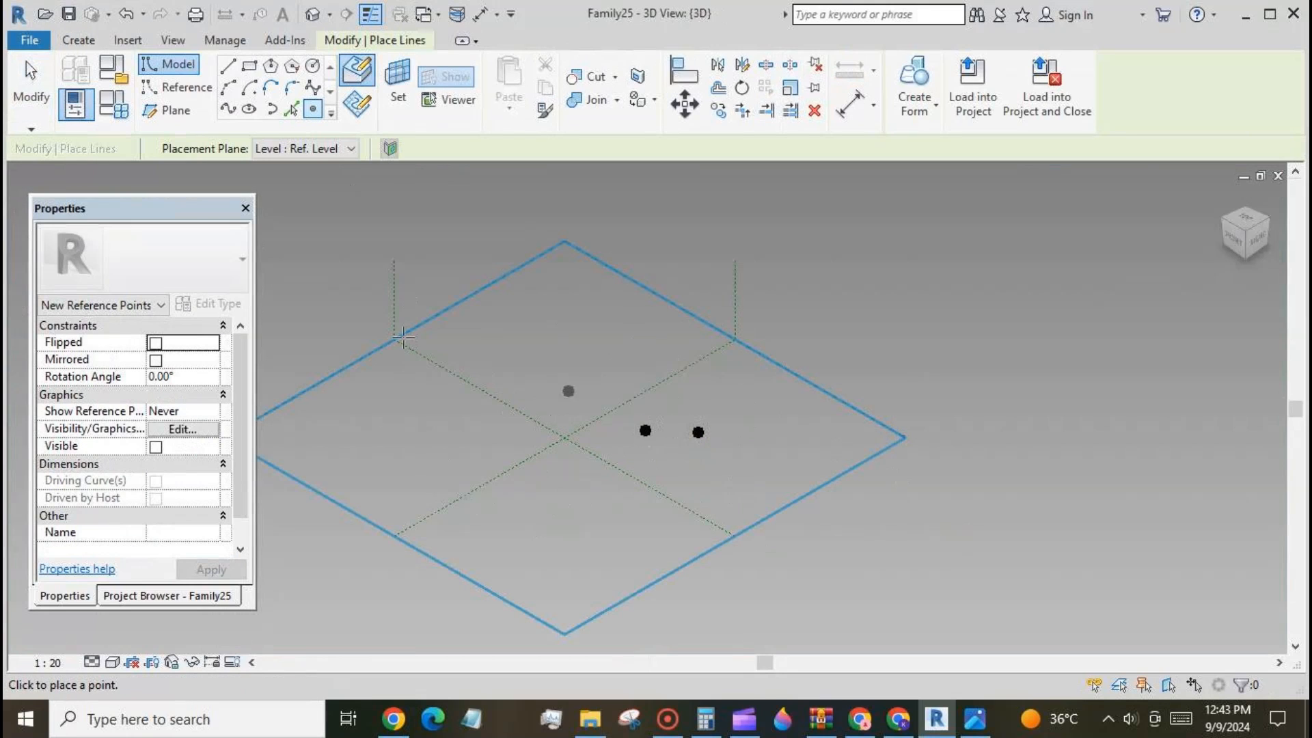
pyautogui.click(30, 82)
pyautogui.moveTo(597, 355); pyautogui.dragTo(727, 449)
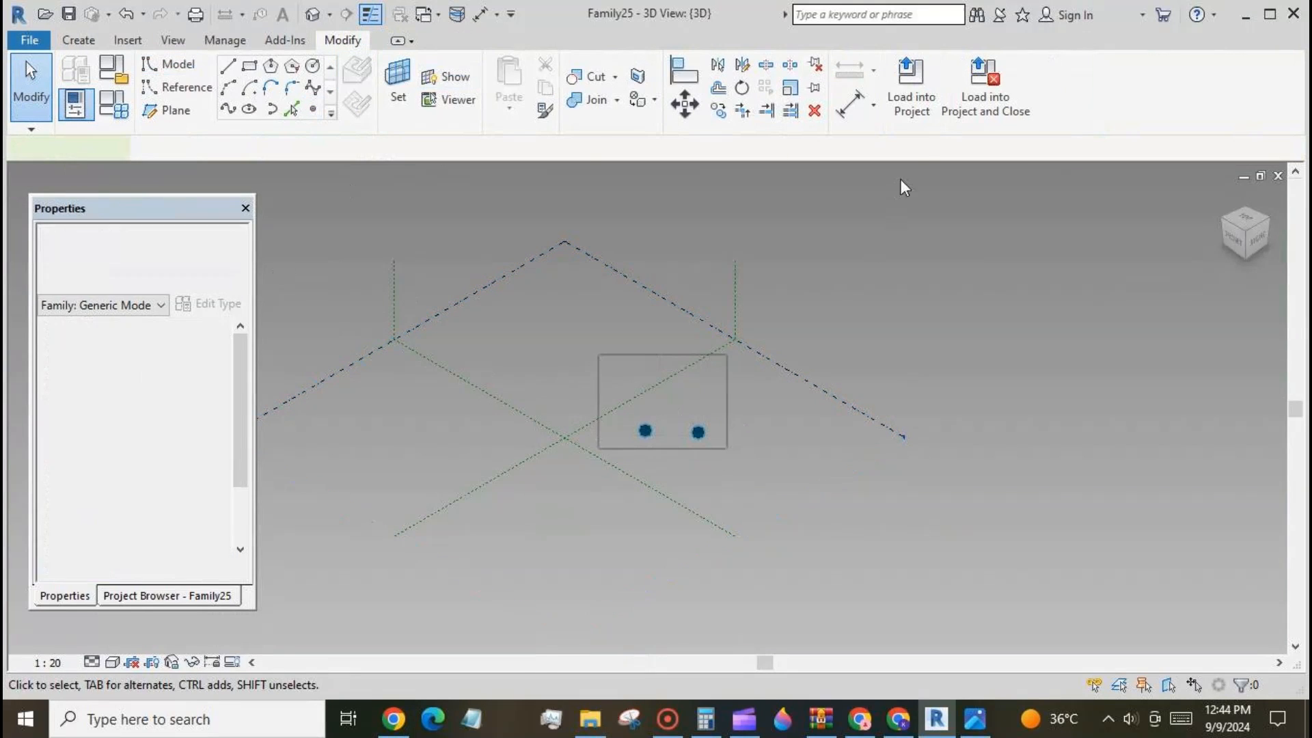
pyautogui.click(917, 95)
pyautogui.click(227, 109)
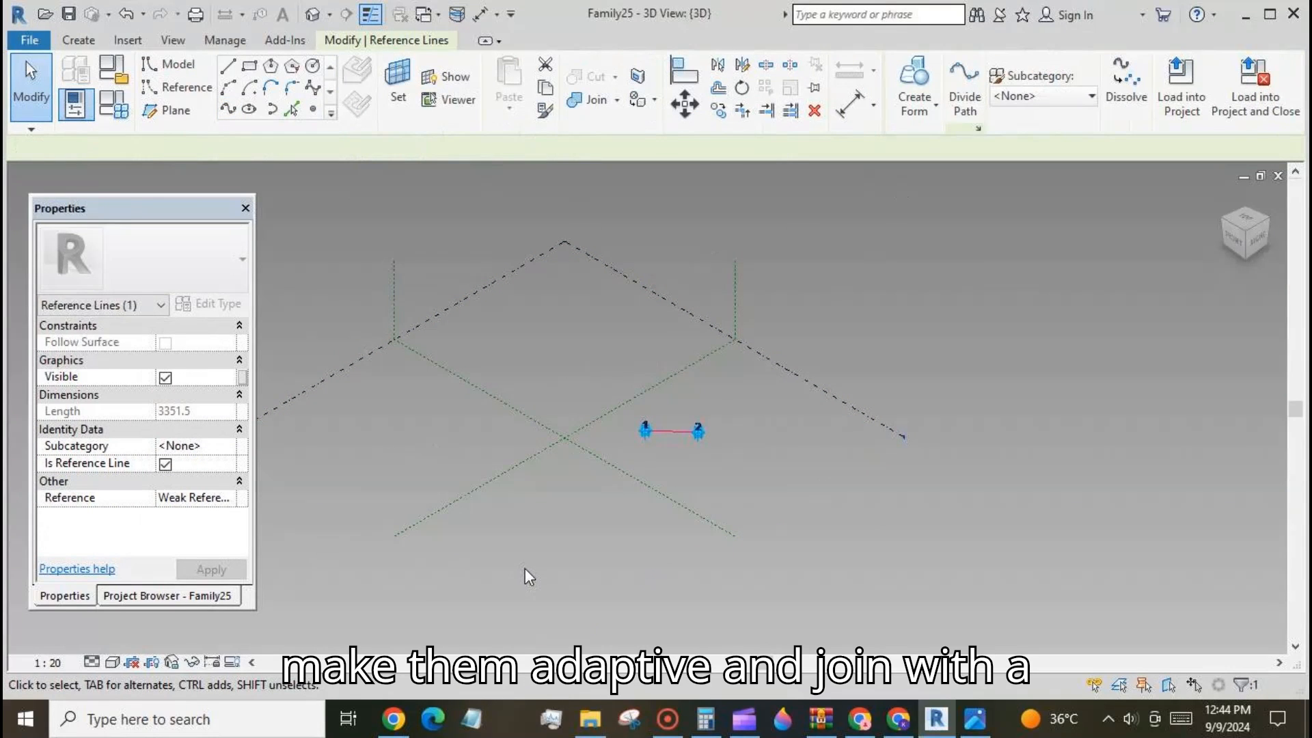
pyautogui.click(688, 454)
# - On the reference line's work plane, add an aligned dimension between the two adaptive points, and set the view scale to 1:50
pyautogui.scroll(3, 666, 423)
pyautogui.scroll(1, 667, 423)
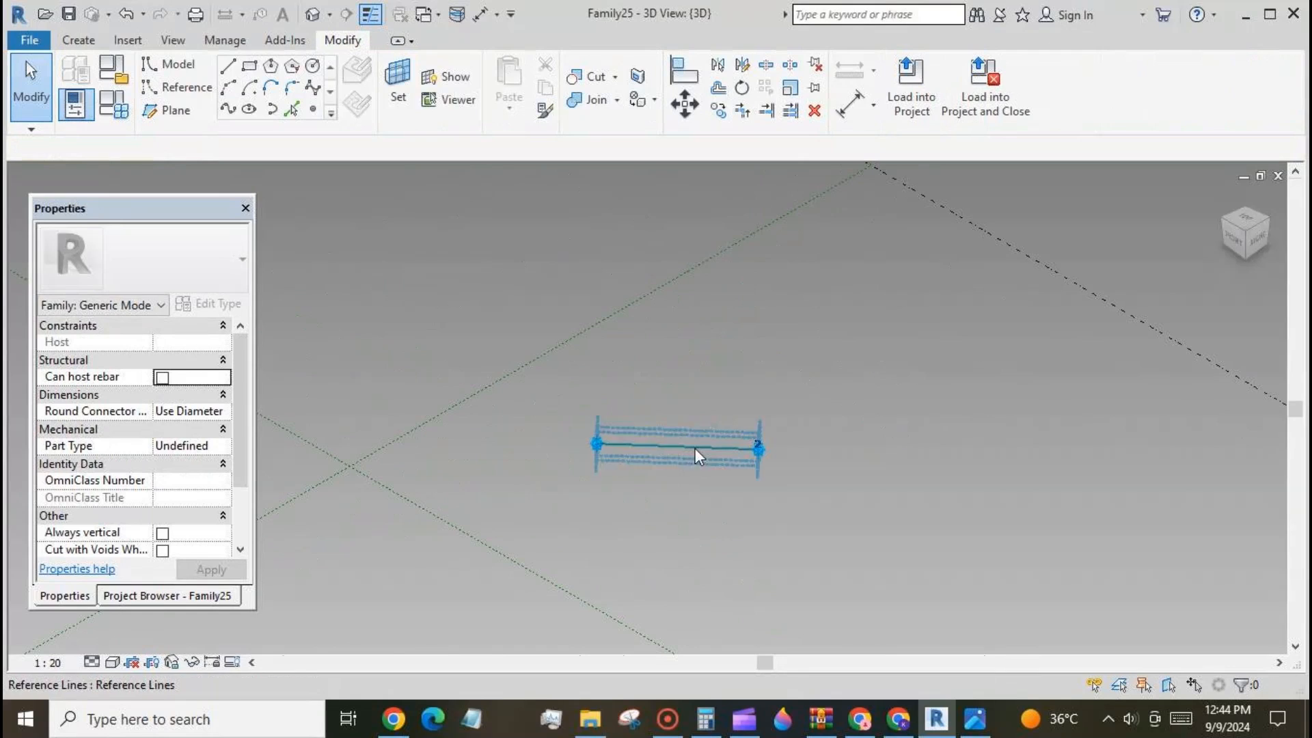
pyautogui.click(398, 85)
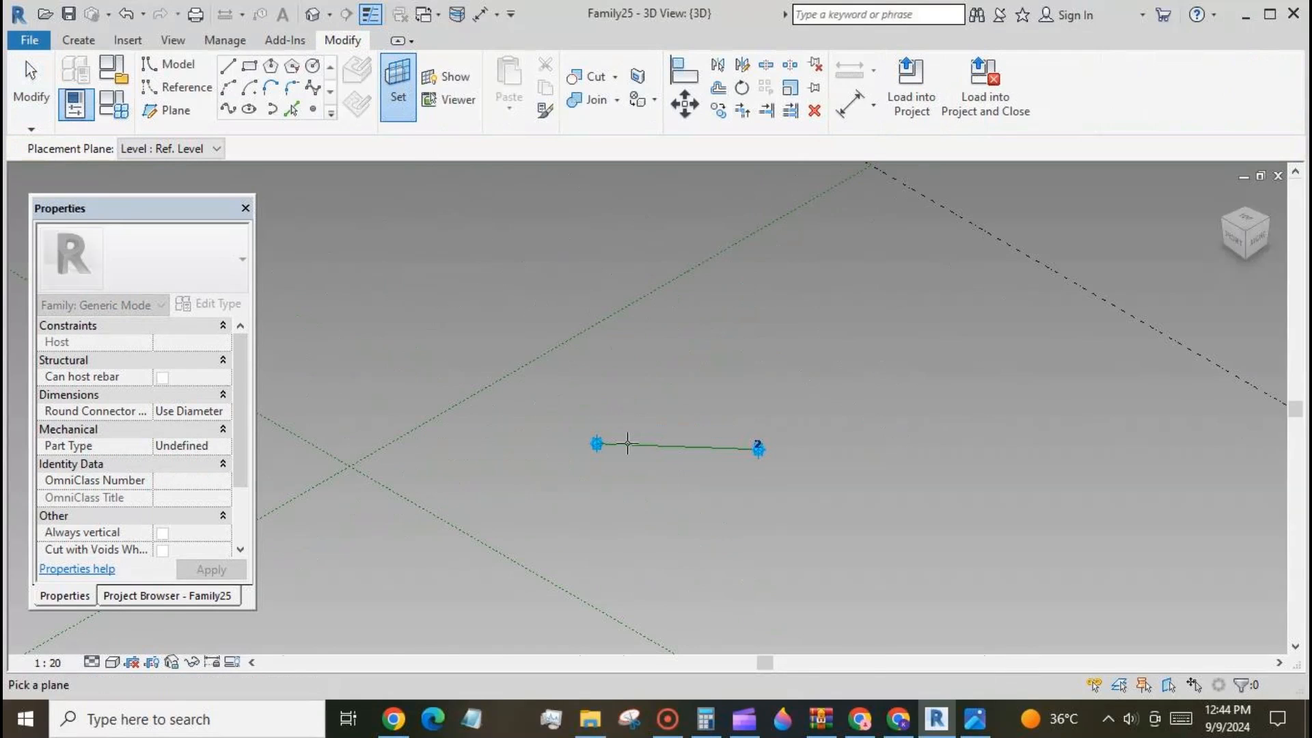
pyautogui.click(627, 444)
pyautogui.click(850, 104)
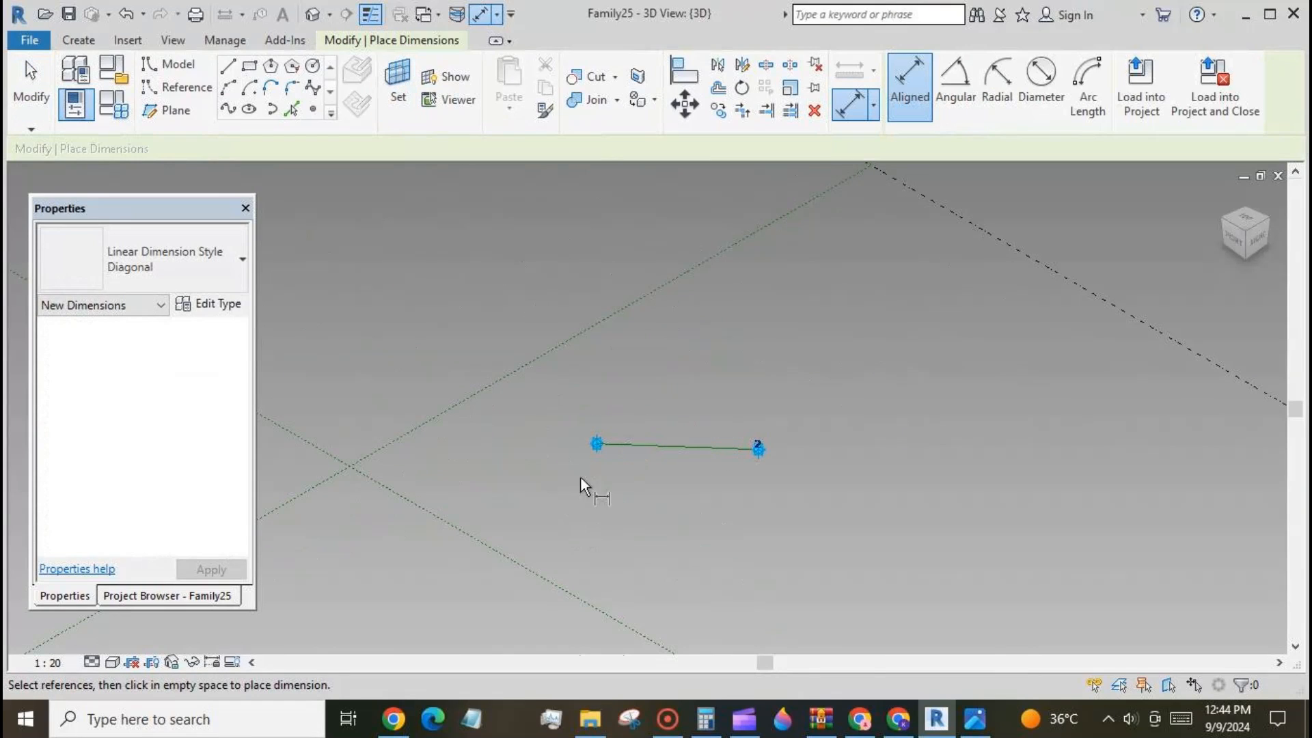
pyautogui.press('Tab')
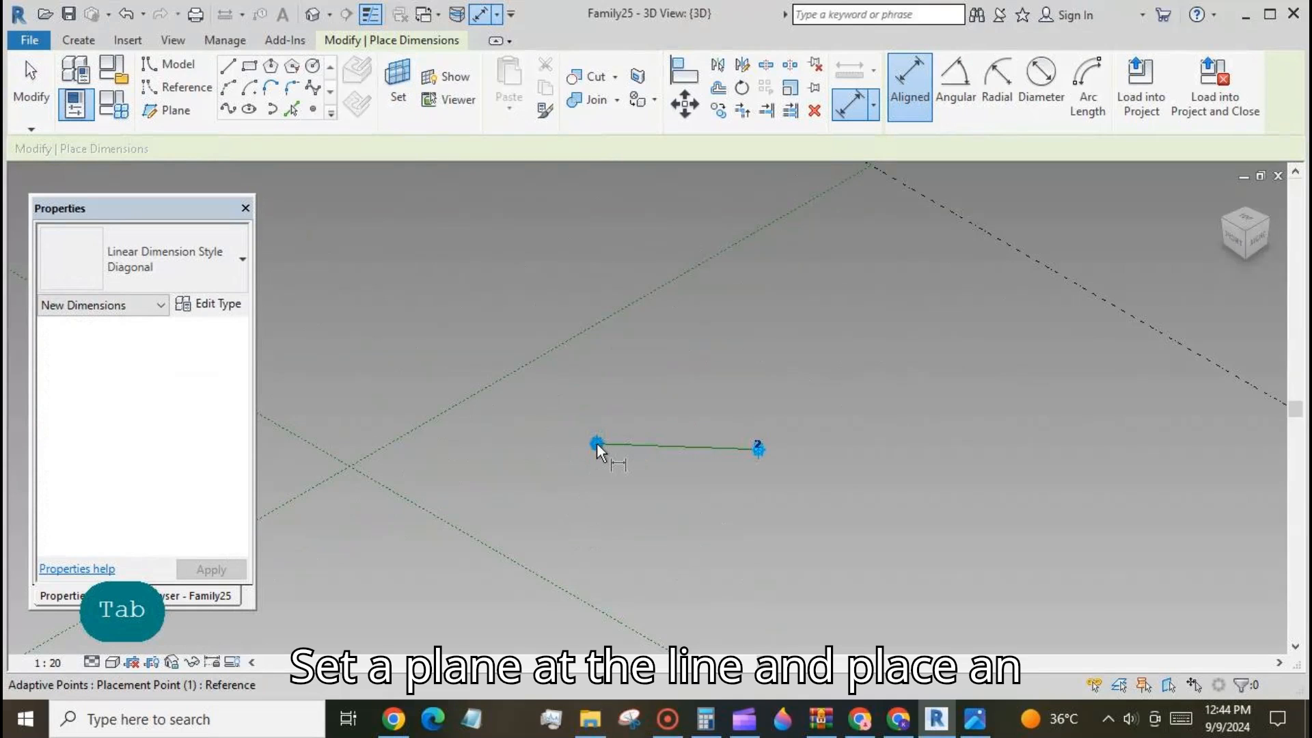
pyautogui.click(597, 443)
pyautogui.press('Tab')
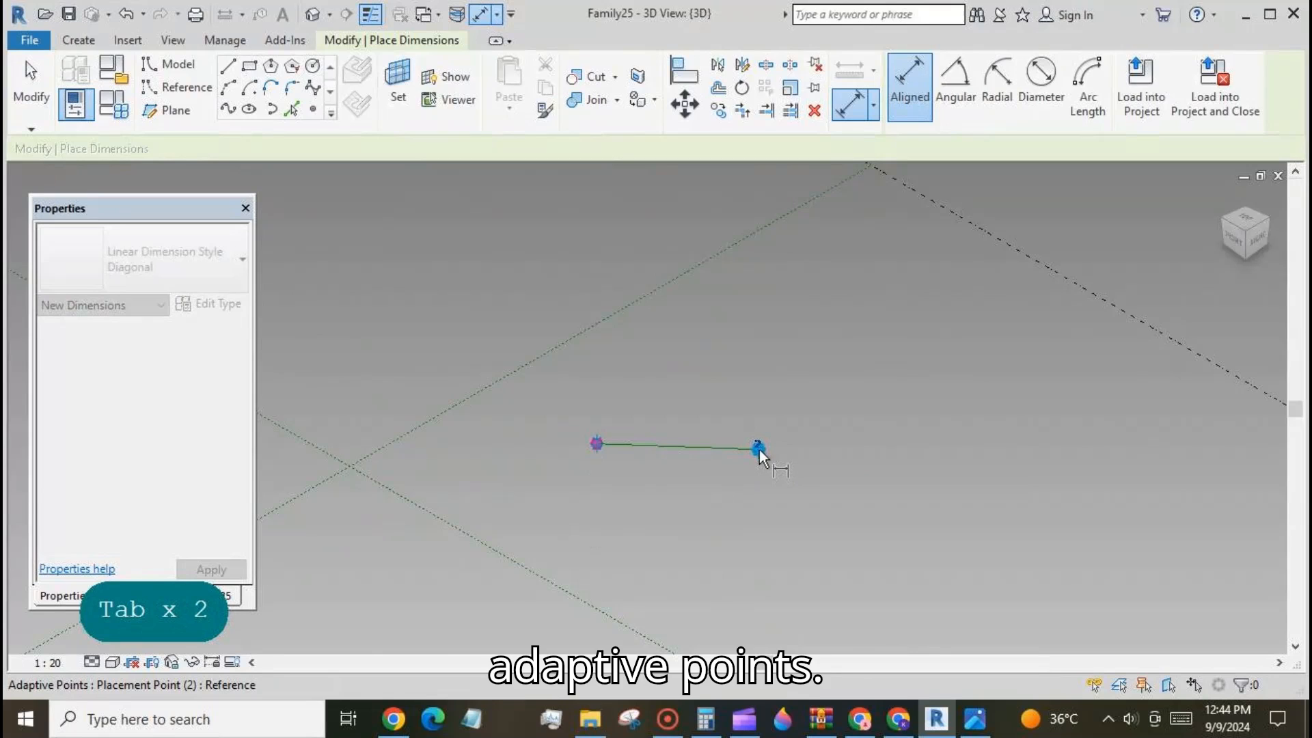
pyautogui.click(760, 448)
pyautogui.click(857, 491)
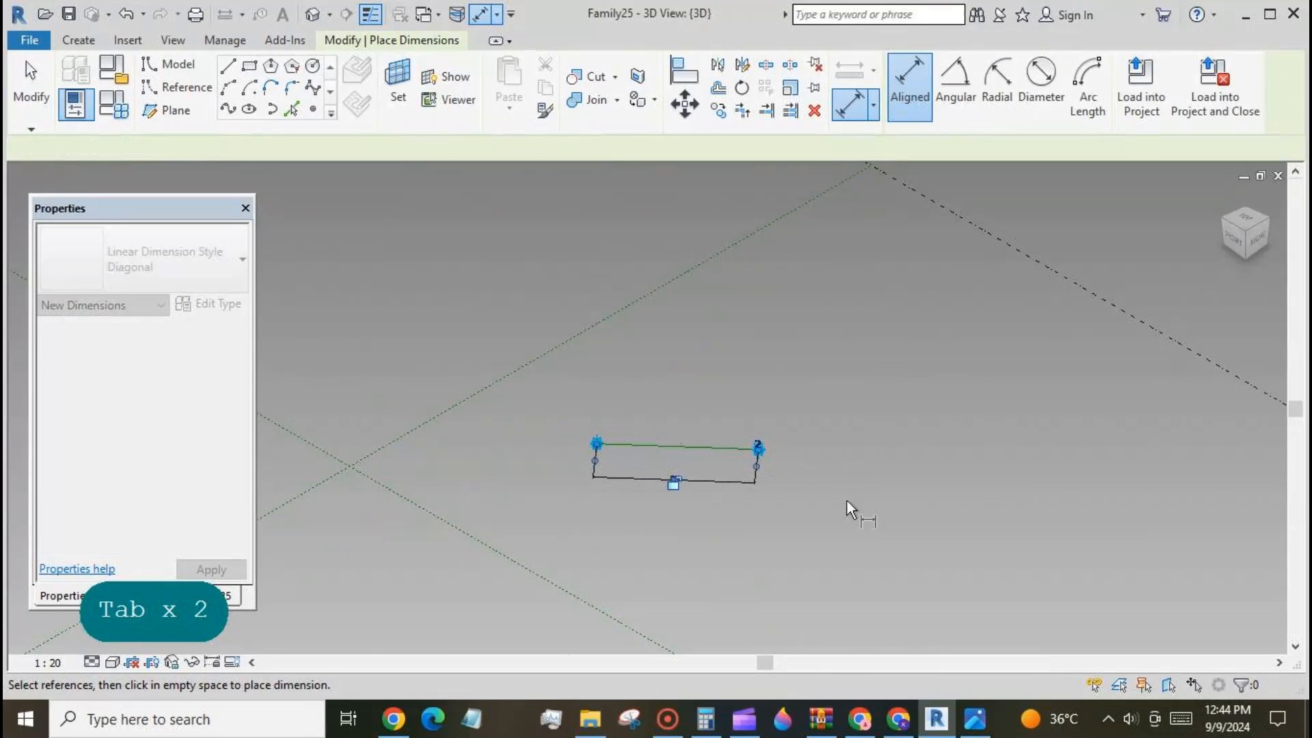
pyautogui.press('Escape')
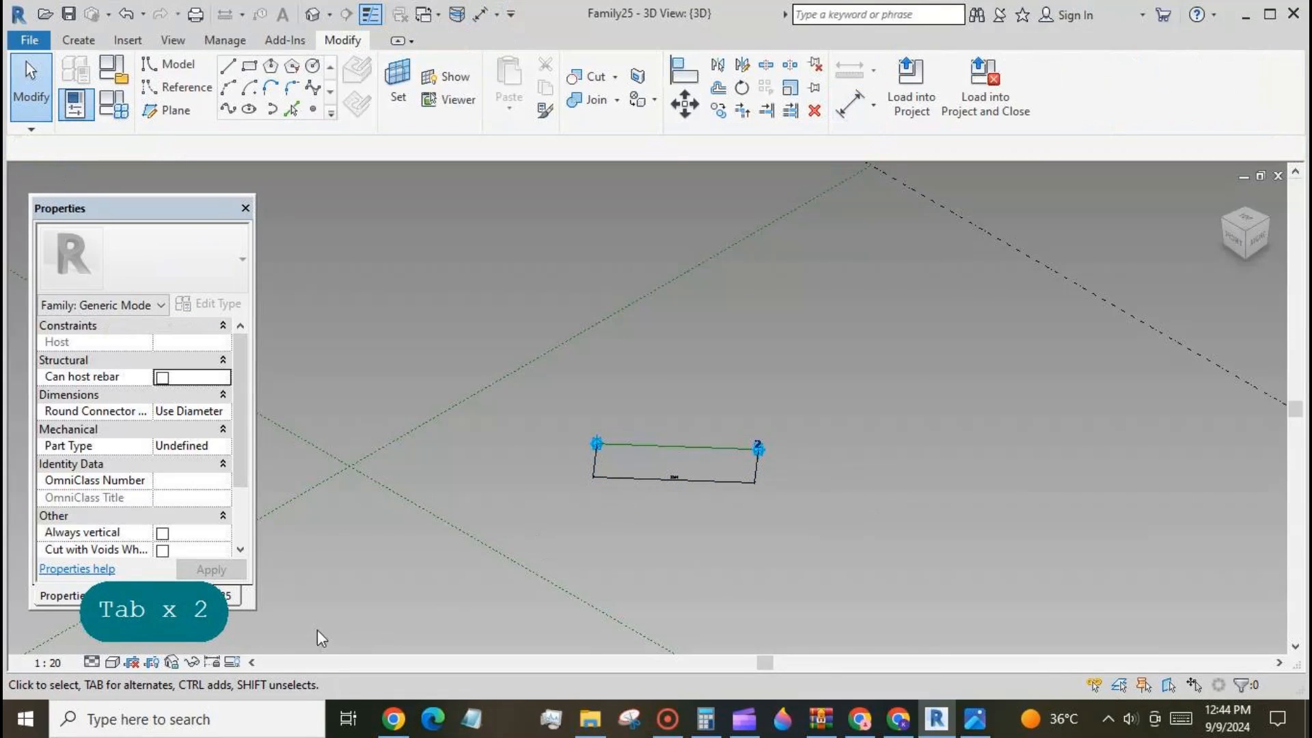
pyautogui.click(49, 662)
pyautogui.click(92, 516)
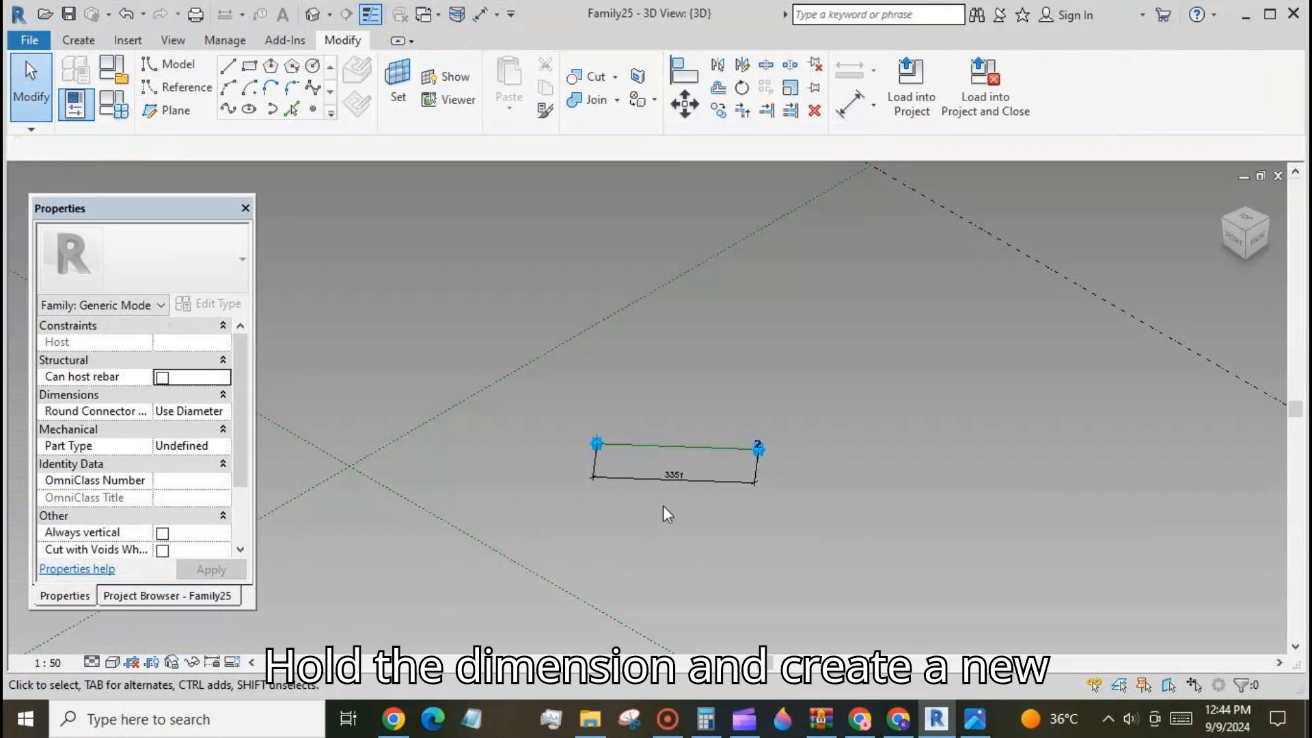
# - Label the dimension between the adaptive points with a new instance reporting parameter named "rep", grouped under Dimensions
pyautogui.scroll(2, 663, 506)
pyautogui.scroll(1, 663, 502)
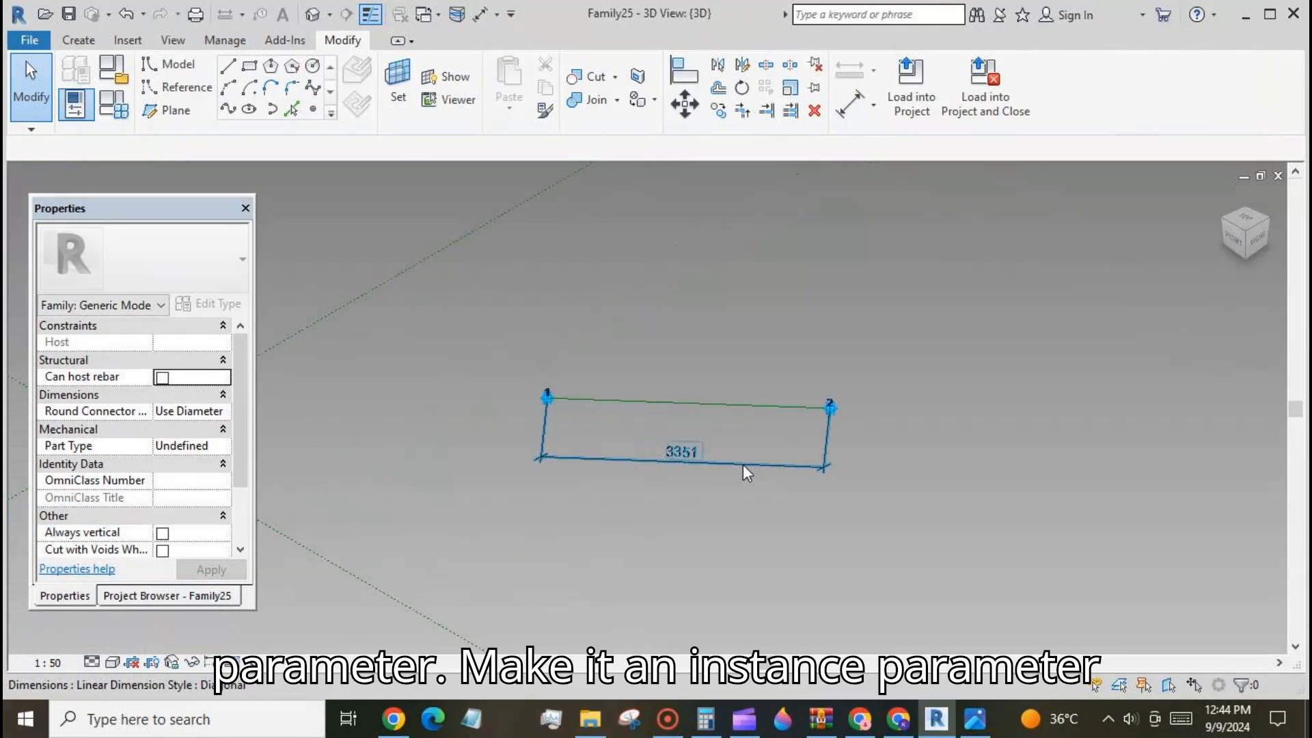
pyautogui.click(743, 464)
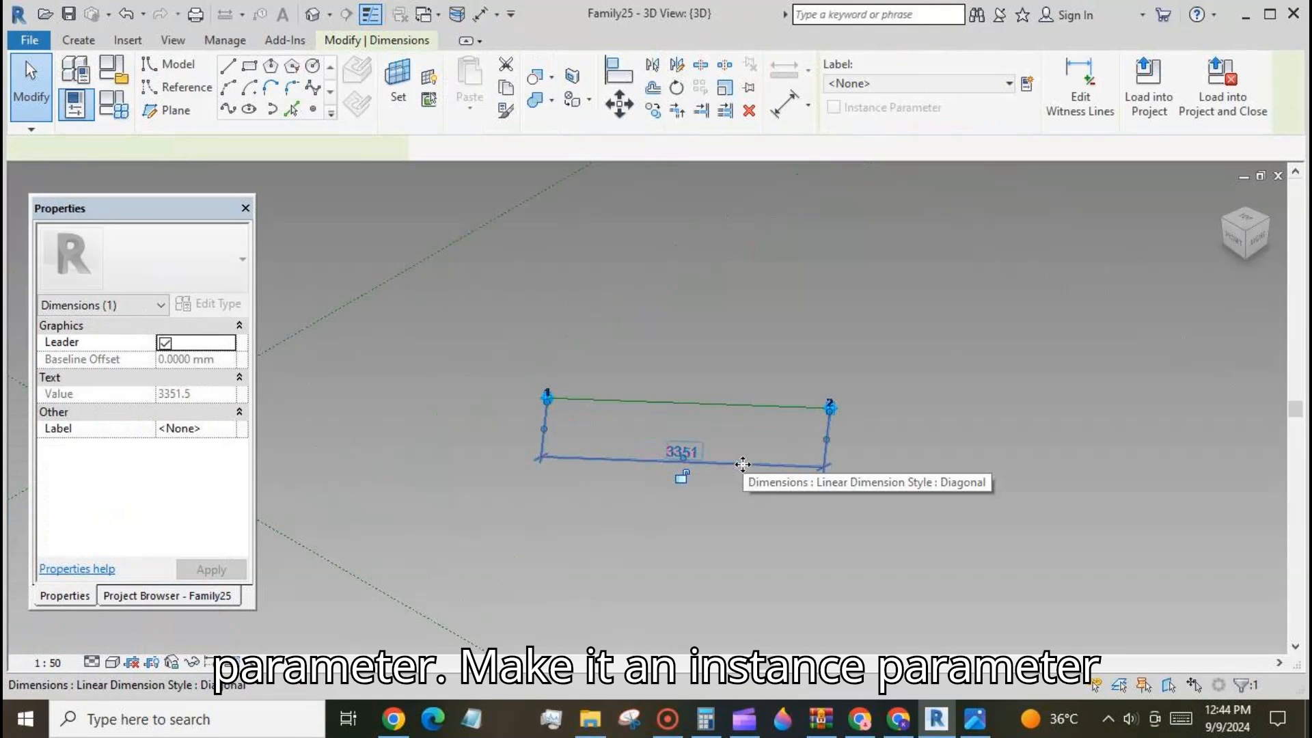
pyautogui.click(1026, 85)
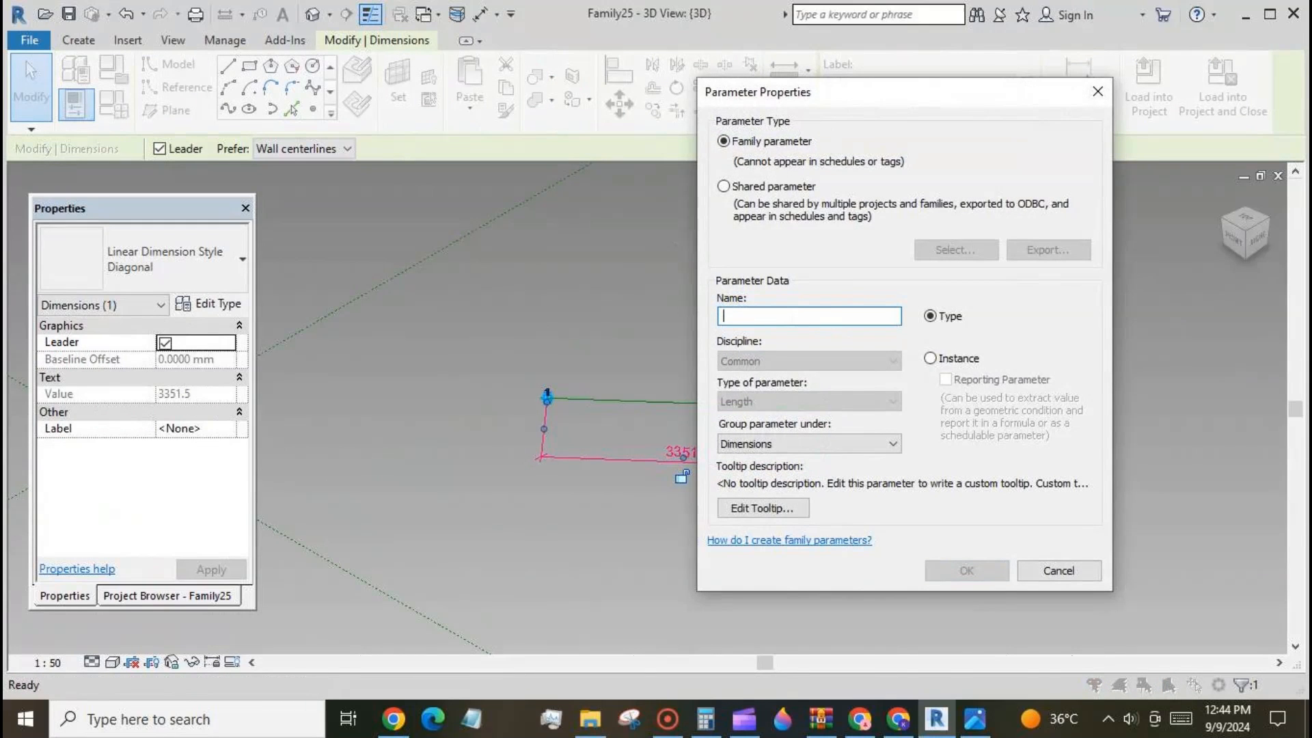
pyautogui.write('re')
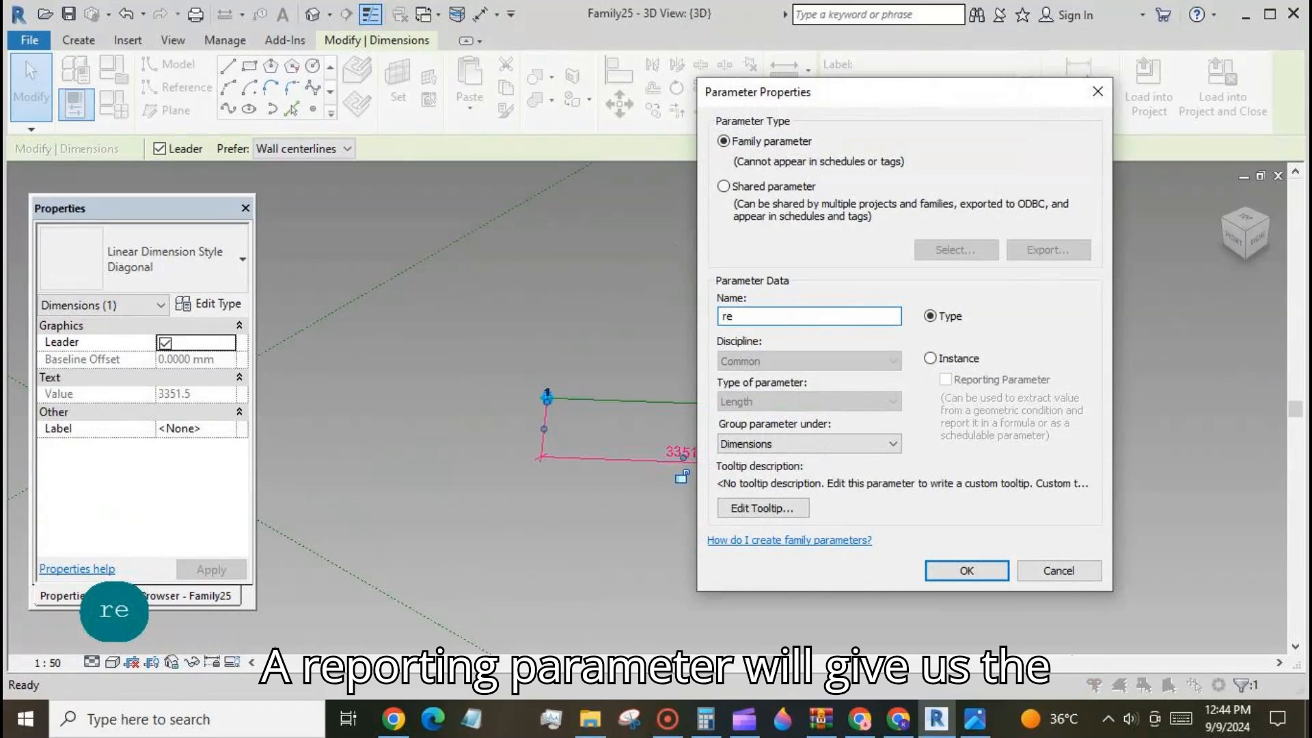
pyautogui.write('p')
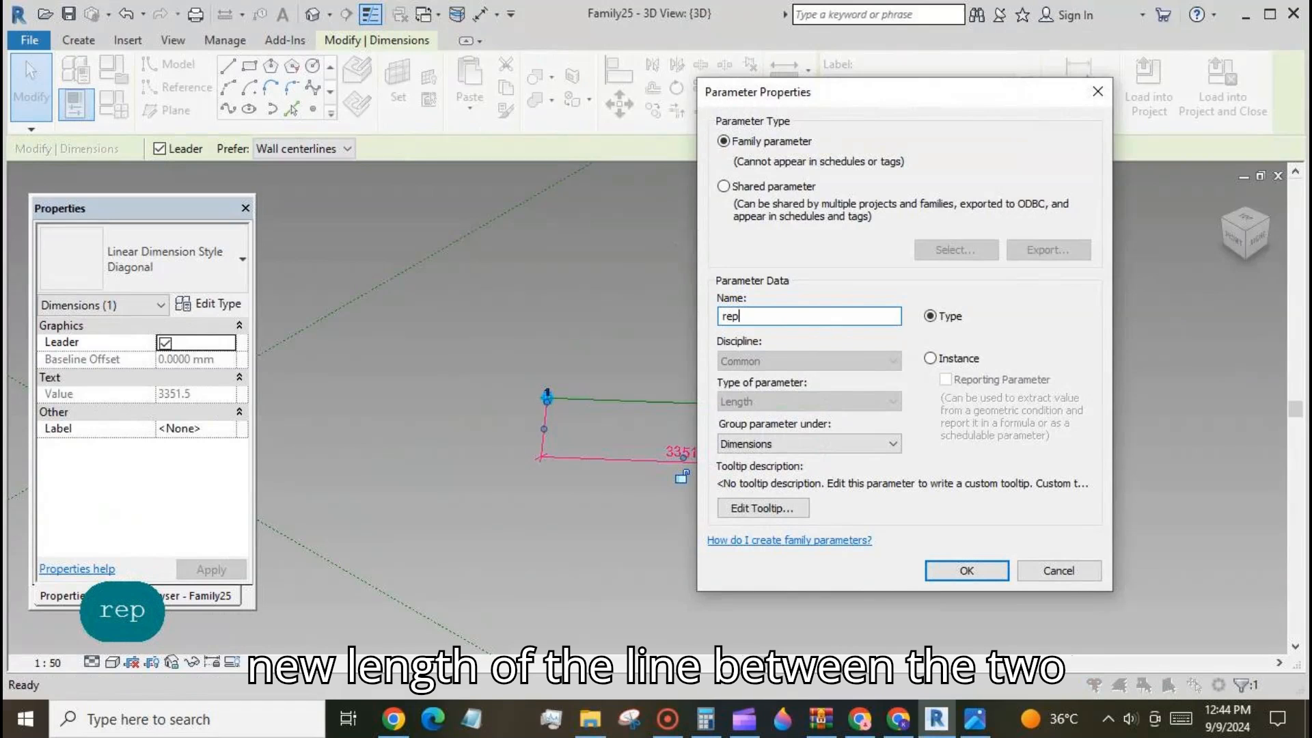
pyautogui.click(929, 358)
pyautogui.click(947, 379)
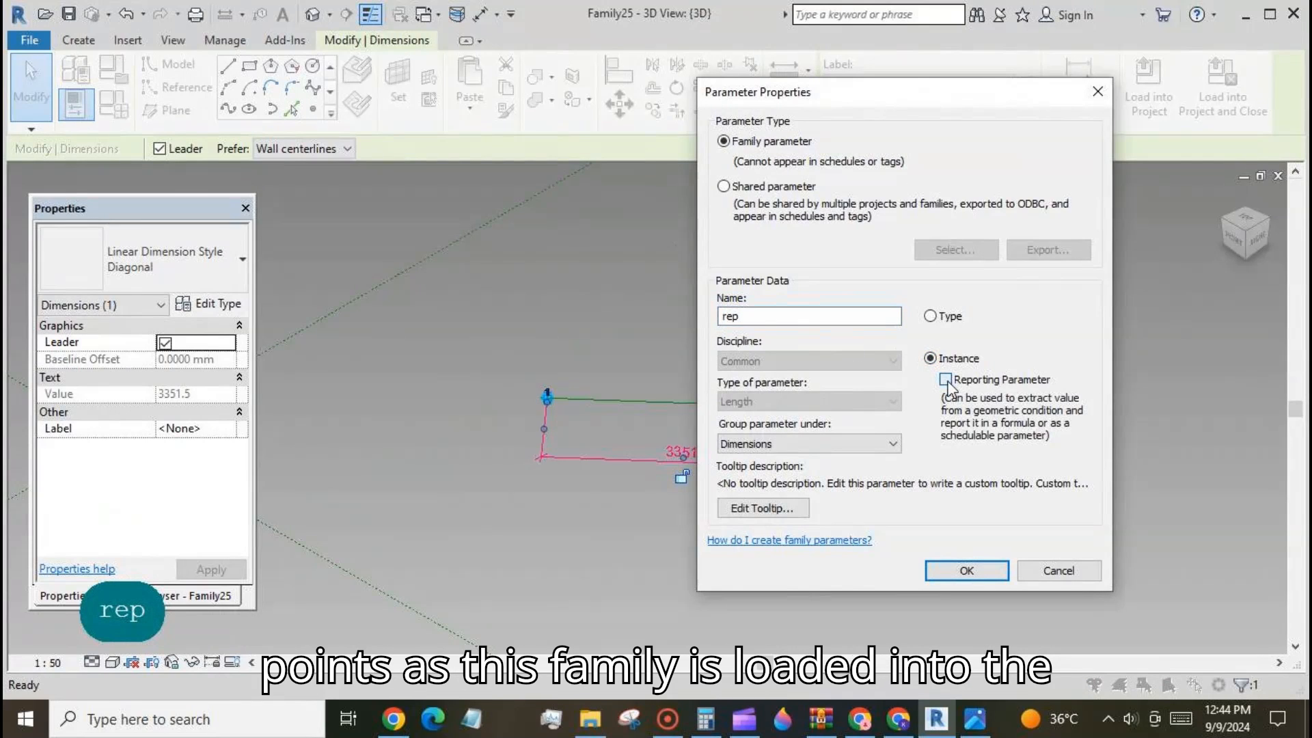
pyautogui.click(966, 571)
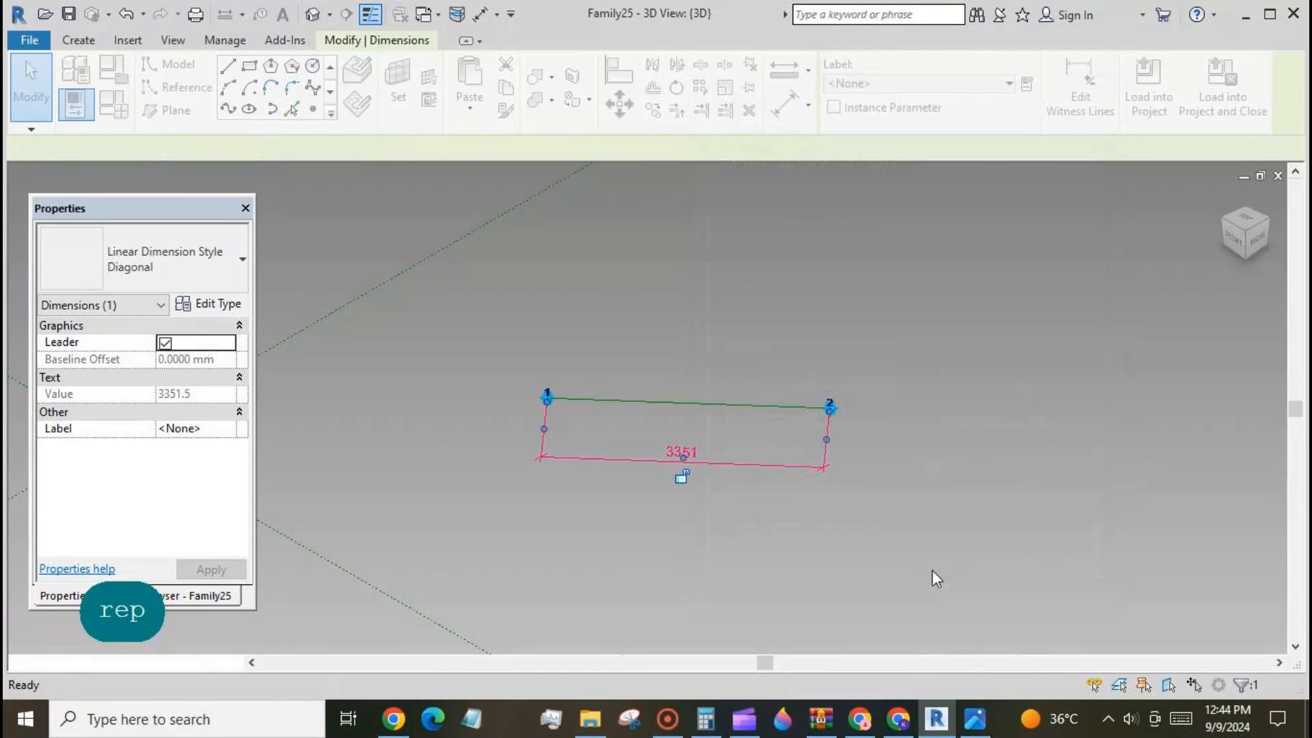
pyautogui.click(794, 553)
# - Place a reference point at the midpoint of the reference line
pyautogui.click(312, 110)
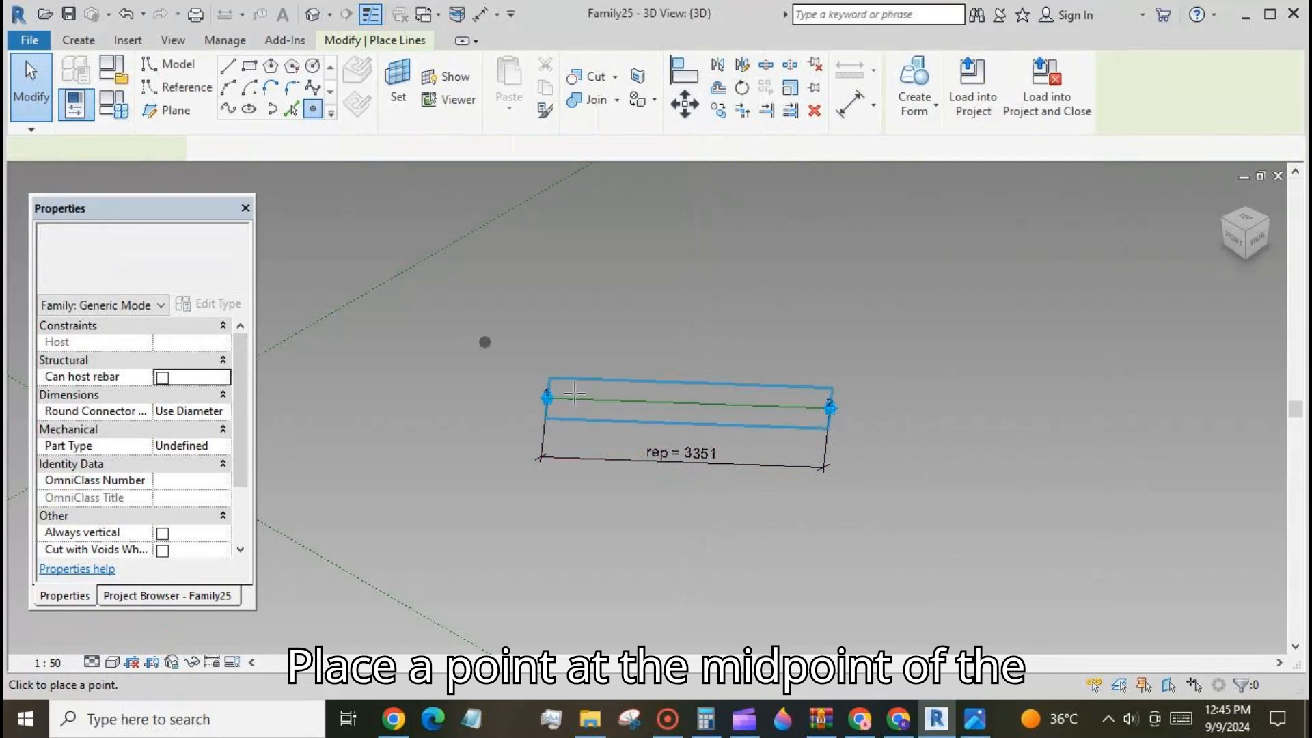
pyautogui.click(688, 405)
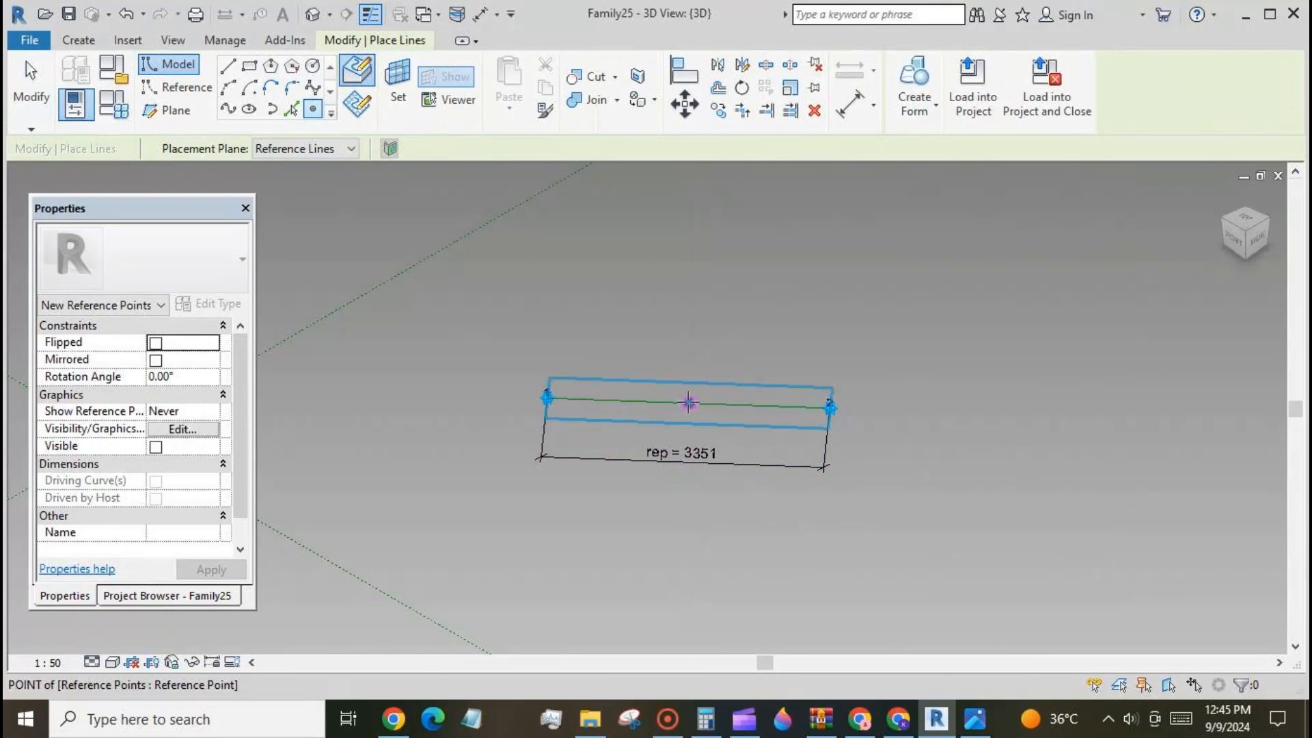
pyautogui.press('Escape')
pyautogui.press('Escape')
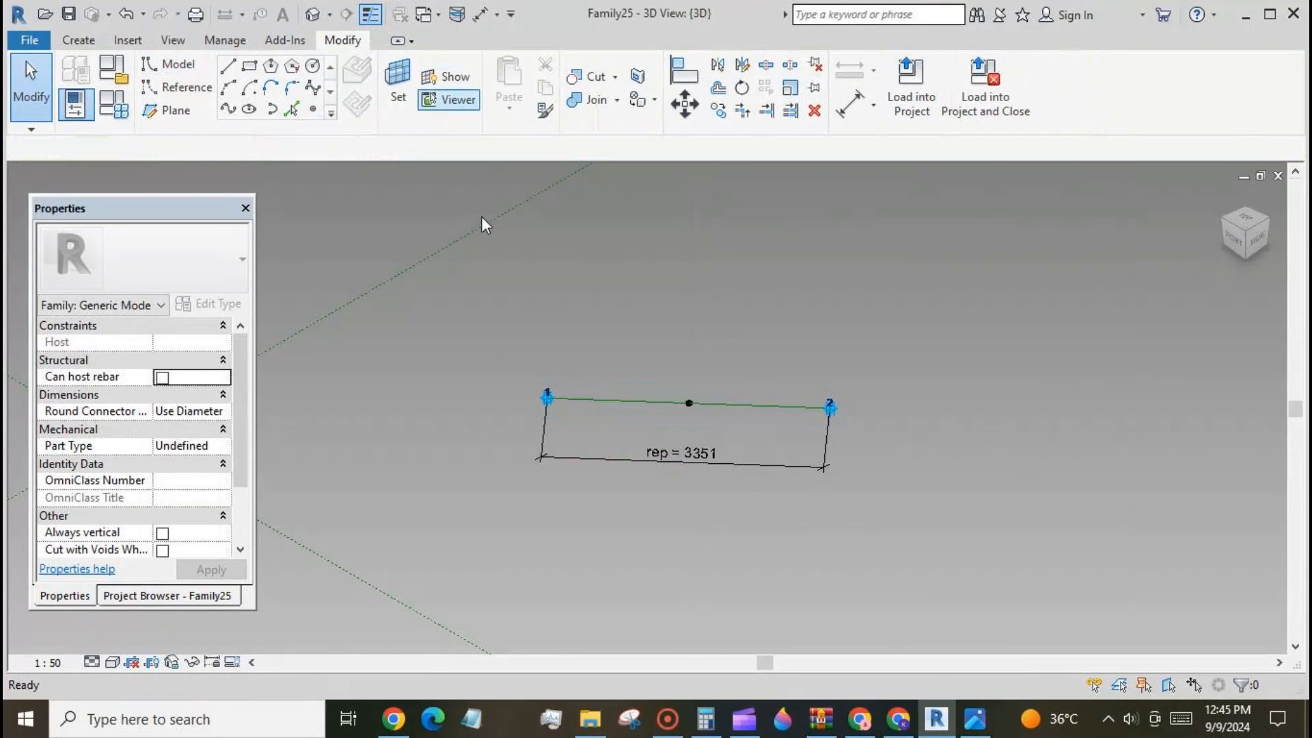
# - Display the work plane and set it to the horizontal plane of the midpoint reference point
pyautogui.click(447, 77)
pyautogui.click(448, 77)
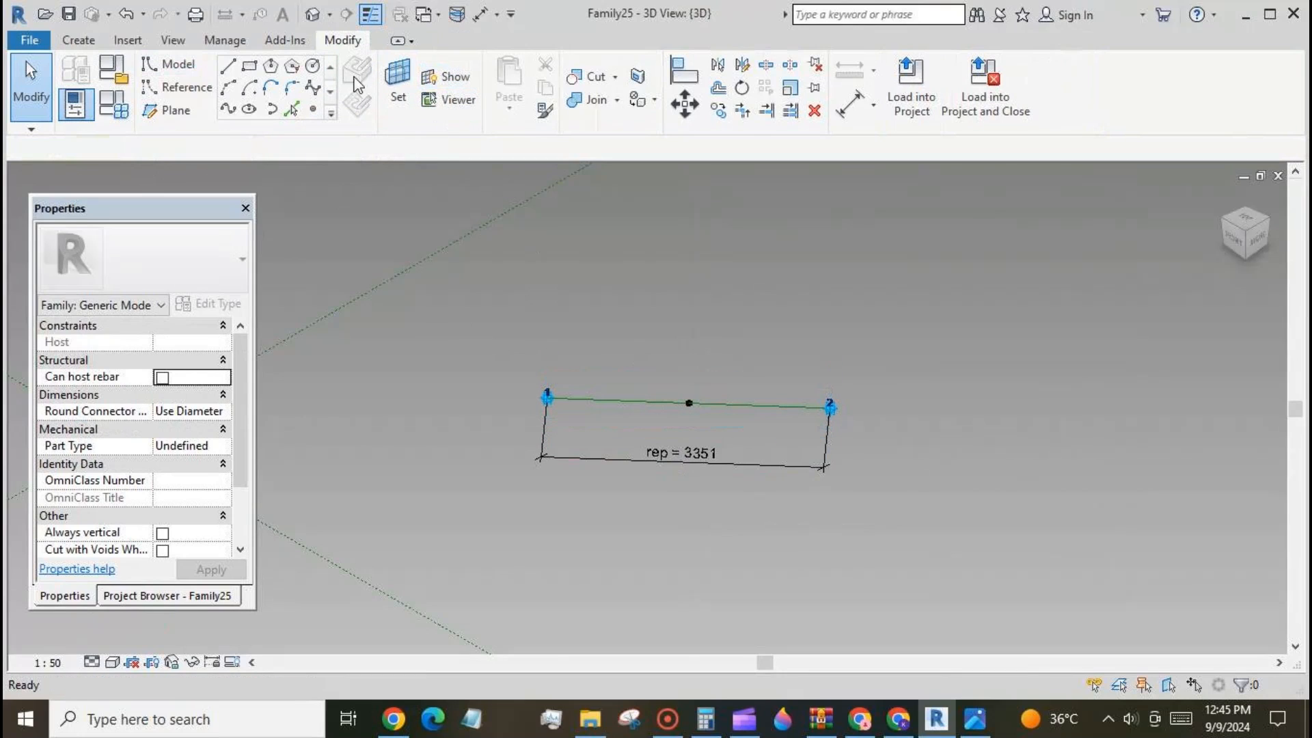
pyautogui.click(398, 82)
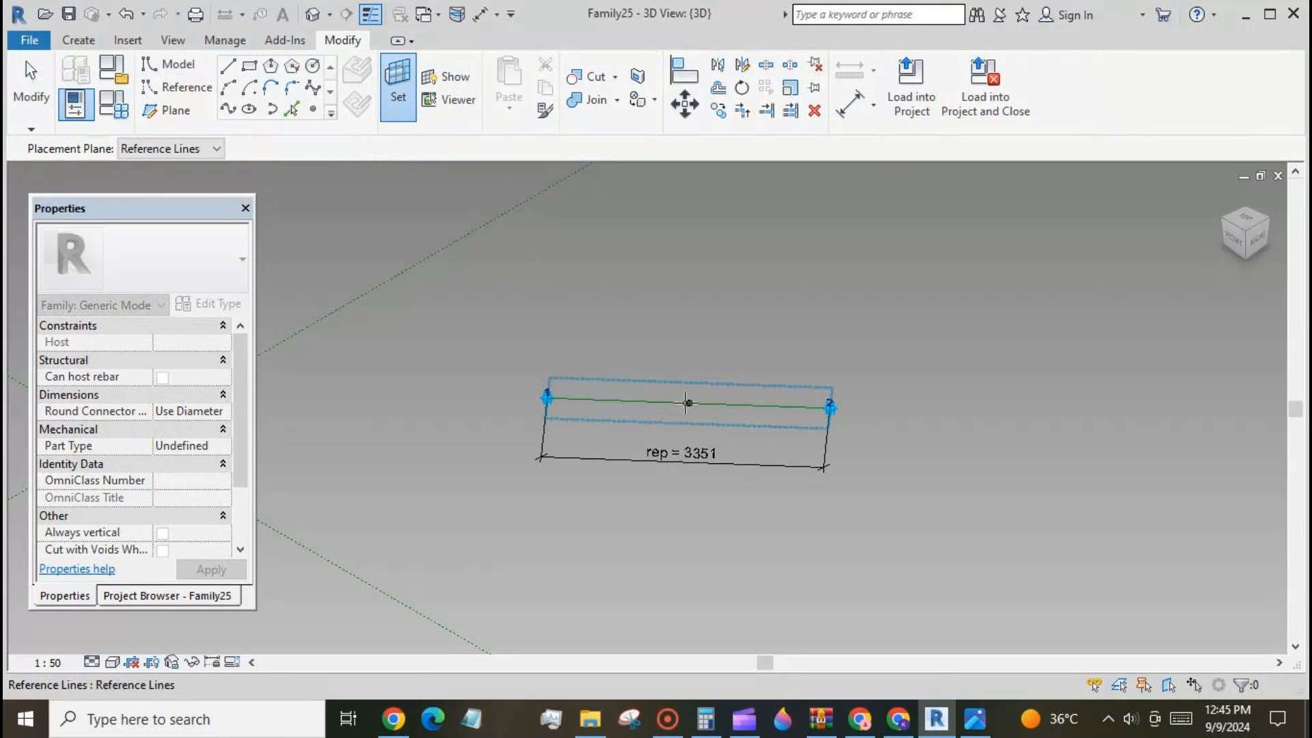
pyautogui.press('Tab')
pyautogui.press('Tab')
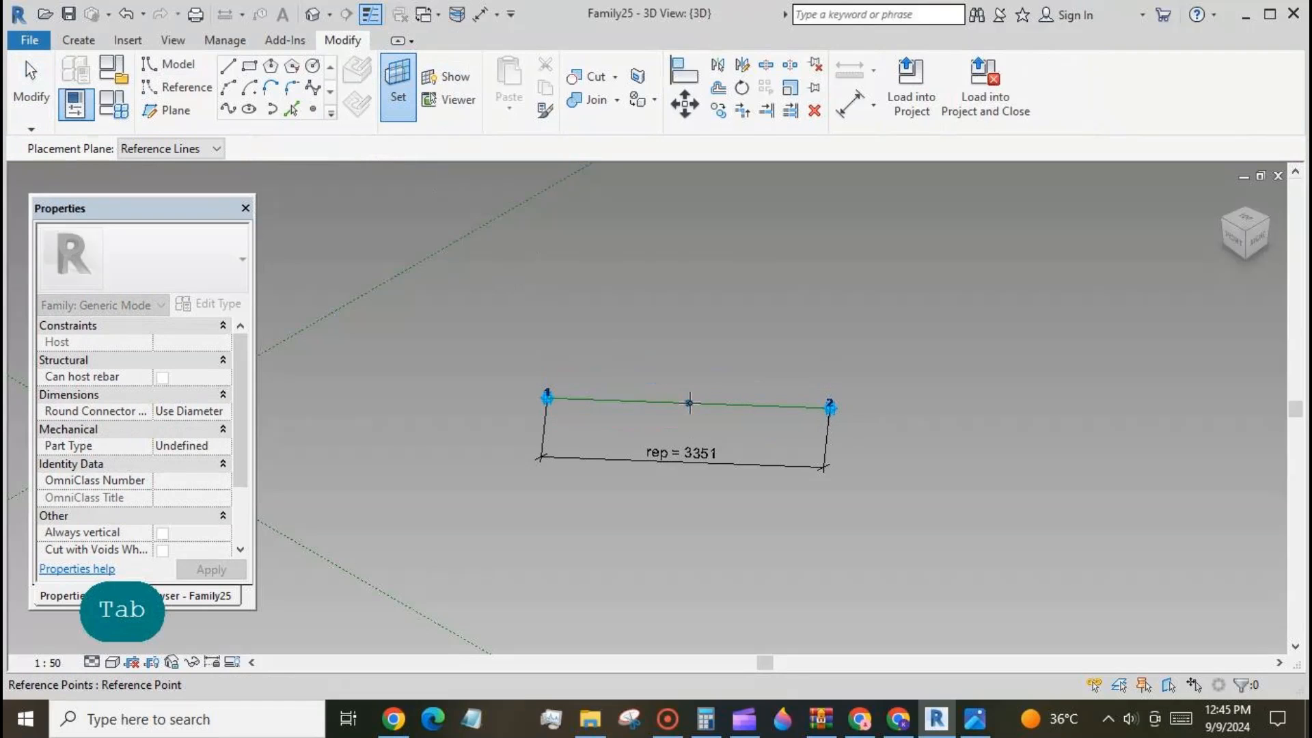
pyautogui.click(690, 403)
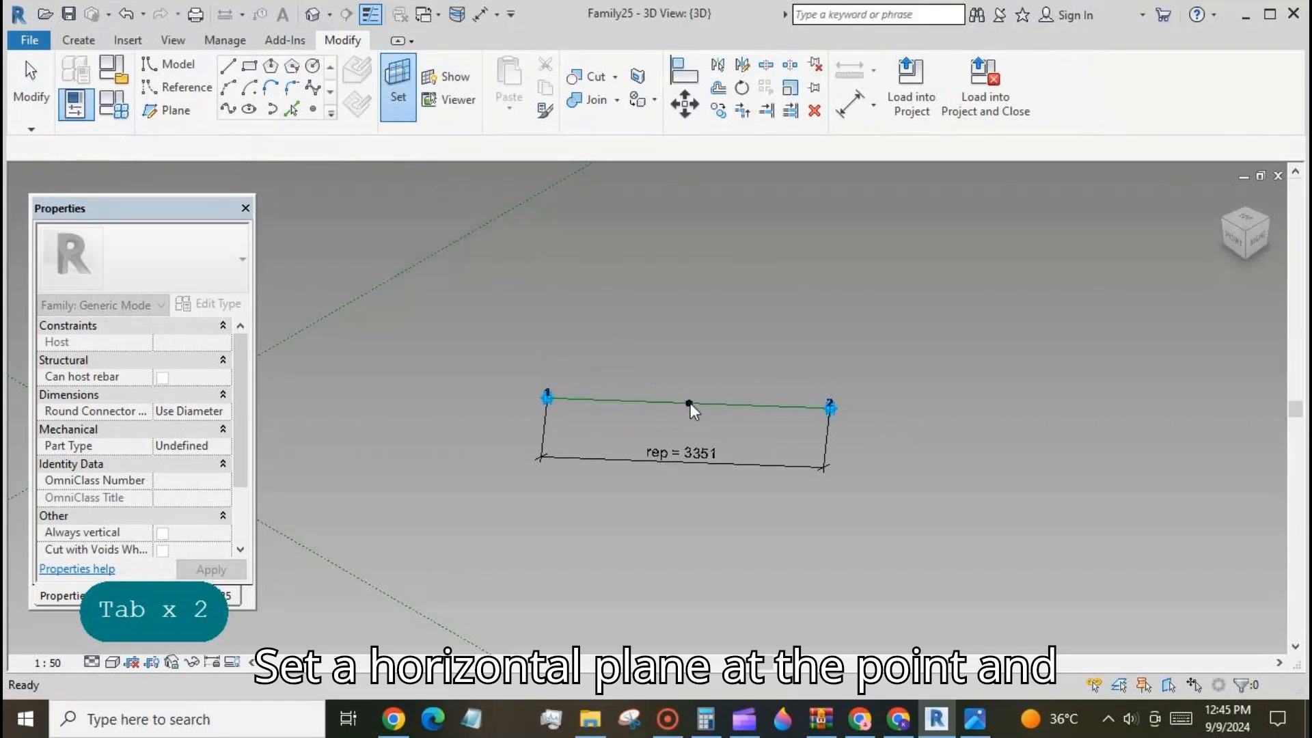
pyautogui.click(448, 77)
pyautogui.scroll(-1, 735, 403)
pyautogui.scroll(-4, 783, 457)
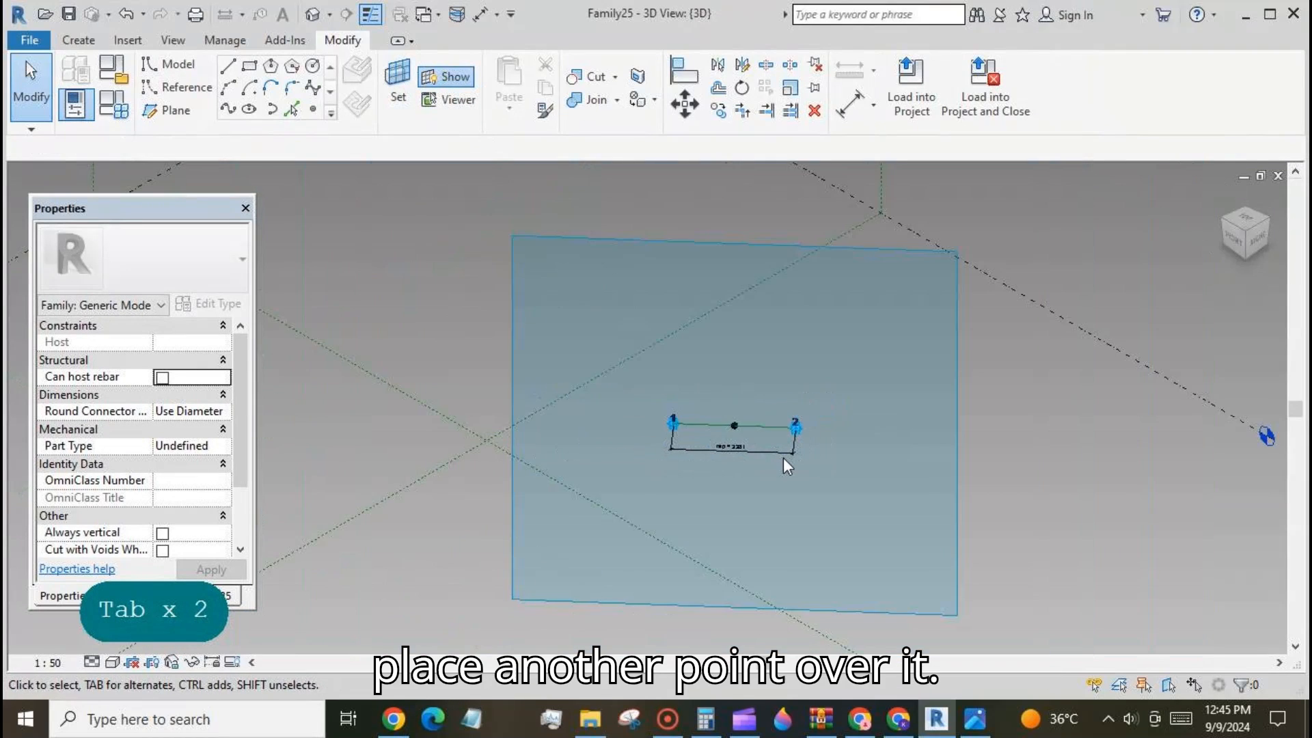
pyautogui.click(397, 86)
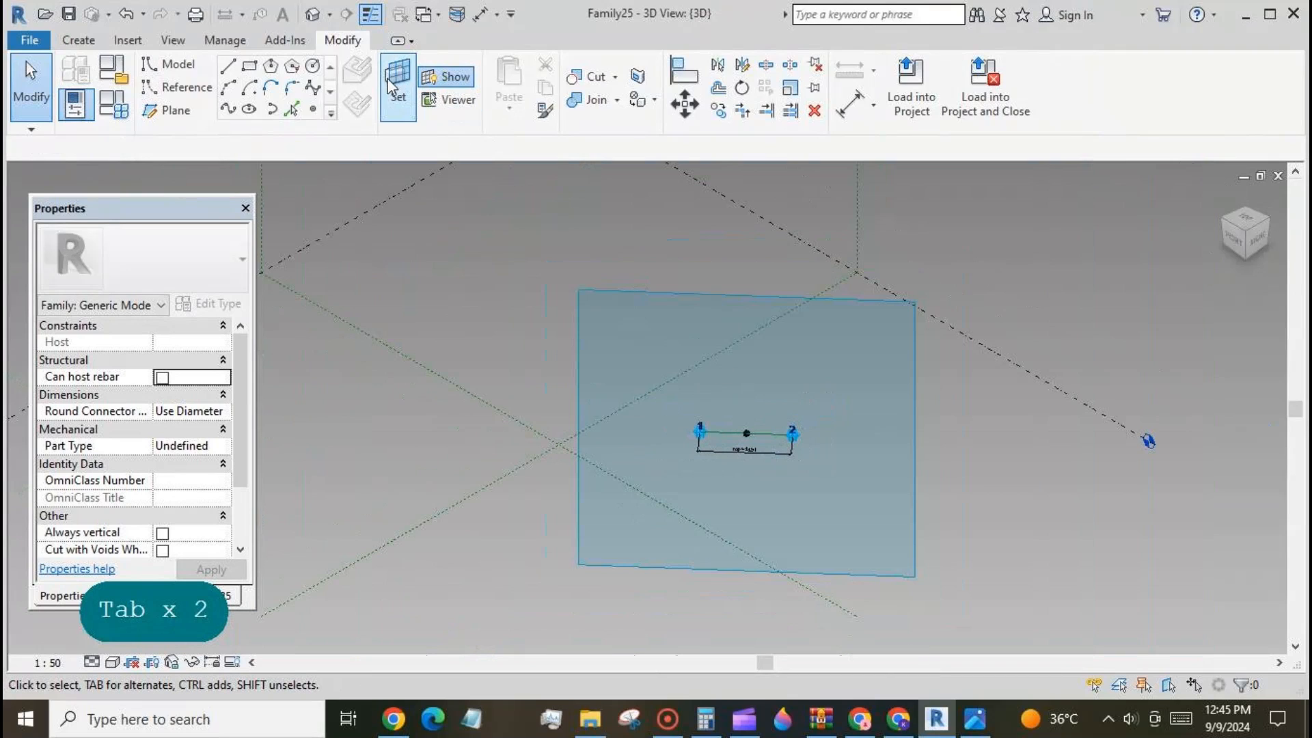
pyautogui.click(746, 432)
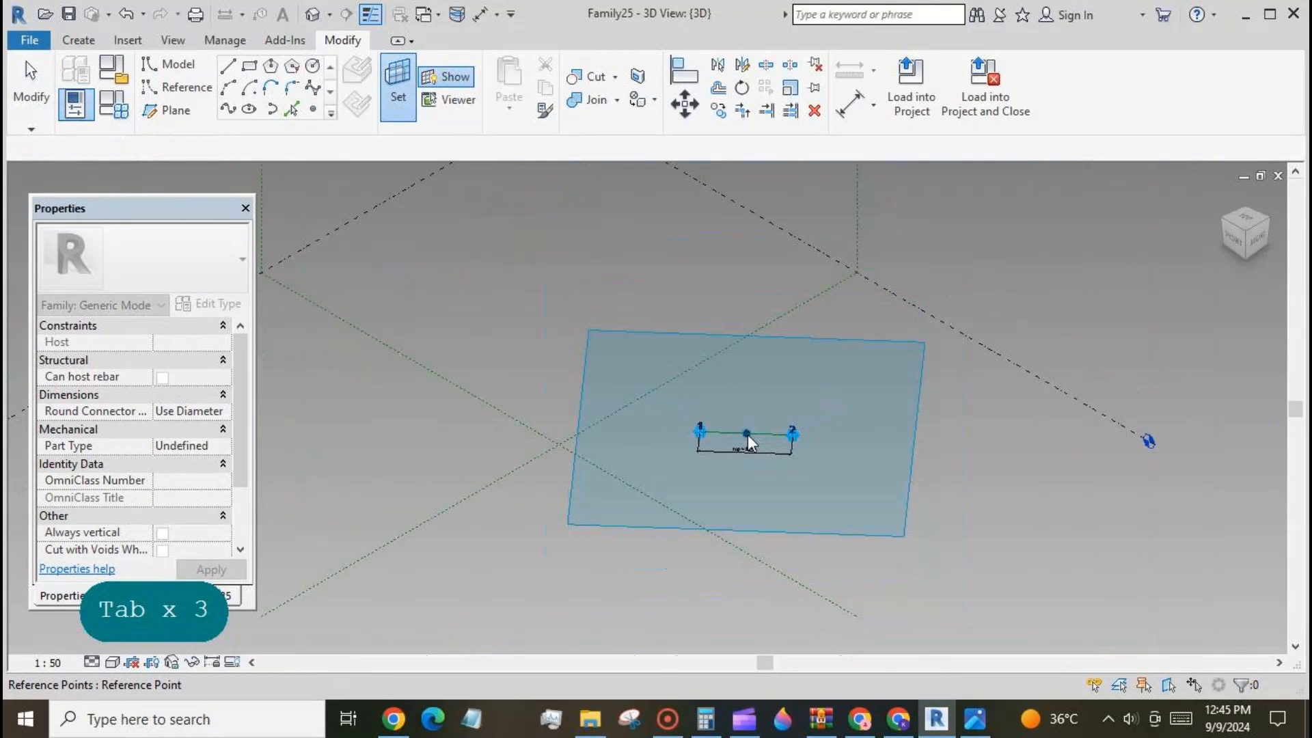
# - Place a second reference point directly over the midpoint on its horizontal plane, and hide the work plane display
pyautogui.click(312, 111)
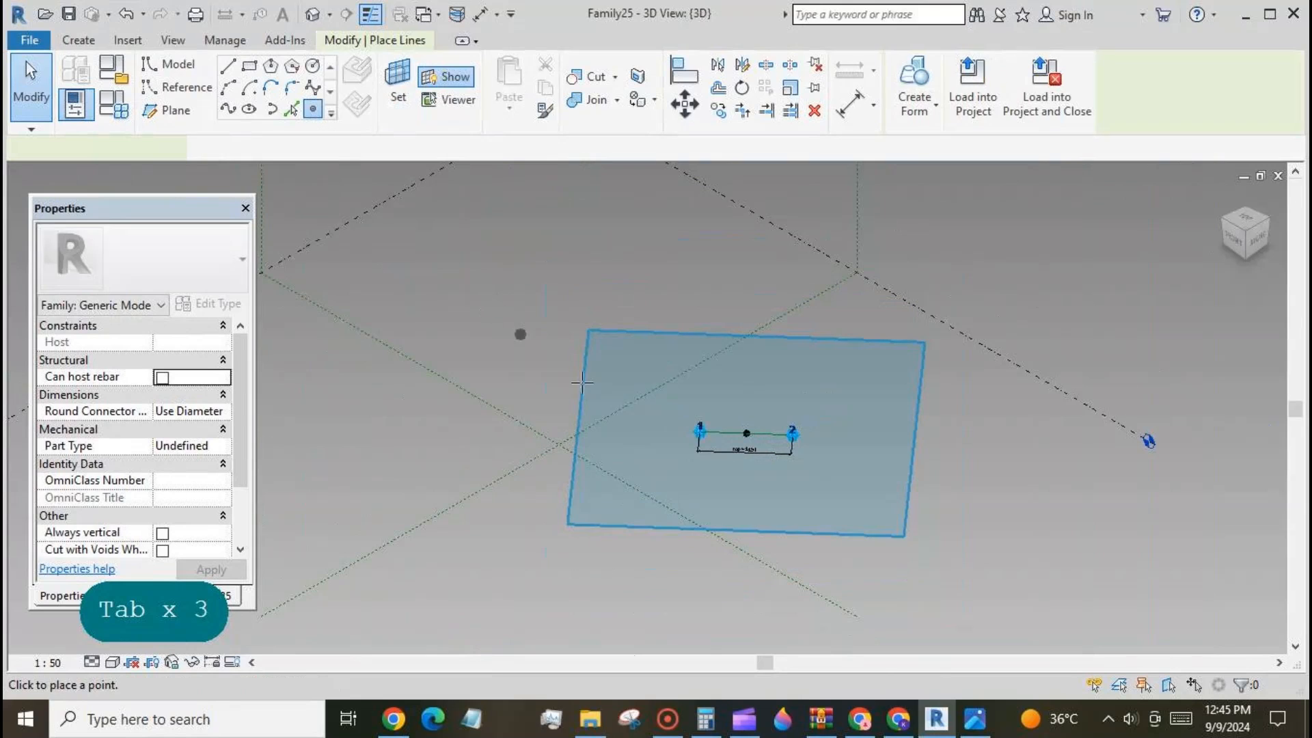
pyautogui.click(747, 433)
pyautogui.click(747, 430)
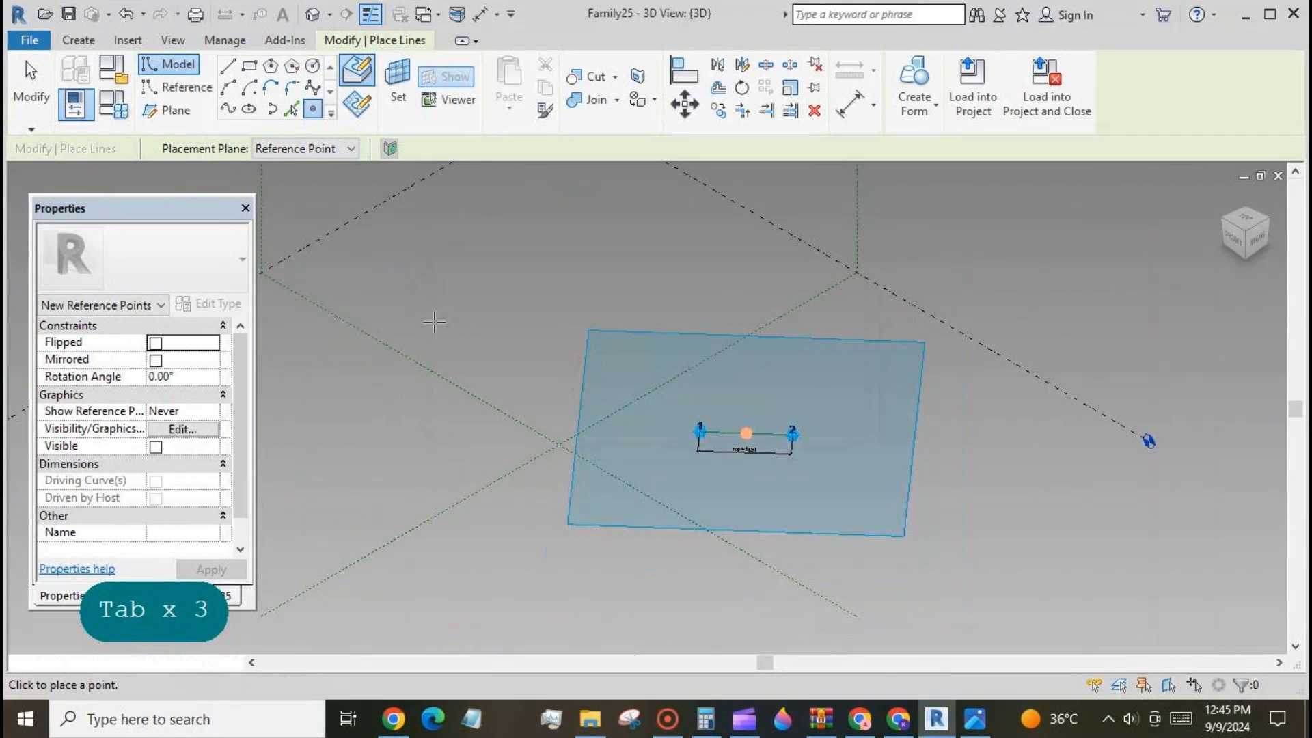
pyautogui.press('Escape')
pyautogui.press('Escape')
pyautogui.click(454, 80)
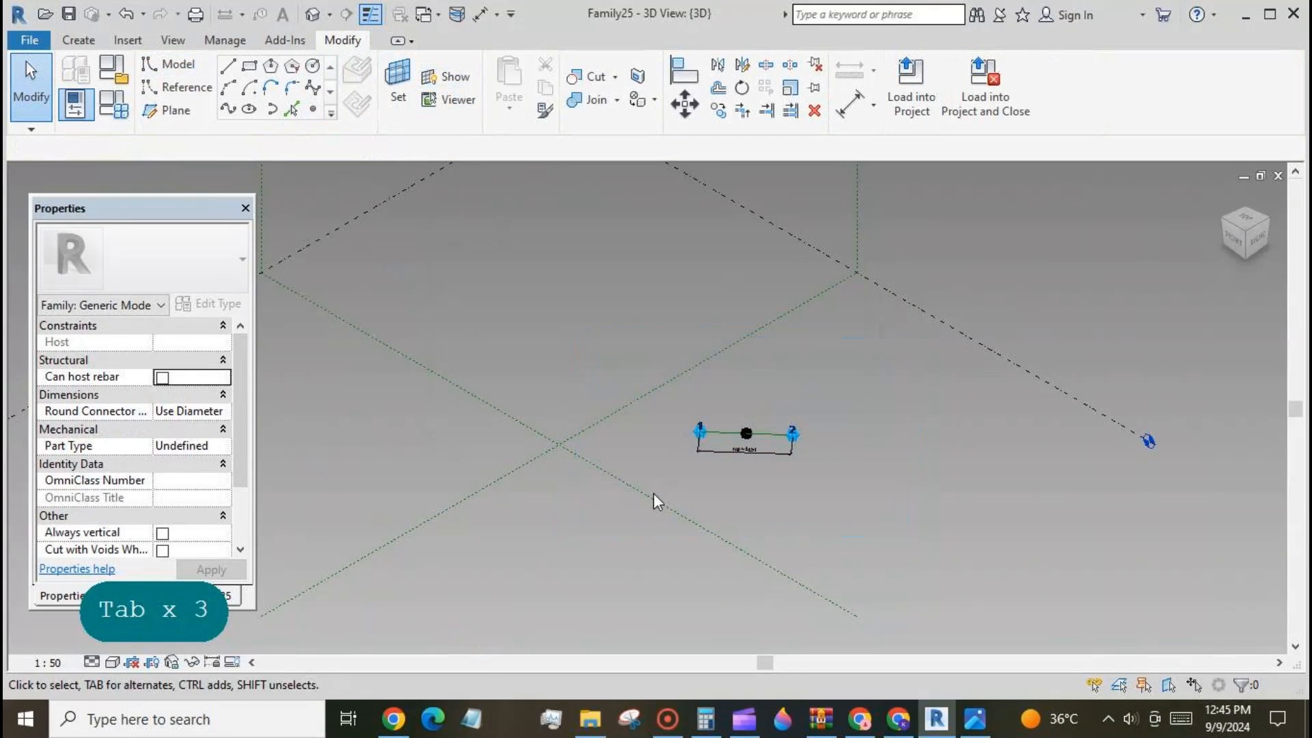
# - Associate the second reference point's offset with a new instance family parameter named "offset" under Dimensions
pyautogui.click(747, 435)
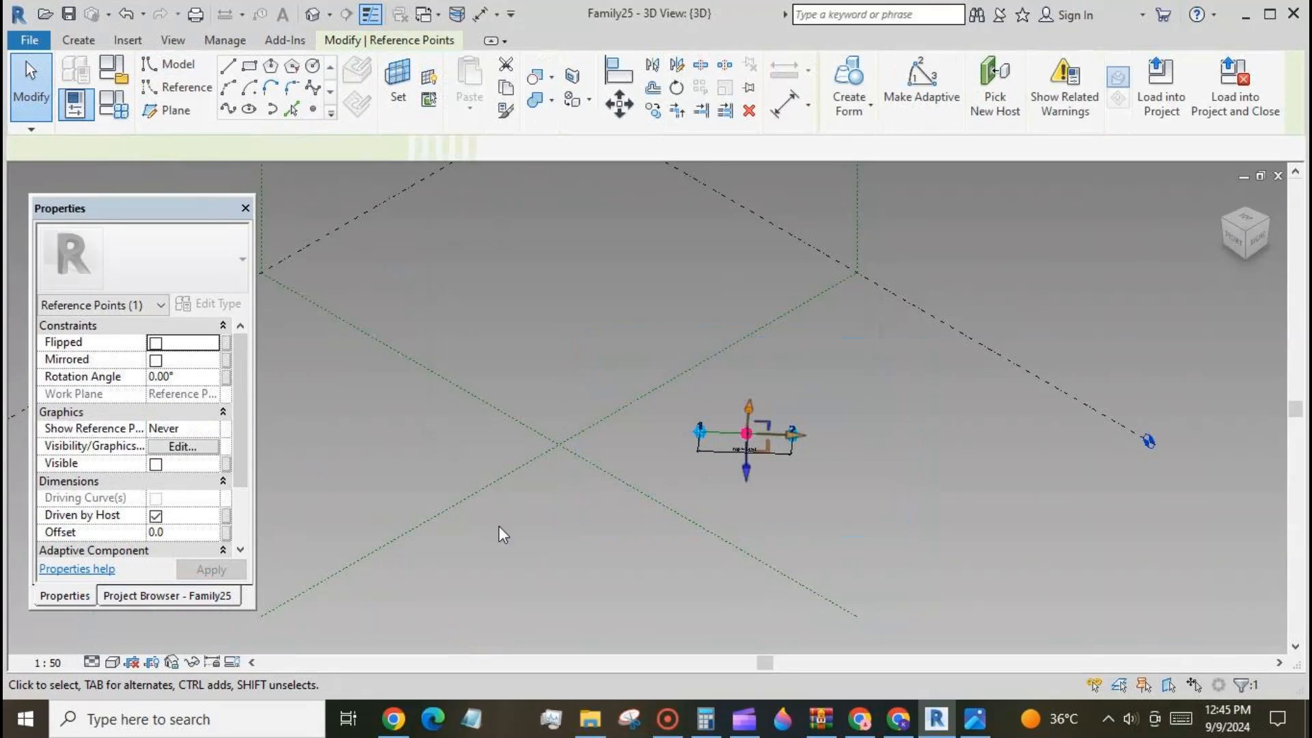
pyautogui.click(226, 532)
pyautogui.click(200, 550)
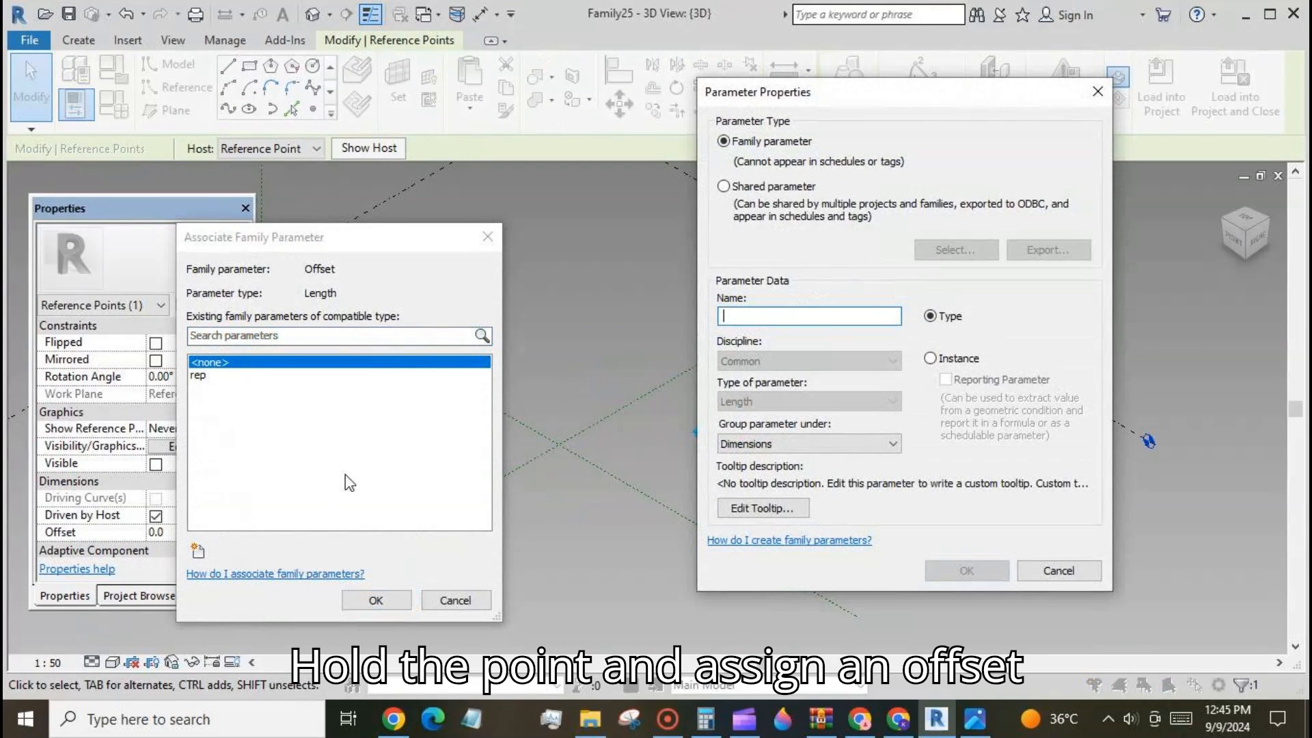
pyautogui.write('offset')
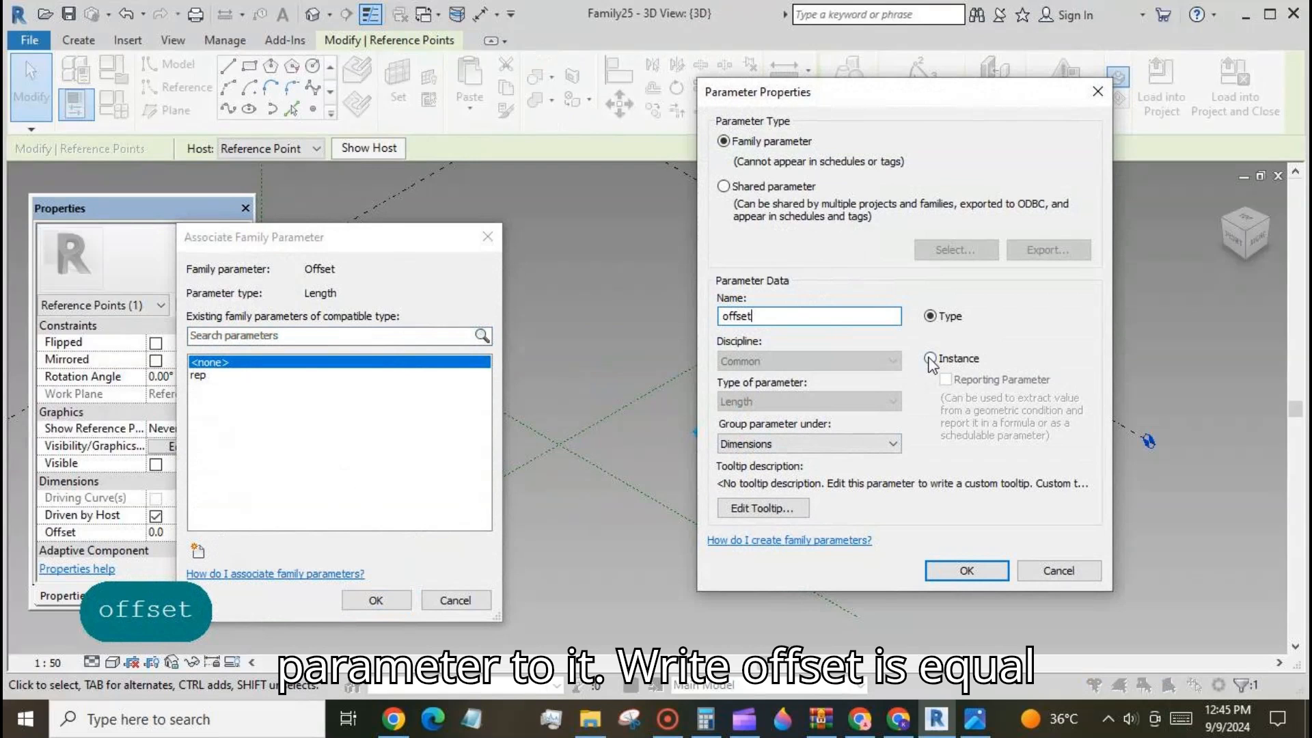
pyautogui.click(930, 358)
pyautogui.click(966, 571)
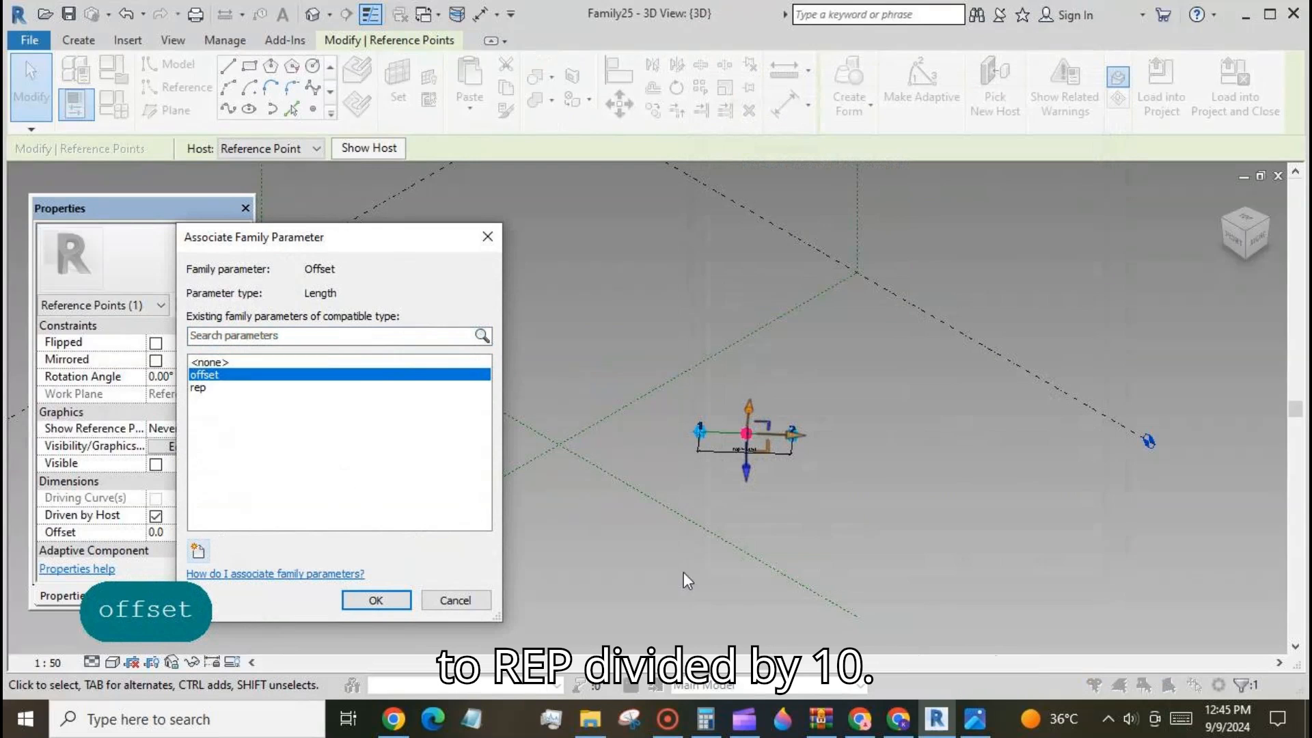
pyautogui.click(376, 600)
pyautogui.click(618, 584)
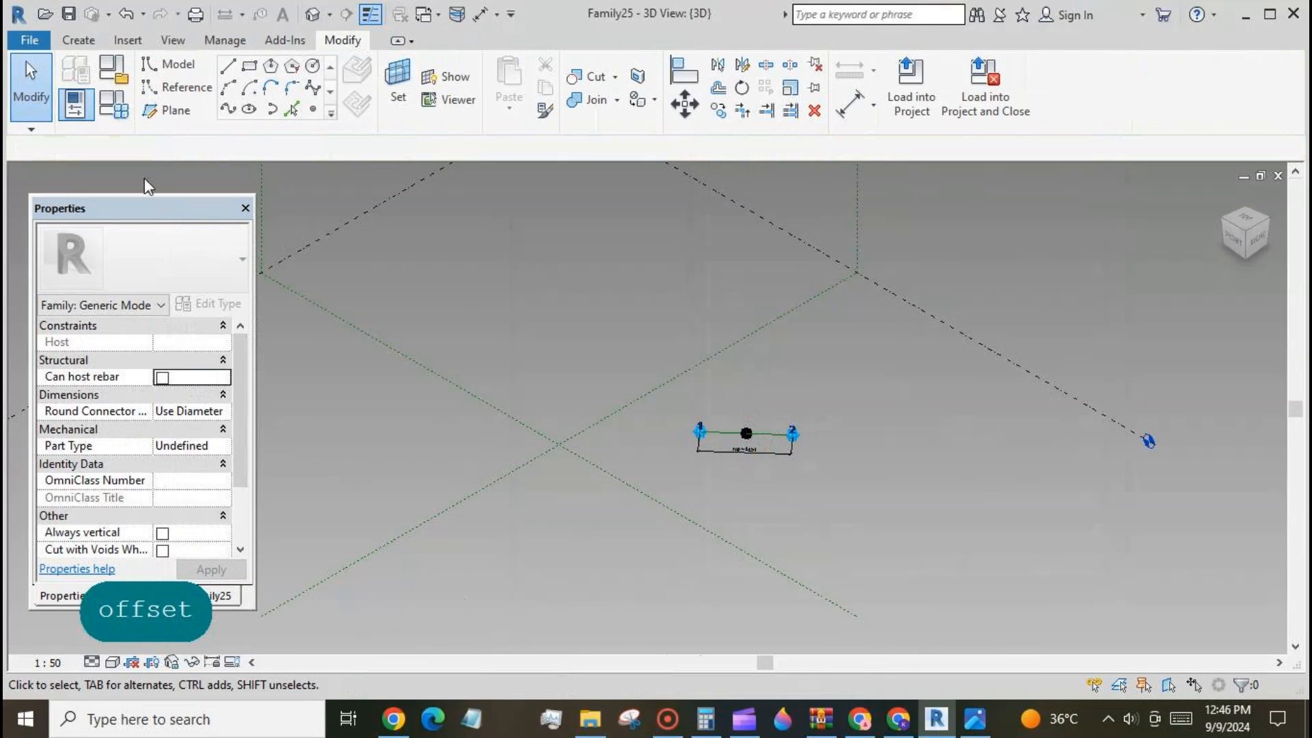
# - Set the formula of the "offset" parameter to rep/10 in the family types
pyautogui.click(120, 115)
pyautogui.click(336, 233)
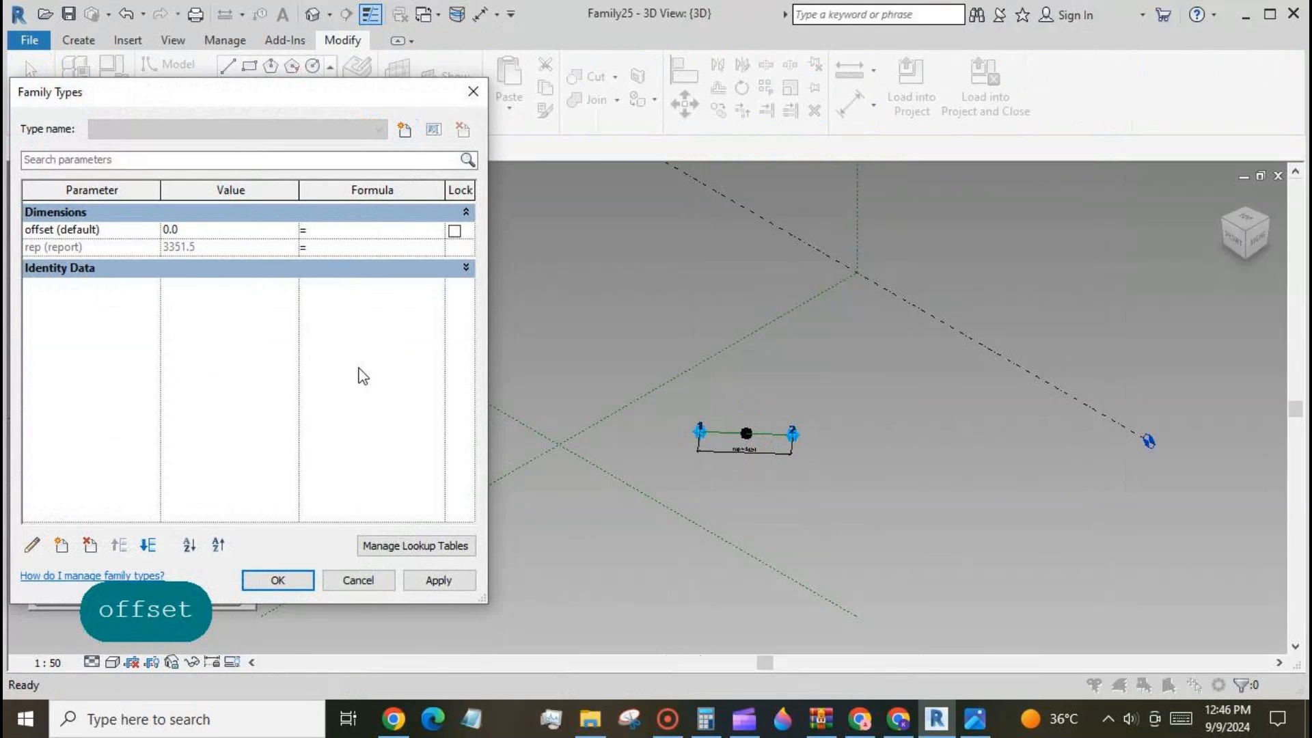
pyautogui.write('re')
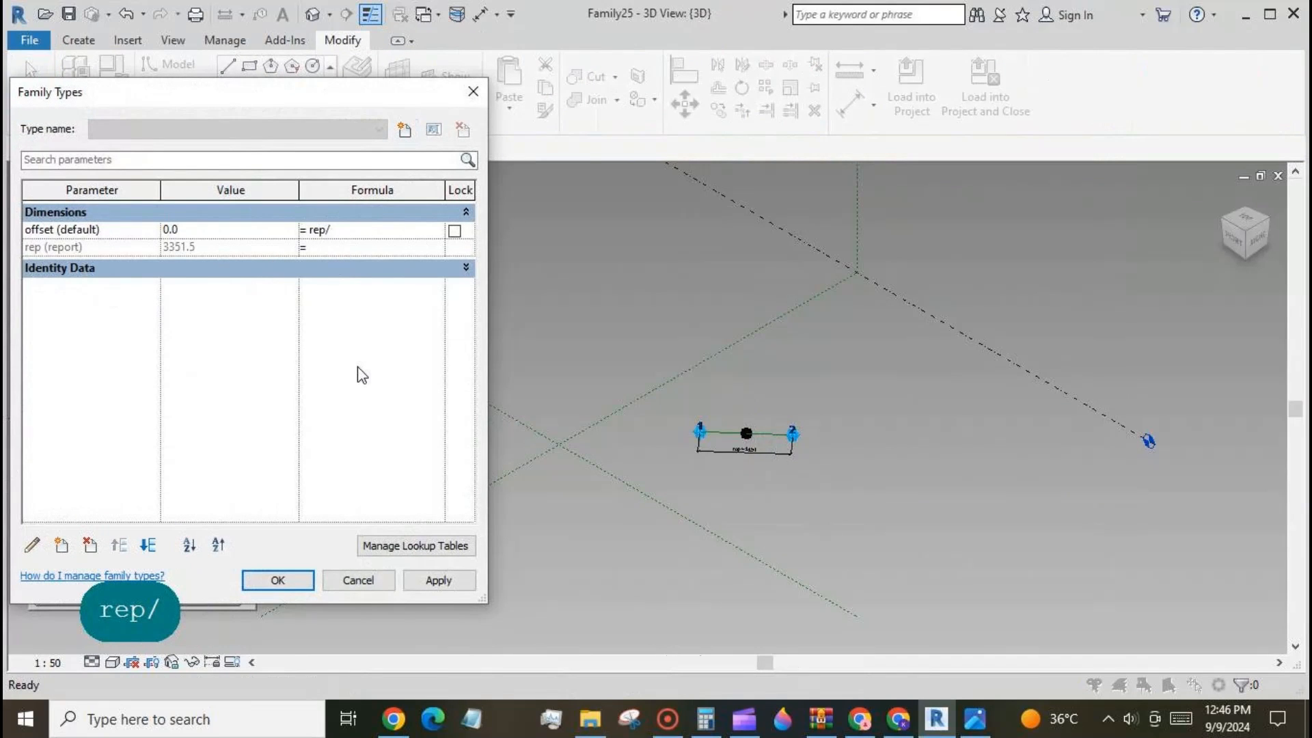
pyautogui.write('p/10')
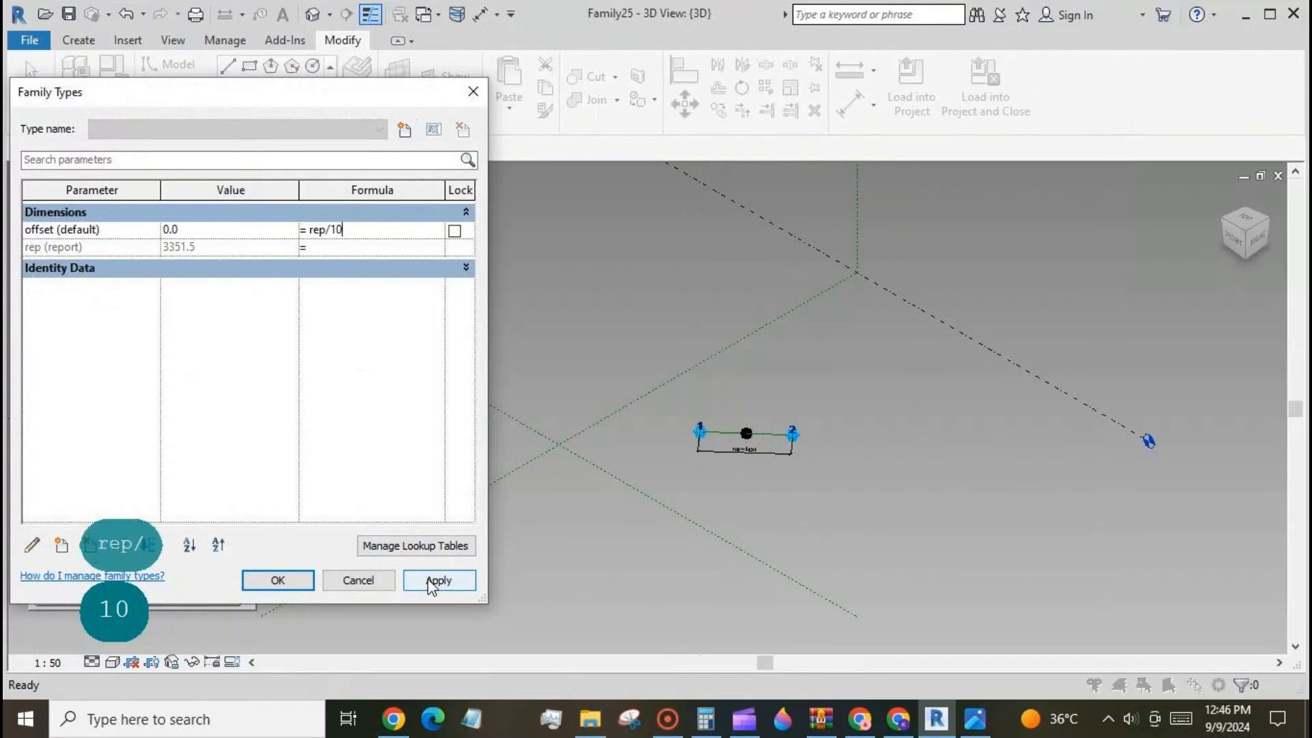
pyautogui.click(432, 580)
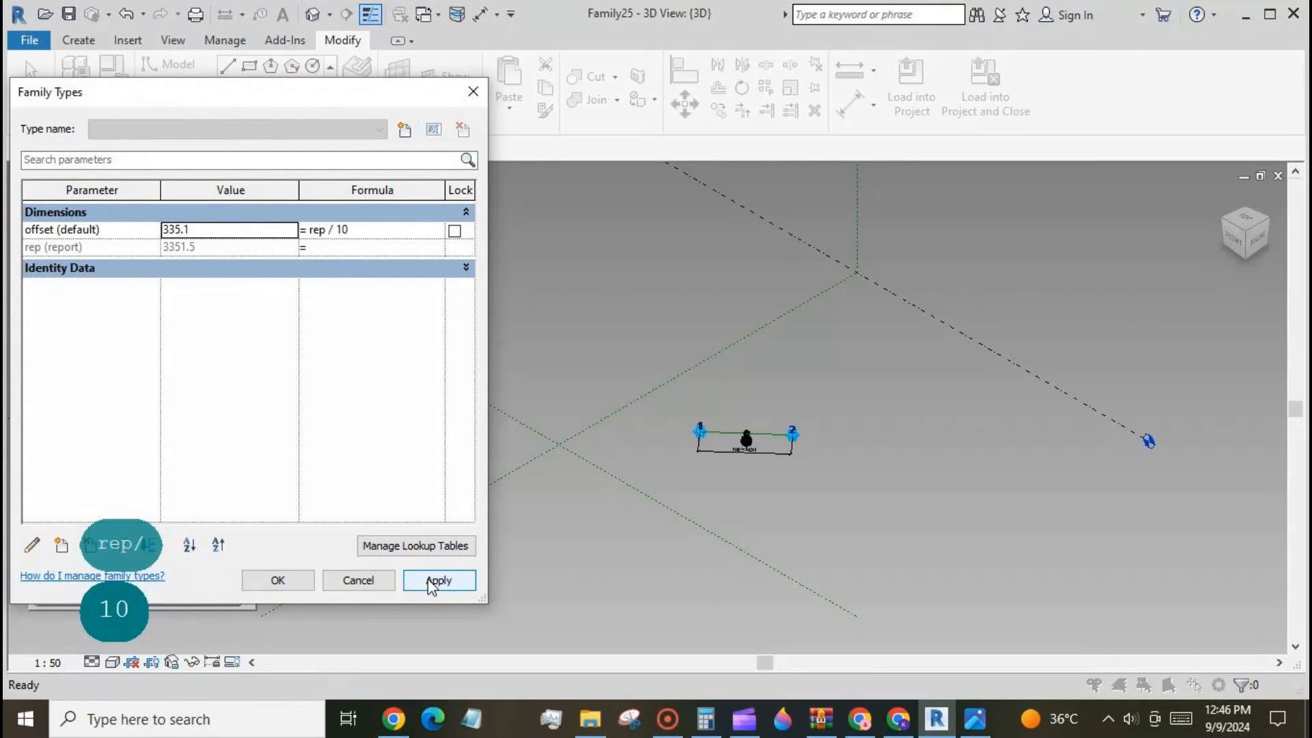
pyautogui.click(296, 581)
# - Create a new instance length family parameter named "off up", grouped under Dimensions
pyautogui.scroll(2, 775, 443)
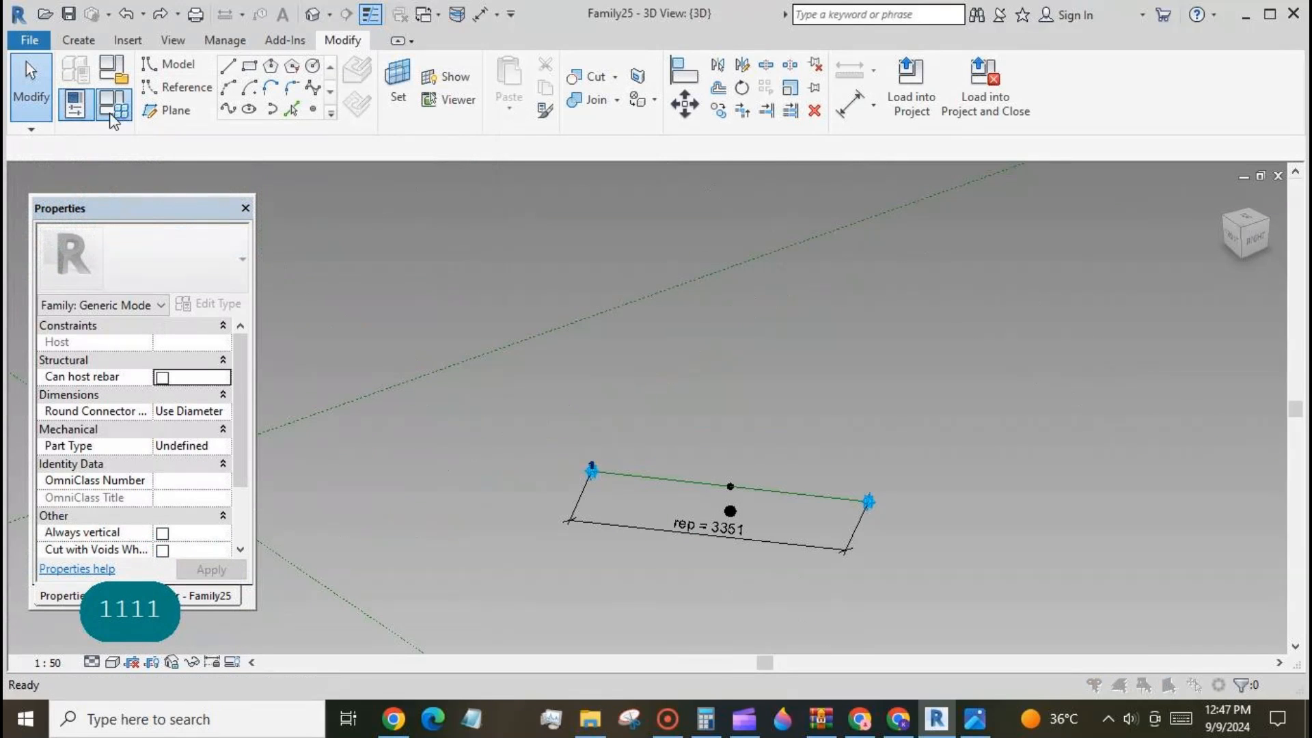
pyautogui.click(111, 114)
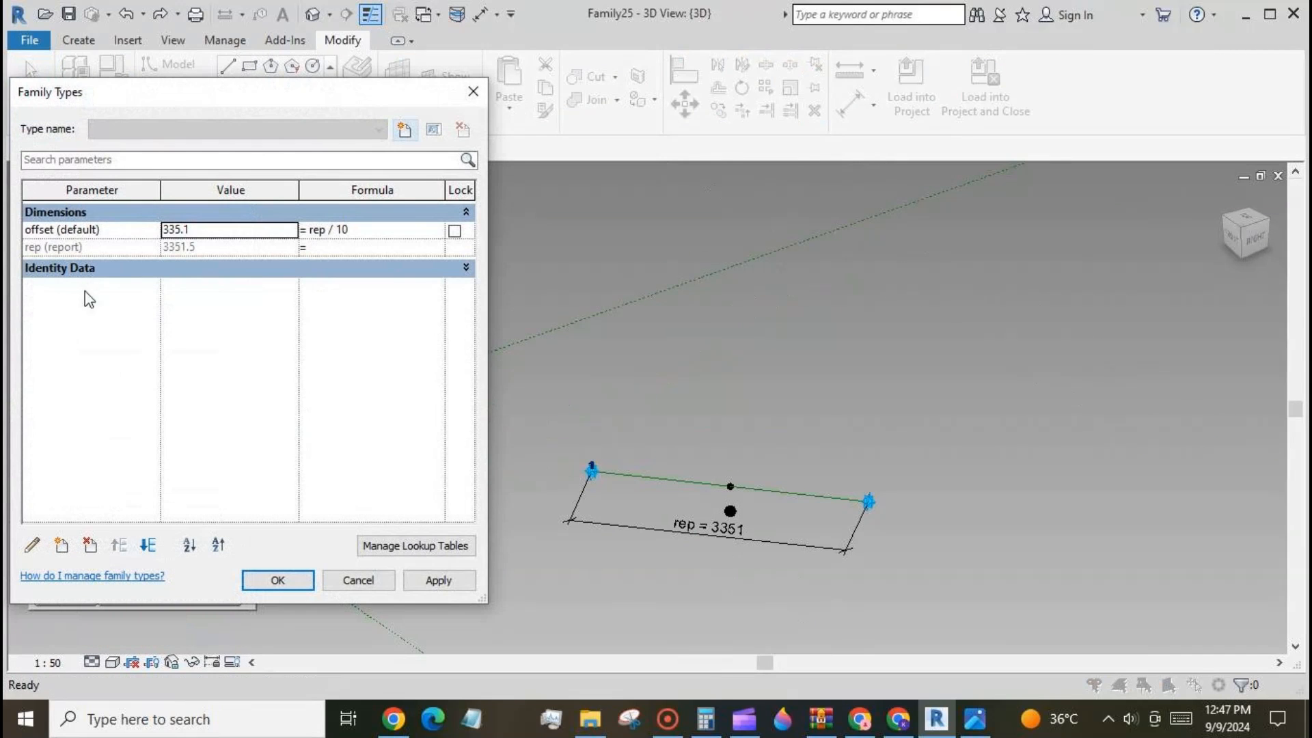
pyautogui.click(62, 546)
pyautogui.write('off')
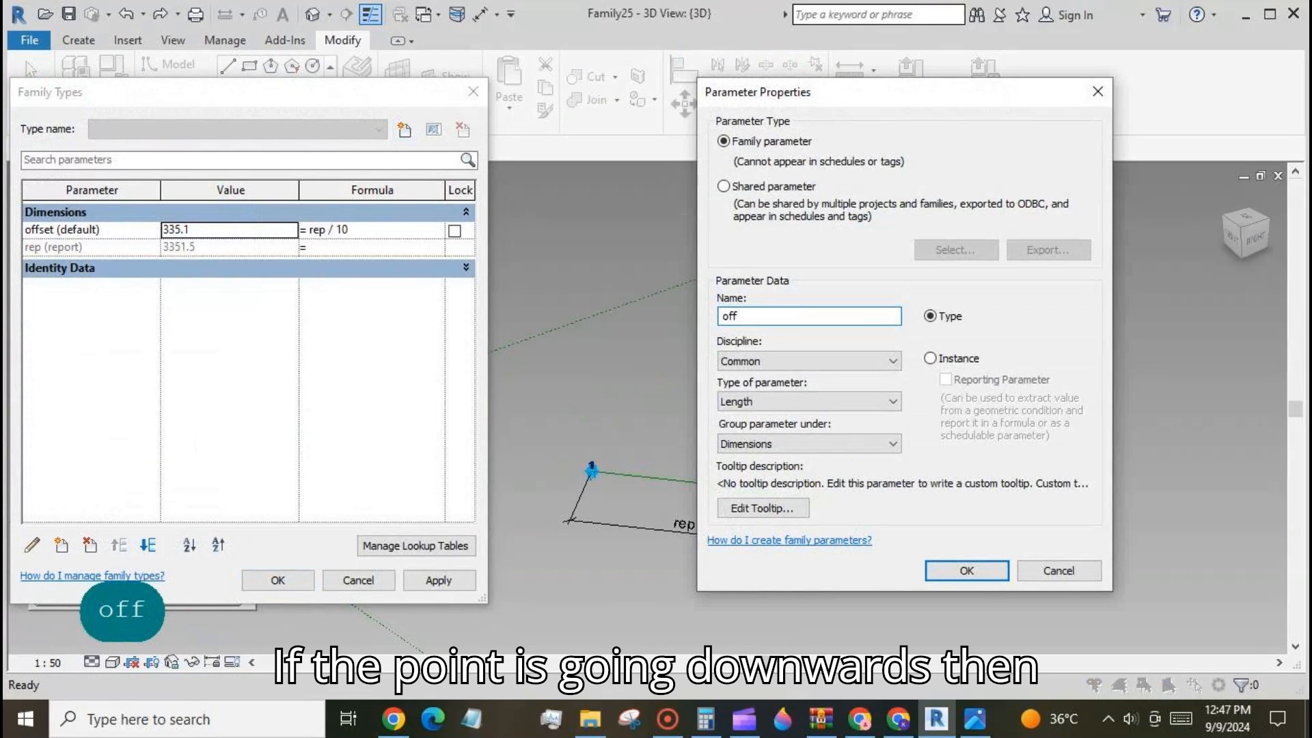
pyautogui.write('set u')
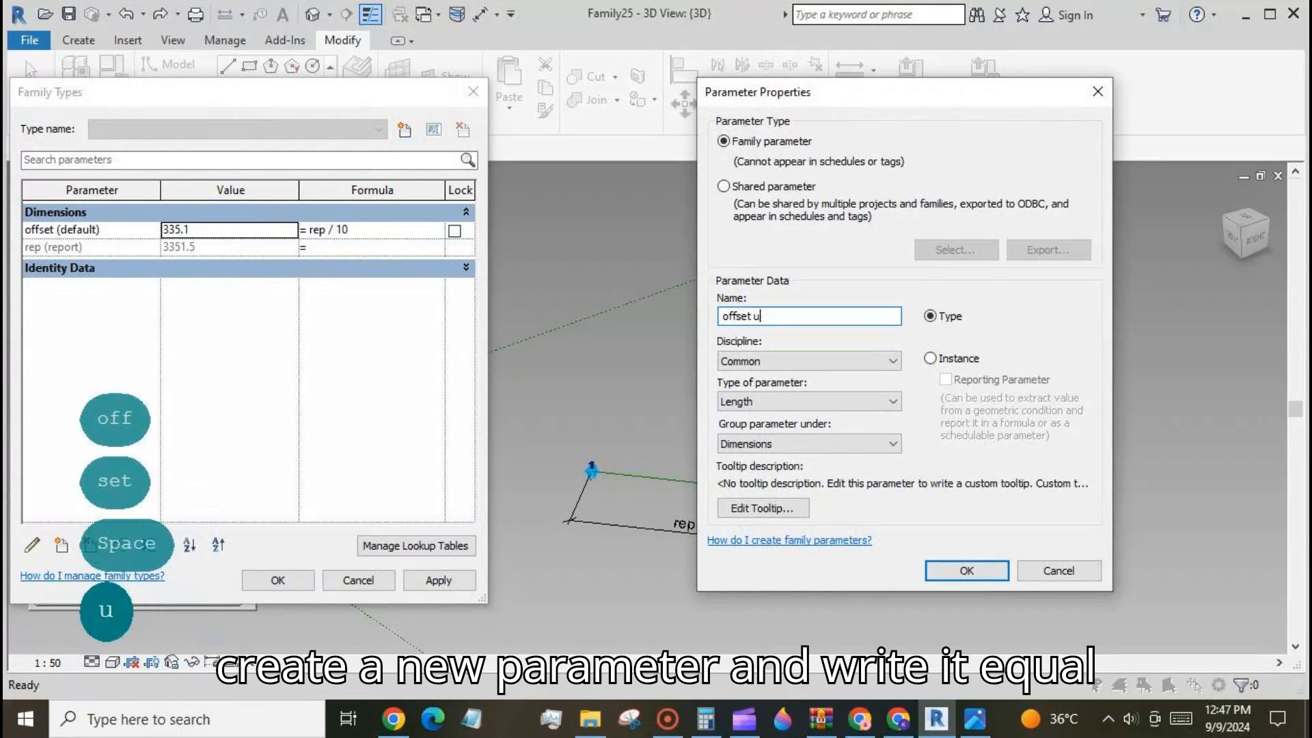
pyautogui.write('p')
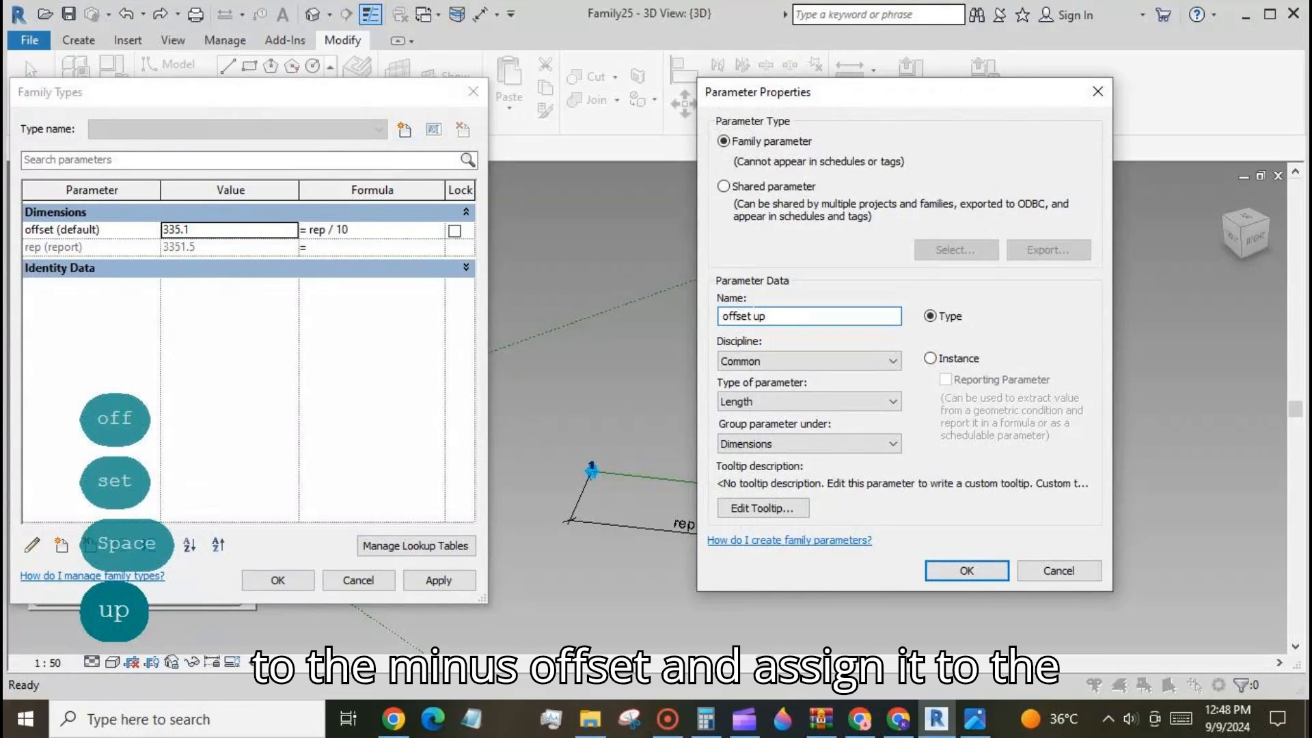
pyautogui.press('BackSpace')
pyautogui.press('BackSpace')
pyautogui.press('BackSpace')
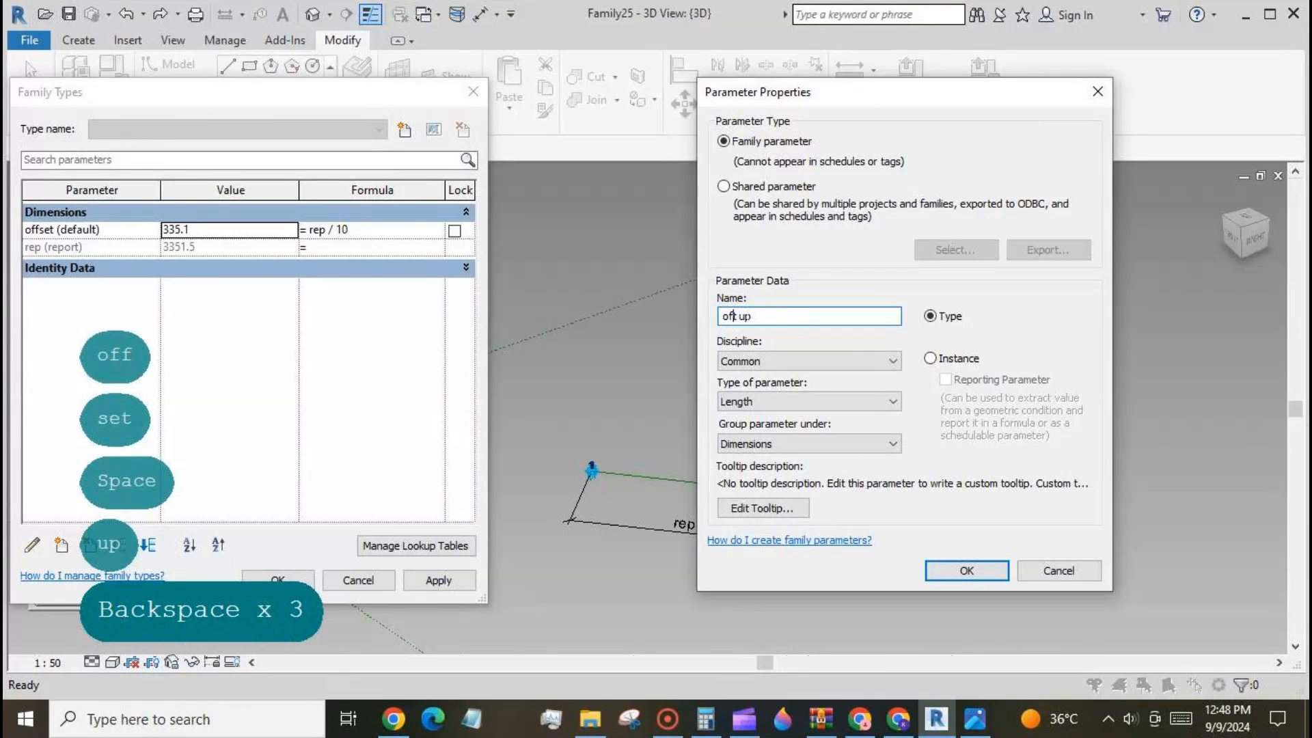
pyautogui.write('f')
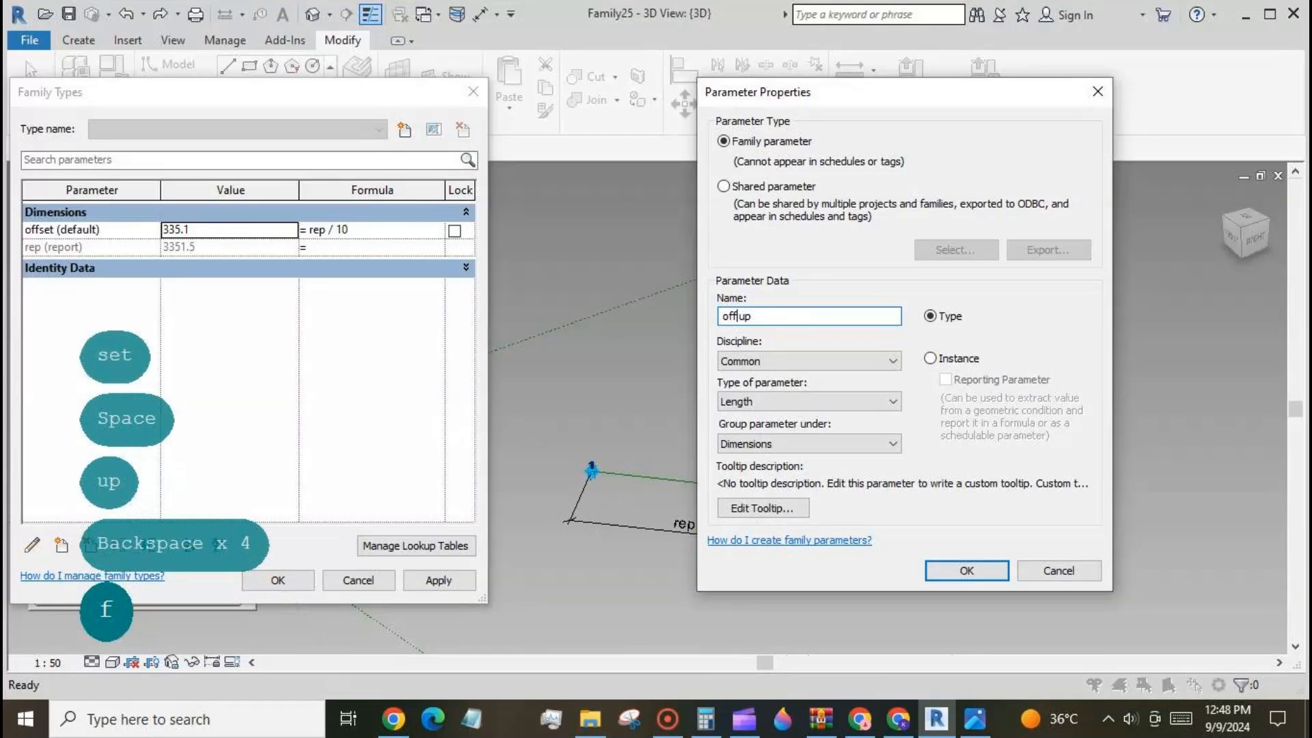
pyautogui.click(930, 358)
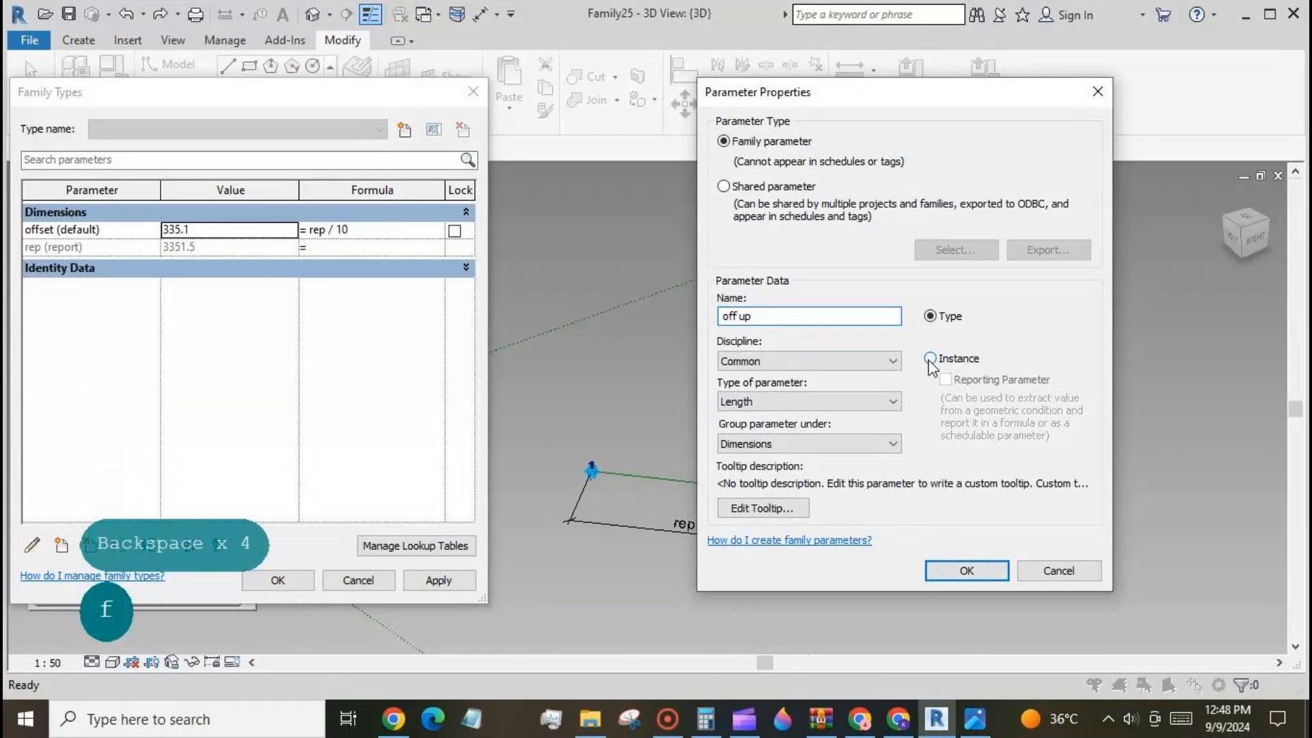
pyautogui.click(966, 570)
# - Set the formula of the "off up" parameter to -offset and apply it
pyautogui.click(335, 232)
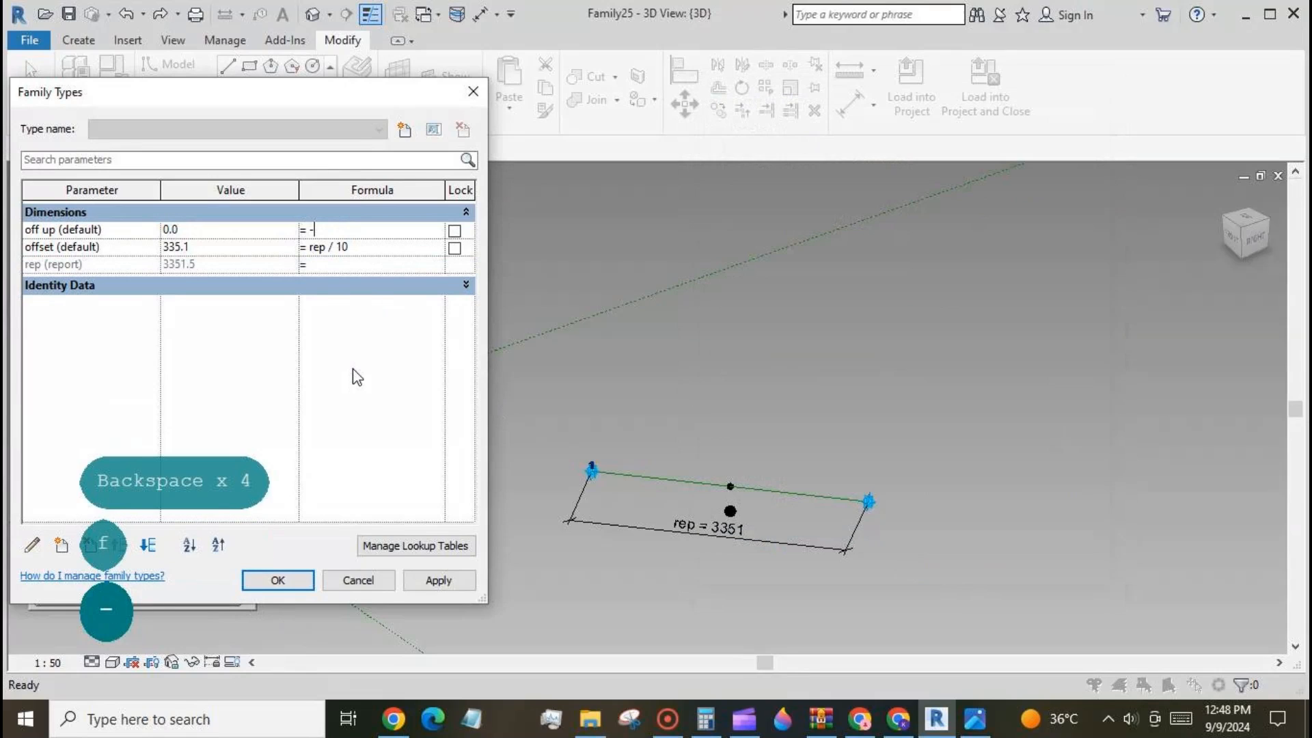
pyautogui.write('-offset')
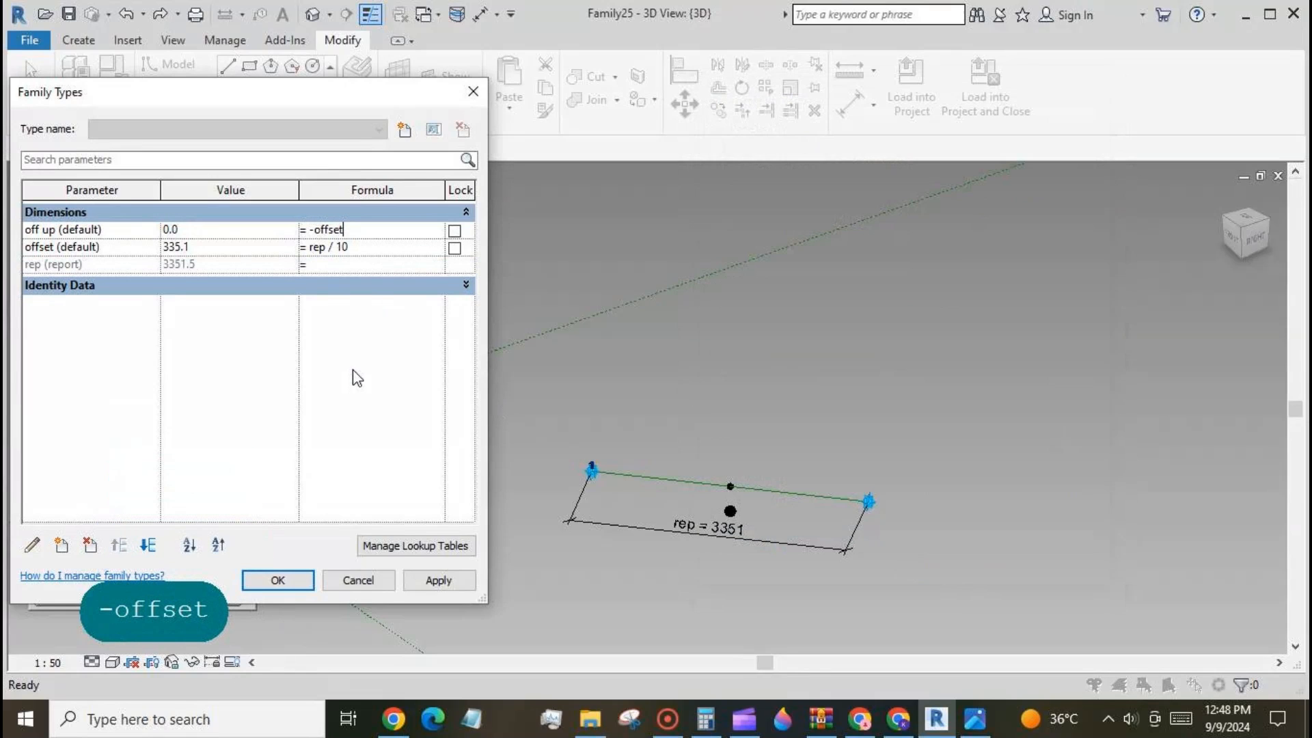
pyautogui.click(431, 581)
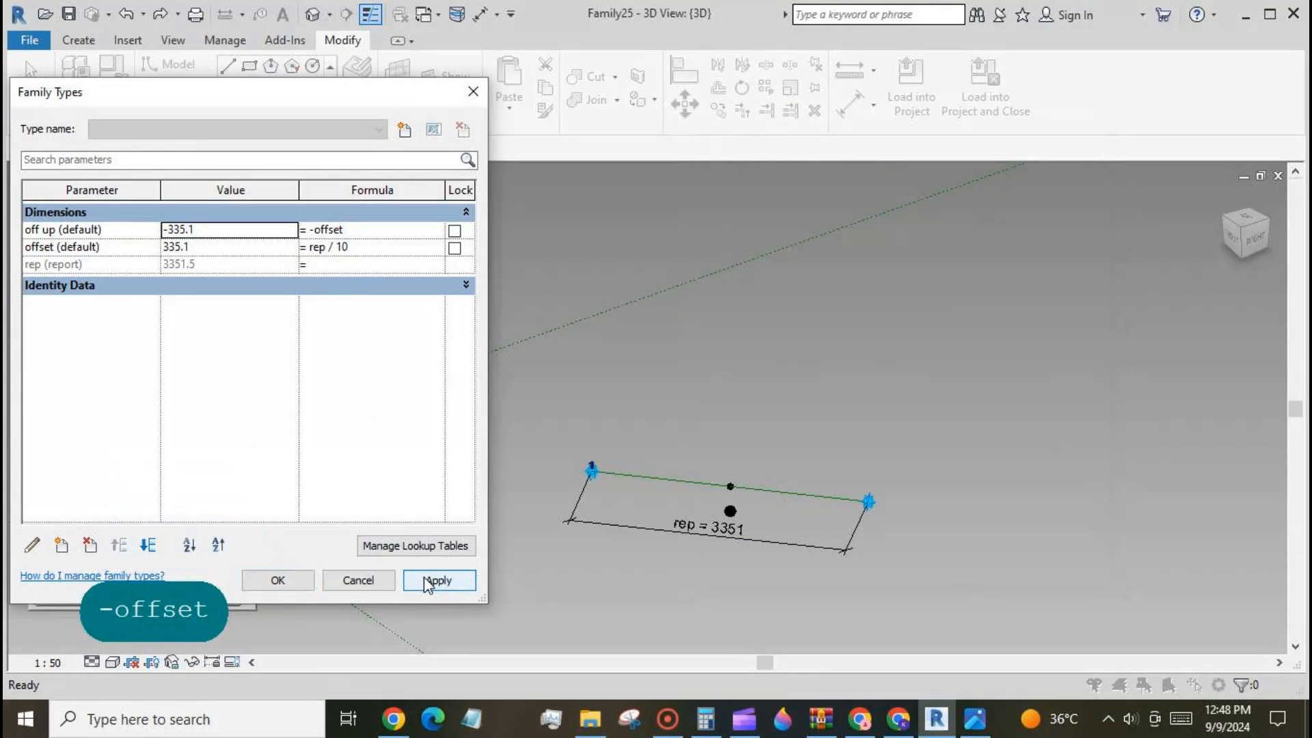
pyautogui.click(277, 581)
# - Associate the offset of the free-standing reference point below the midpoint with the "off up" parameter
pyautogui.click(730, 510)
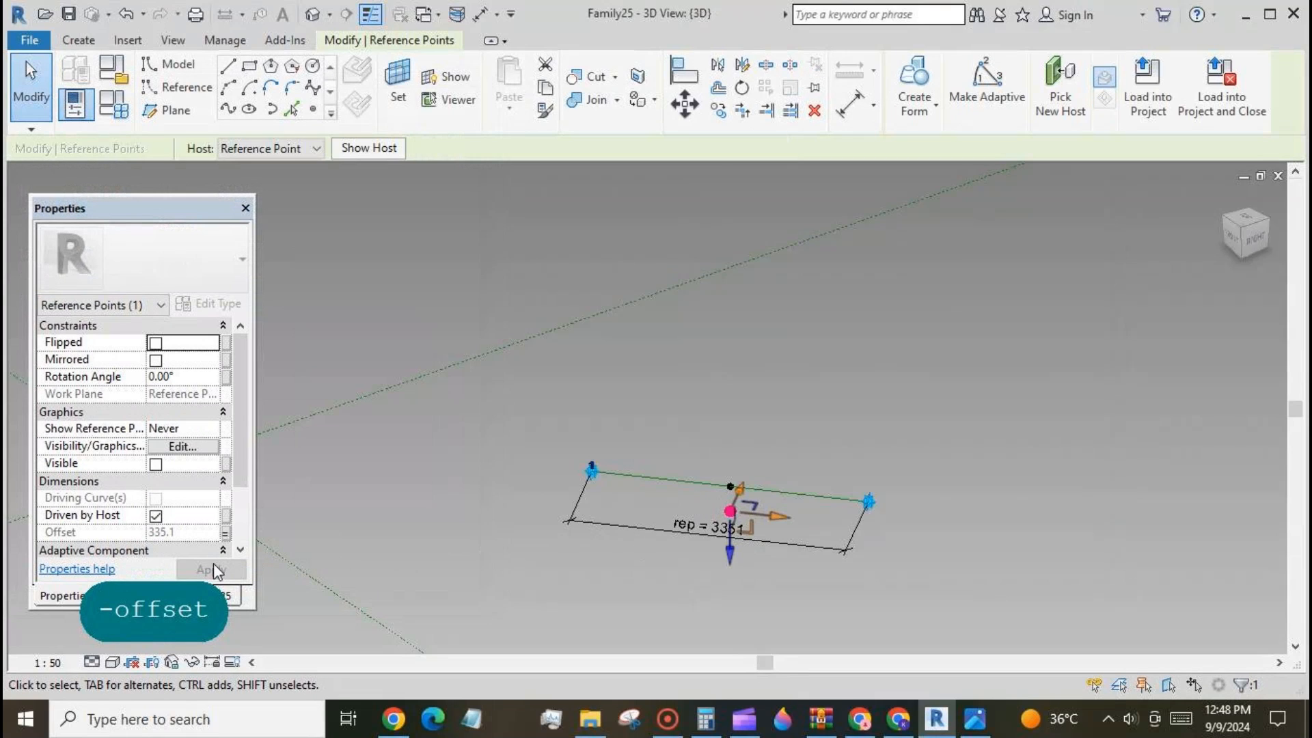
pyautogui.click(226, 532)
pyautogui.click(208, 375)
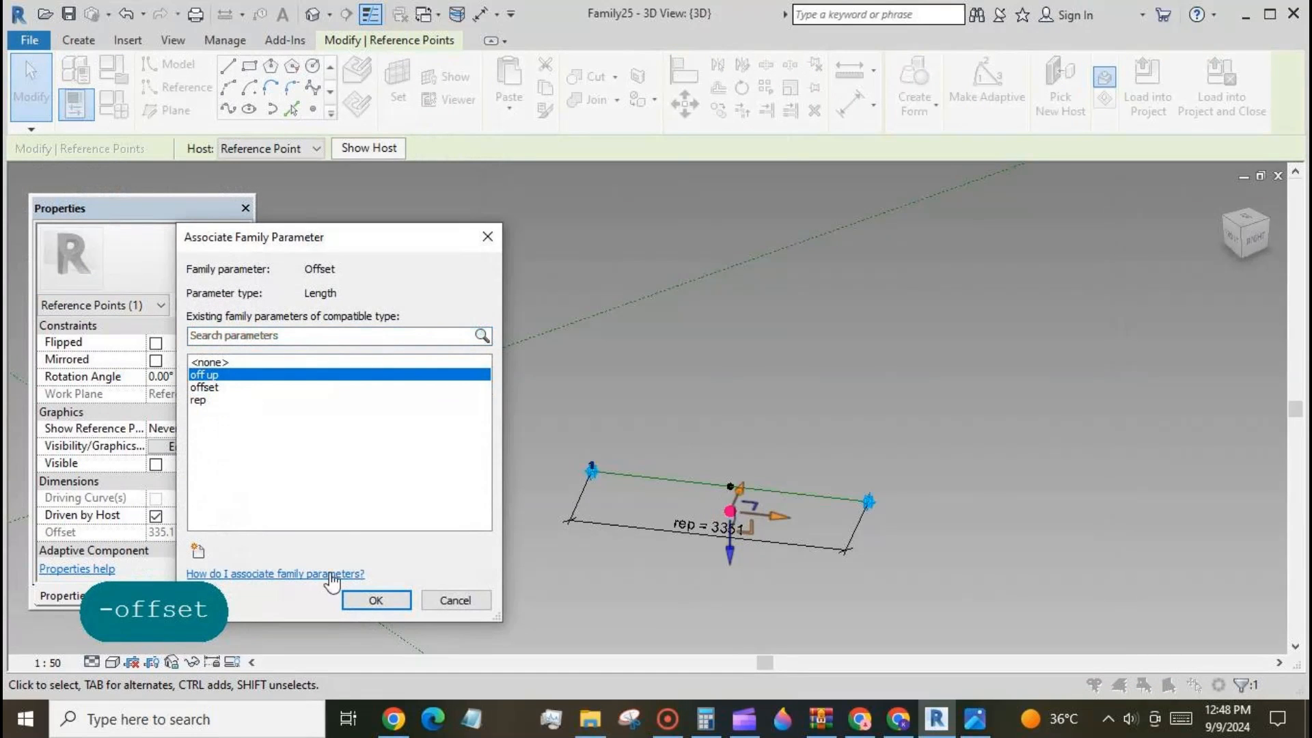
pyautogui.click(376, 600)
pyautogui.click(572, 580)
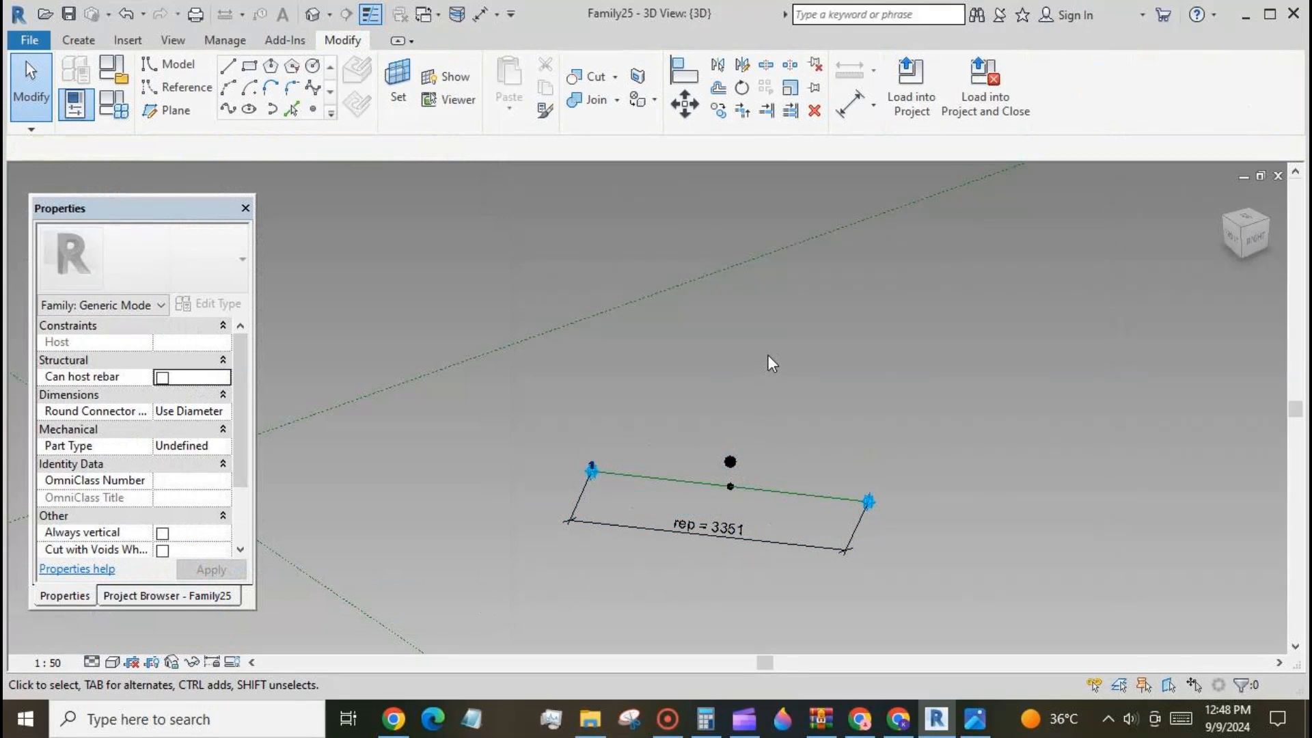
# - Change the "offset" parameter's formula to rep / 4 and apply it
pyautogui.keyDown('shift'); pyautogui.moveTo(770, 363); pyautogui.dragTo(814, 518, button='middle'); pyautogui.keyUp('shift')
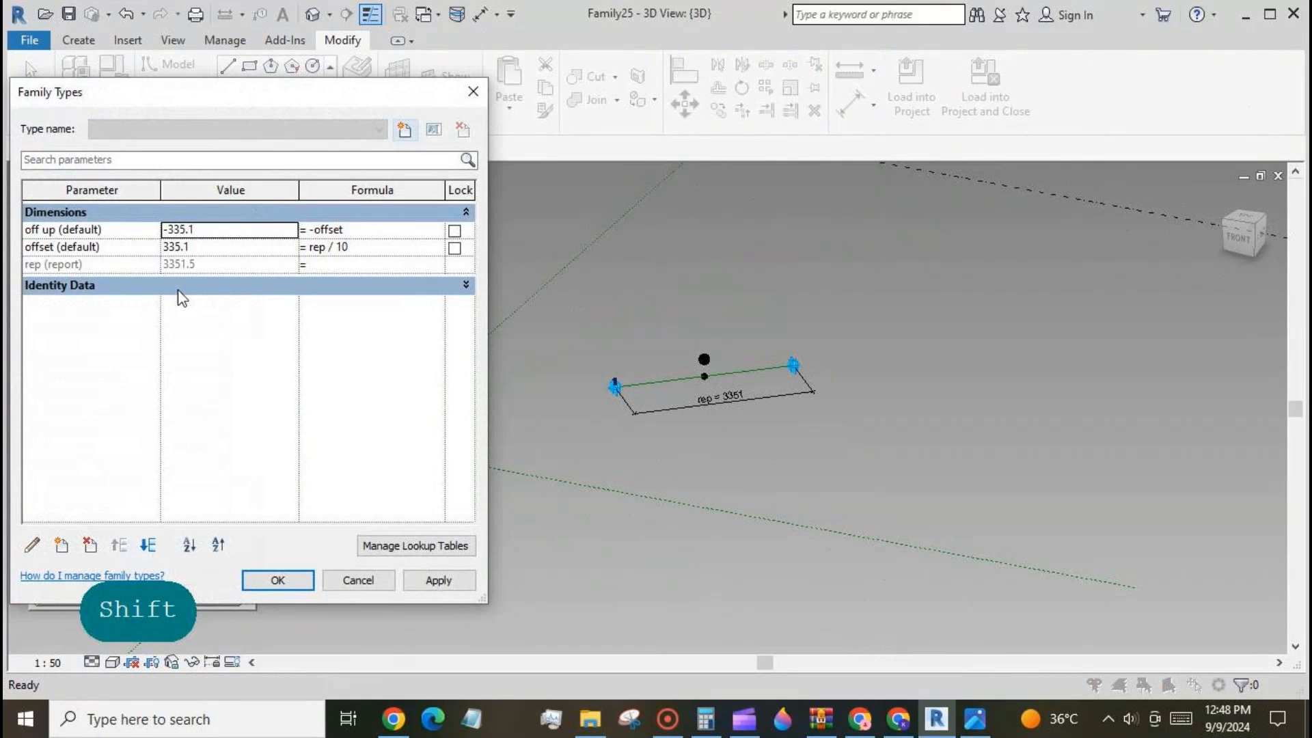
pyautogui.click(349, 247)
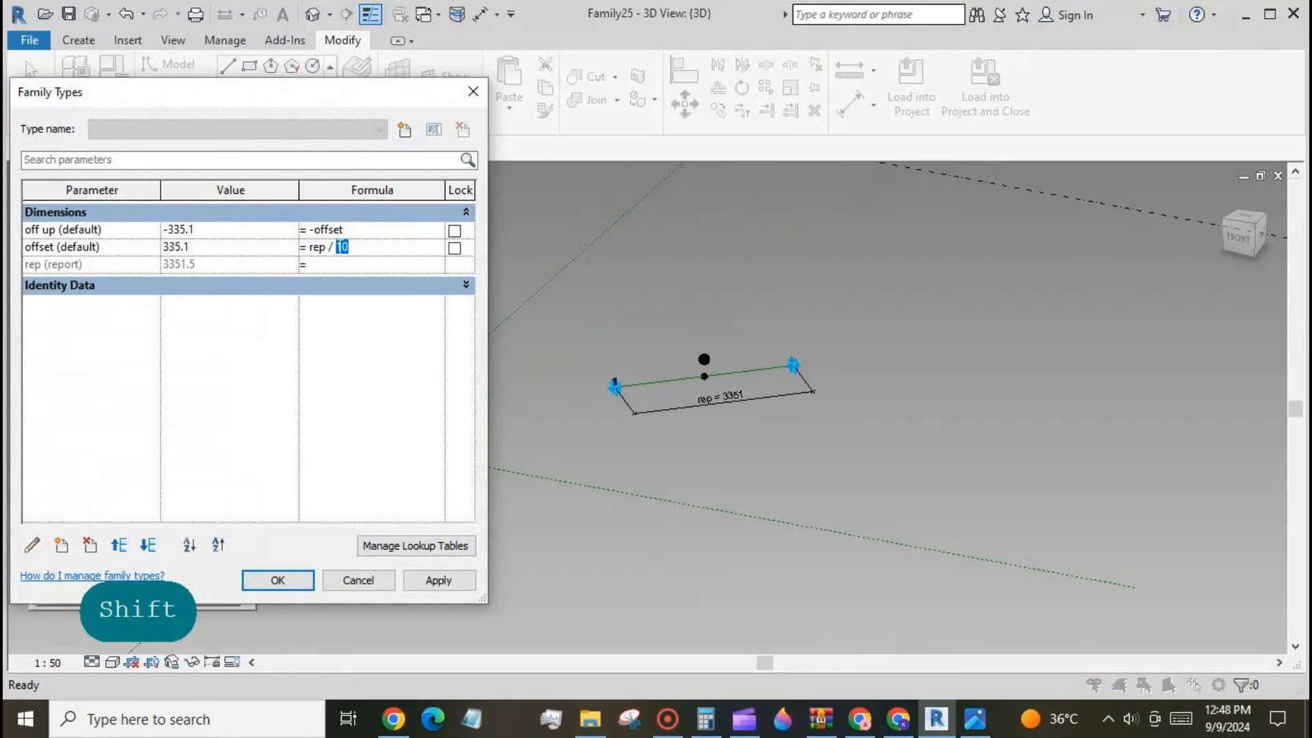
pyautogui.write('4')
pyautogui.click(438, 581)
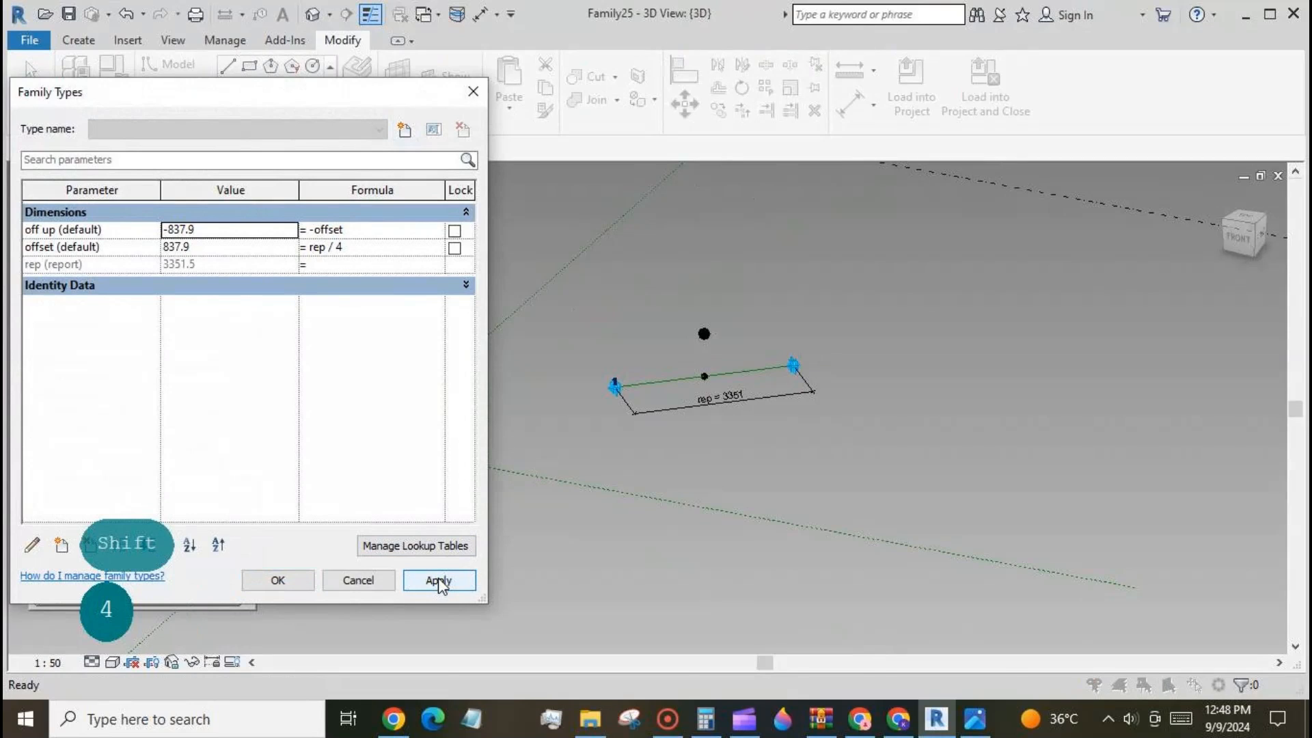
# - Change the "offset" parameter's formula to rep / 3, apply it and close the family types
pyautogui.doubleClick(338, 247)
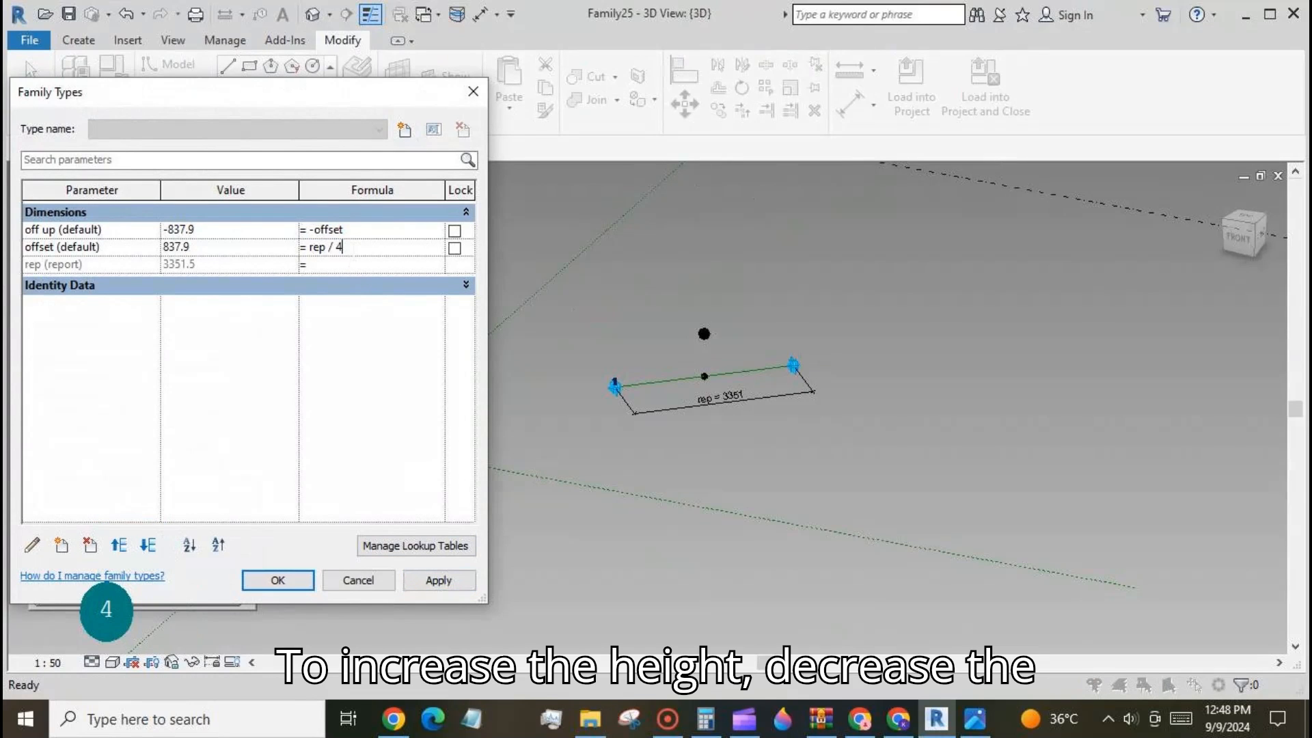
pyautogui.write('3')
pyautogui.click(438, 581)
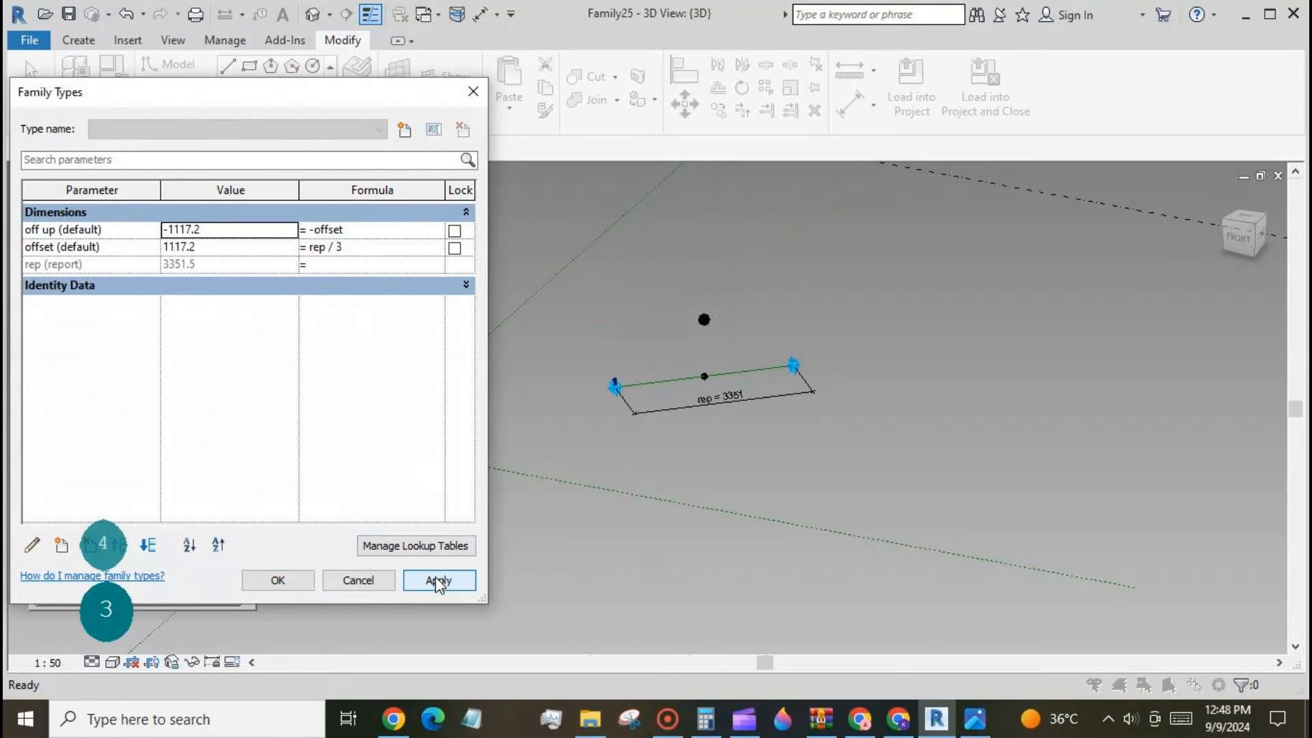
pyautogui.click(349, 581)
# - Place two reference points on the reference line, one on each side of the midpoint, near adaptive points 1 and 2
pyautogui.scroll(3, 744, 311)
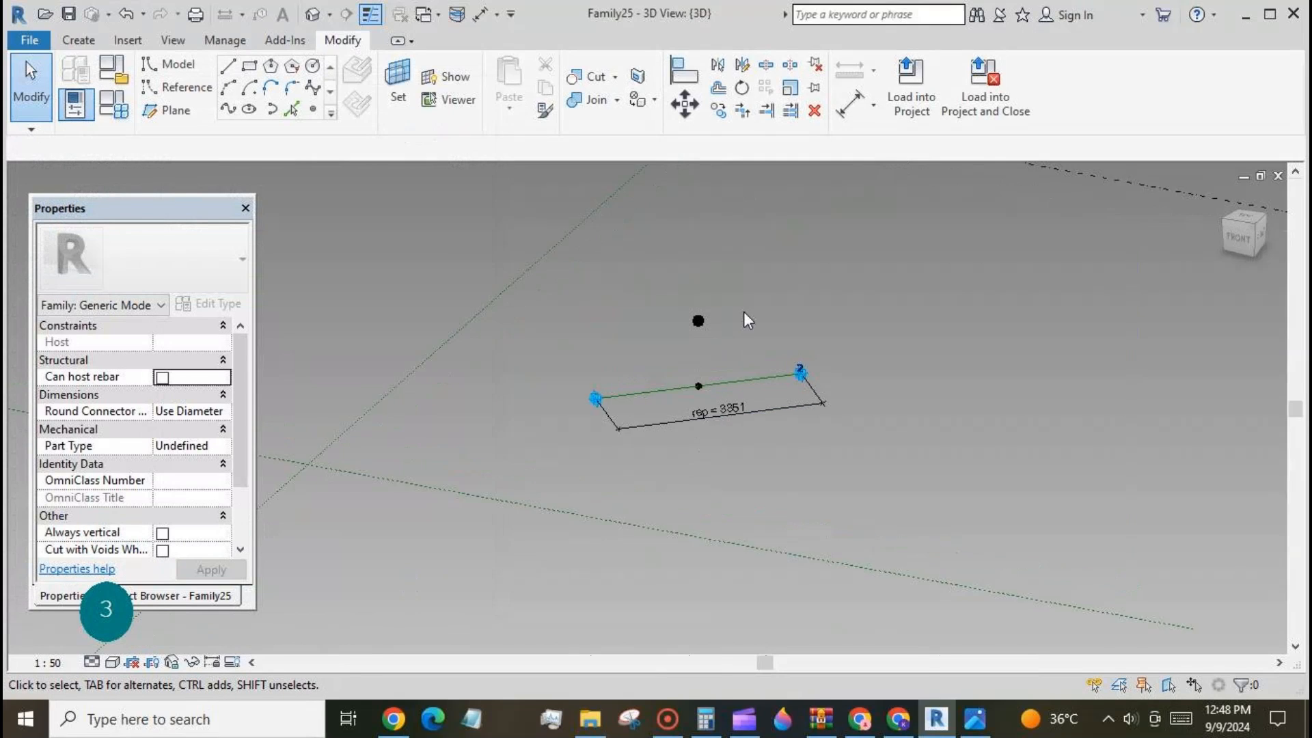
pyautogui.scroll(2, 738, 338)
pyautogui.click(313, 108)
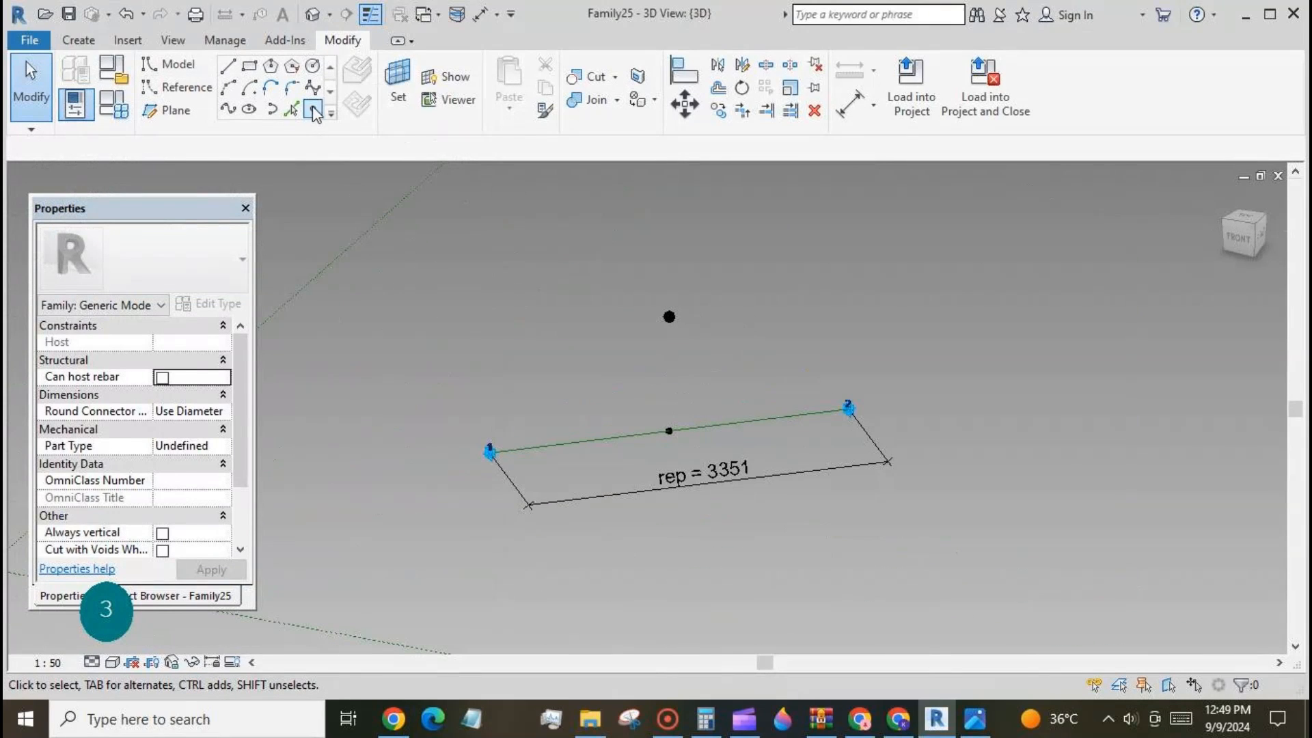
pyautogui.click(531, 447)
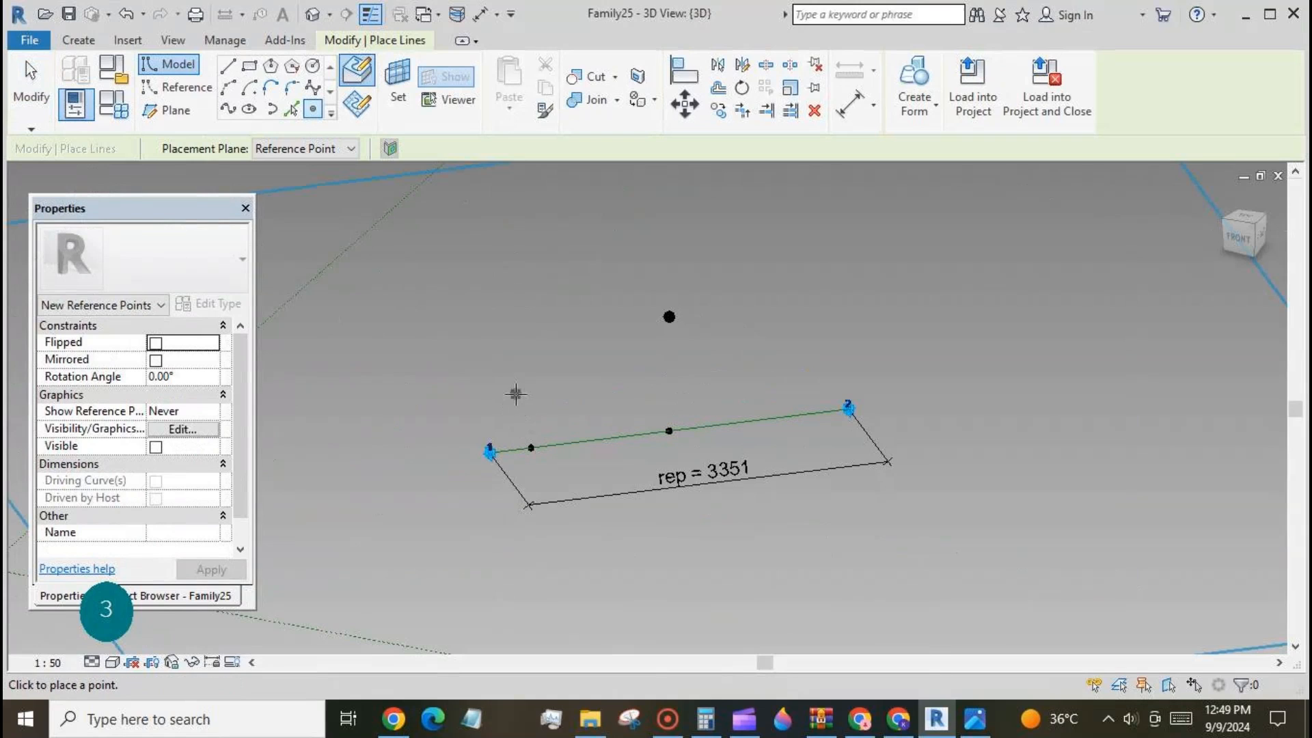
pyautogui.click(801, 414)
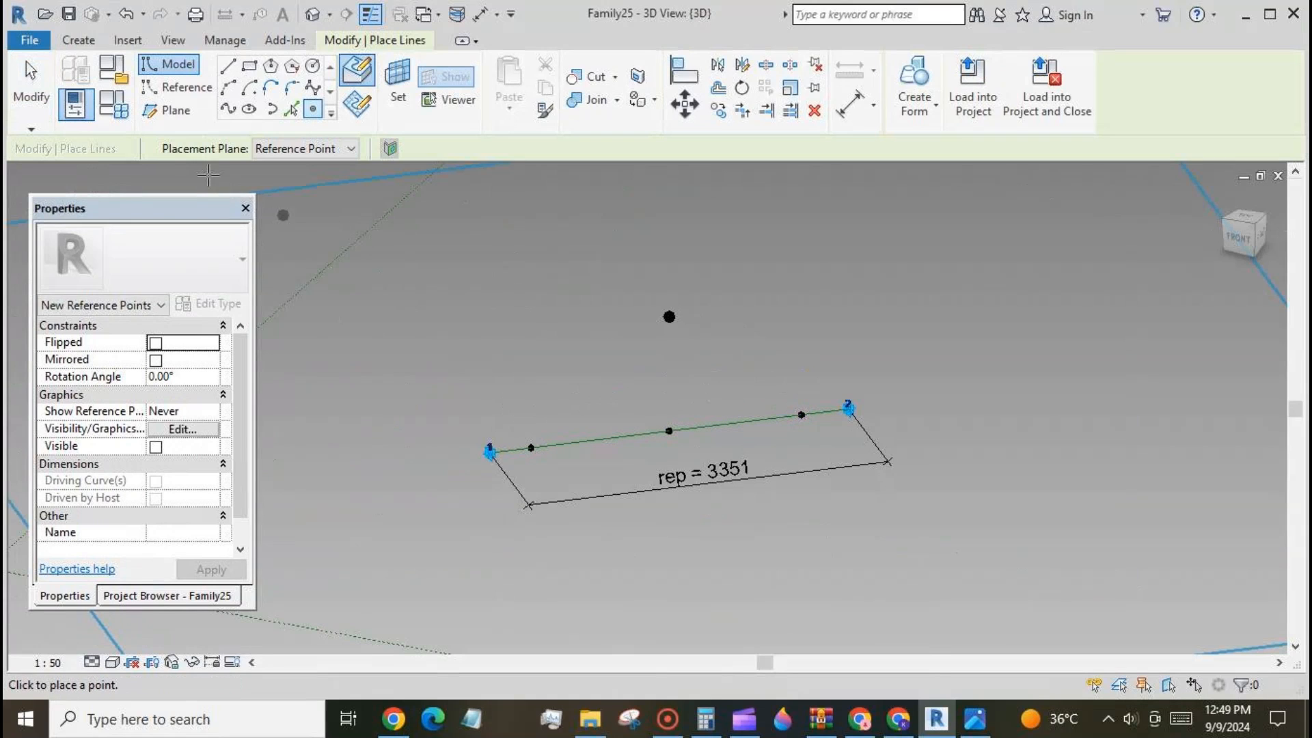
pyautogui.click(32, 85)
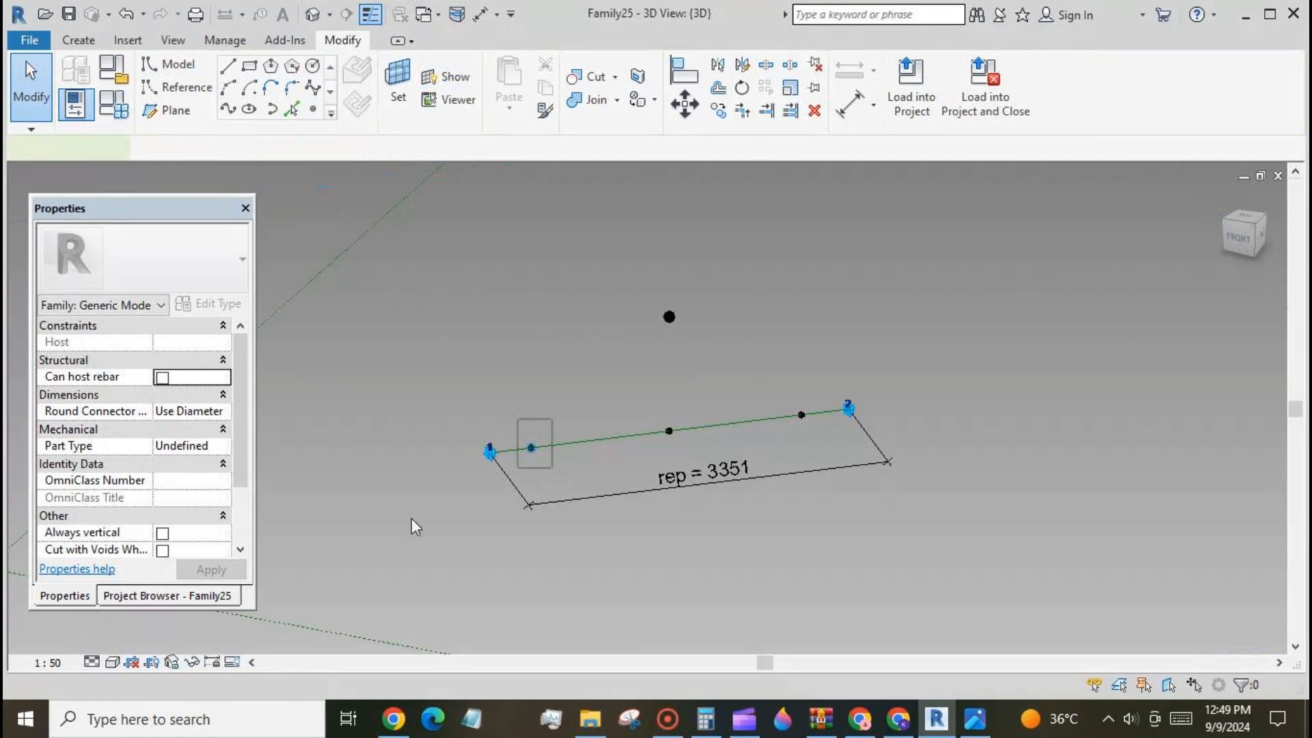
# - Associate the normalized curve parameter of the point near adaptive point 1 with a new family parameter named "n"
pyautogui.click(530, 448)
pyautogui.scroll(-2, 239, 505)
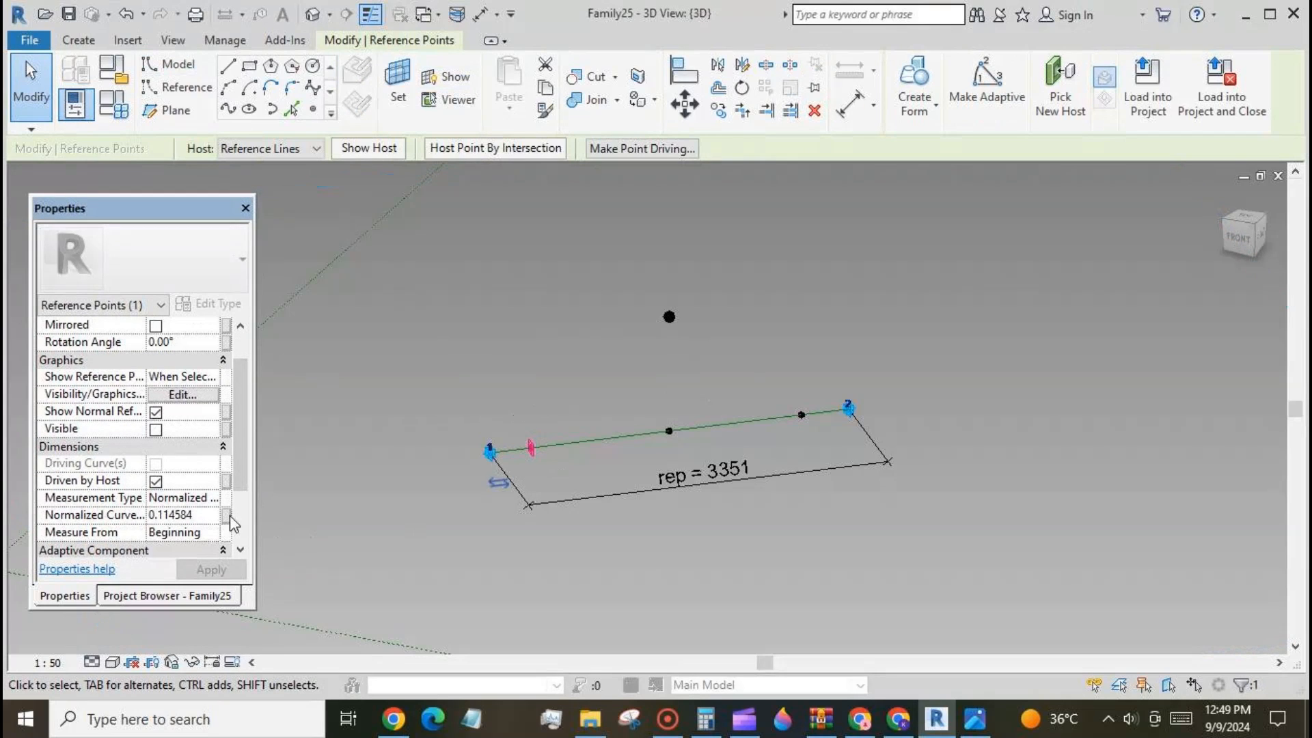
pyautogui.click(226, 515)
pyautogui.click(198, 550)
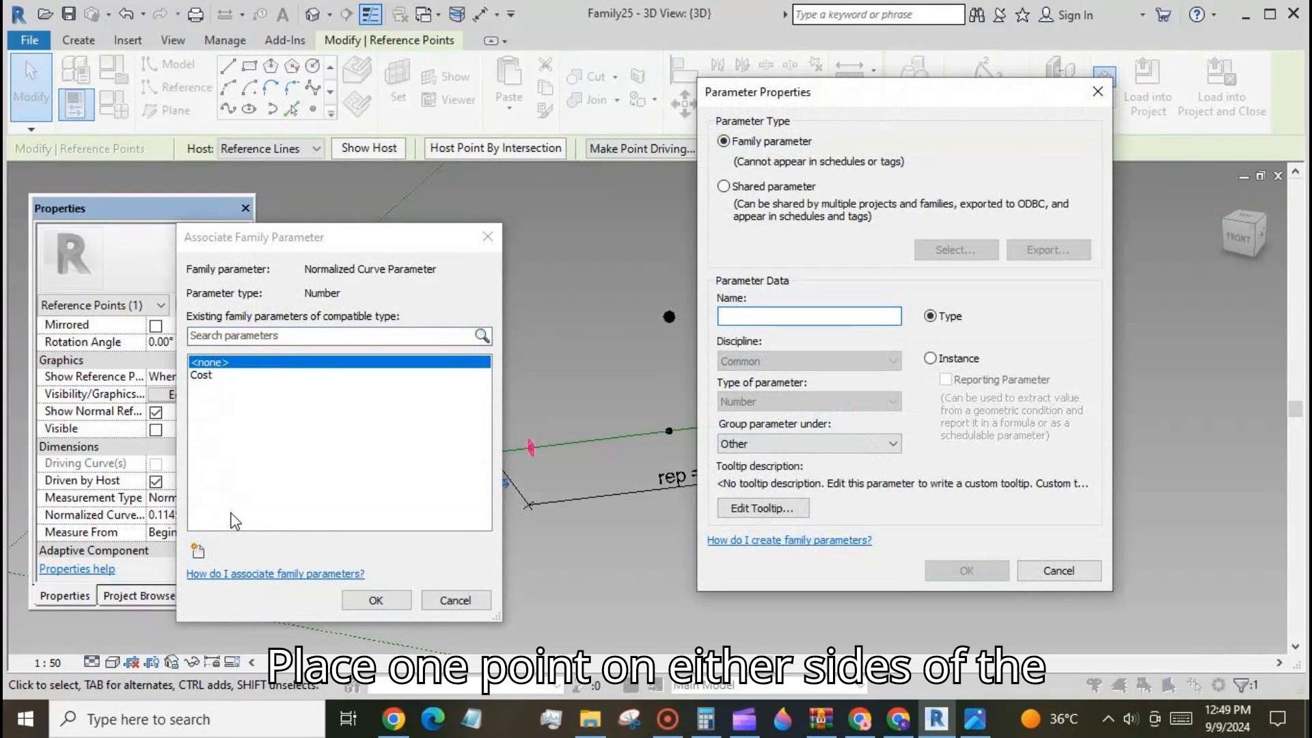
pyautogui.write('n')
pyautogui.click(966, 571)
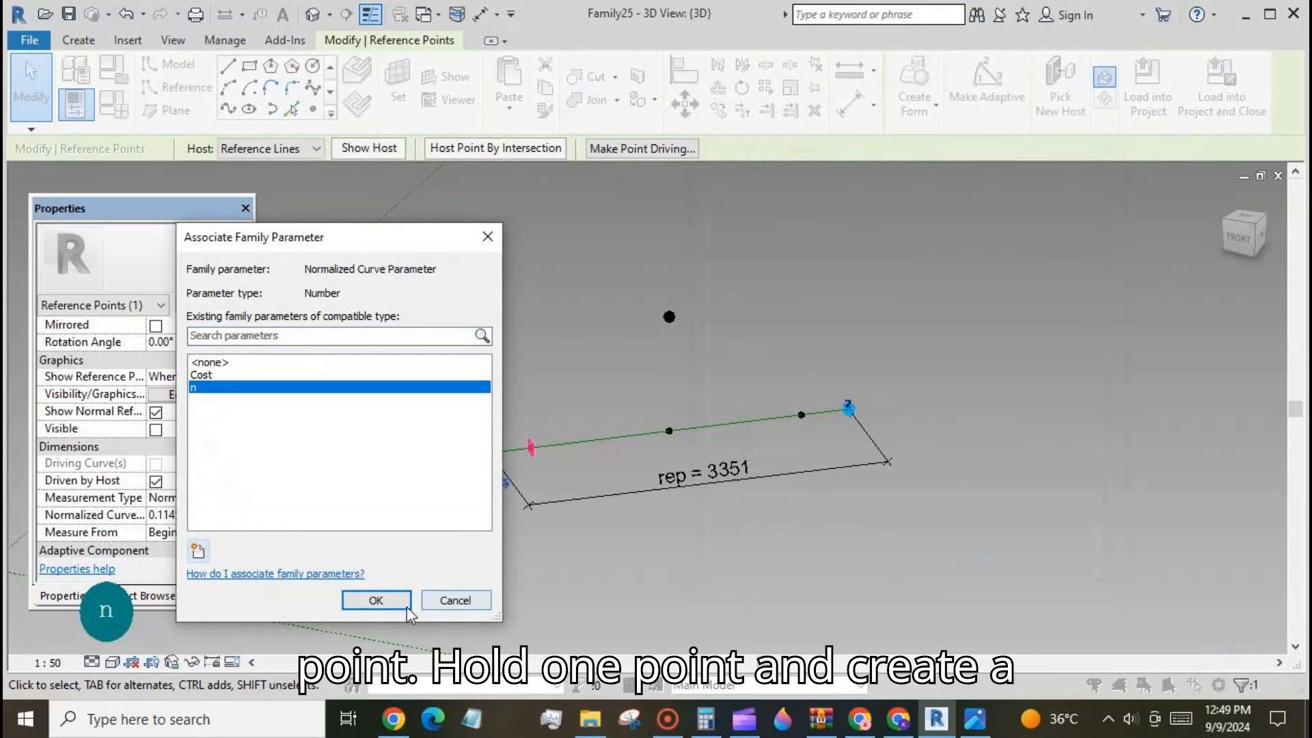
pyautogui.click(376, 600)
# - Measure the point near adaptive point 2 from the End and associate its normalized curve parameter with "n"
pyautogui.click(802, 414)
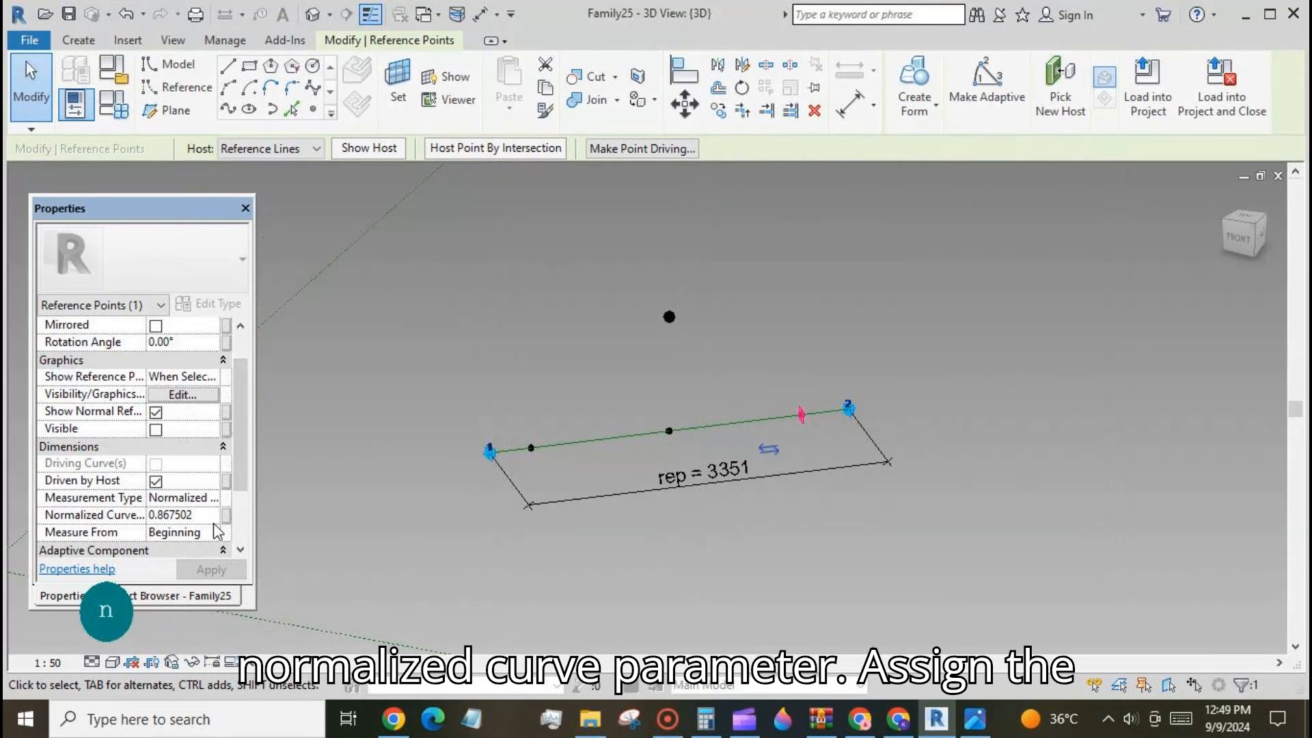
pyautogui.click(210, 533)
pyautogui.click(174, 560)
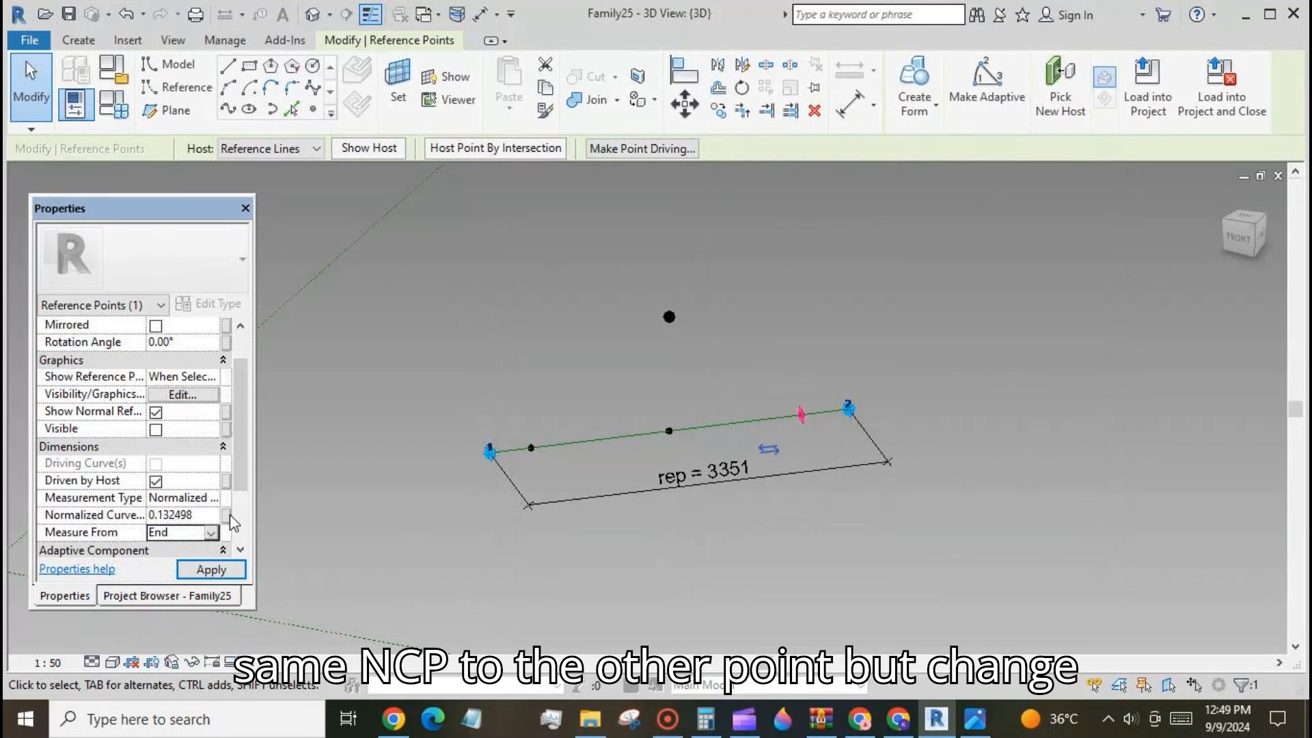
pyautogui.click(226, 516)
pyautogui.click(198, 387)
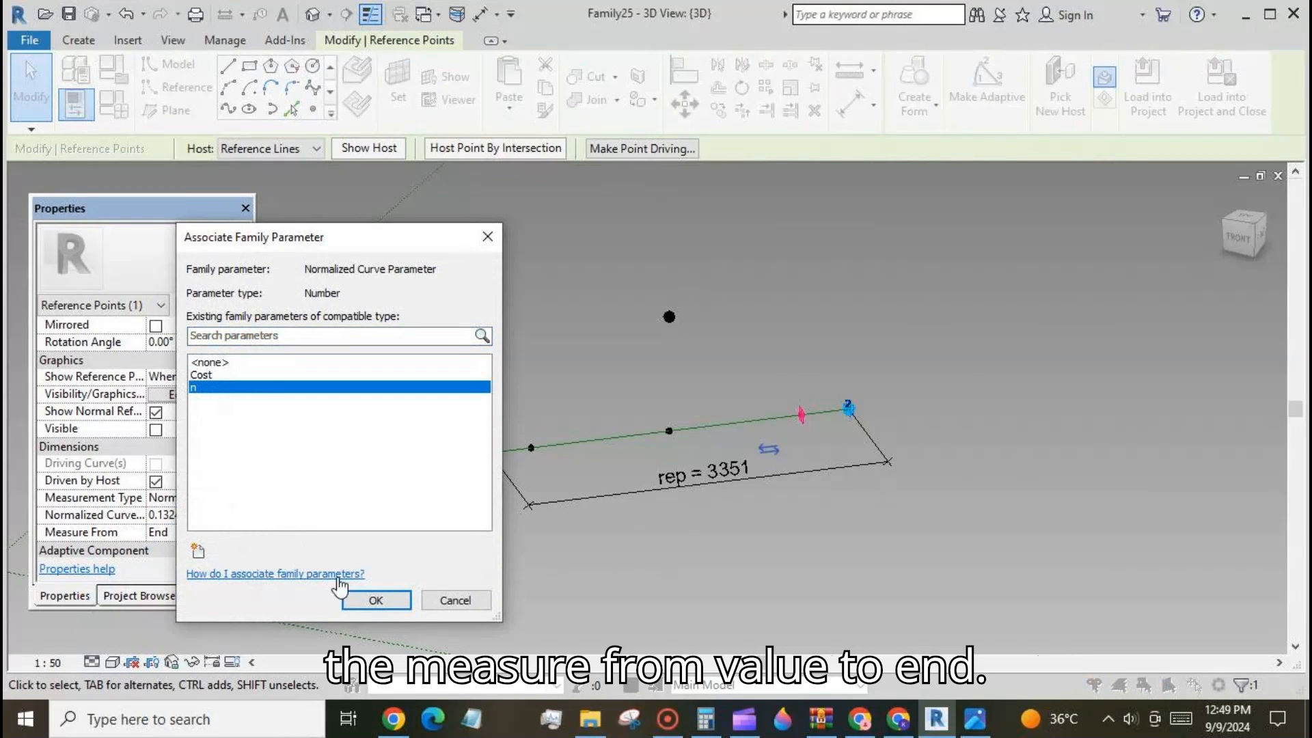
pyautogui.click(375, 596)
pyautogui.click(650, 559)
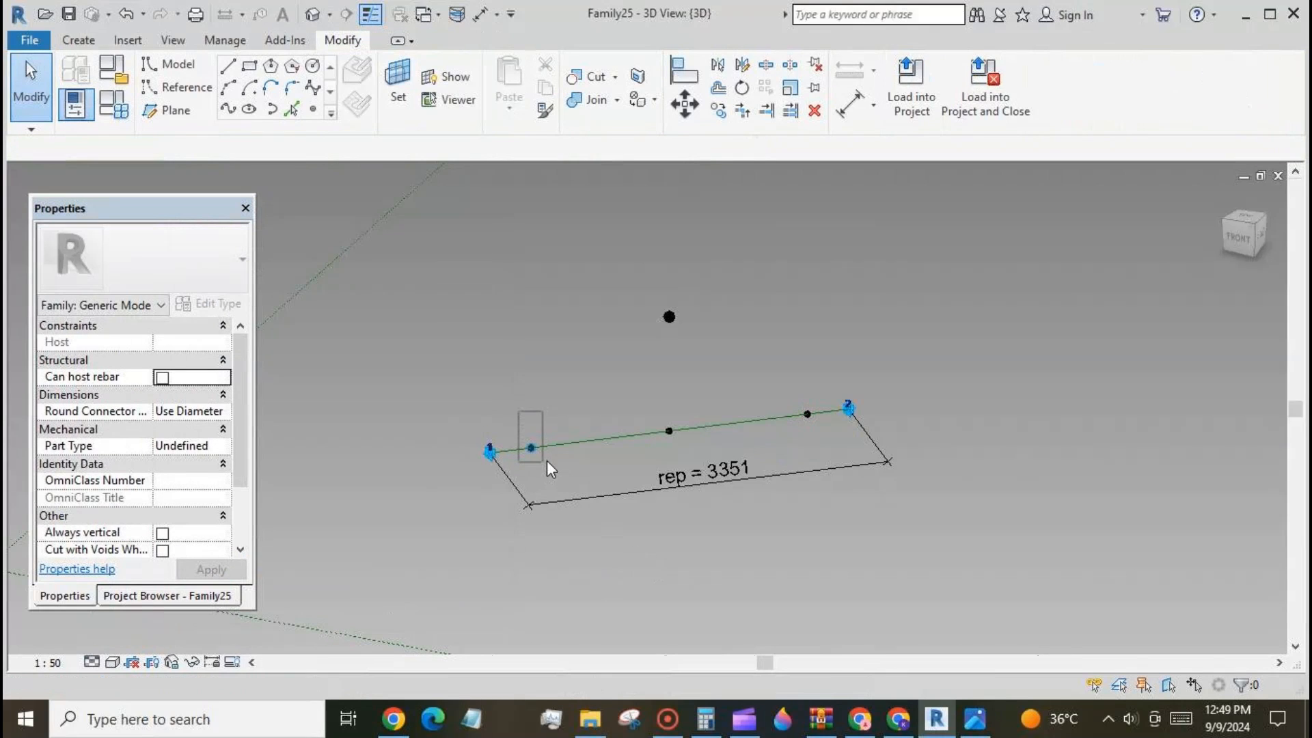
# - Join the raised midpoint and the two points beside adaptive points 1 and 2 with a spline, and make it a reference line
pyautogui.click(531, 447)
pyautogui.keyDown('ctrl'); pyautogui.click(669, 316); pyautogui.keyUp('ctrl')
pyautogui.keyDown('ctrl'); pyautogui.click(807, 413); pyautogui.keyUp('ctrl')
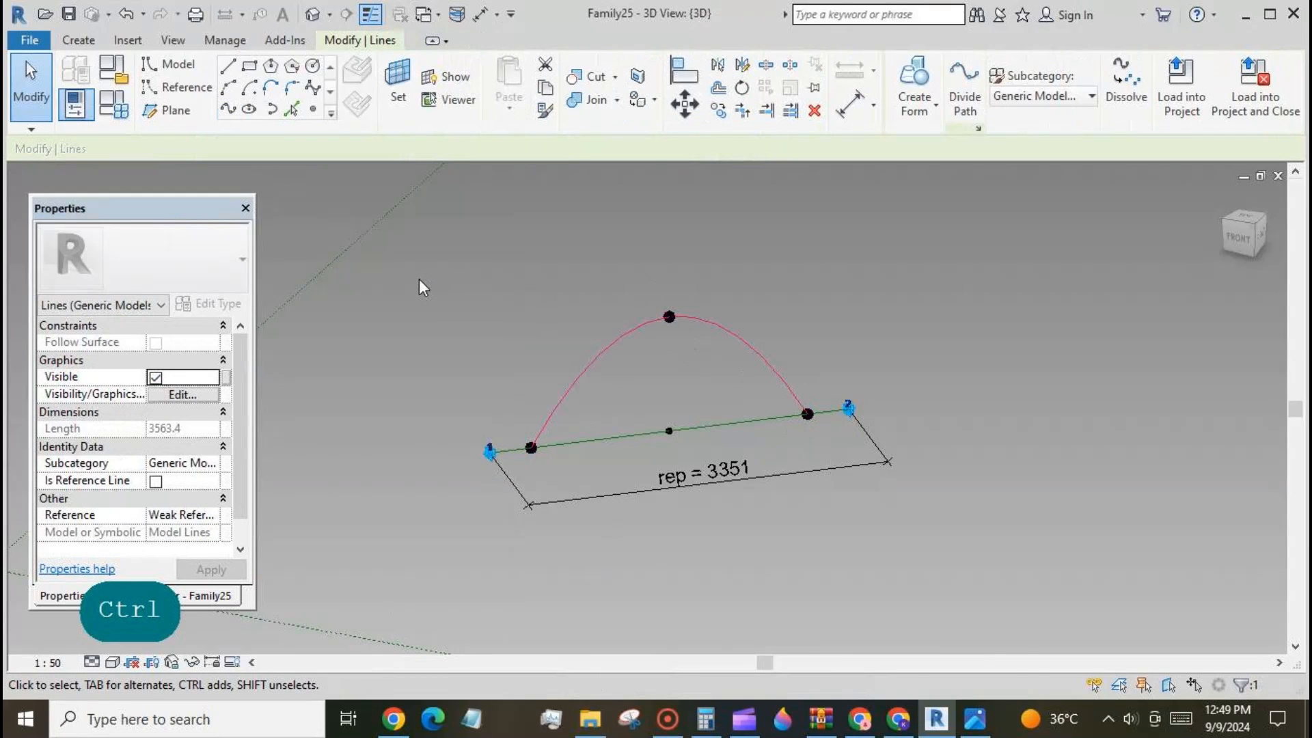
pyautogui.click(159, 480)
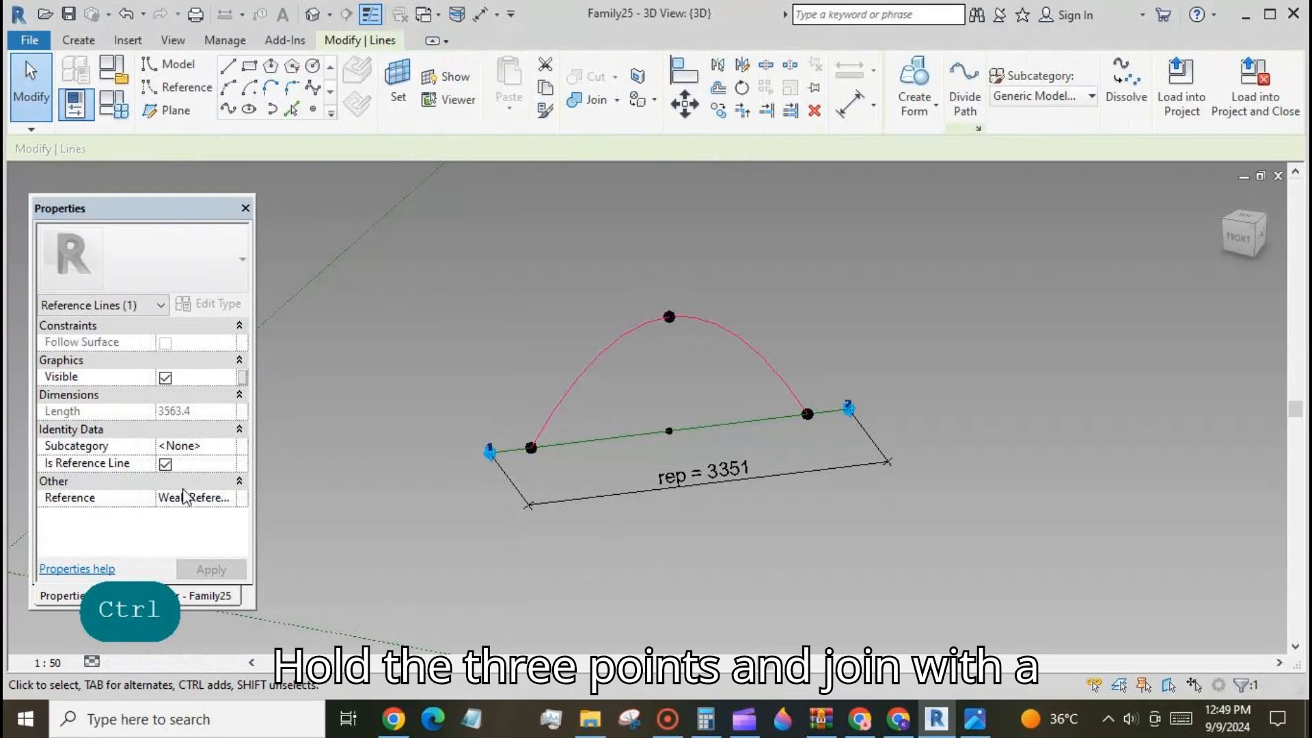
pyautogui.click(330, 494)
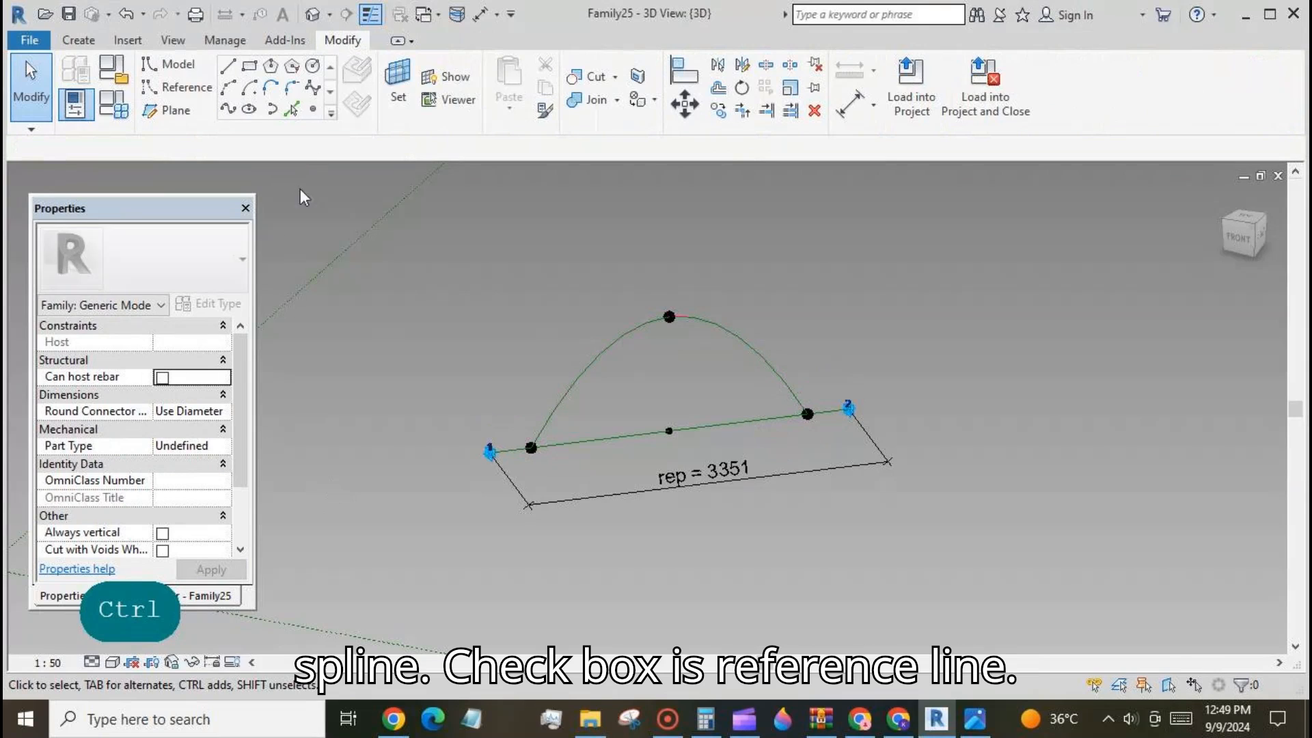
# - Place two reference points on the arched reference curve, one on each side of its apex near the curve's ends
pyautogui.click(312, 108)
pyautogui.click(558, 403)
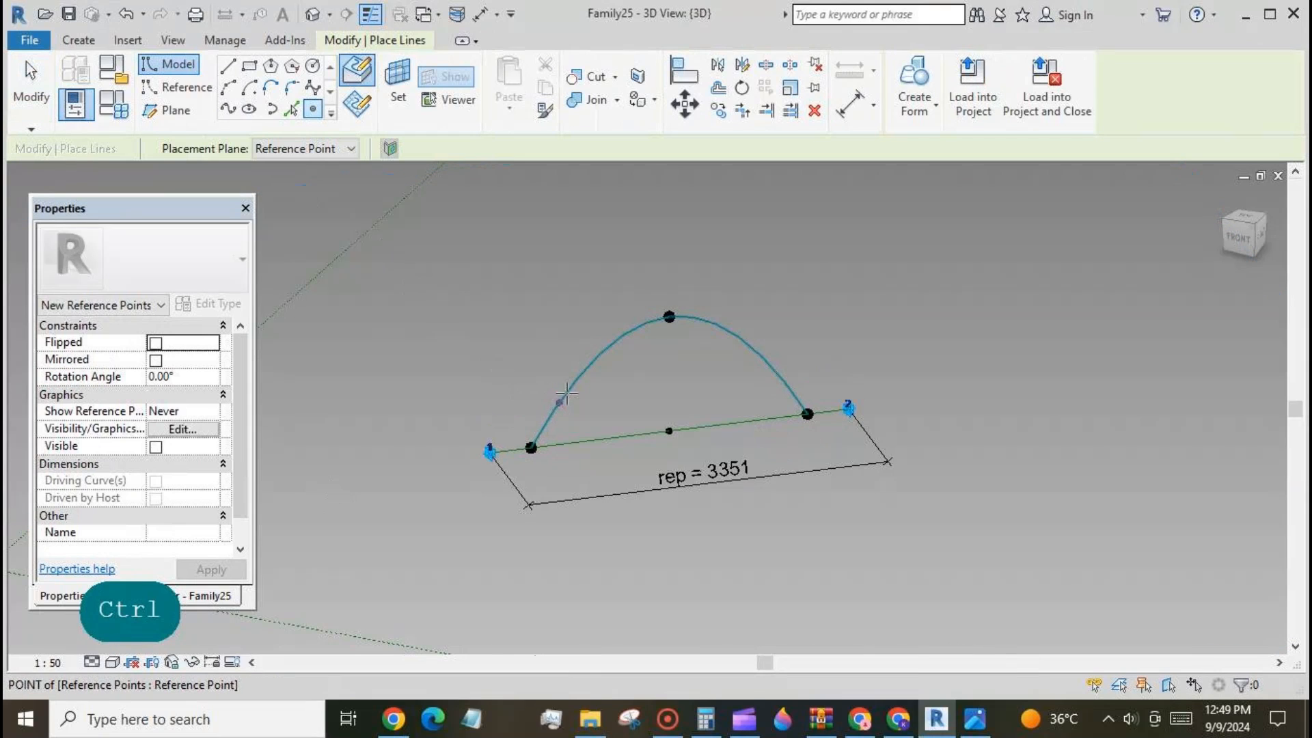
pyautogui.click(773, 368)
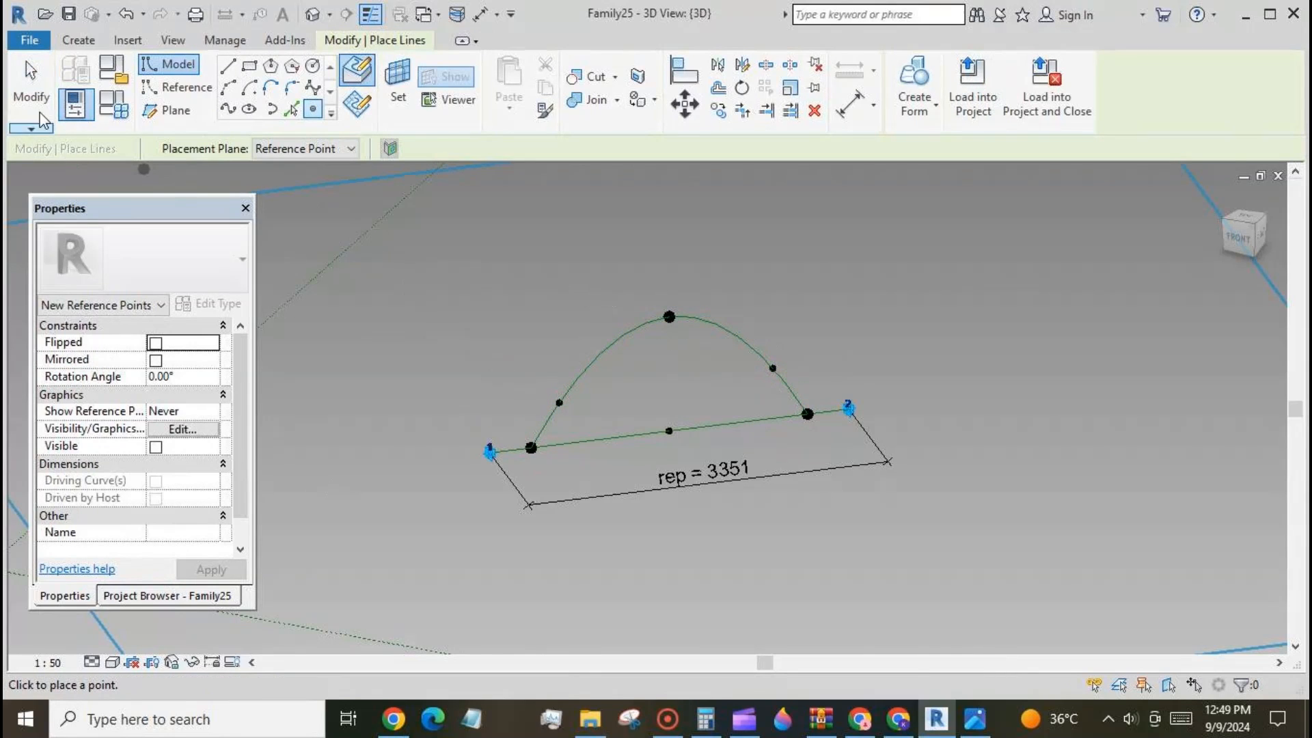
pyautogui.press('Escape')
pyautogui.press('Escape')
# - Associate the normalized curve parameter of the arch point near adaptive point 1 with a new family parameter named "n curve"
pyautogui.click(559, 403)
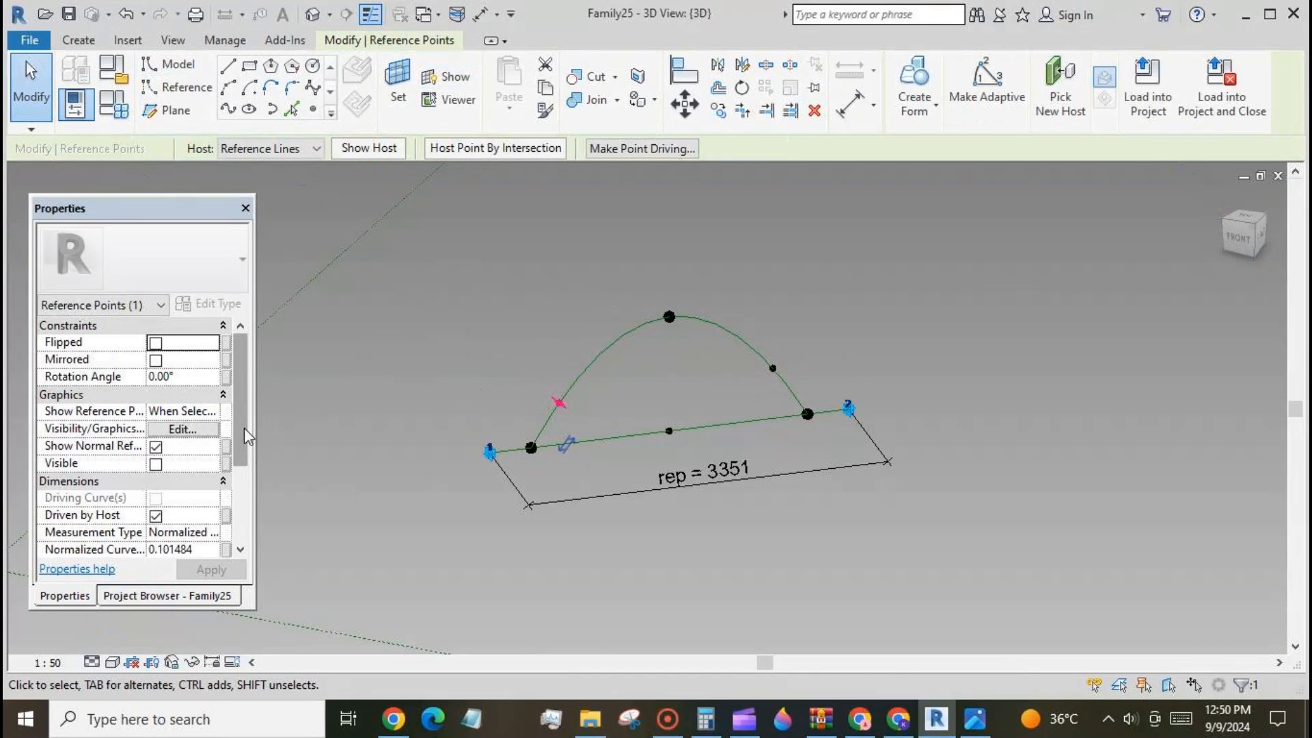
pyautogui.scroll(-3, 244, 427)
pyautogui.click(240, 479)
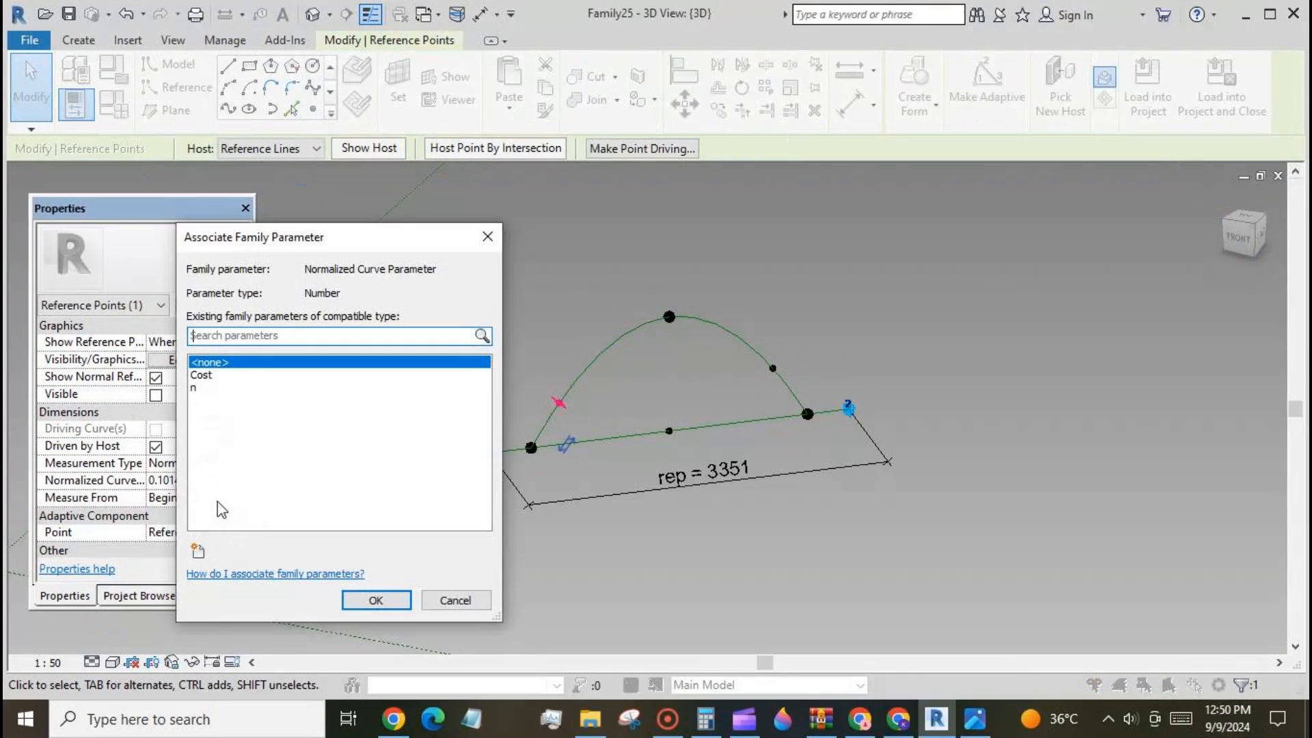
pyautogui.click(198, 549)
pyautogui.write('n c')
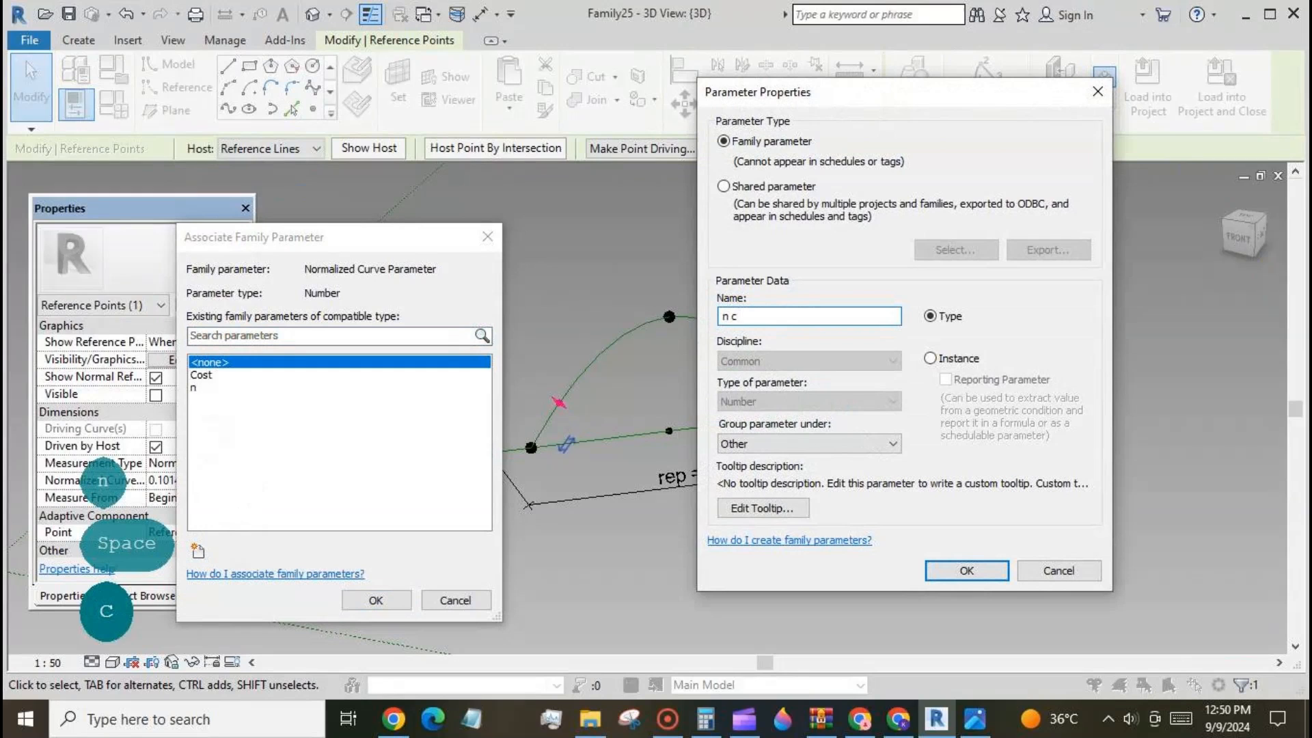
pyautogui.write('urve')
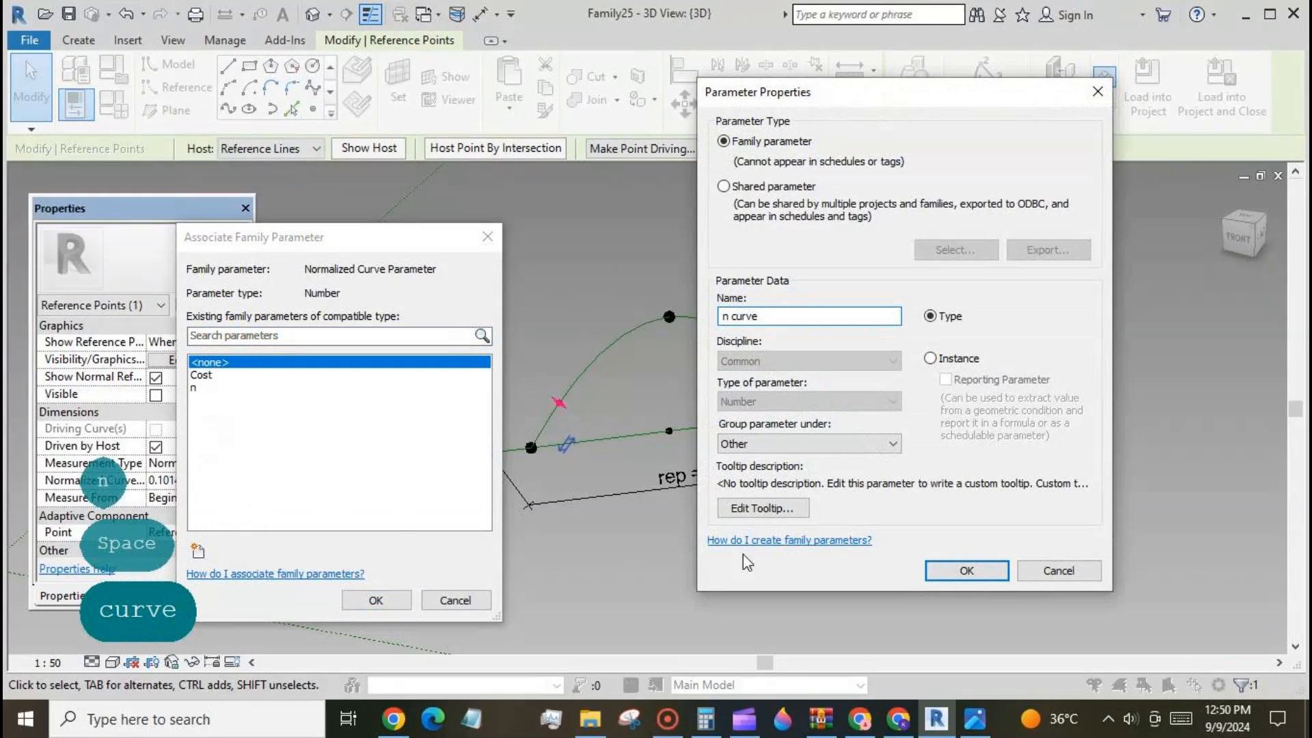
pyautogui.click(966, 571)
pyautogui.click(376, 600)
# - Measure the arch point near adaptive point 2 from the End and associate its normalized curve parameter with "n curve"
pyautogui.moveTo(762, 330); pyautogui.dragTo(784, 380)
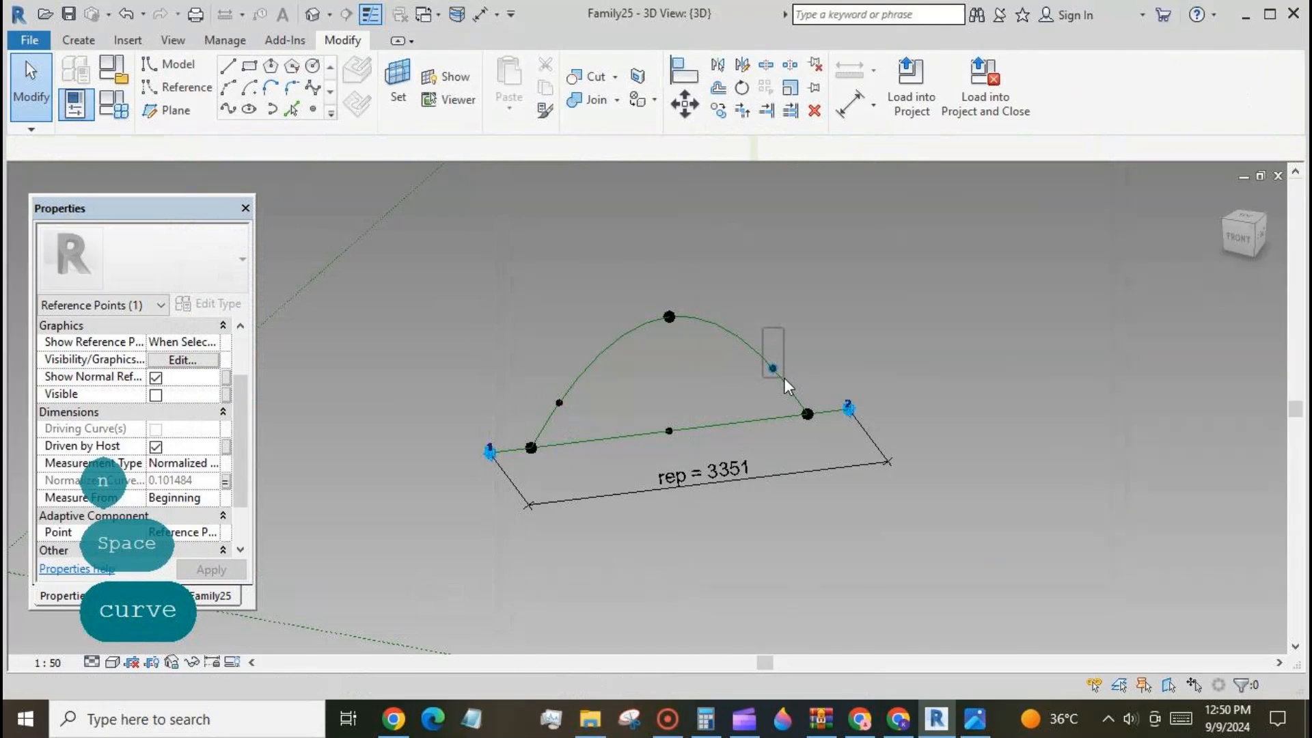
pyautogui.moveTo(242, 460); pyautogui.dragTo(242, 485)
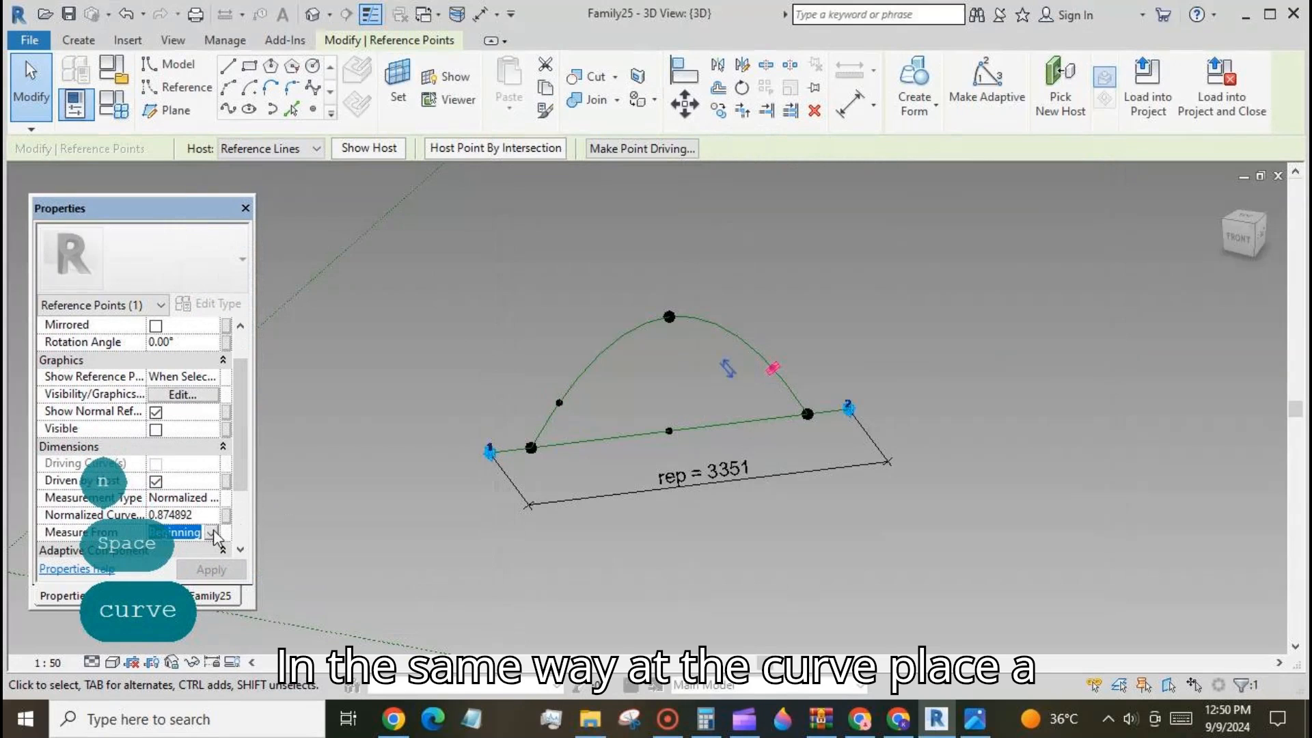
pyautogui.click(213, 533)
pyautogui.click(197, 558)
pyautogui.click(227, 516)
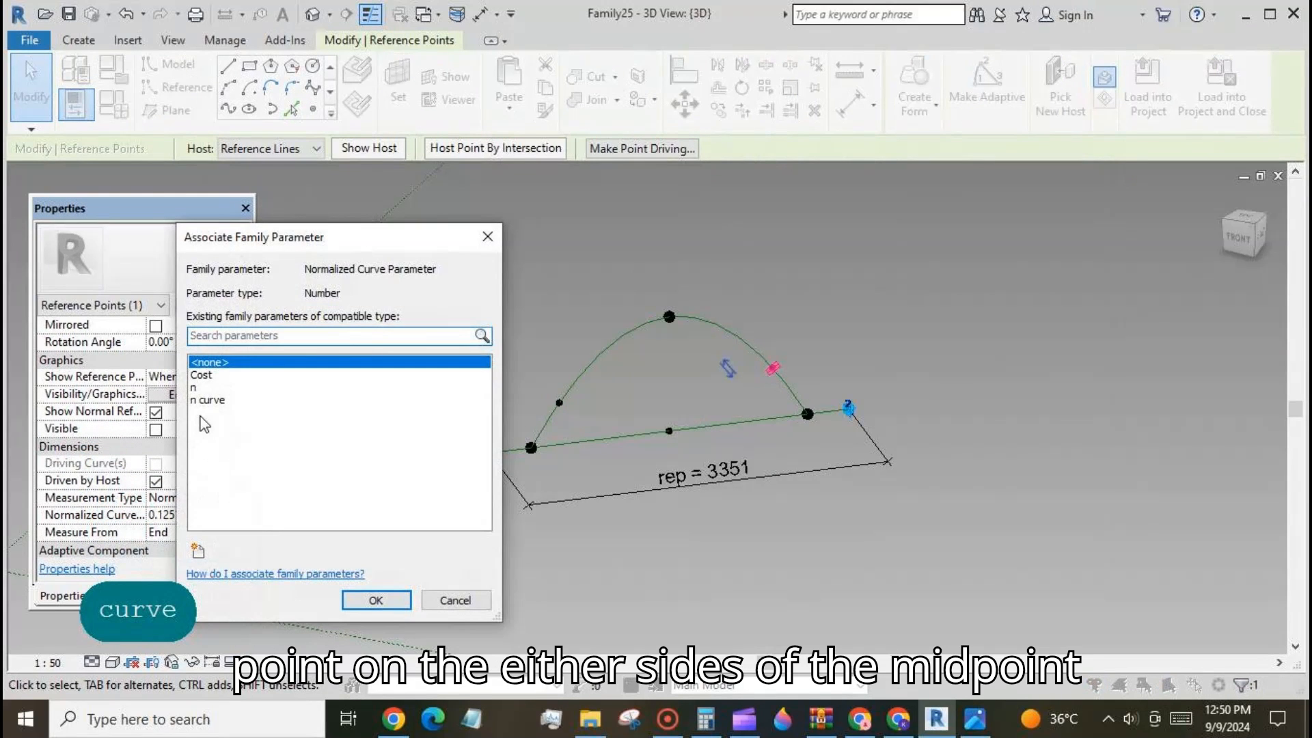
pyautogui.click(211, 400)
pyautogui.click(376, 600)
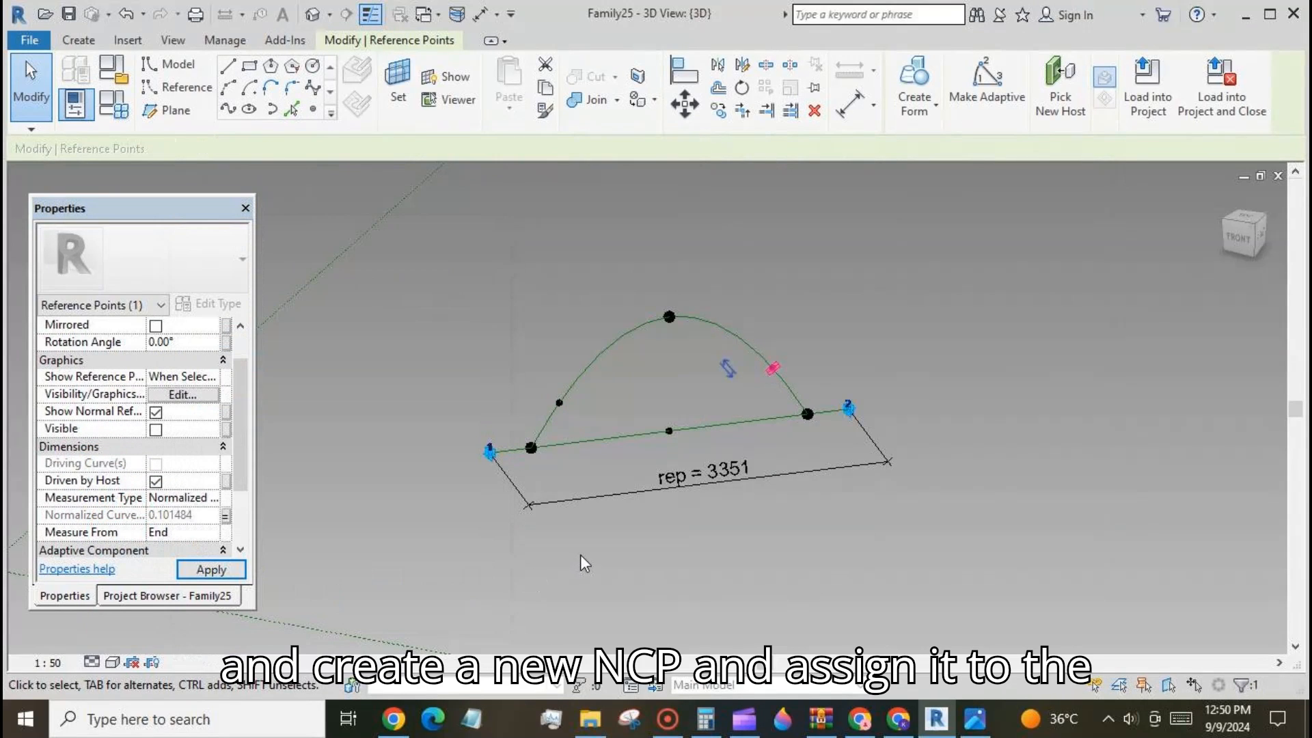
pyautogui.click(638, 543)
# - Join the two end points of the arch along the base with a spline and make it a reference line
pyautogui.scroll(-1, 891, 280)
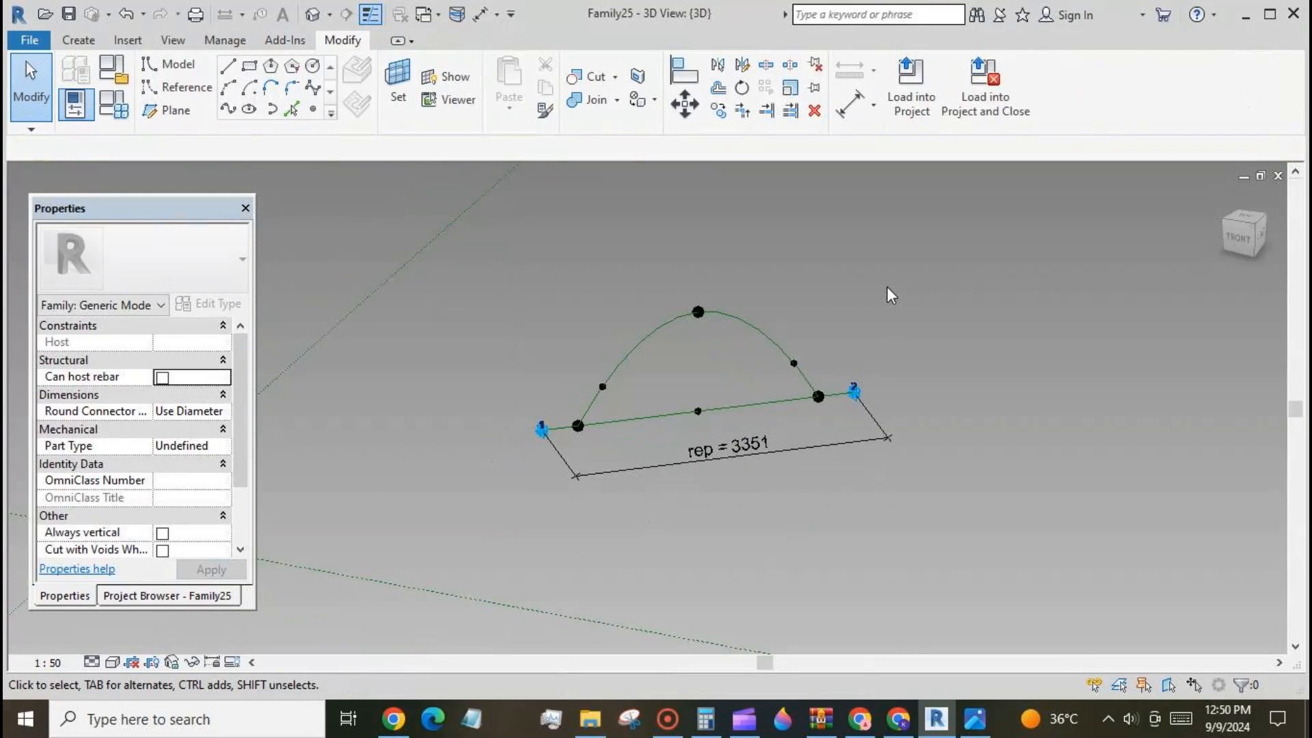
pyautogui.click(575, 420)
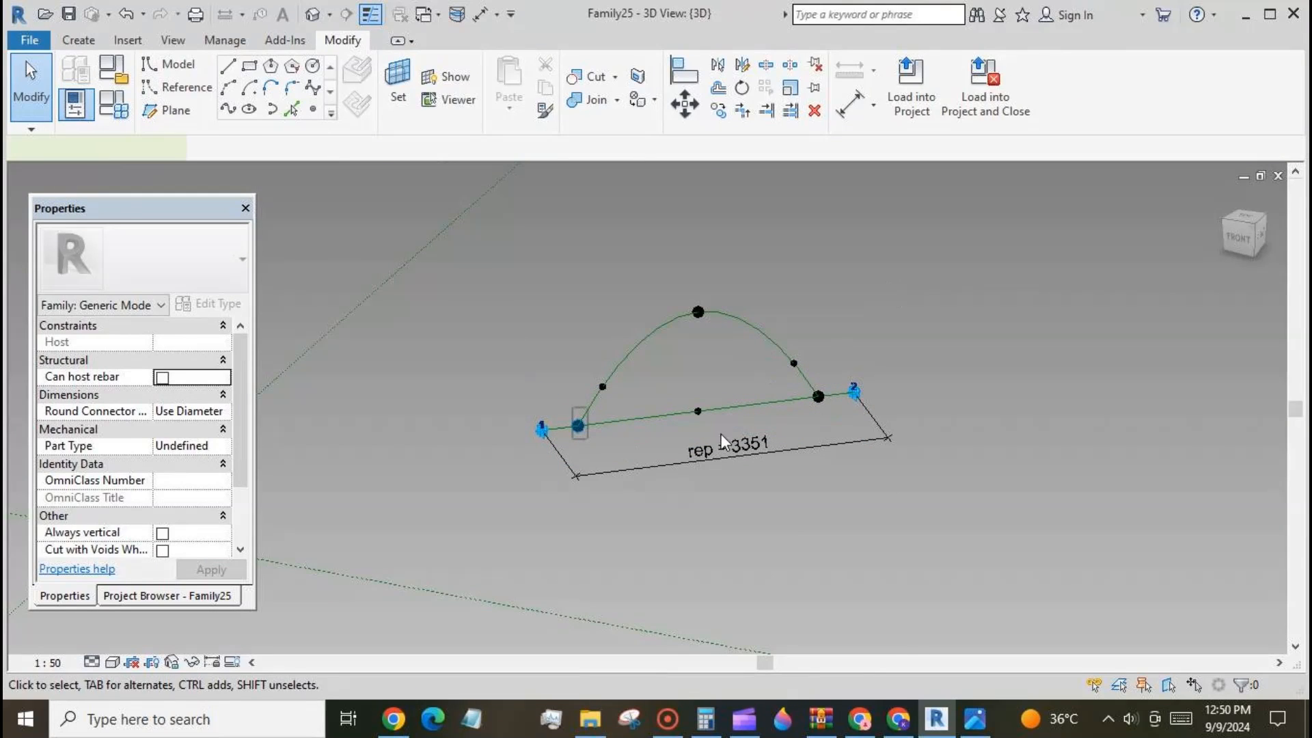
pyautogui.click(228, 111)
pyautogui.click(155, 481)
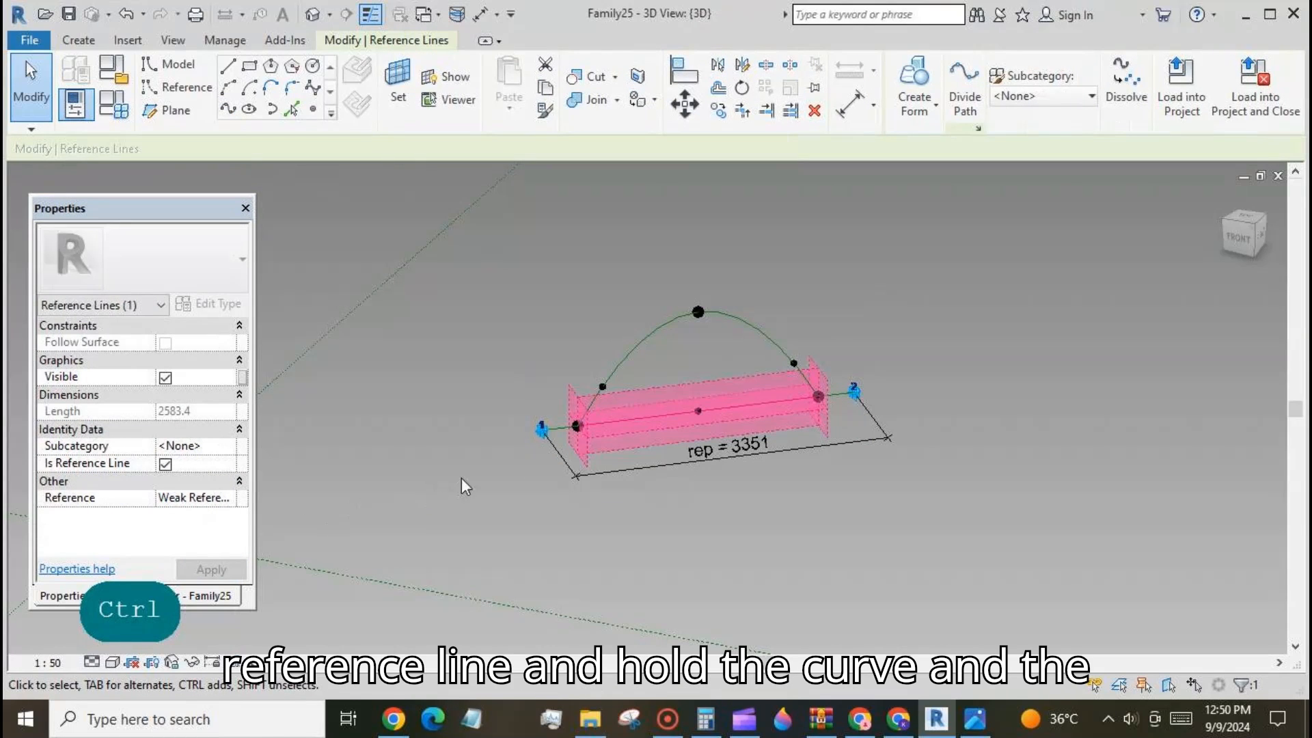
# - Create a form from the arched curve and the straight line between its ends, choosing the flat surface option
pyautogui.keyDown('ctrl'); pyautogui.click(622, 359); pyautogui.keyUp('ctrl')
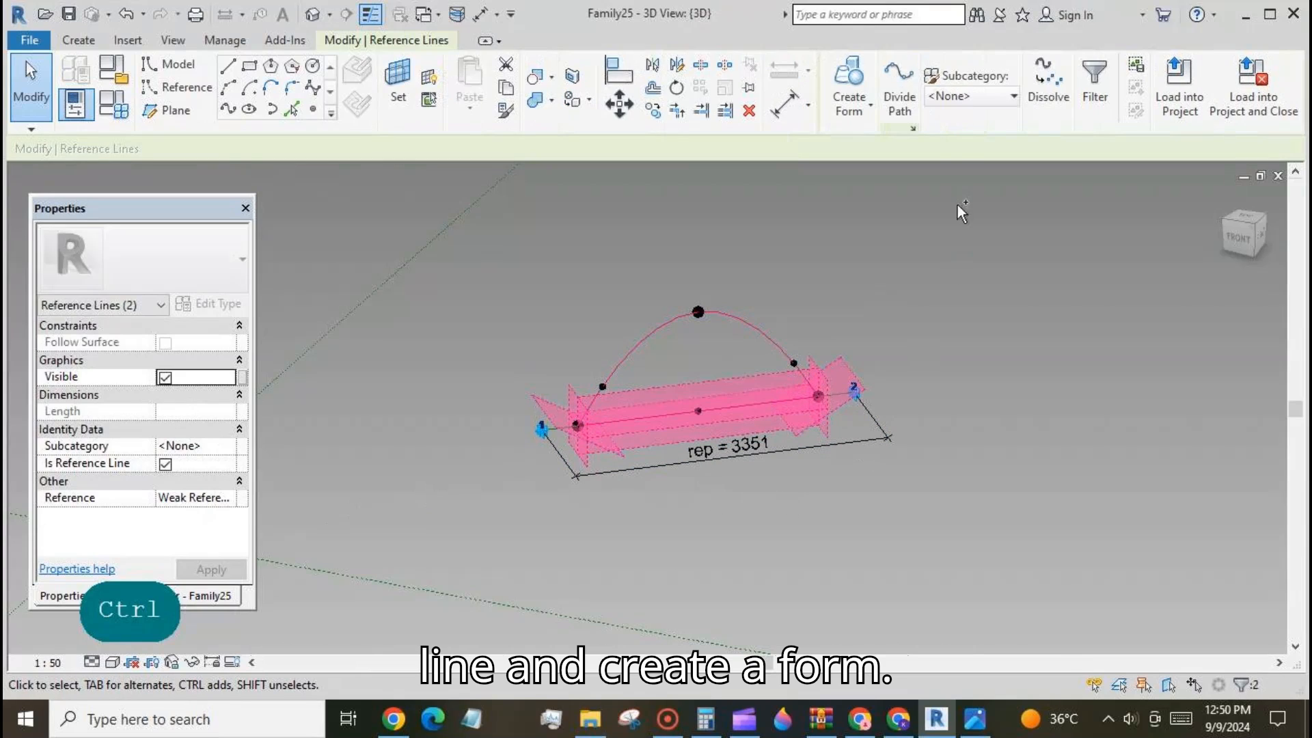
pyautogui.click(849, 83)
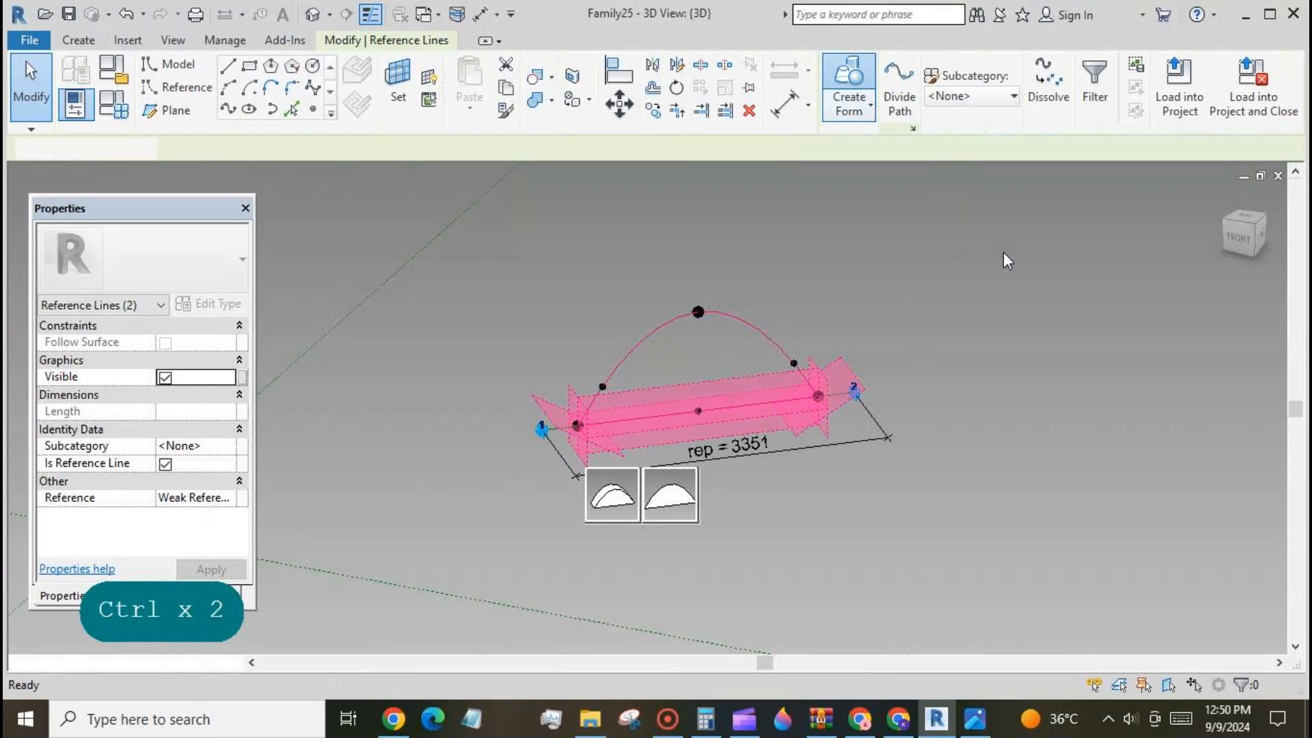
pyautogui.click(667, 503)
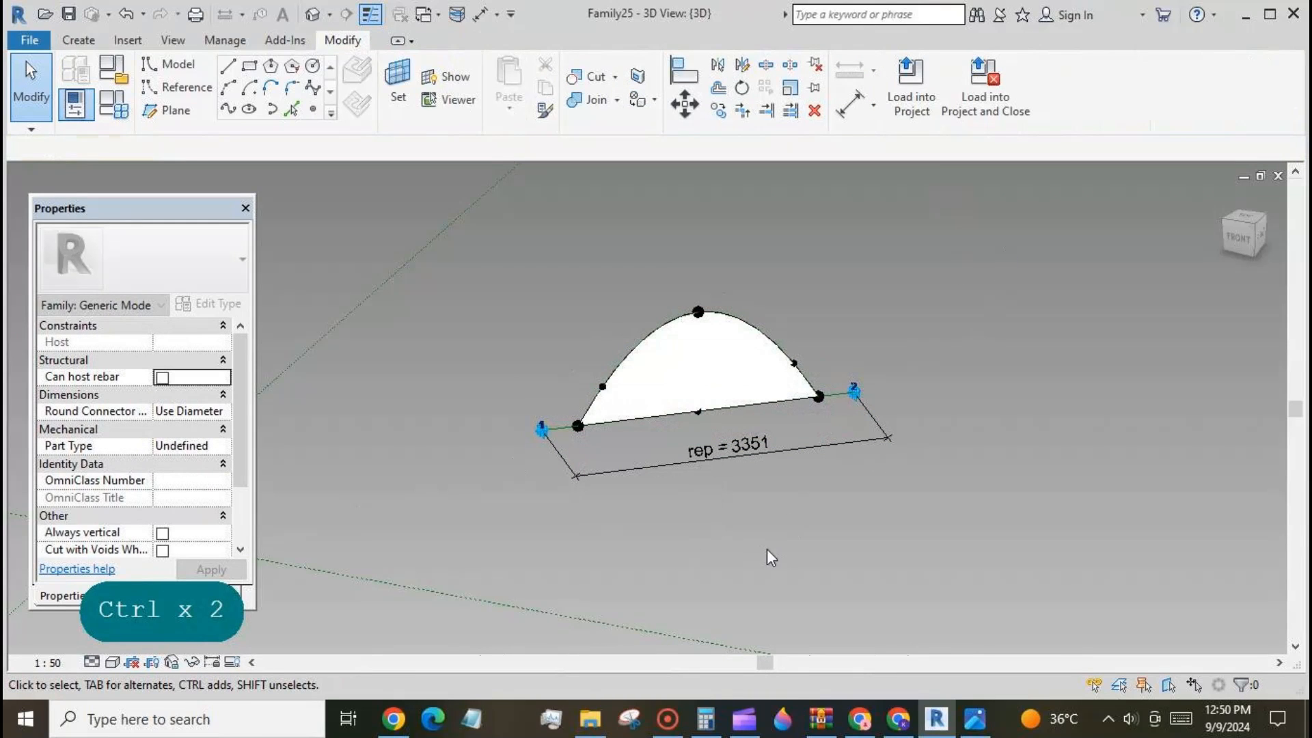
pyautogui.click(777, 403)
pyautogui.click(732, 538)
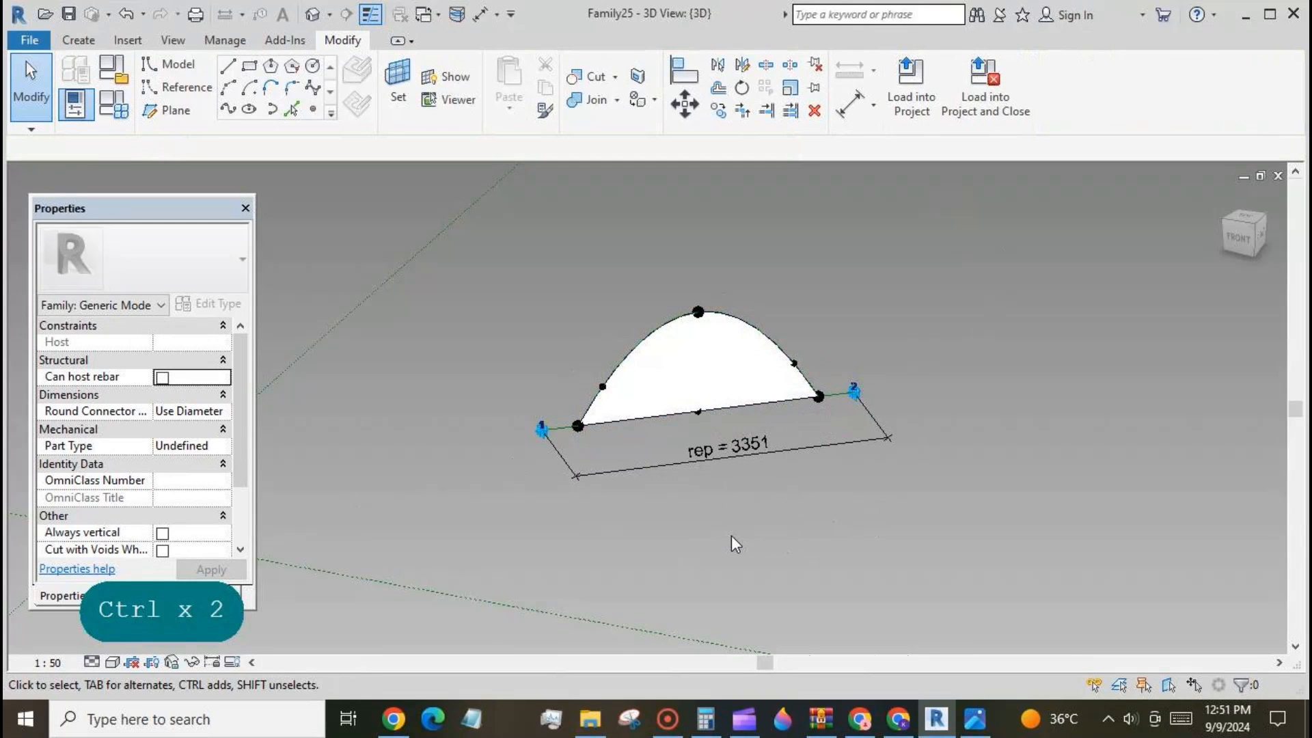
# - Switch to the "i section fam 3 point adap" family and load it into Family25
pyautogui.click(438, 19)
pyautogui.click(430, 86)
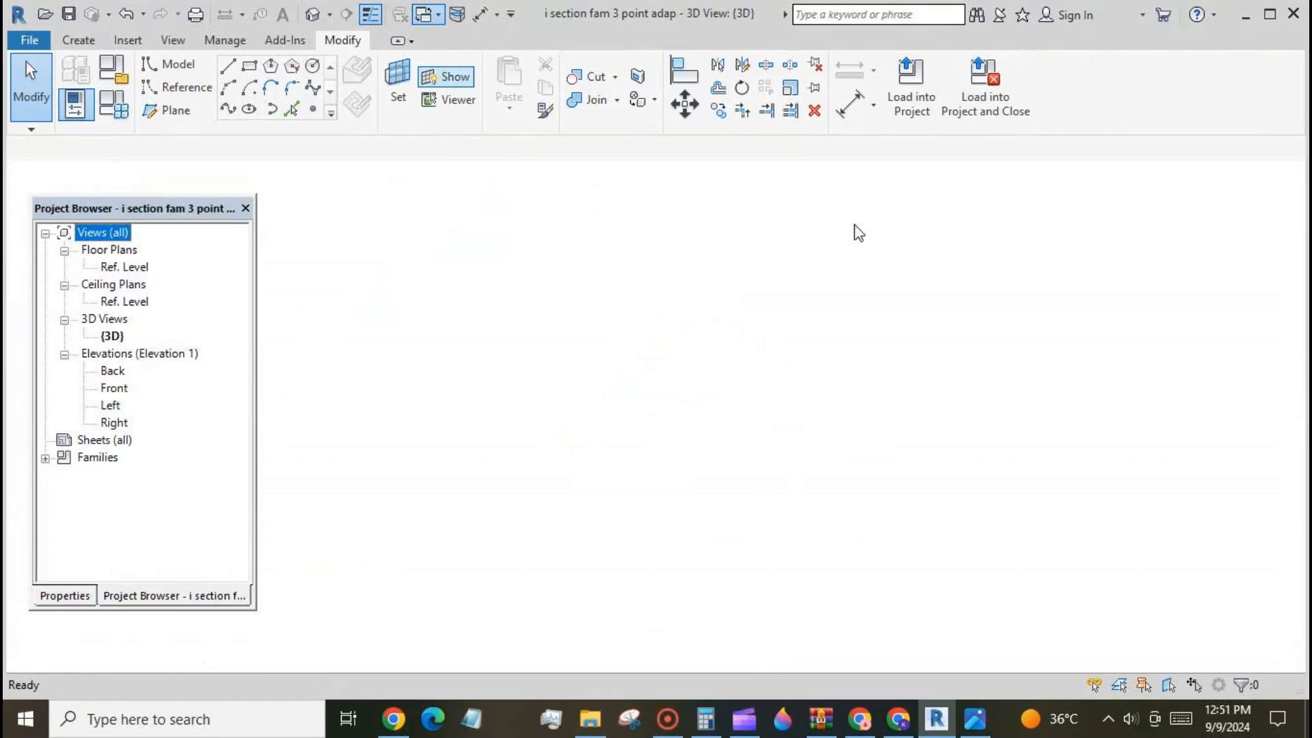
pyautogui.click(910, 82)
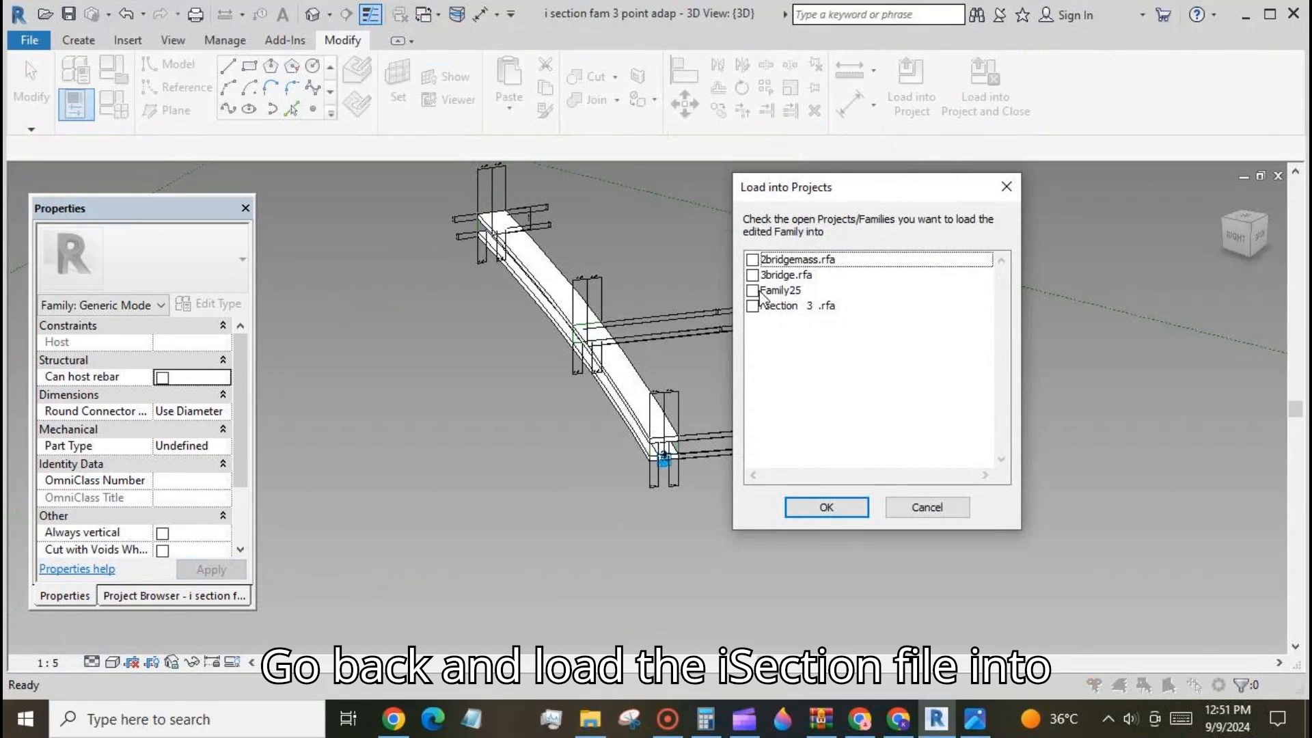
pyautogui.click(752, 290)
pyautogui.click(826, 507)
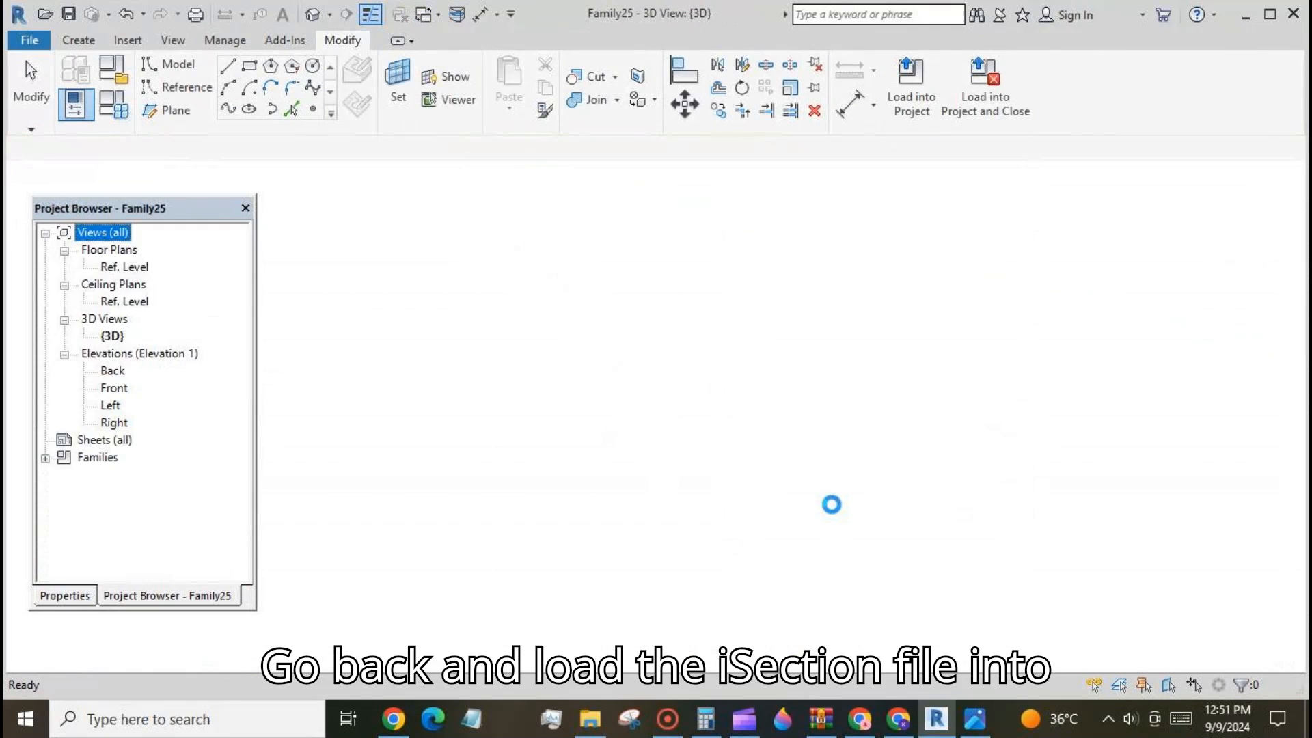
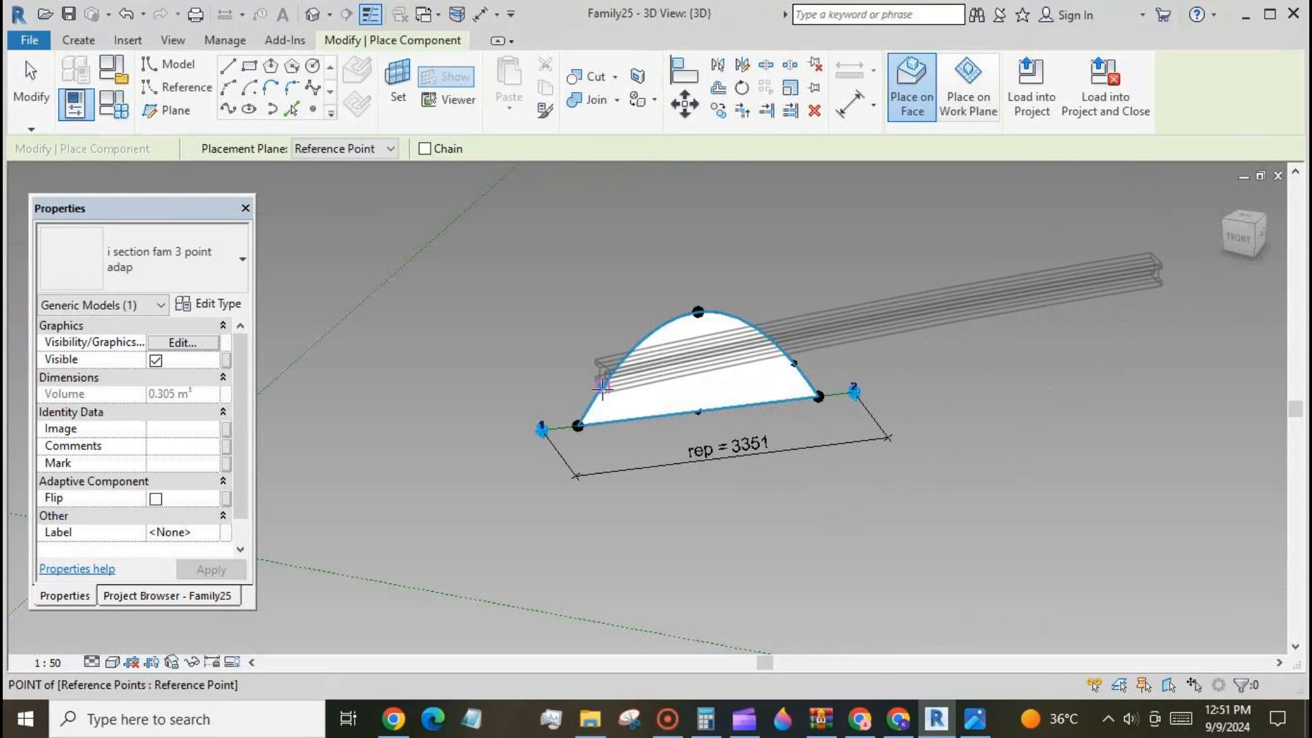
# - Place the three-point I-section component along the arch through its first side point, apex and second side point
pyautogui.click(697, 311)
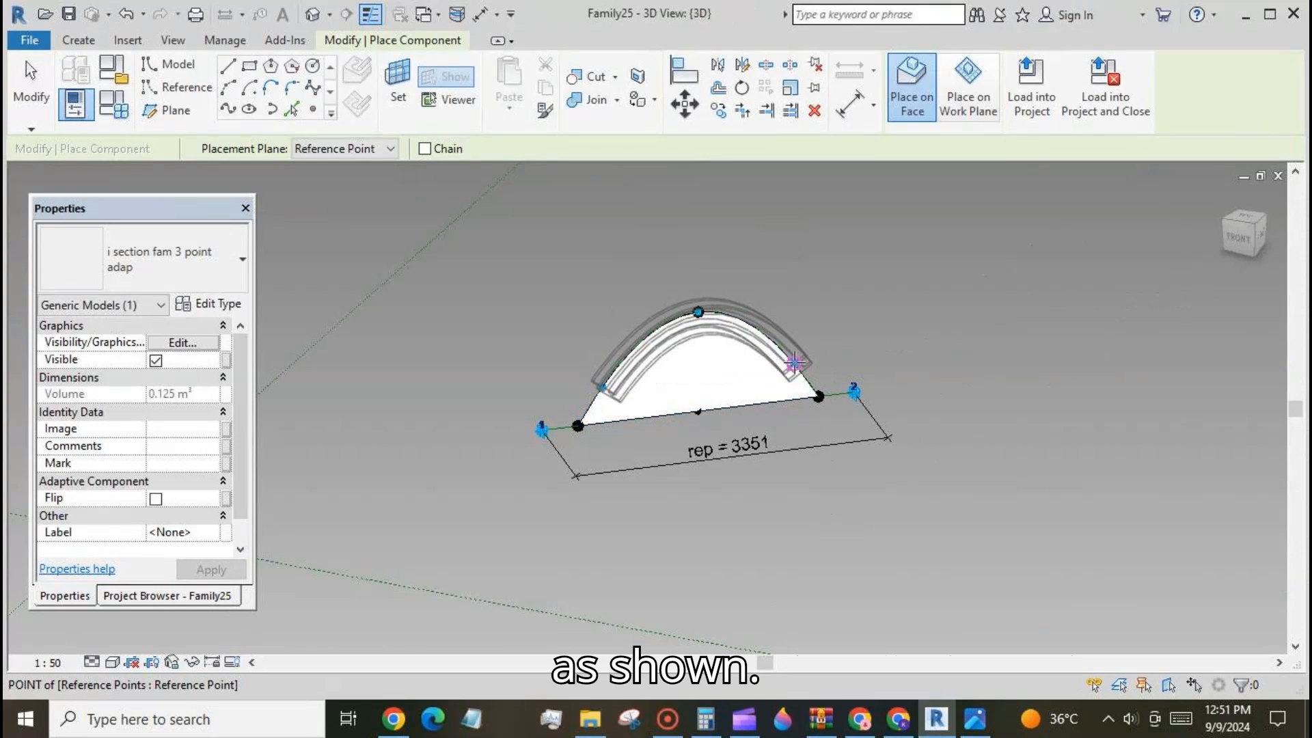
pyautogui.click(793, 363)
pyautogui.click(30, 87)
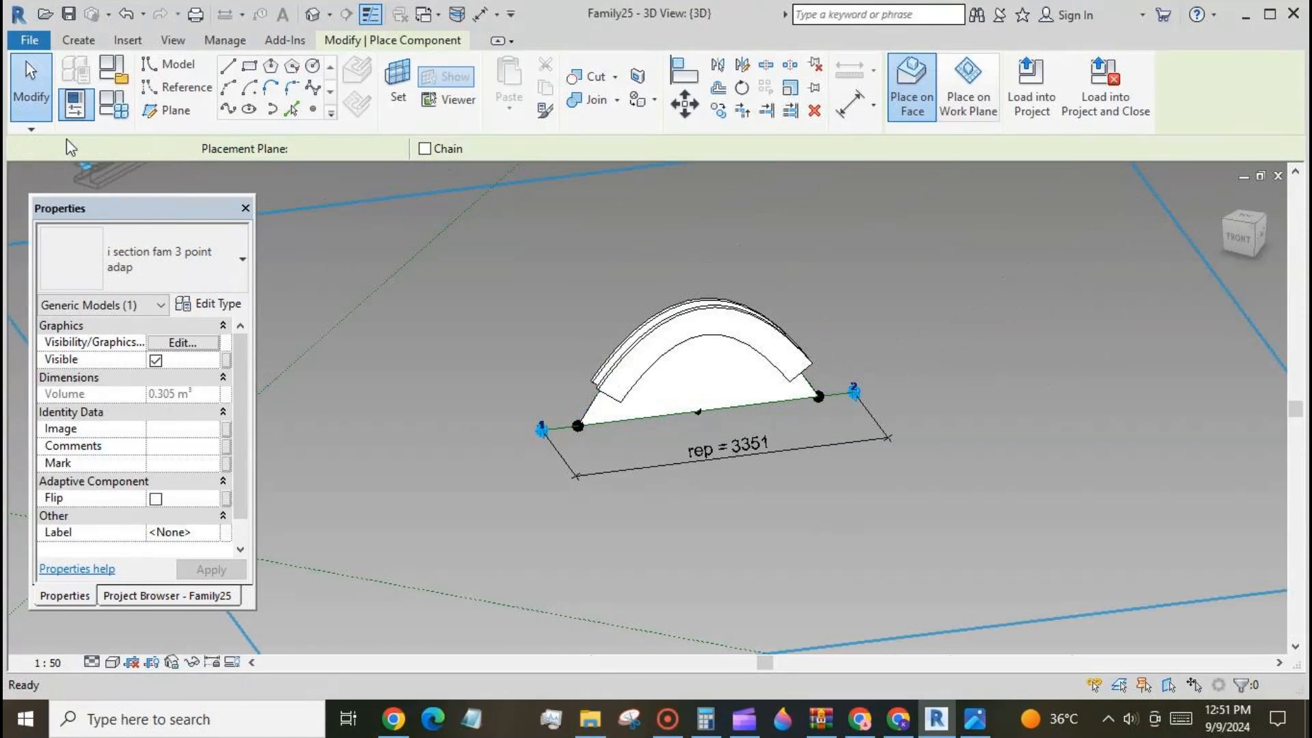
# - Set the placed I-section's type dimensions to d 120, w1 100 and th 40, and apply them
pyautogui.keyDown('shift'); pyautogui.moveTo(466, 559); pyautogui.dragTo(526, 503, button='middle'); pyautogui.keyUp('shift')
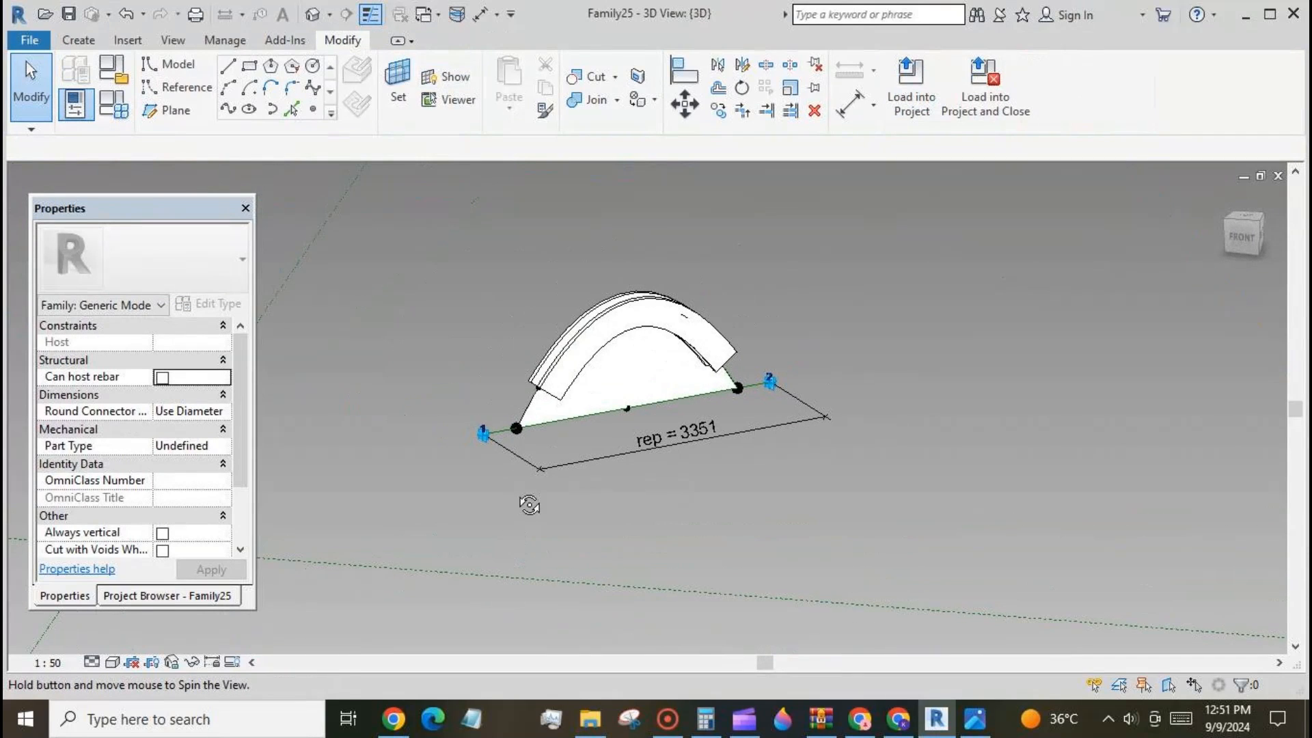
pyautogui.click(557, 346)
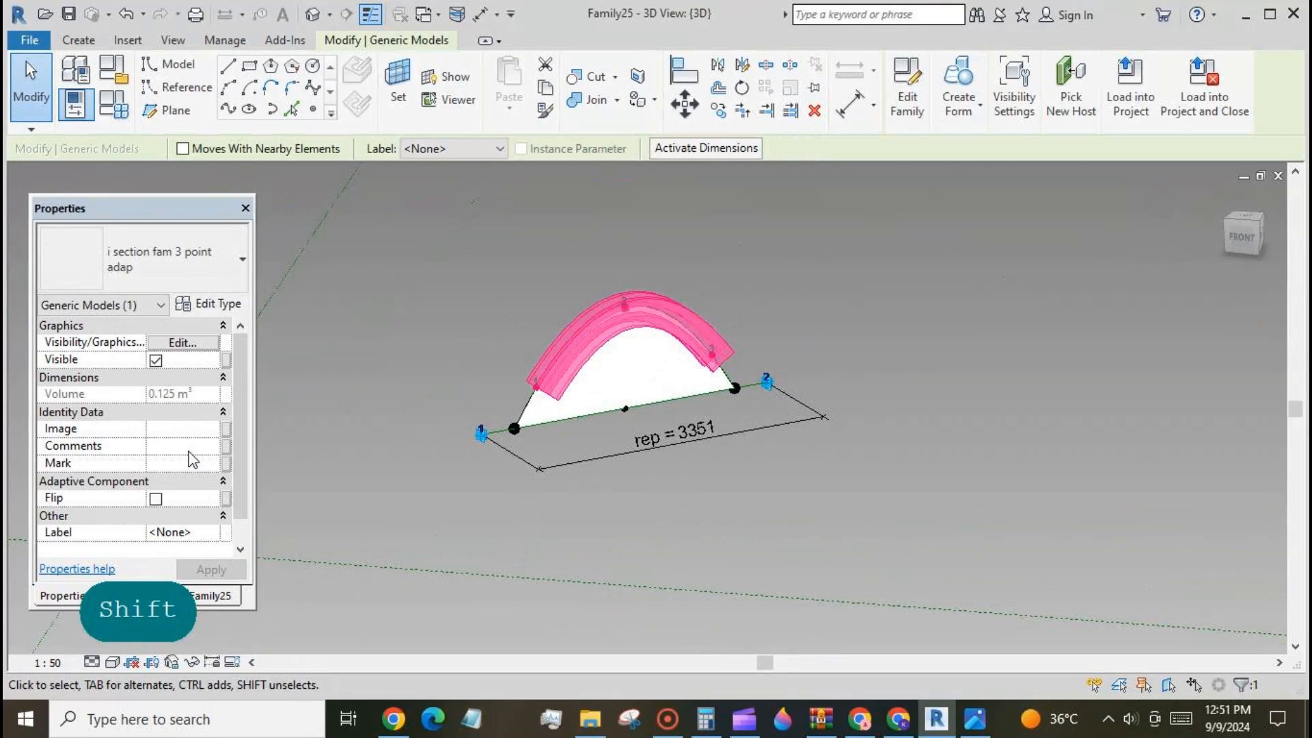
pyautogui.click(225, 308)
pyautogui.click(294, 292)
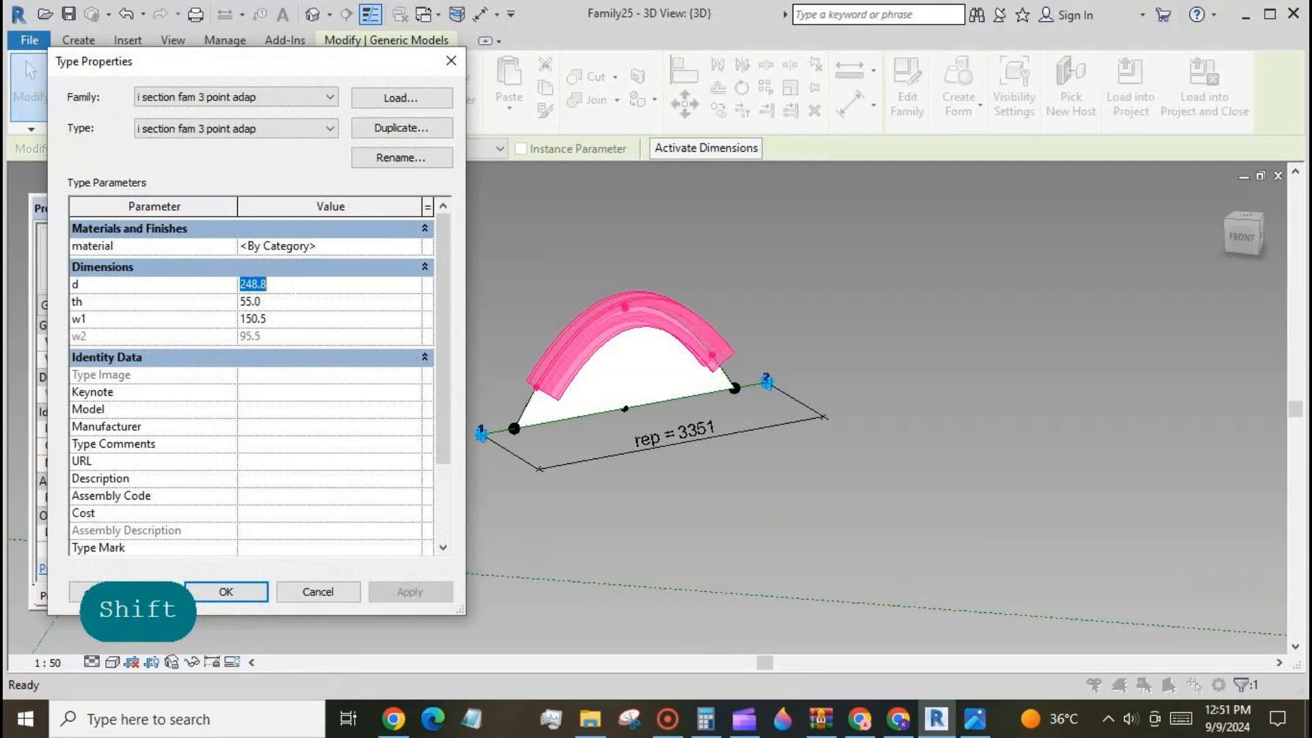
pyautogui.write('120')
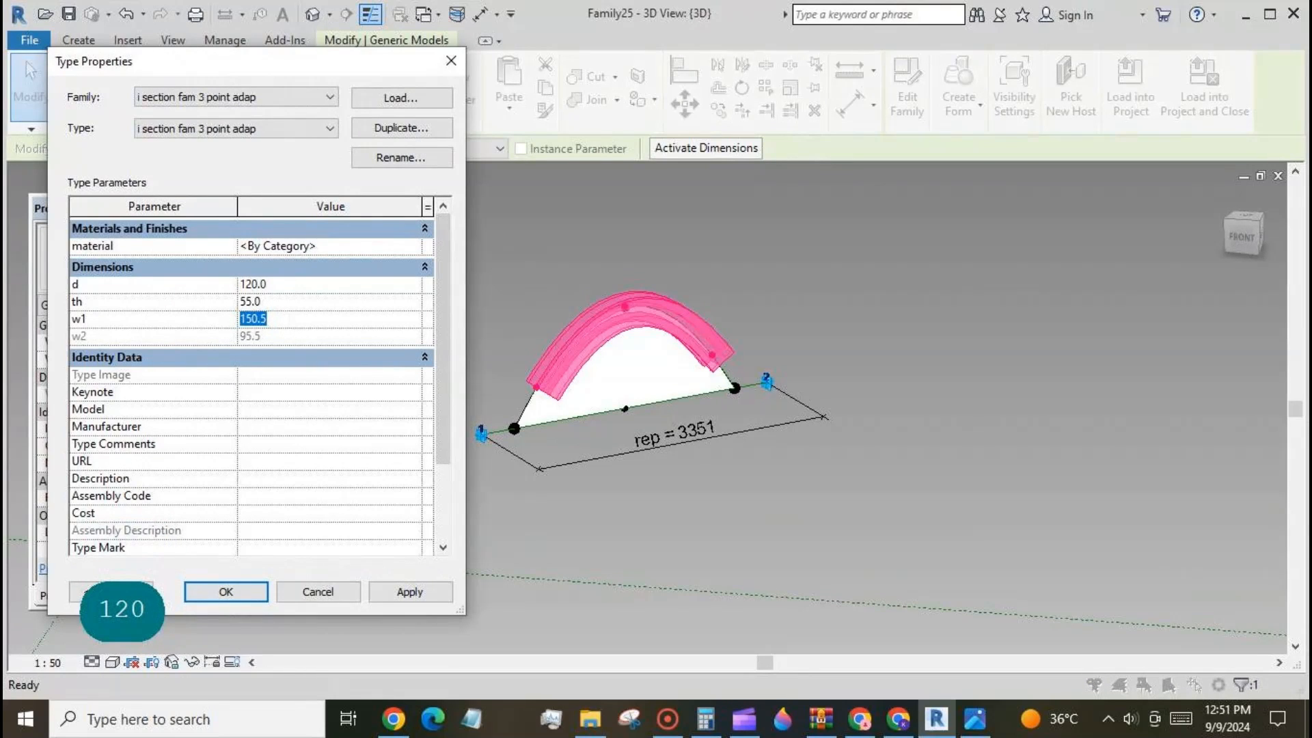
pyautogui.write('100')
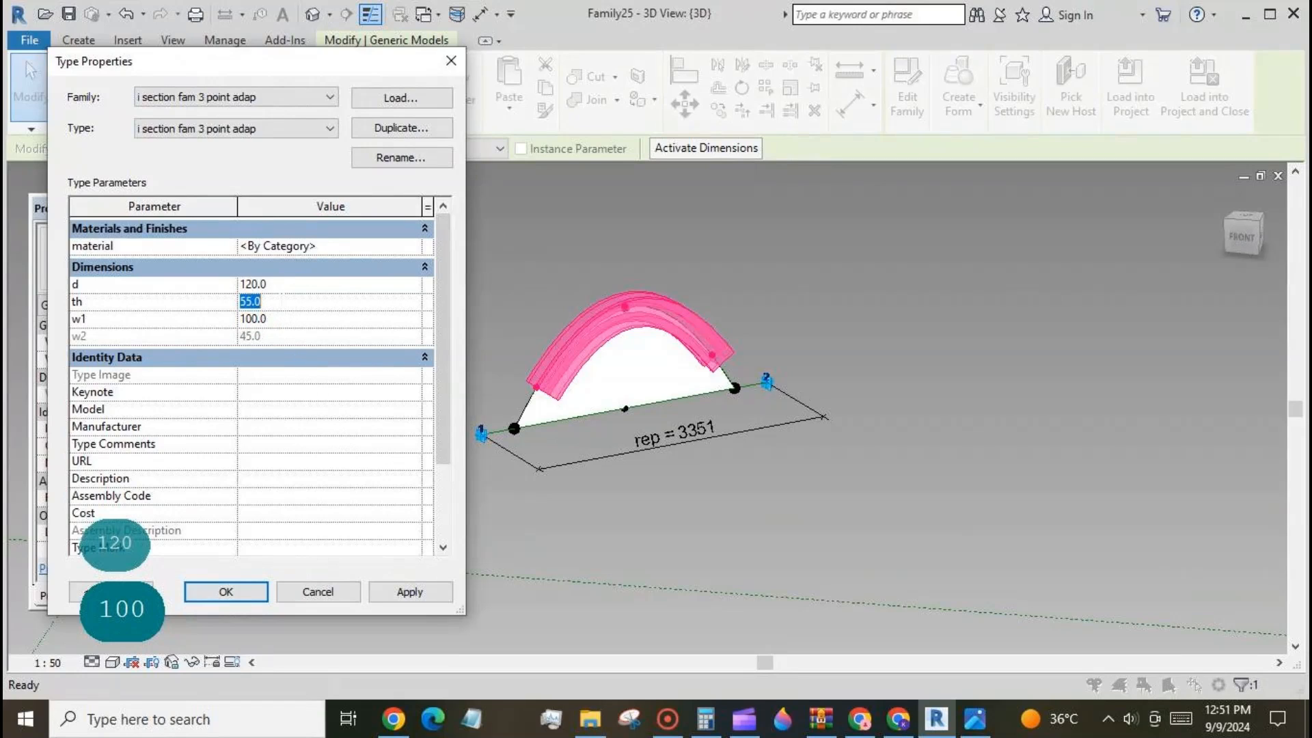
pyautogui.write('40')
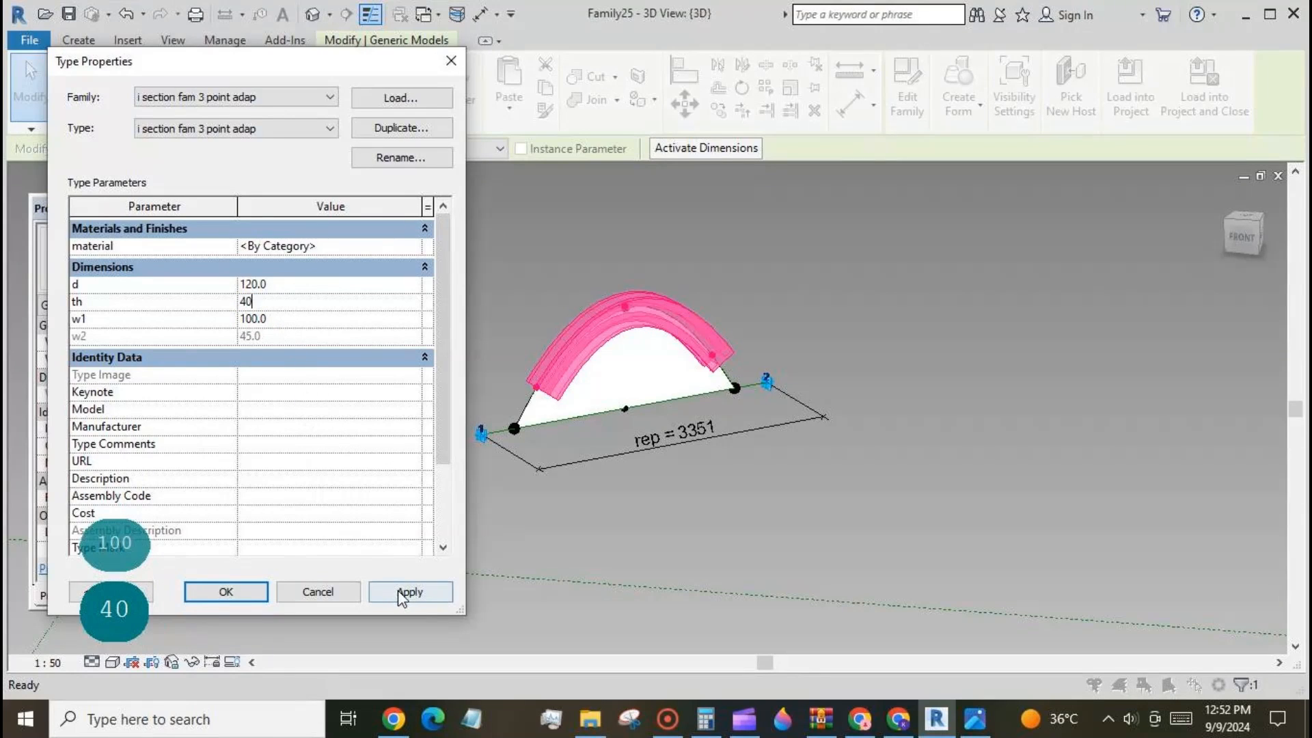
pyautogui.click(399, 592)
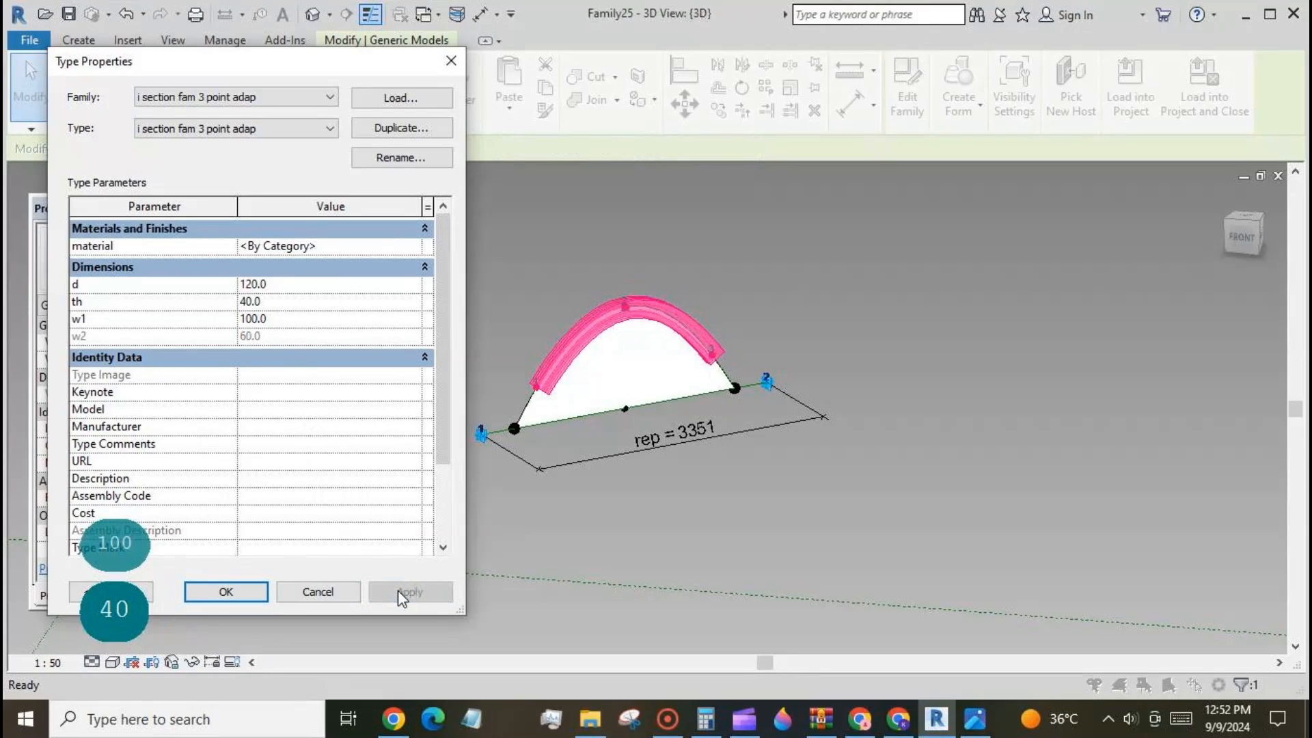
pyautogui.click(239, 593)
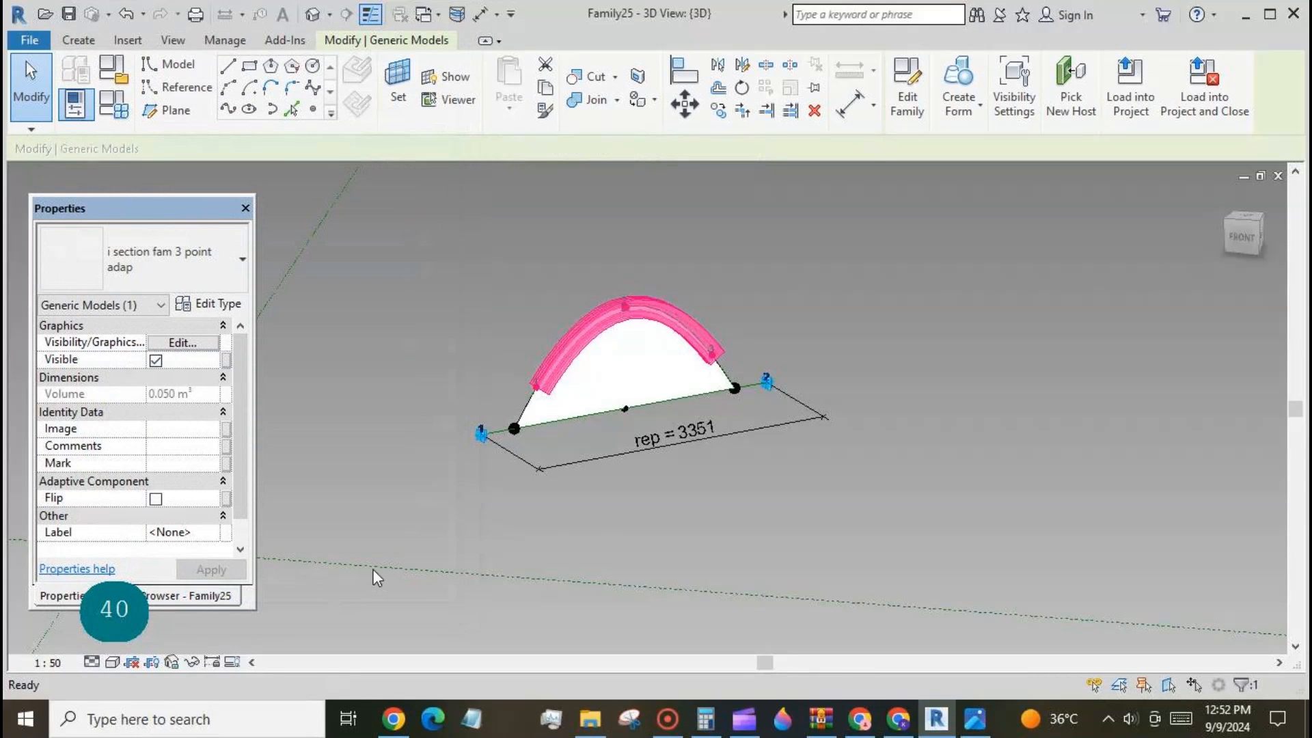
# - Switch to the "i section fam 3 point adap" family and open its family types
pyautogui.click(438, 15)
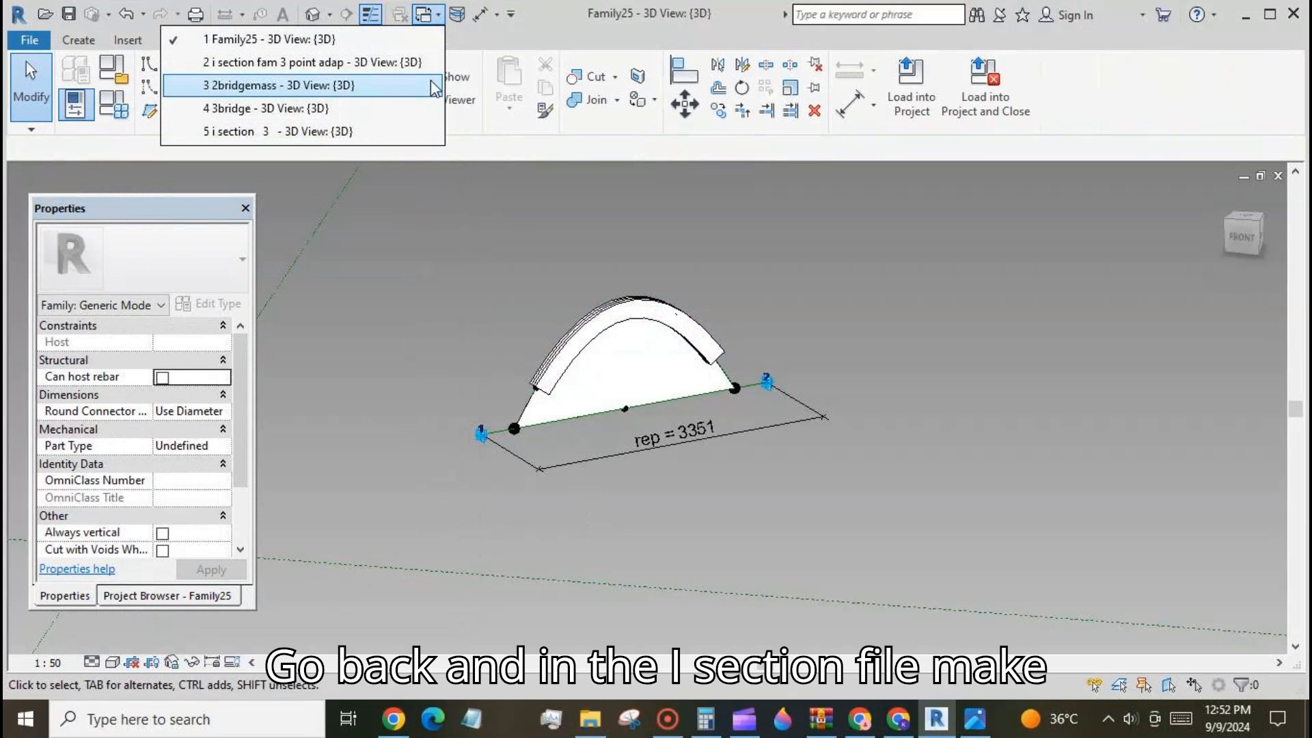
pyautogui.click(410, 62)
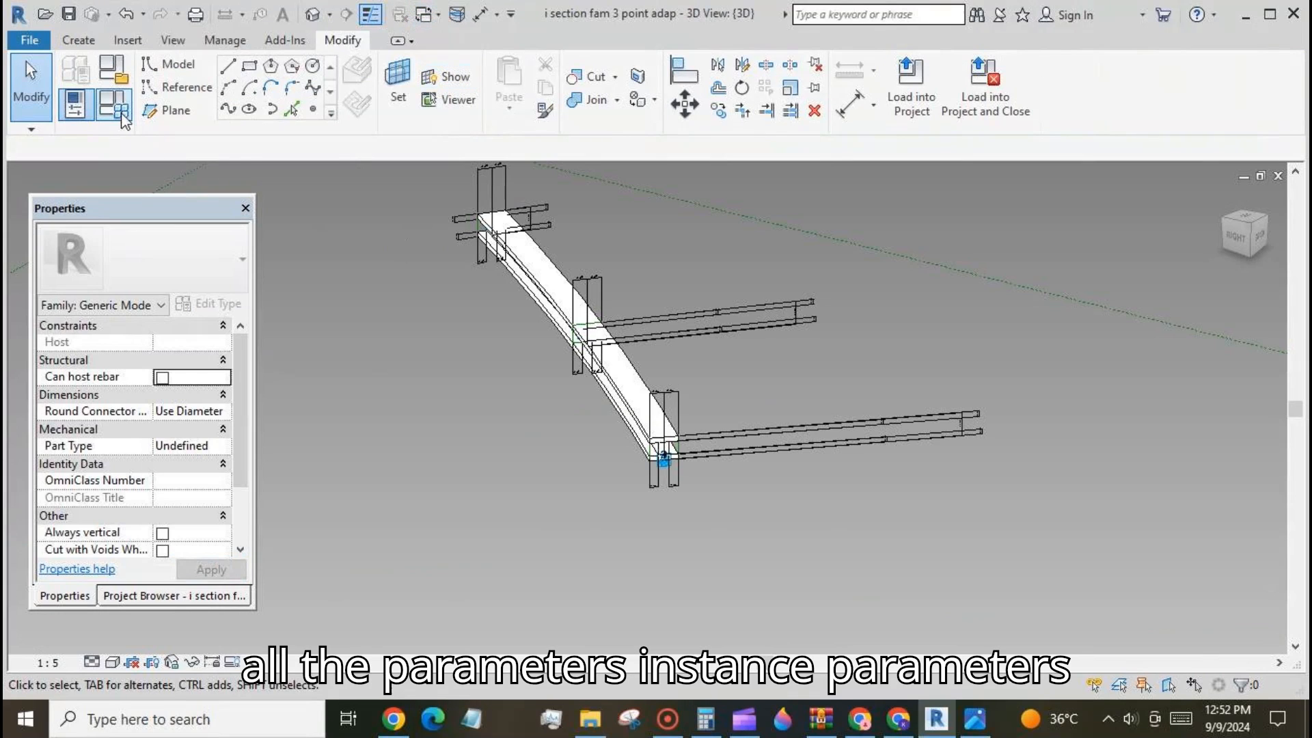
pyautogui.click(113, 104)
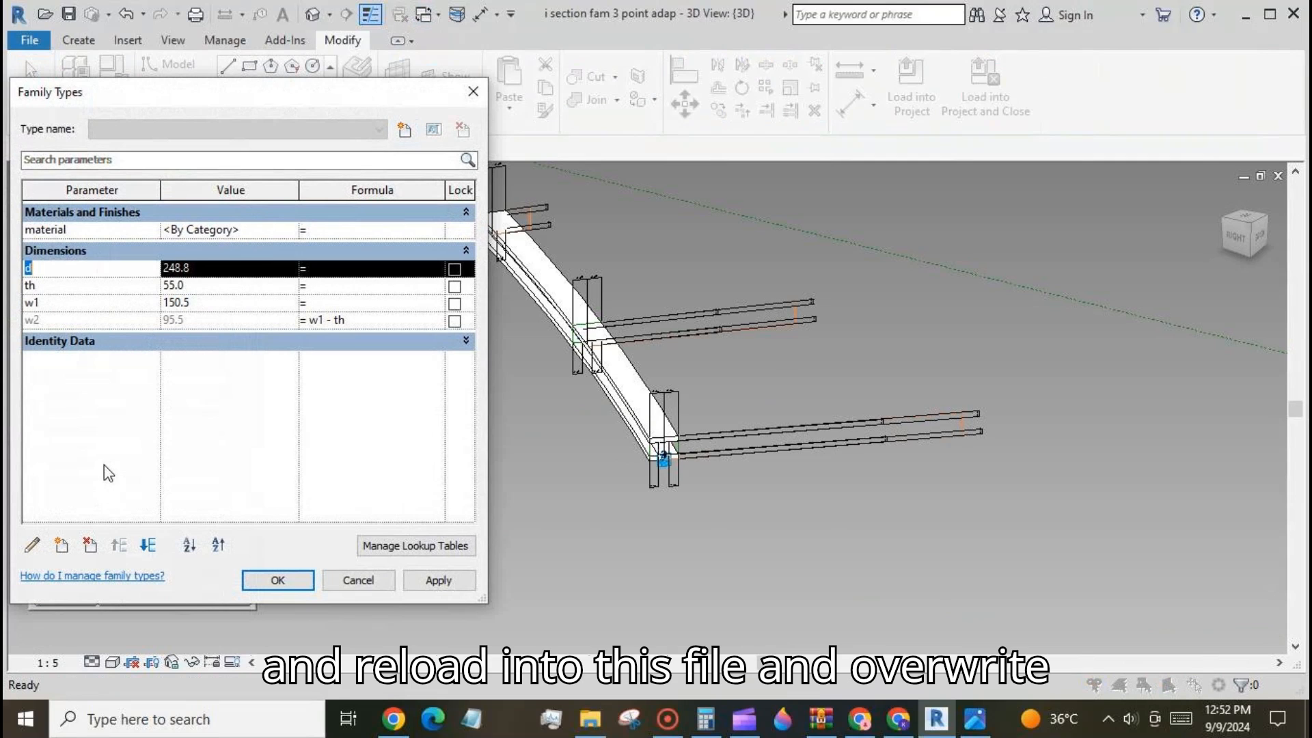
# - Try to change the th parameter to an instance parameter
pyautogui.click(67, 287)
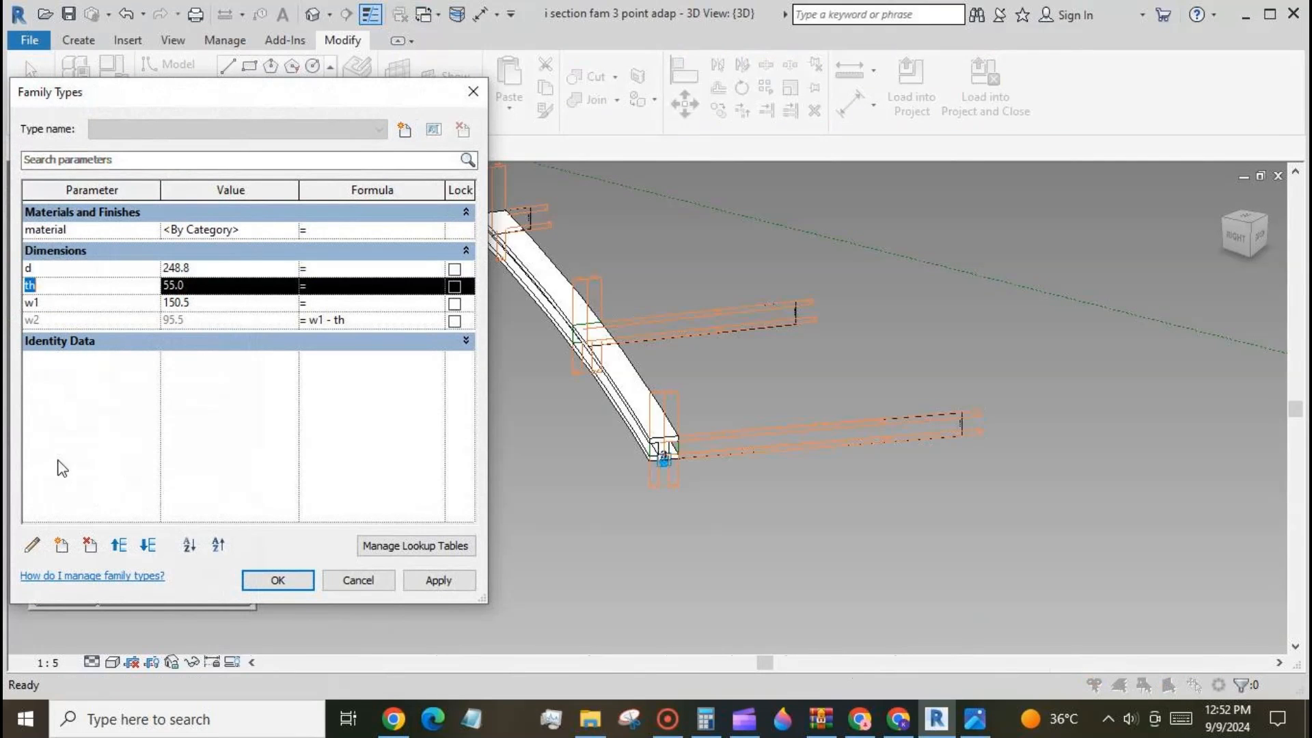
pyautogui.click(33, 545)
pyautogui.click(932, 358)
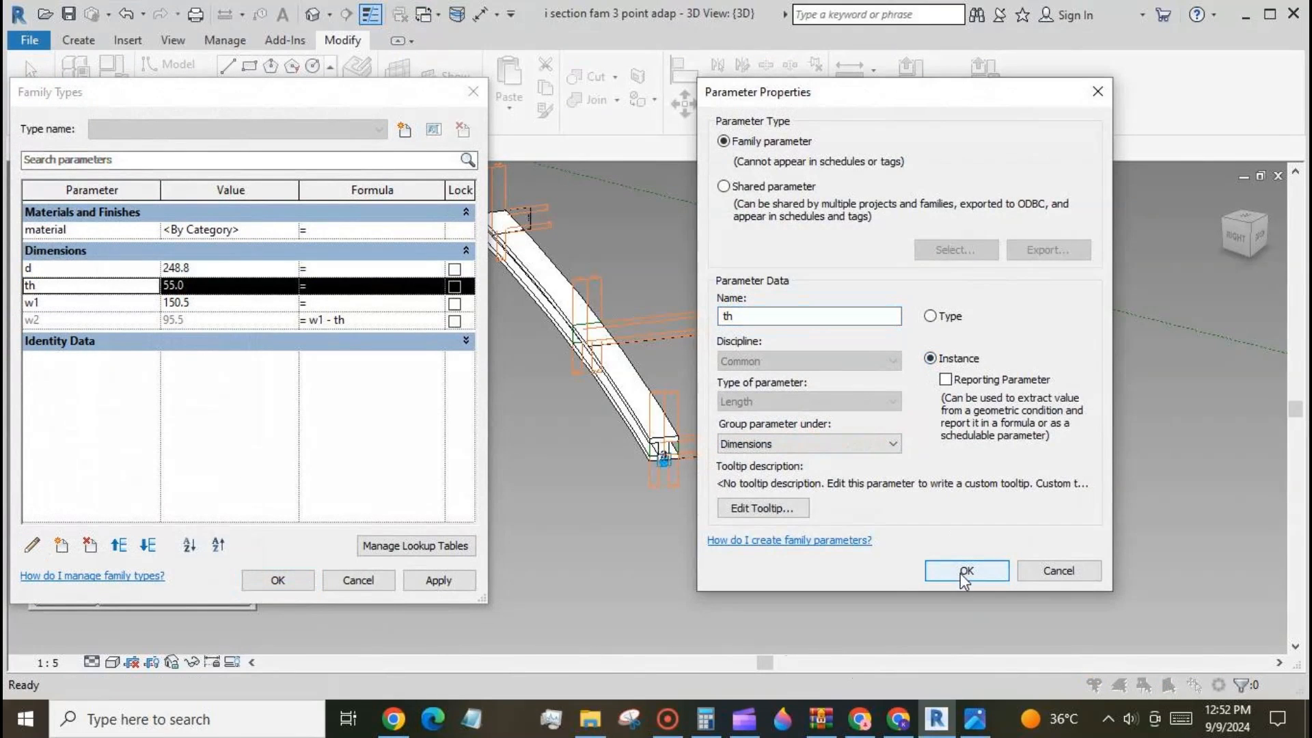
pyautogui.click(967, 571)
pyautogui.click(404, 415)
# - Change the w2 parameter and the w1 parameter to instance parameters
pyautogui.click(81, 324)
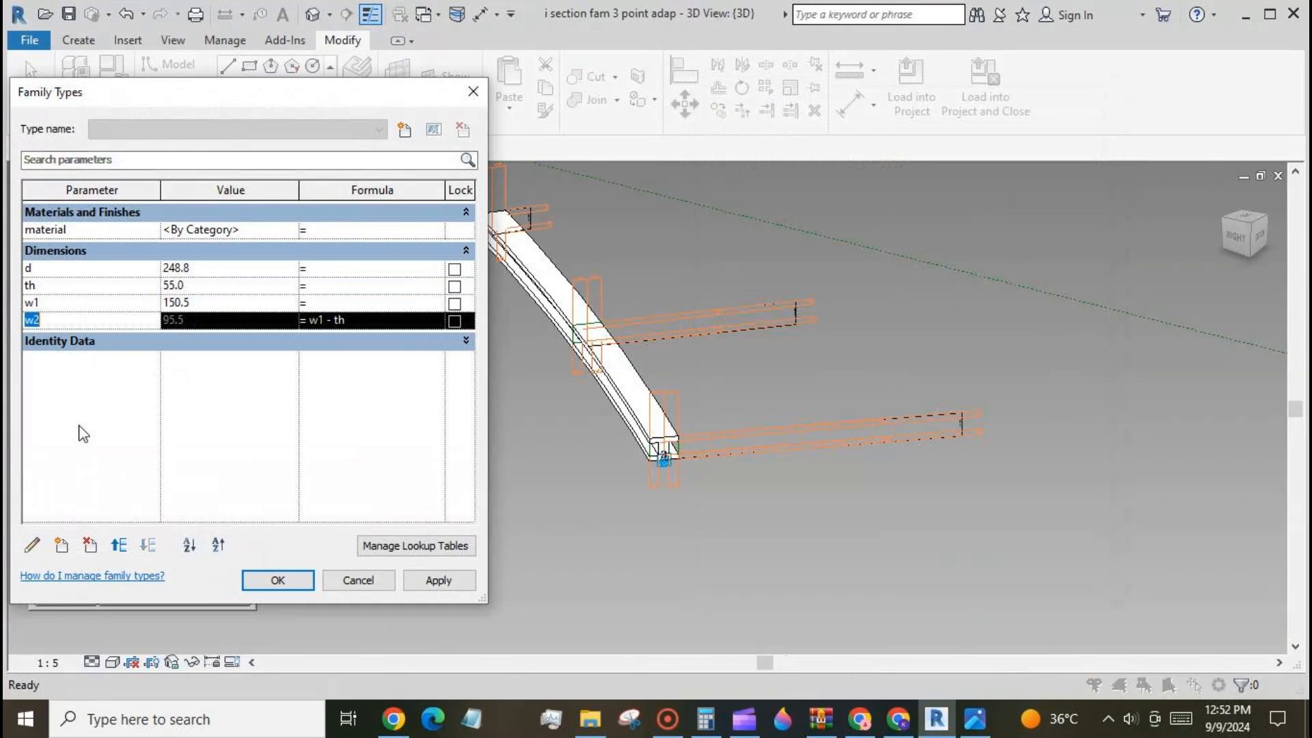
pyautogui.click(33, 545)
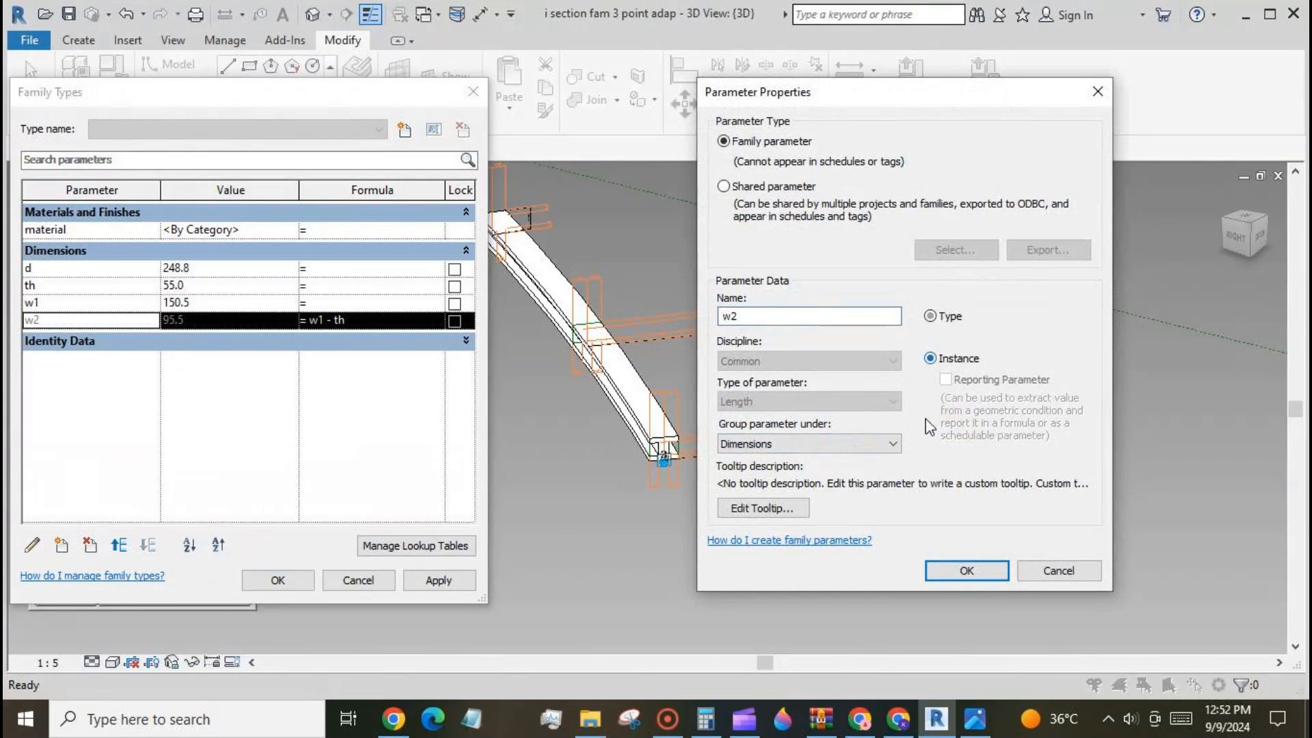
pyautogui.click(966, 570)
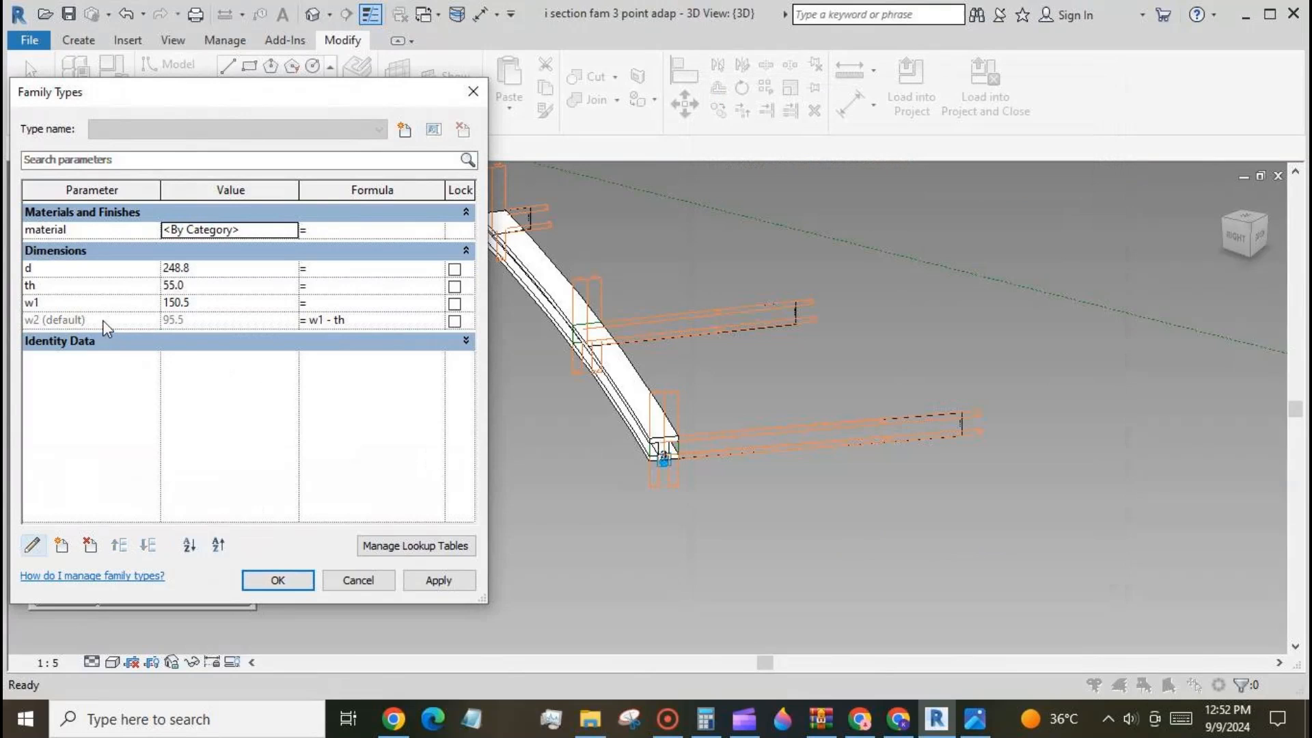
pyautogui.click(88, 303)
pyautogui.click(32, 546)
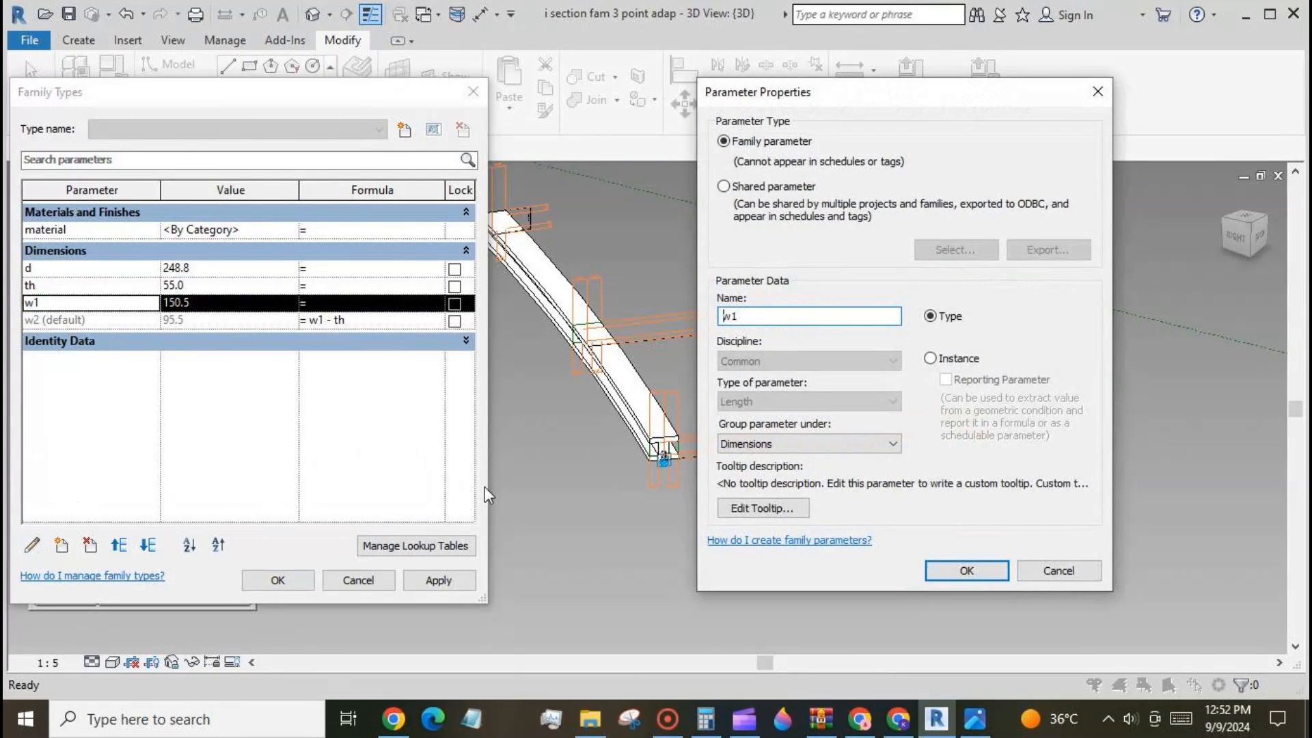
pyautogui.click(930, 358)
pyautogui.click(966, 570)
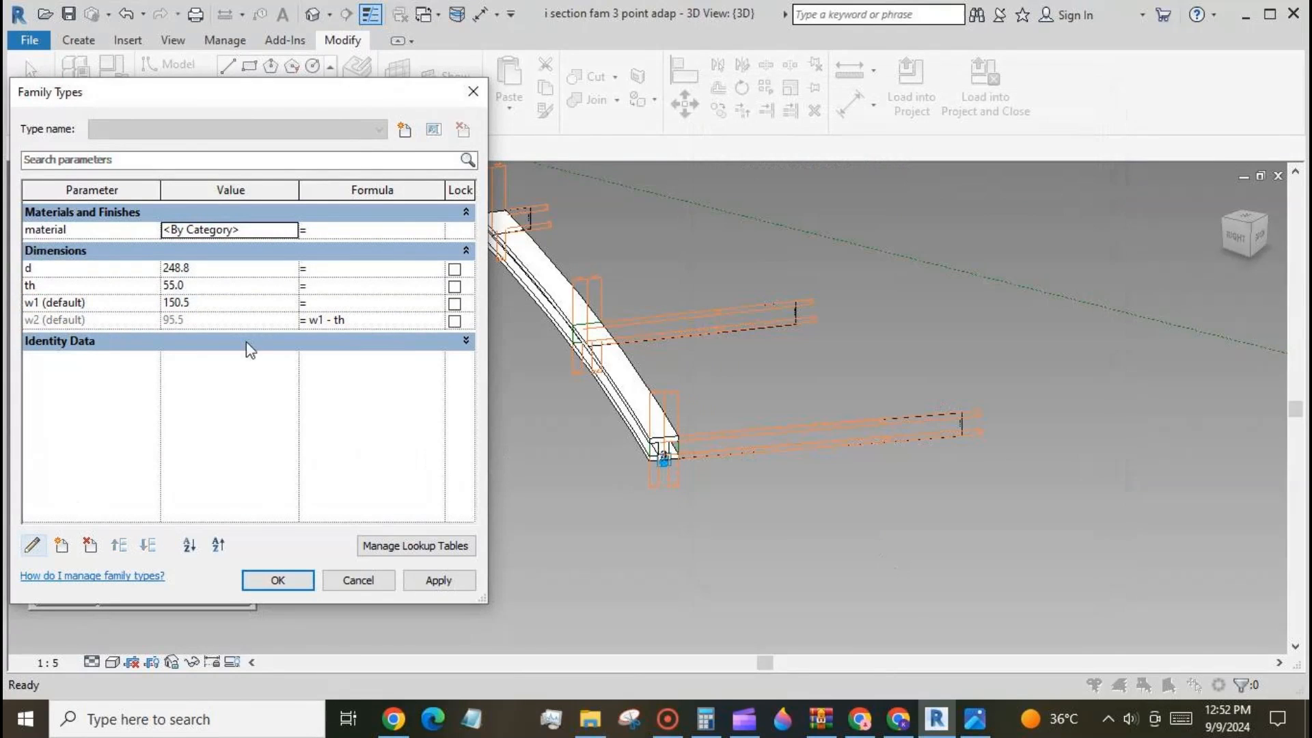
# - Change the th and d parameters to instance parameters and accept the family type changes
pyautogui.click(120, 293)
pyautogui.click(32, 546)
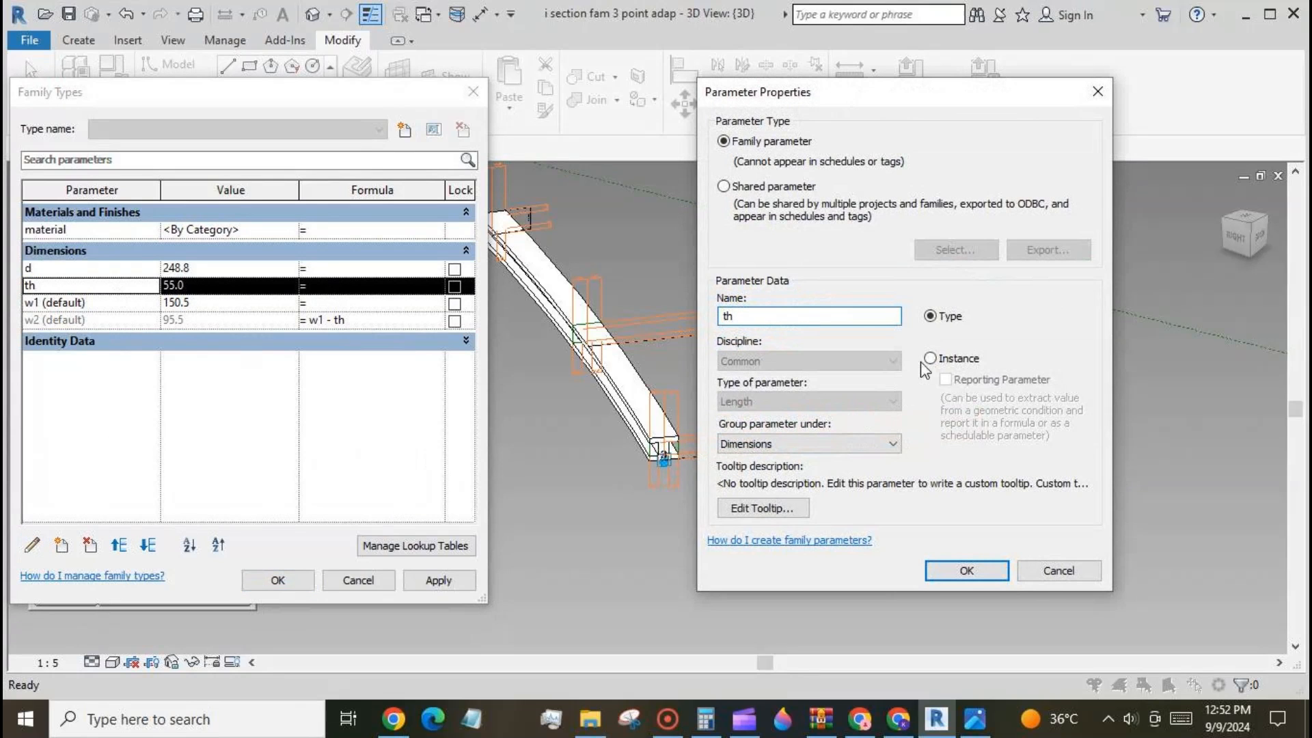
pyautogui.click(930, 358)
pyautogui.click(964, 570)
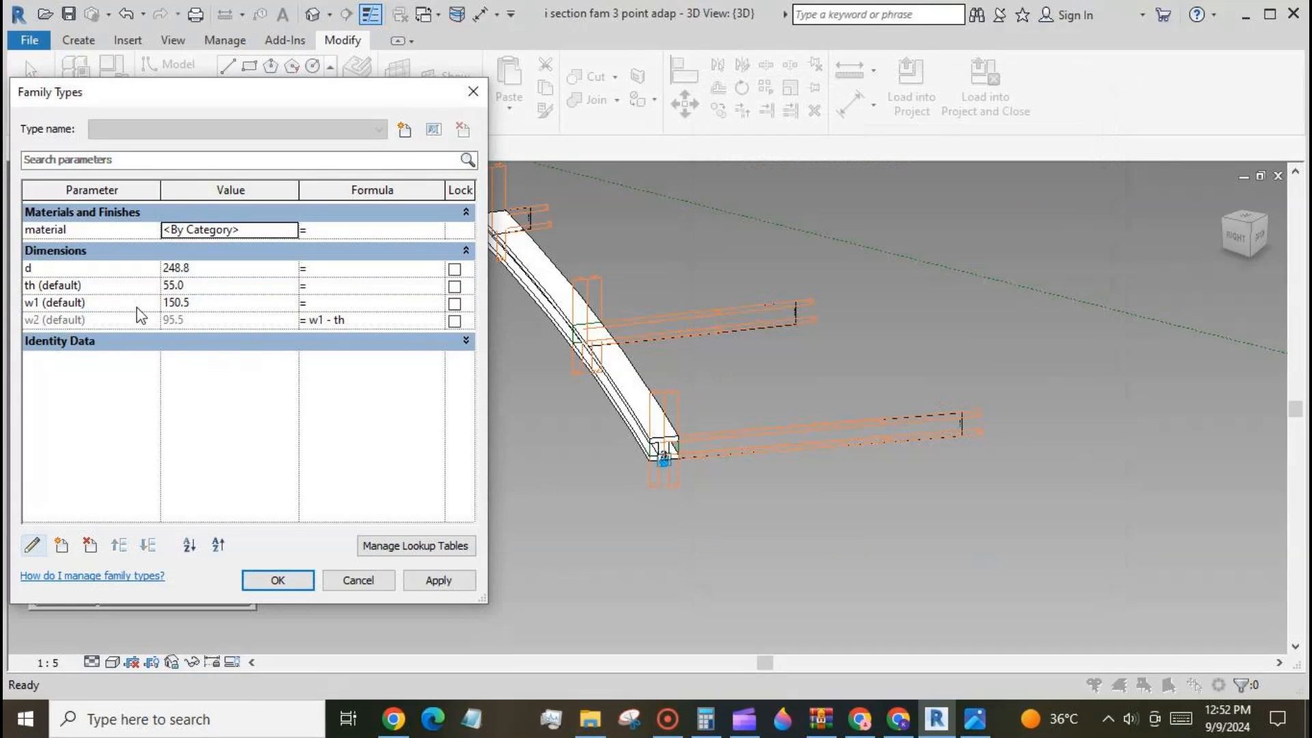
pyautogui.click(112, 267)
pyautogui.click(33, 545)
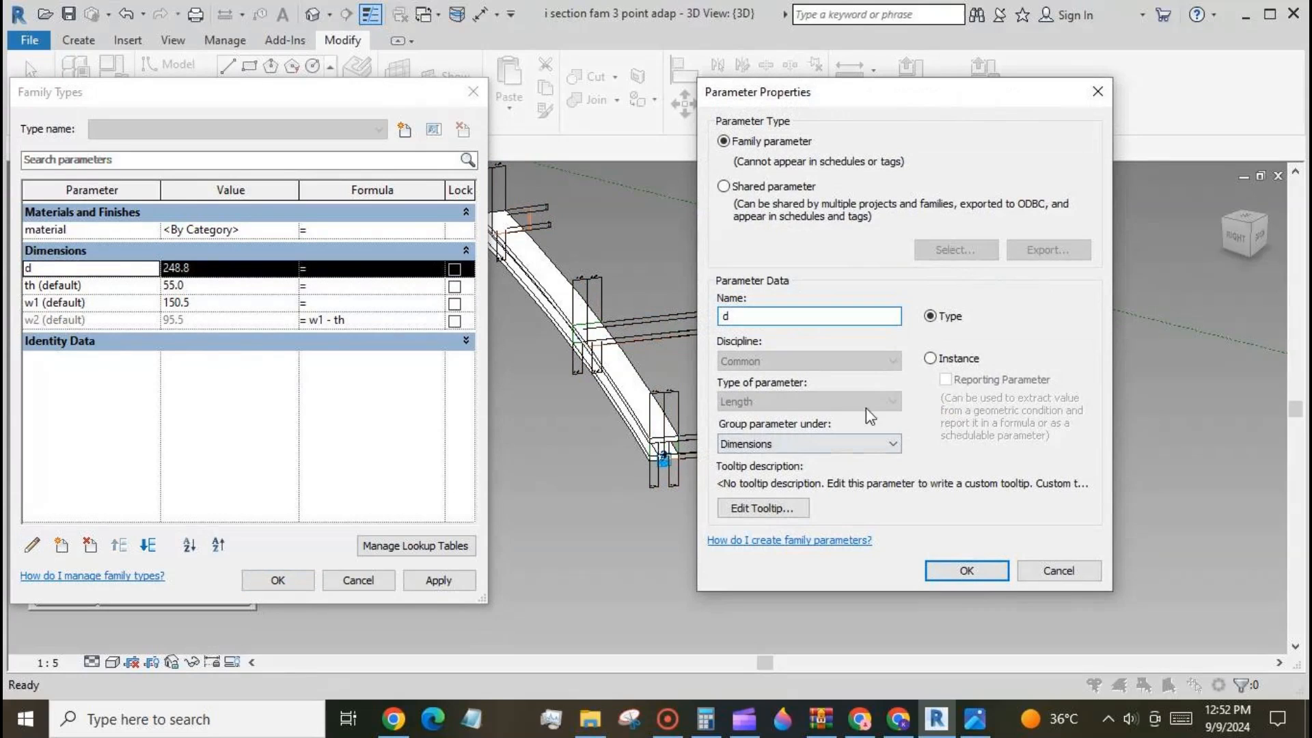
pyautogui.click(931, 358)
pyautogui.click(965, 570)
pyautogui.click(253, 580)
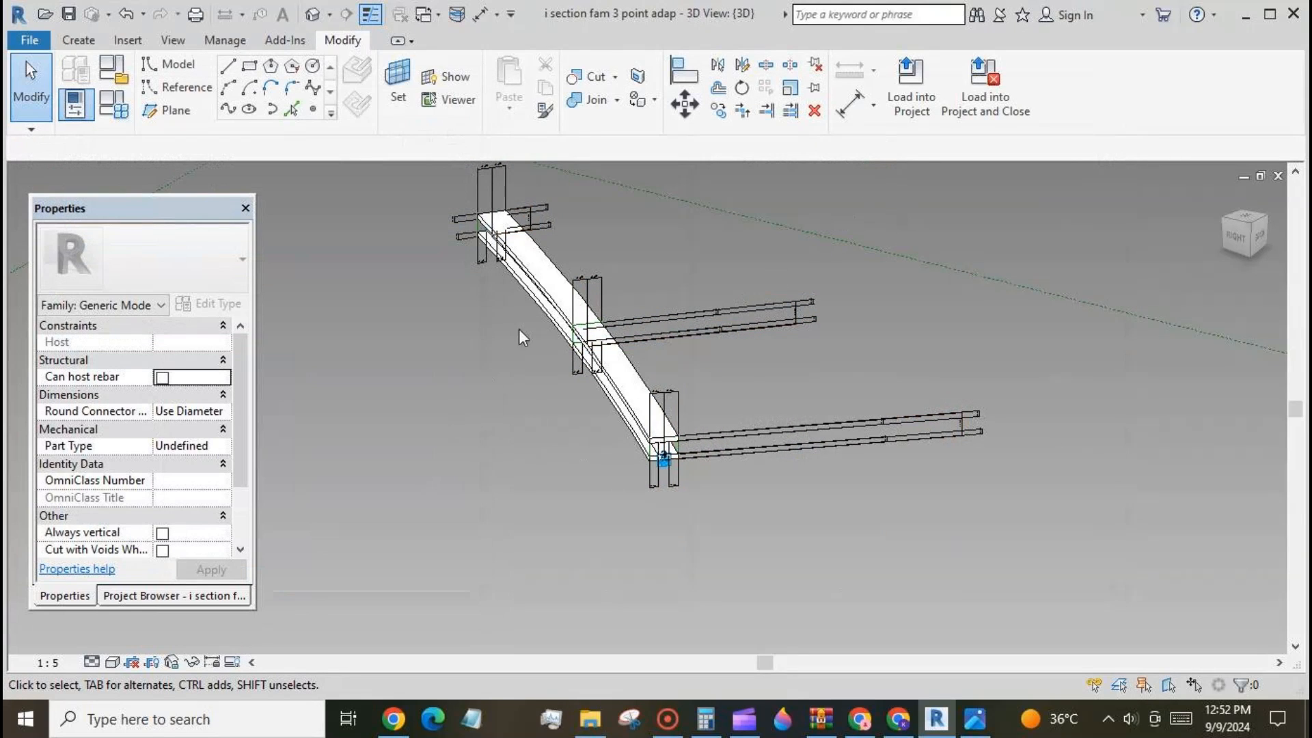
# - Check which family parameter the material of the I-section's joined solid is associated with
pyautogui.press('Tab')
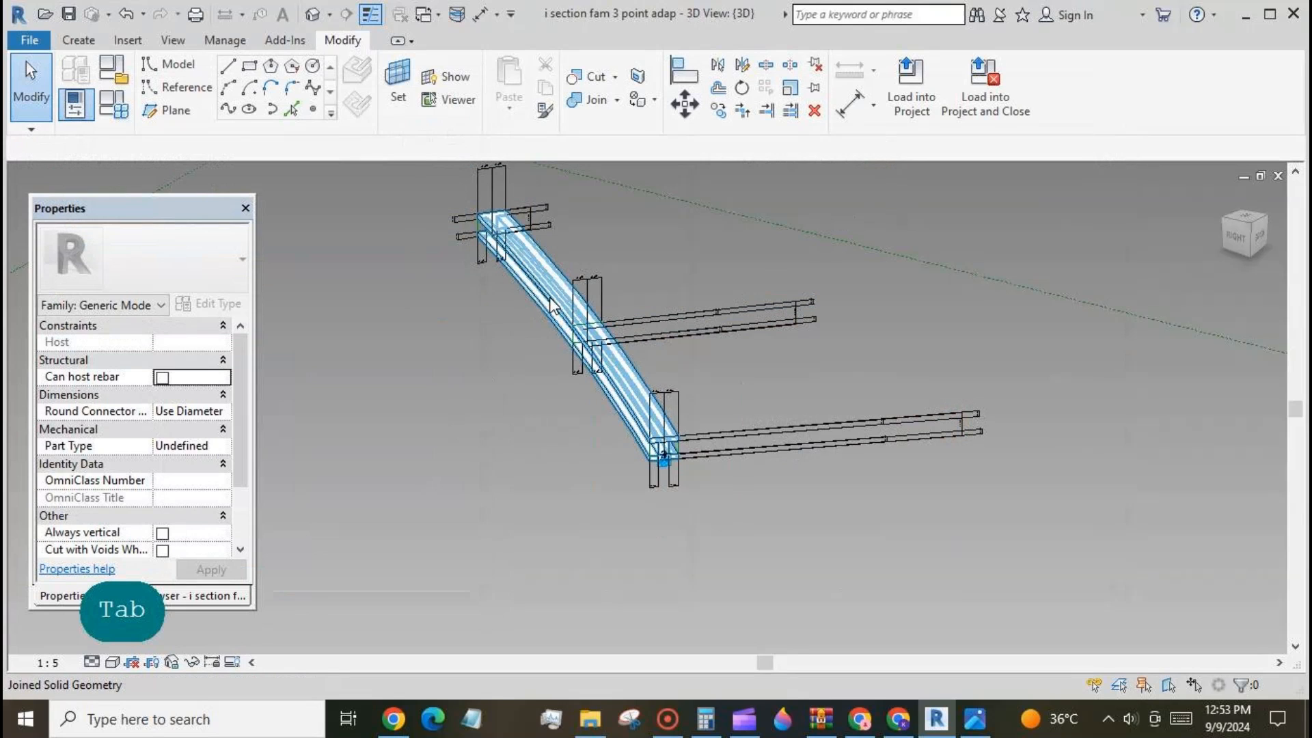
pyautogui.click(552, 304)
pyautogui.click(242, 395)
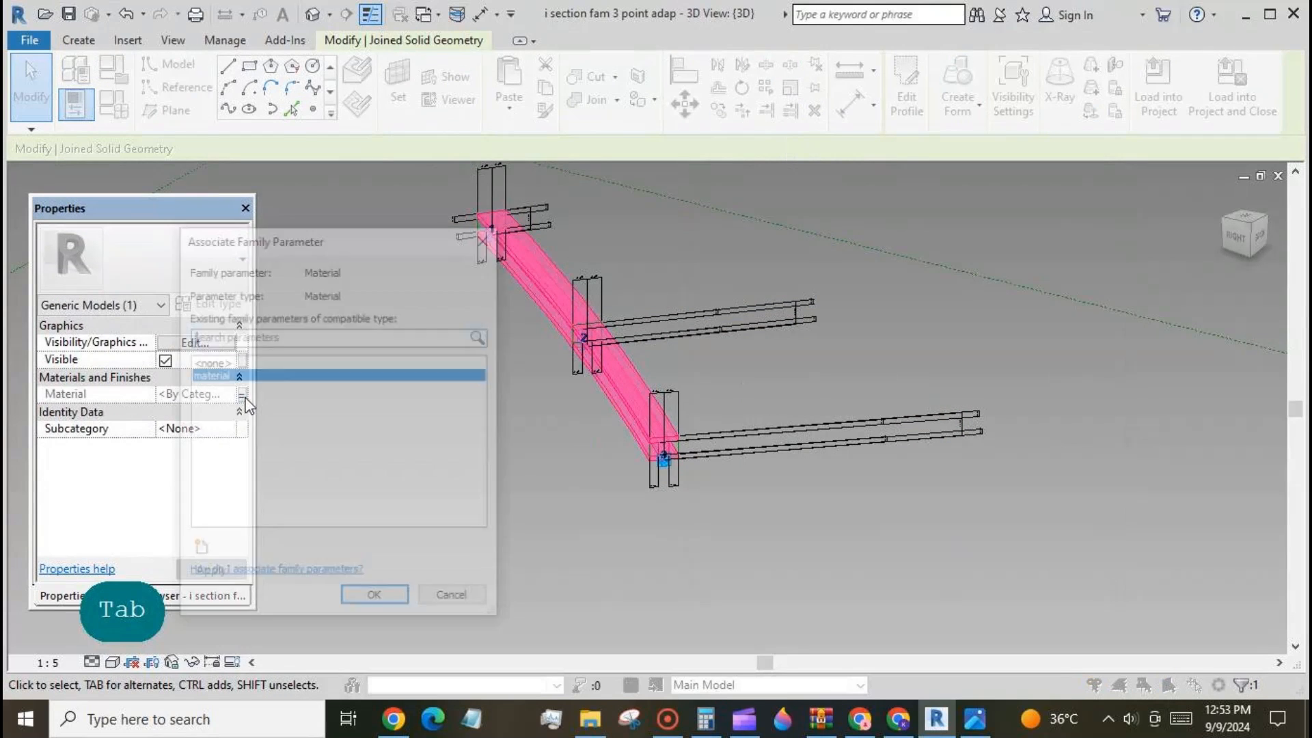
pyautogui.click(374, 596)
pyautogui.click(922, 374)
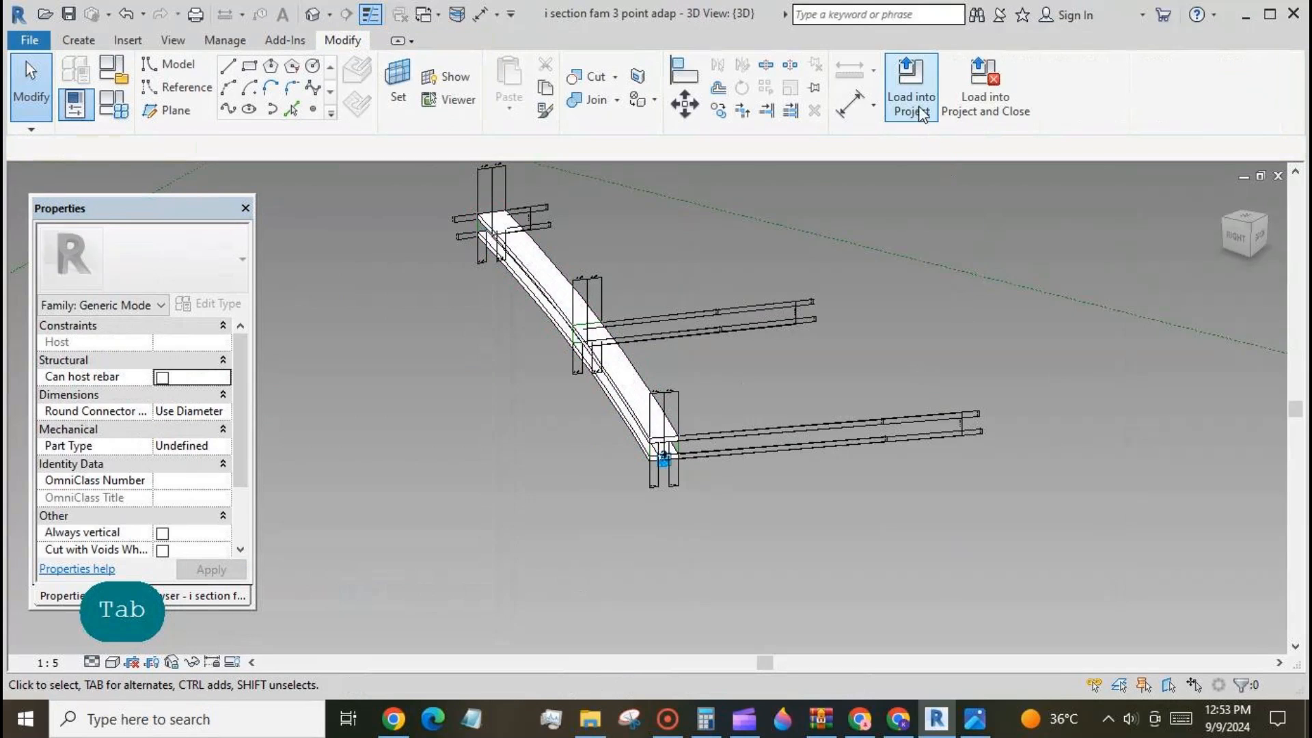
# - Reload the I-section family into Family25, overwriting the existing version
pyautogui.click(911, 82)
pyautogui.click(827, 507)
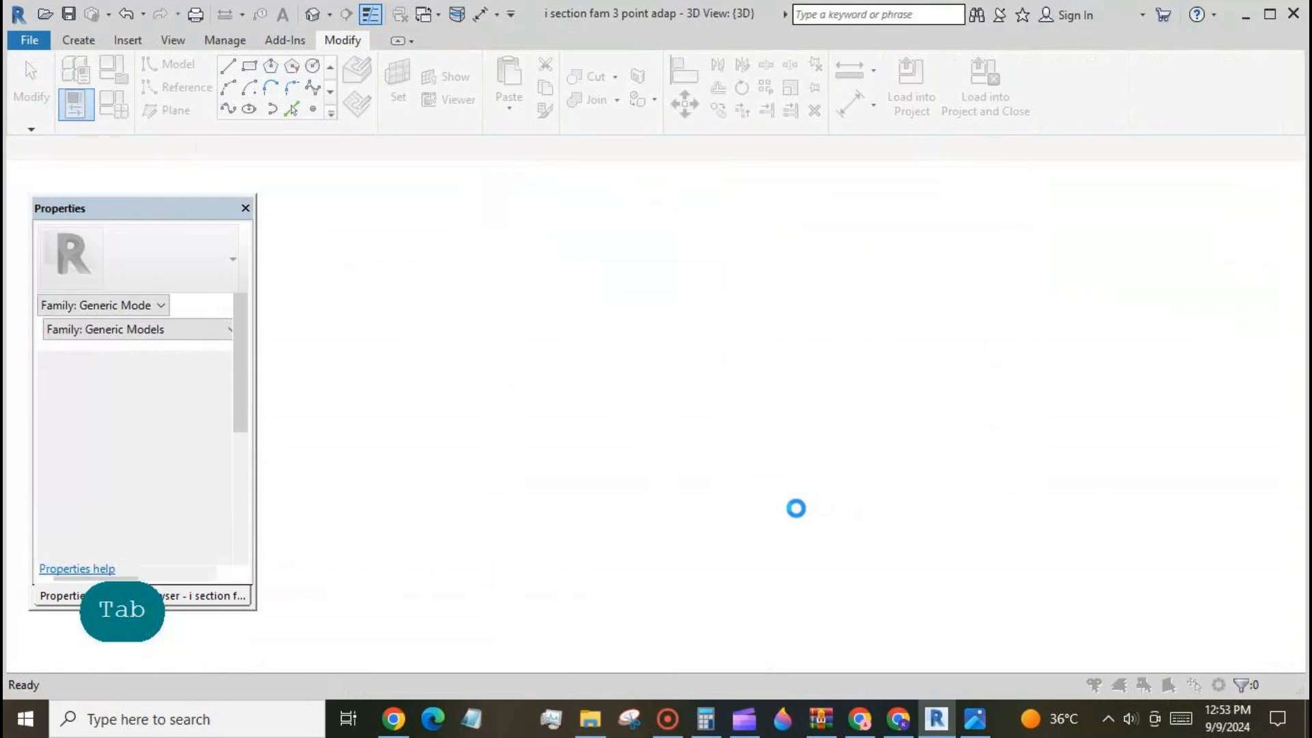
pyautogui.click(612, 321)
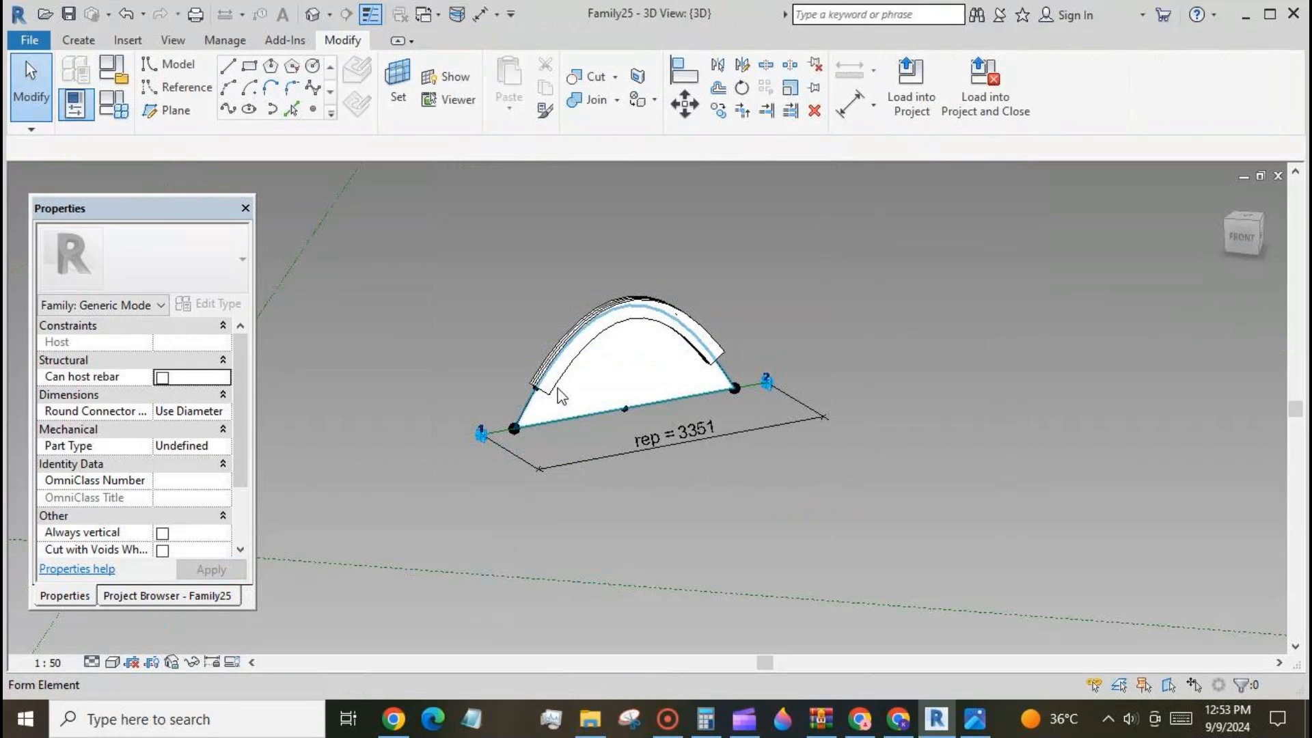
# - Associate the d dimension of the arched I-section component with a new family parameter named d
pyautogui.click(559, 394)
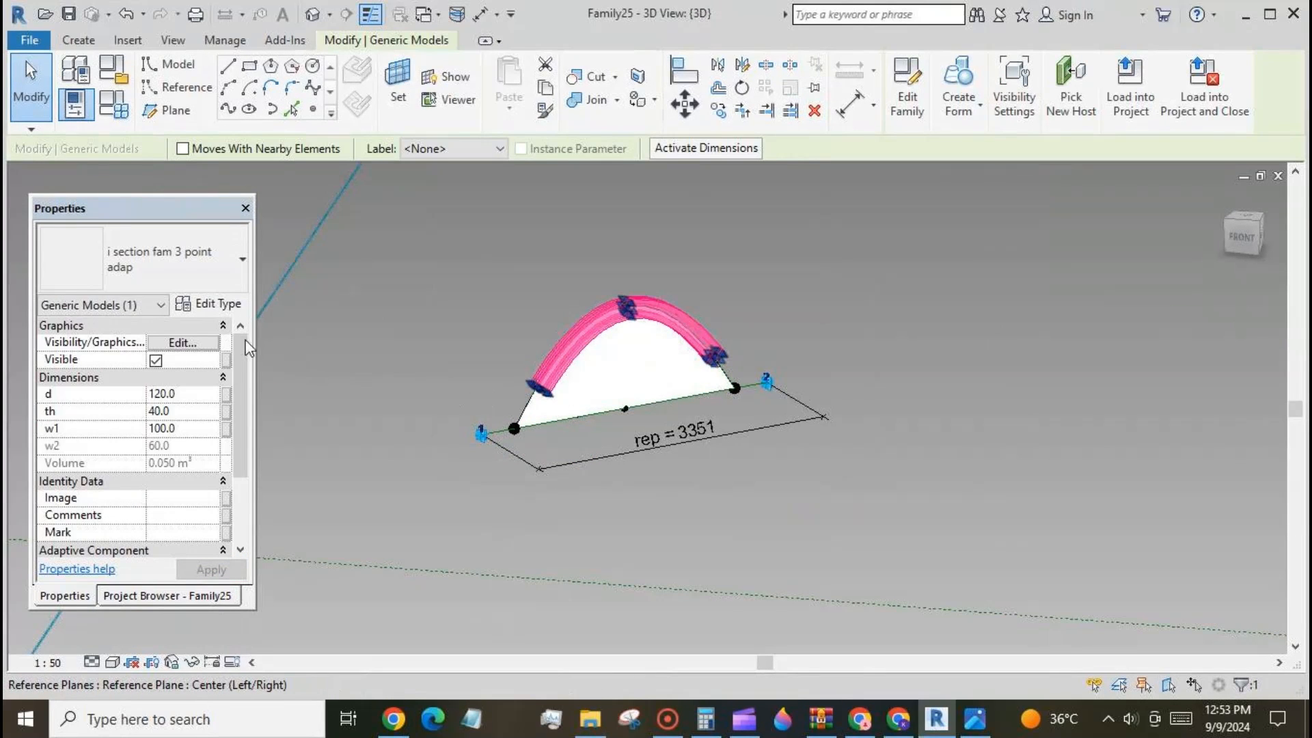
pyautogui.click(226, 396)
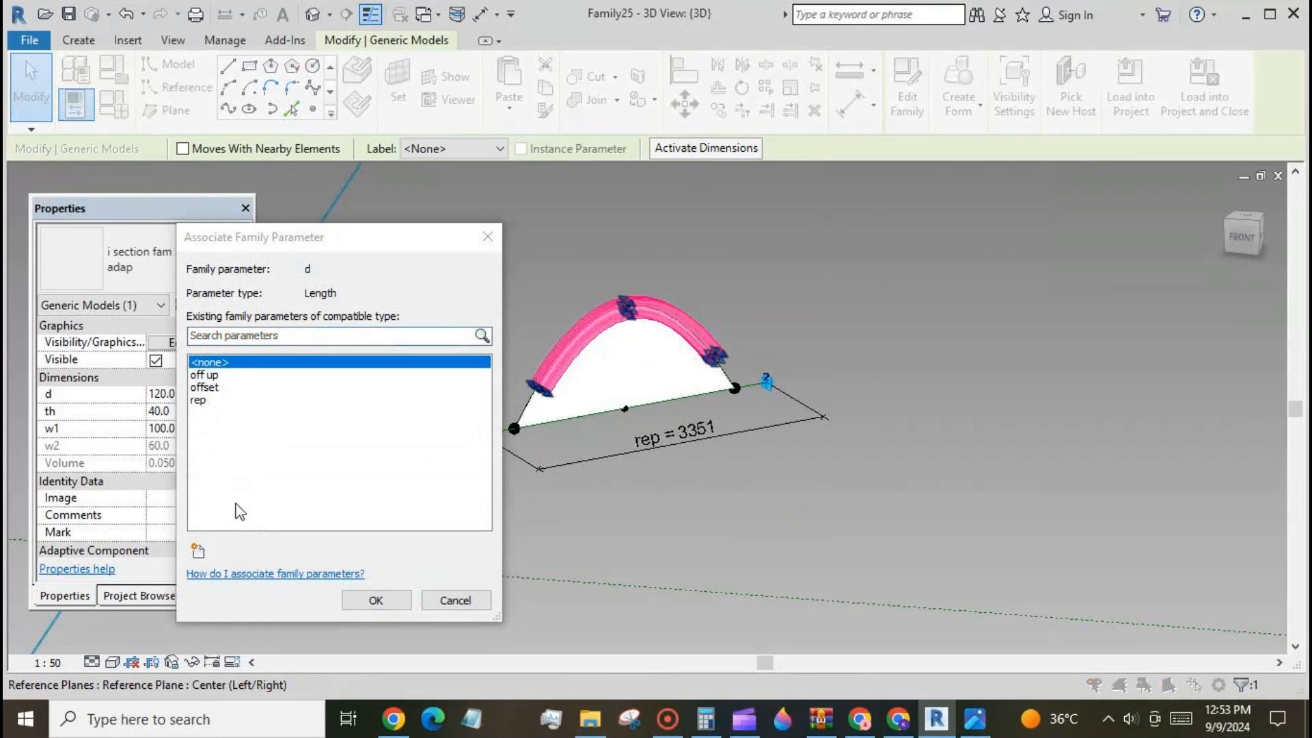
pyautogui.click(198, 550)
pyautogui.write('d')
pyautogui.click(965, 570)
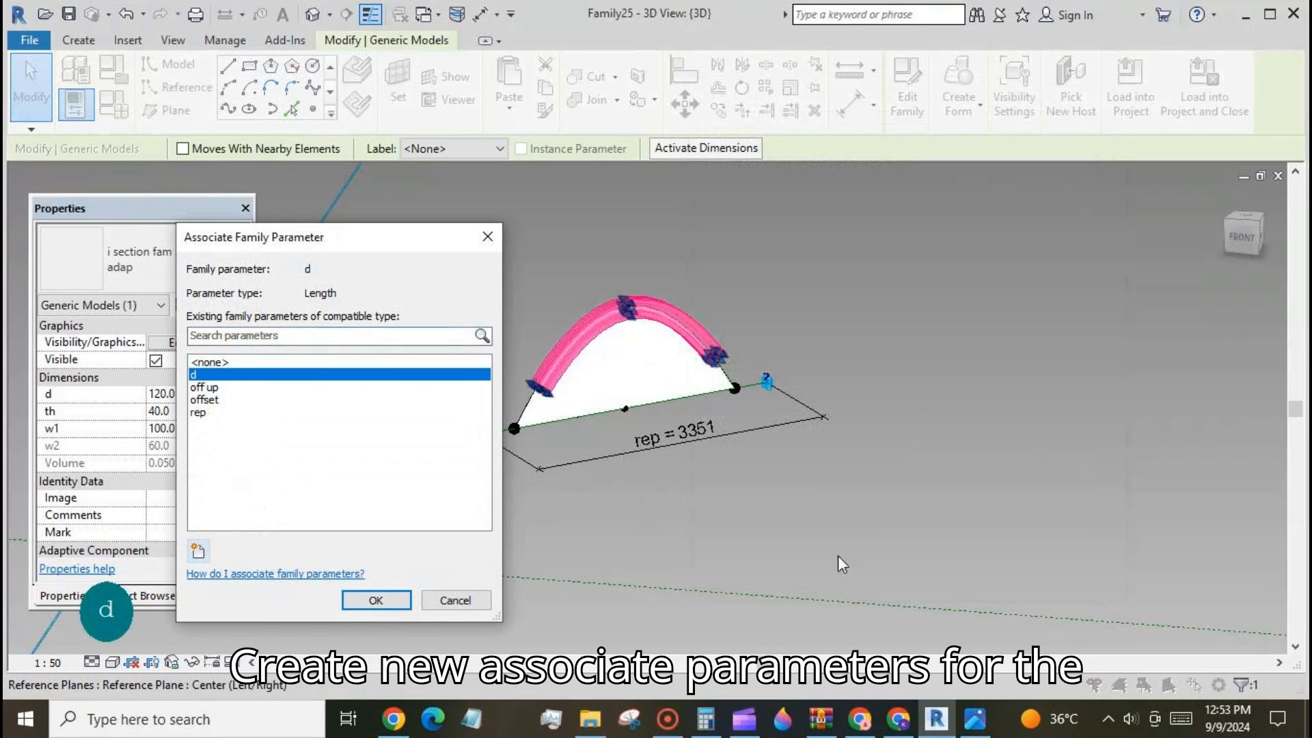
pyautogui.click(354, 601)
# - Associate the component's th dimension with a new family parameter named th
pyautogui.click(227, 412)
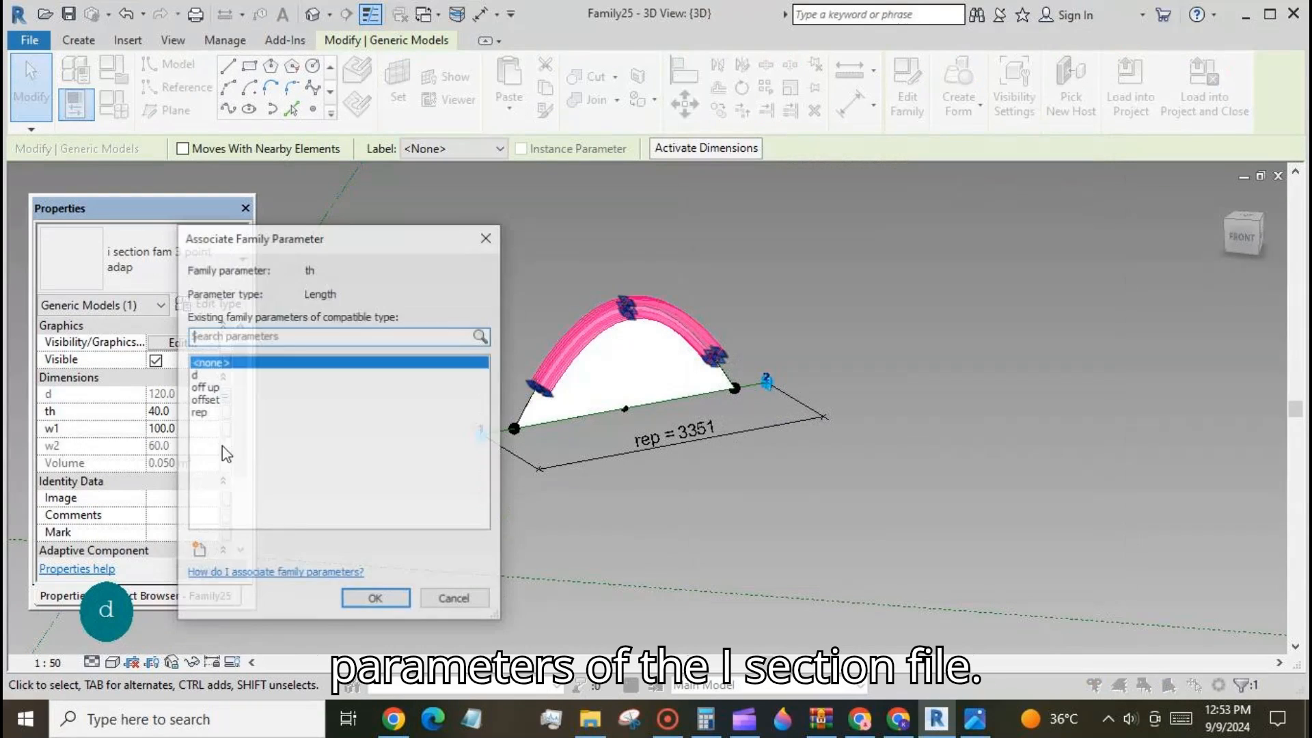
pyautogui.click(197, 550)
pyautogui.write('th')
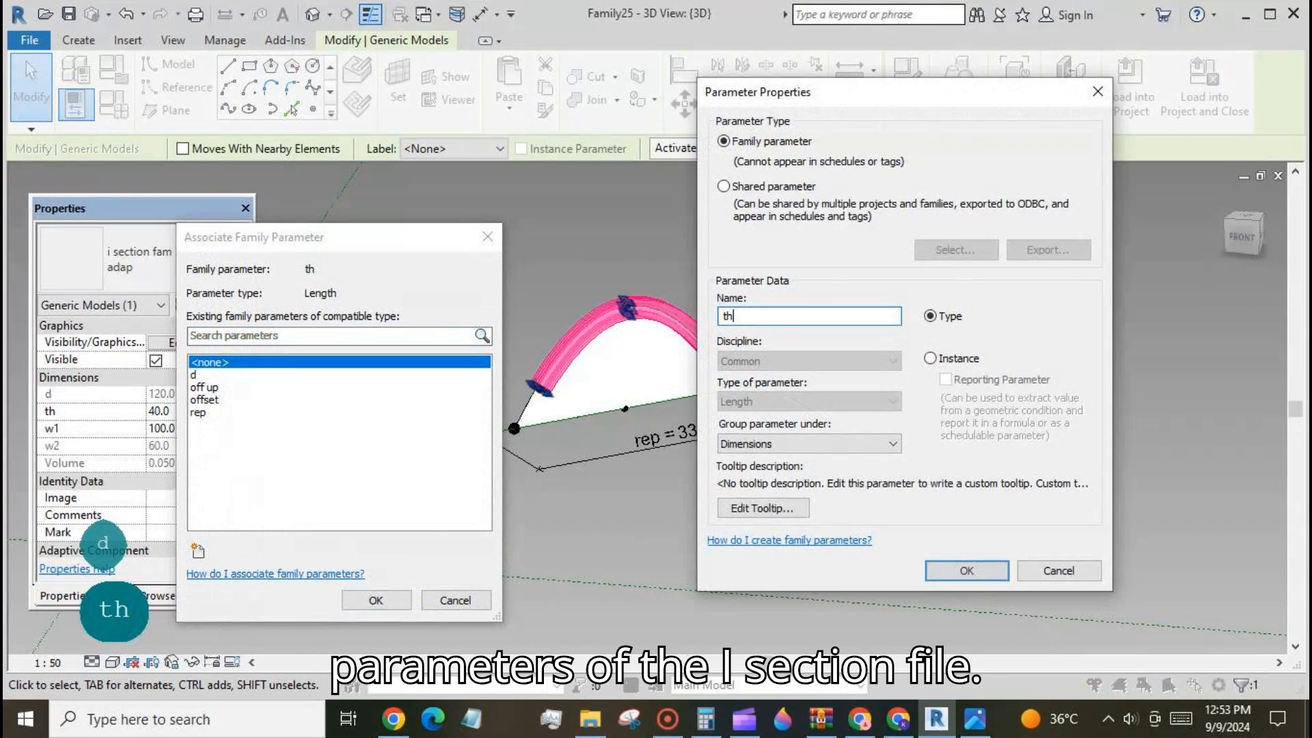
pyautogui.click(966, 570)
pyautogui.click(376, 600)
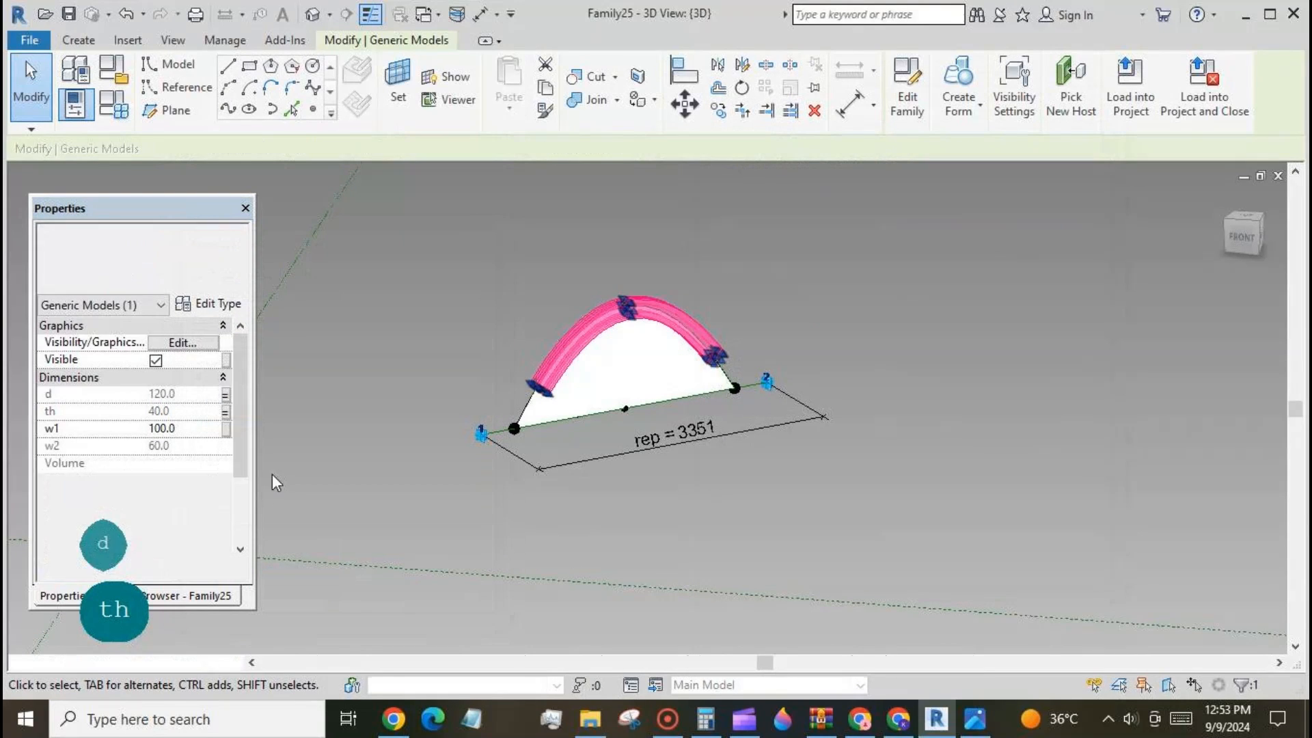
# - Associate the component's w1 dimension with a new family parameter named w1, and deselect the component
pyautogui.click(227, 428)
pyautogui.click(198, 550)
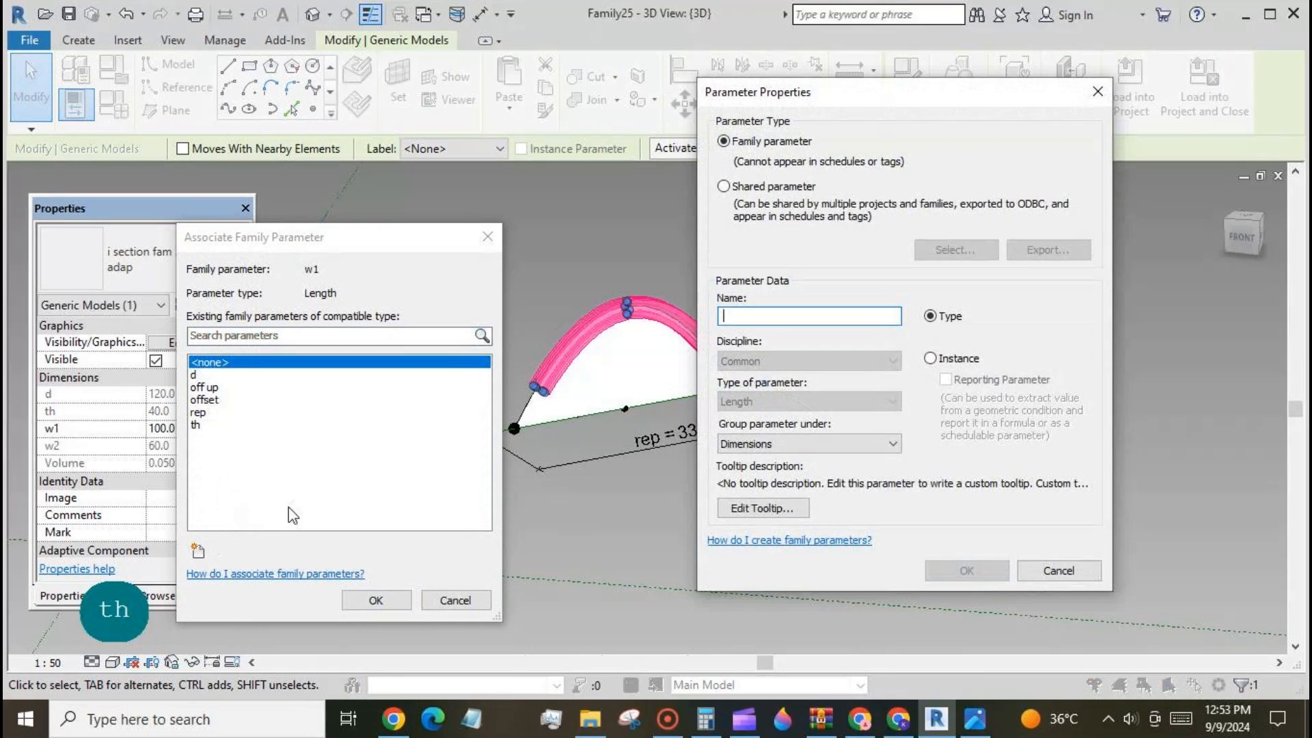
pyautogui.write('w1')
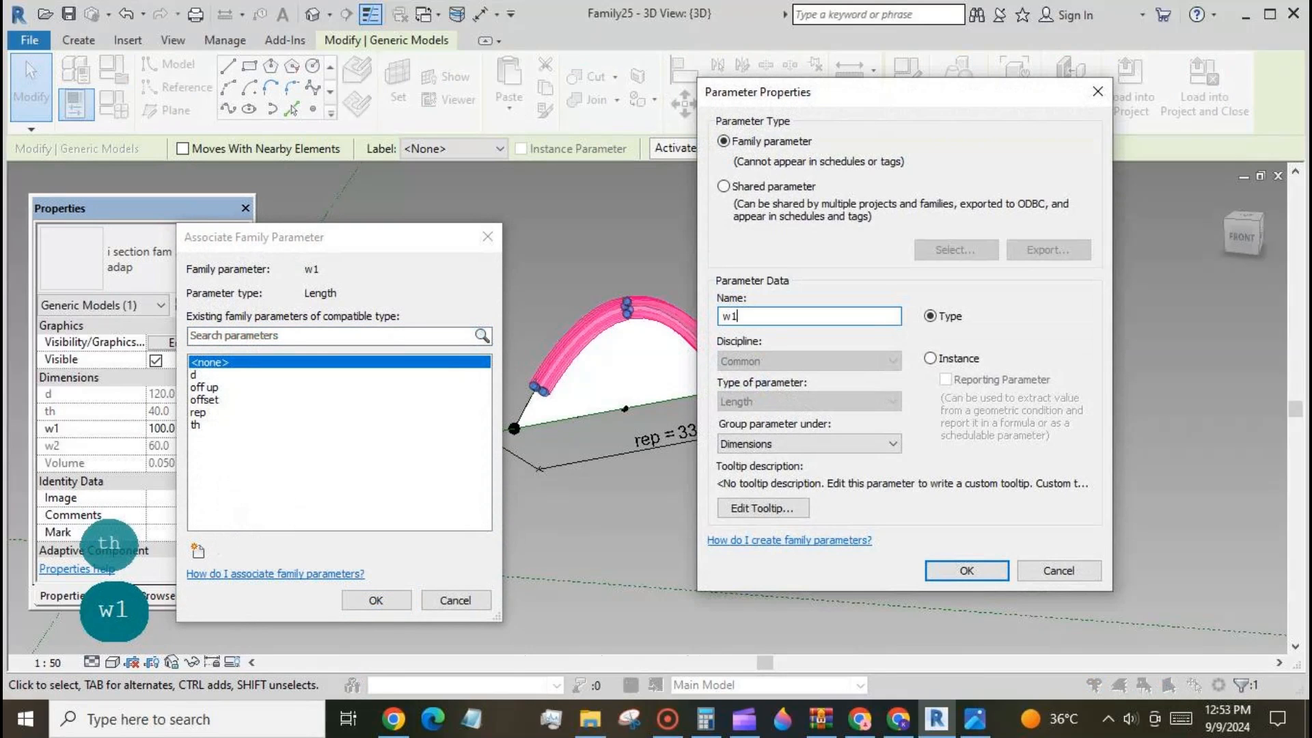
pyautogui.click(966, 570)
pyautogui.click(379, 599)
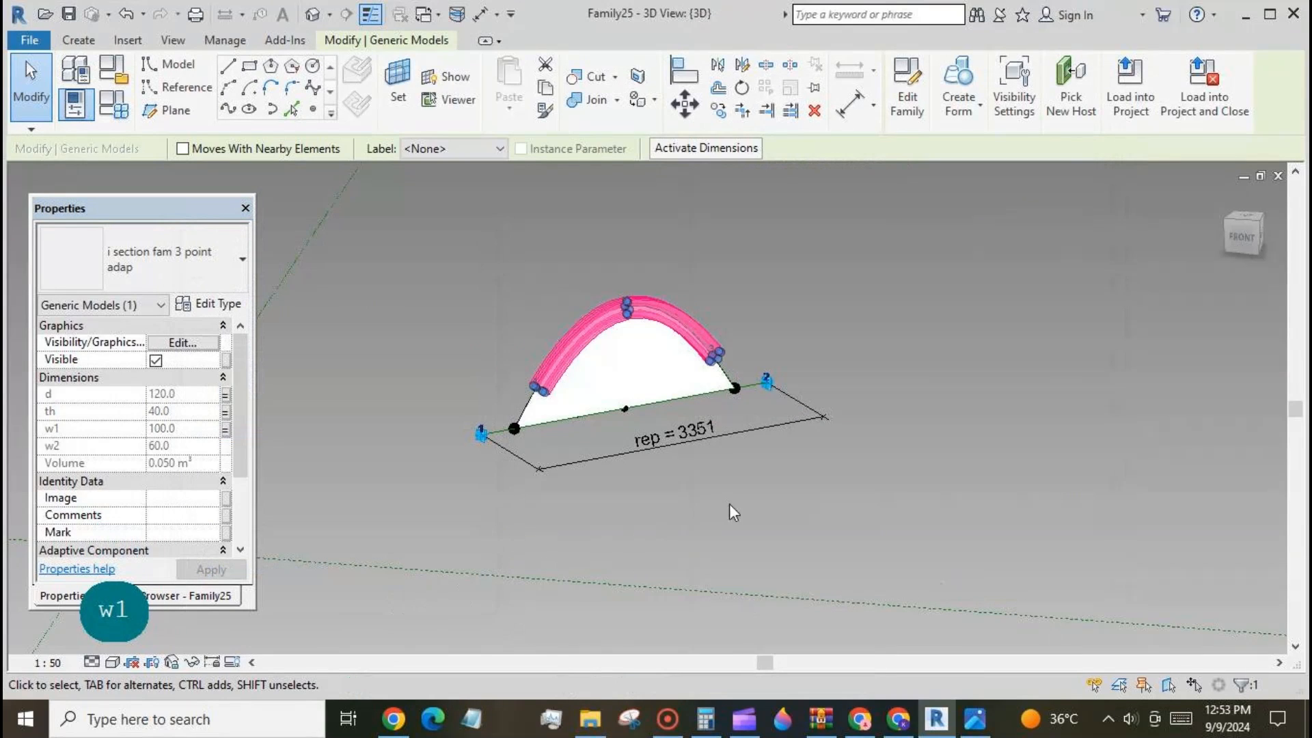
pyautogui.click(729, 504)
# - In Family25's family types, try to apply the formula rep / 12 to the d parameter
pyautogui.scroll(-2, 923, 362)
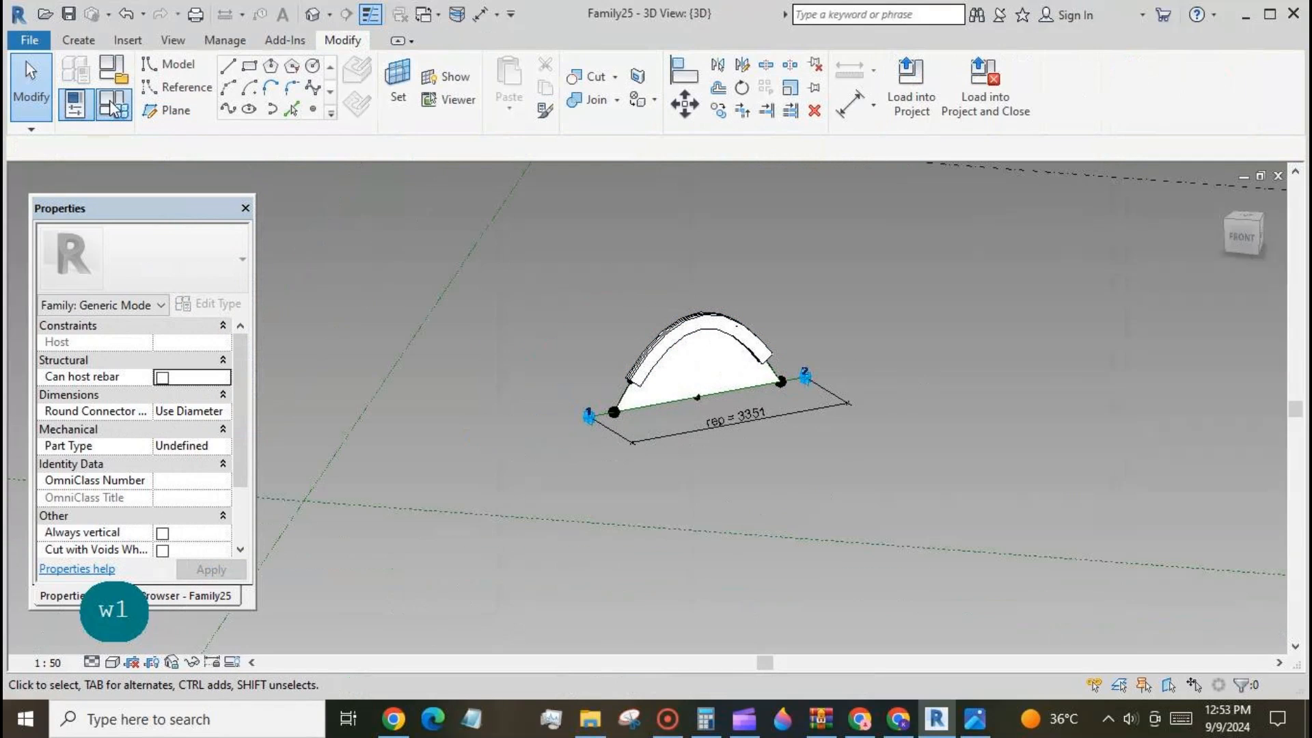
pyautogui.click(113, 106)
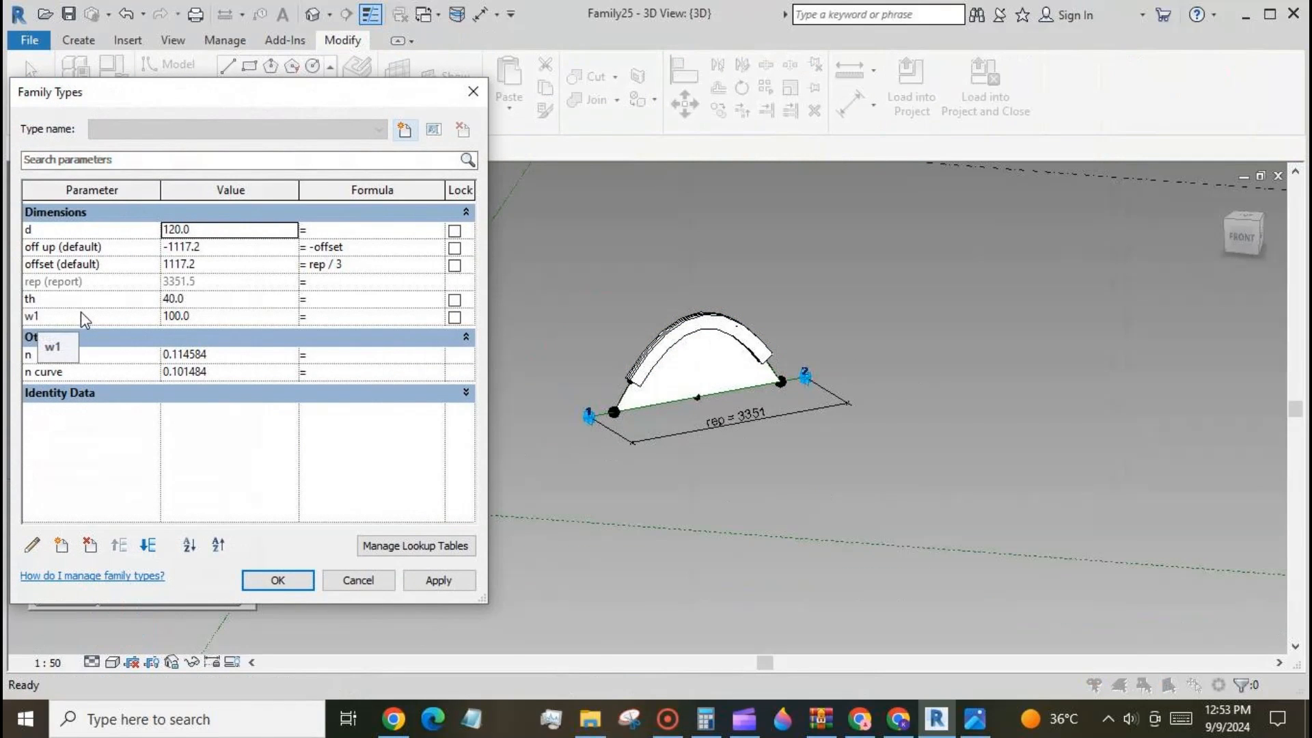
pyautogui.click(326, 231)
pyautogui.write('re')
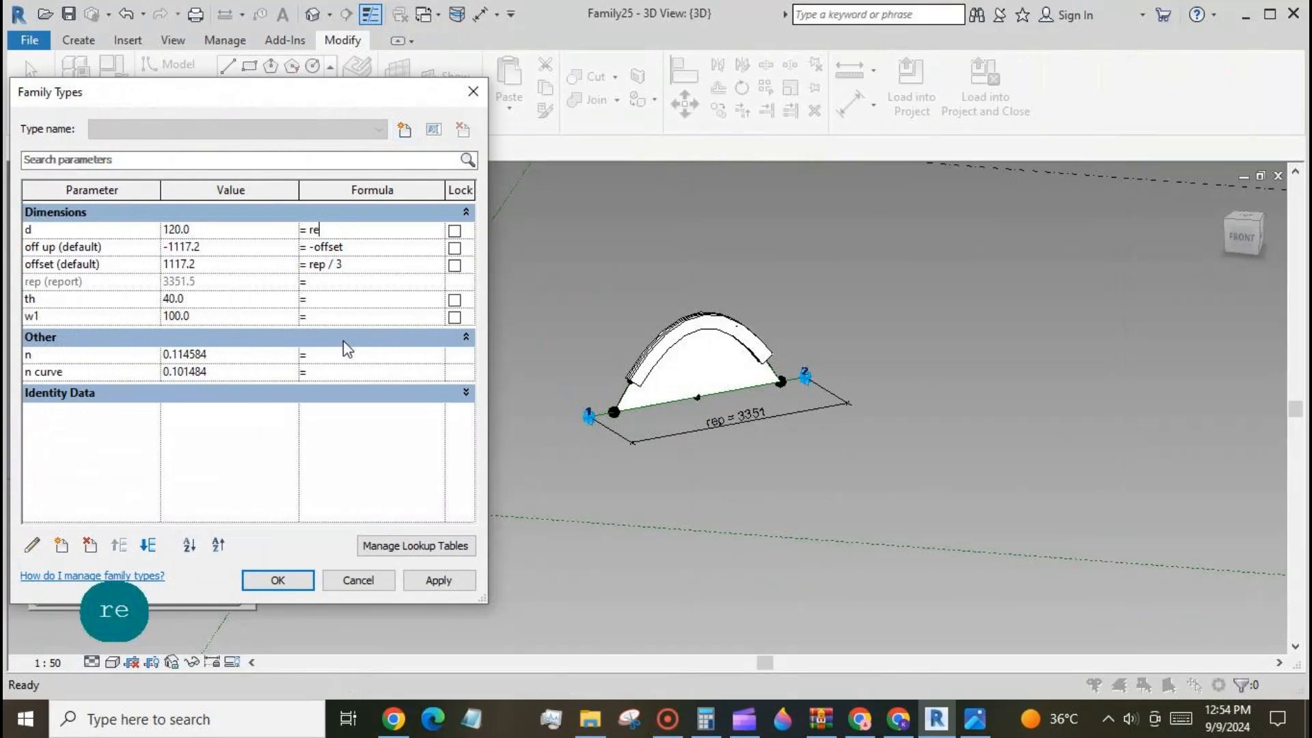
pyautogui.write('p / ')
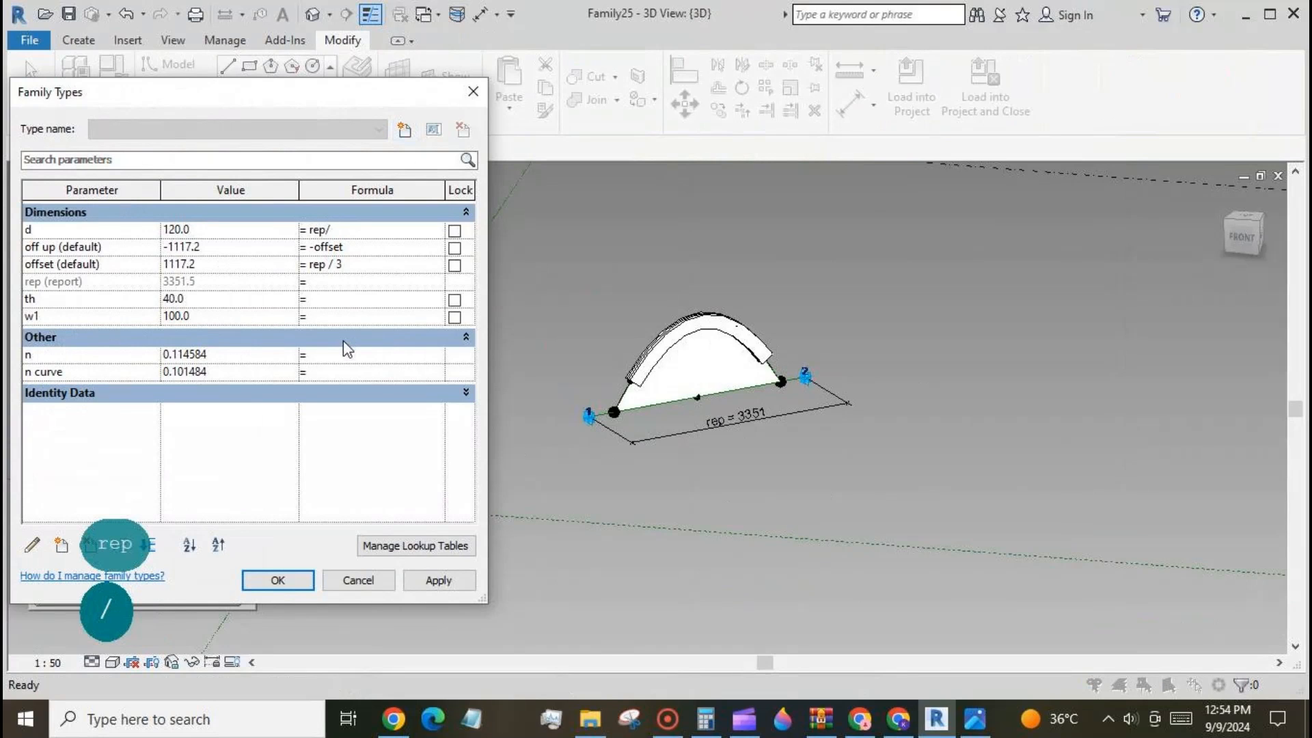
pyautogui.write('12')
pyautogui.click(437, 581)
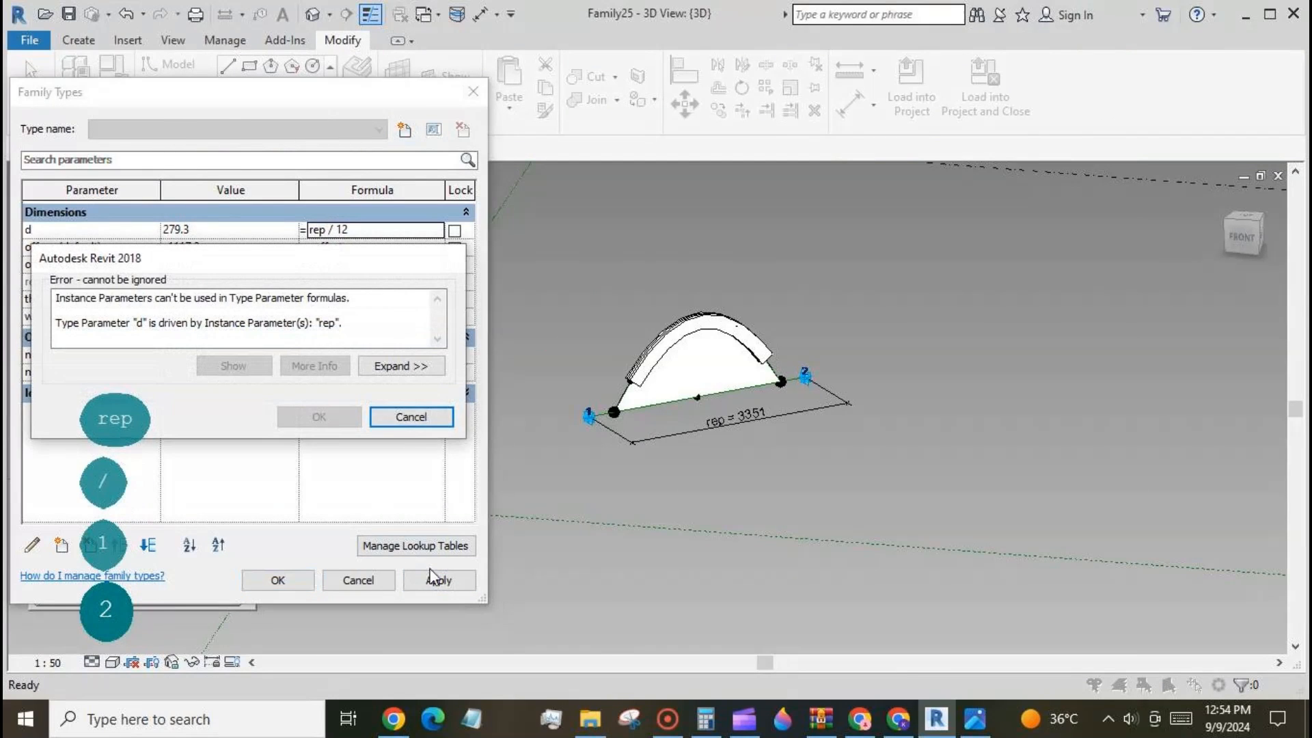
pyautogui.click(410, 415)
# - Dismiss the formula error and change the d parameter from a type to an instance parameter
pyautogui.click(70, 230)
pyautogui.click(32, 545)
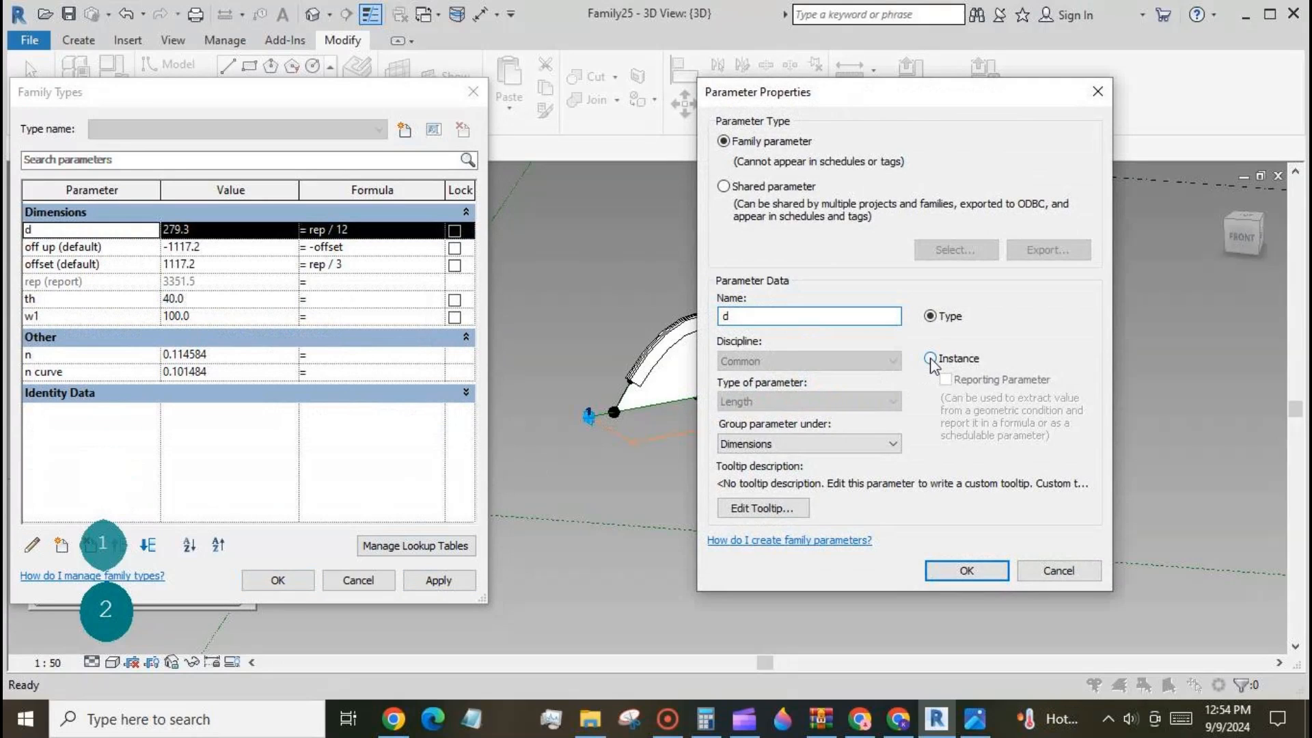
pyautogui.click(930, 358)
pyautogui.click(966, 570)
# - Try the formula rep / 20 for the d parameter, and finally apply rep / 25
pyautogui.click(362, 231)
pyautogui.write('20')
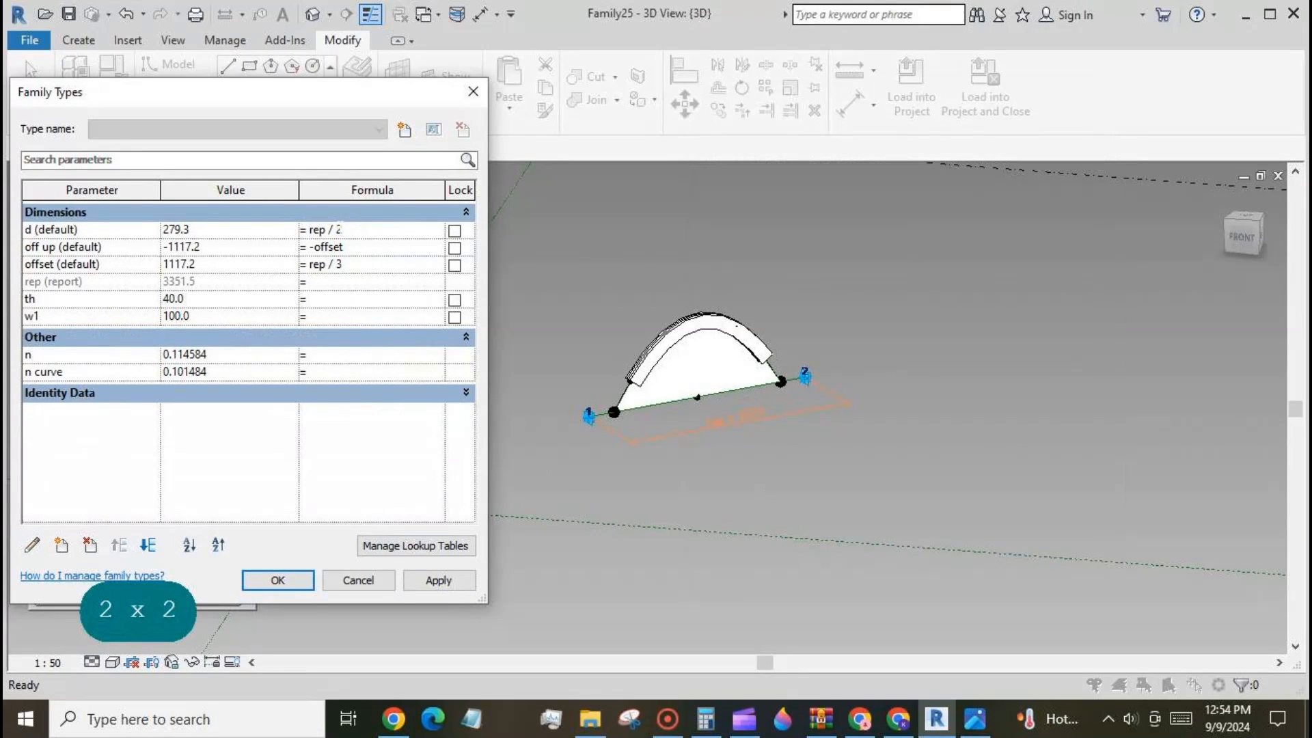
pyautogui.click(437, 580)
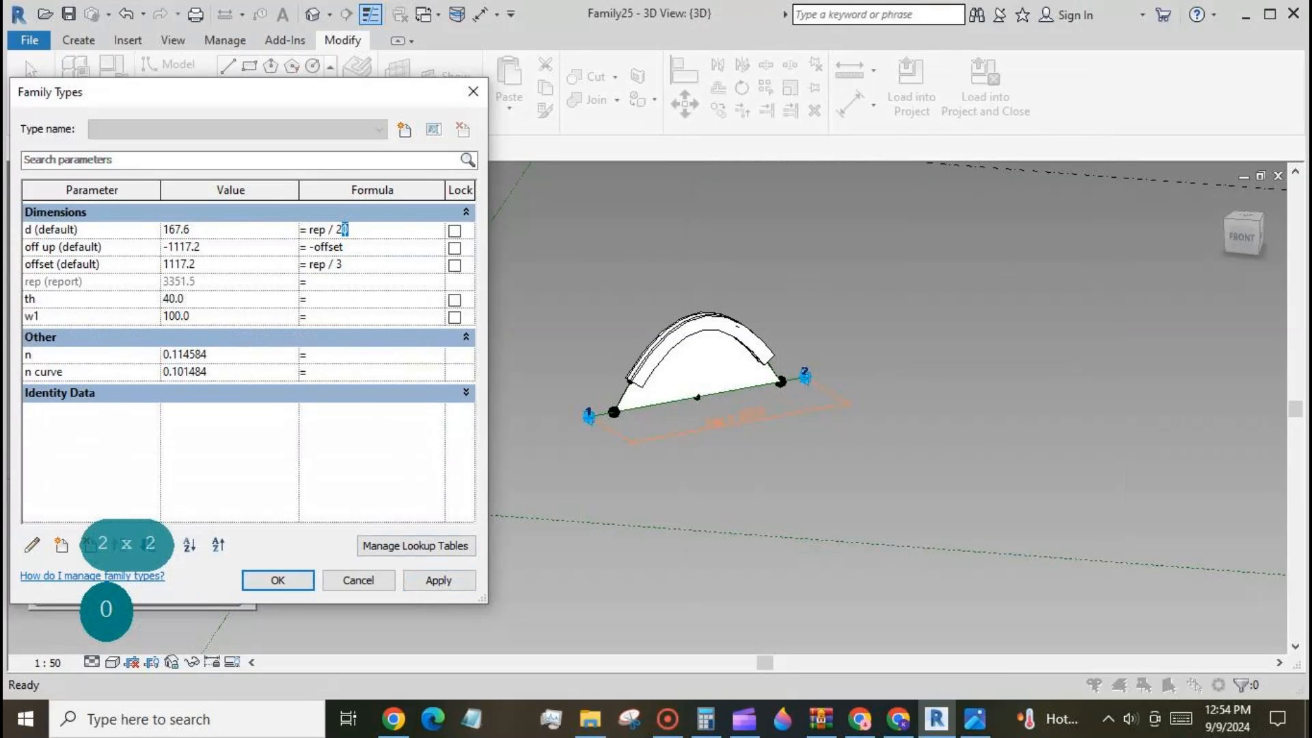
pyautogui.write('5')
pyautogui.click(437, 580)
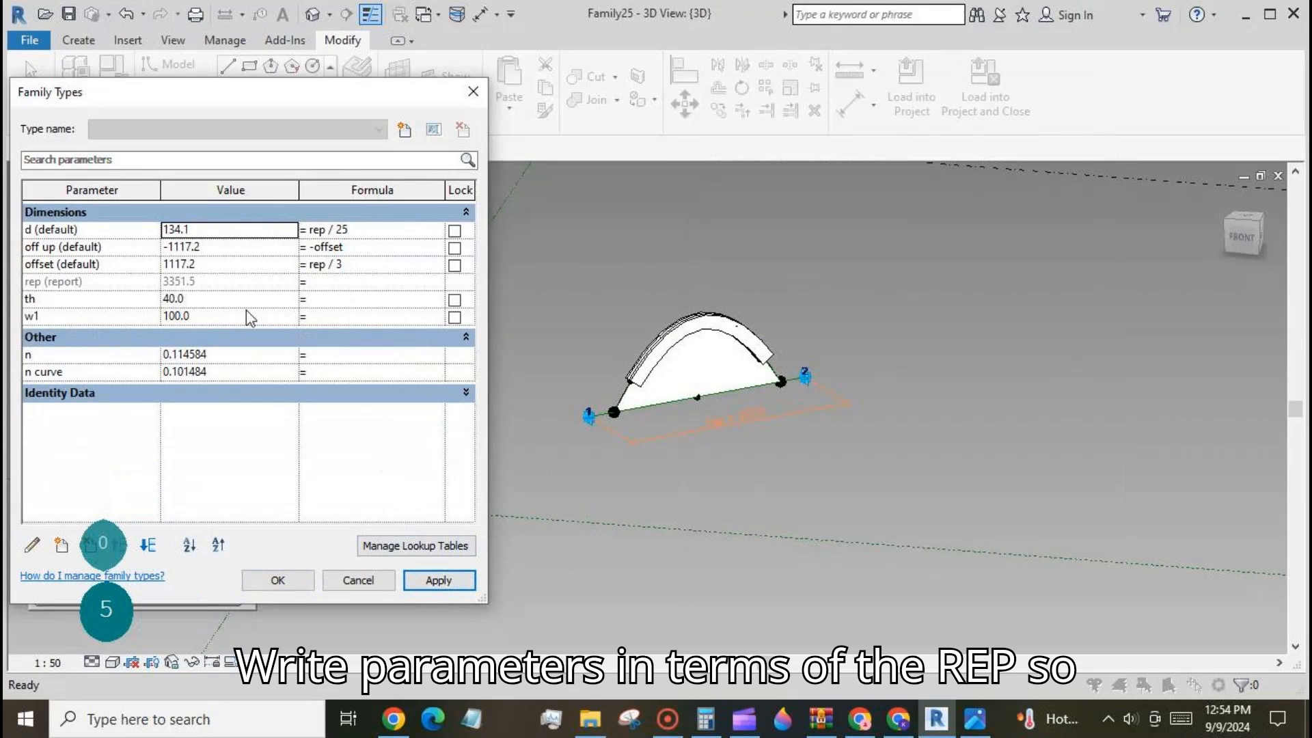
# - Give the w1 parameter the formula d and make it an instance parameter
pyautogui.click(331, 318)
pyautogui.write('d')
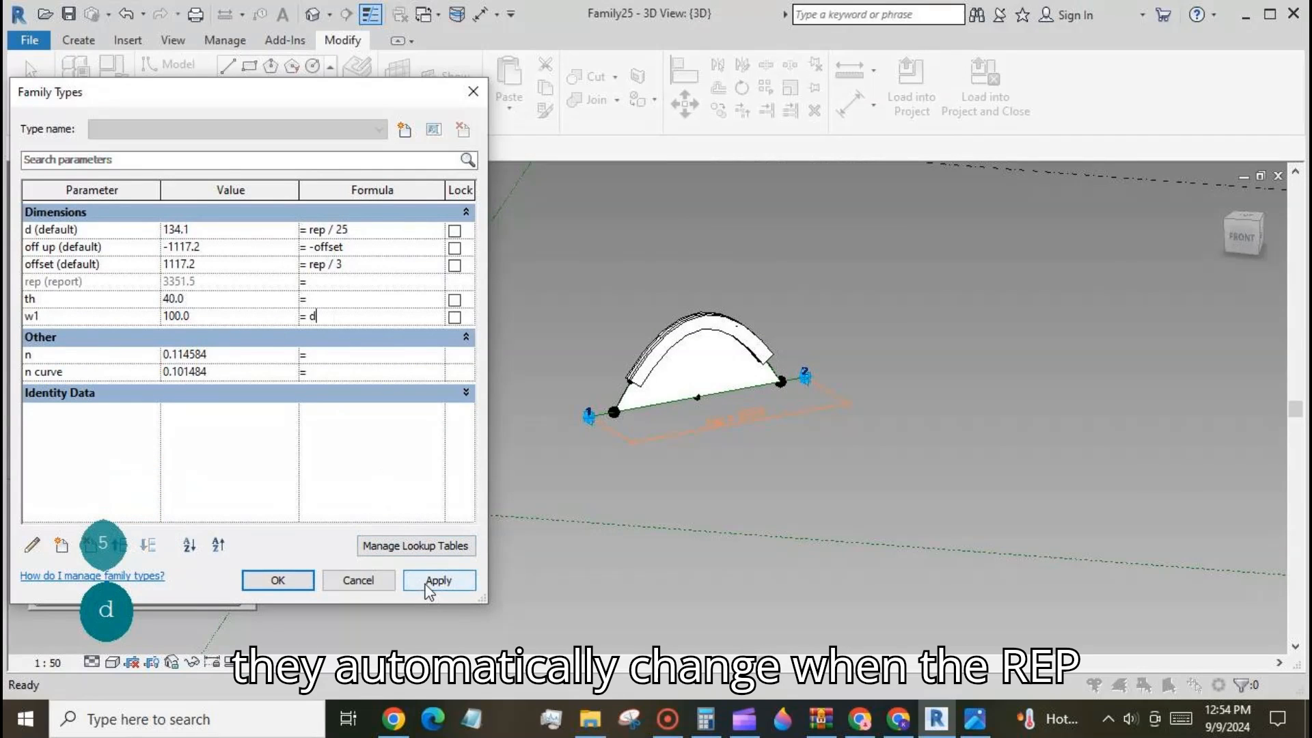
pyautogui.click(437, 581)
pyautogui.click(402, 418)
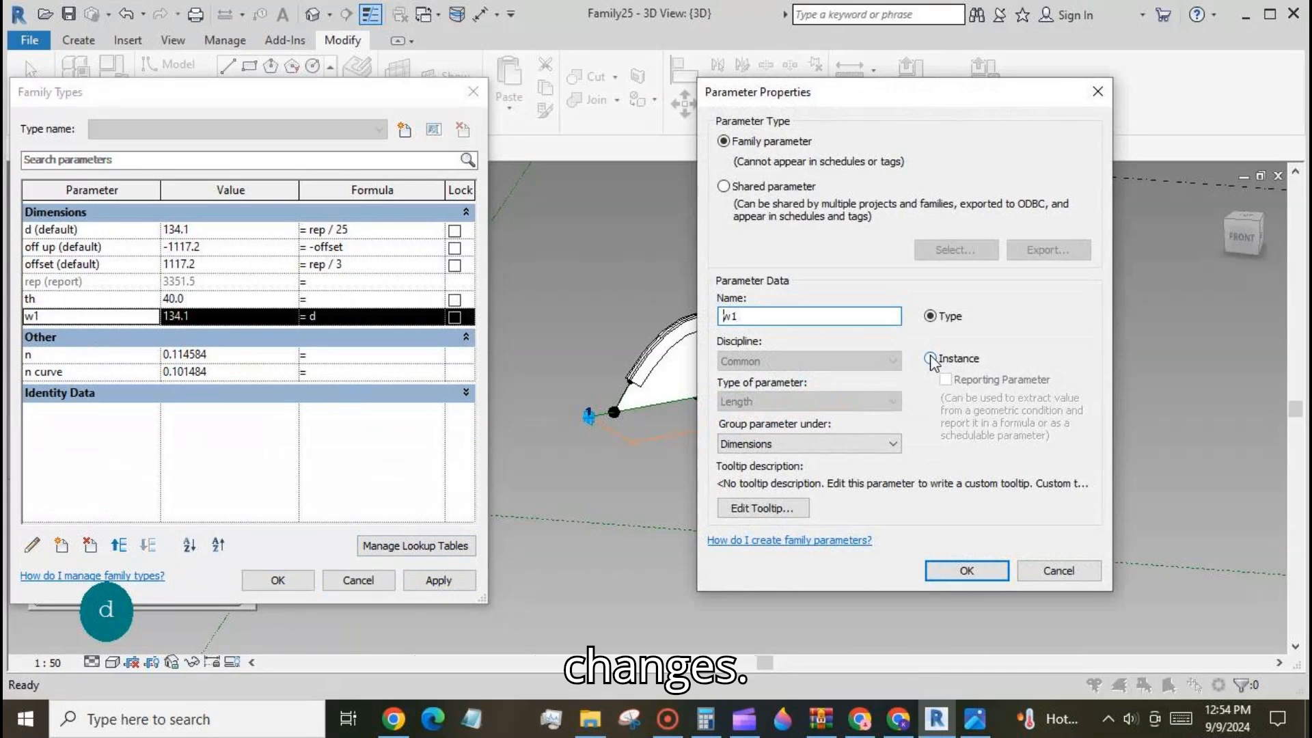
pyautogui.click(931, 357)
pyautogui.click(957, 570)
# - Give the th parameter the formula d / 4, make it an instance parameter, and accept the family types
pyautogui.click(320, 304)
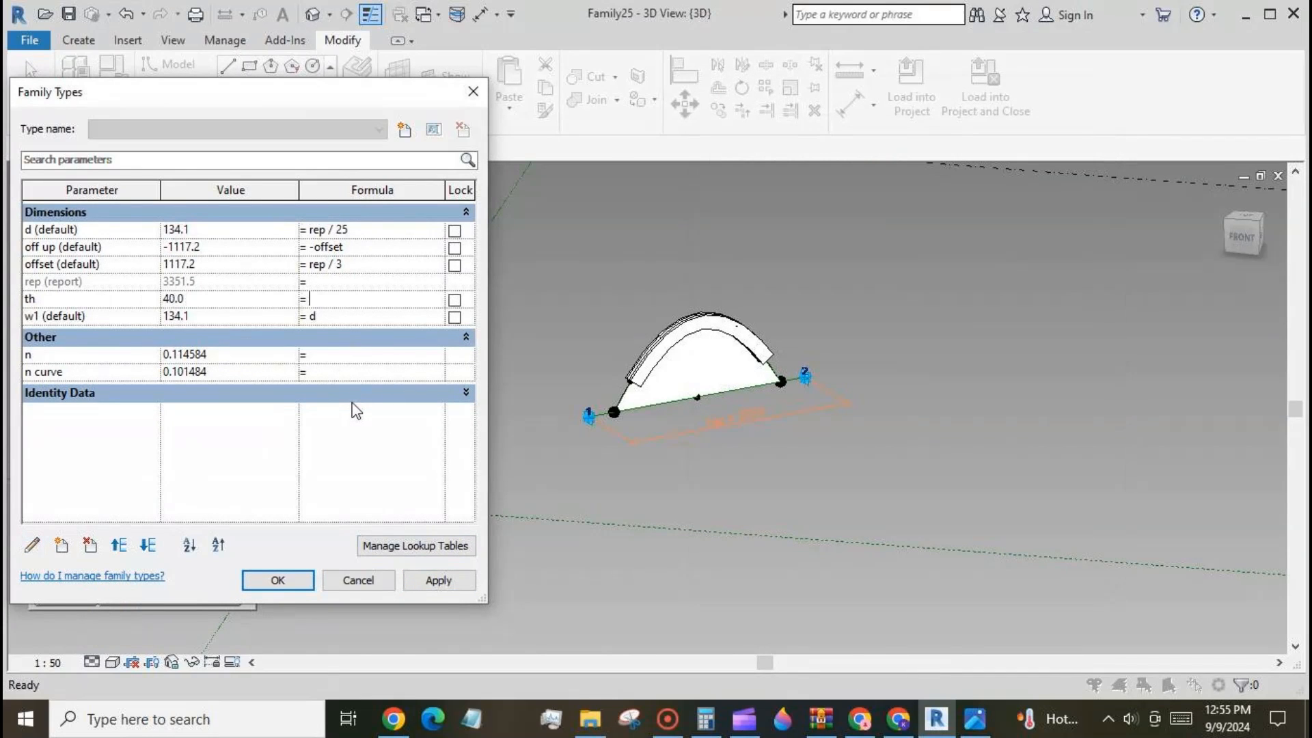
pyautogui.write('d/4')
pyautogui.click(438, 580)
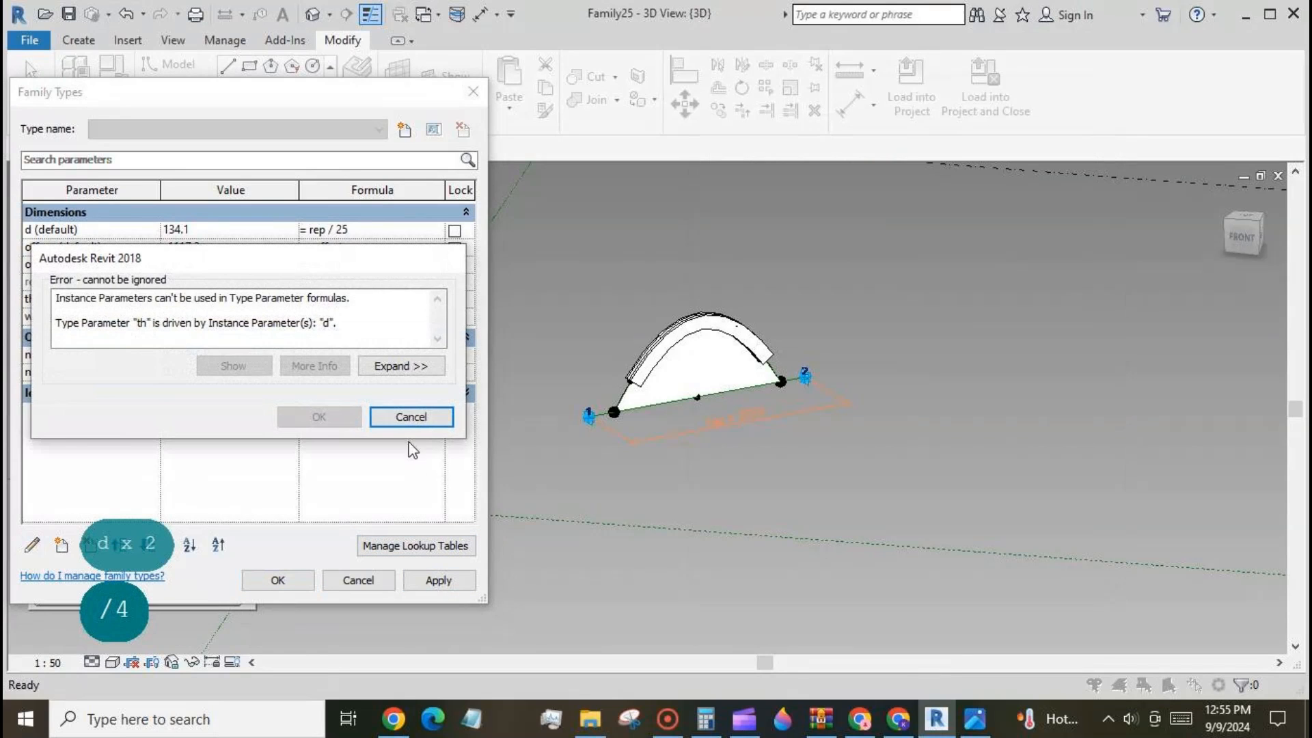
pyautogui.click(411, 417)
pyautogui.click(31, 545)
pyautogui.click(931, 357)
pyautogui.click(957, 571)
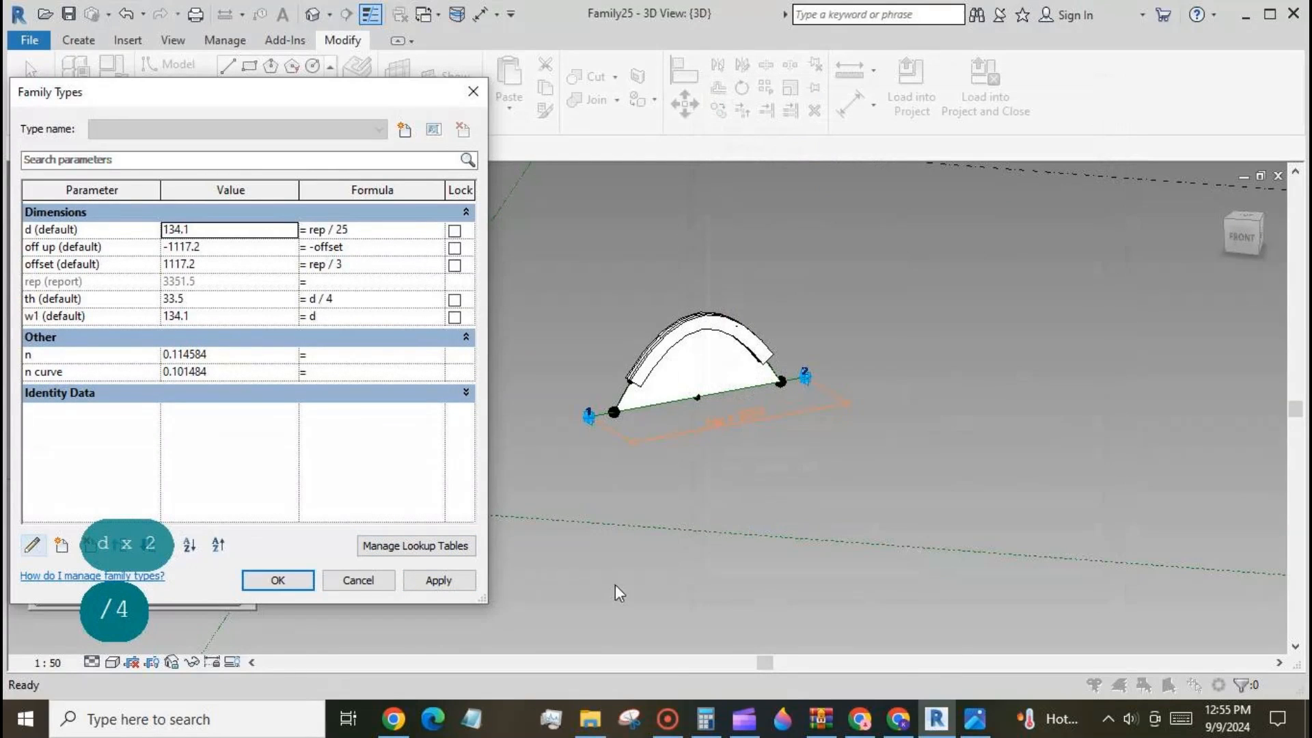
pyautogui.click(301, 577)
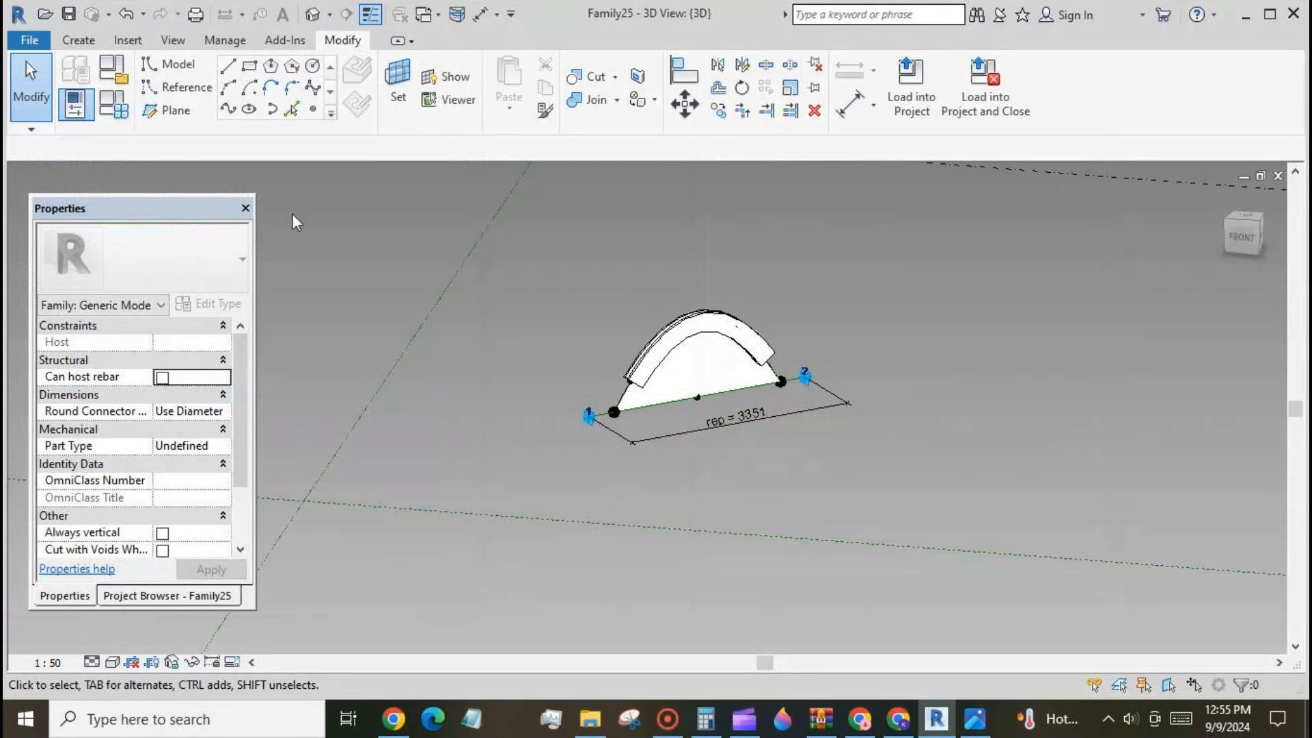
# - In the family types, set both the n and n curve parameters to 0 and apply them
pyautogui.click(120, 113)
pyautogui.click(249, 355)
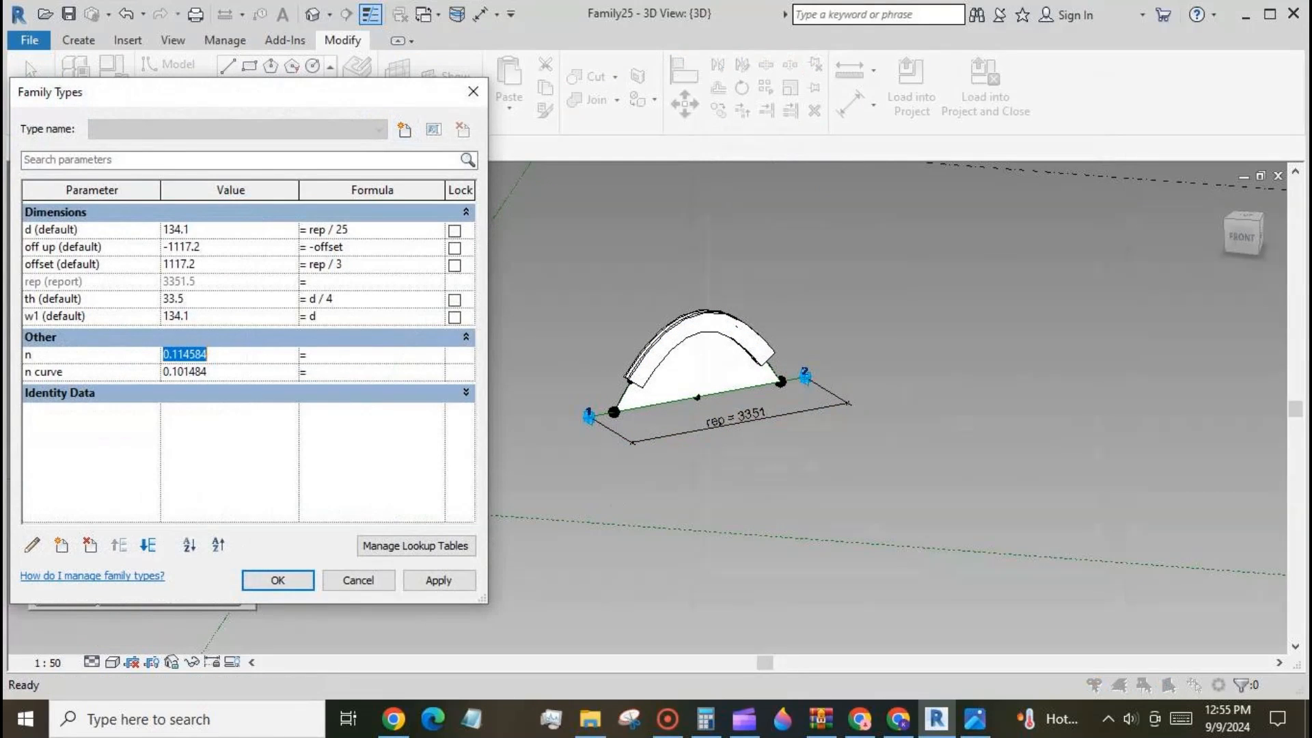
pyautogui.write('0')
pyautogui.click(235, 371)
pyautogui.write('000000')
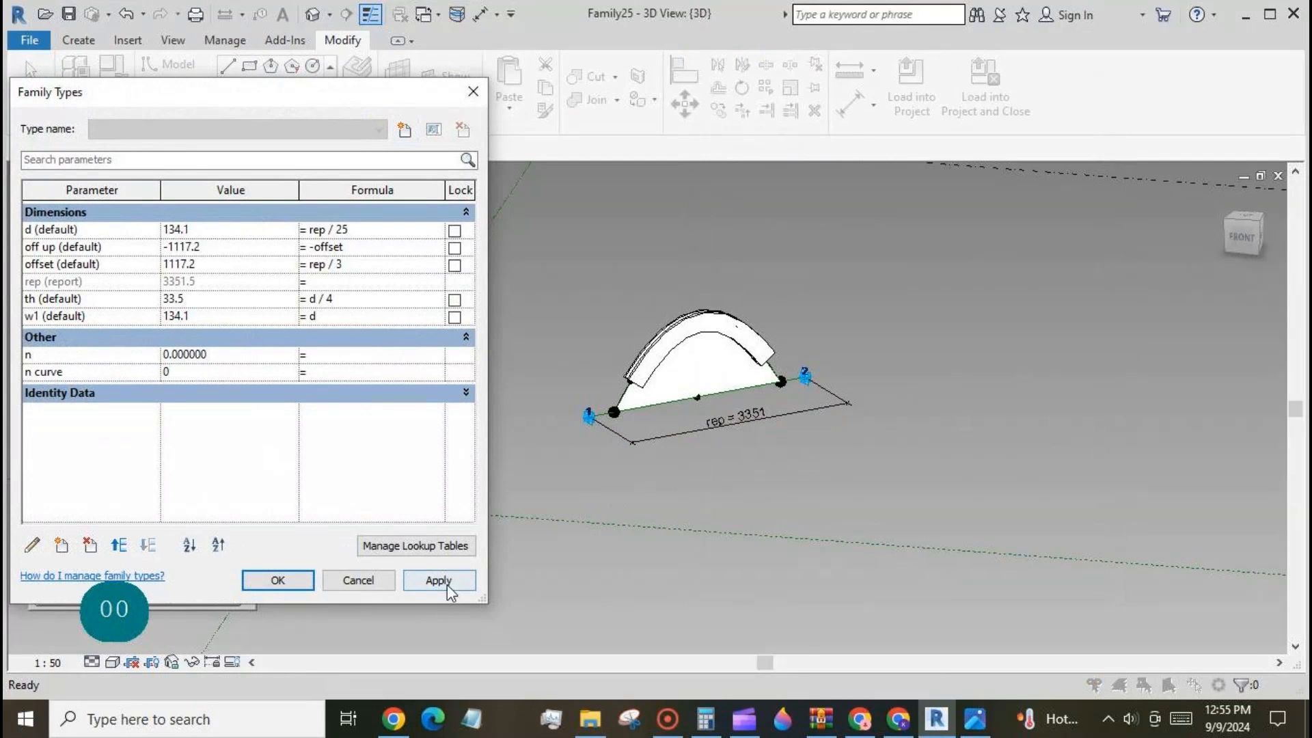
pyautogui.click(447, 586)
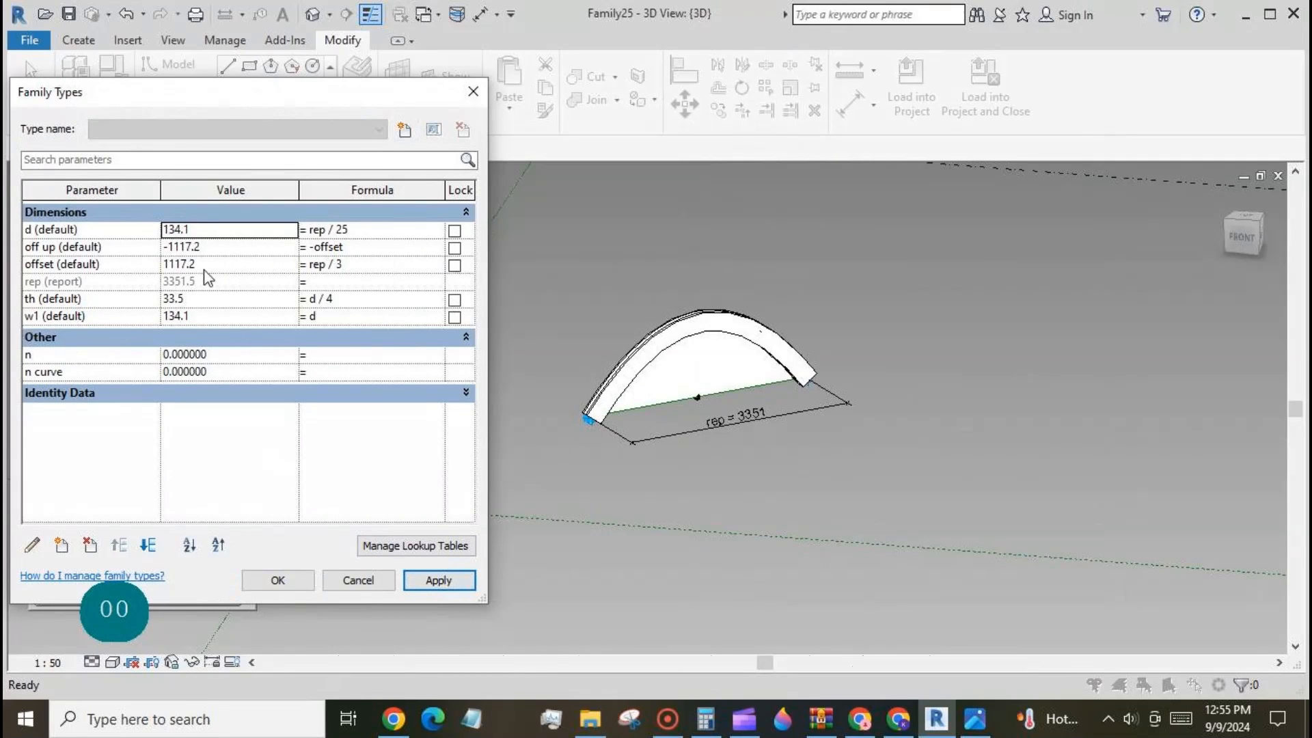
# - Change the offset parameter's formula to rep / 2 and accept the family types
pyautogui.click(340, 266)
pyautogui.doubleClick(339, 266)
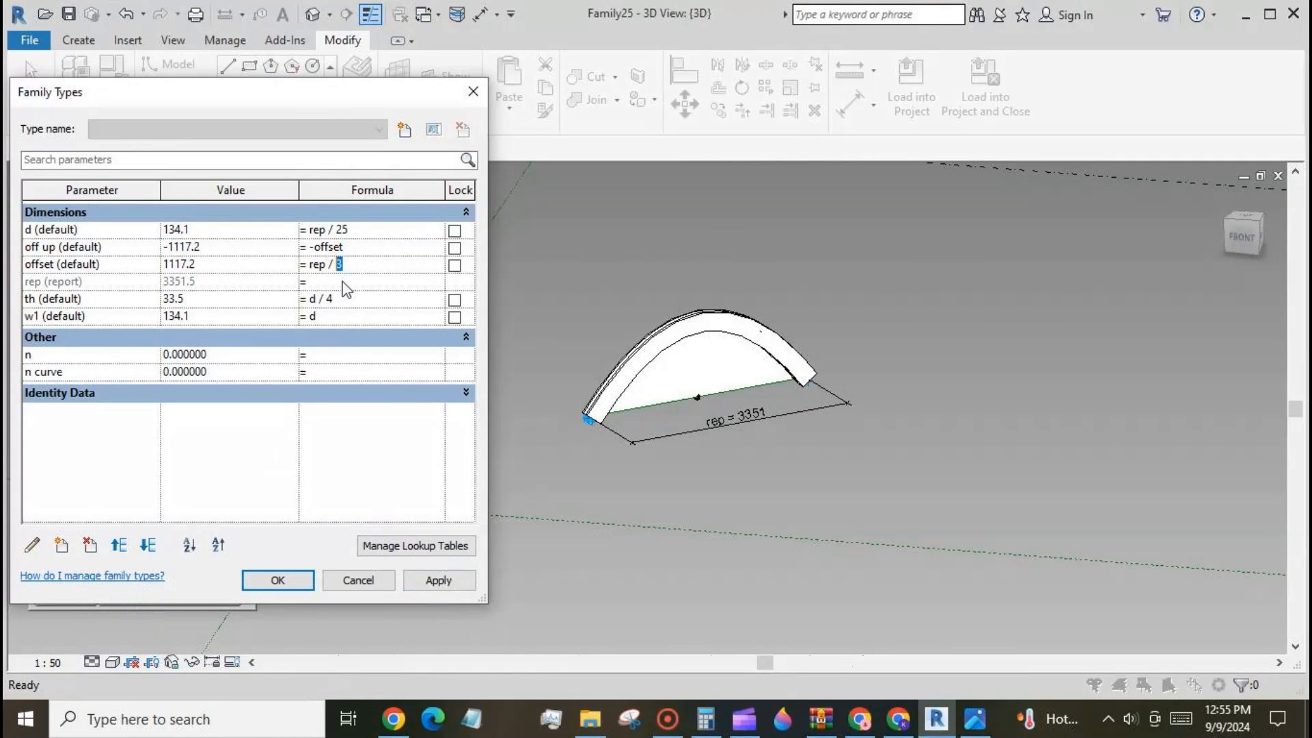
pyautogui.write('2')
pyautogui.click(437, 580)
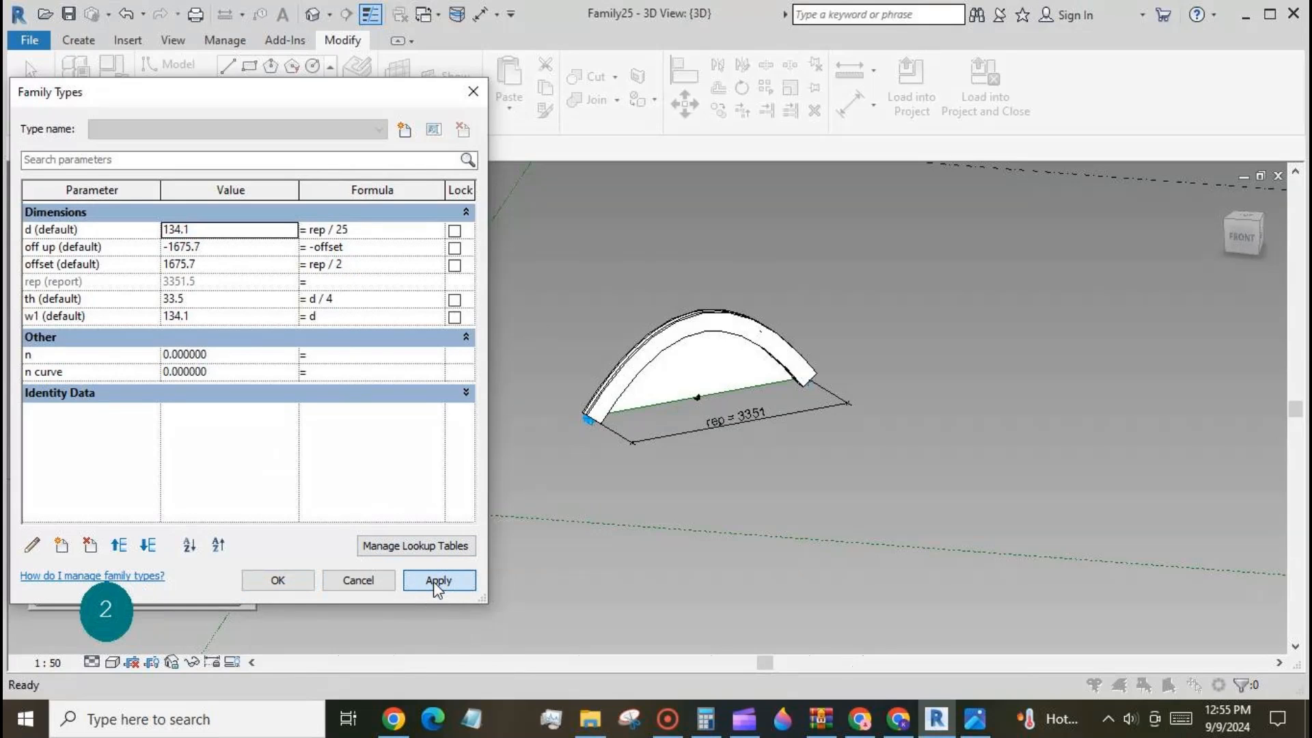
pyautogui.click(278, 580)
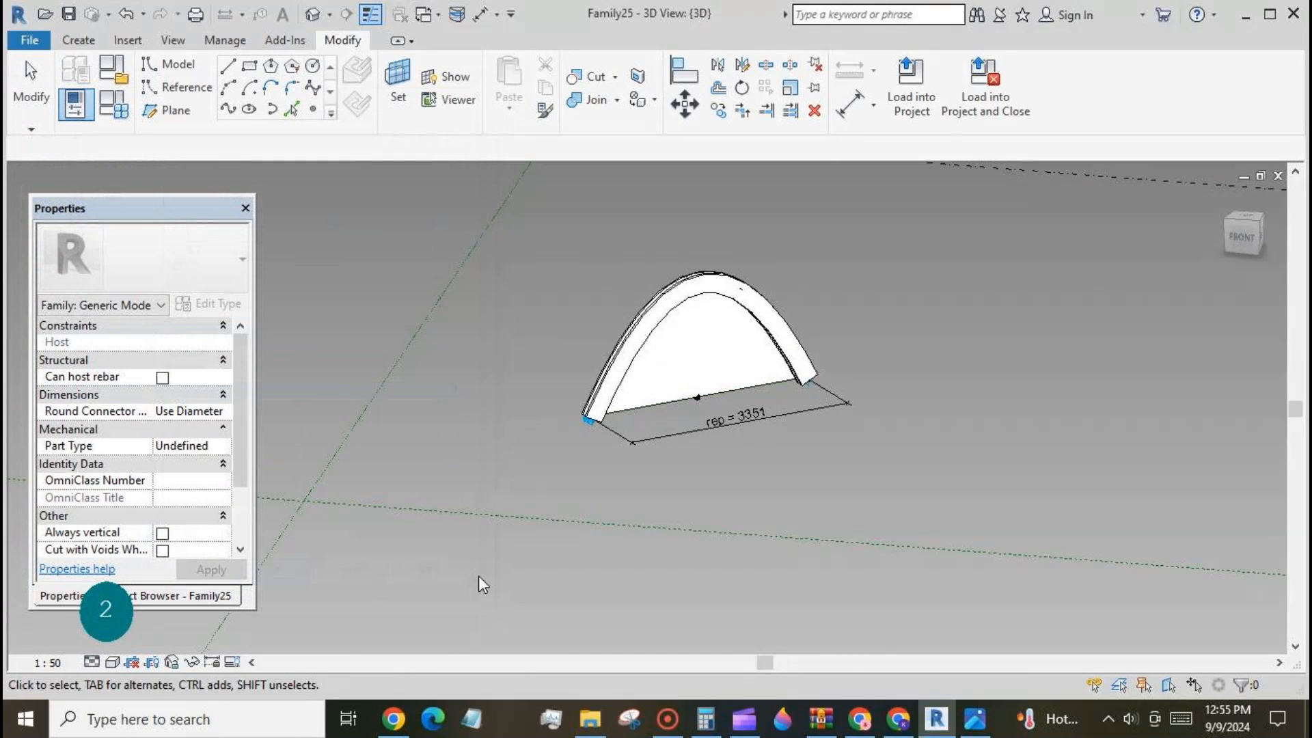
# - Select the flat surface form beneath the arch and divide it into a UV grid
pyautogui.scroll(-2, 559, 340)
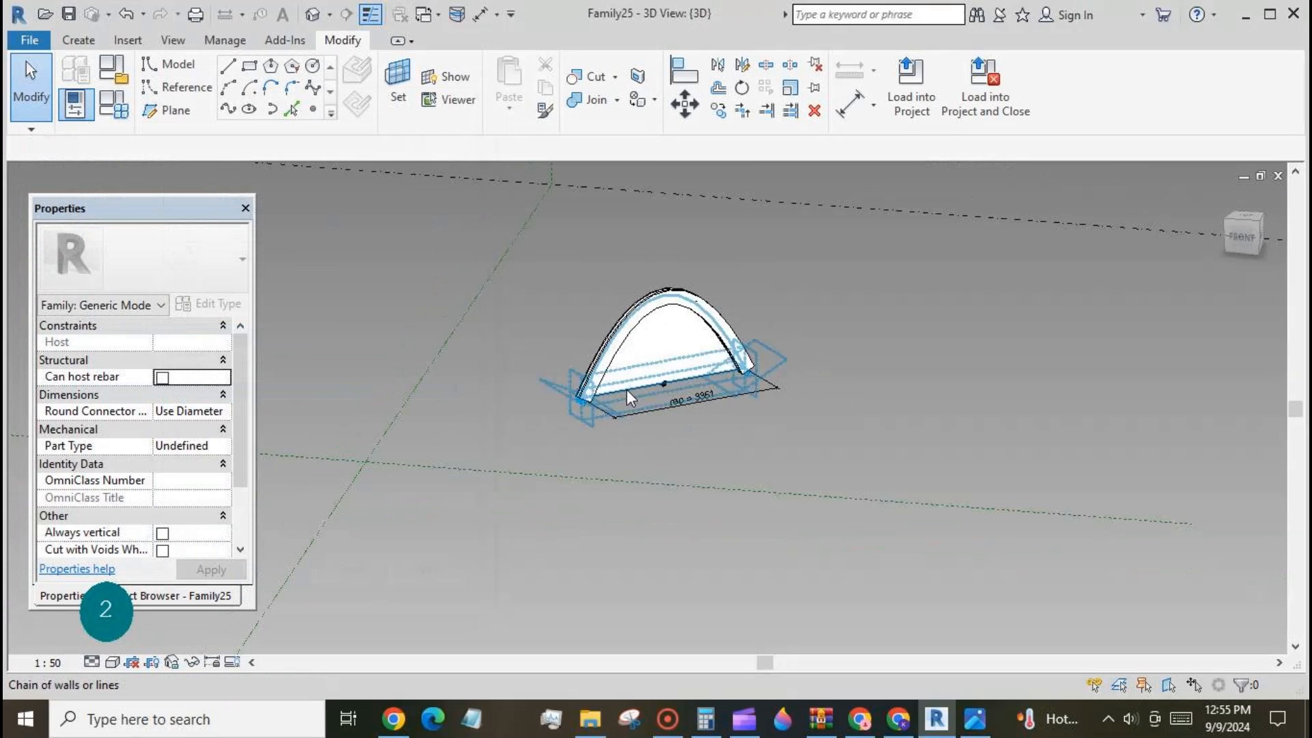
pyautogui.press('Tab')
pyautogui.press('Tab')
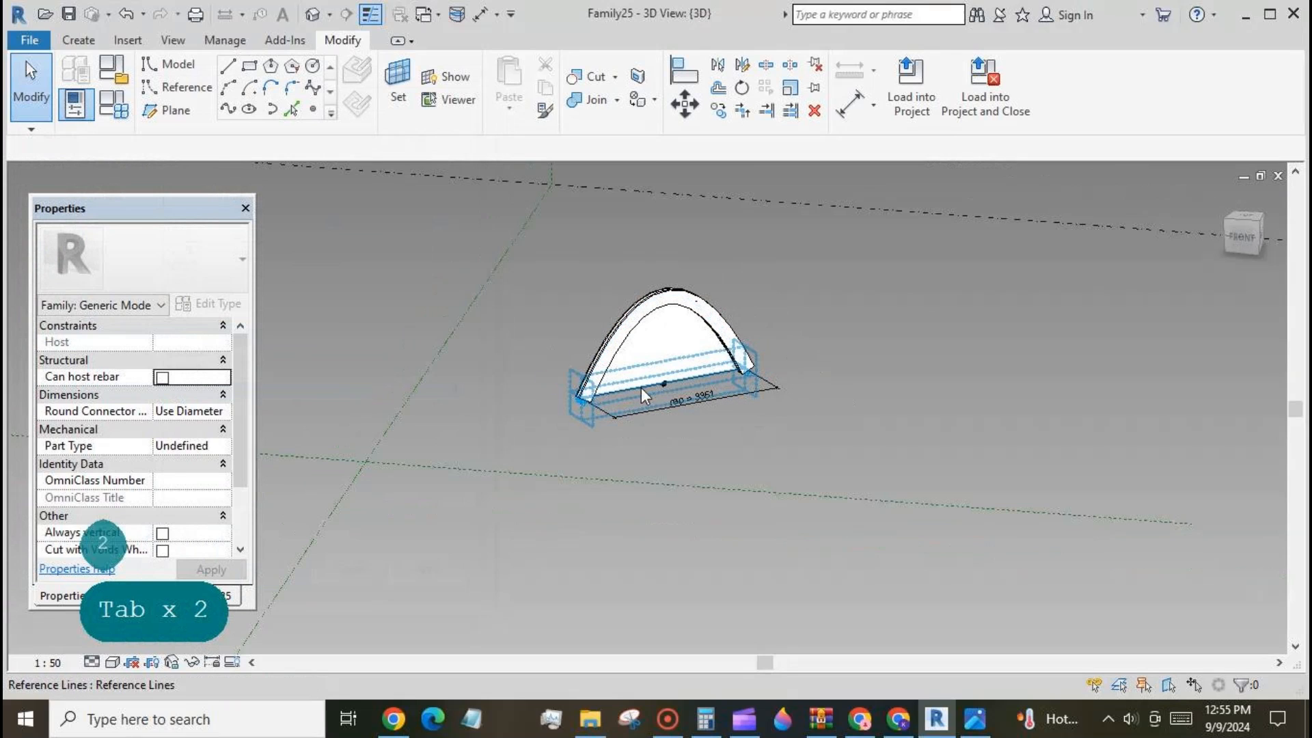
pyautogui.click(650, 383)
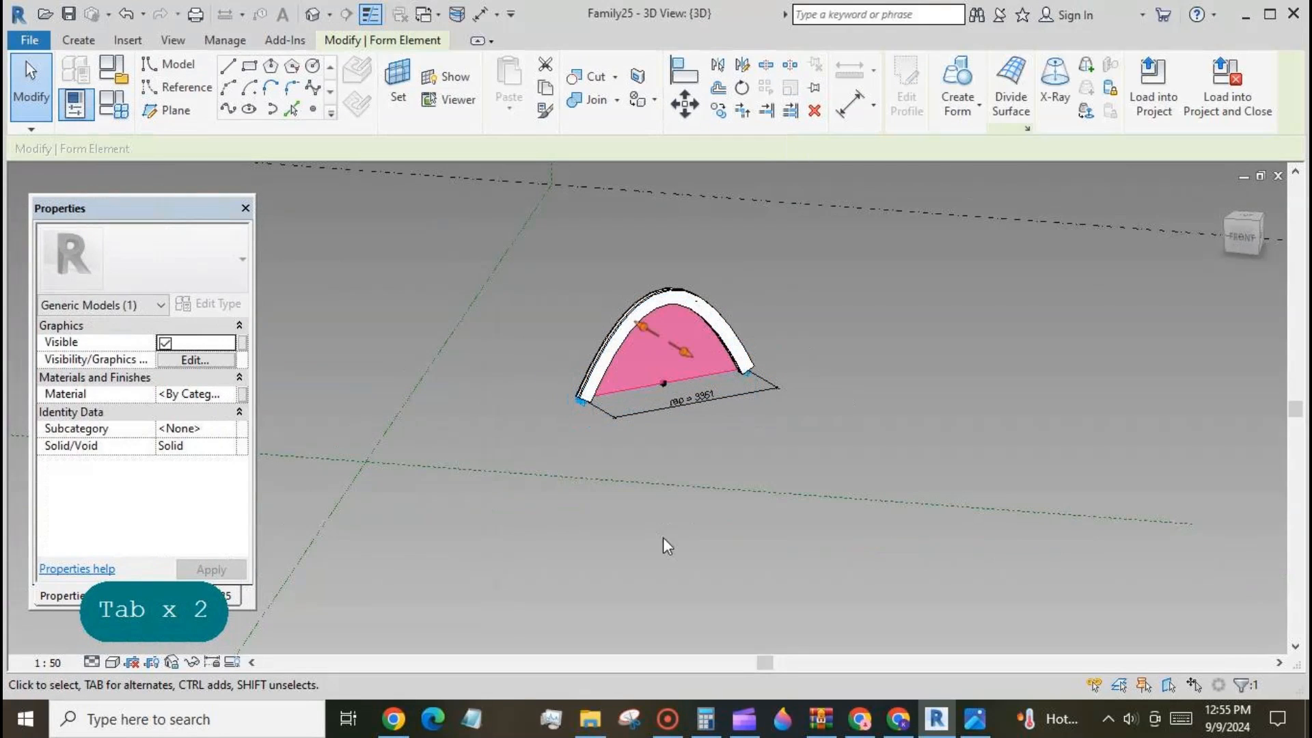
pyautogui.click(1010, 89)
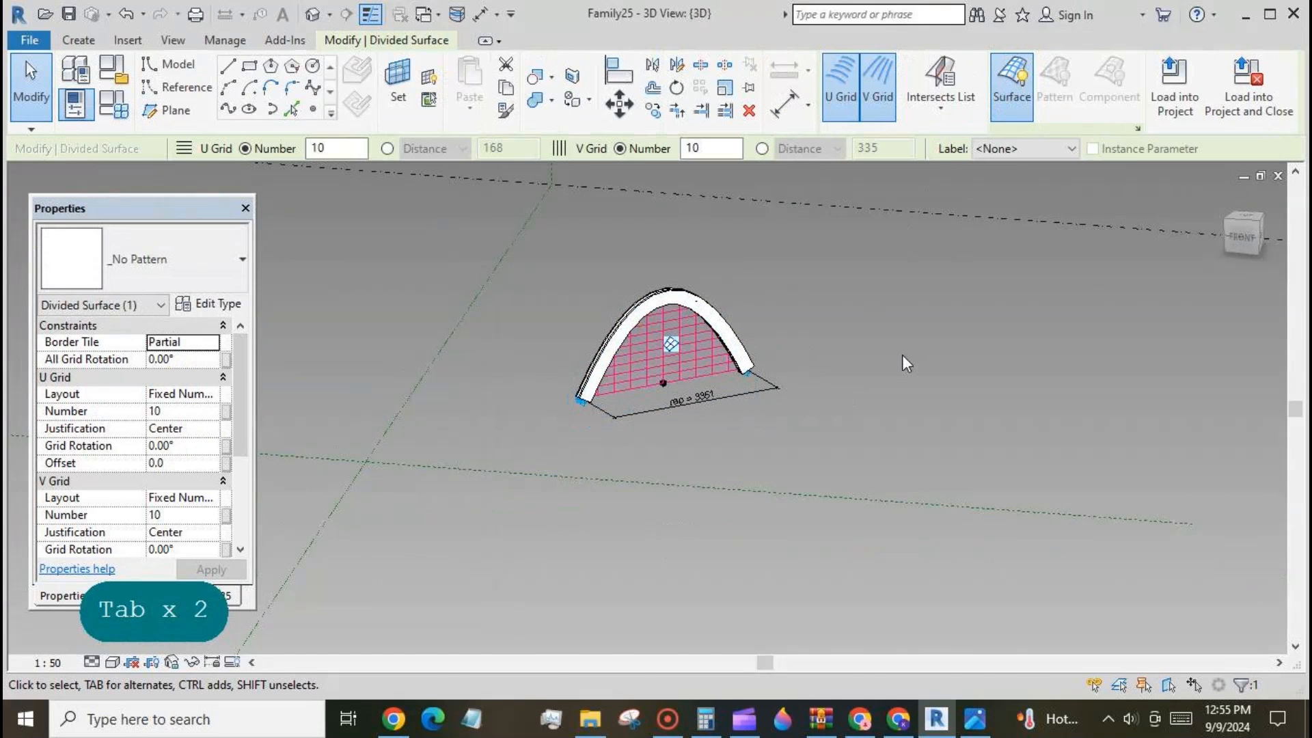
# - Set the divided surface's U grid number to 1 and apply it
pyautogui.click(175, 413)
pyautogui.write('1')
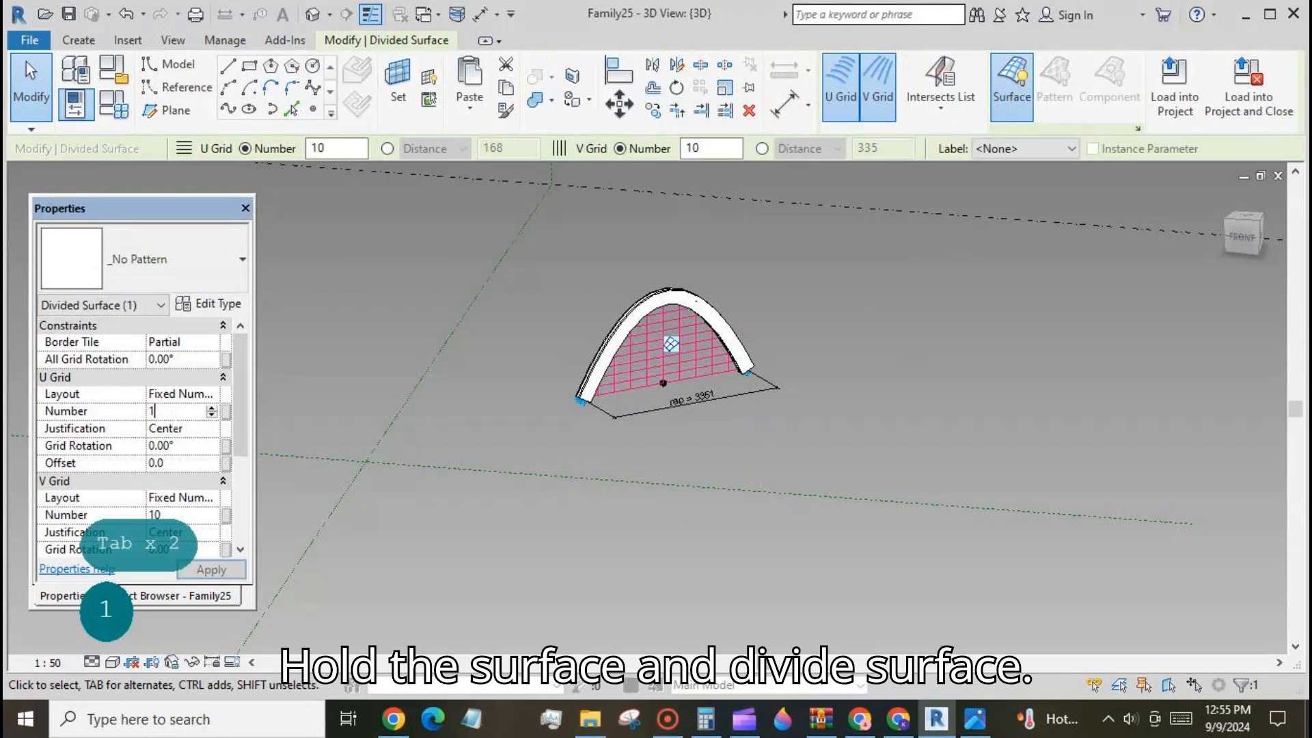
pyautogui.click(212, 570)
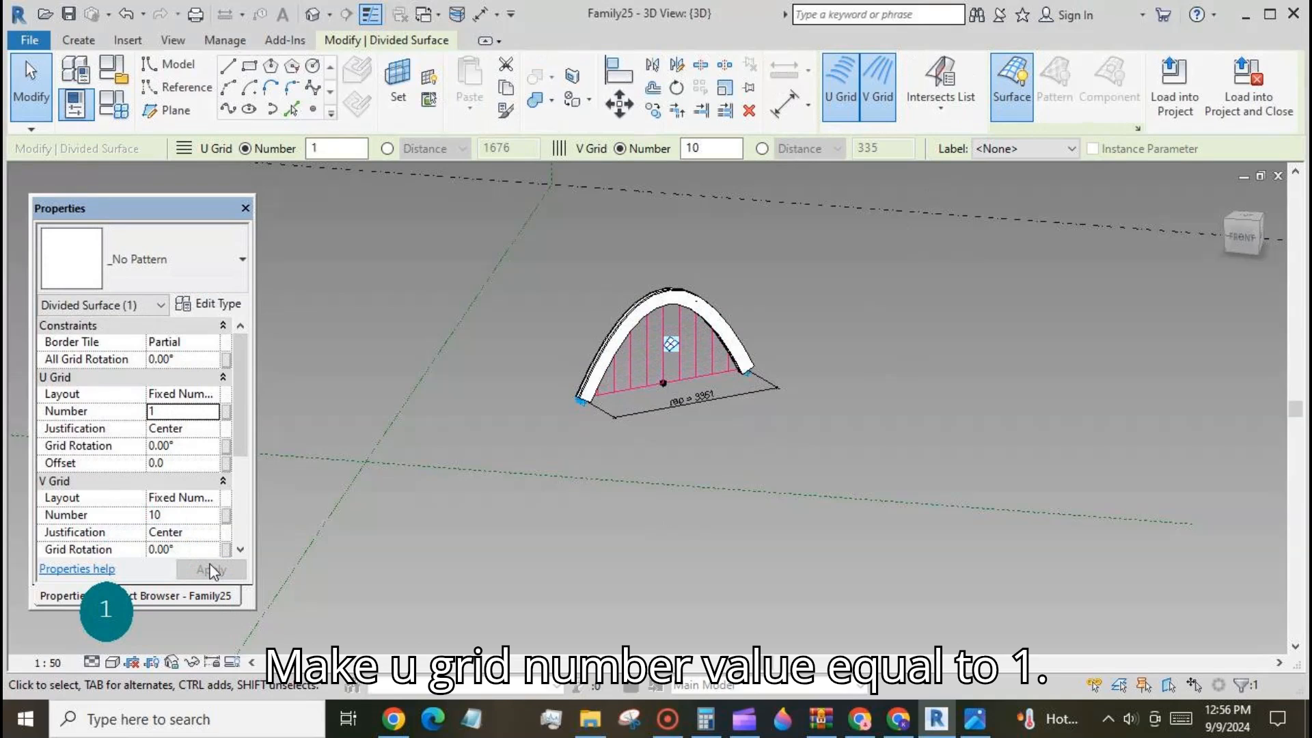
# - Create a family parameter named numb and associate it with the divided surface's V grid number
pyautogui.click(226, 515)
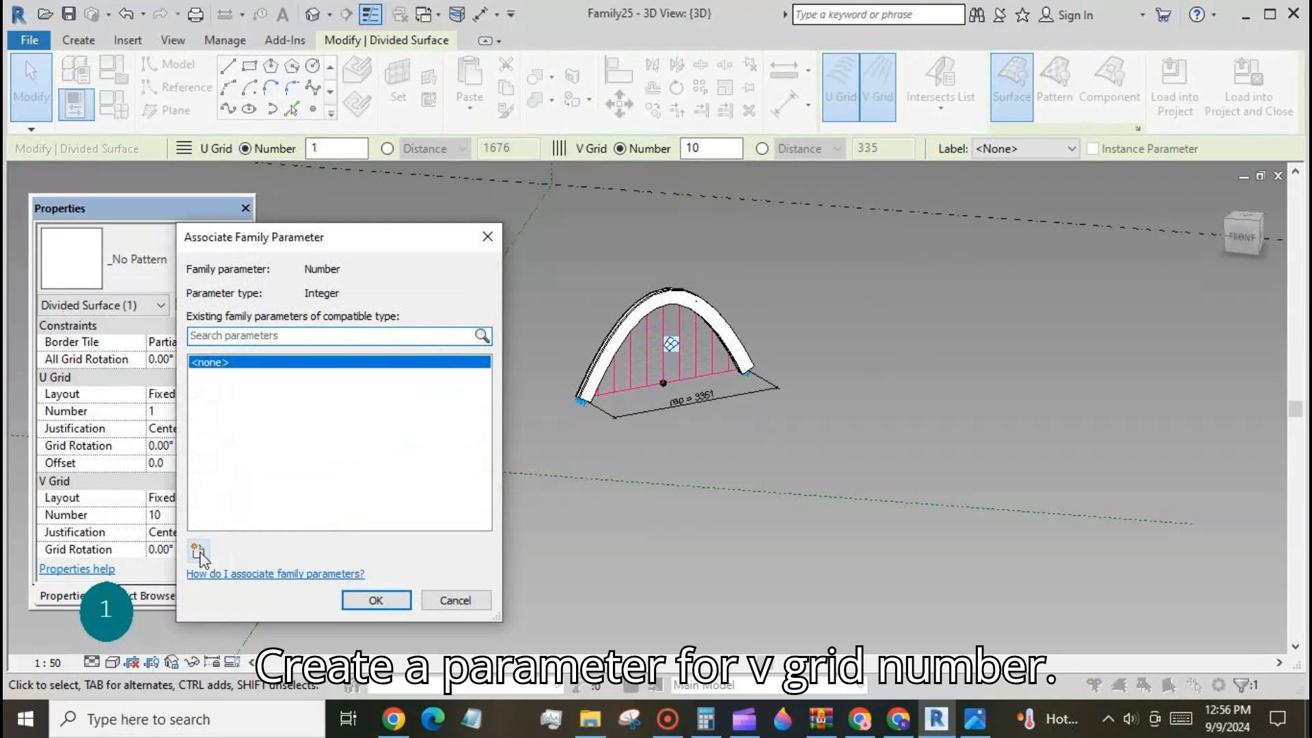
pyautogui.click(197, 550)
pyautogui.write('num')
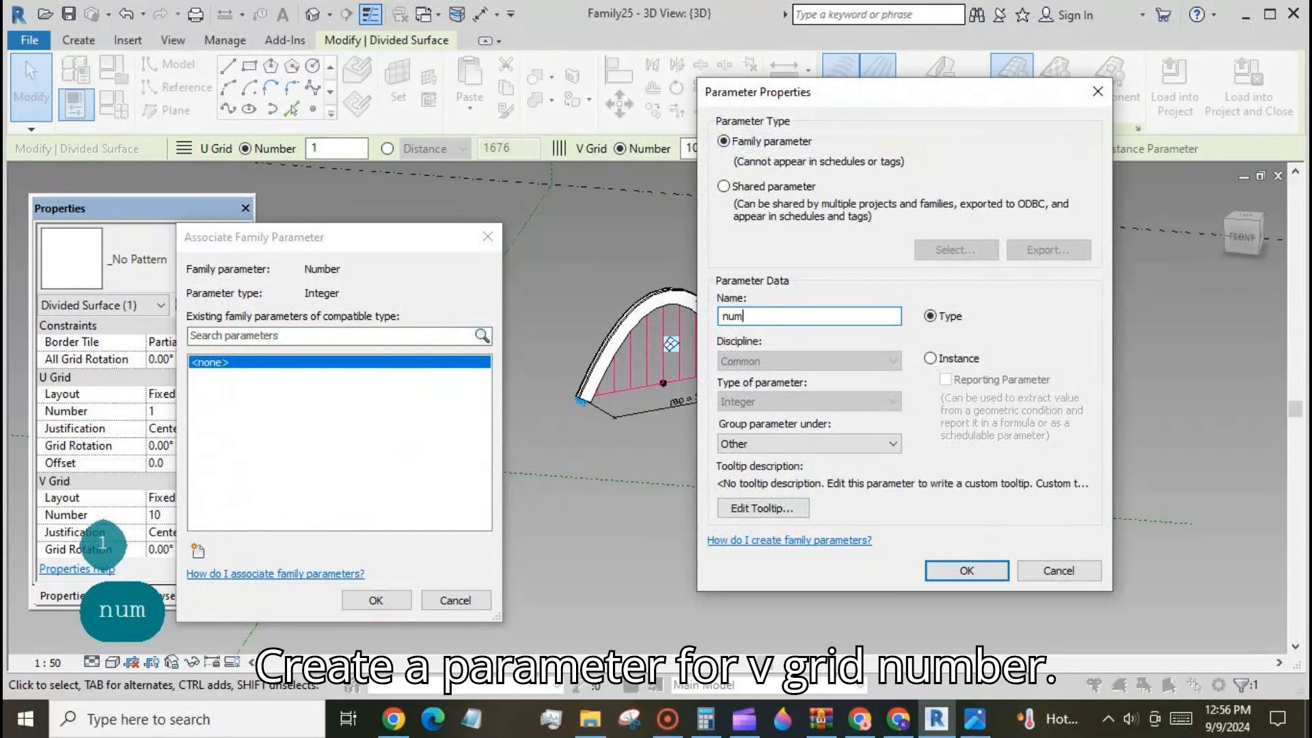
pyautogui.write('b')
pyautogui.click(964, 571)
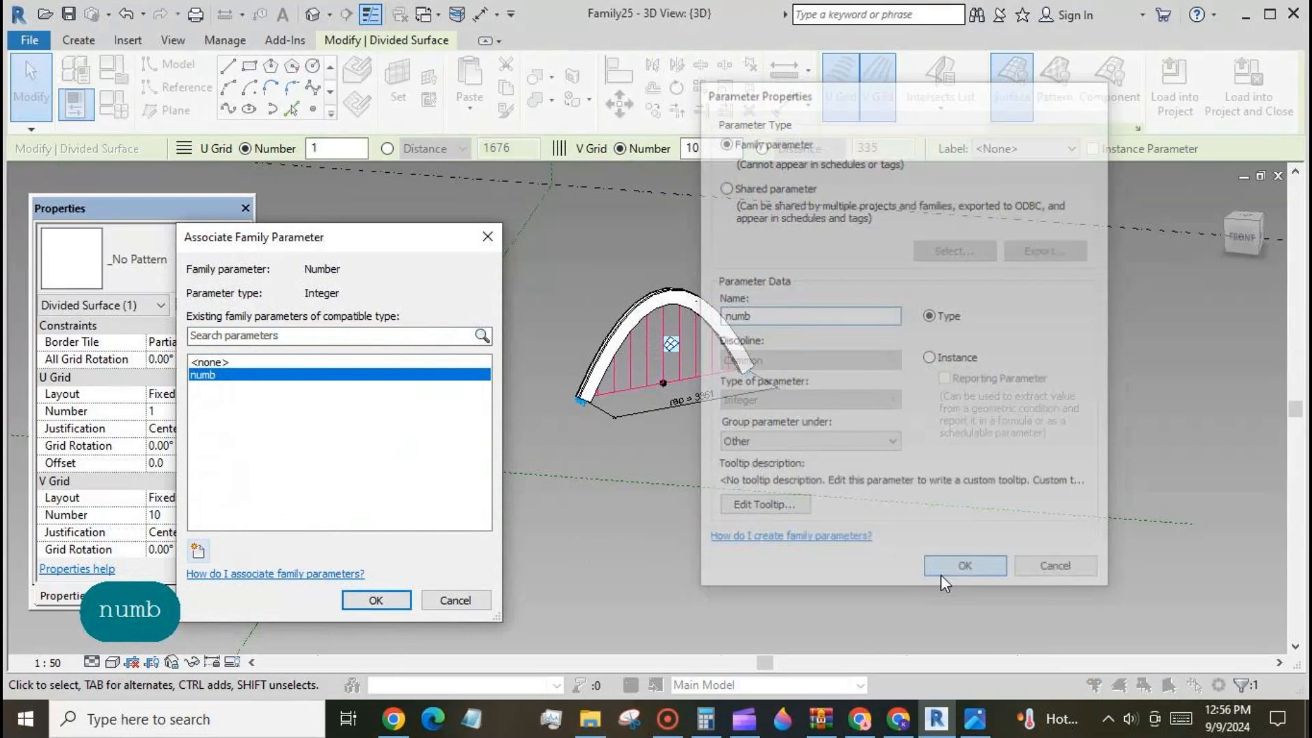
pyautogui.click(383, 601)
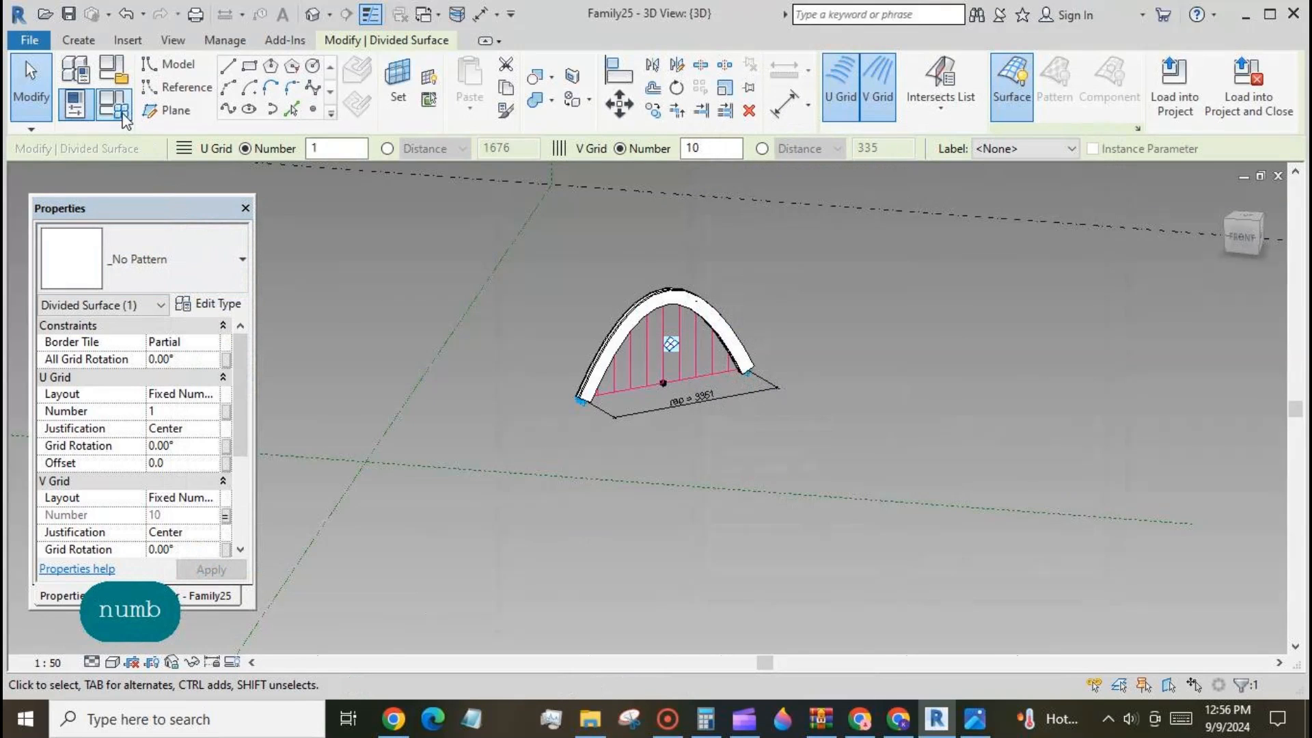
# - Change the numb family parameter from a type parameter to an instance parameter
pyautogui.click(76, 104)
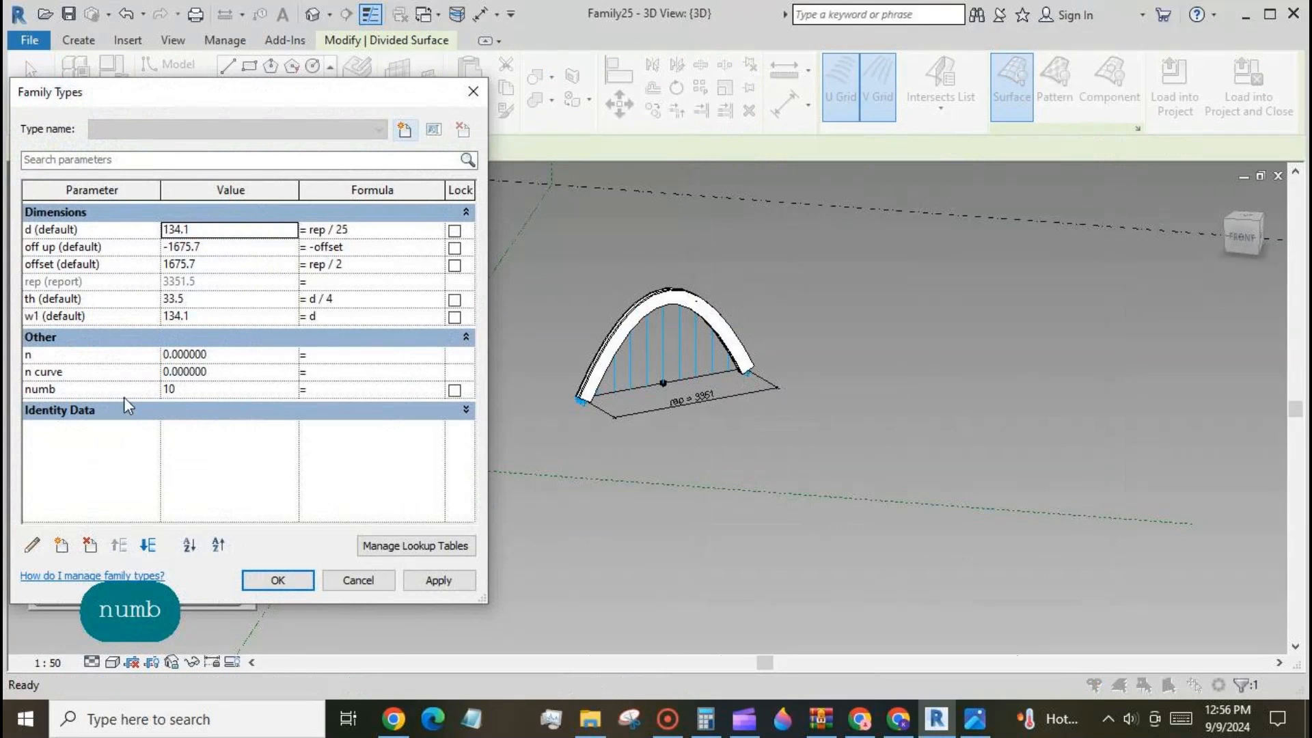
pyautogui.click(123, 391)
pyautogui.click(31, 544)
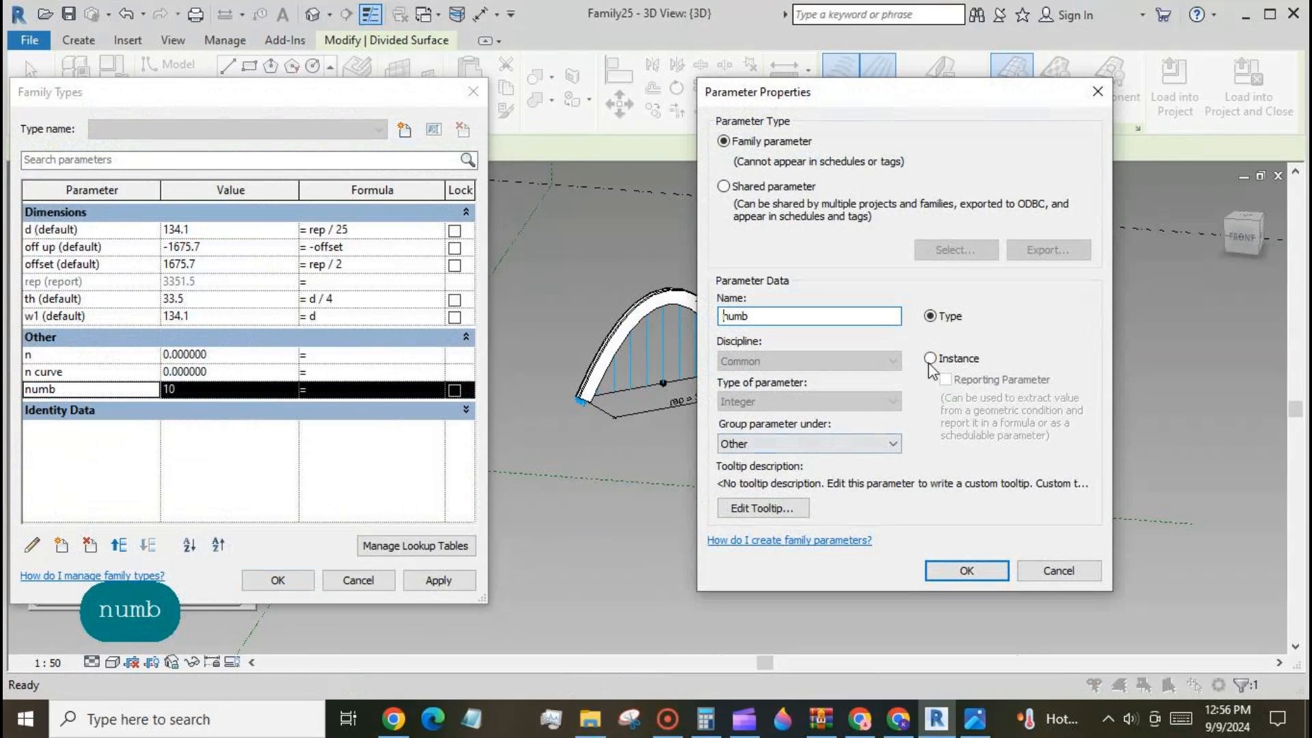
pyautogui.click(963, 571)
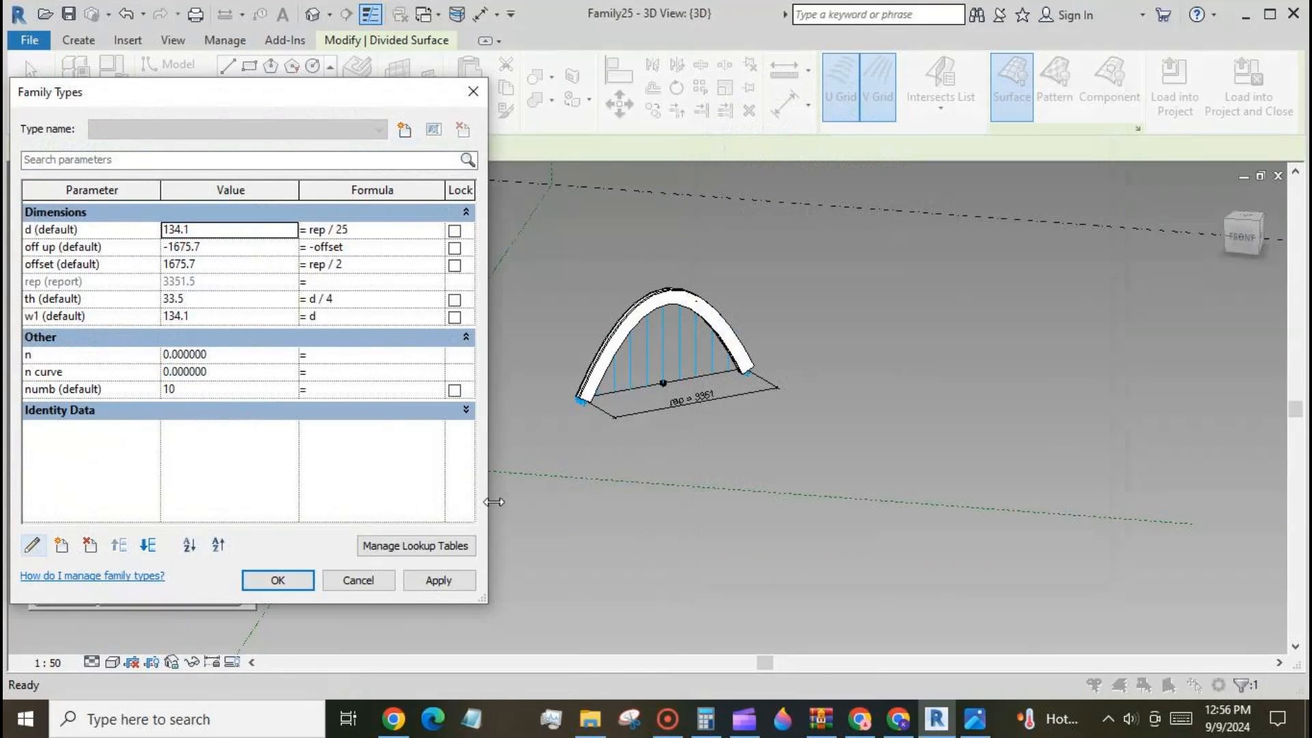
# - Set the numb parameter's value to 15 and apply it to the family
pyautogui.click(295, 385)
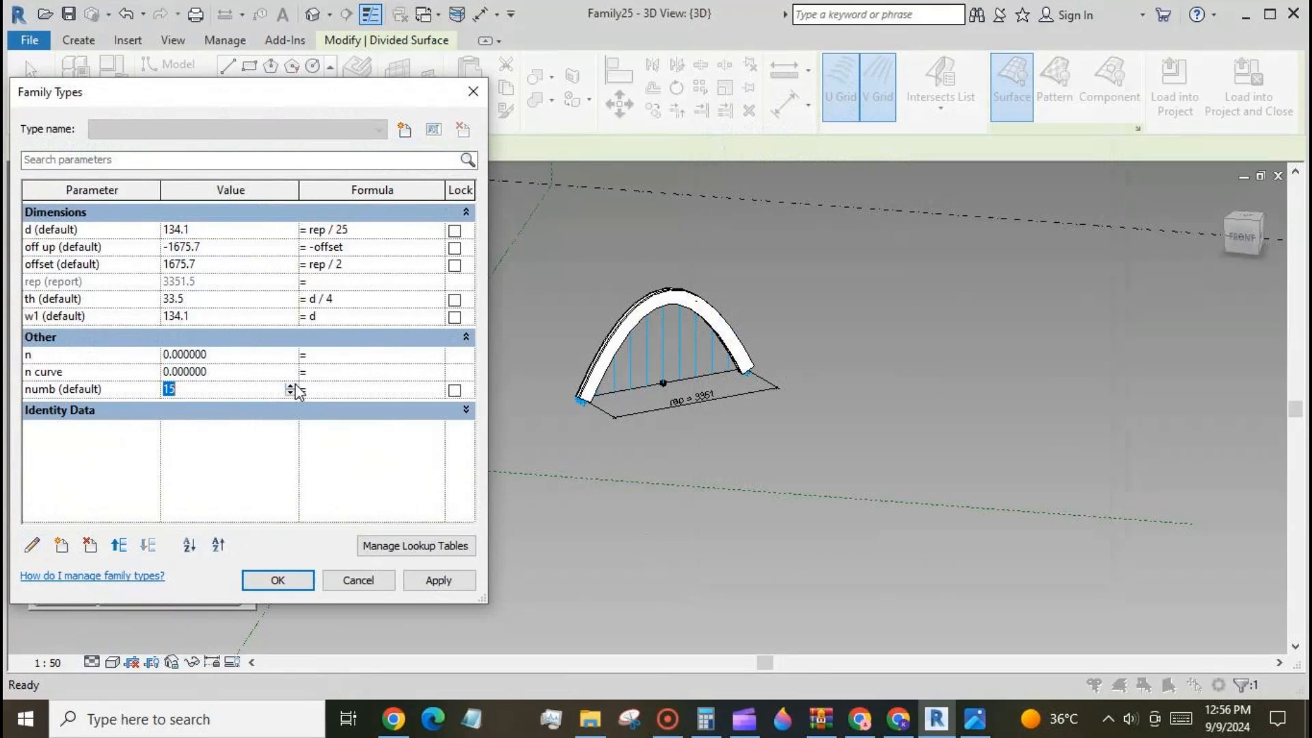
pyautogui.click(441, 580)
pyautogui.click(277, 580)
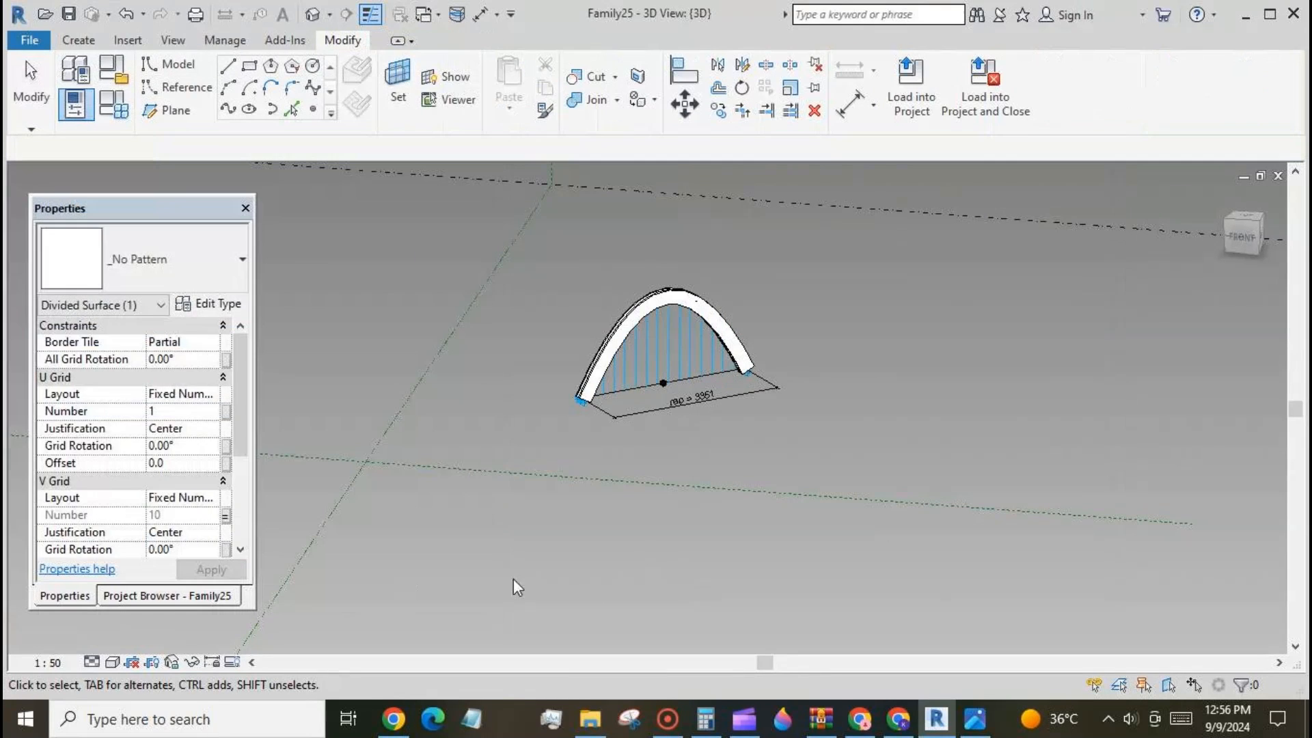
# - Turn on the display of nodes in the divided surface's surface representation
pyautogui.scroll(1, 654, 443)
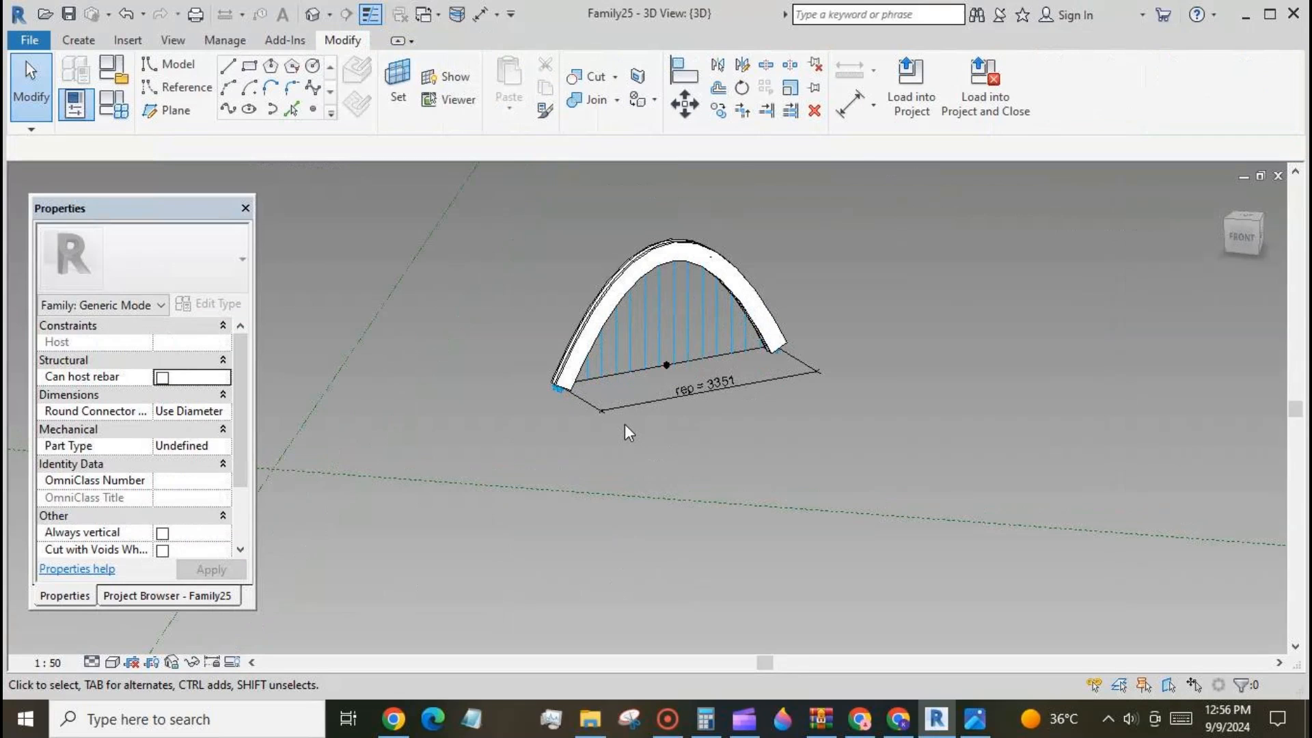
pyautogui.click(646, 348)
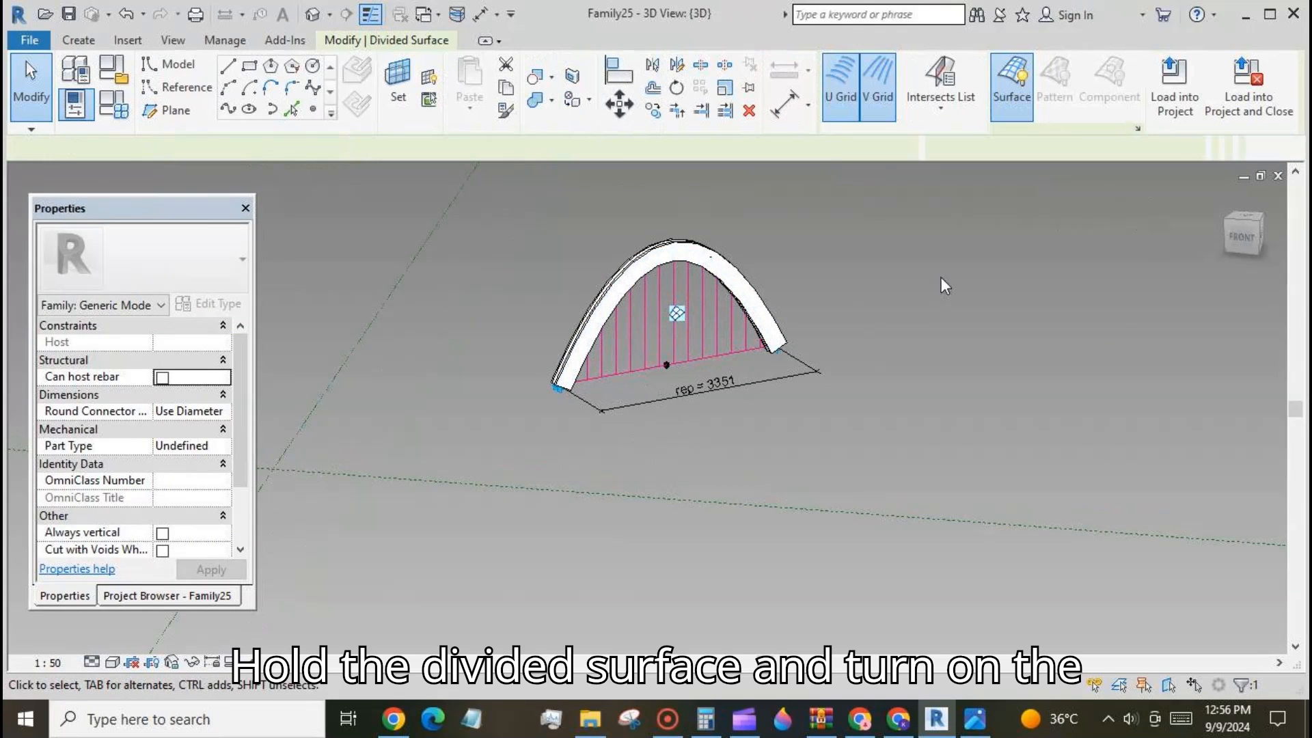
pyautogui.click(1138, 128)
pyautogui.click(735, 335)
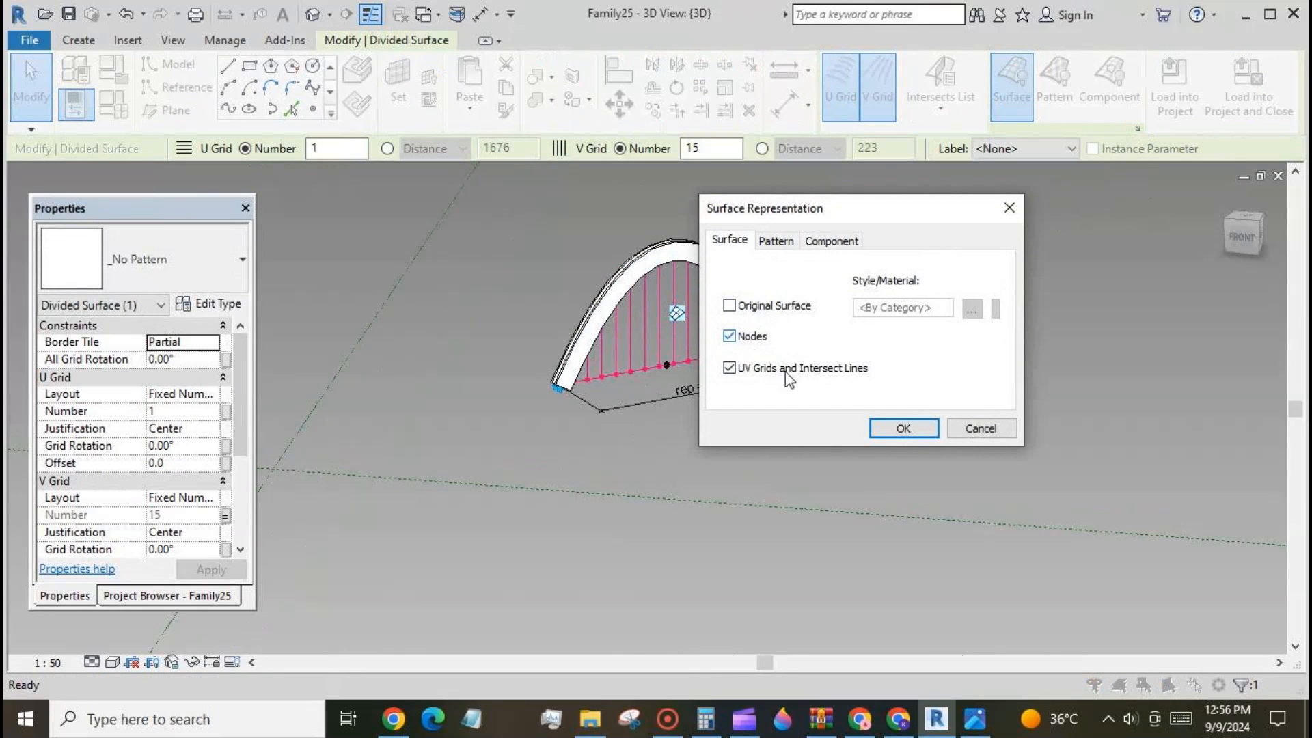
pyautogui.click(902, 427)
pyautogui.click(935, 410)
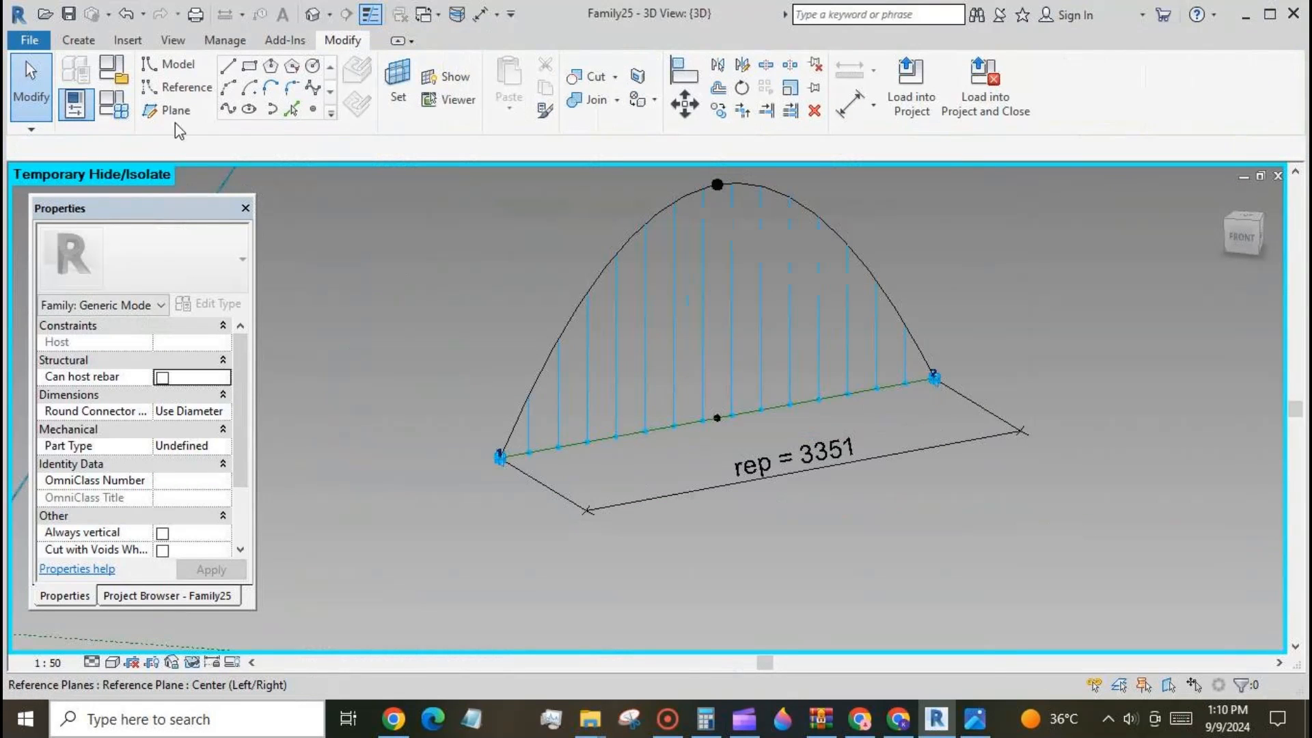
# - Create a new family from the Metric Generic Model Adaptive template, leaving the current family unsaved
pyautogui.click(30, 40)
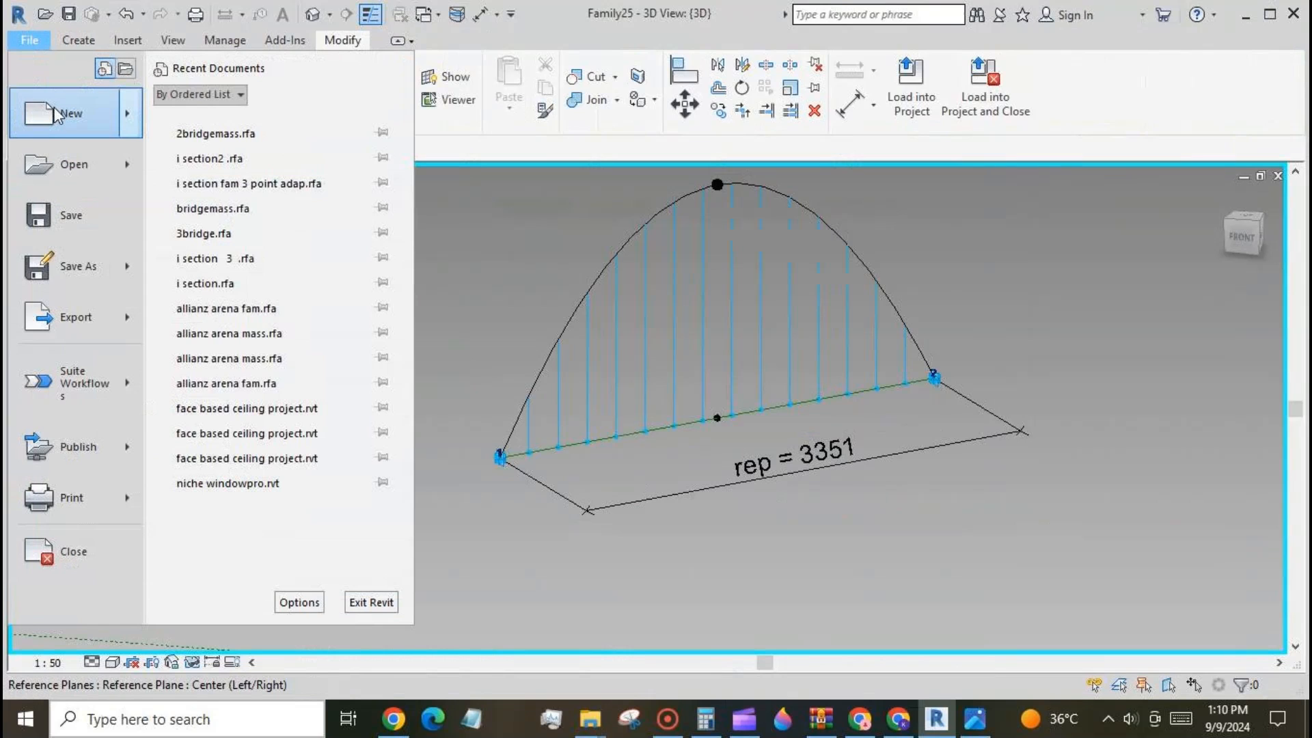
pyautogui.moveTo(58, 114)
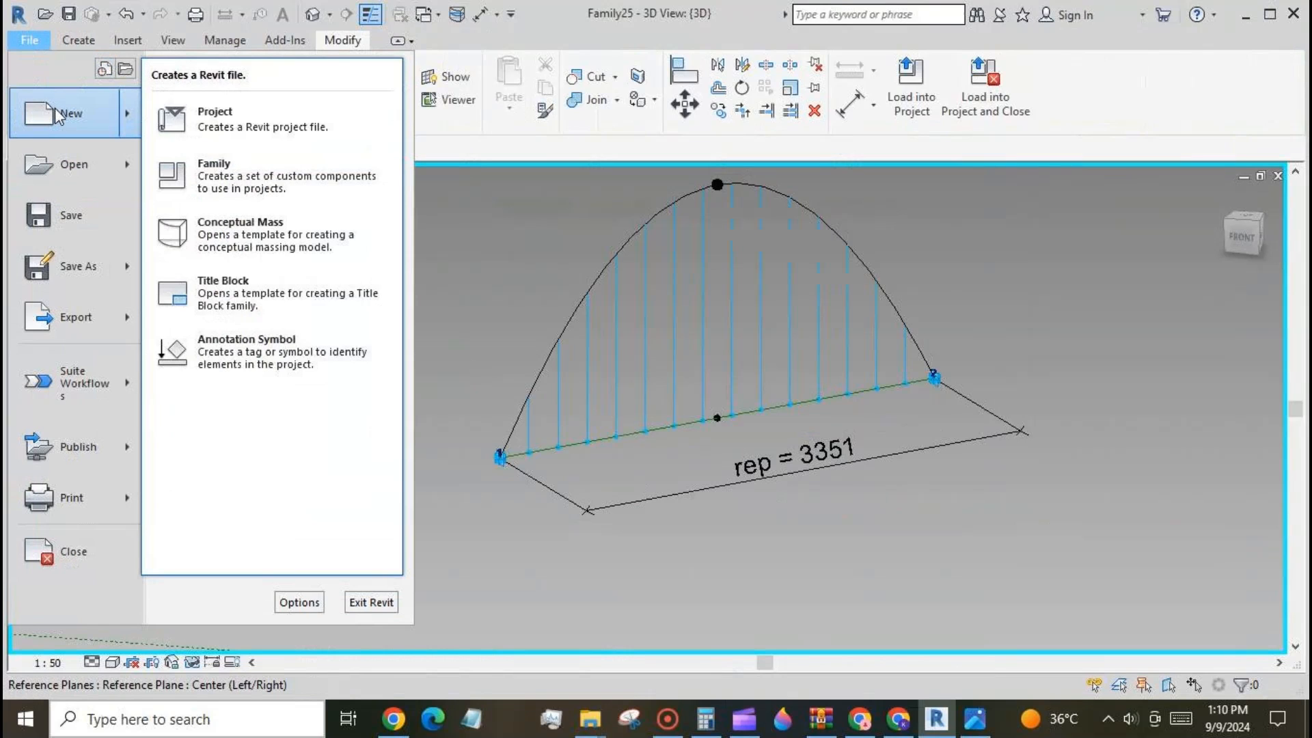
pyautogui.click(294, 181)
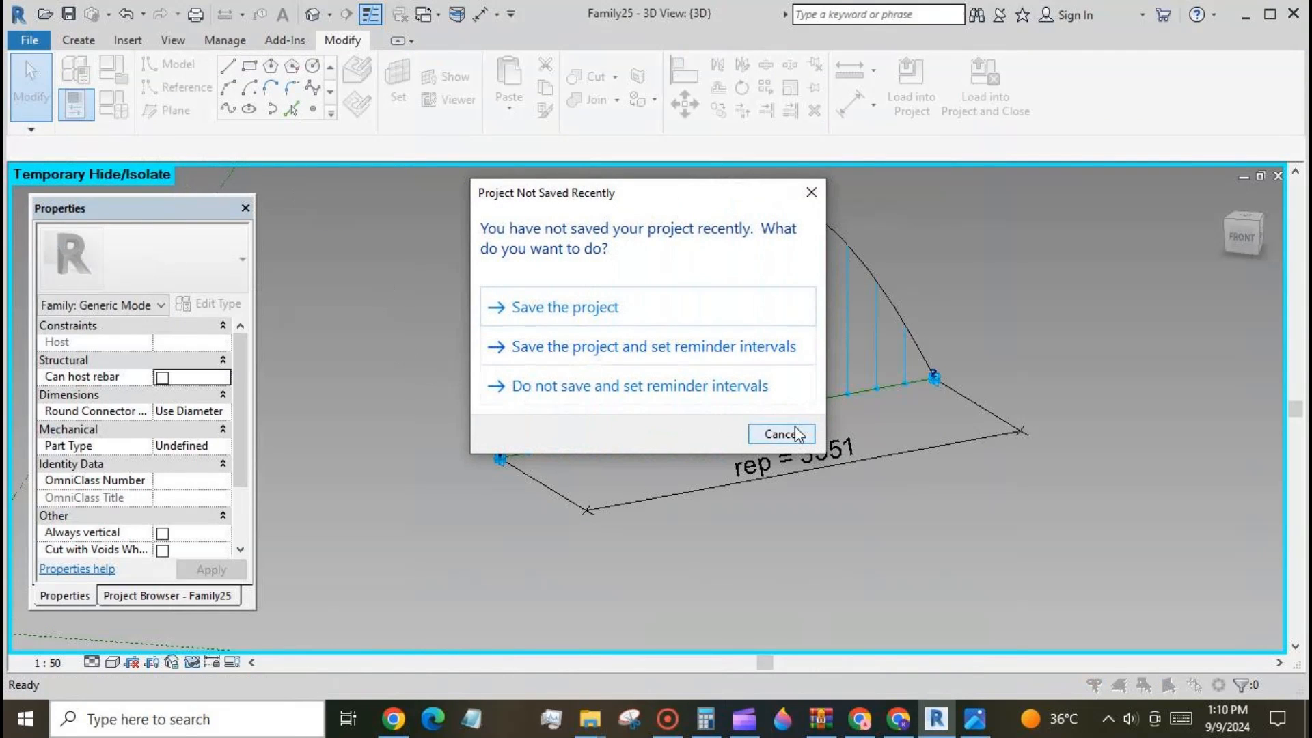
pyautogui.click(796, 435)
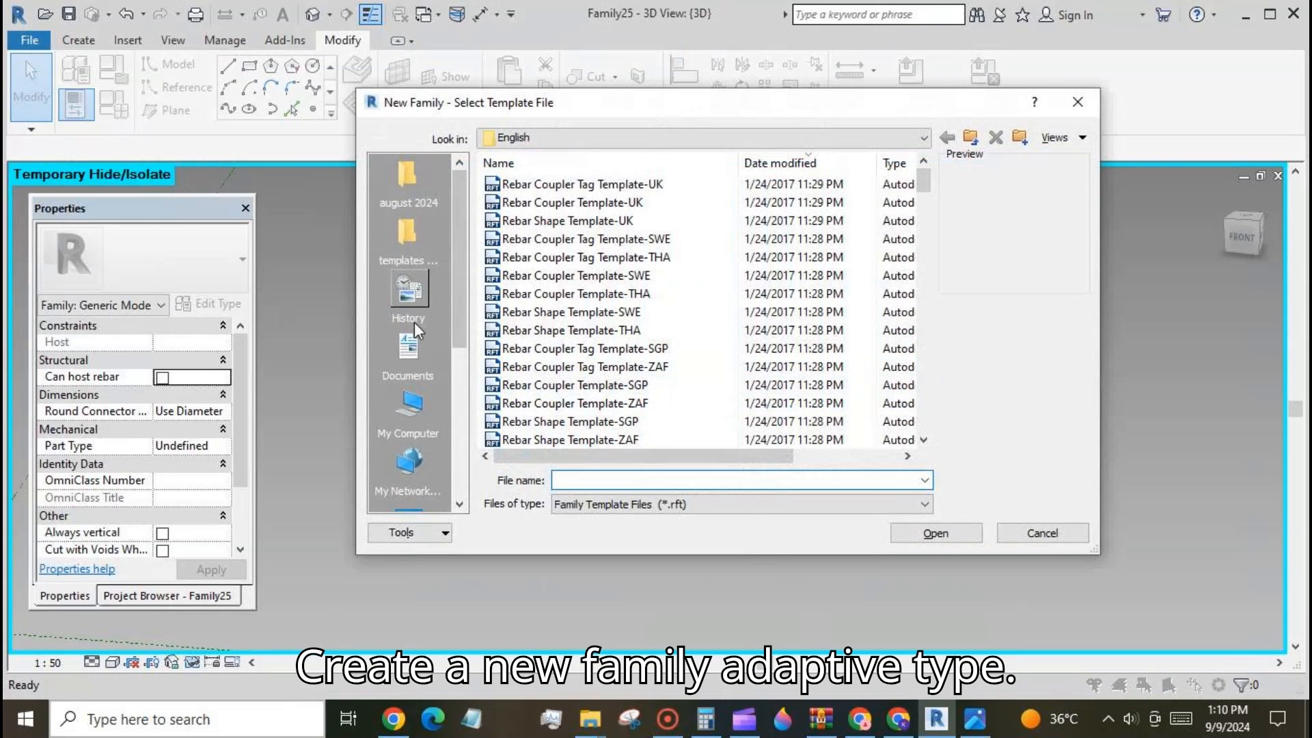
pyautogui.click(409, 223)
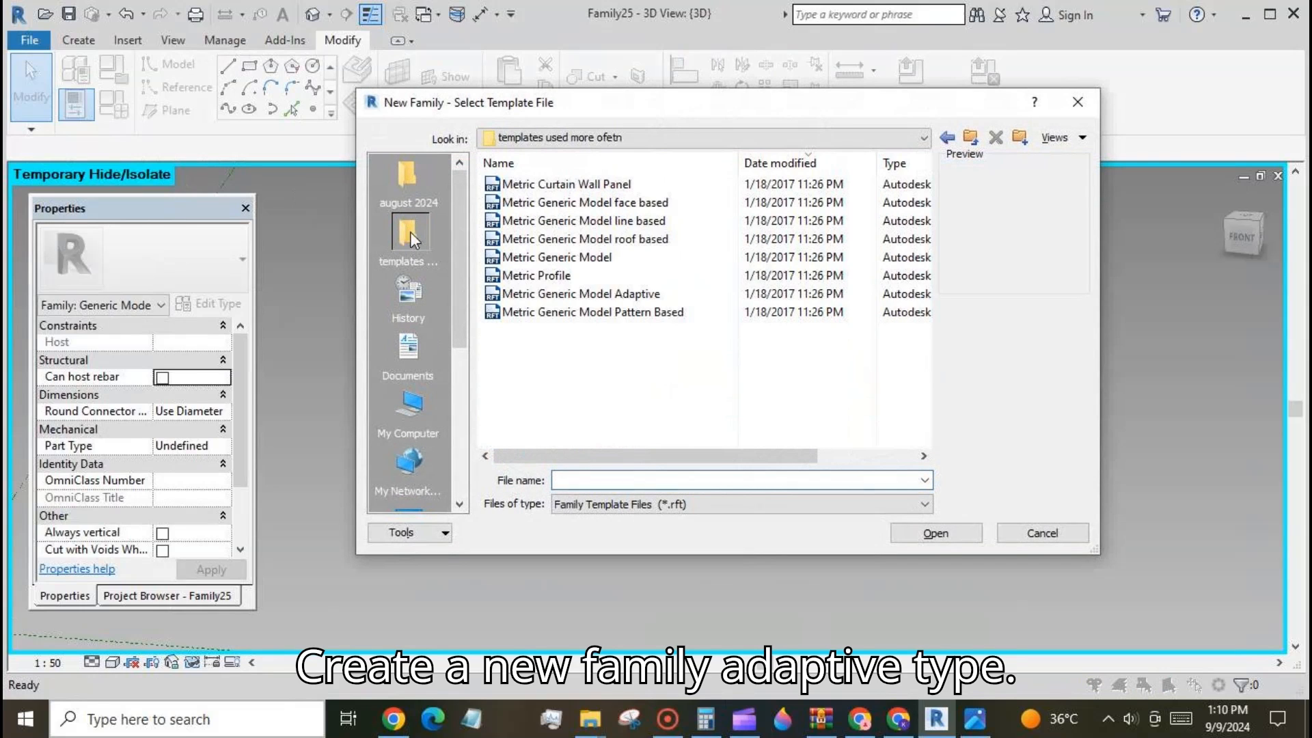
pyautogui.click(562, 294)
pyautogui.click(934, 533)
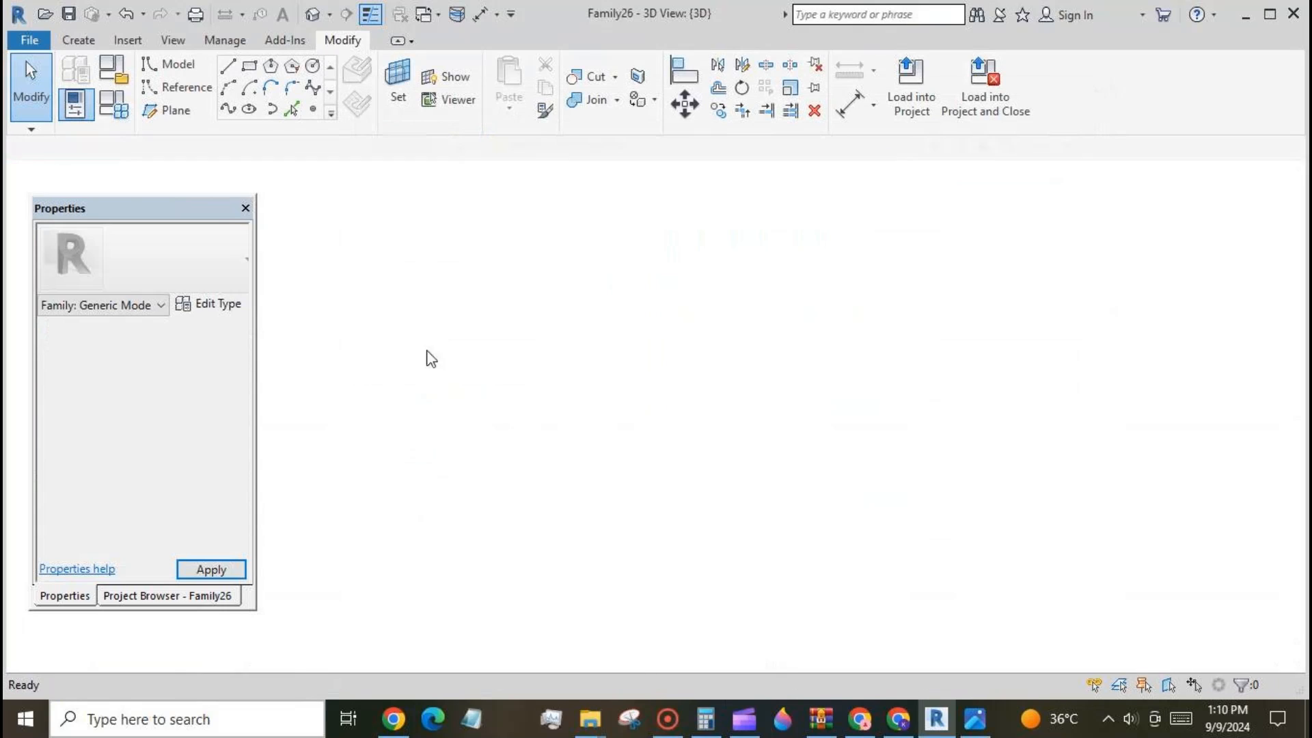
# - Save the new adaptive family as bar two point fam
pyautogui.click(29, 40)
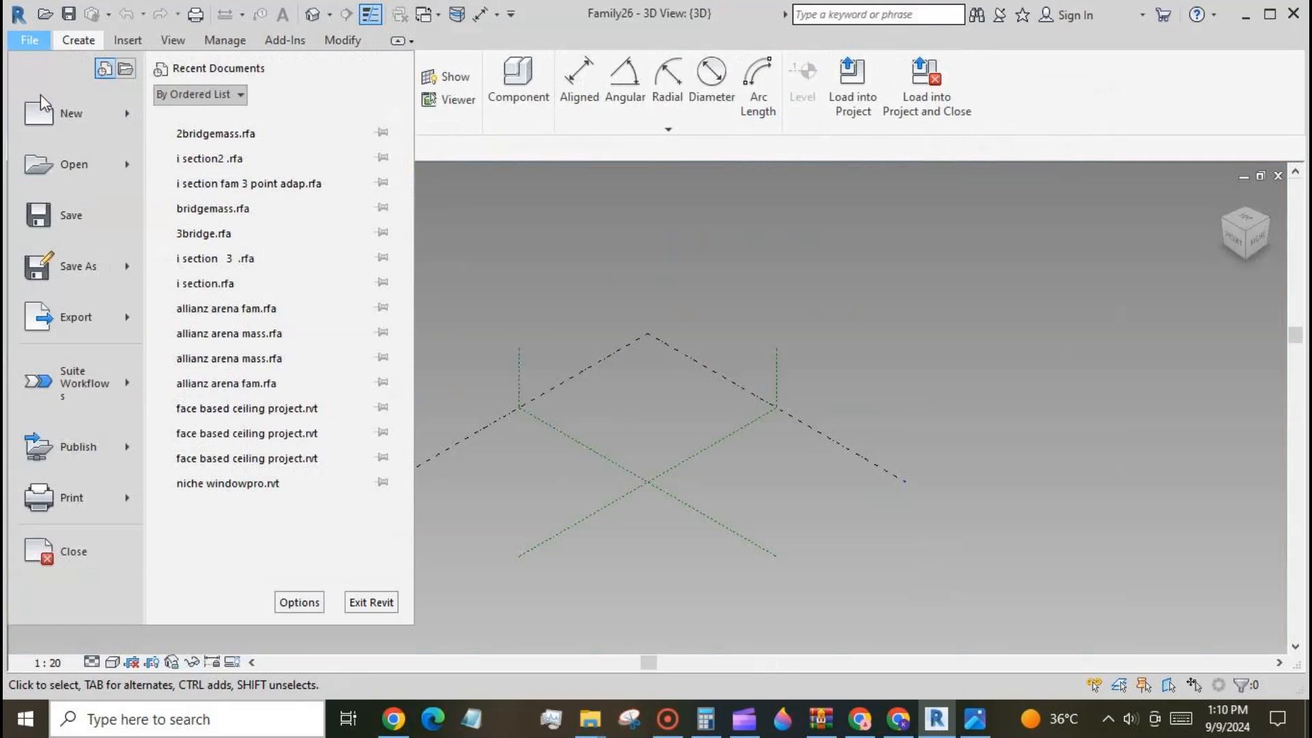
pyautogui.moveTo(52, 257)
pyautogui.click(235, 185)
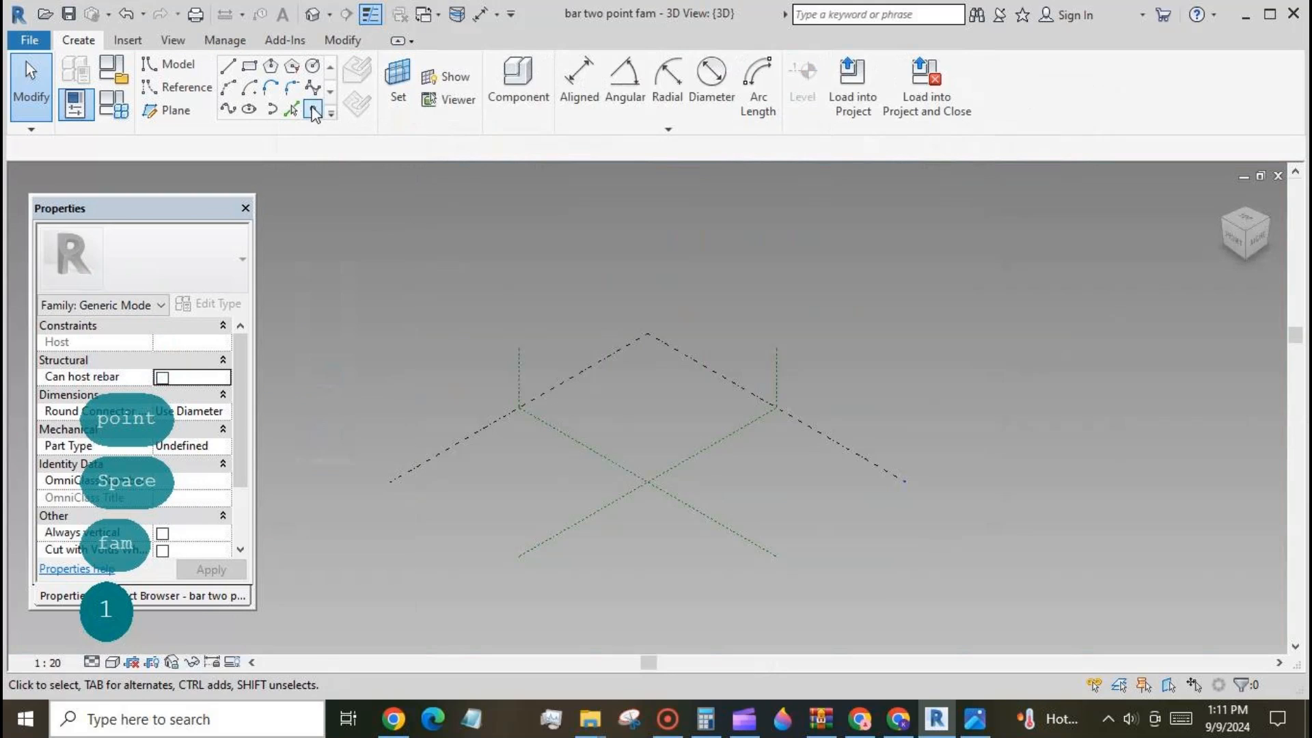
# - Place two reference points on the reference level and make both of them adaptive
pyautogui.click(313, 109)
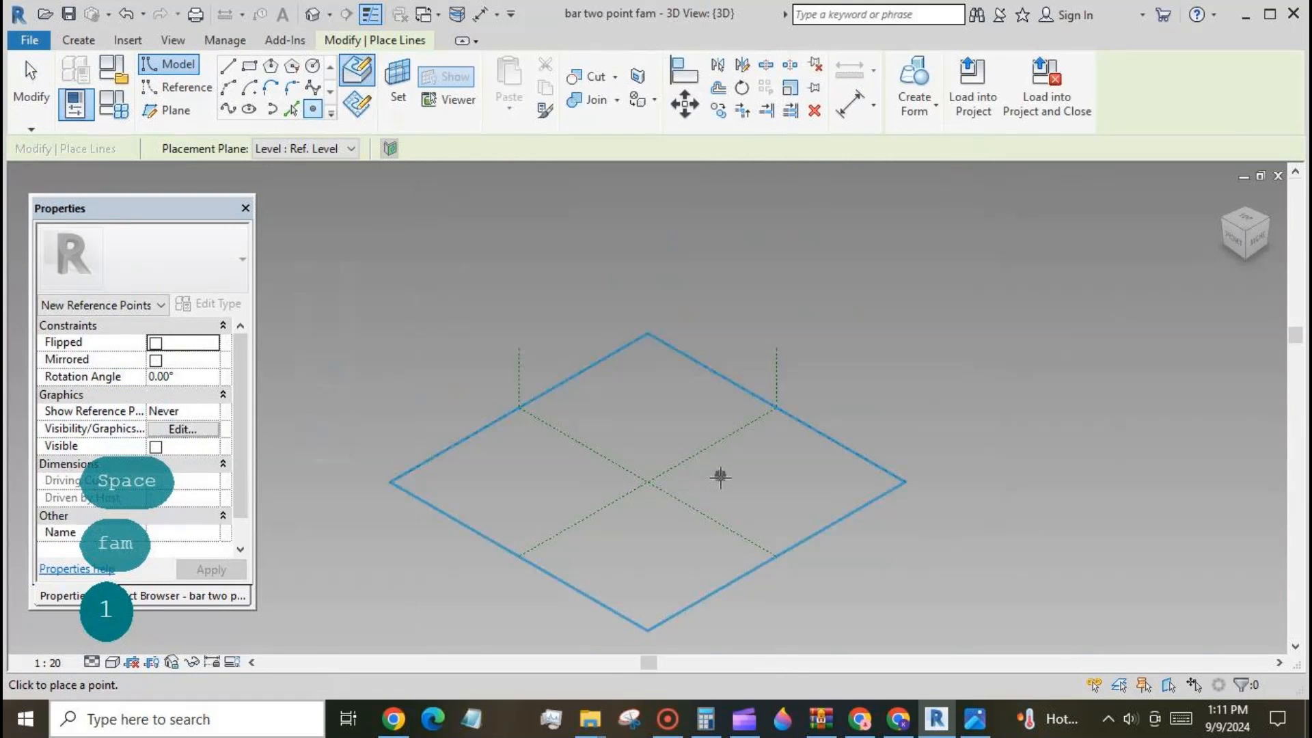
pyautogui.press('Escape')
pyautogui.press('Escape')
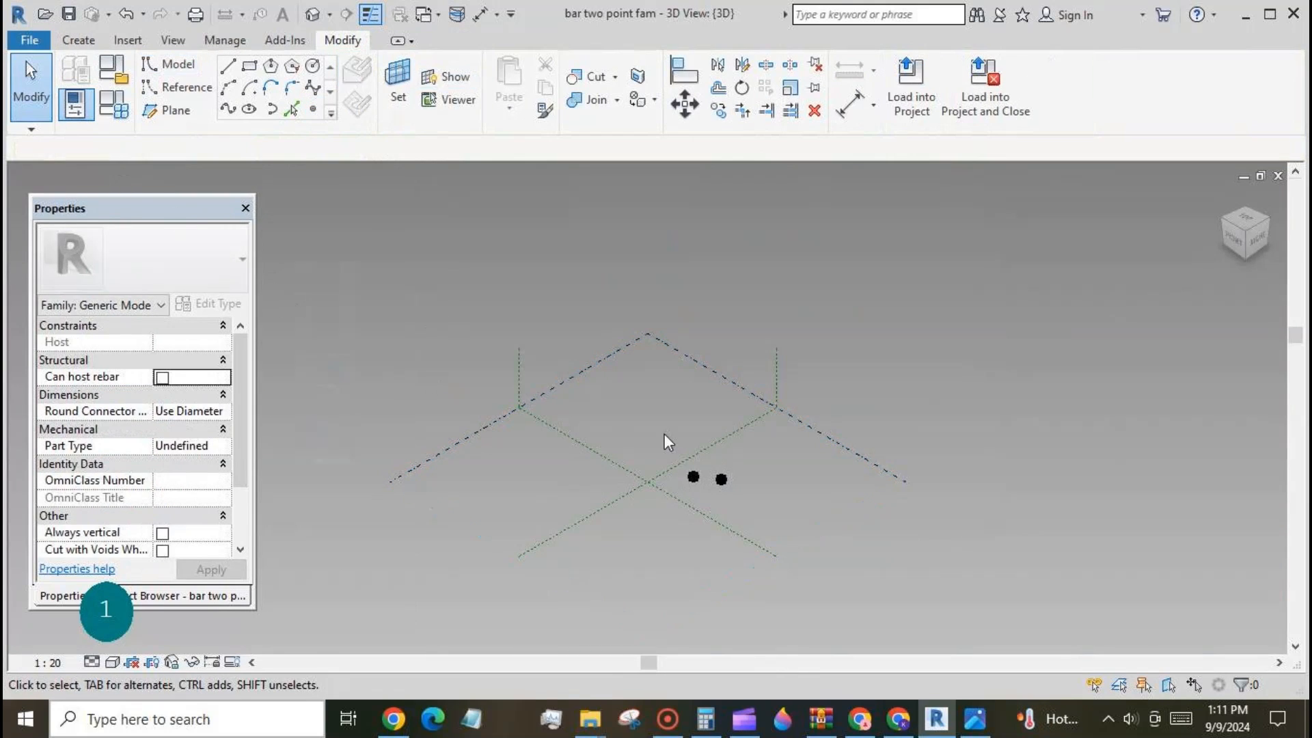
pyautogui.moveTo(664, 433); pyautogui.dragTo(734, 500)
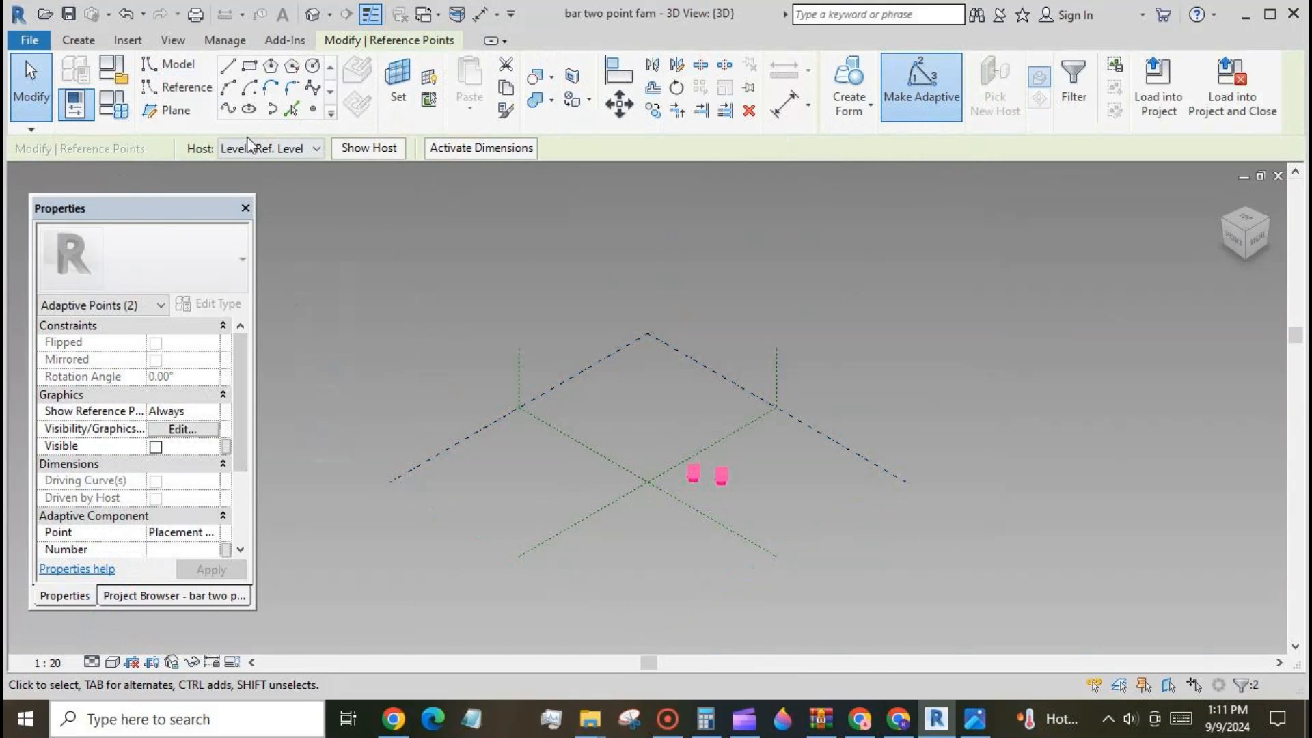
# - Join the two adaptive points with a spline through points and turn it into a reference line
pyautogui.click(229, 110)
pyautogui.click(156, 481)
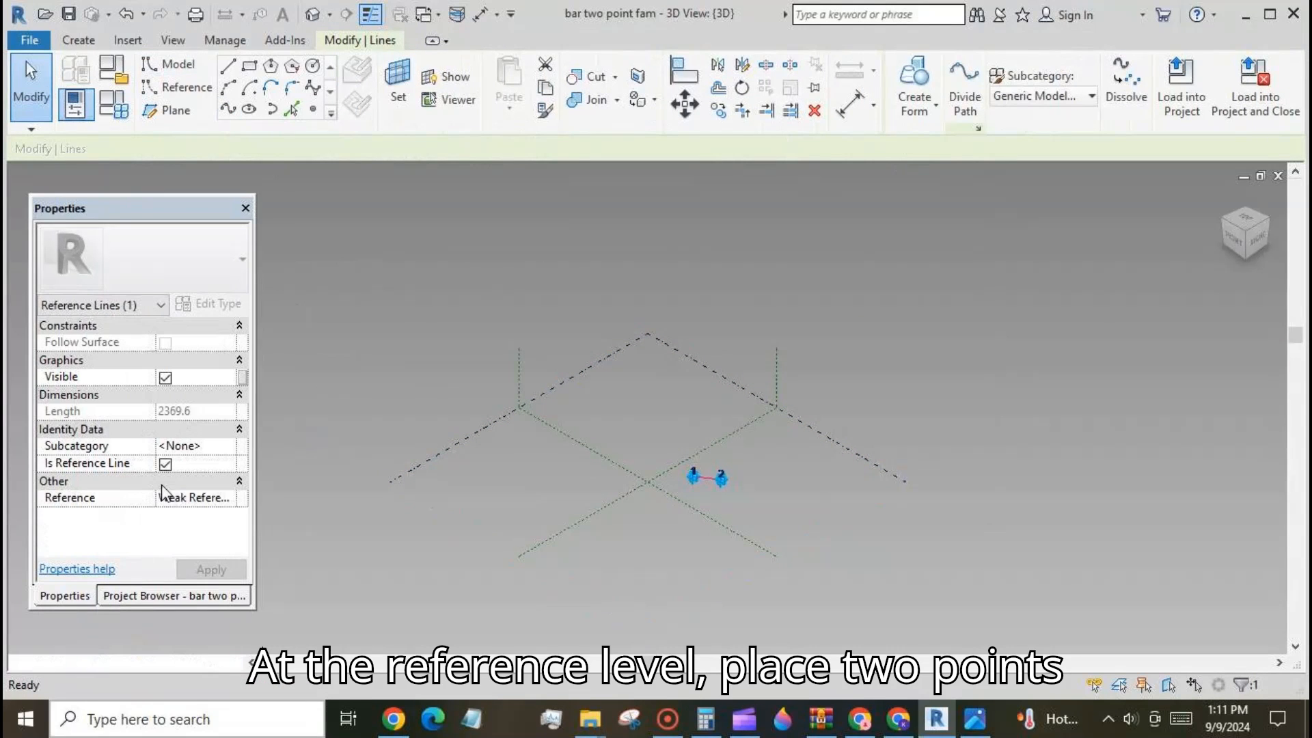
pyautogui.scroll(5, 698, 470)
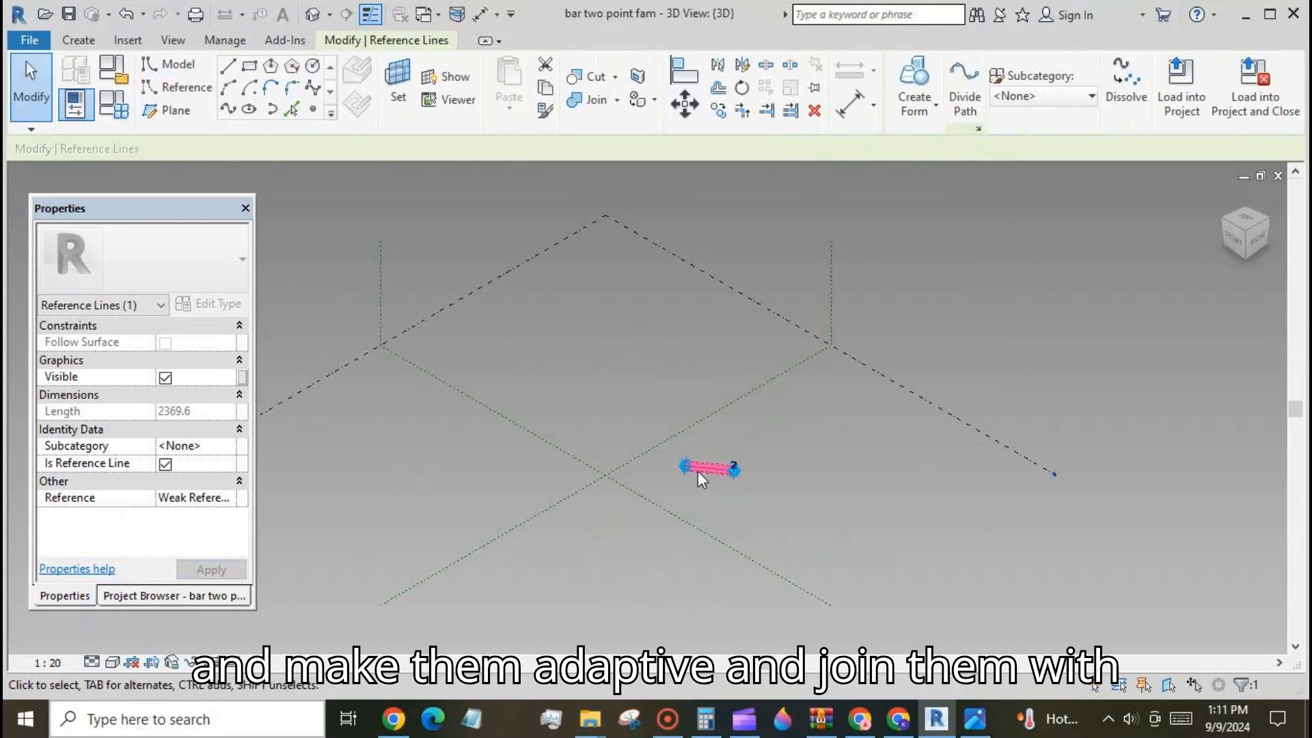
pyautogui.click(720, 522)
# - Place a reference point on the line near adaptive point 1 and set its perpendicular plane as the work plane
pyautogui.keyDown('shift'); pyautogui.moveTo(902, 548); pyautogui.dragTo(750, 601, button='middle'); pyautogui.keyUp('shift')
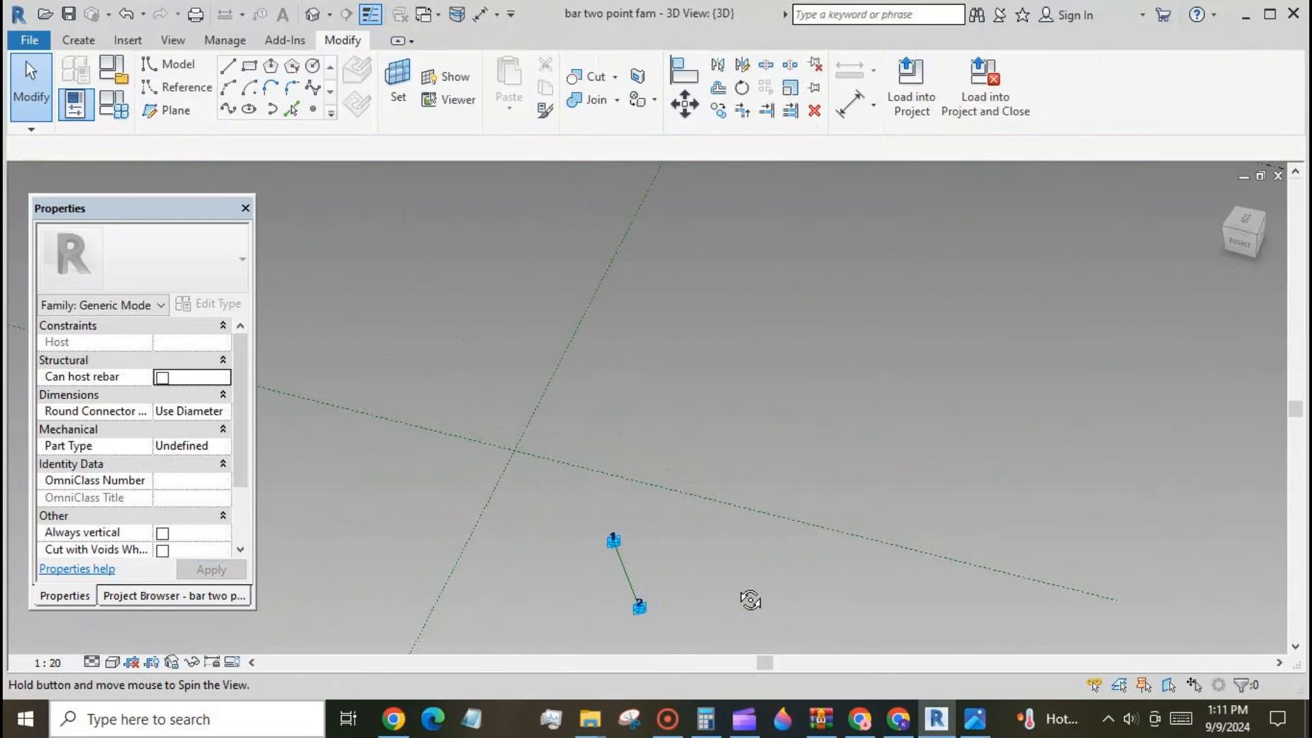
pyautogui.scroll(-2, 735, 347)
pyautogui.scroll(6, 634, 517)
pyautogui.scroll(2, 685, 506)
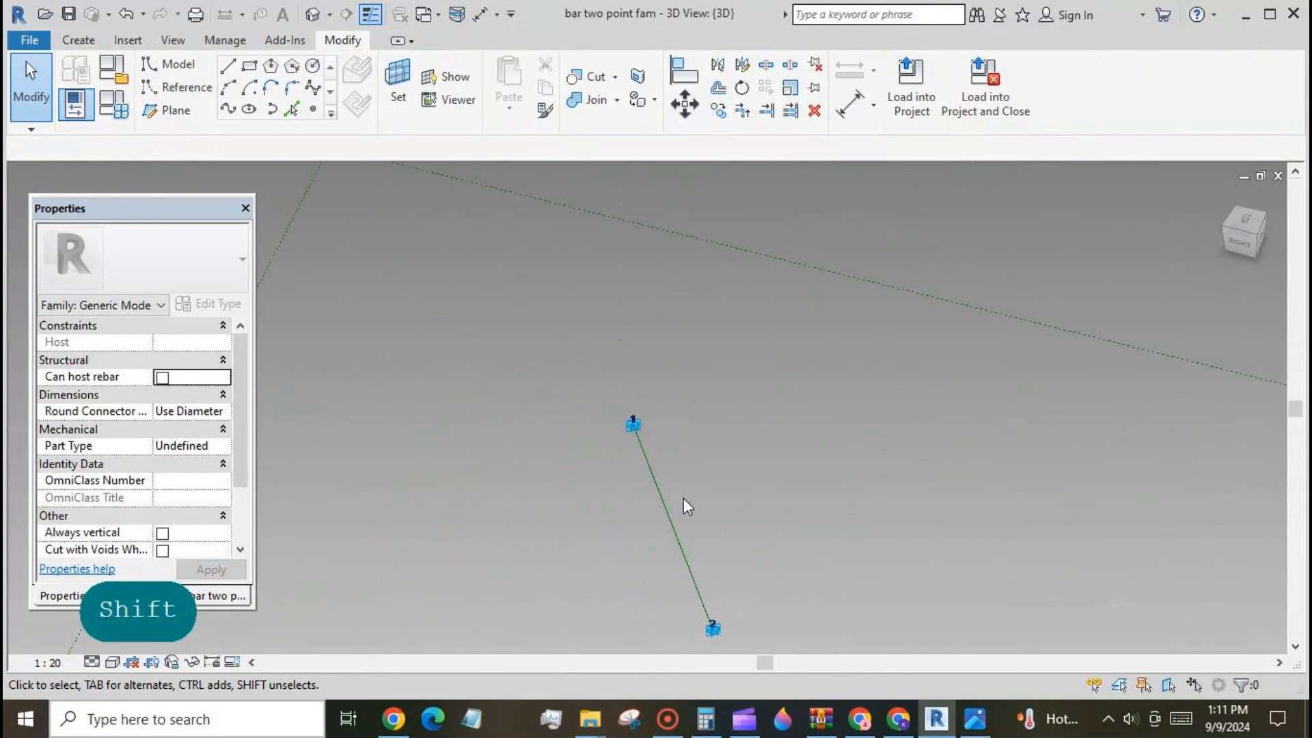
pyautogui.click(314, 109)
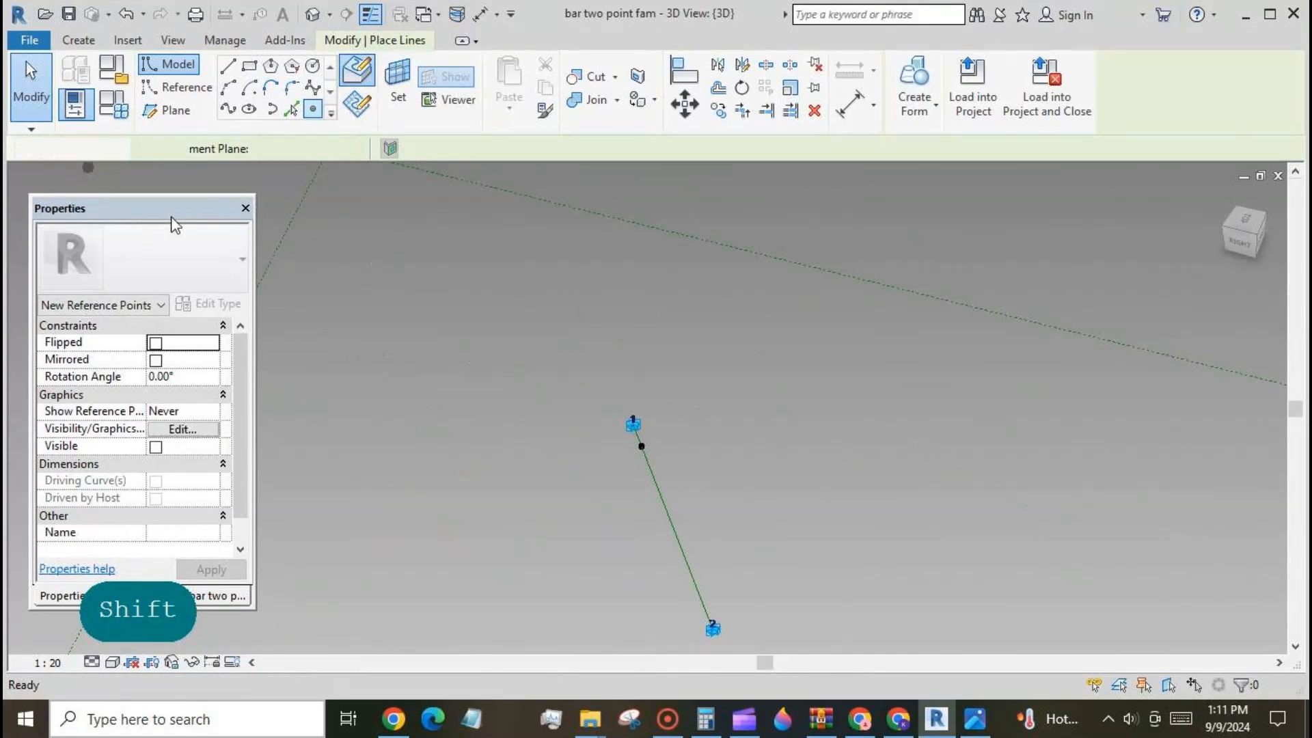
pyautogui.click(30, 89)
pyautogui.click(398, 82)
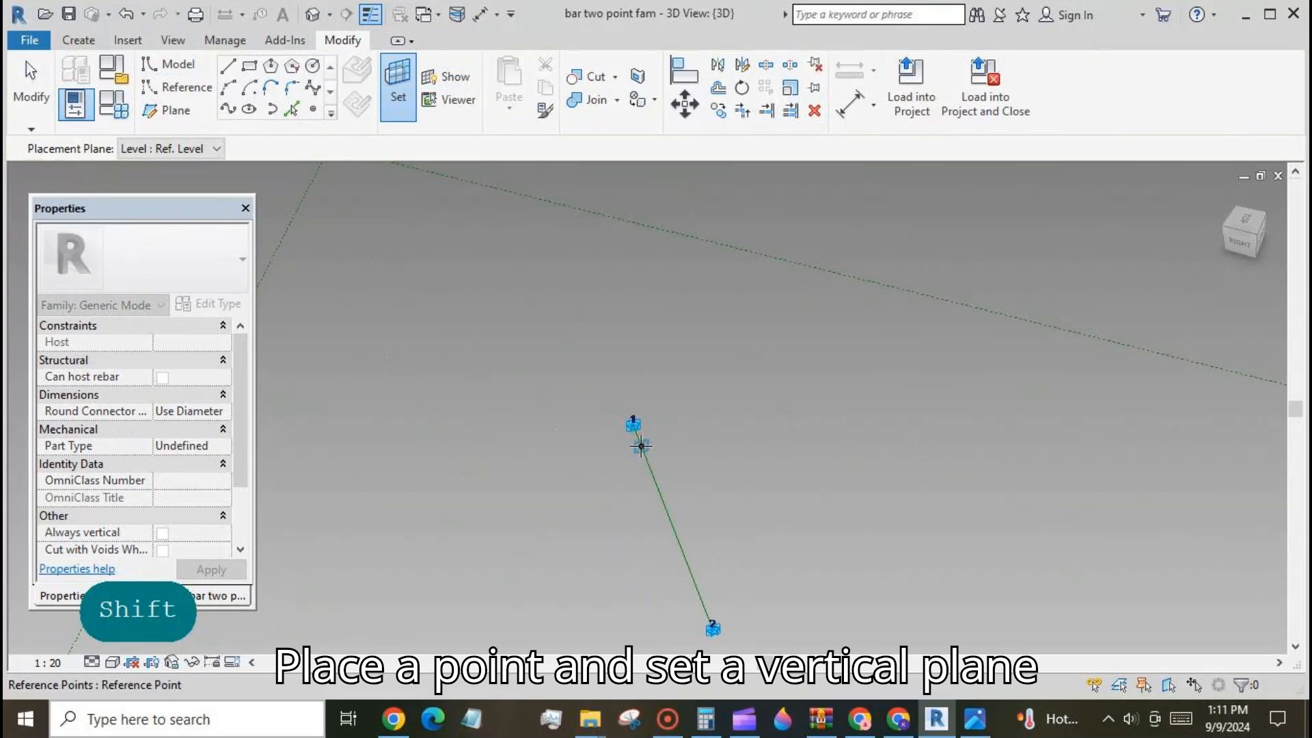
pyautogui.click(641, 446)
# - Draw a circle of about 120 mm radius centred on the hosted reference point
pyautogui.click(313, 66)
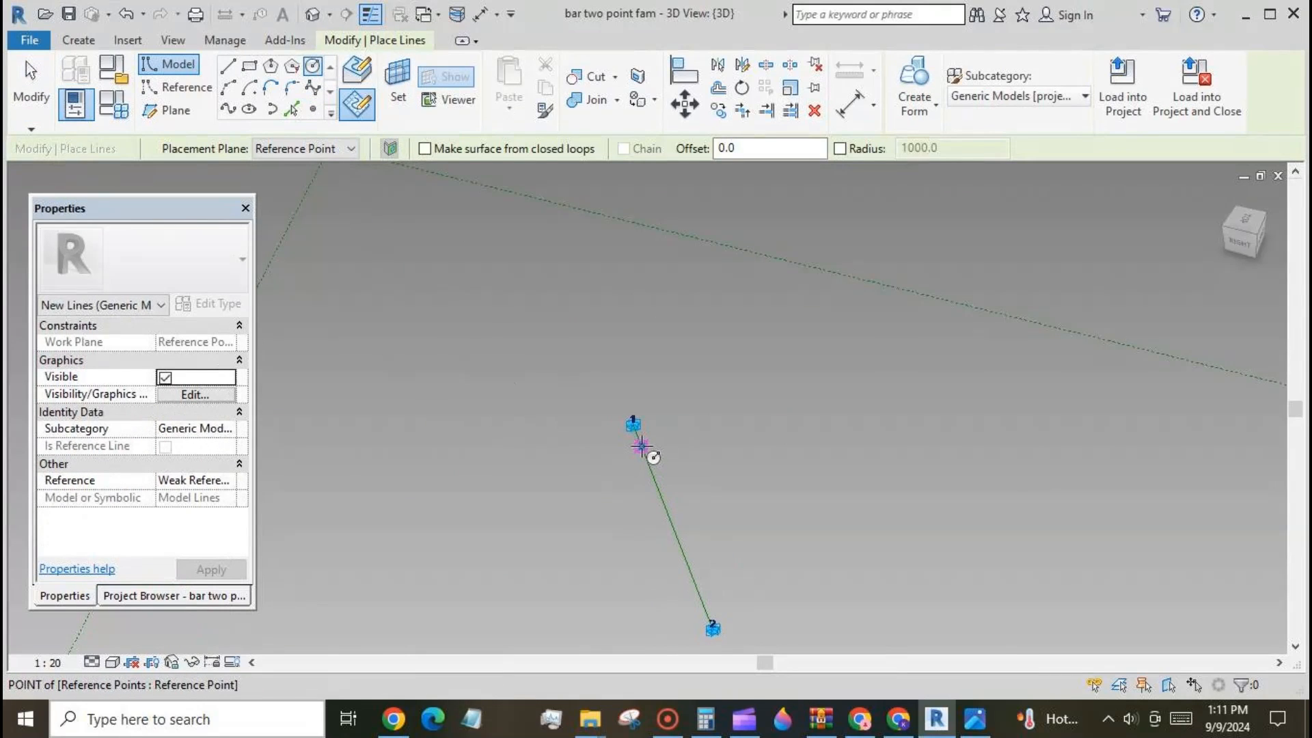
pyautogui.click(641, 446)
pyautogui.click(654, 443)
pyautogui.press('Escape')
pyautogui.press('Escape')
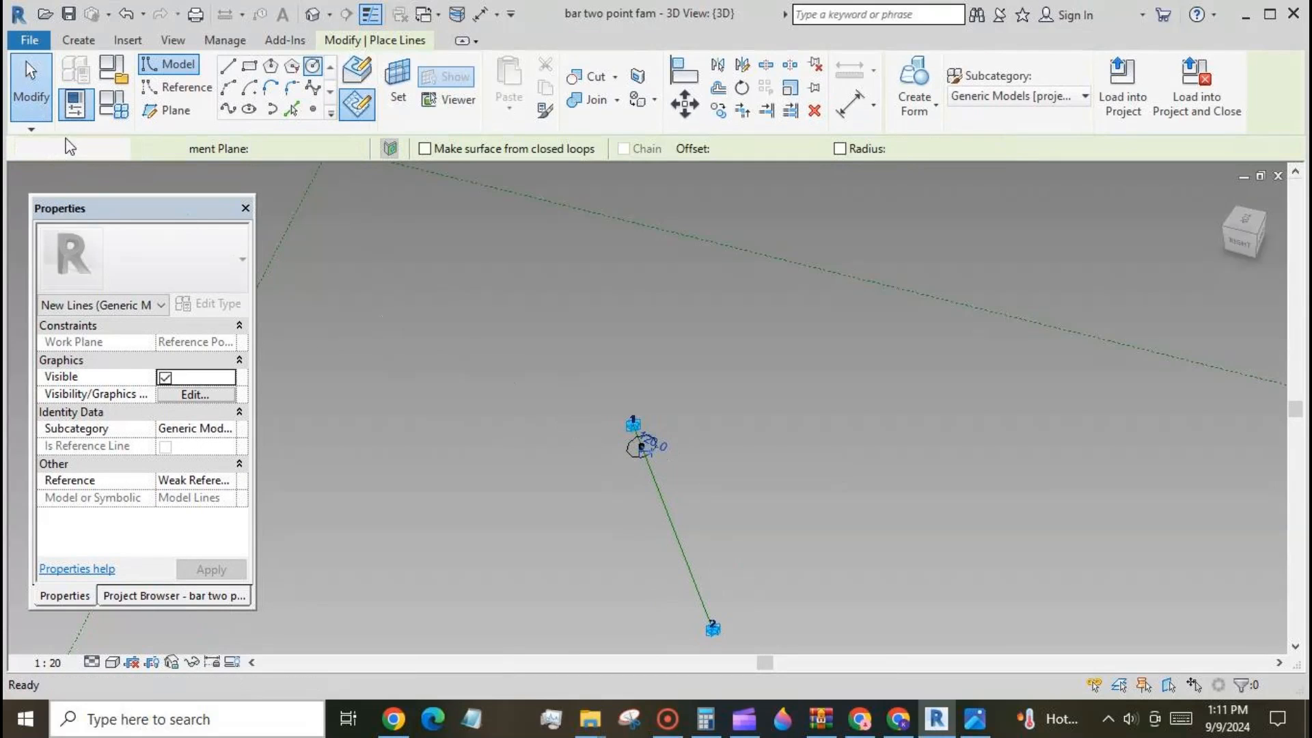
# - Convert the circle around the hosted point into a reference line
pyautogui.click(629, 453)
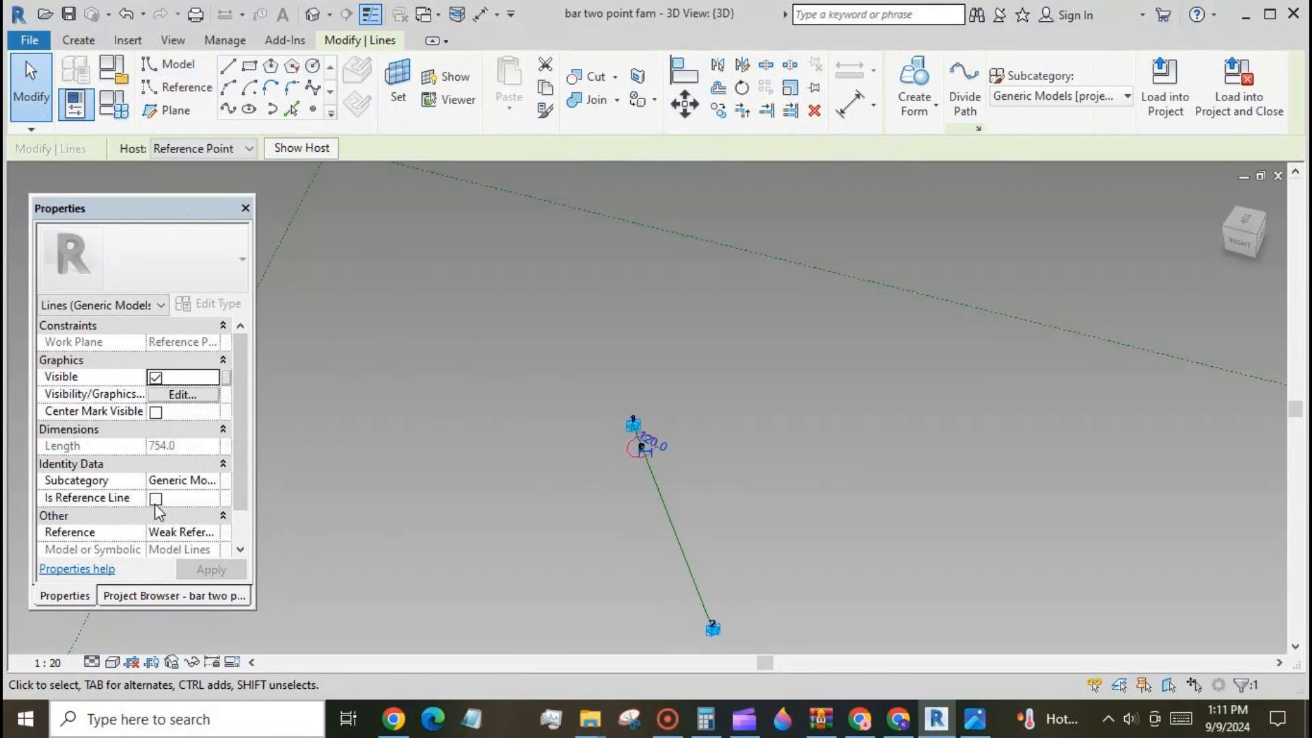
pyautogui.click(160, 499)
pyautogui.click(553, 496)
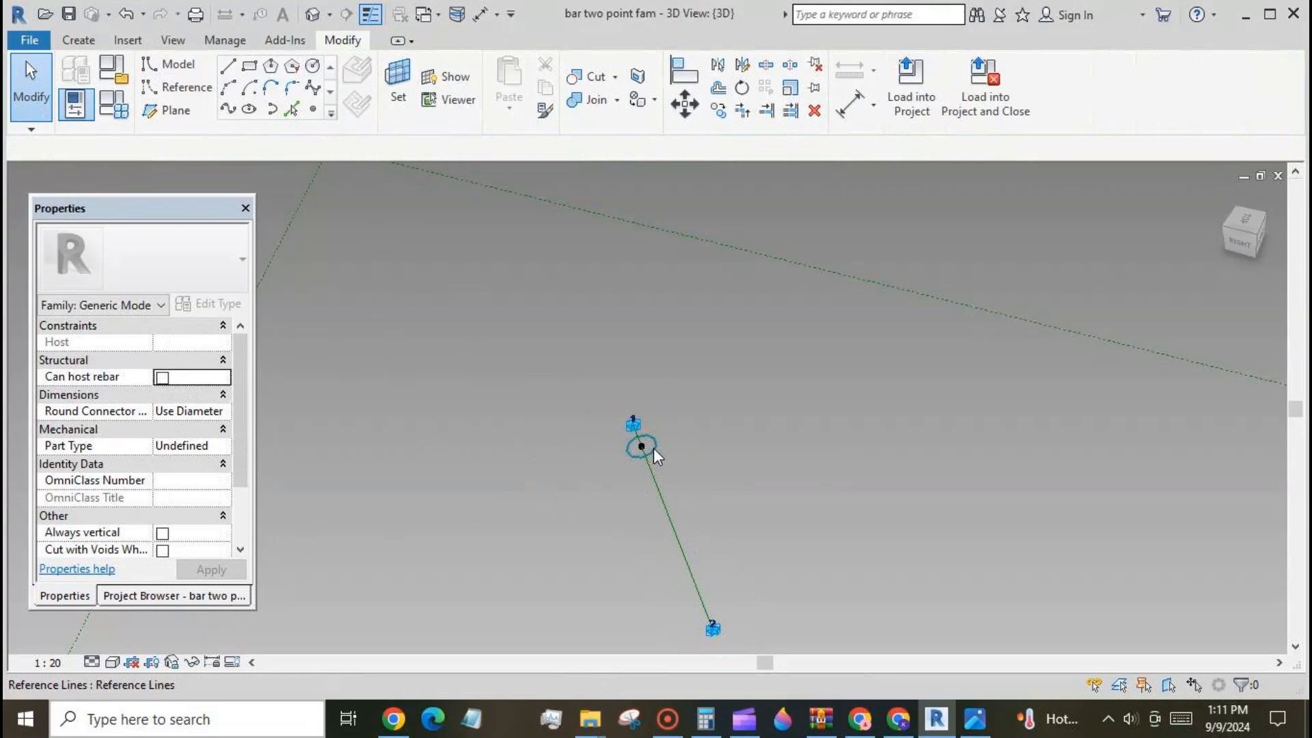
# - Make the reference circle's temporary radius dimension permanent
pyautogui.click(650, 460)
pyautogui.scroll(1, 650, 456)
pyautogui.scroll(2, 649, 453)
pyautogui.click(644, 441)
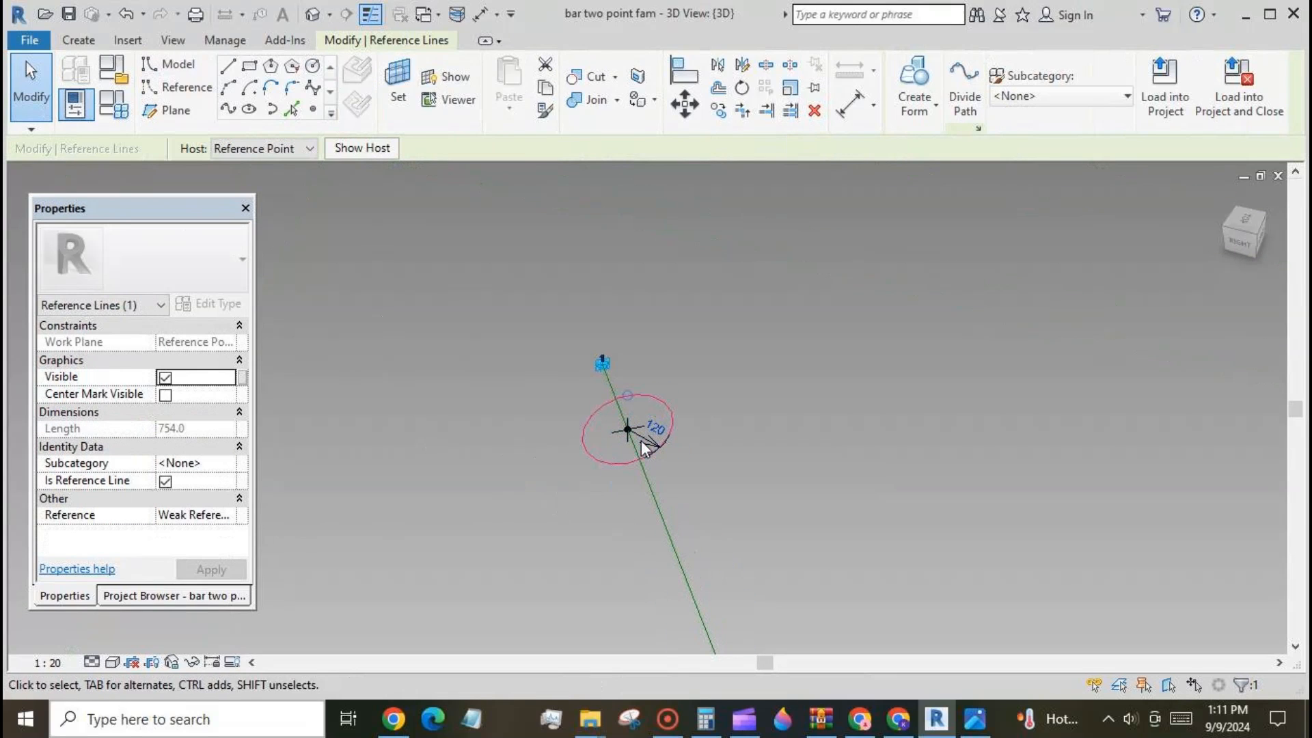
# - Label the circle's radius dimension with a new instance family parameter named rad
pyautogui.click(643, 437)
pyautogui.click(1091, 83)
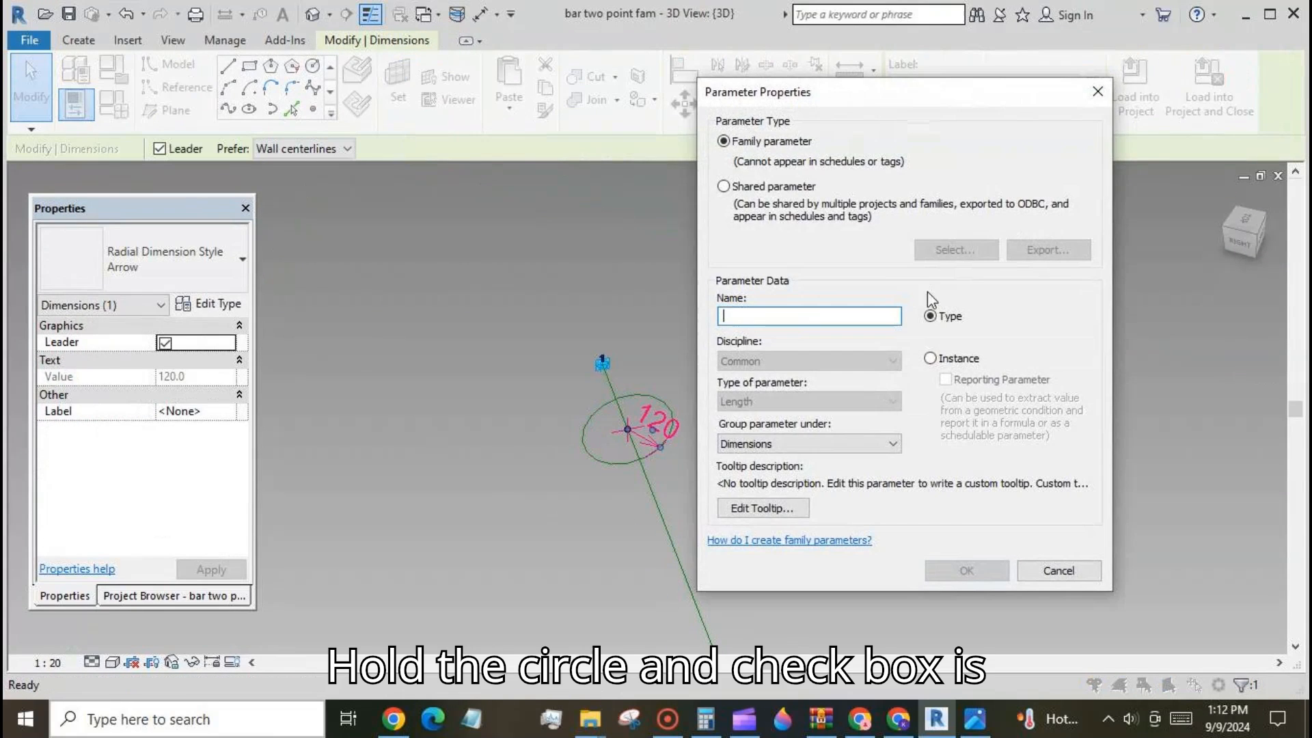
pyautogui.write('rad')
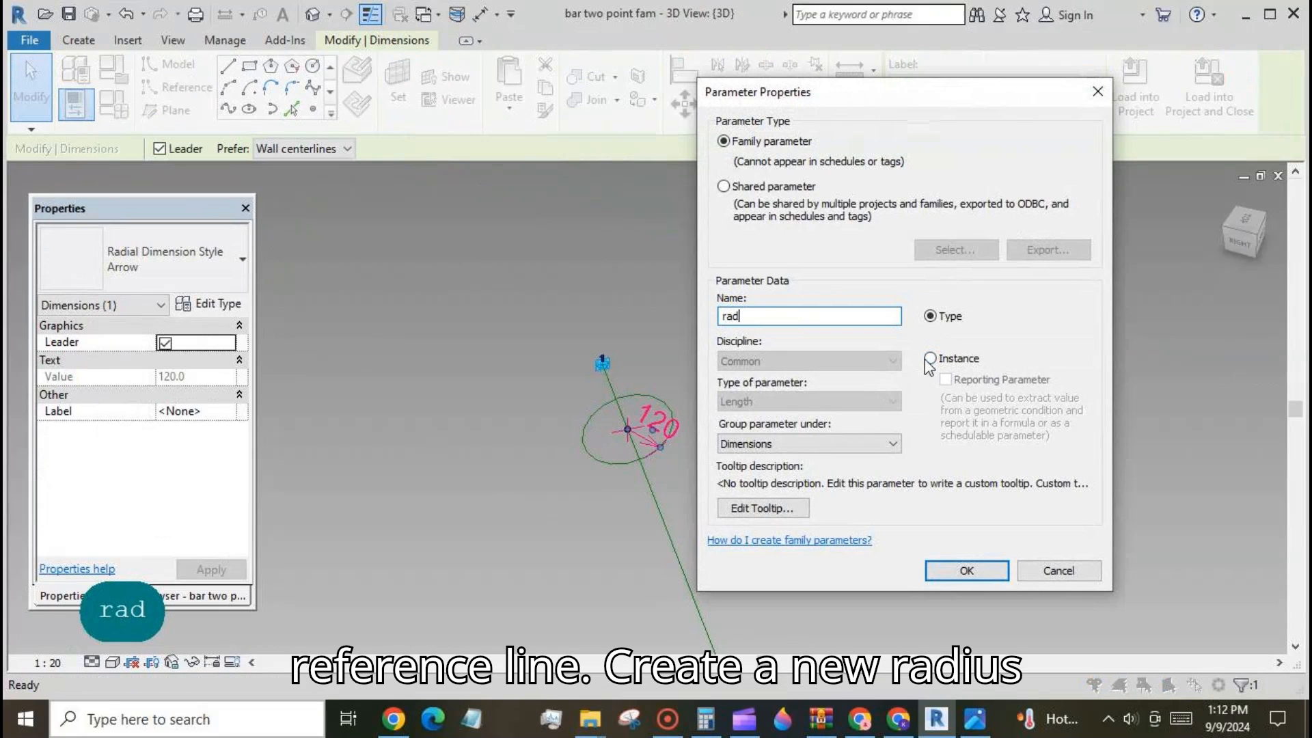
pyautogui.click(930, 359)
pyautogui.click(980, 571)
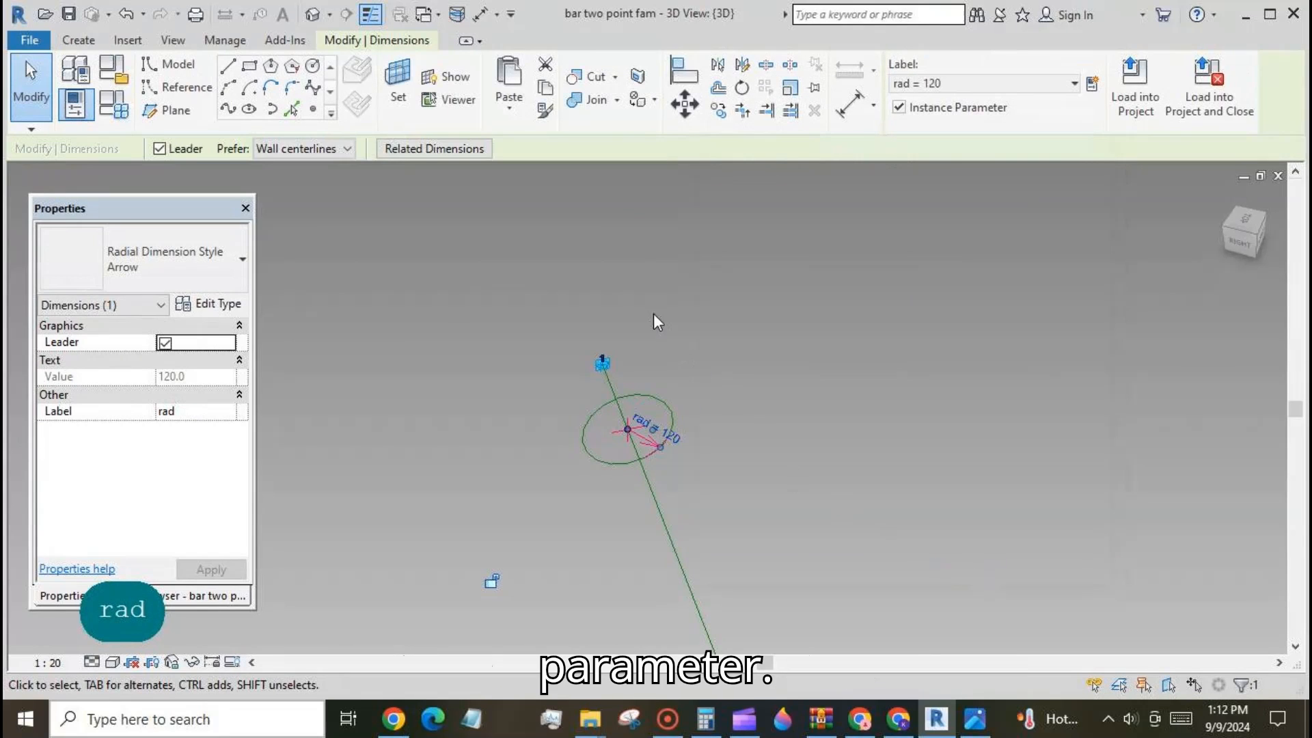
pyautogui.click(622, 256)
# - Copy the hosted reference point with its circle and rad dimension into empty space beside the line, with Constrain turned off
pyautogui.scroll(-3, 619, 229)
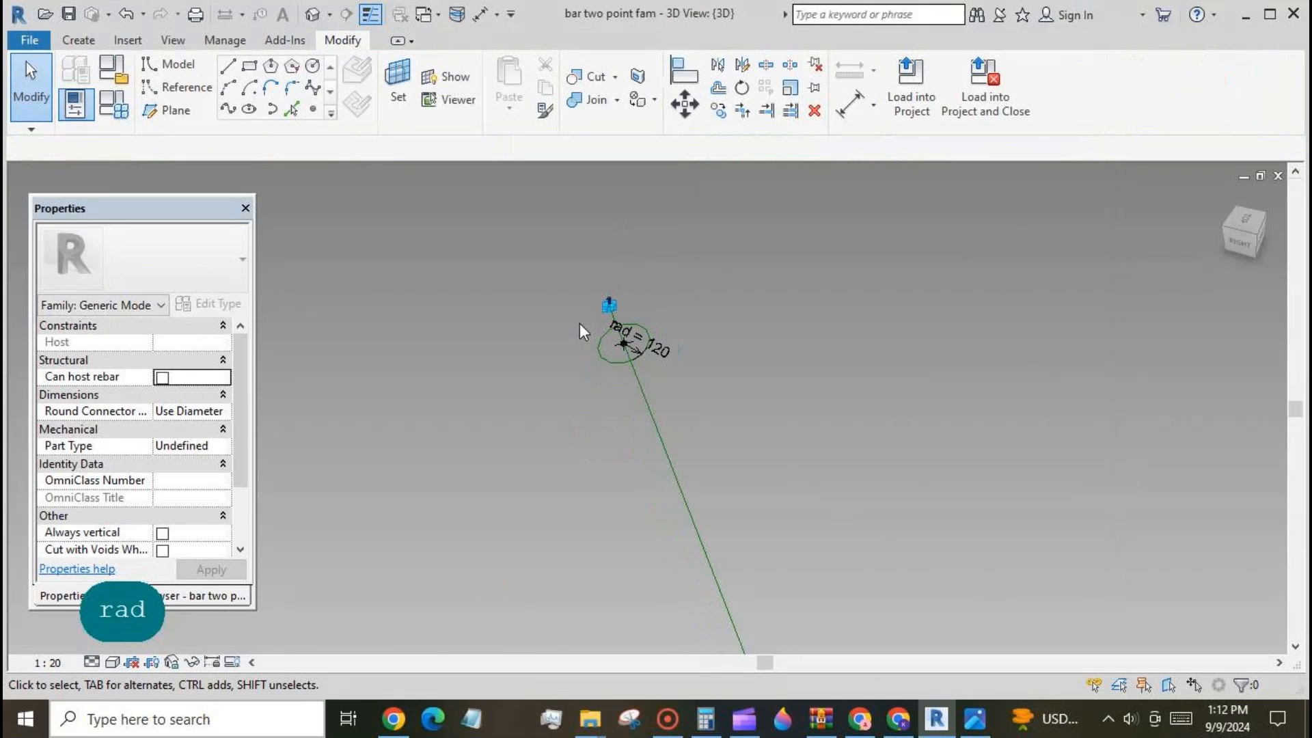
pyautogui.moveTo(580, 331); pyautogui.dragTo(701, 386)
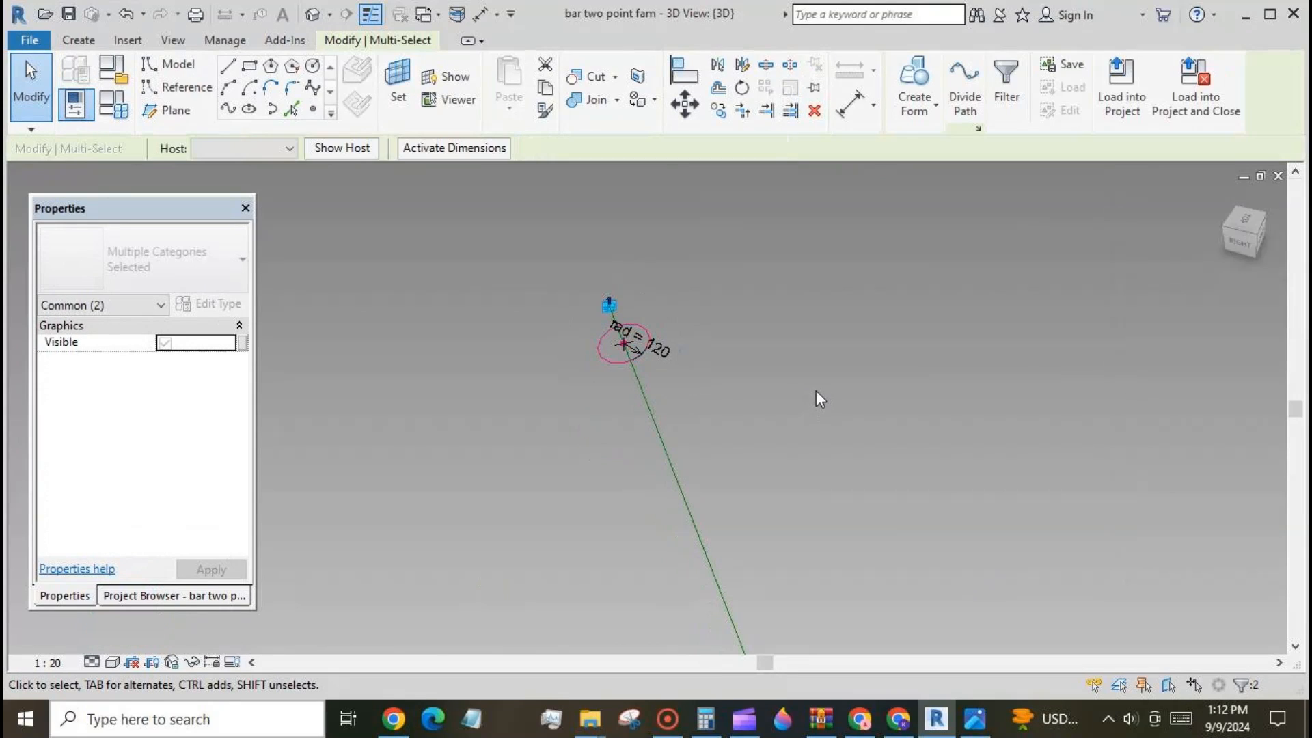
pyautogui.click(727, 326)
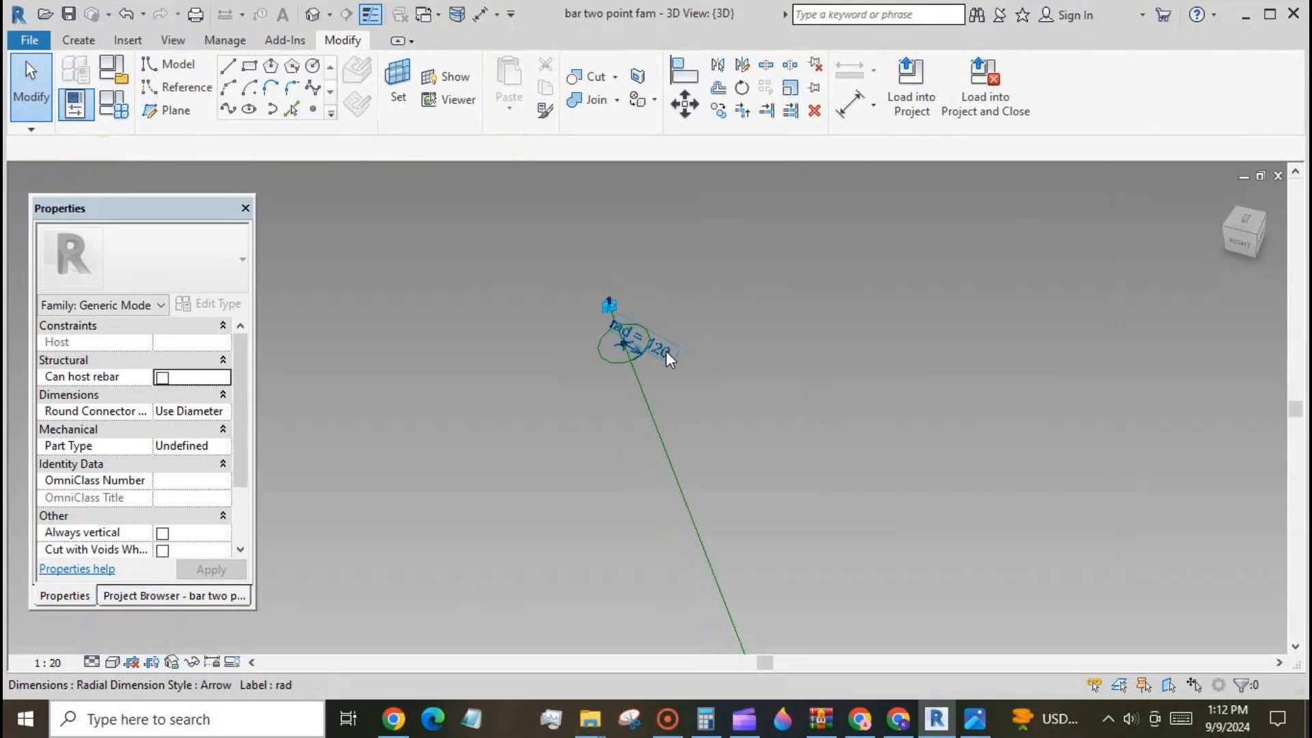
pyautogui.click(666, 350)
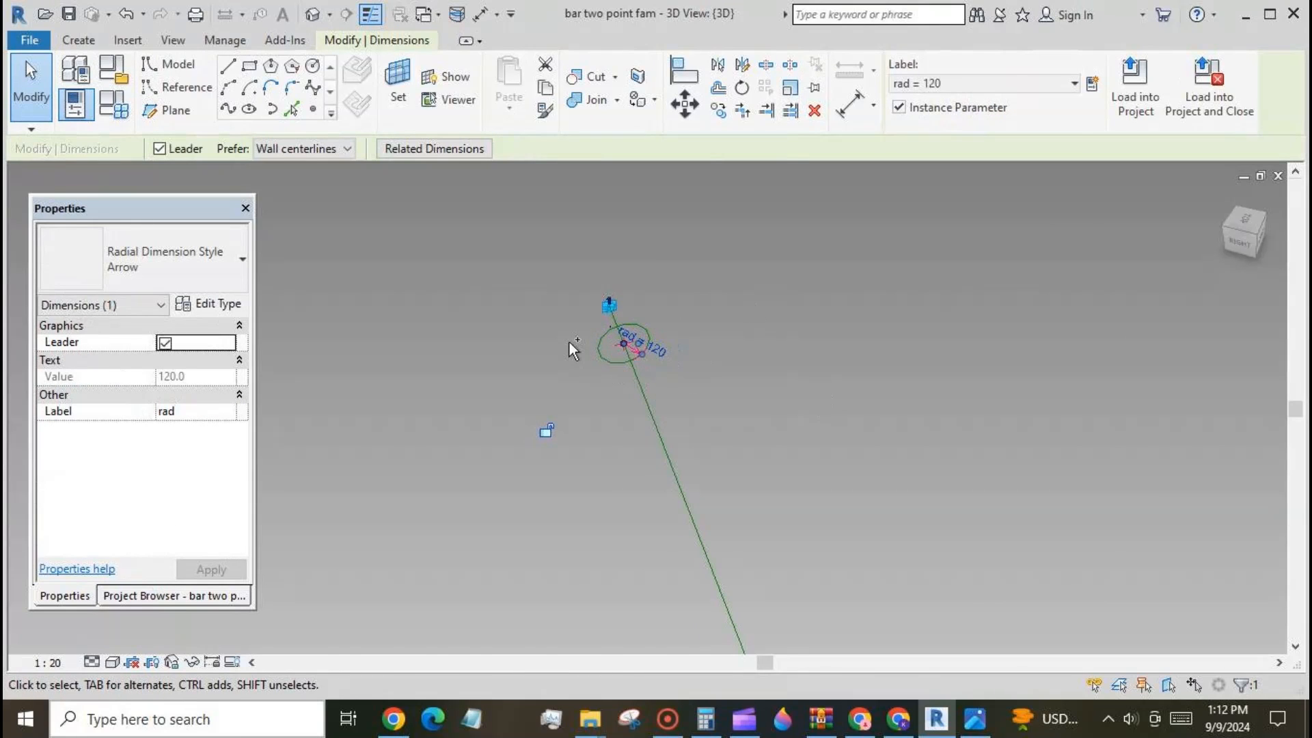
pyautogui.moveTo(572, 321); pyautogui.dragTo(696, 383)
pyautogui.hotkey('ctrl', 'c')
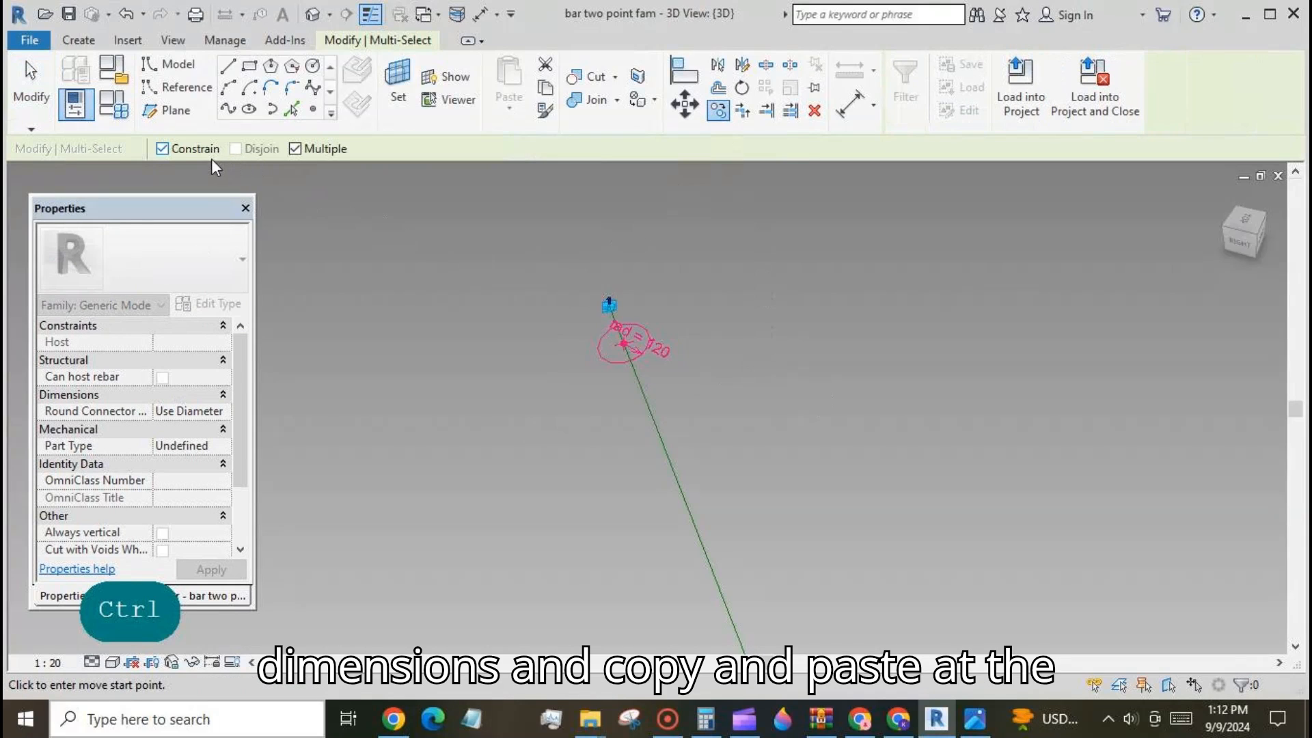
pyautogui.click(162, 149)
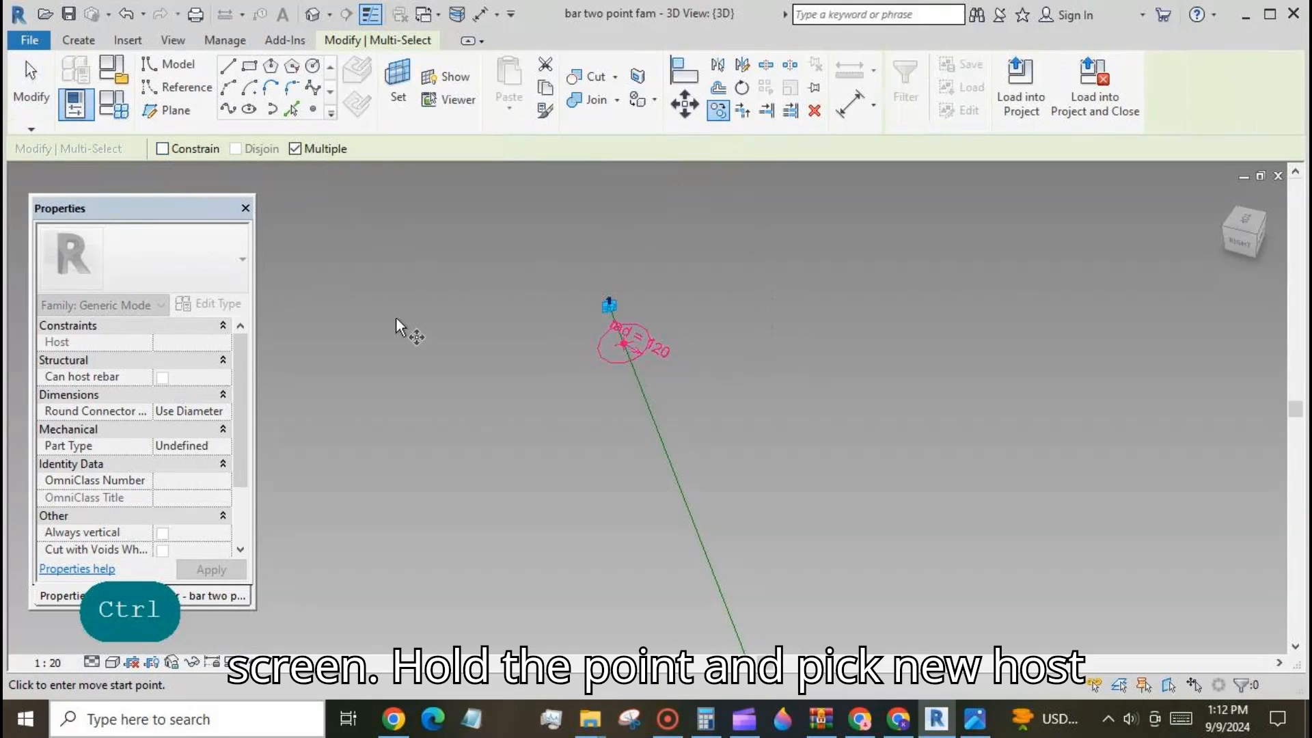
pyautogui.click(813, 400)
pyautogui.click(40, 97)
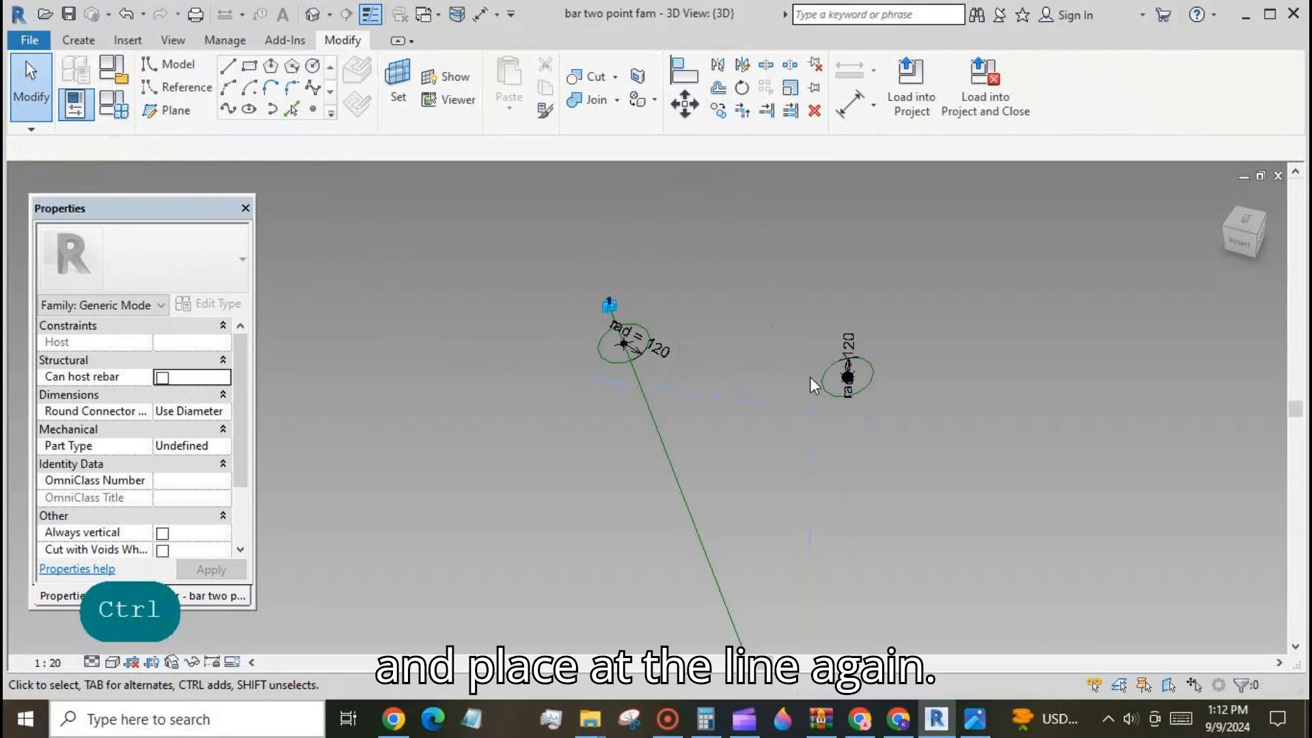
# - Rehost the copied reference point onto the reference line, away from the first circle
pyautogui.click(857, 384)
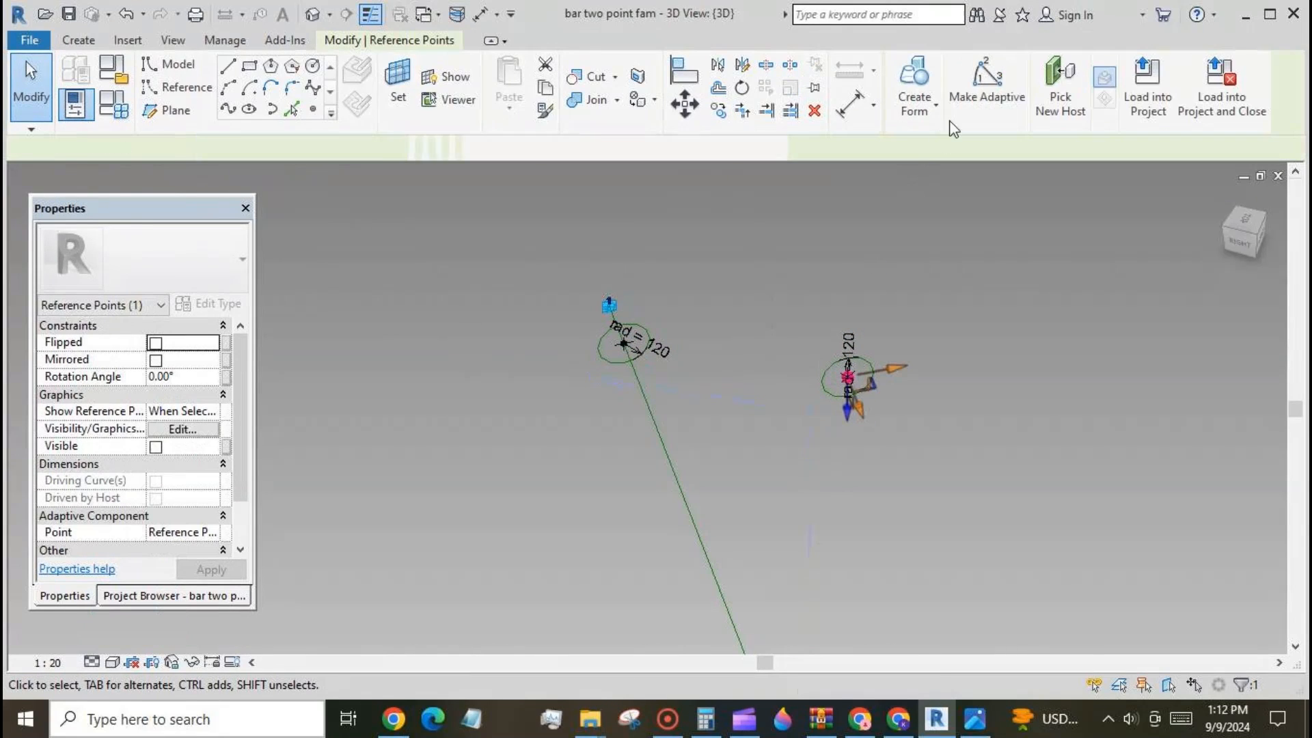
pyautogui.click(692, 519)
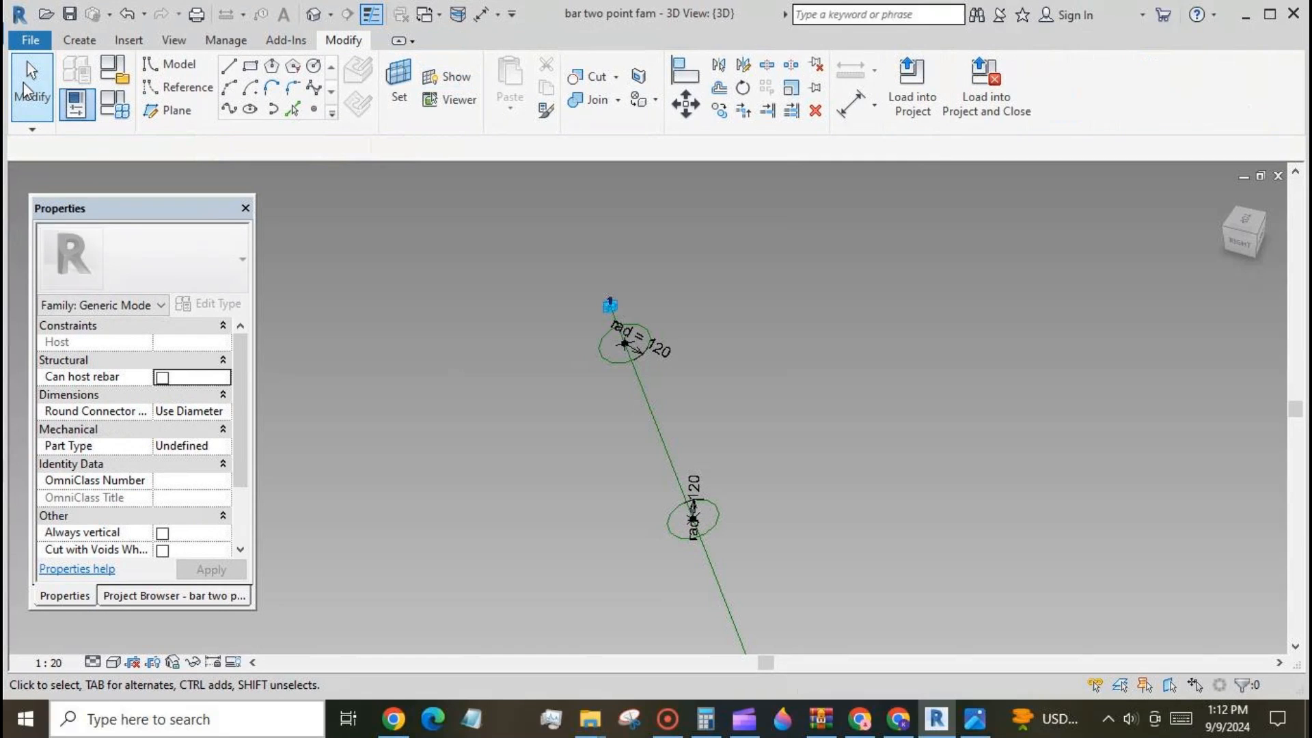
pyautogui.click(24, 83)
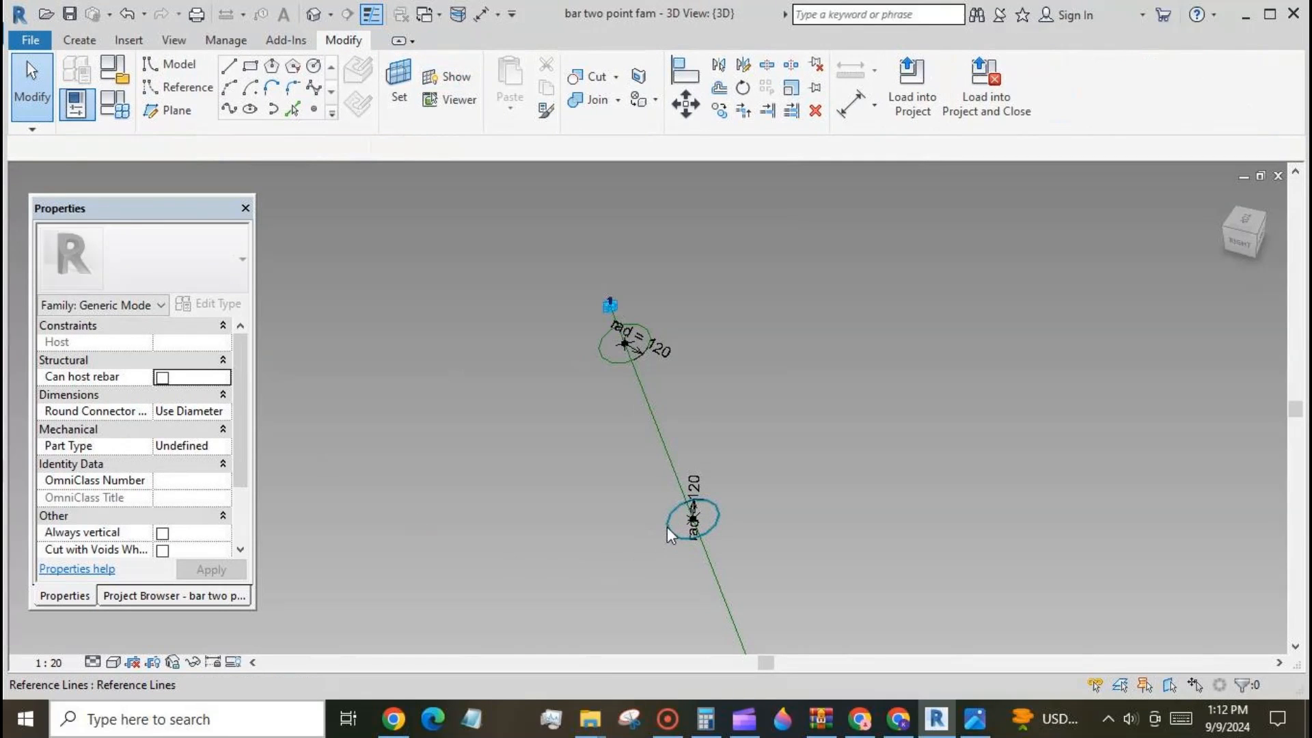
# - Set the first hosted point's normalized curve parameter to 0 so it sits at the line's start
pyautogui.click(625, 345)
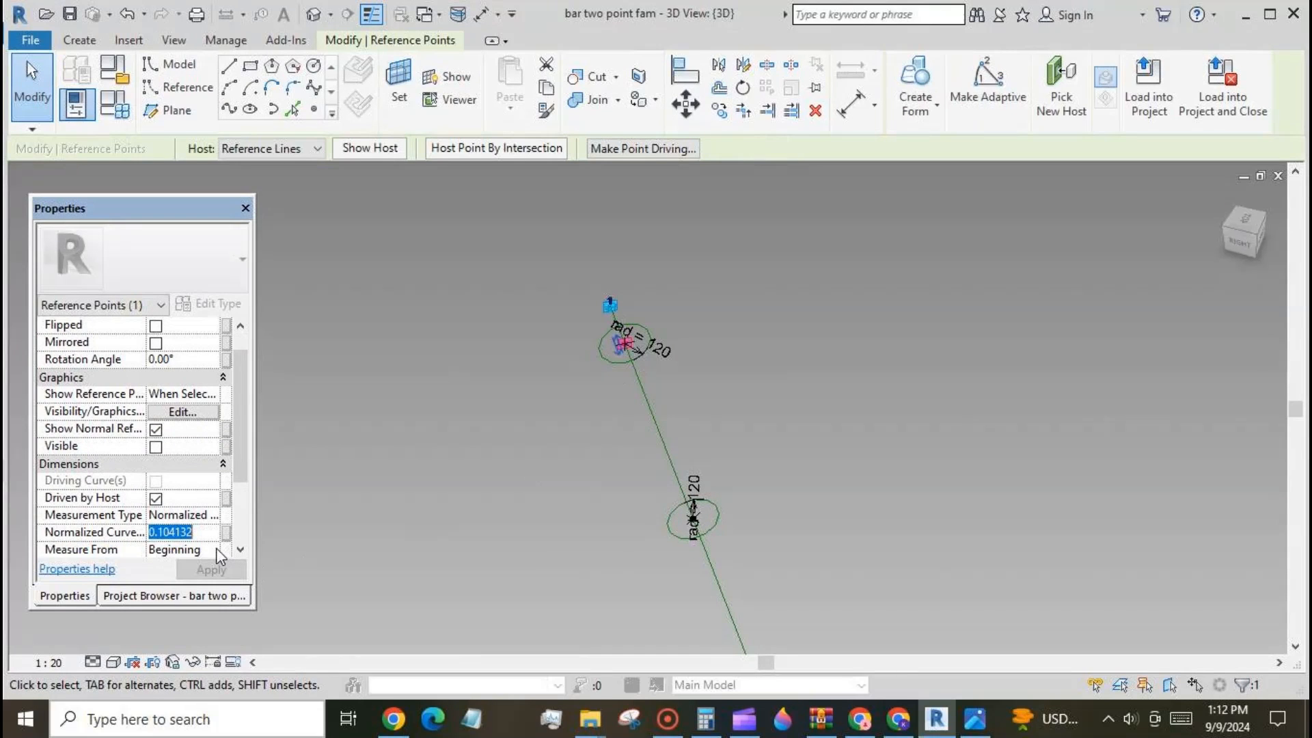
pyautogui.write('0')
pyautogui.click(244, 573)
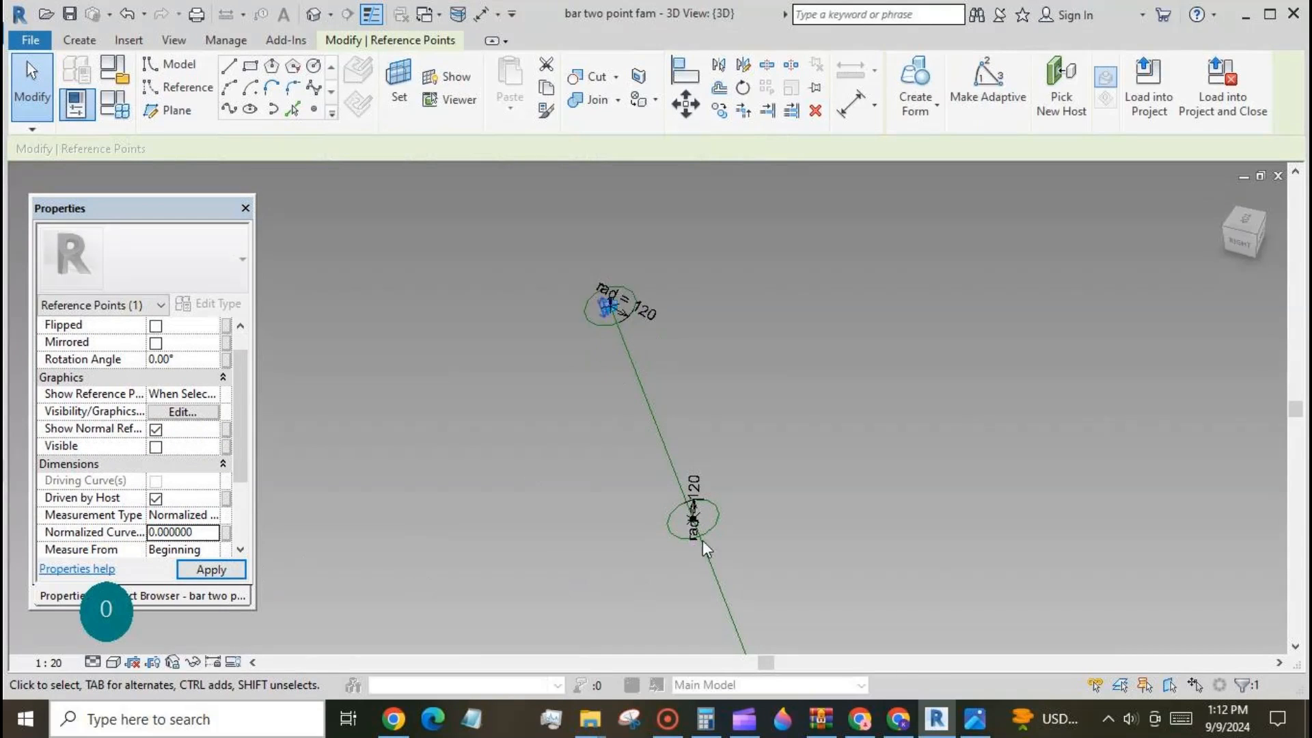
pyautogui.press('Escape')
# - Set the second hosted point's normalized curve parameter to 1 so it sits at the line's far end
pyautogui.click(707, 525)
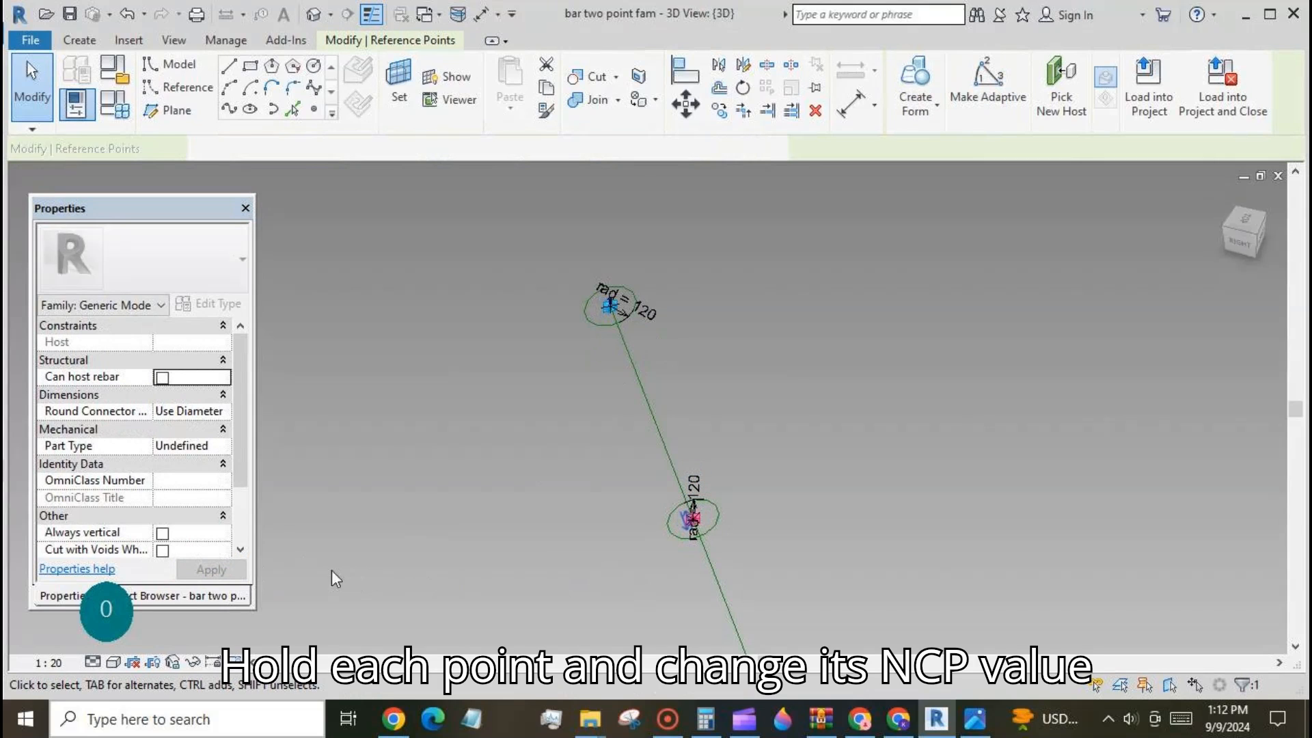
pyautogui.click(213, 551)
pyautogui.write('1')
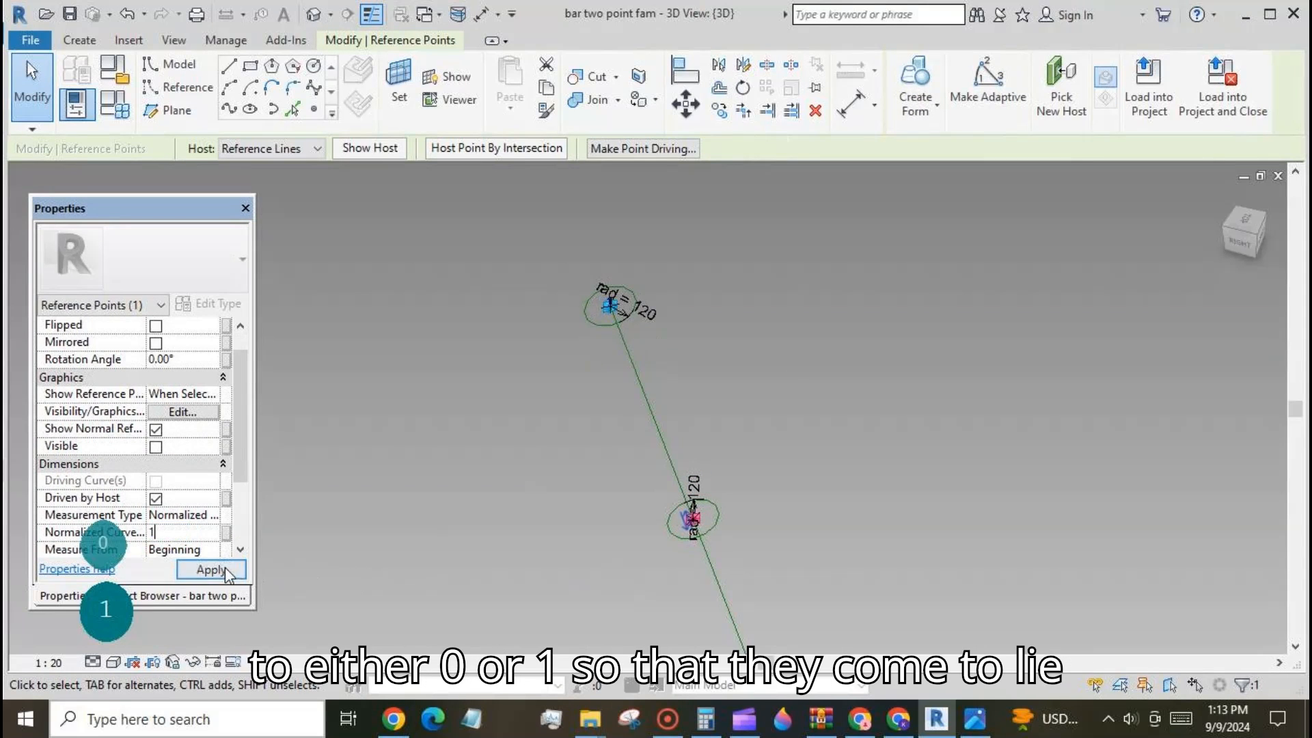
pyautogui.click(212, 570)
pyautogui.scroll(-2, 440, 248)
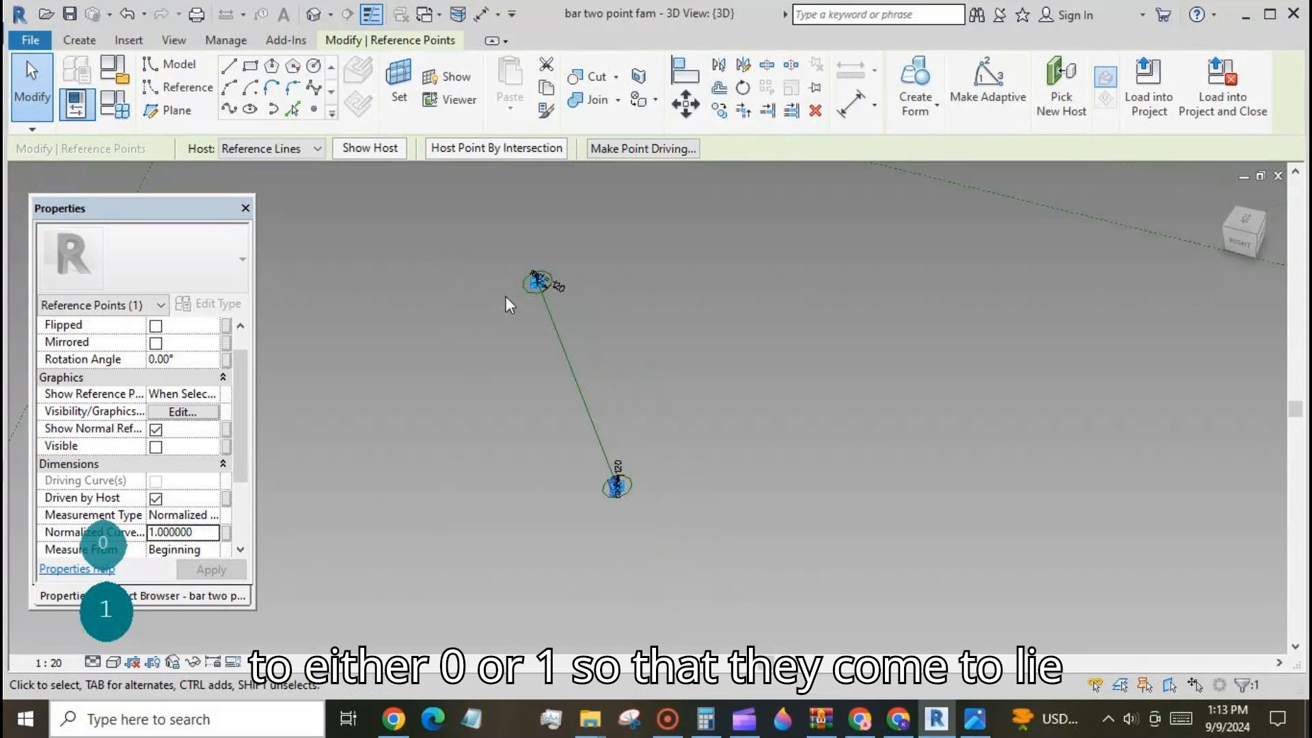
# - Create a solid bar form from the two reference circles and the reference line joining them
pyautogui.click(529, 288)
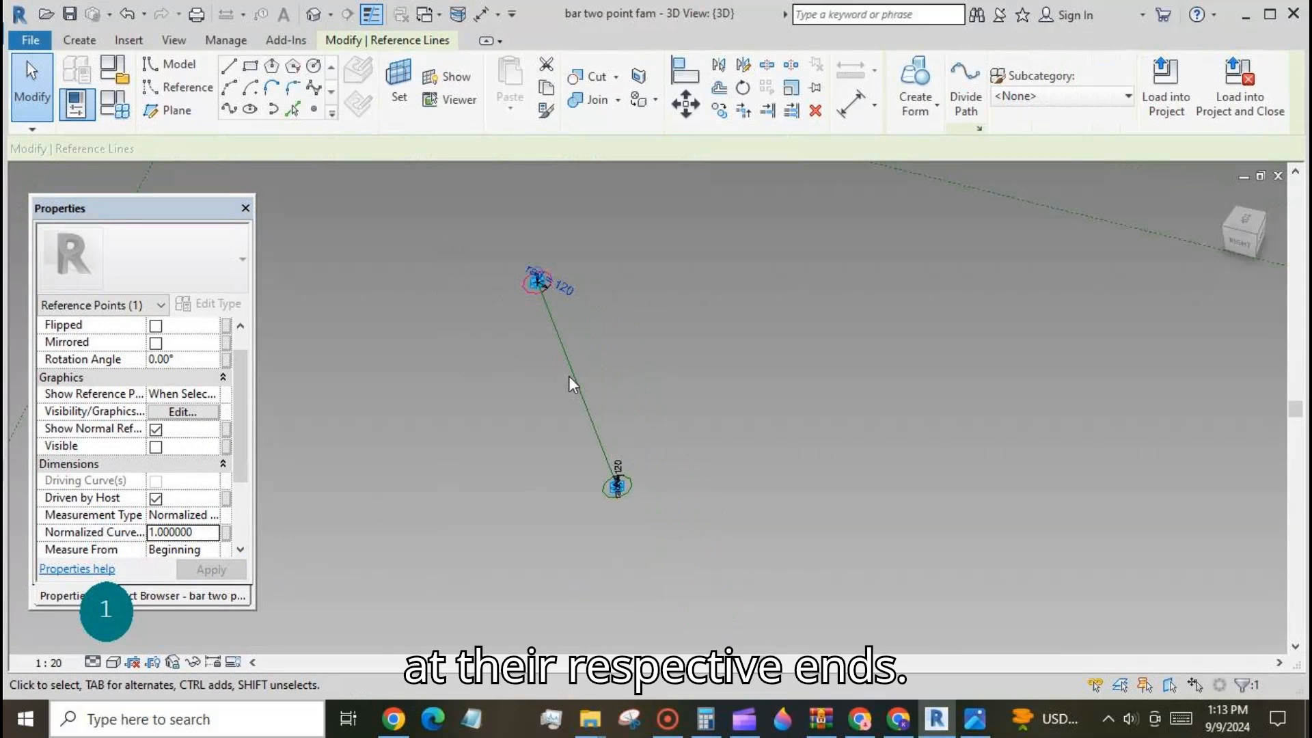
pyautogui.keyDown('ctrl'); pyautogui.click(615, 490); pyautogui.keyUp('ctrl')
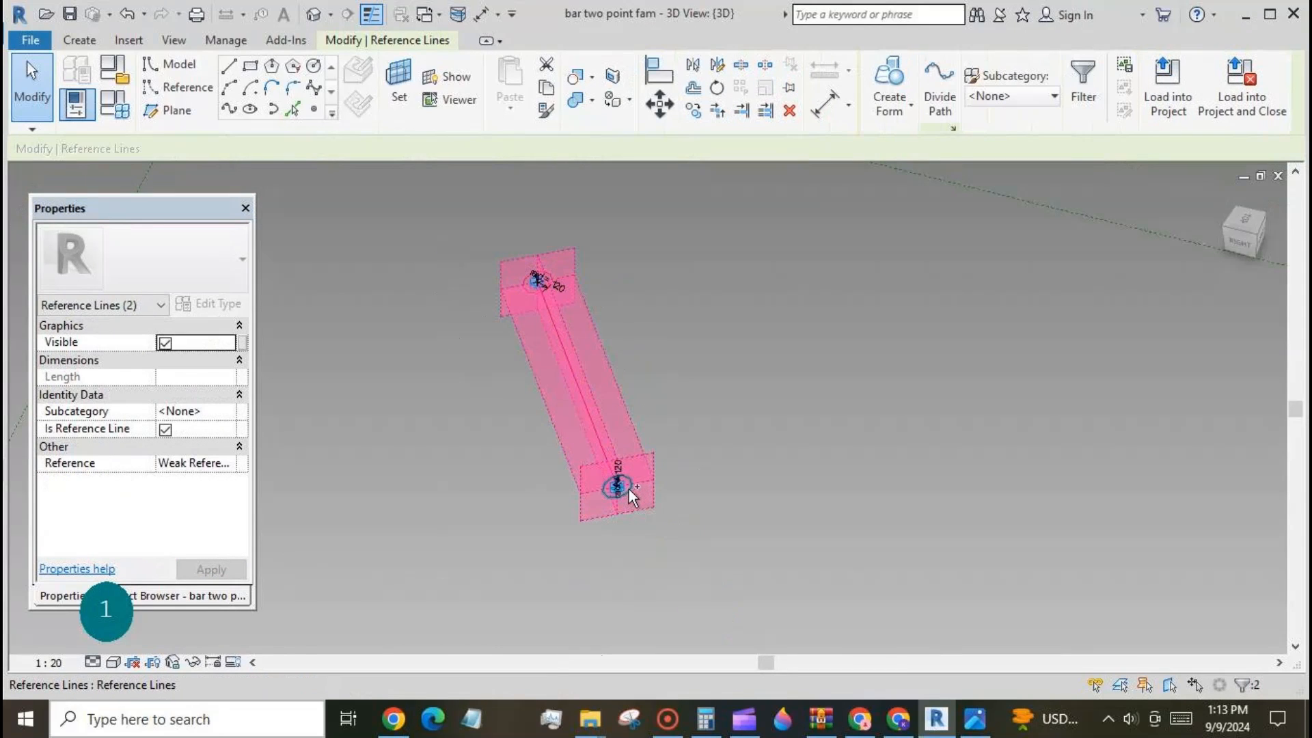
pyautogui.click(891, 82)
# - Set the rad parameter to 50 in the family types
pyautogui.click(109, 104)
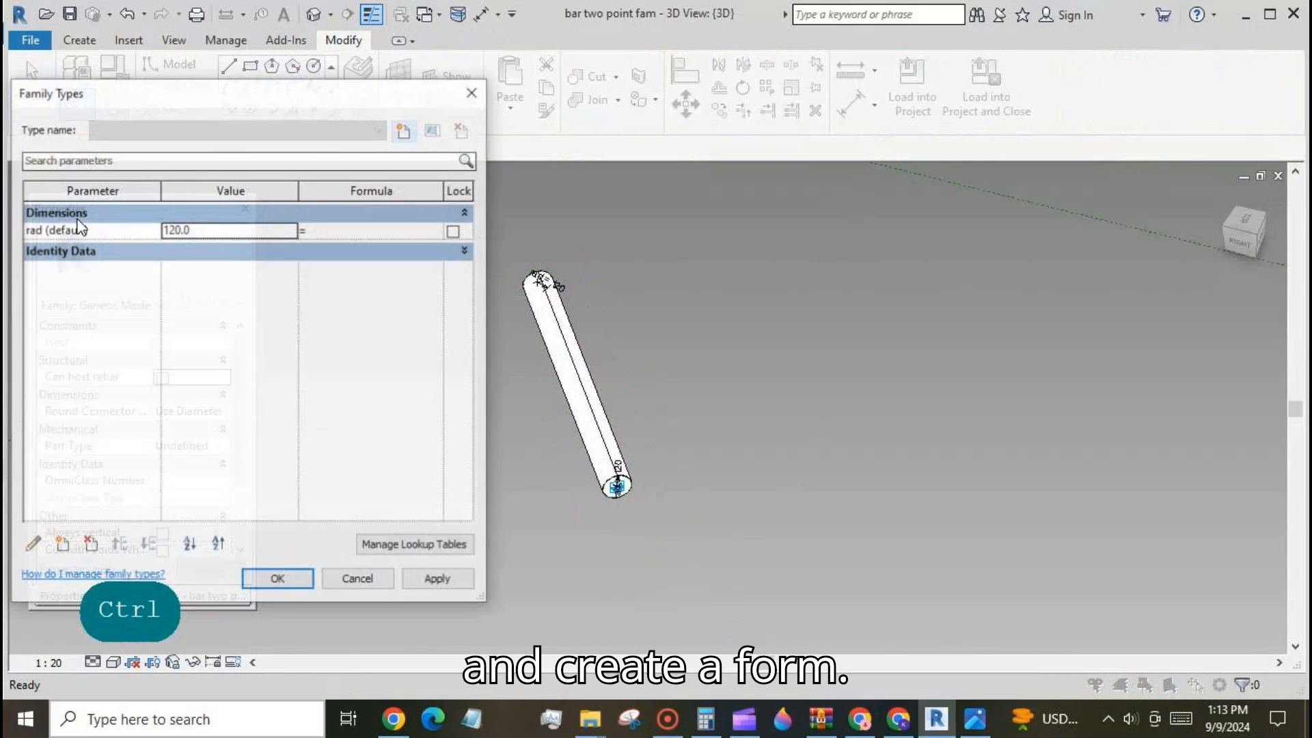
pyautogui.click(220, 232)
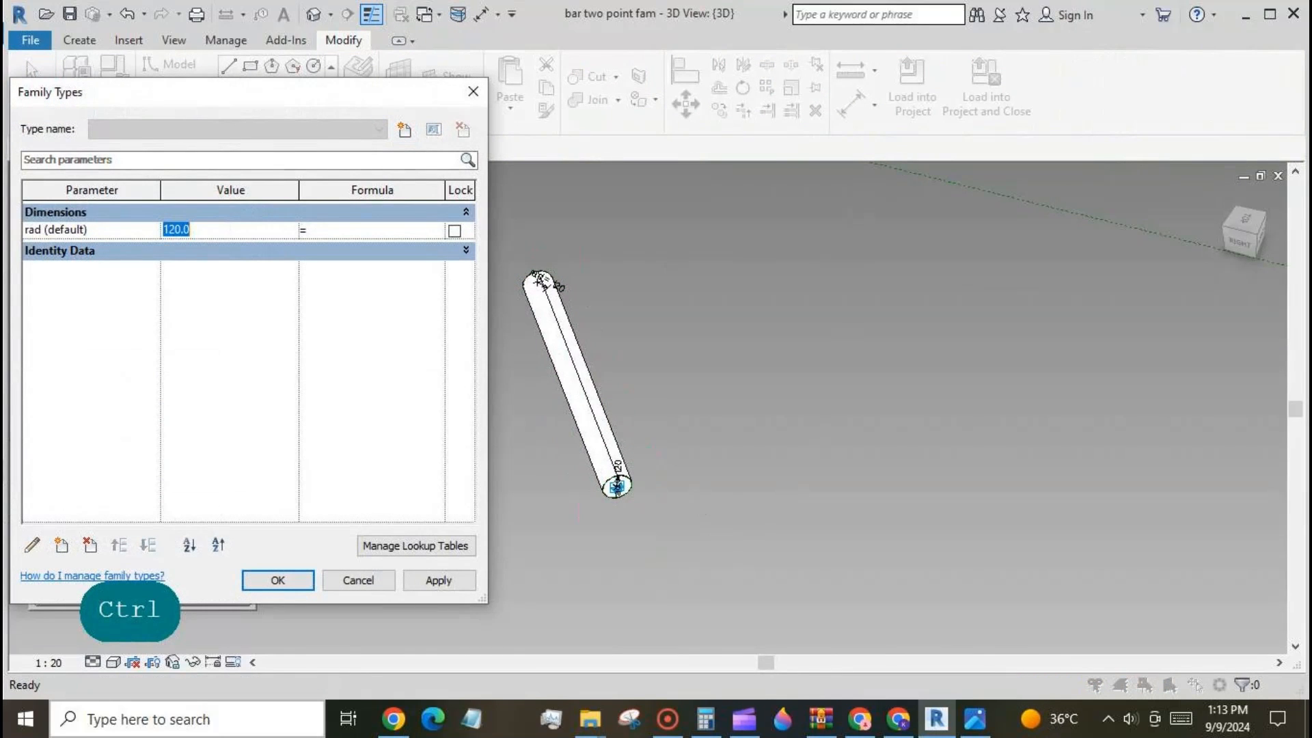
pyautogui.write('50')
pyautogui.click(429, 582)
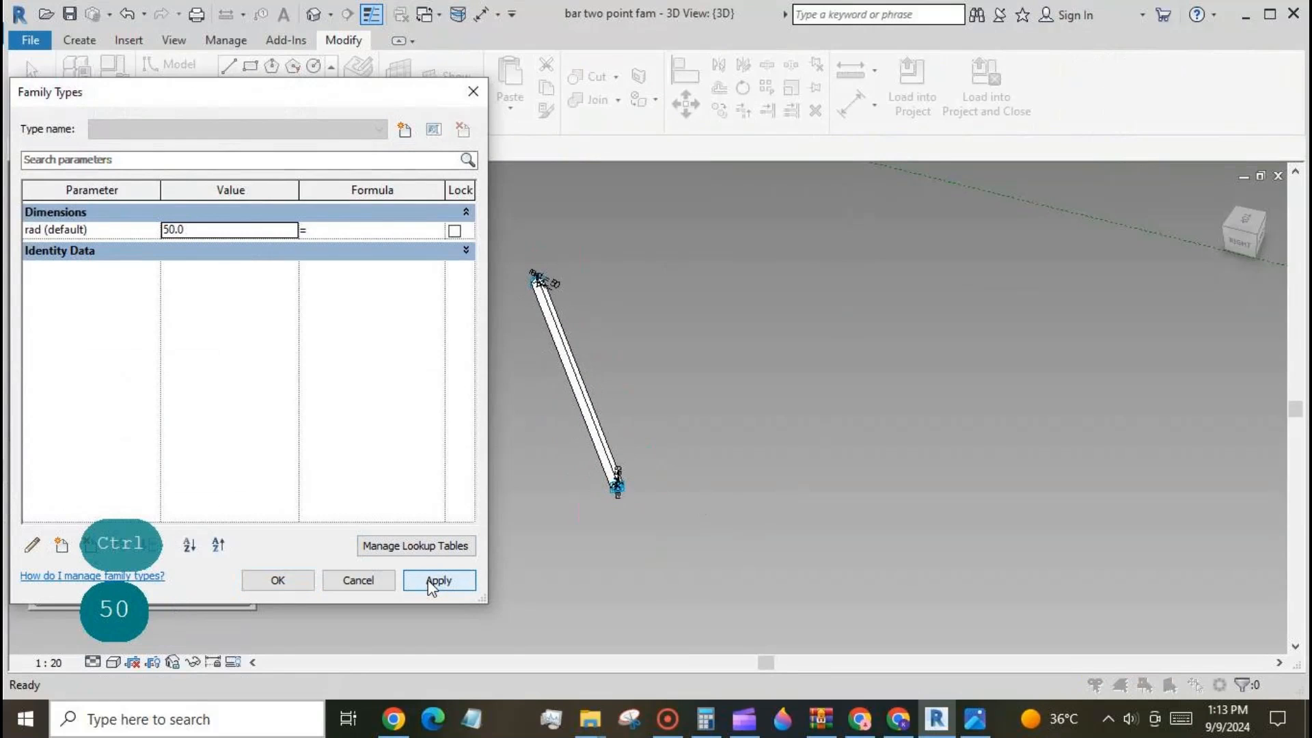
pyautogui.click(302, 585)
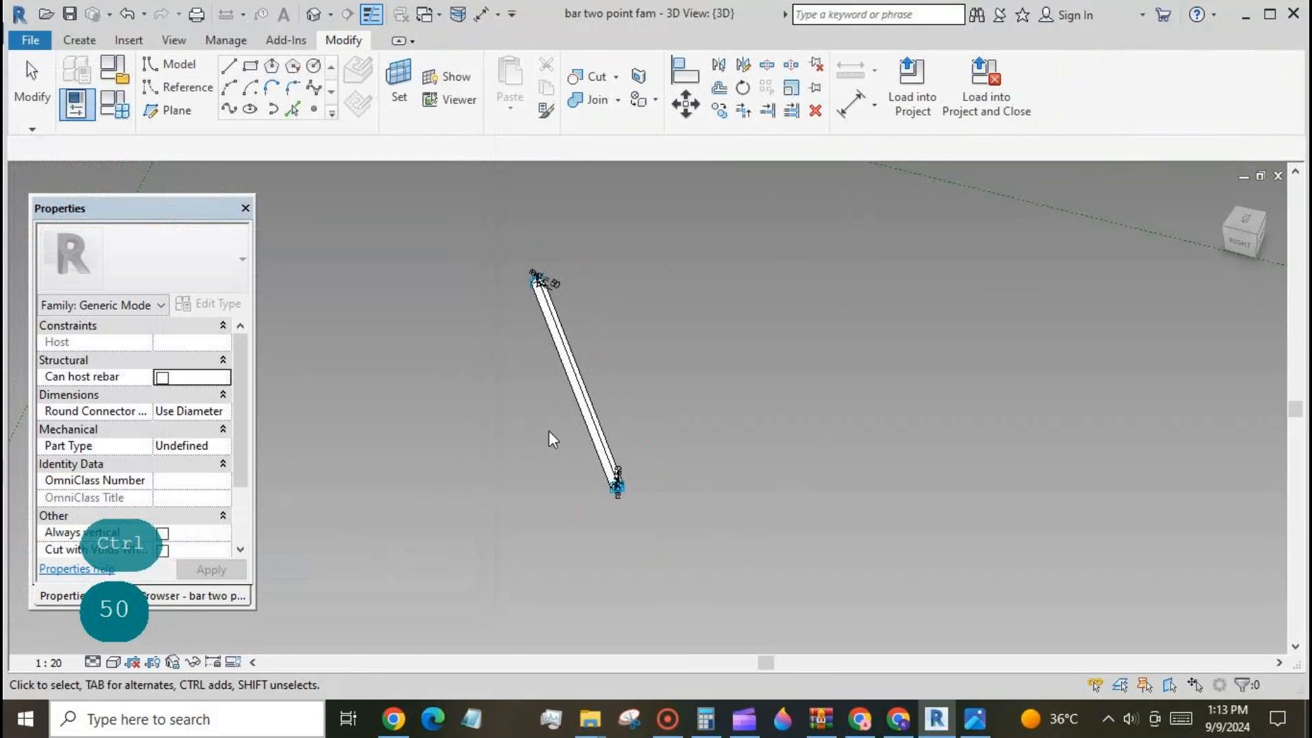
# - Associate the bar form's material with a new material family parameter named m bar
pyautogui.click(577, 400)
pyautogui.click(243, 395)
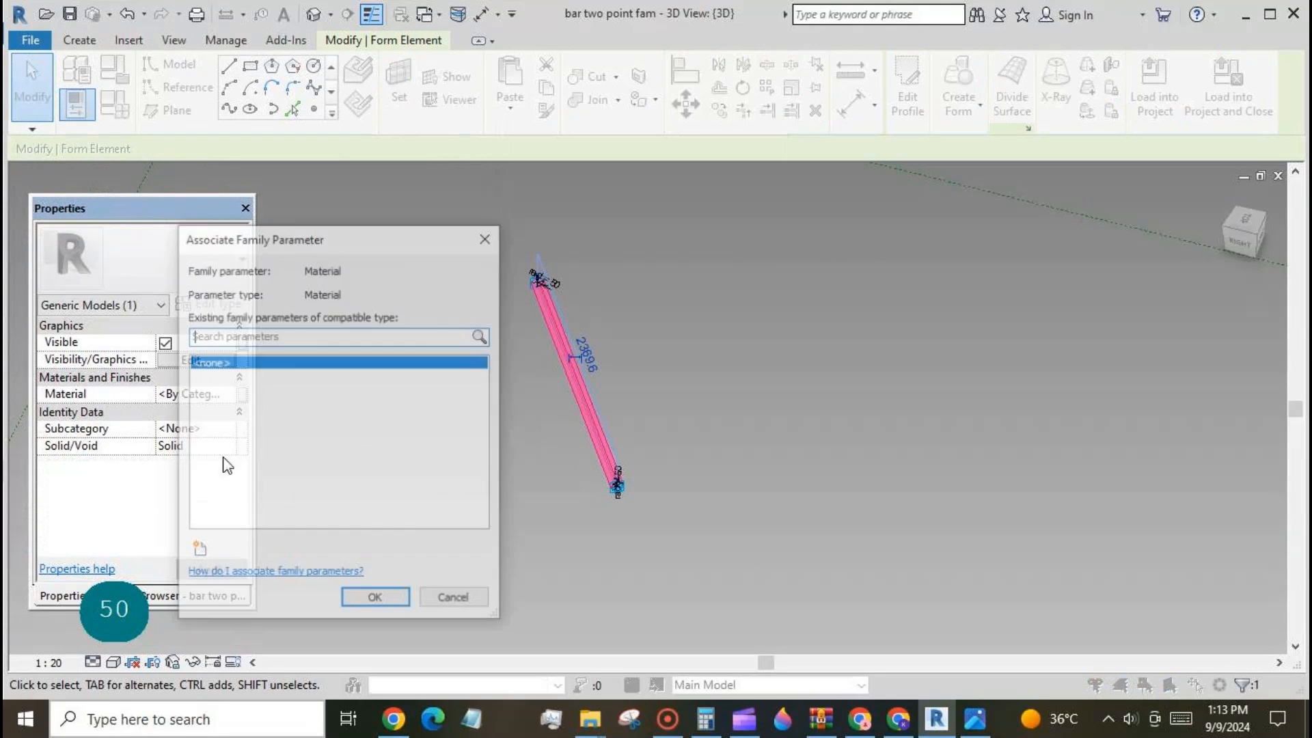
pyautogui.click(196, 551)
pyautogui.write('m bar')
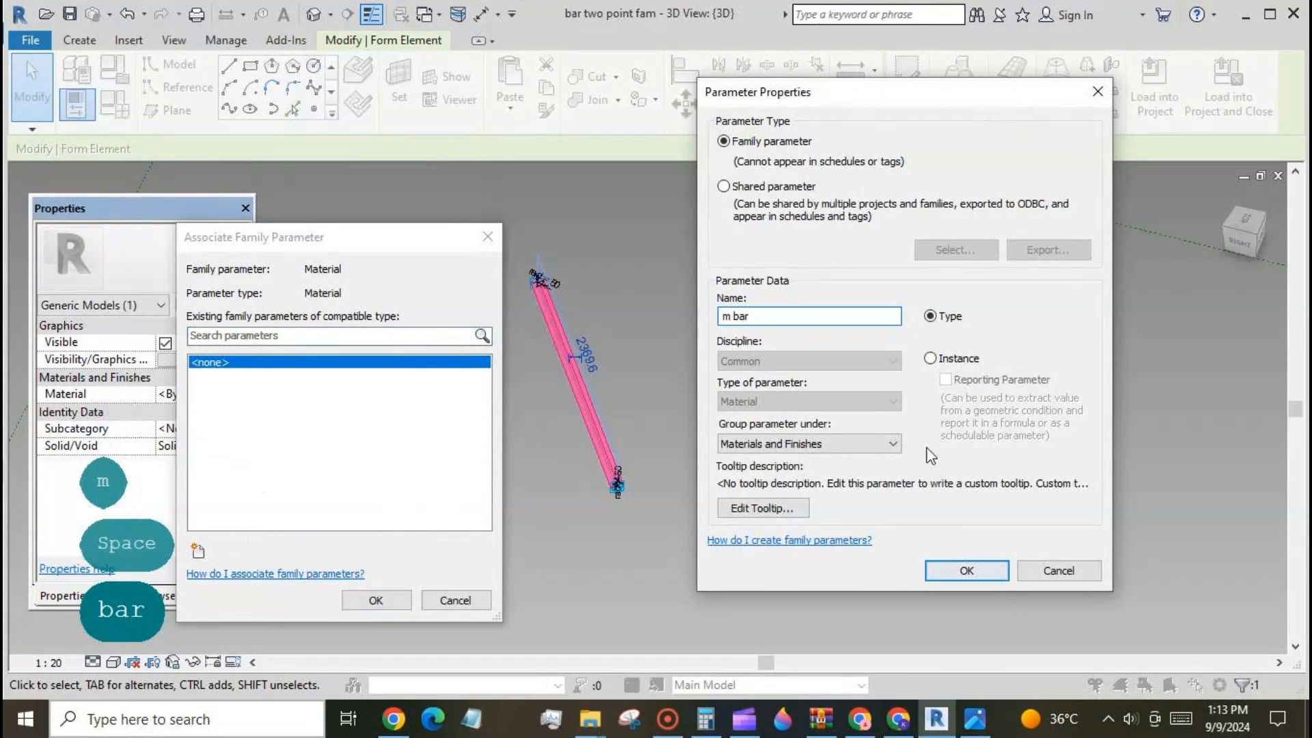
pyautogui.click(931, 359)
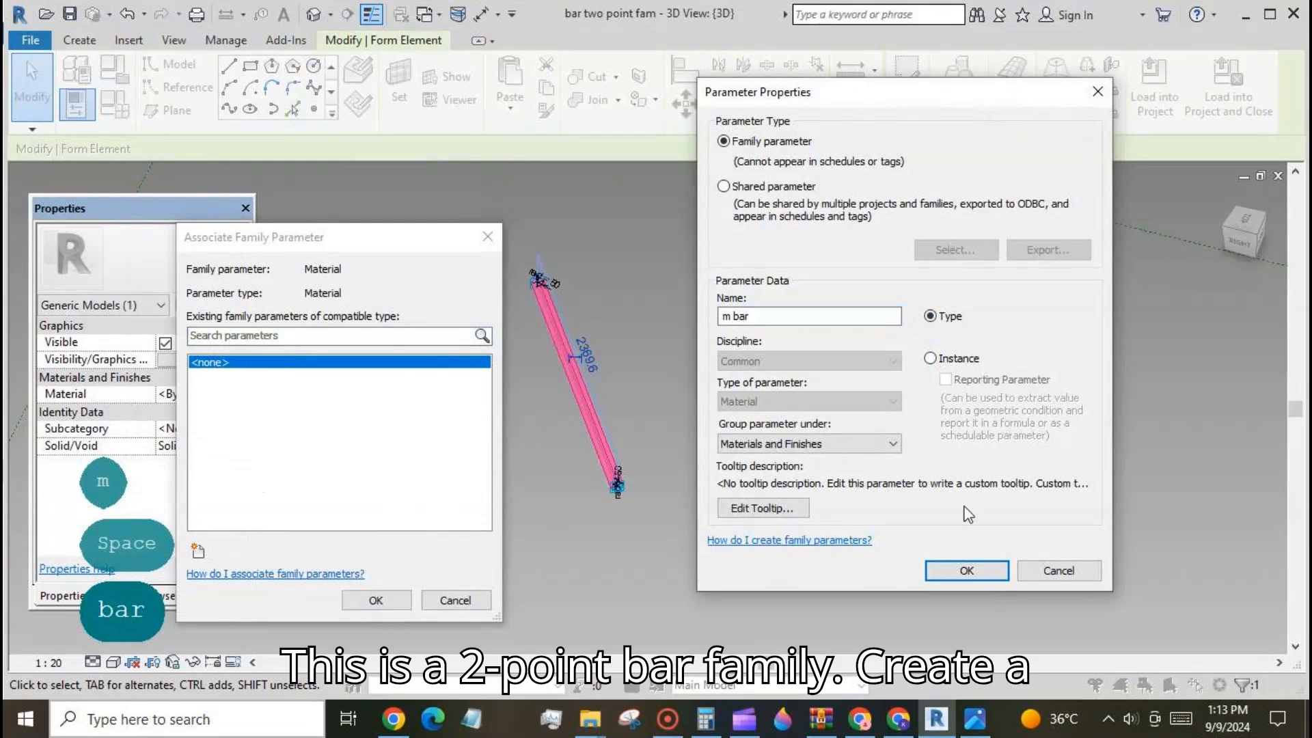
pyautogui.click(966, 570)
pyautogui.click(376, 600)
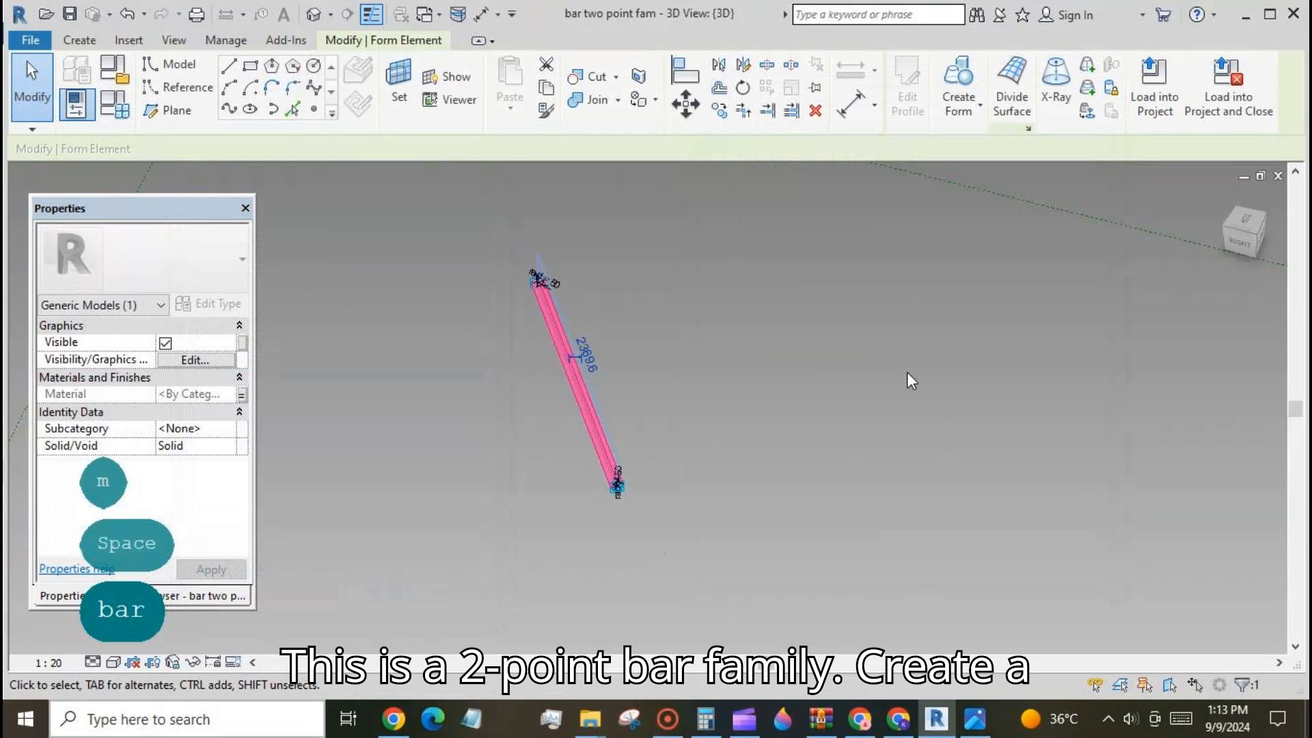
# - Load the two-point bar family into the open bridge family, Family25
pyautogui.click(1148, 84)
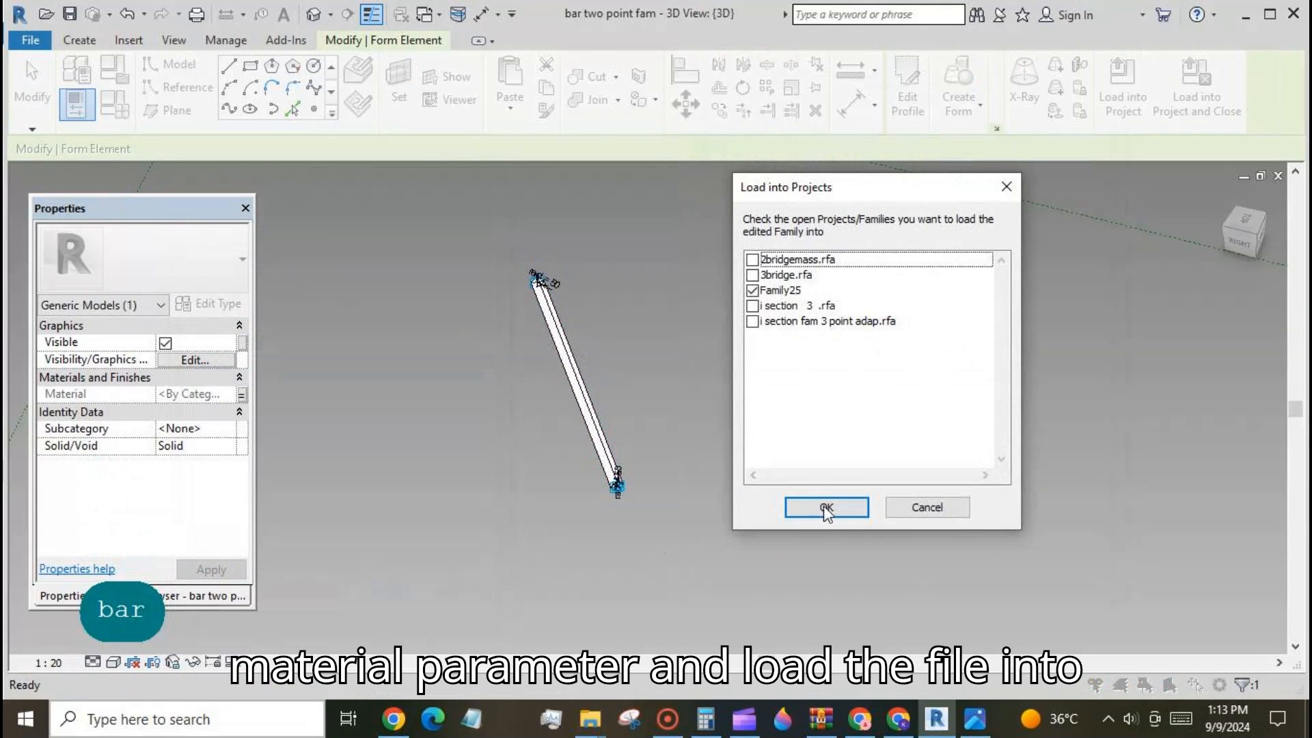
pyautogui.click(827, 509)
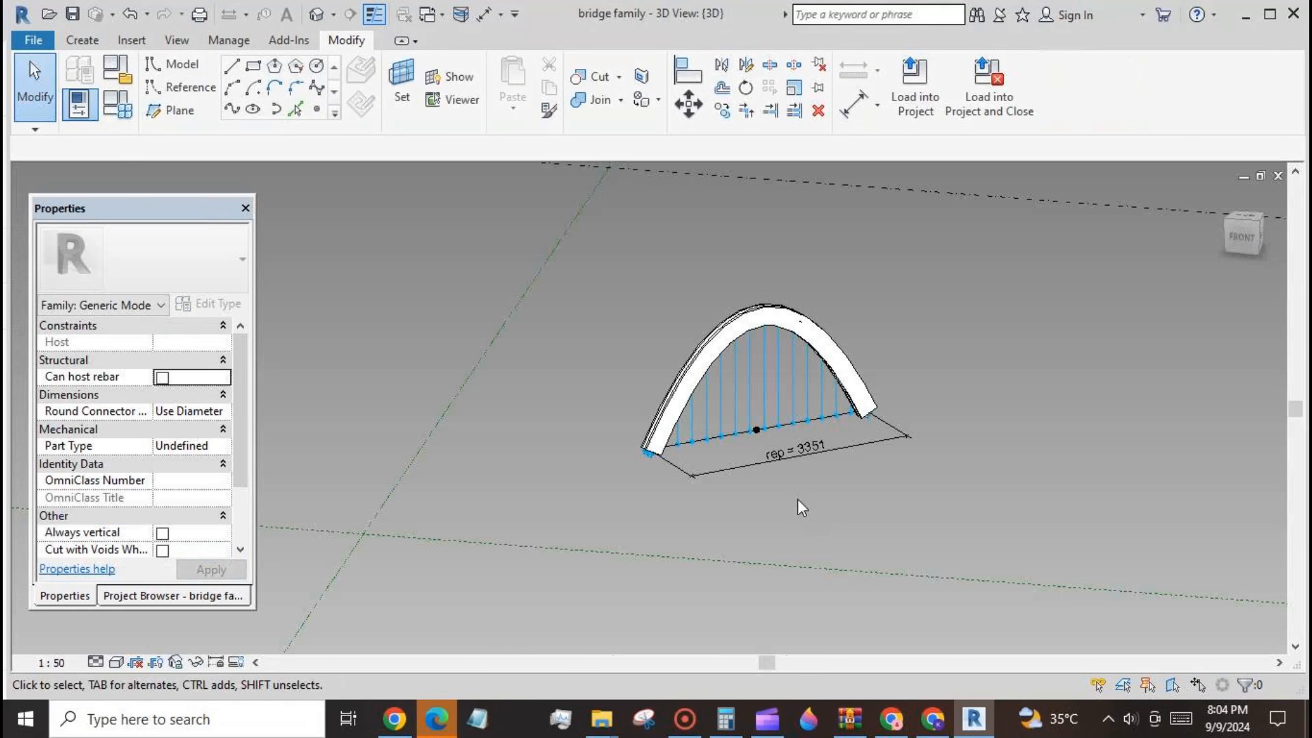
# - Temporarily hide the I-section arch element in the bridge family's 3D view
pyautogui.click(667, 397)
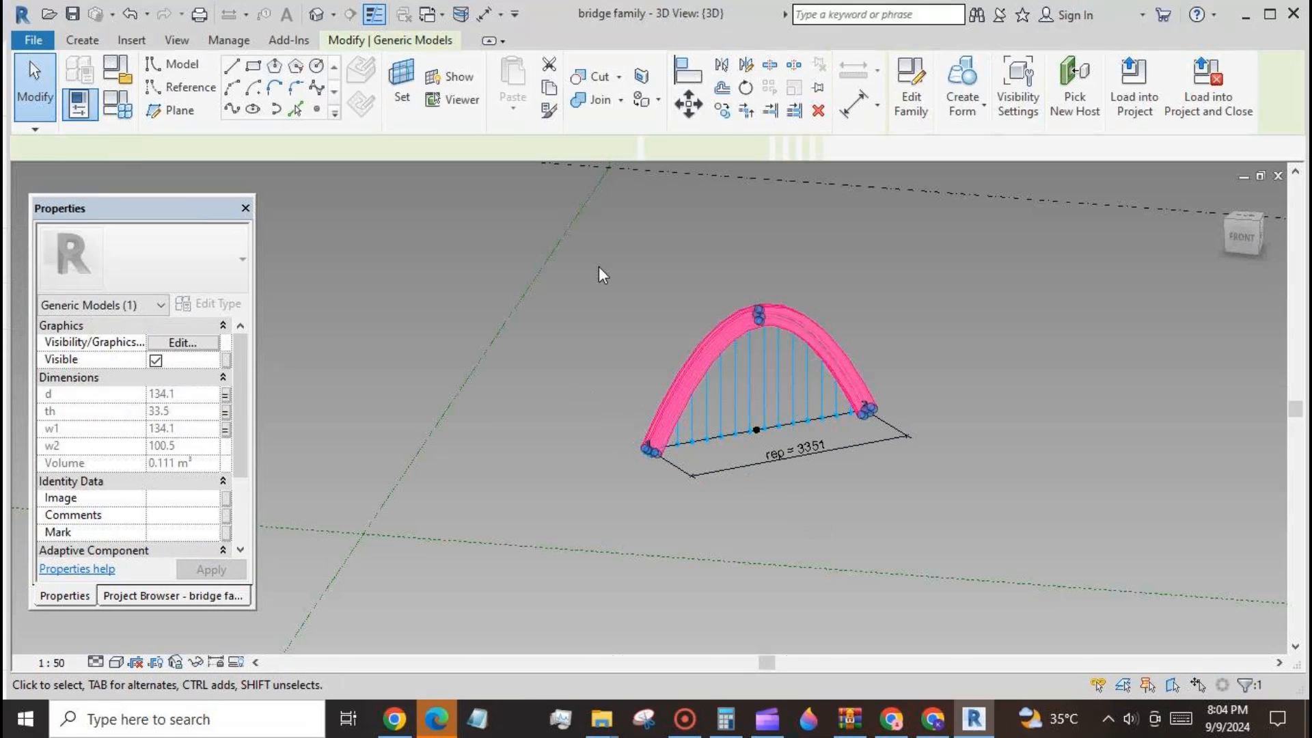
pyautogui.click(195, 662)
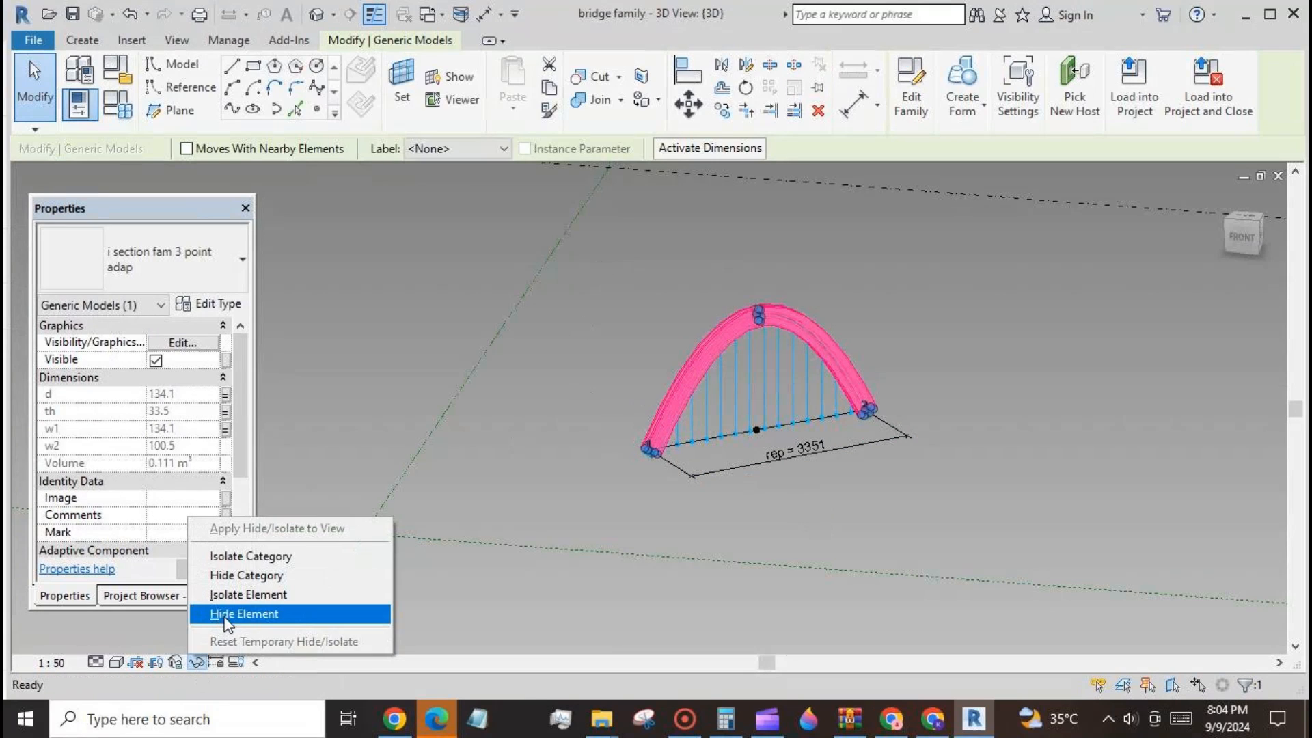
pyautogui.click(233, 612)
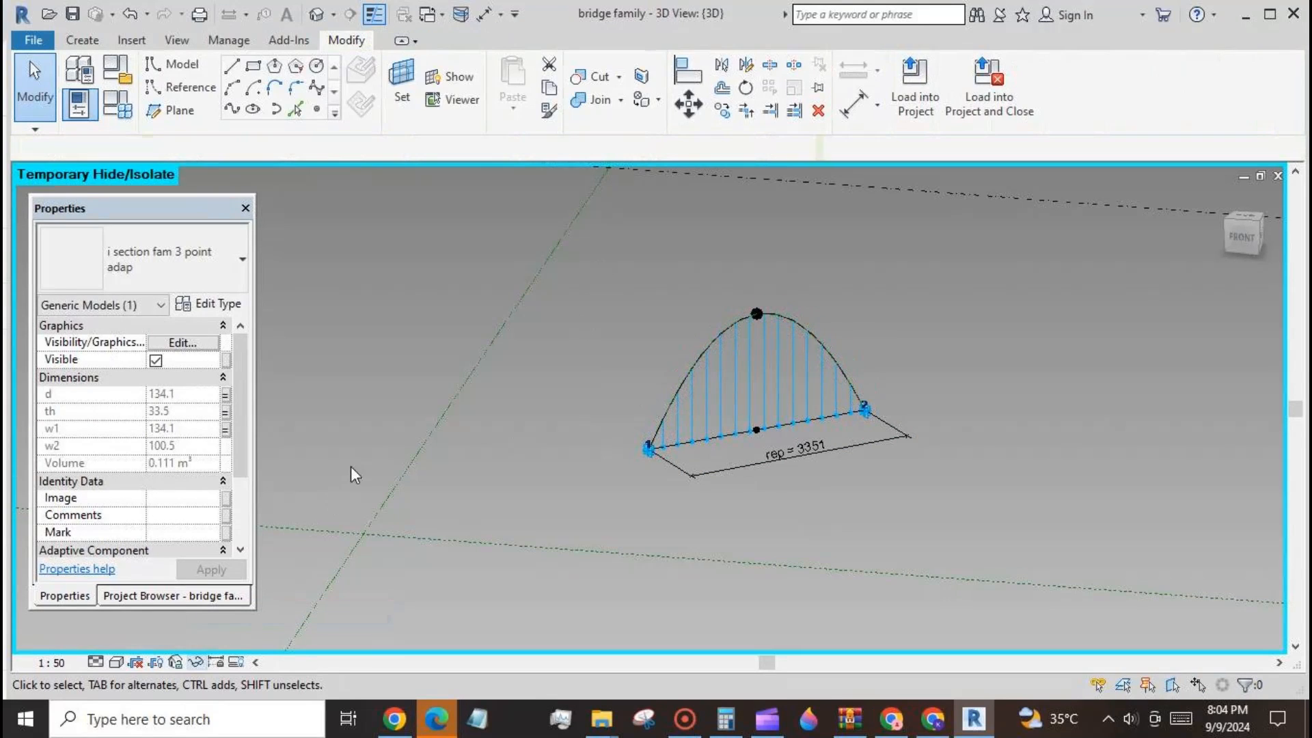
# - Place the bar two point fam component between the arch's two adaptive end points and restore the temporarily hidden arch
pyautogui.click(84, 43)
pyautogui.click(523, 98)
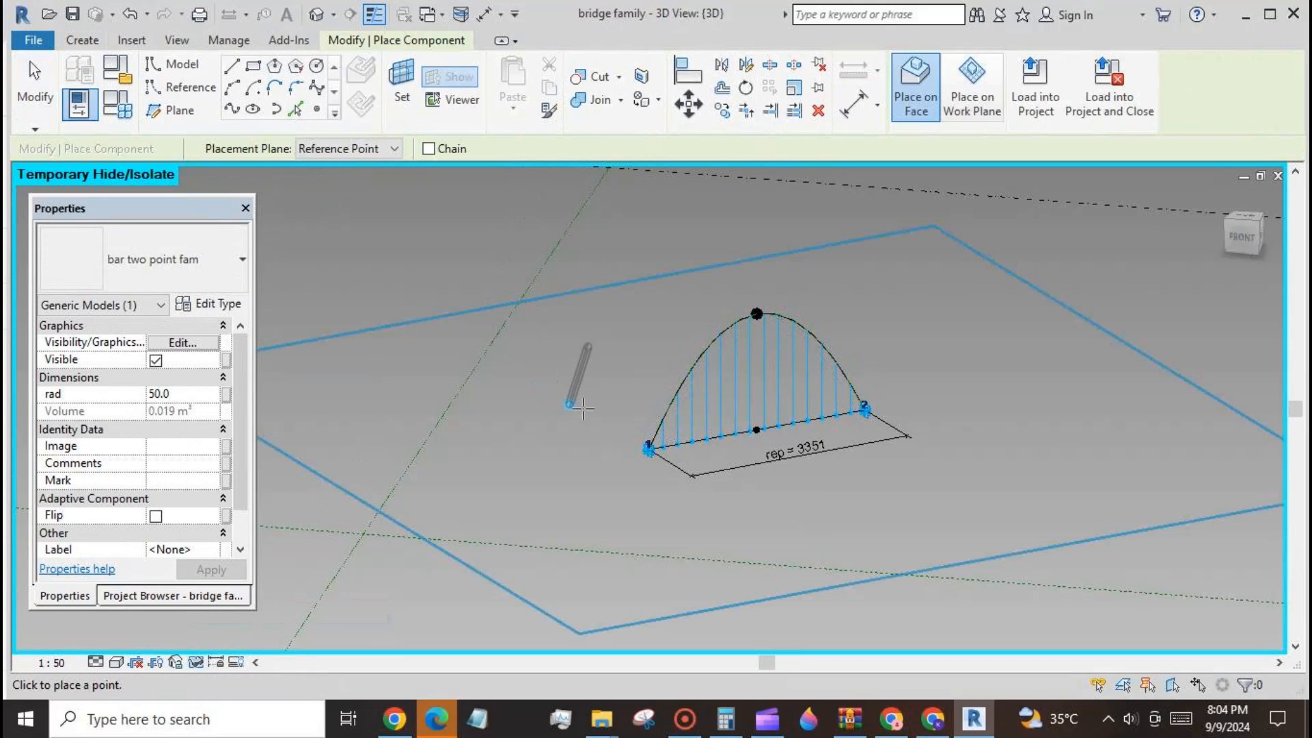
pyautogui.click(649, 449)
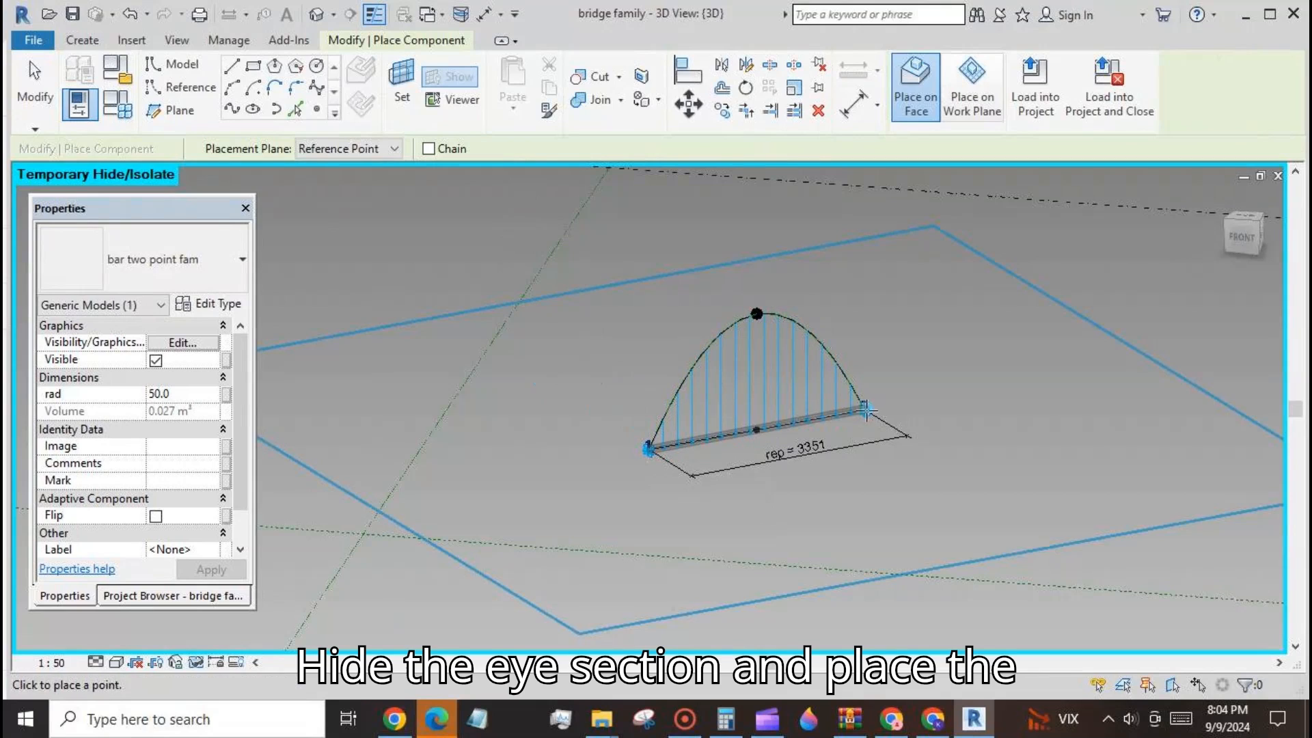
pyautogui.click(864, 410)
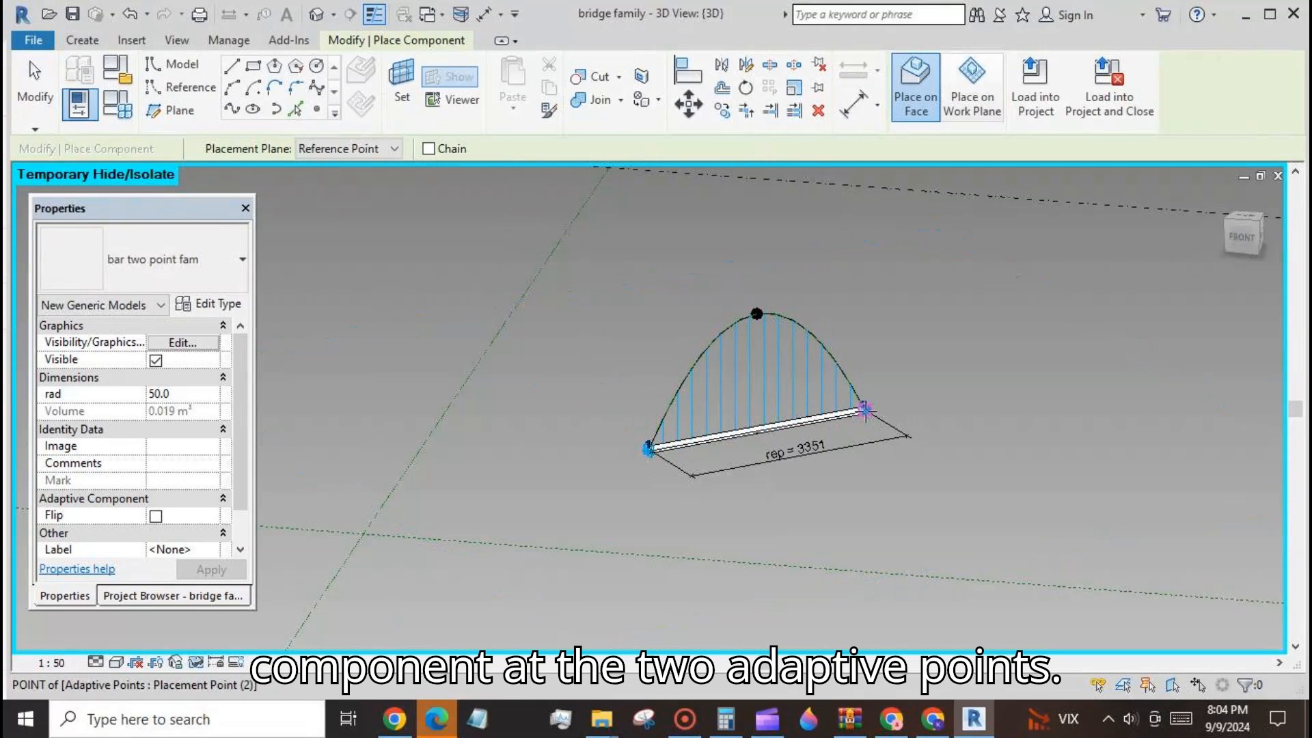
pyautogui.click(33, 84)
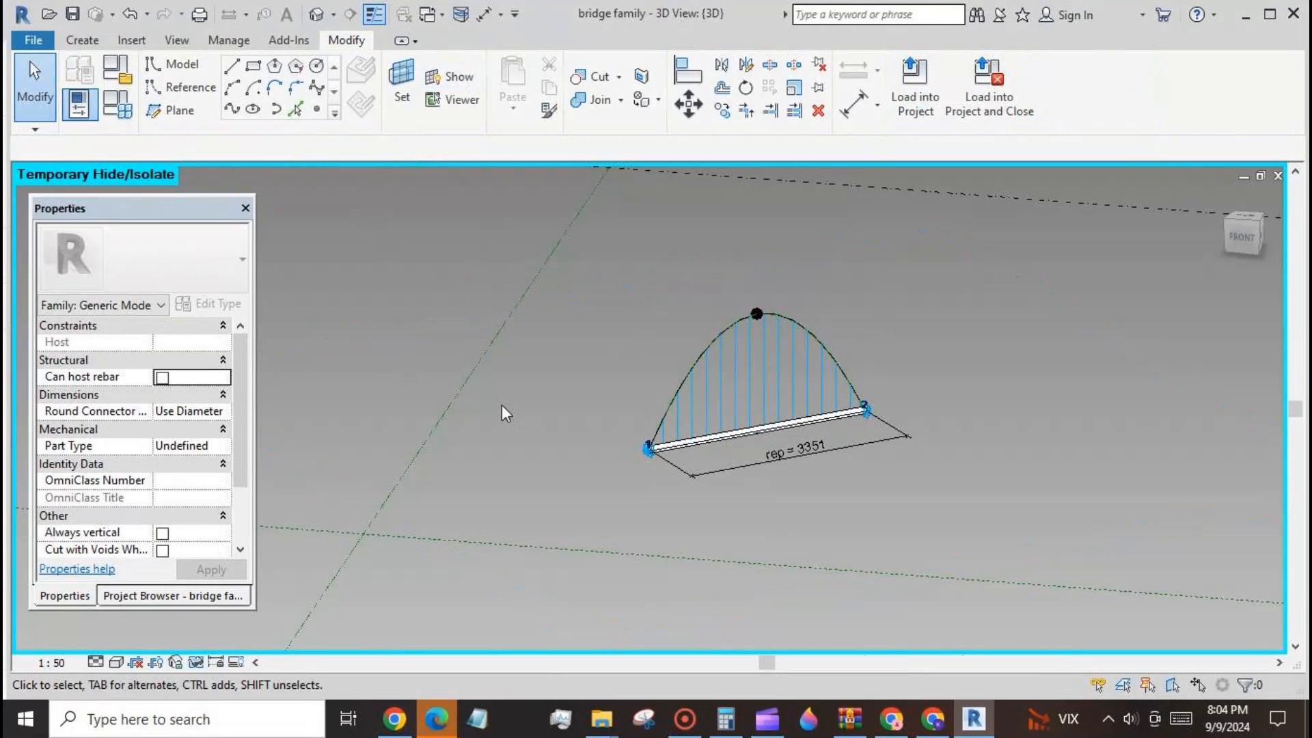
pyautogui.click(194, 661)
pyautogui.click(294, 639)
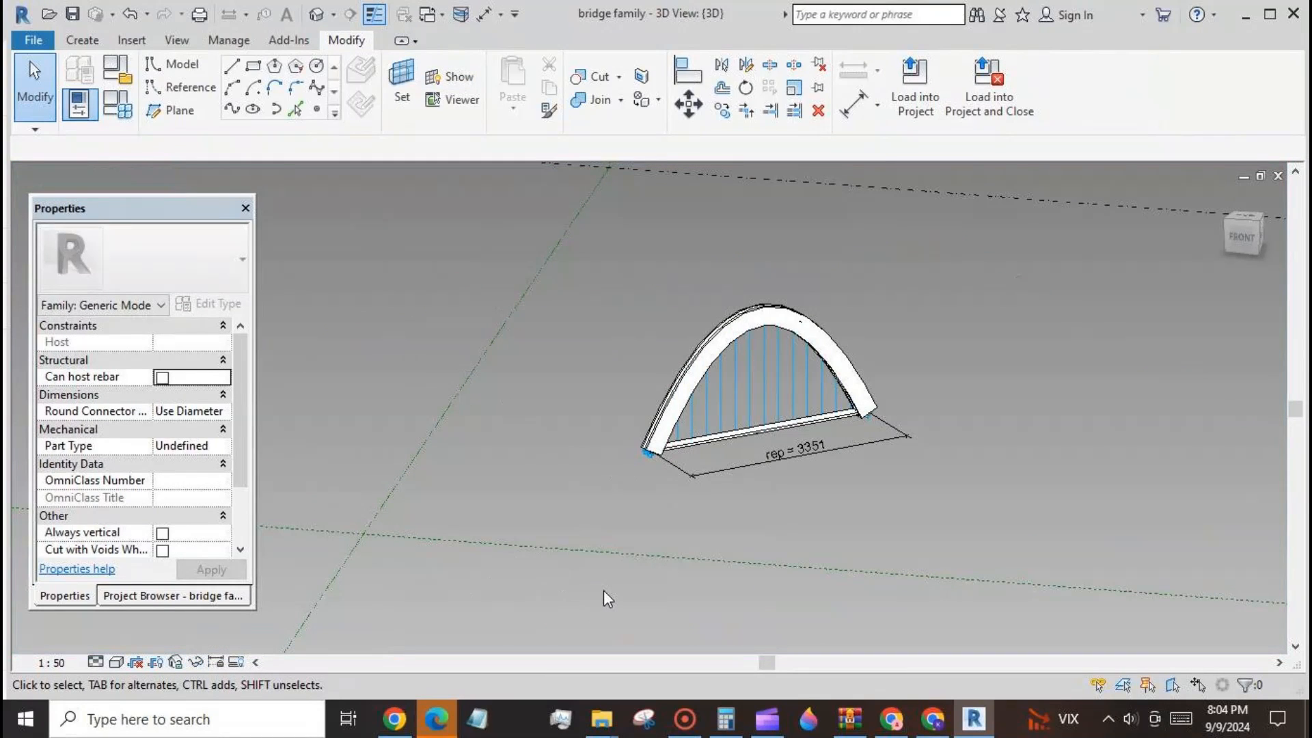
# - Associate the placed bar's rad parameter with a new instance family parameter named rad
pyautogui.scroll(2, 783, 478)
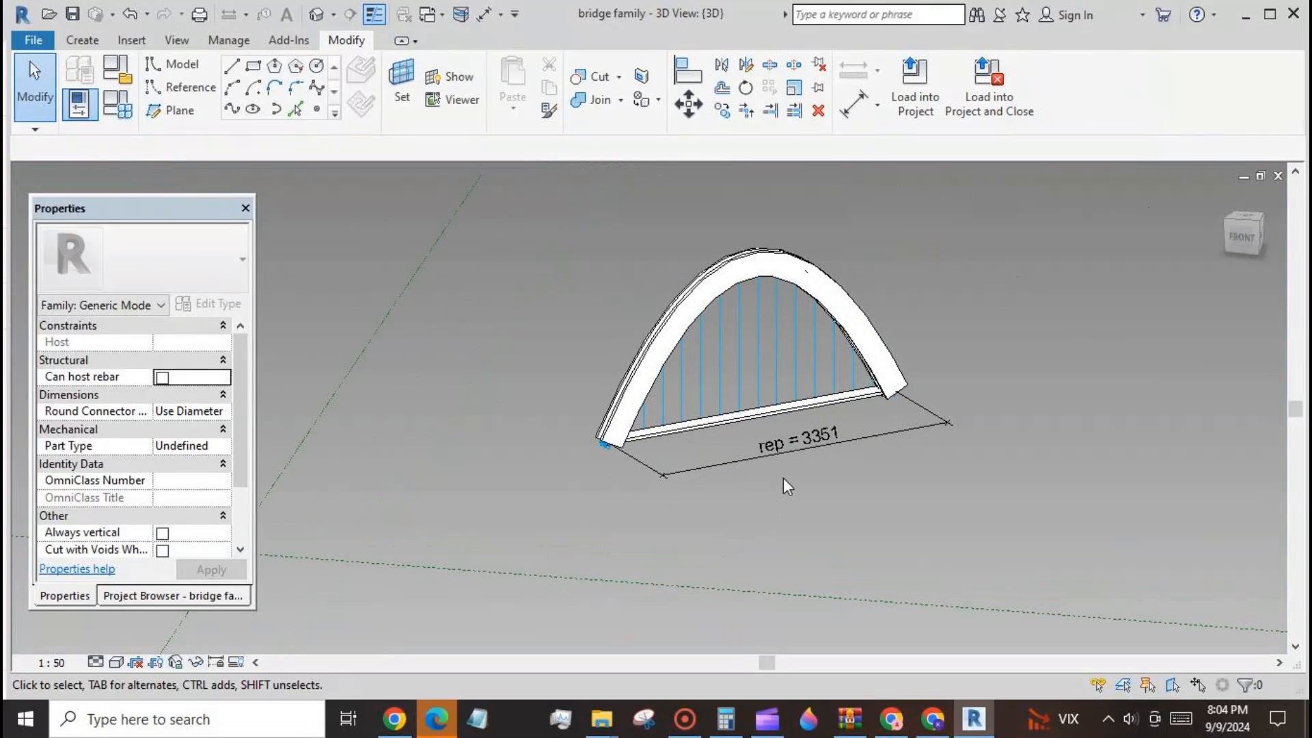
pyautogui.click(703, 407)
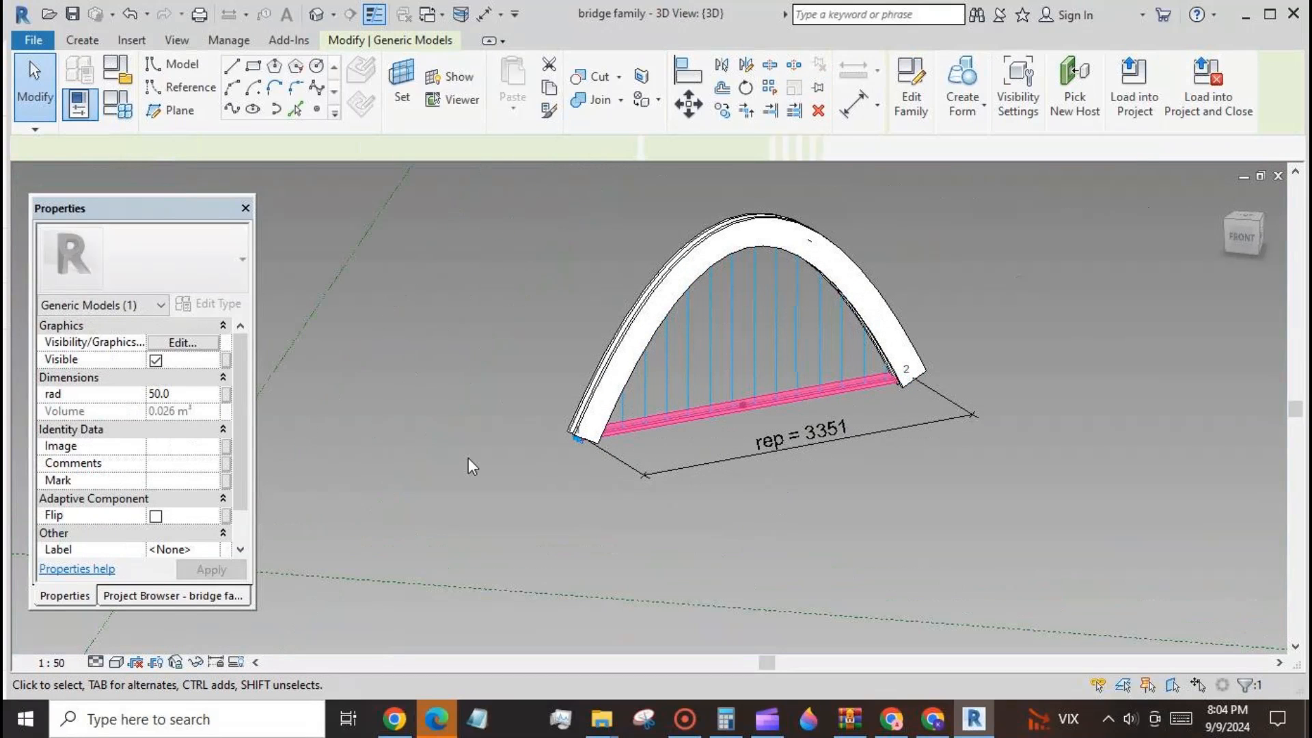
pyautogui.click(228, 393)
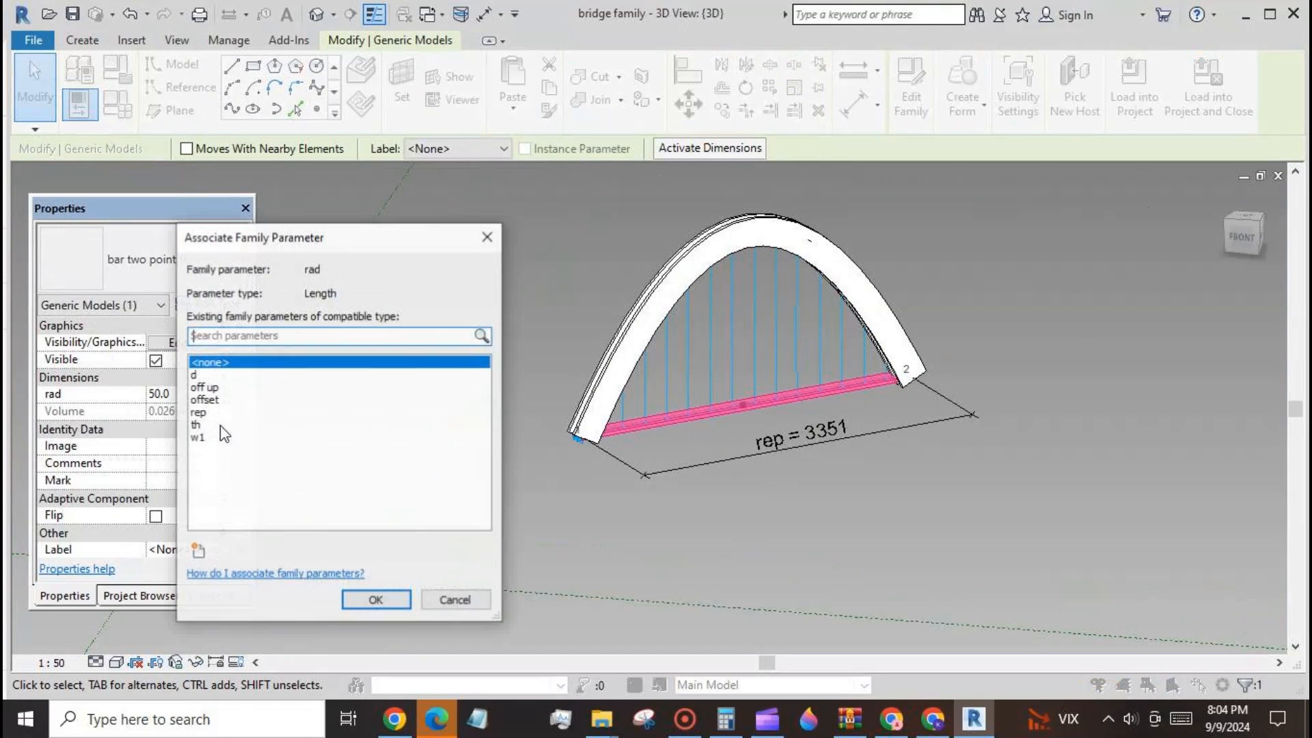
pyautogui.click(198, 549)
pyautogui.write('rad')
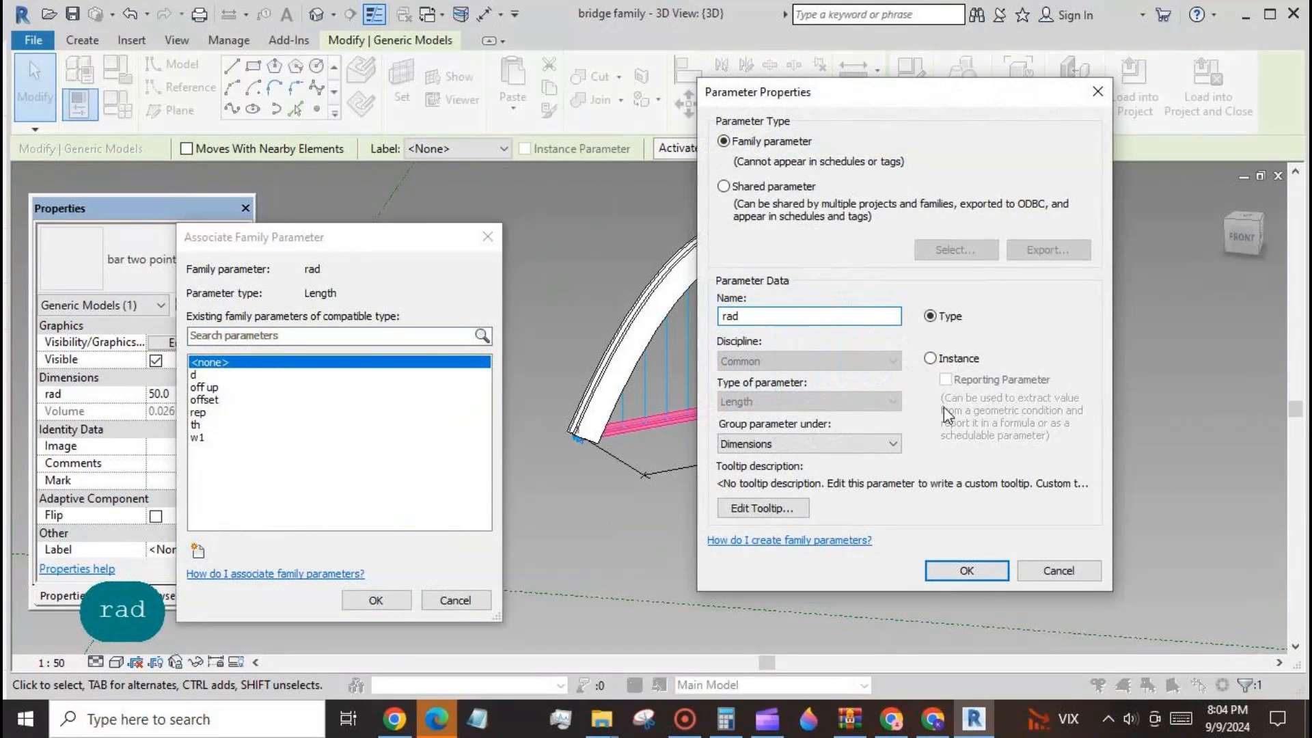
pyautogui.click(930, 358)
pyautogui.click(957, 567)
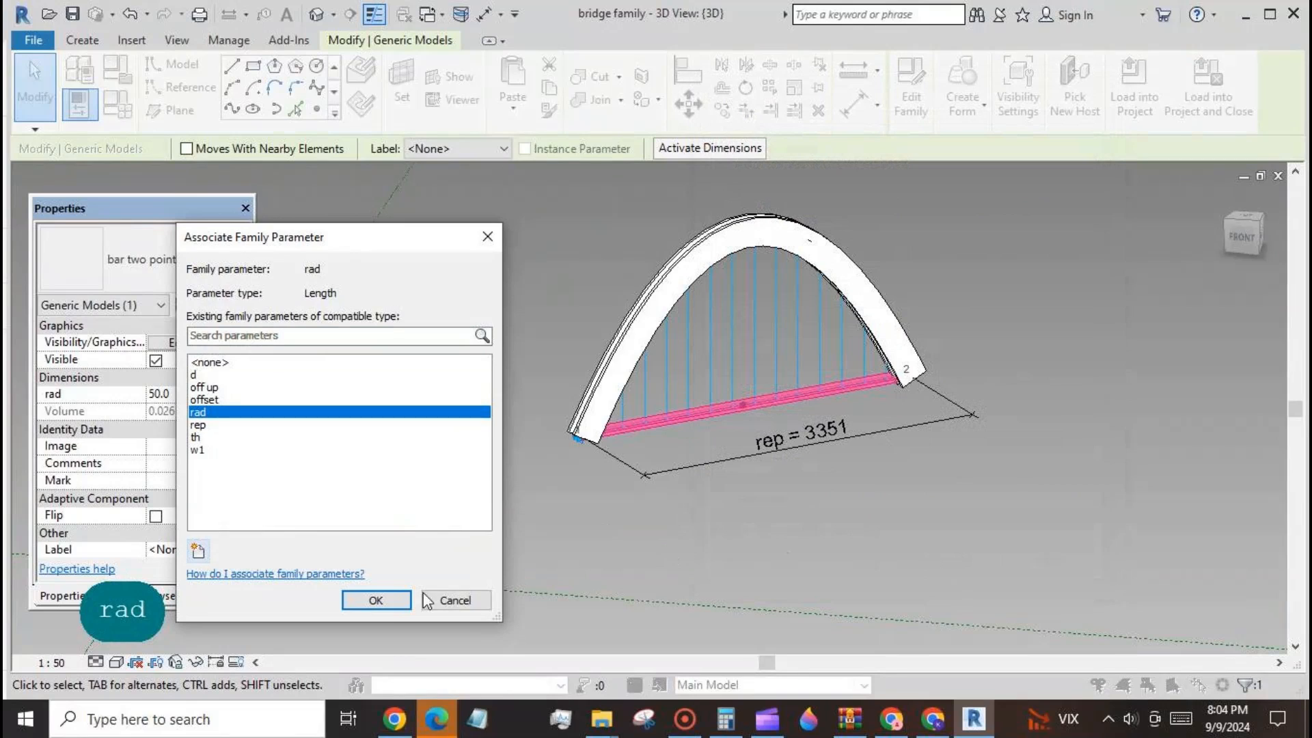
pyautogui.click(376, 600)
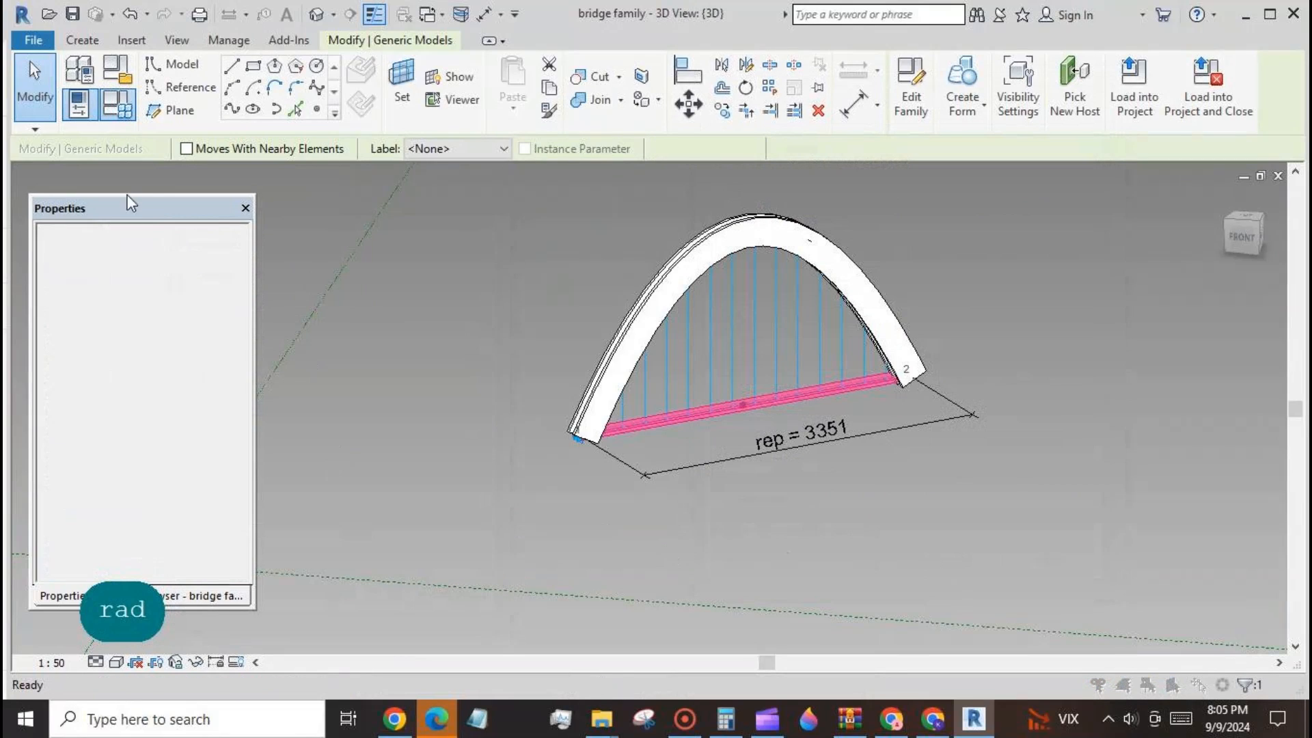
# - Drive the bridge family's rad parameter with the formula rep/50 in the family types
pyautogui.click(117, 104)
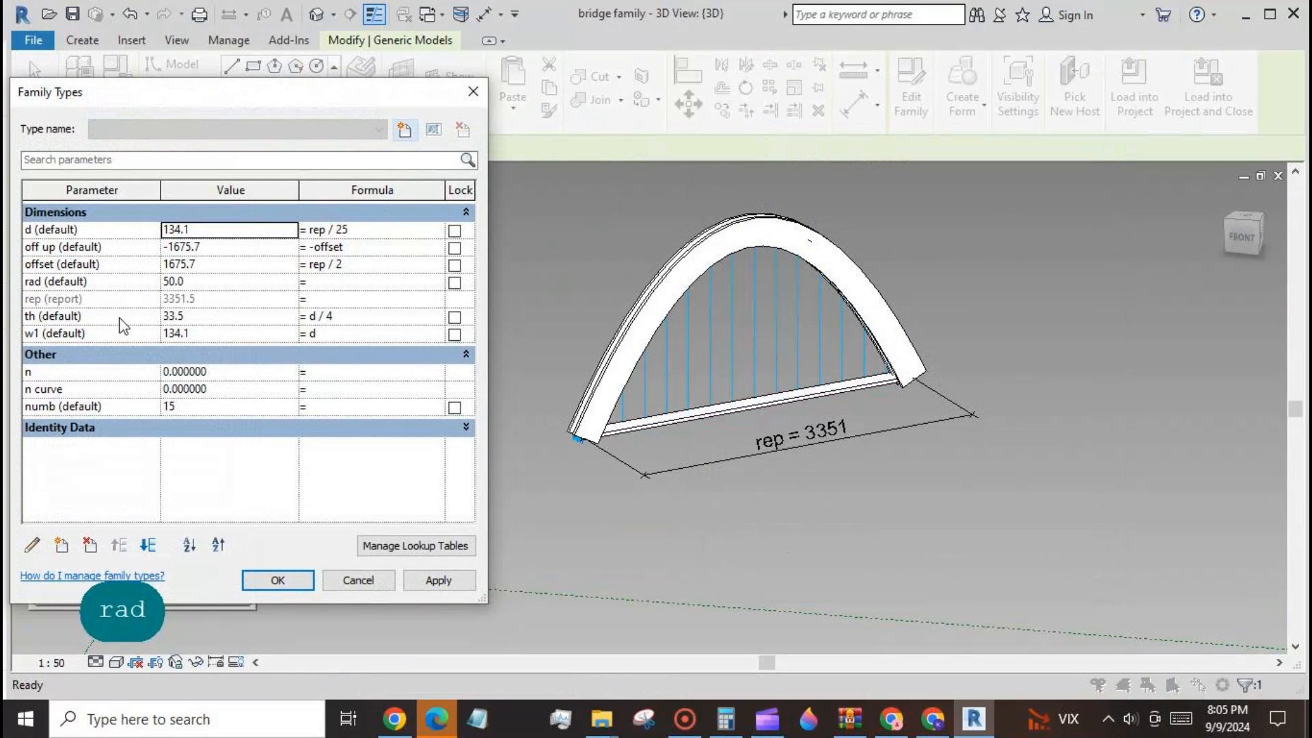
pyautogui.click(318, 282)
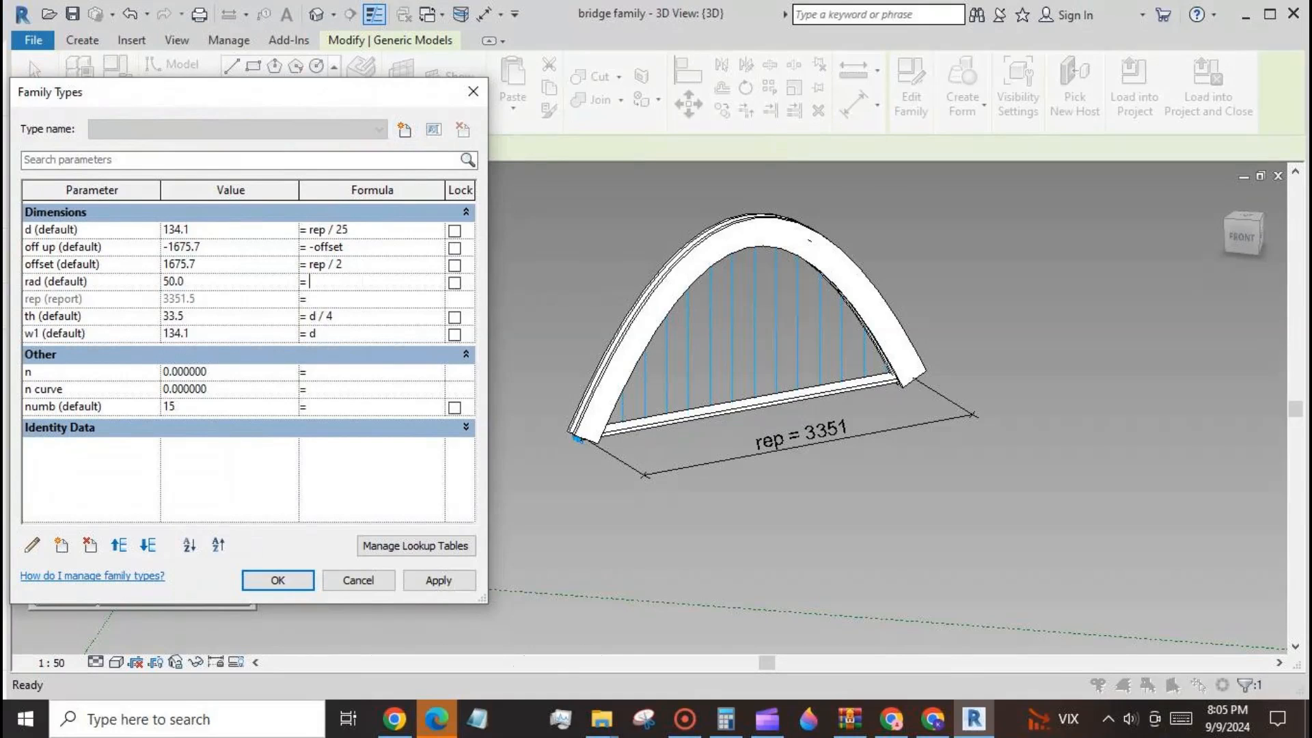
pyautogui.write('rep/')
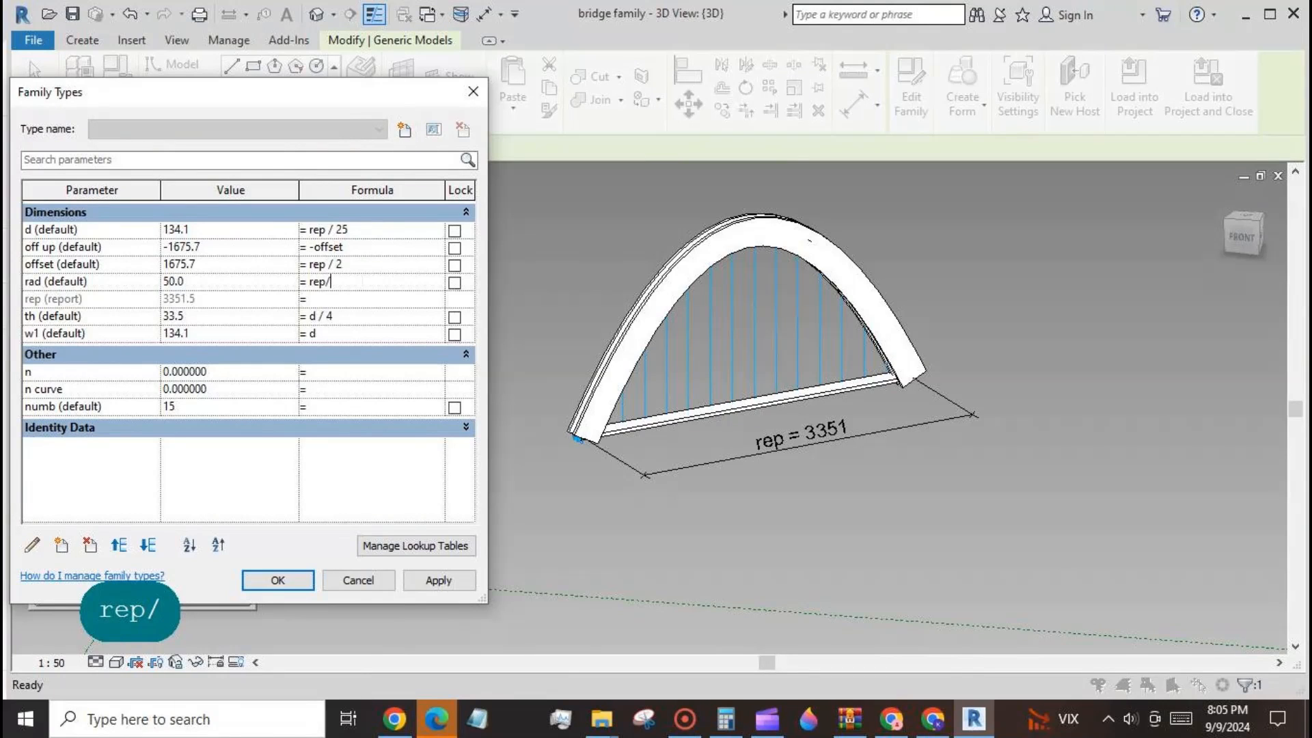
pyautogui.write('50')
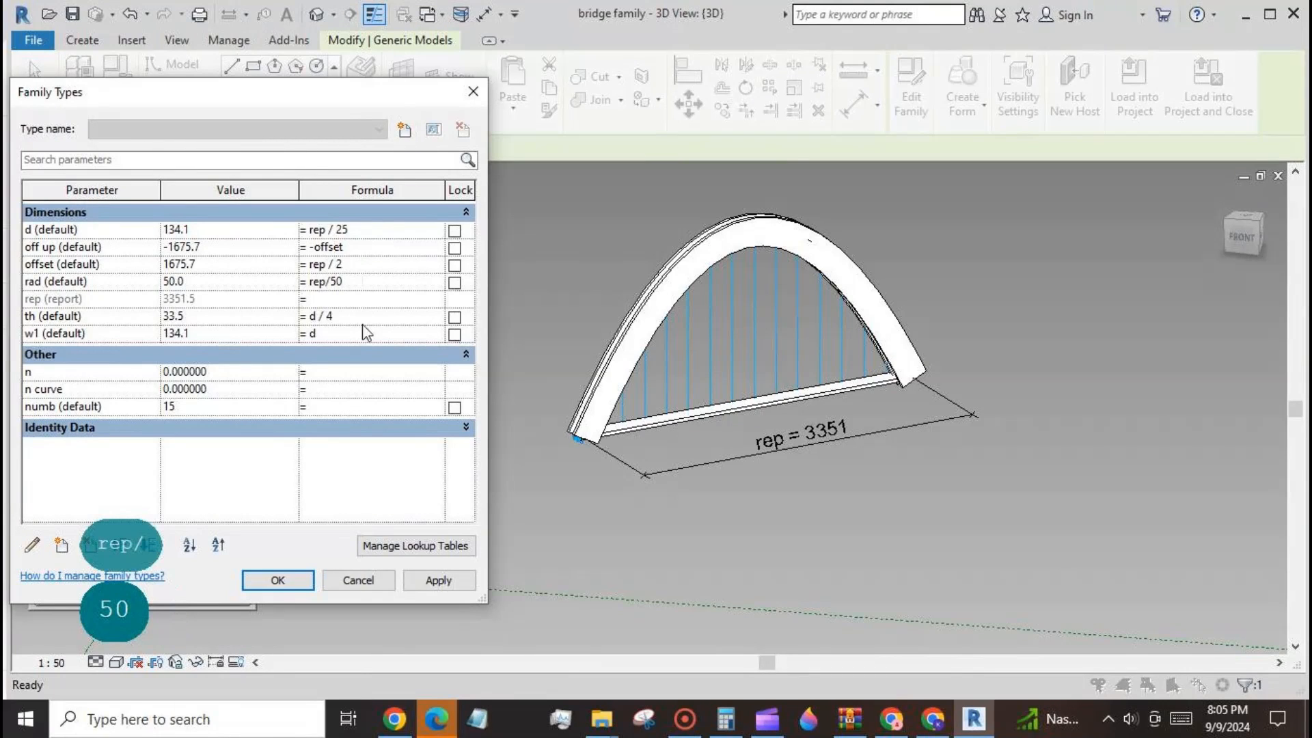
pyautogui.click(427, 577)
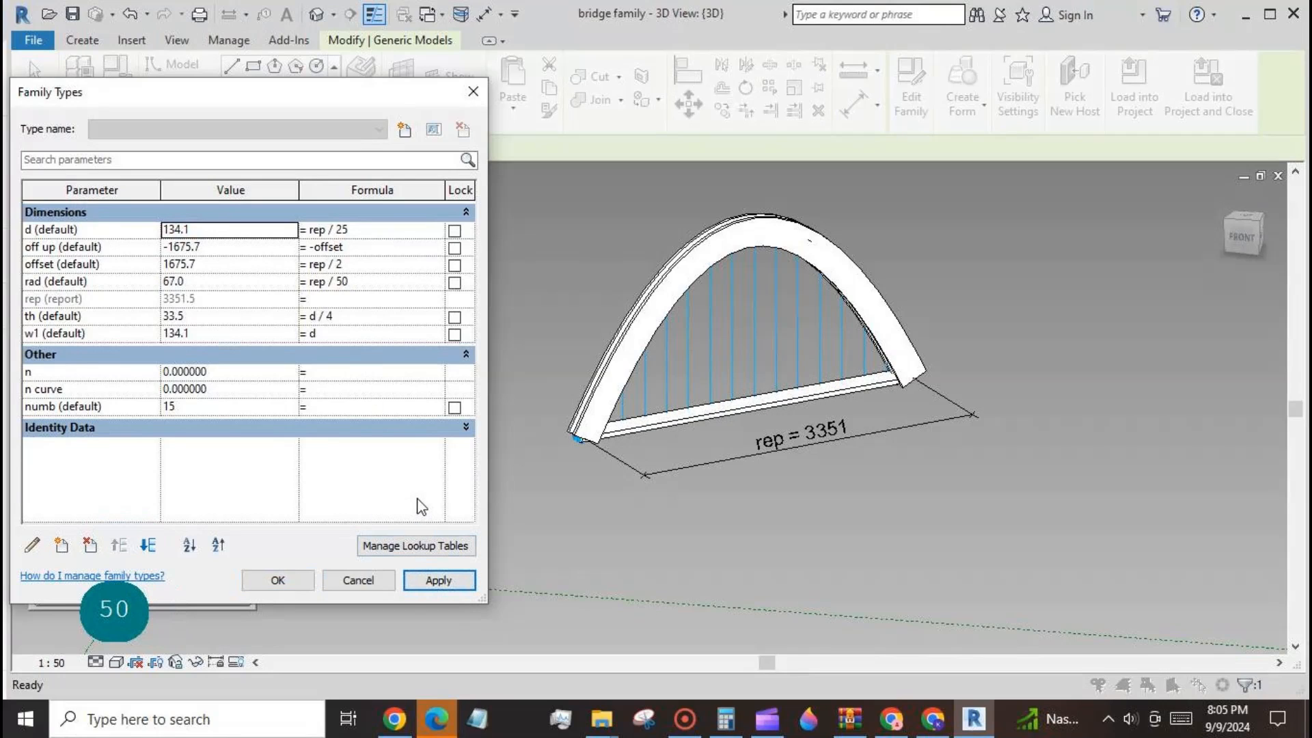
pyautogui.click(292, 580)
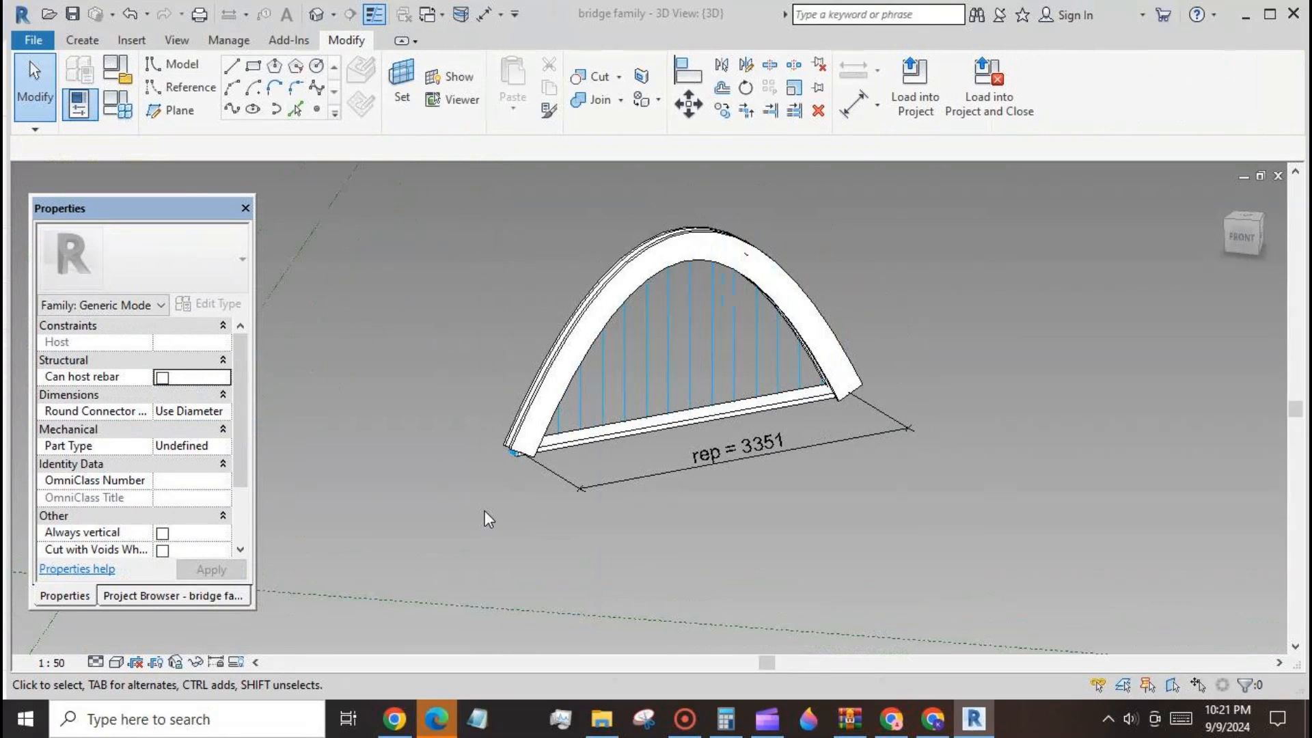
# - Create a new conceptual mass family from the Metric Mass template
pyautogui.scroll(-4, 485, 511)
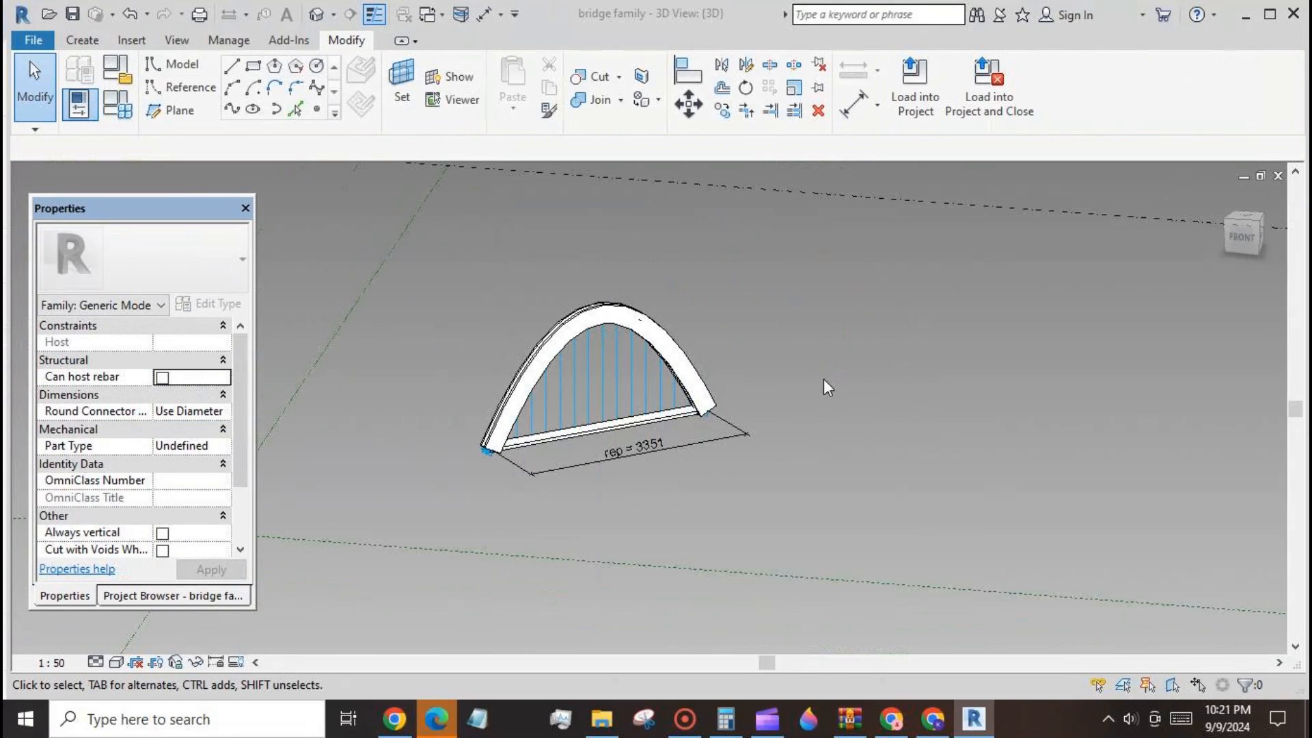
pyautogui.scroll(-3, 926, 388)
pyautogui.click(34, 39)
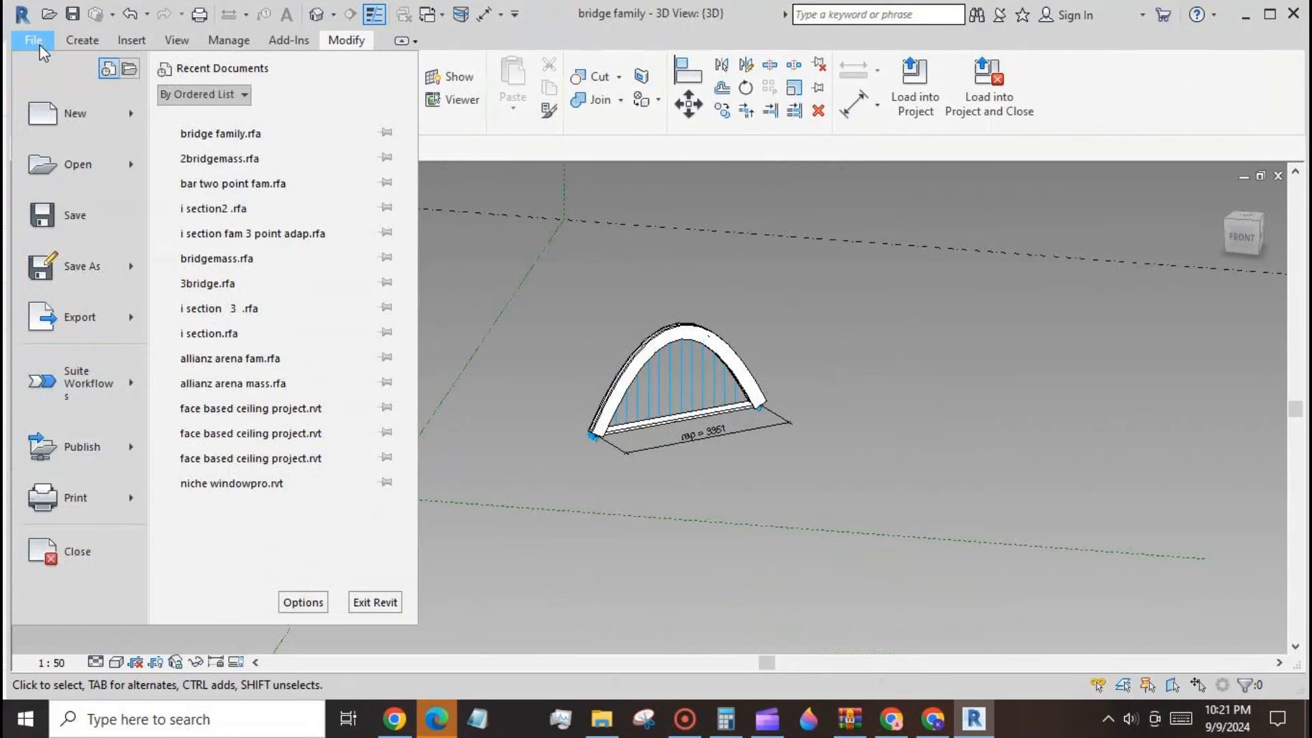
pyautogui.moveTo(75, 113)
pyautogui.click(218, 258)
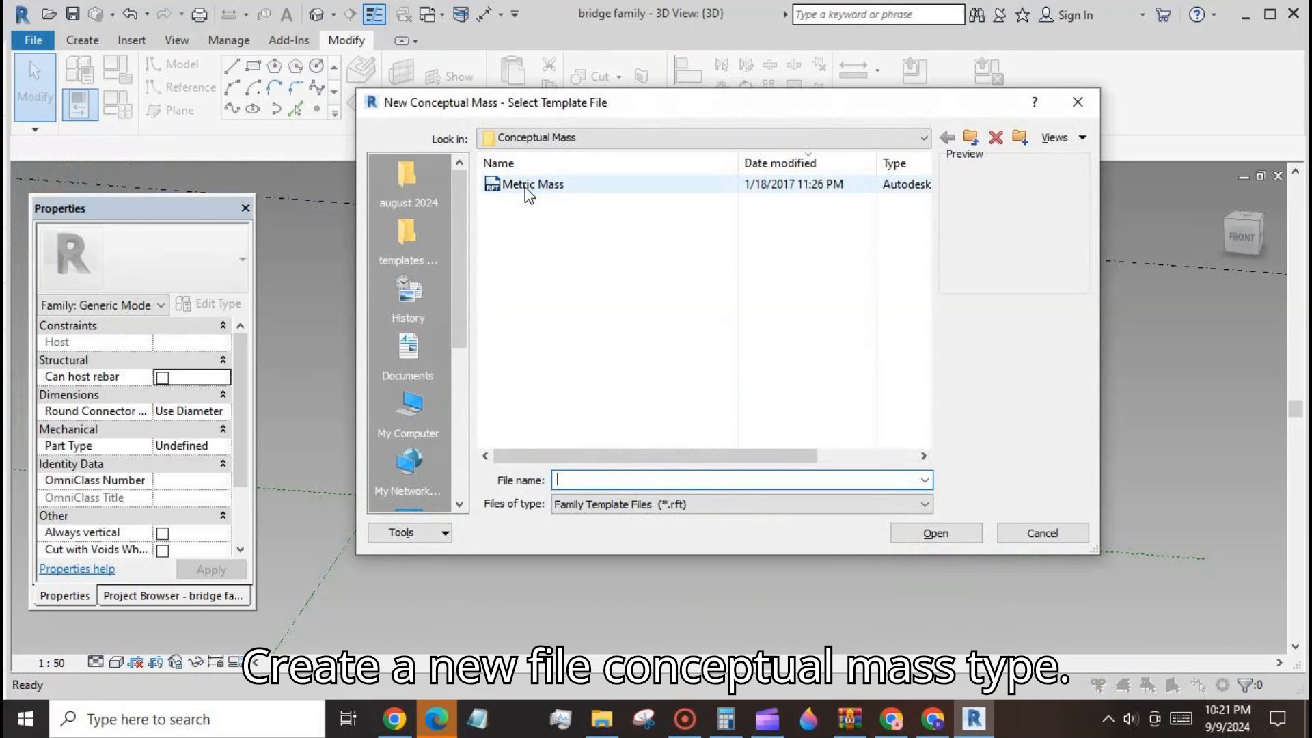
pyautogui.click(528, 185)
pyautogui.click(937, 533)
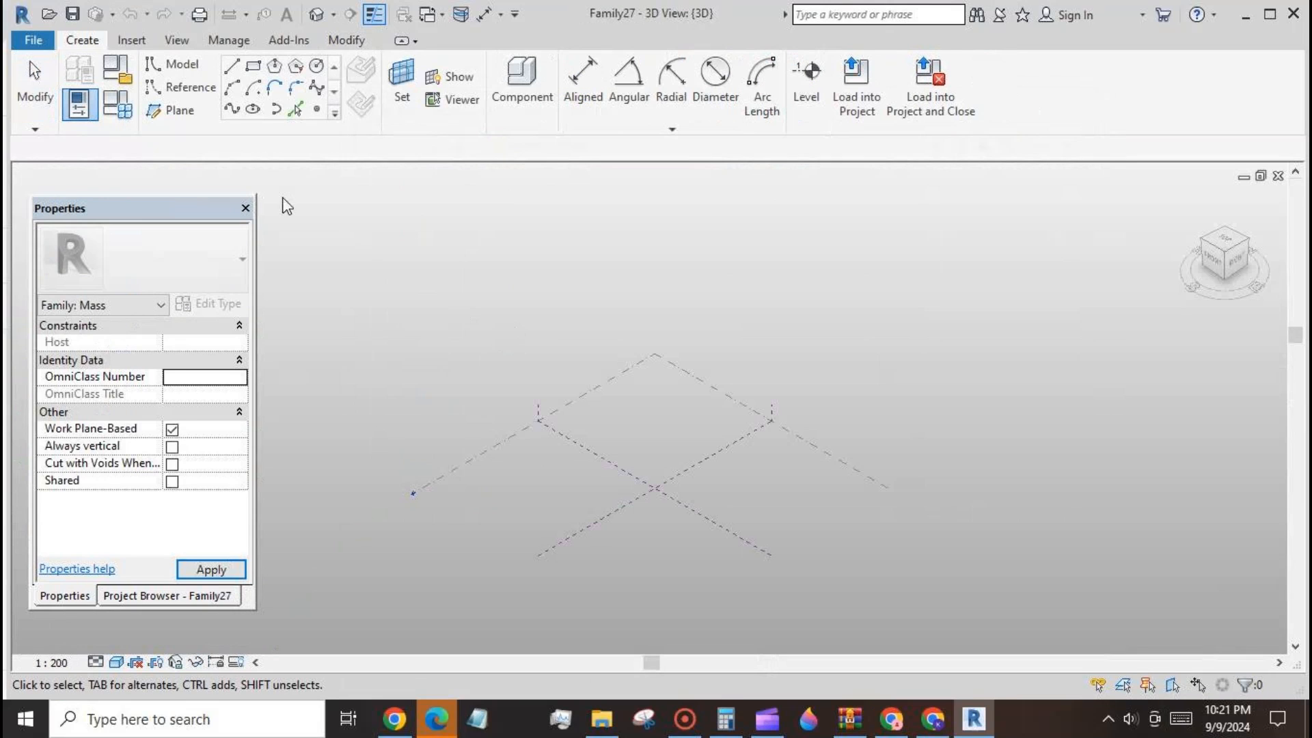
# - Save the new conceptual mass as a family file named bridge mass family
pyautogui.click(34, 39)
pyautogui.moveTo(55, 272)
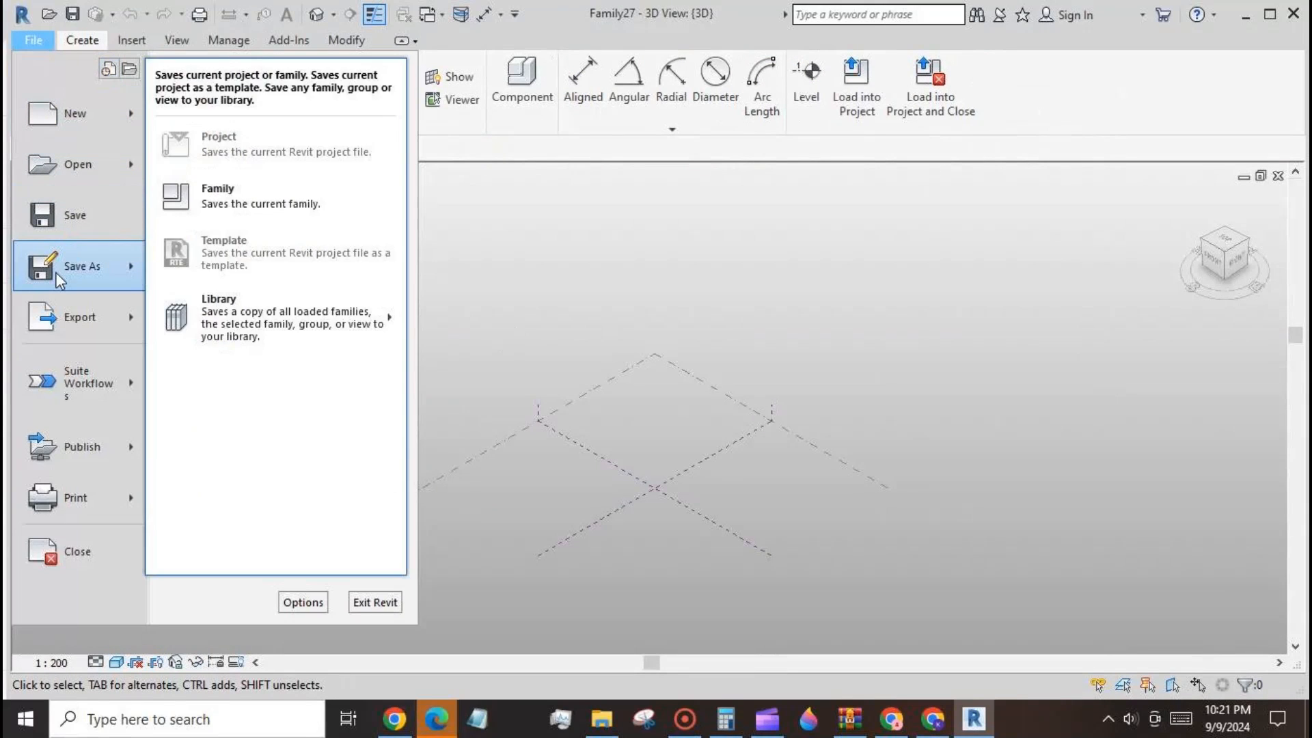
pyautogui.click(226, 196)
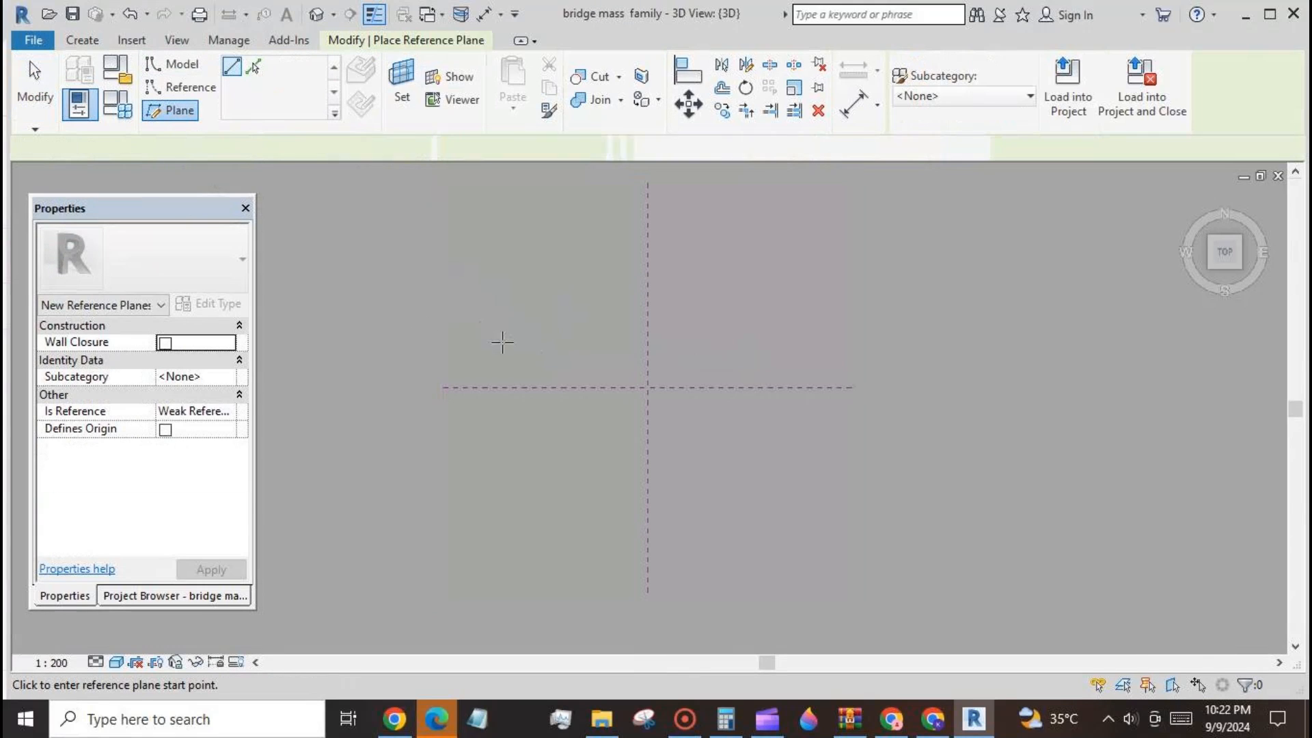
# - Draw two horizontal reference planes on Level 1, about 8070 mm above and below the horizontal centre plane
pyautogui.click(541, 353)
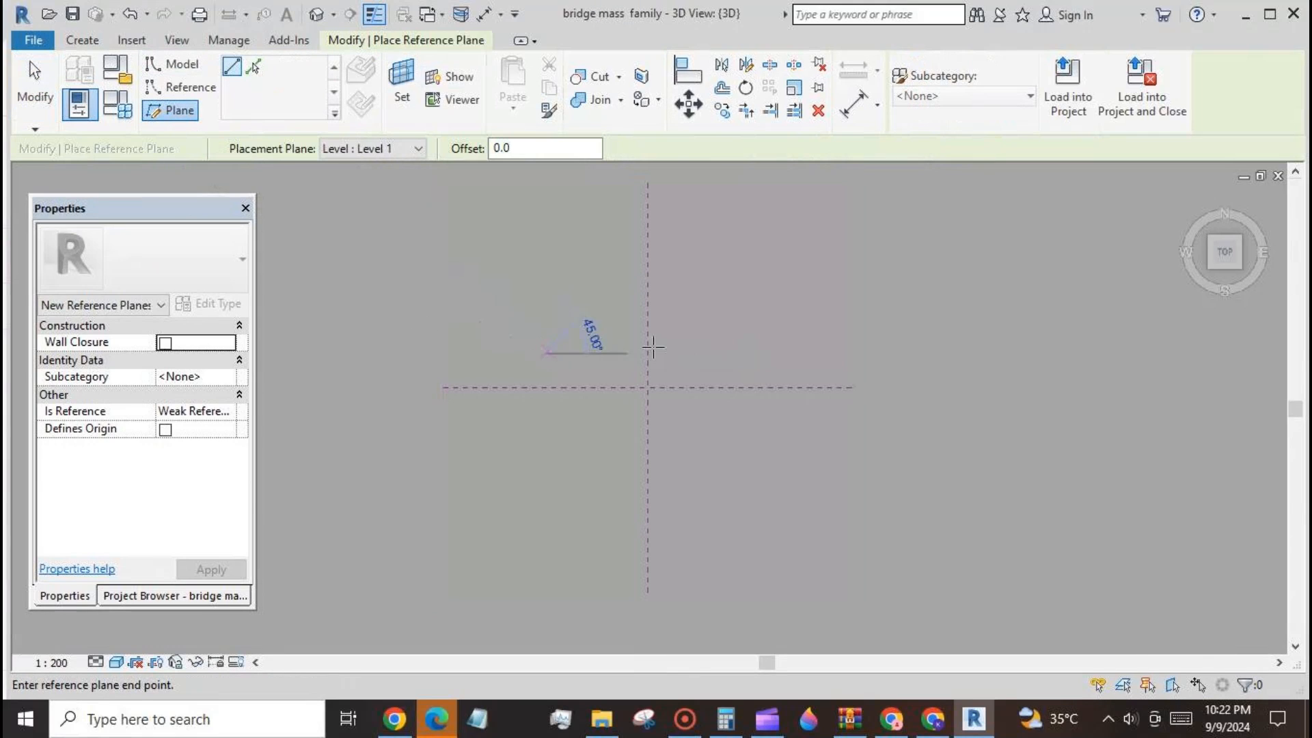
pyautogui.click(781, 353)
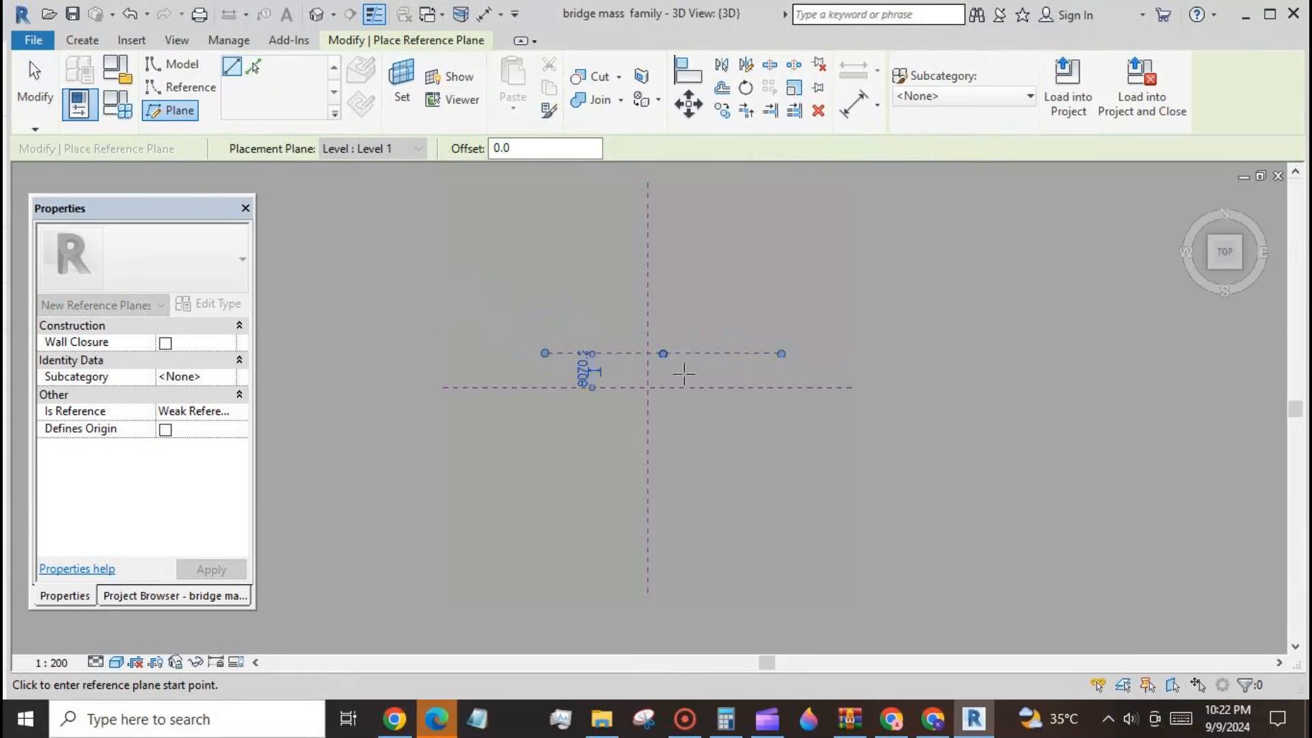
pyautogui.click(544, 420)
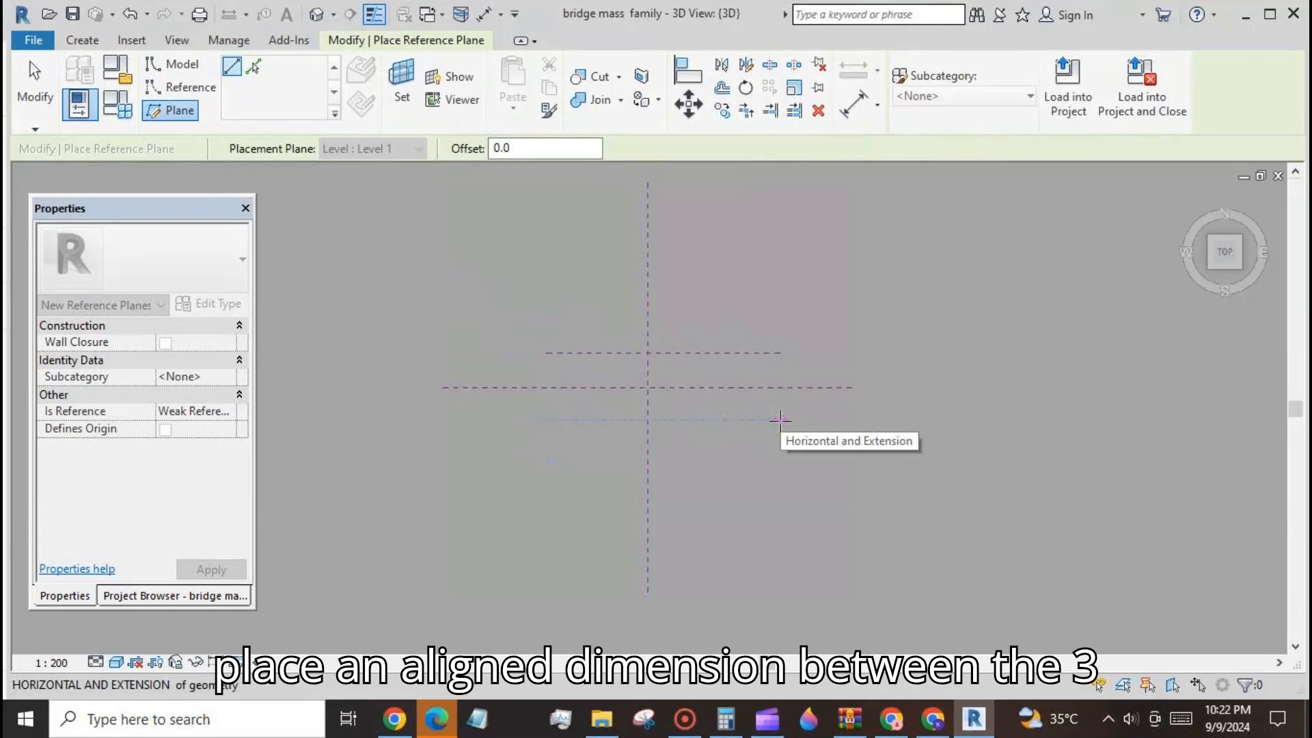
pyautogui.click(780, 420)
pyautogui.press('Escape')
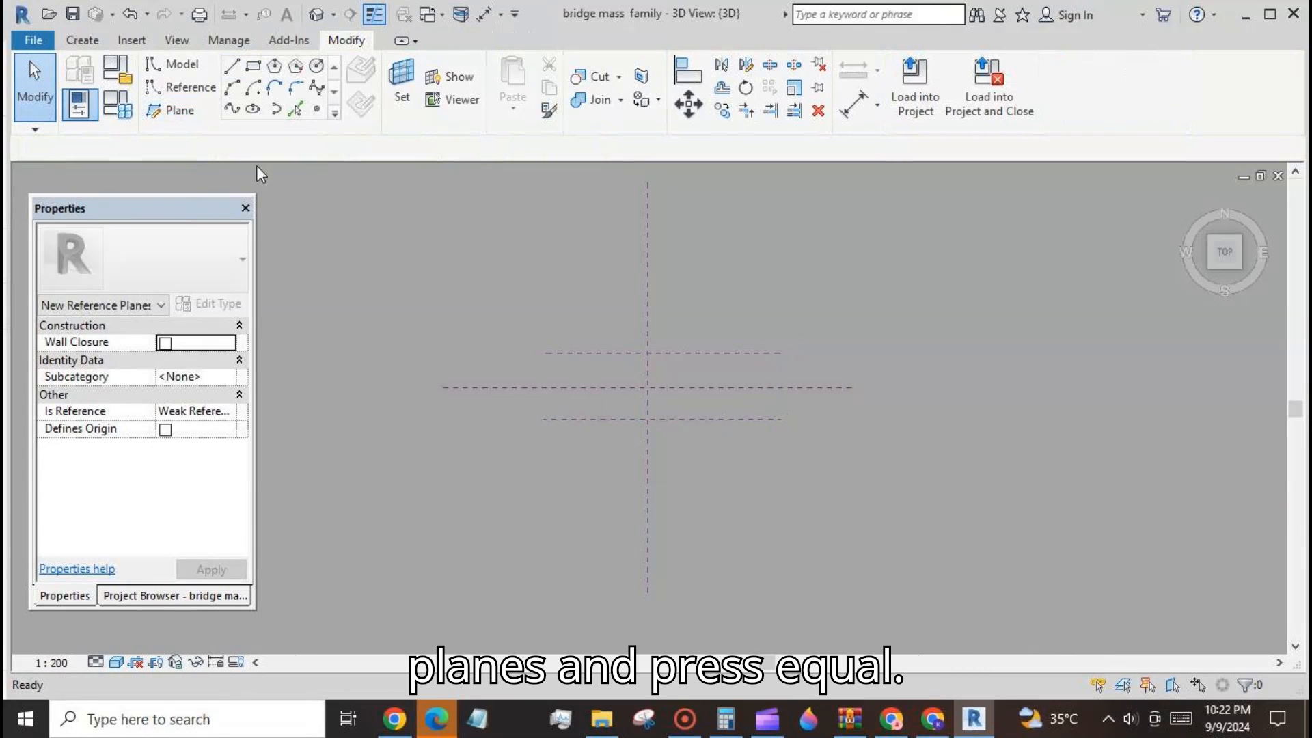
# - Place an aligned dimension across the three horizontal reference planes and make its segments equal
pyautogui.click(846, 117)
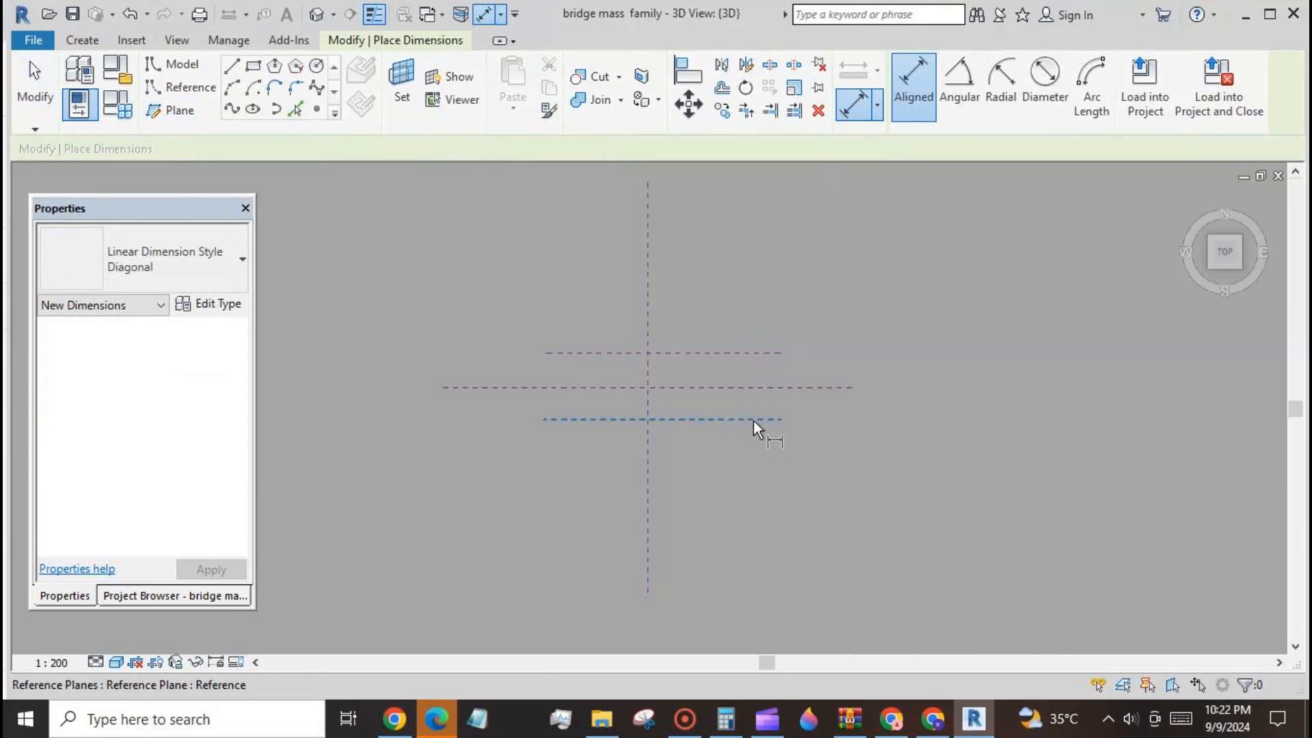
pyautogui.click(758, 387)
pyautogui.click(761, 354)
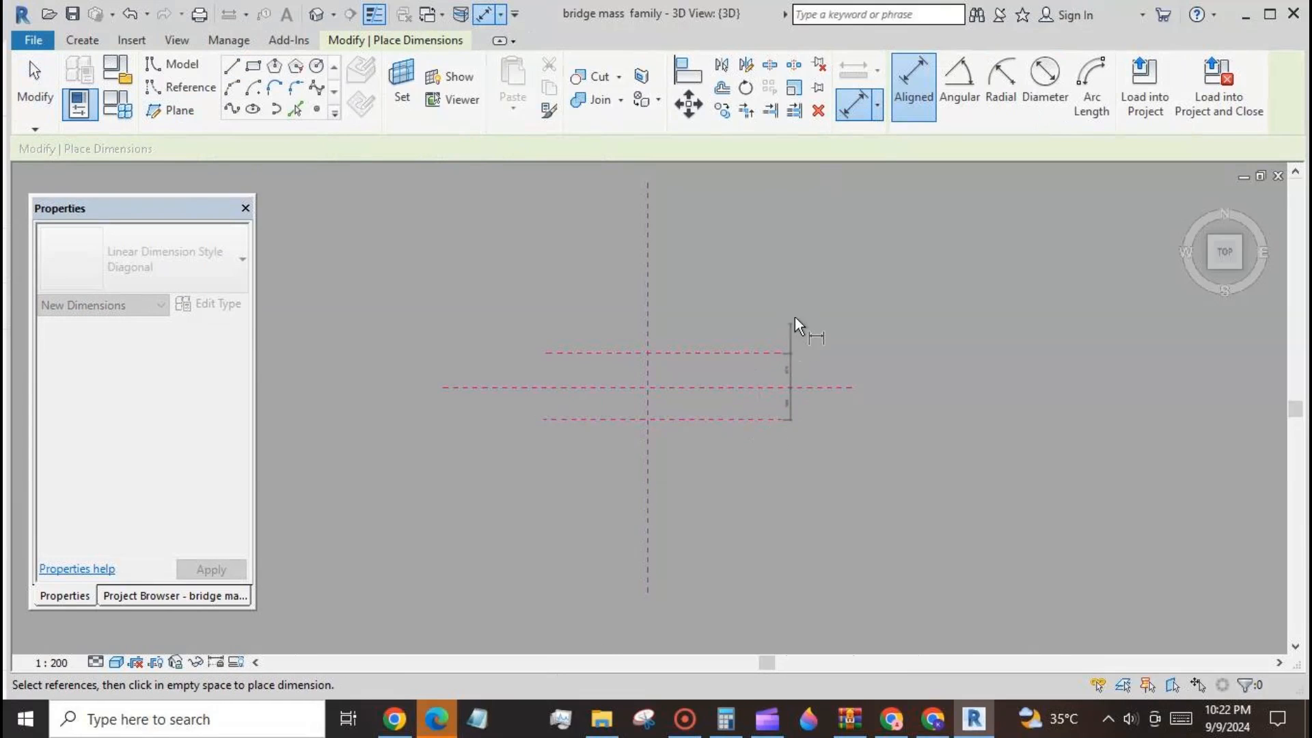
pyautogui.click(803, 315)
pyautogui.click(786, 386)
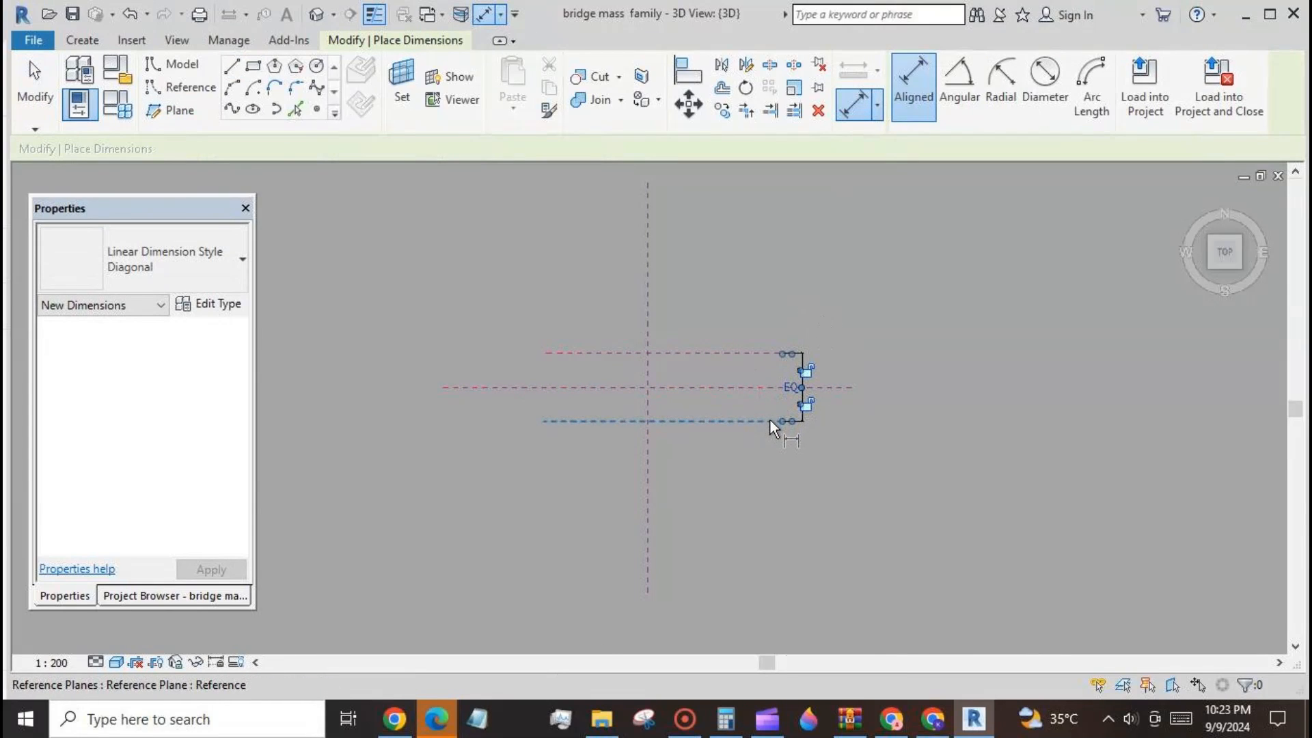
# - Dimension the overall distance between the two outer horizontal reference planes and set the view scale to 1:500
pyautogui.click(769, 421)
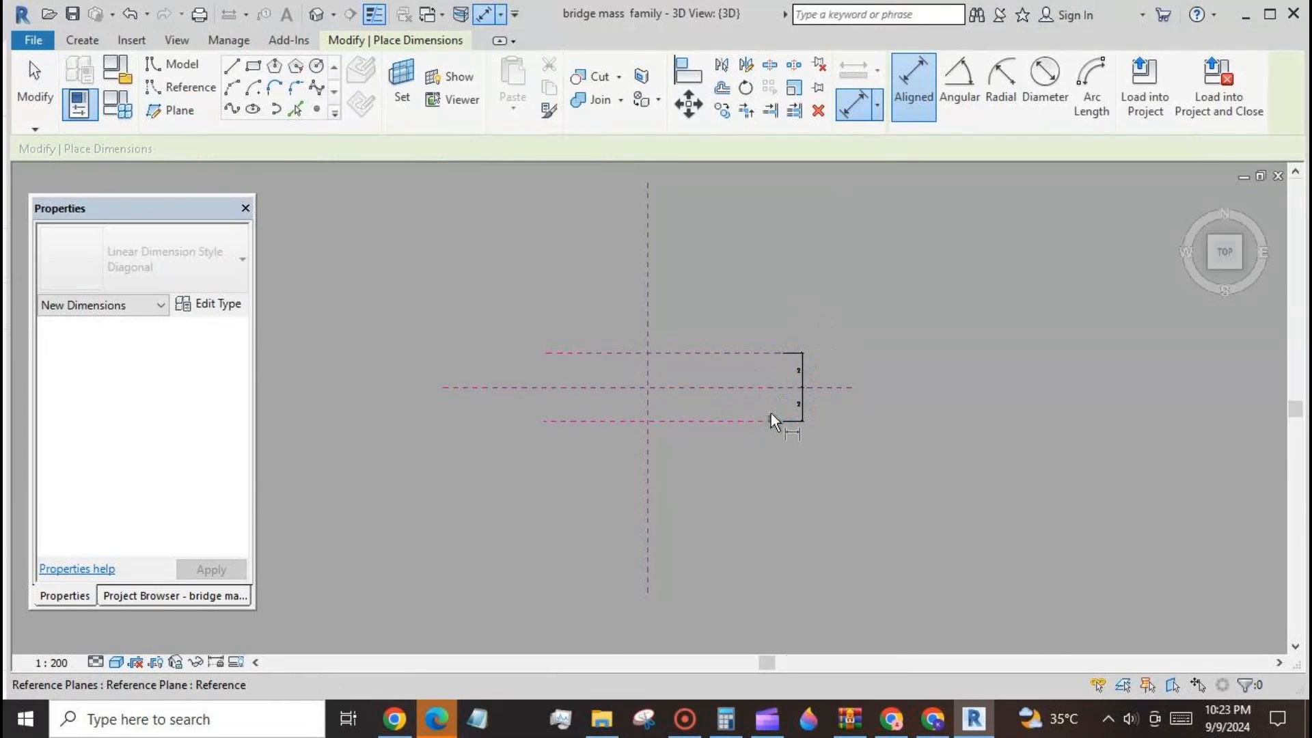
pyautogui.click(777, 354)
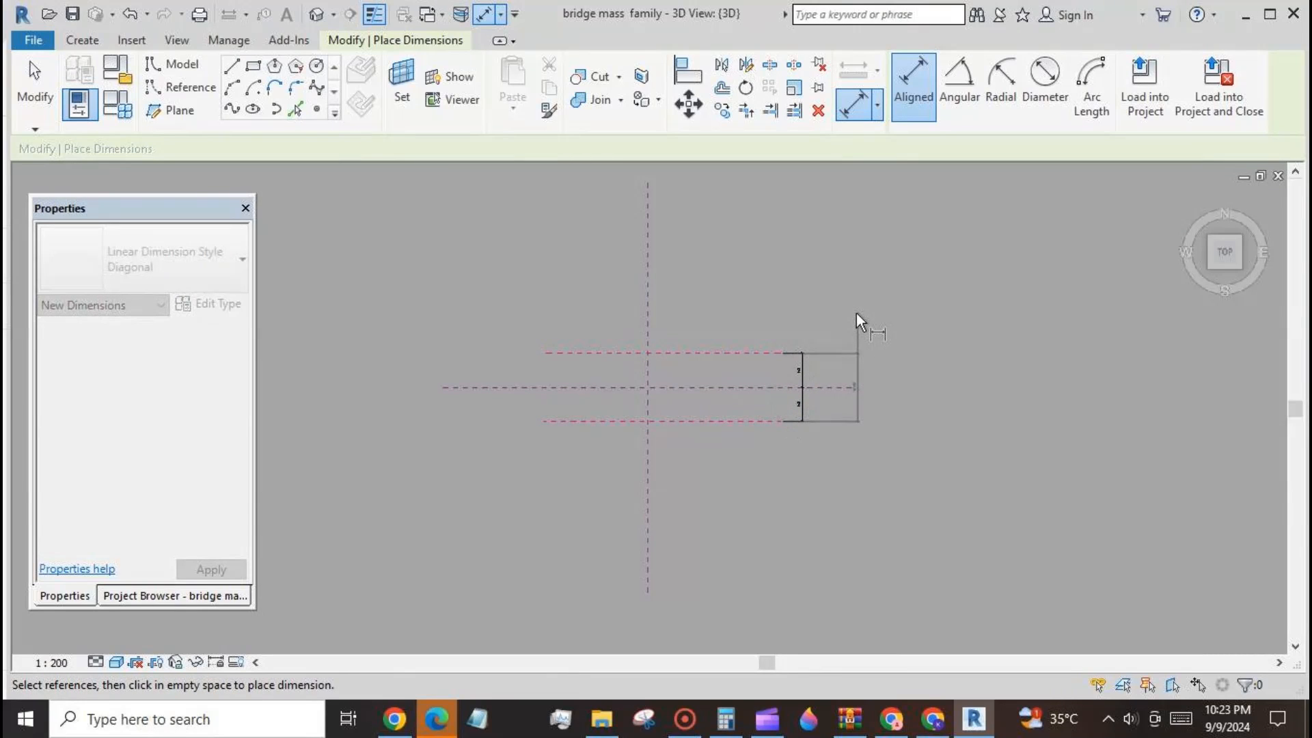
pyautogui.click(837, 317)
pyautogui.click(58, 663)
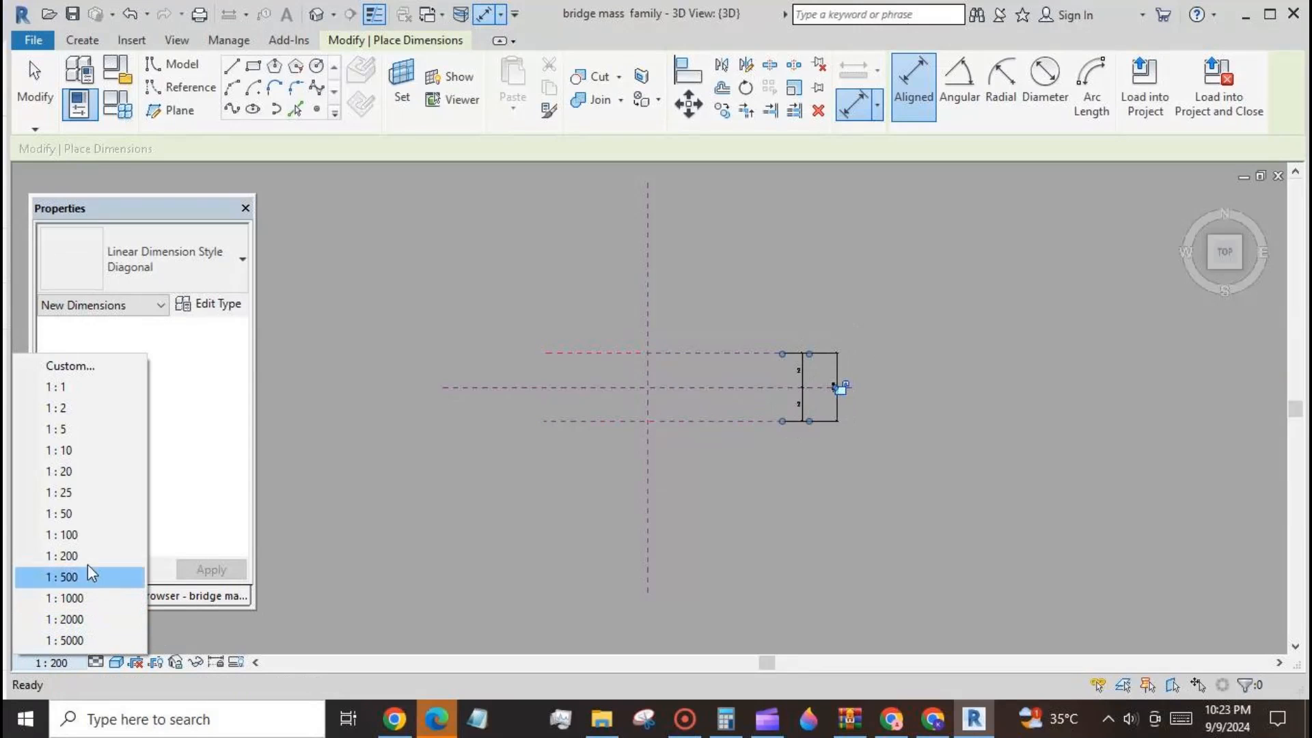
pyautogui.click(109, 578)
pyautogui.press('Escape')
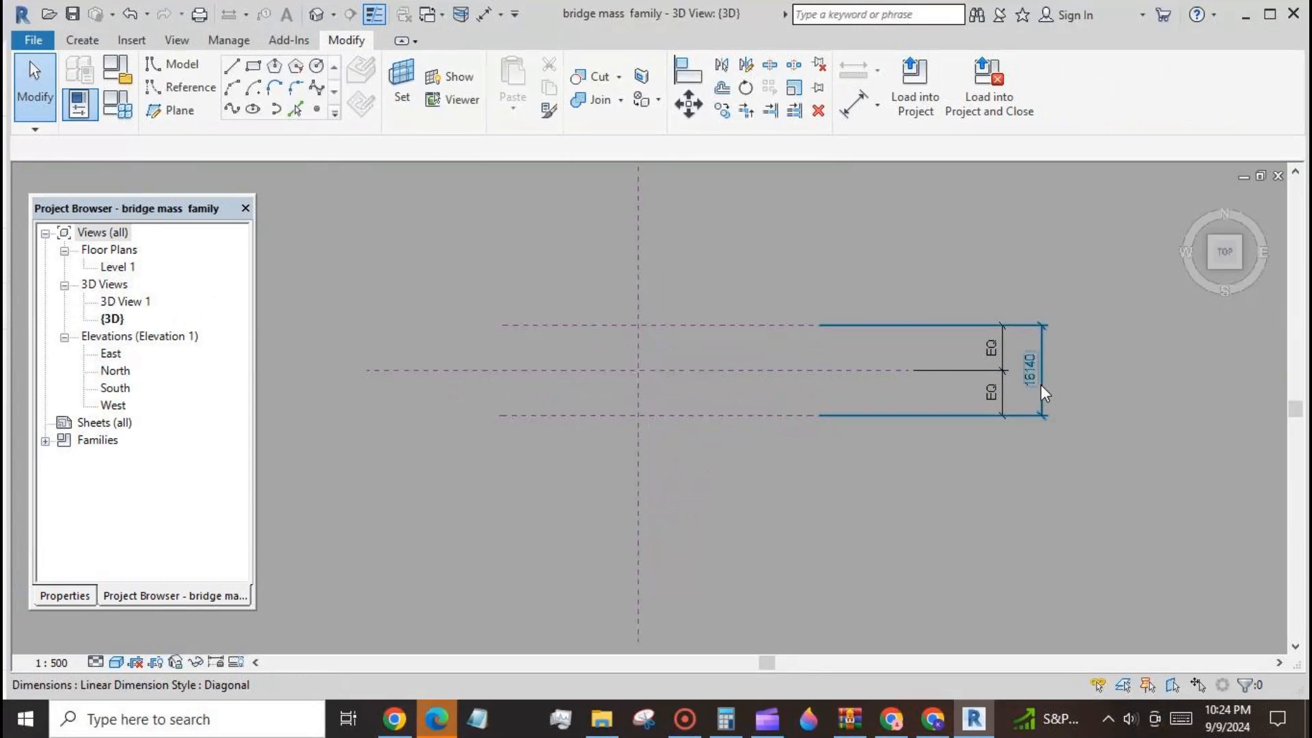
# - Label the overall dimension between the two outer horizontal reference planes with a new type parameter named wid 1
pyautogui.click(1043, 364)
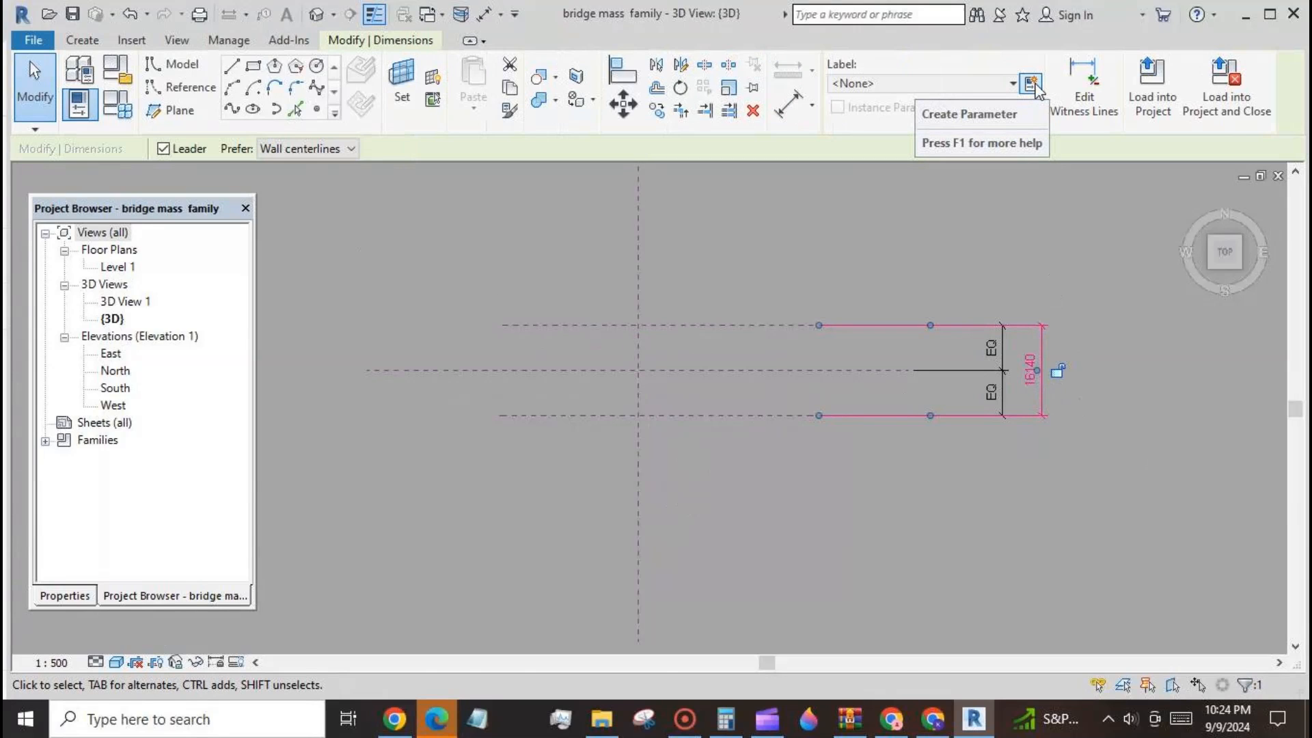
pyautogui.click(1032, 85)
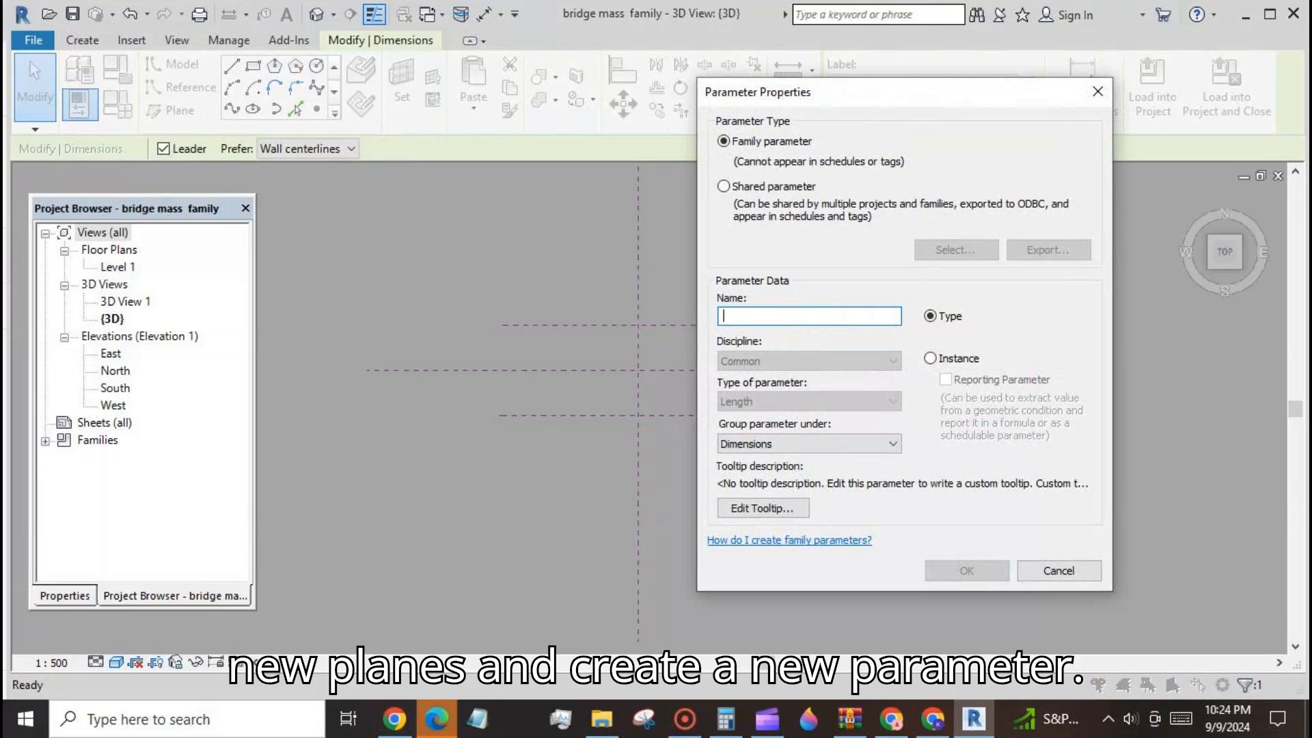
pyautogui.write('wi')
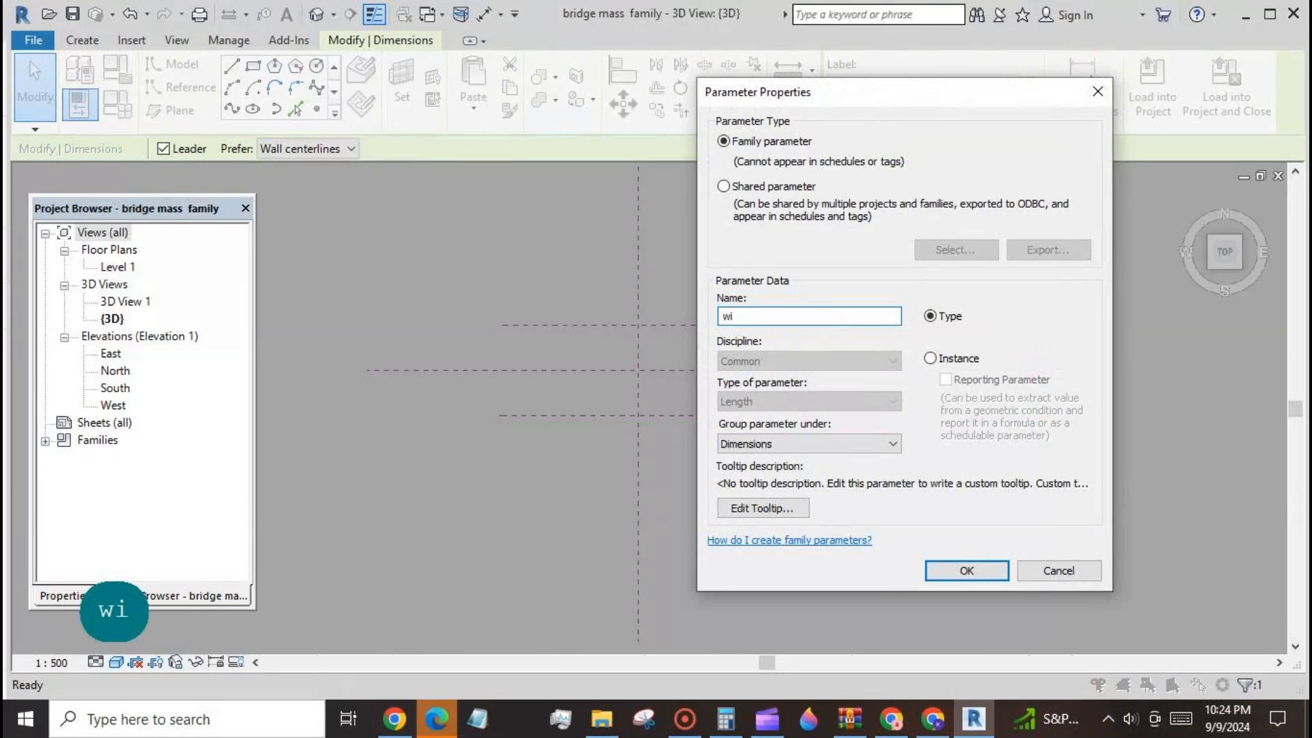
pyautogui.write('d')
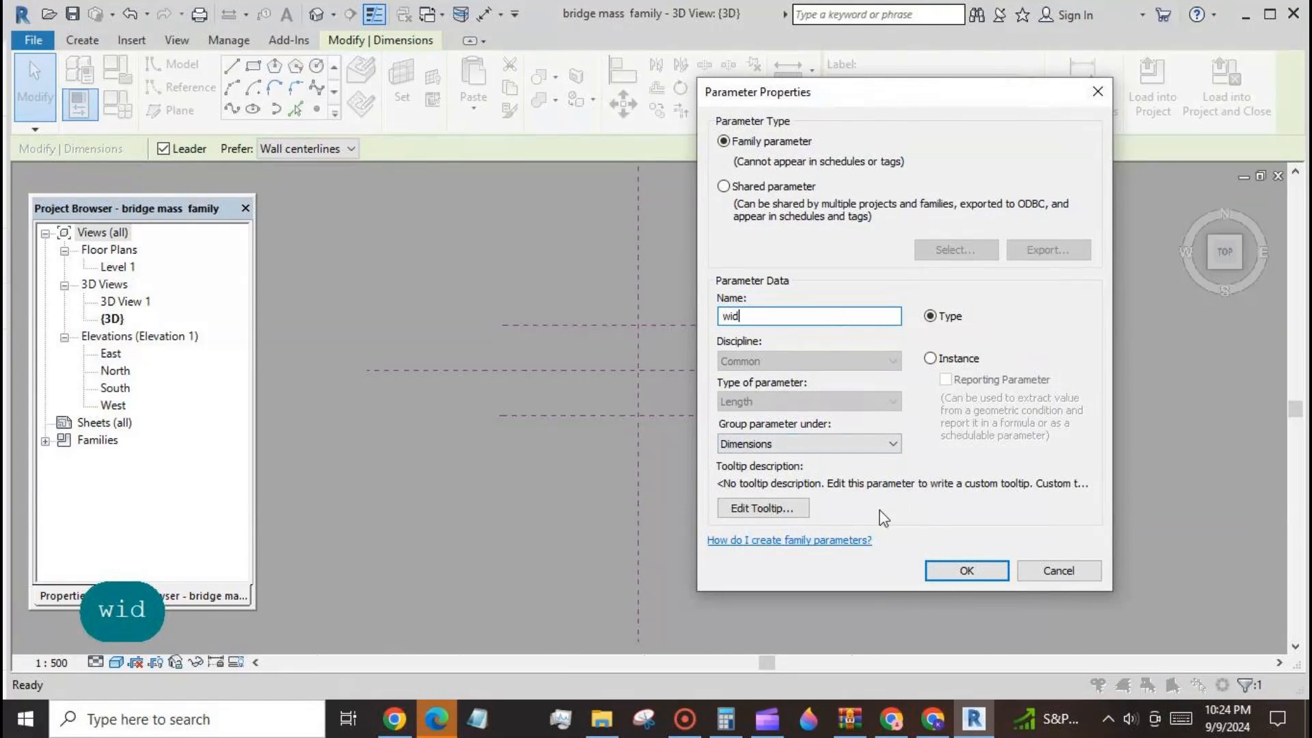
pyautogui.write(' 1')
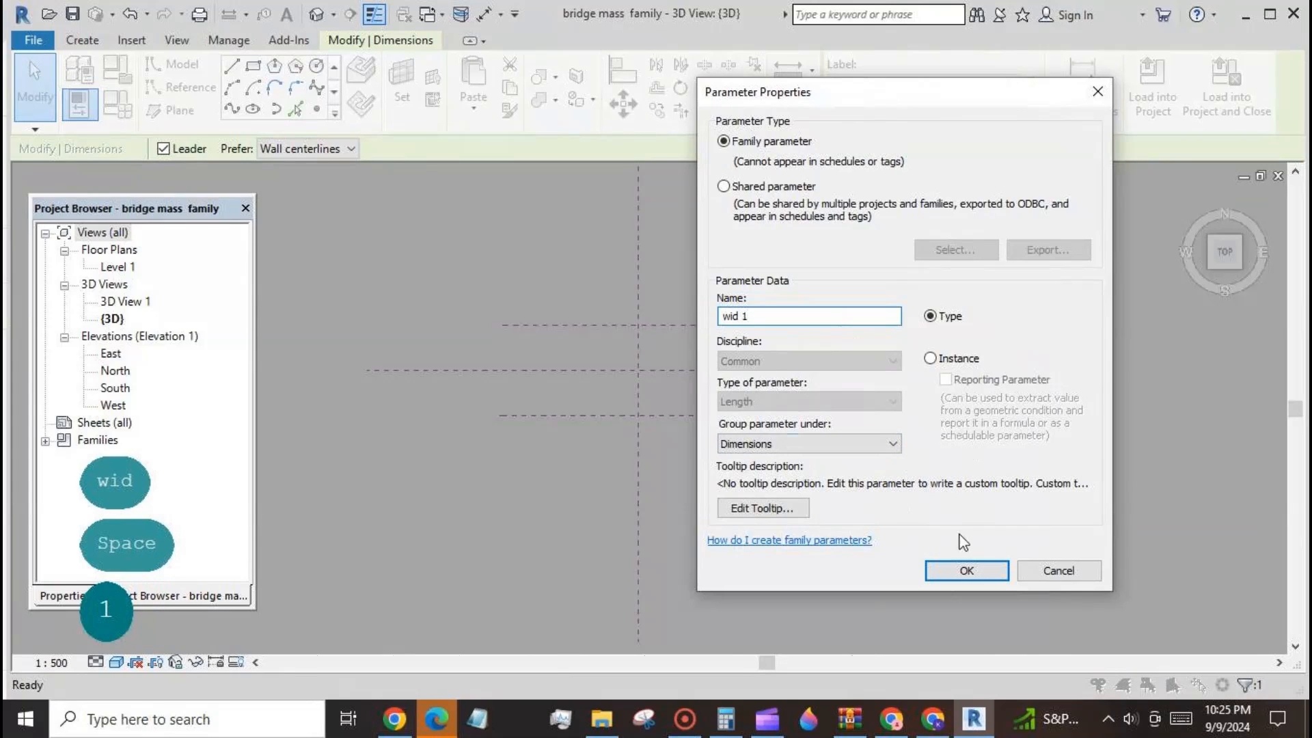
pyautogui.click(966, 570)
pyautogui.click(864, 531)
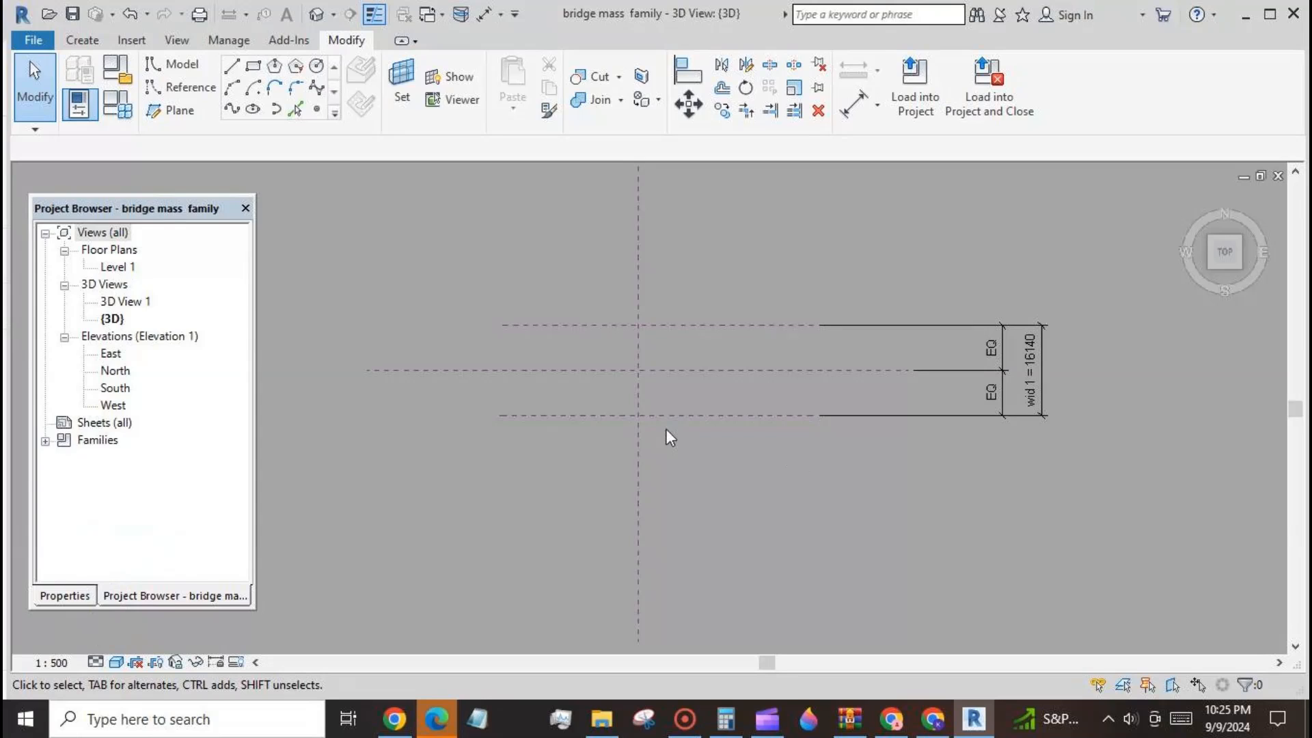
# - Set the wid 1 parameter to 8000 in the family types and apply it
pyautogui.click(117, 104)
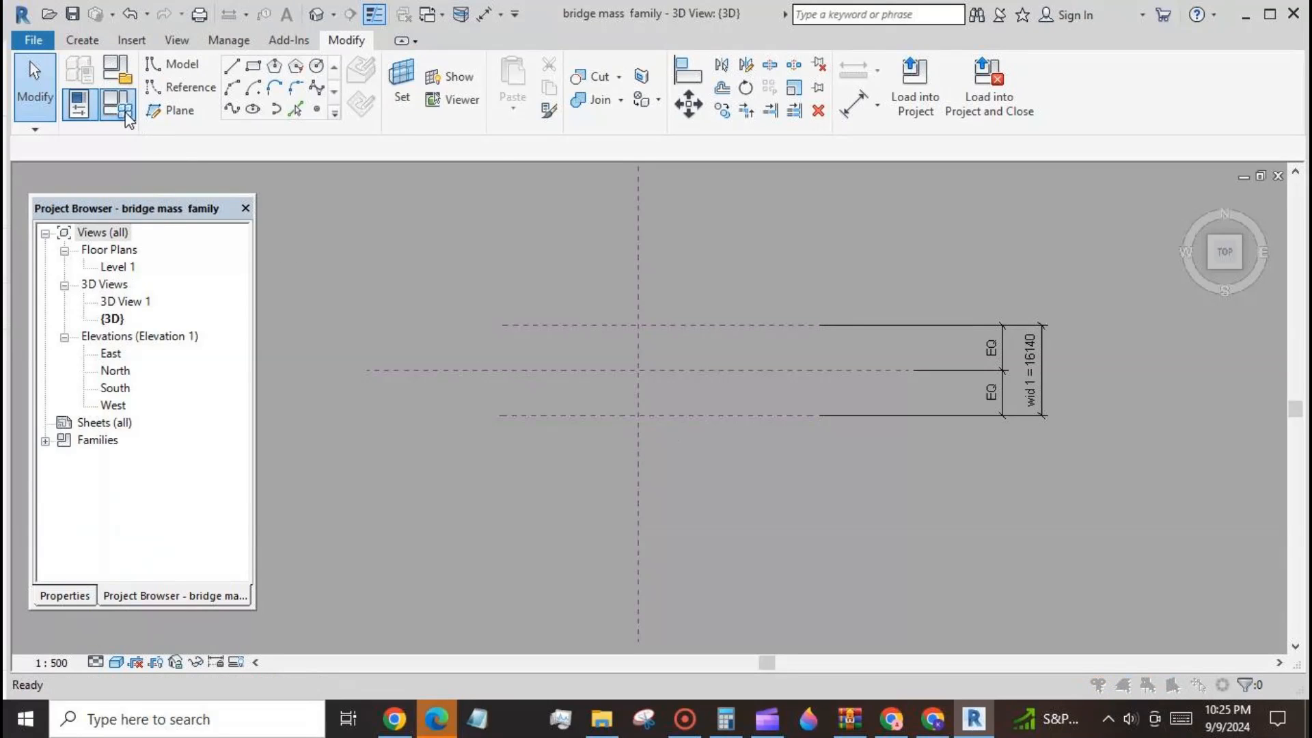
pyautogui.click(229, 267)
pyautogui.write('8000')
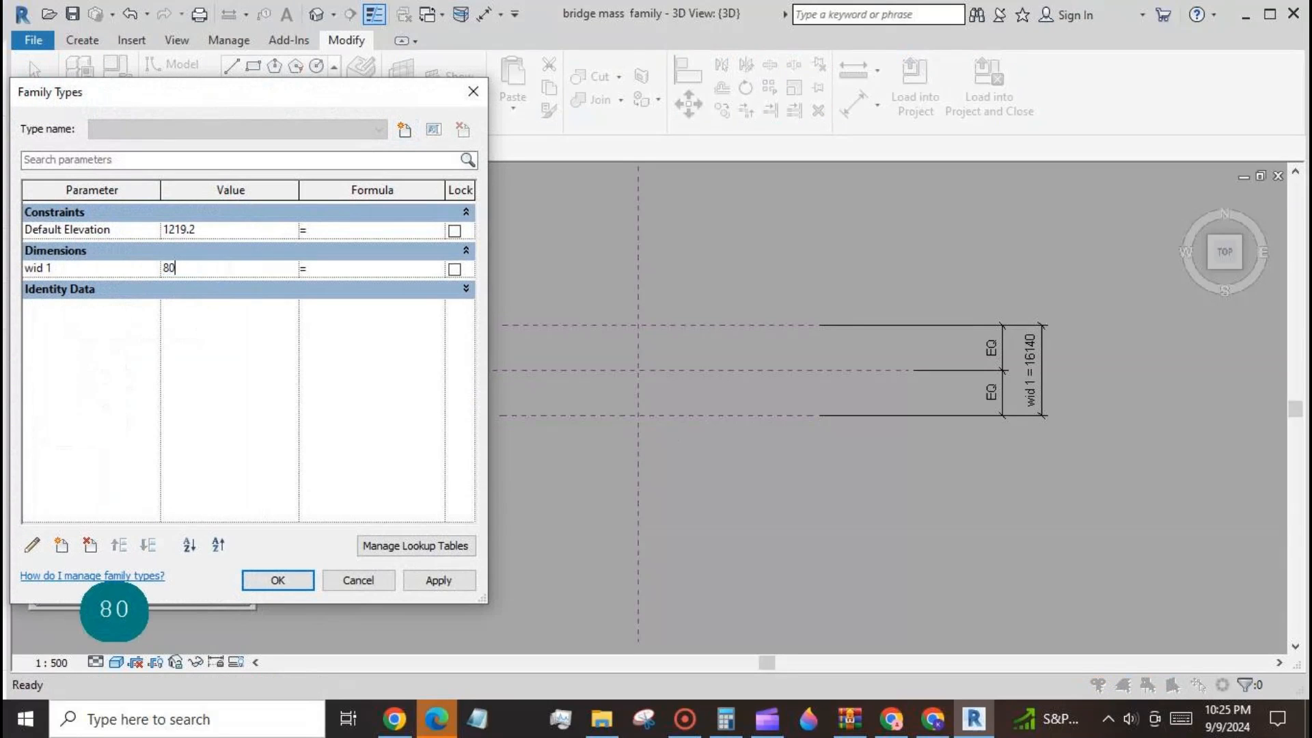
pyautogui.click(432, 580)
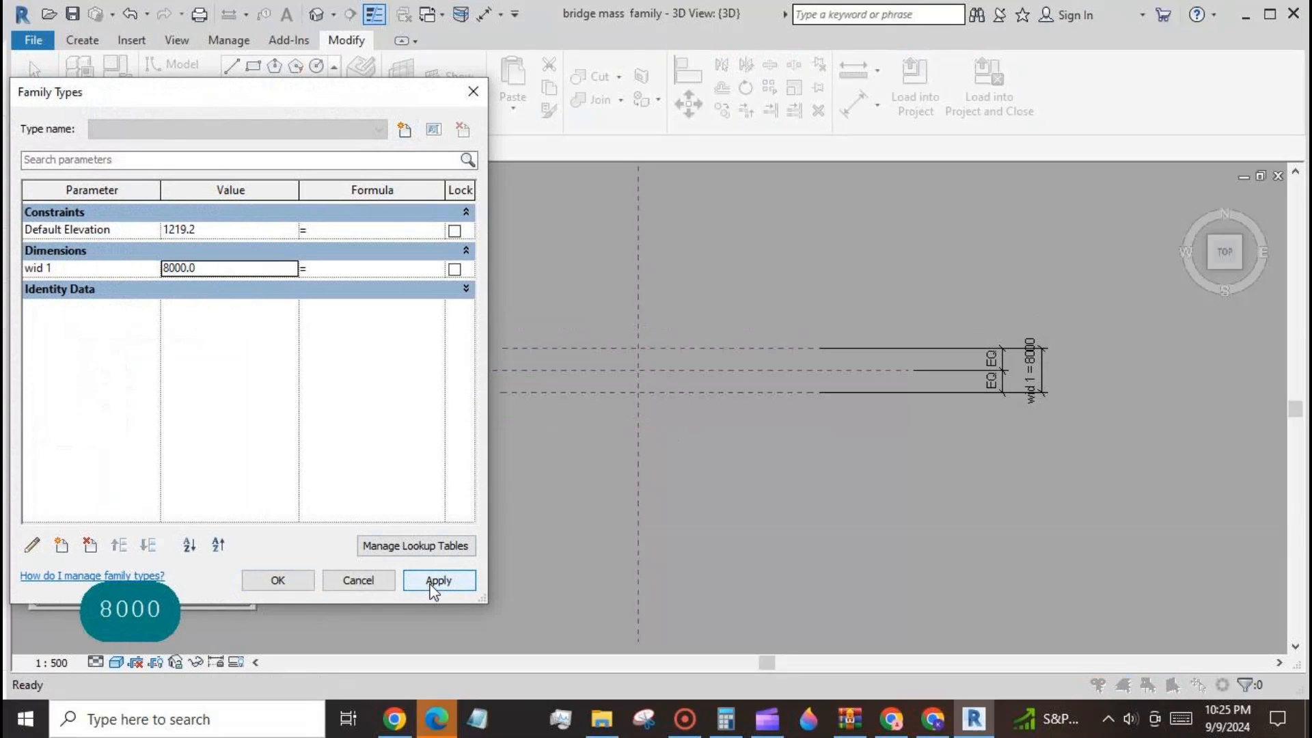
pyautogui.click(295, 582)
# - Draw two vertical reference planes on Level 1, about 4435 mm left and 3200 mm right of the vertical centre plane
pyautogui.scroll(2, 596, 380)
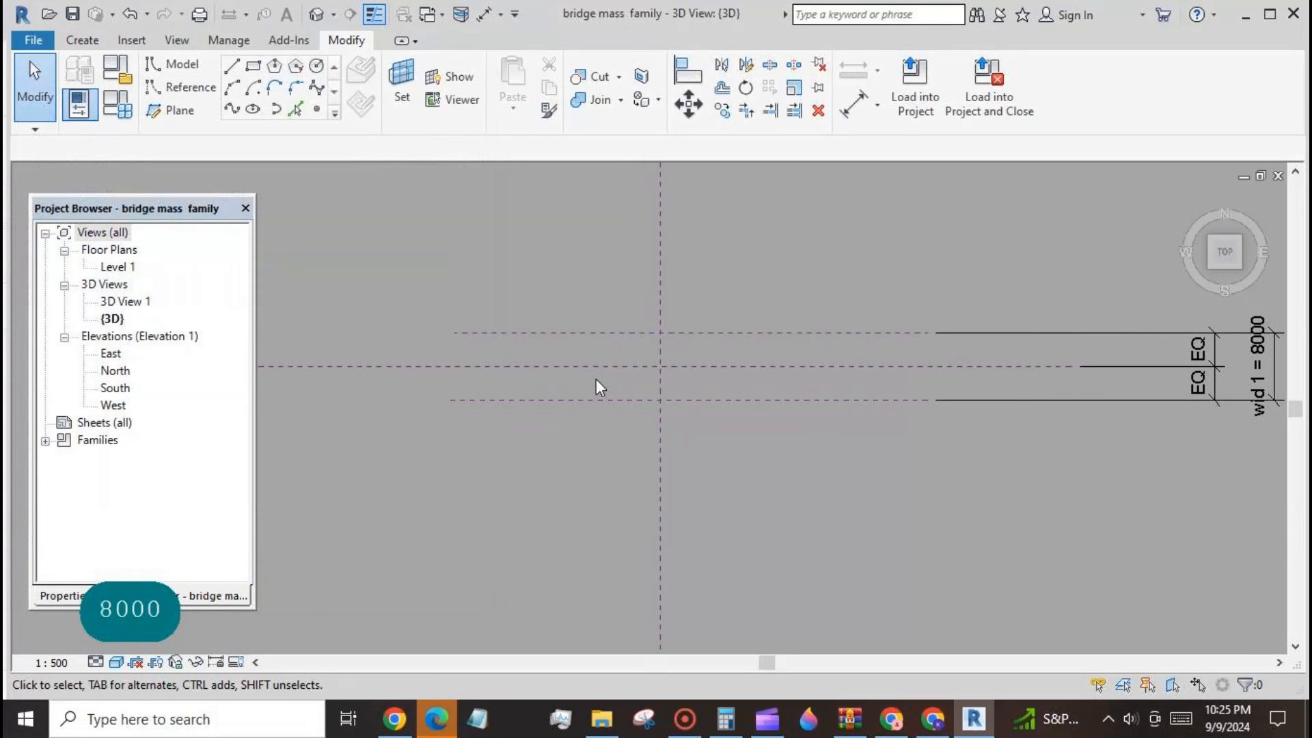
pyautogui.click(195, 110)
pyautogui.click(623, 292)
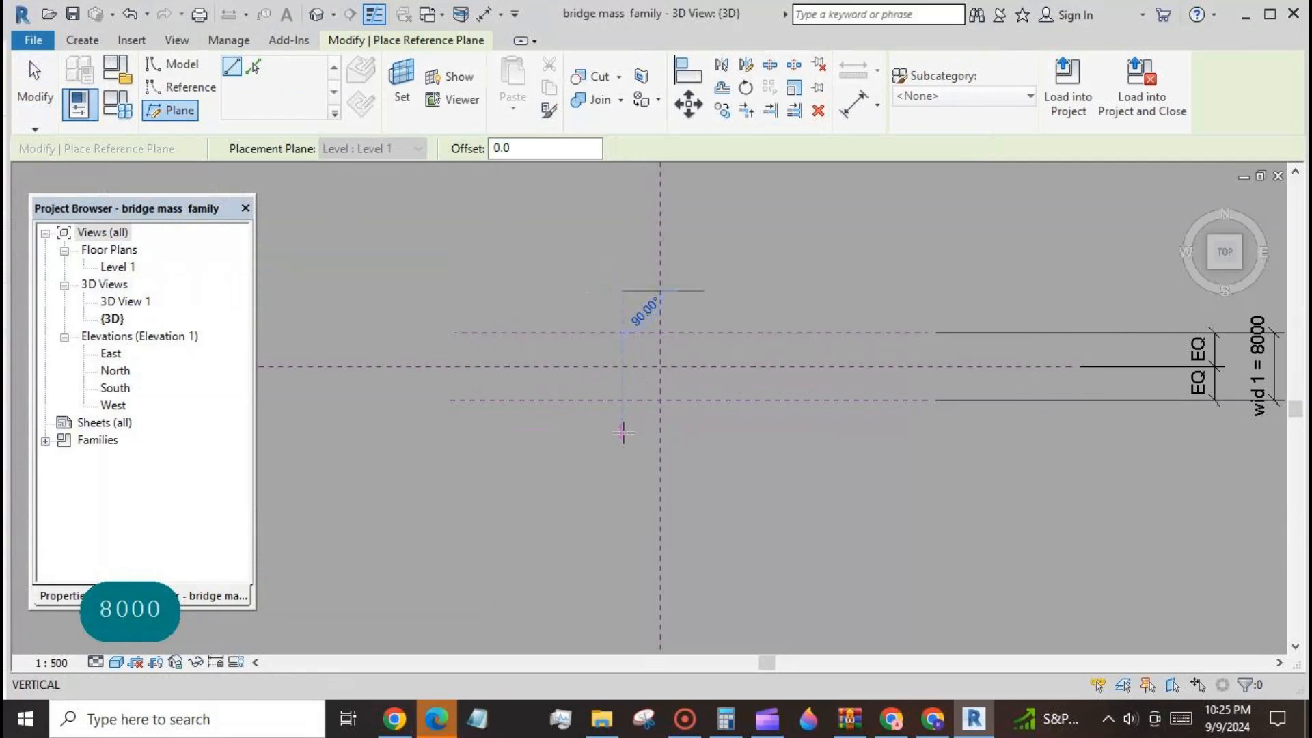
pyautogui.click(623, 436)
pyautogui.click(688, 291)
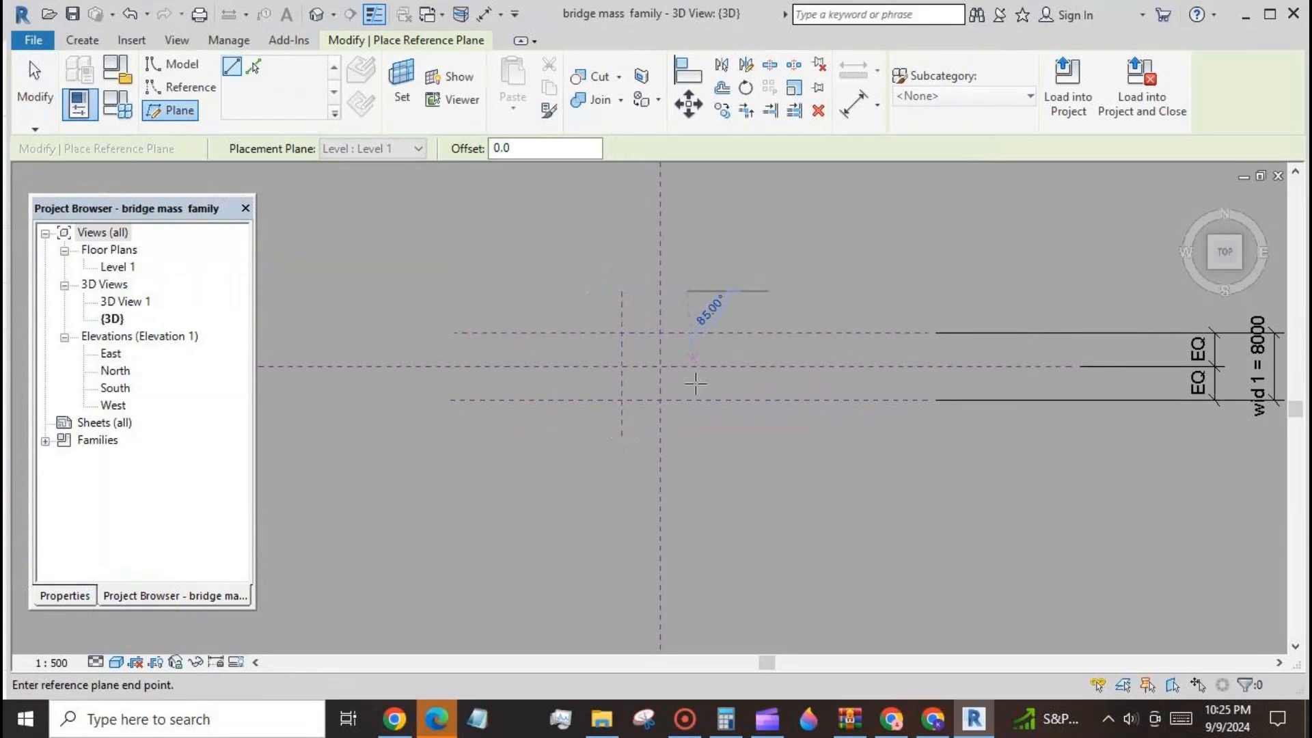
pyautogui.click(688, 440)
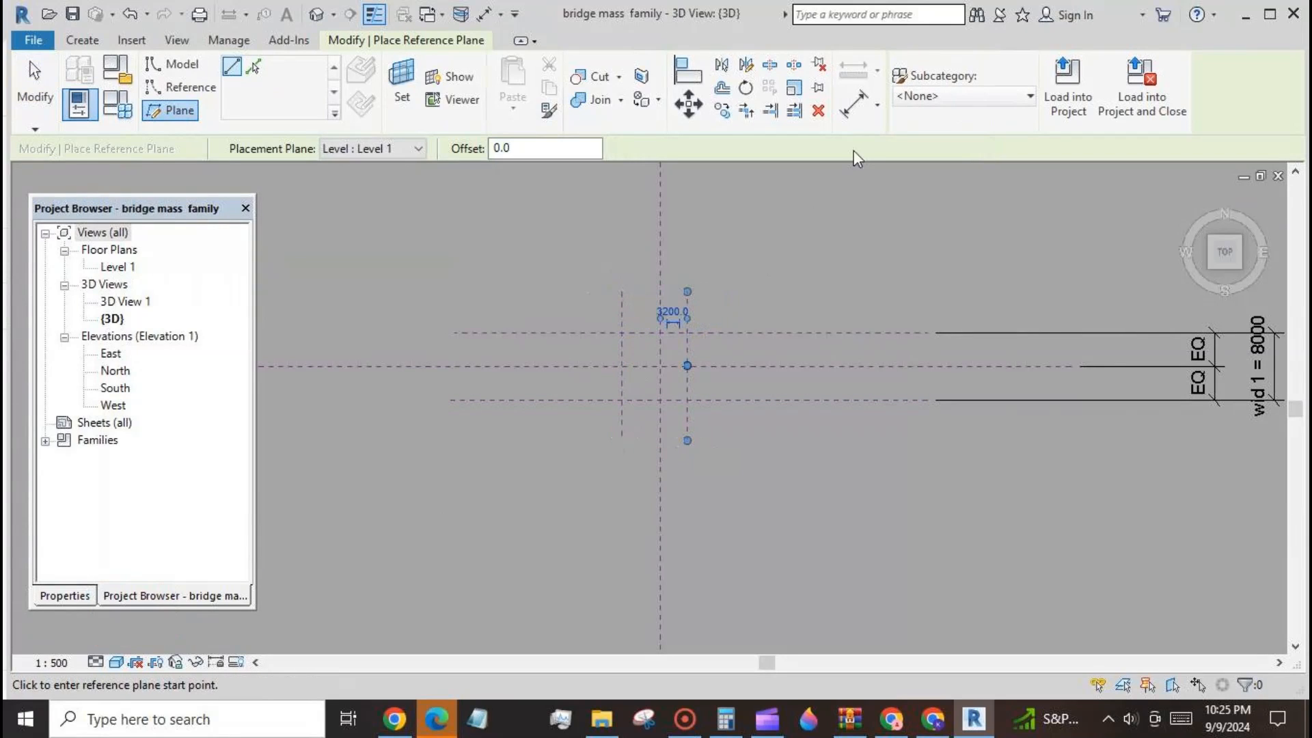
# - Place an aligned dimension across the three vertical reference planes, above the horizontal planes, and make its segments equal
pyautogui.click(853, 113)
pyautogui.click(622, 304)
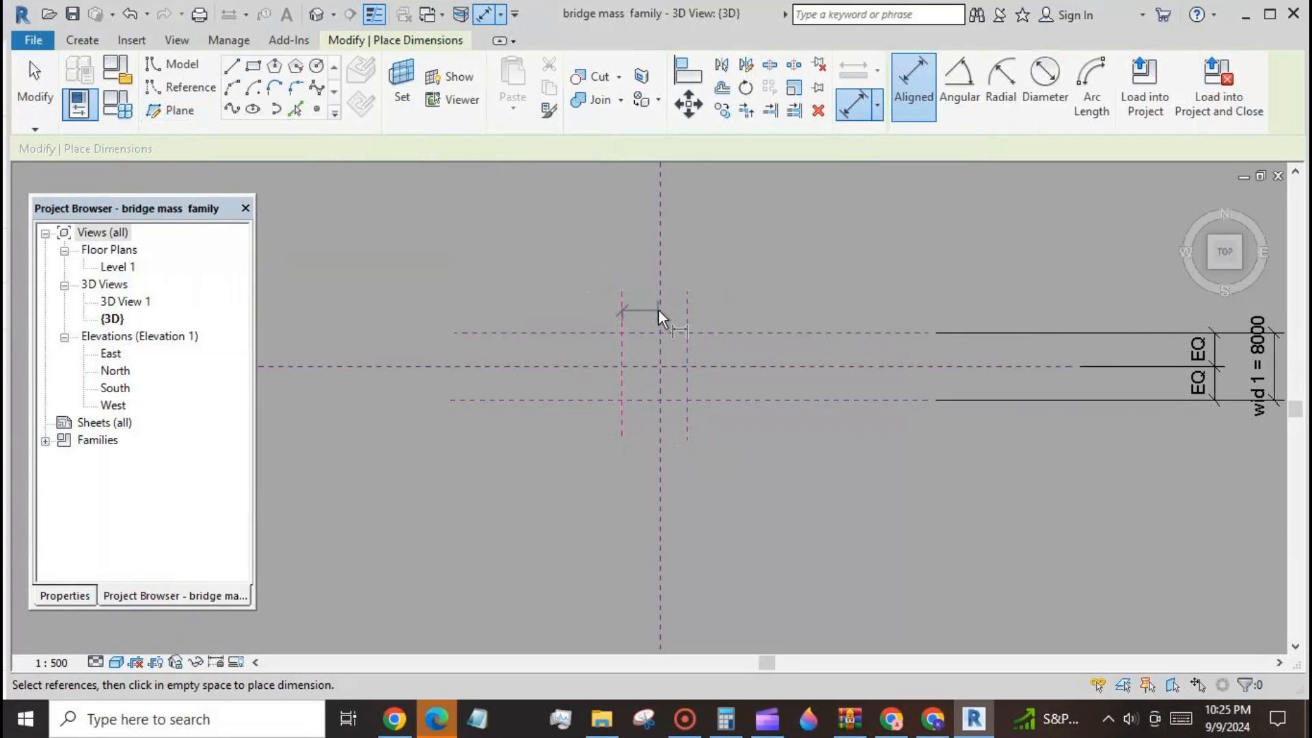
pyautogui.click(660, 310)
pyautogui.click(687, 314)
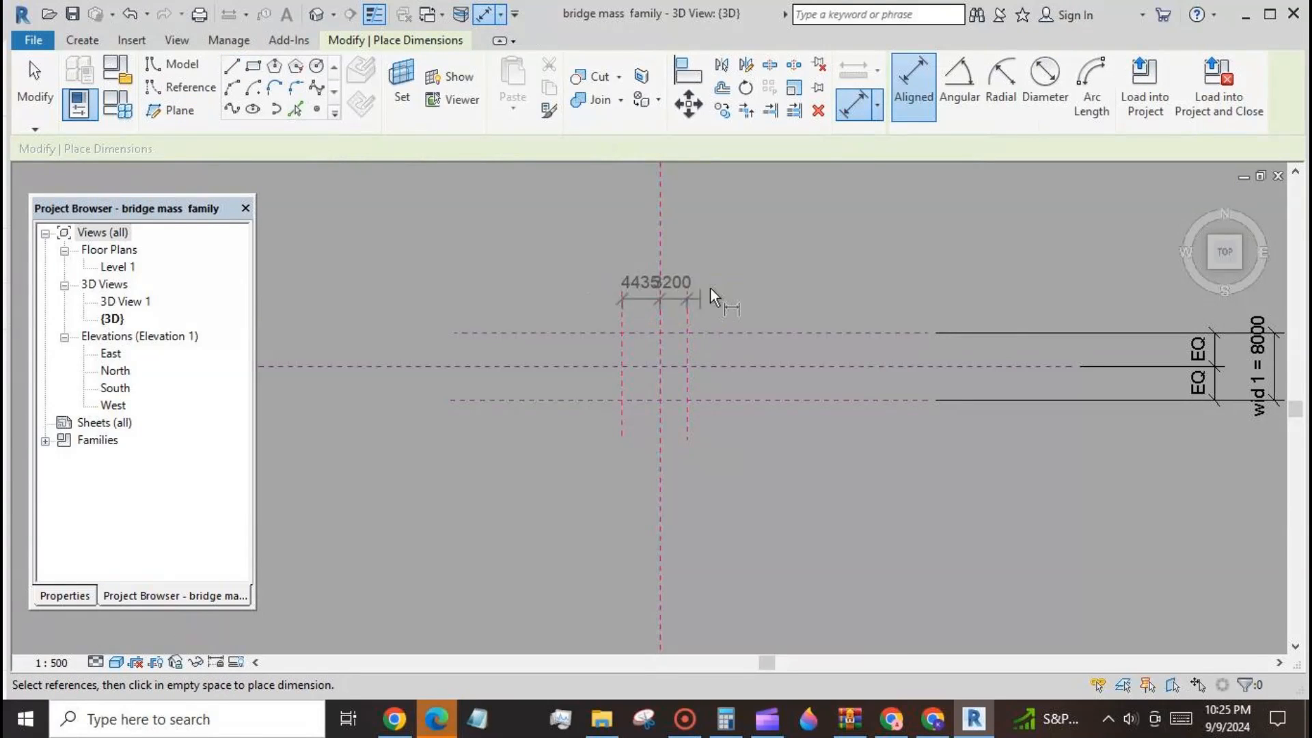
pyautogui.click(745, 237)
pyautogui.click(654, 186)
# - Dimension the overall distance between the two vertical reference planes flanking the centre plane, above the equalised dimension
pyautogui.click(633, 310)
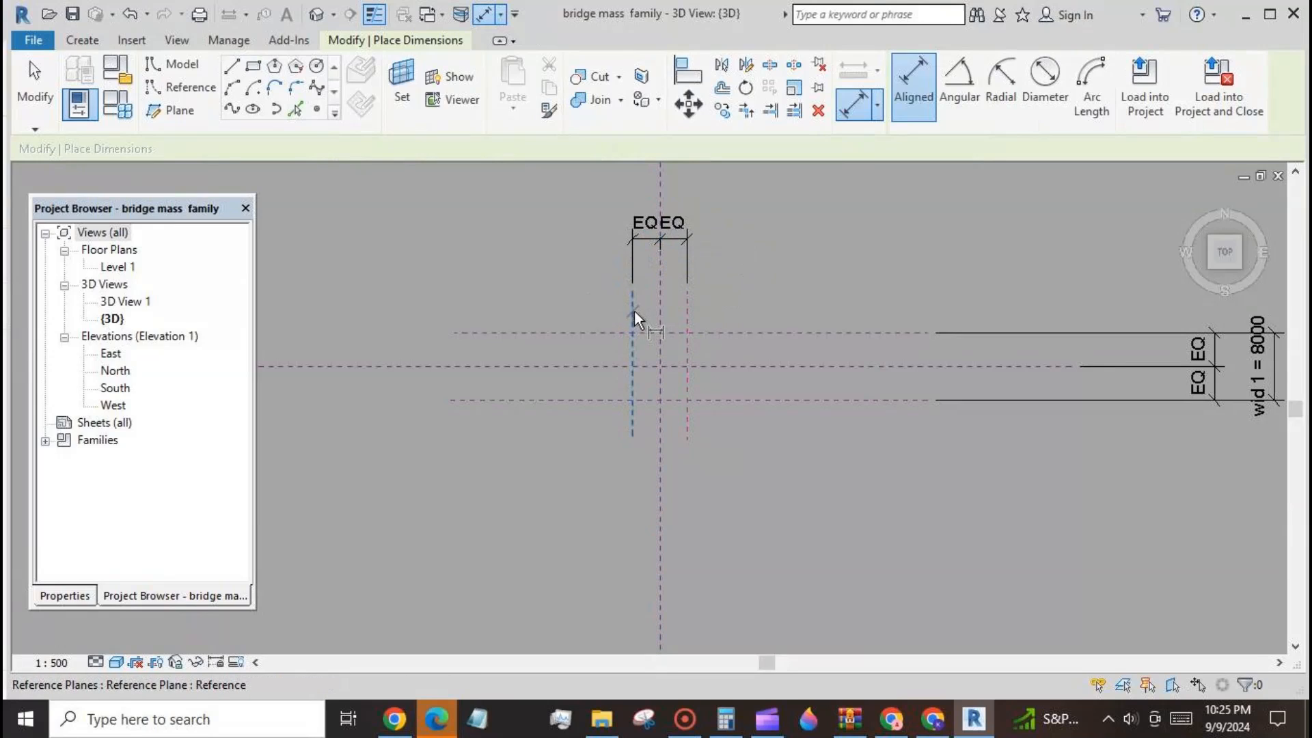
pyautogui.click(687, 310)
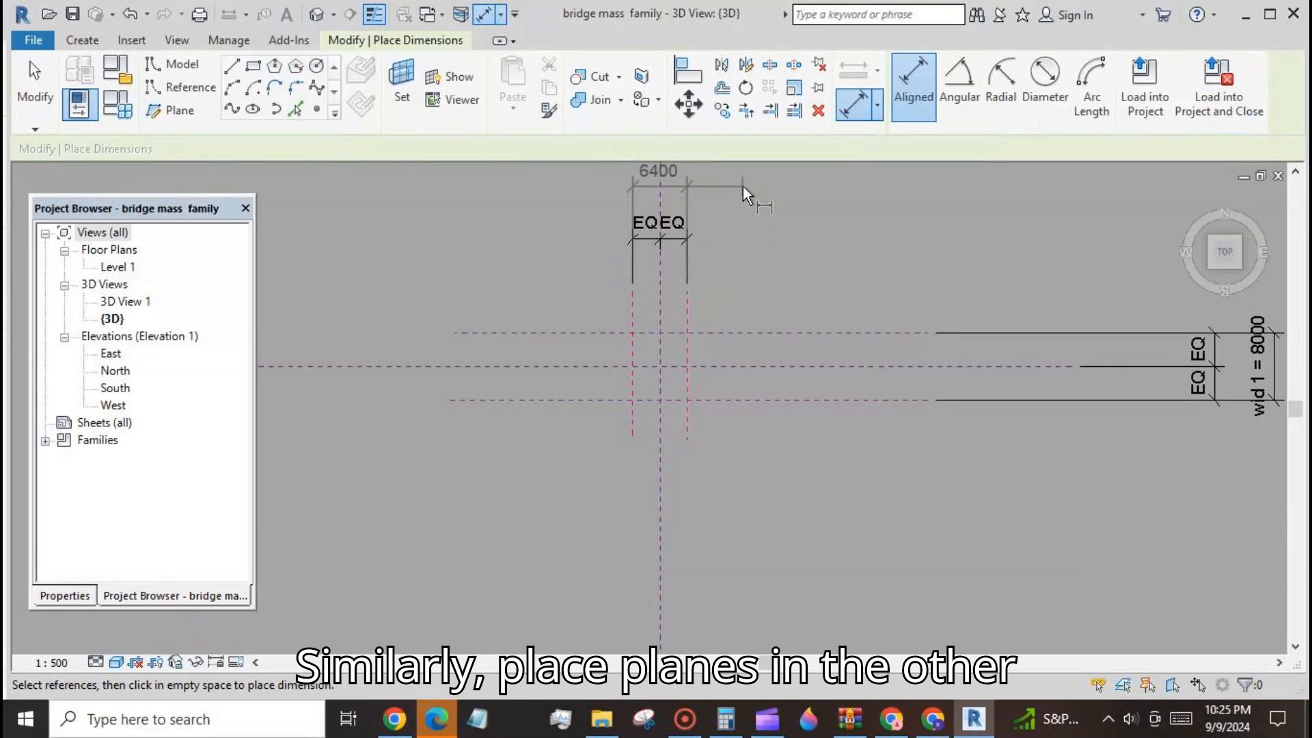
pyautogui.scroll(-2, 774, 433)
pyautogui.click(744, 235)
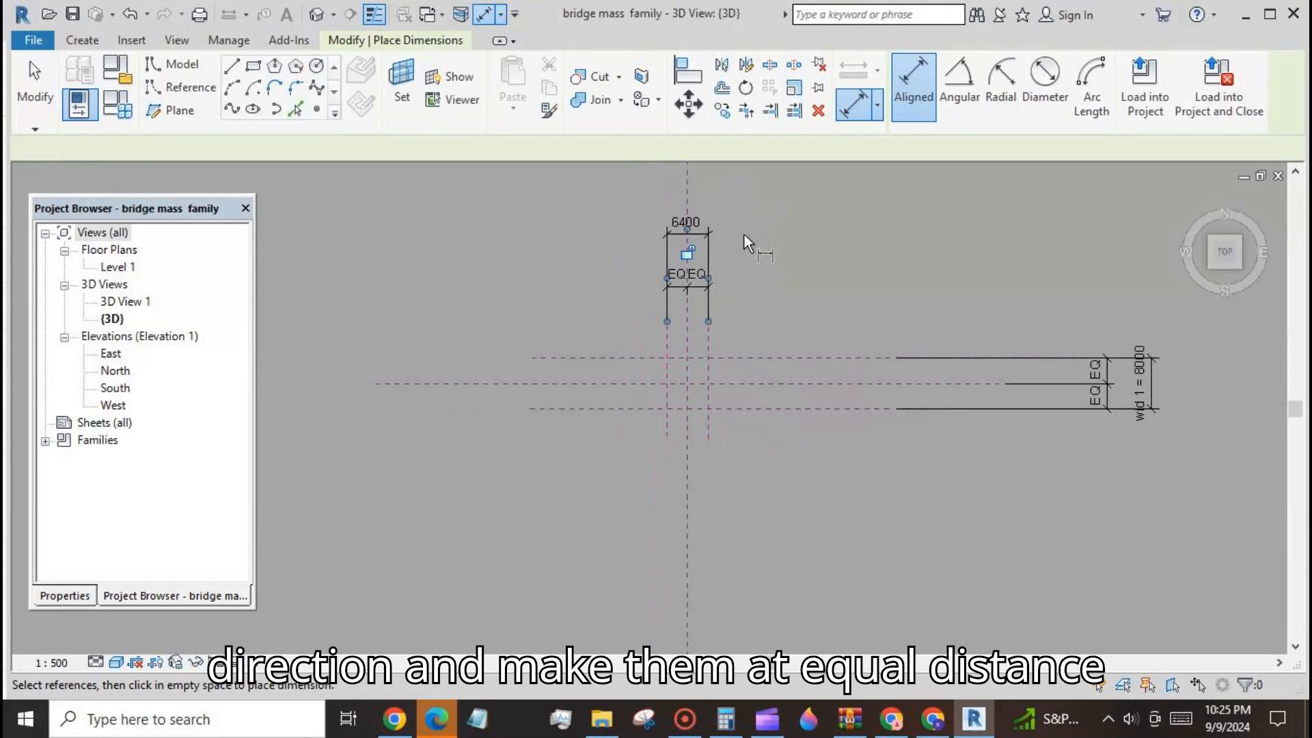
pyautogui.click(36, 85)
# - Label the overall dimension between the two inner vertical reference planes with a new type parameter named l mid
pyautogui.click(695, 235)
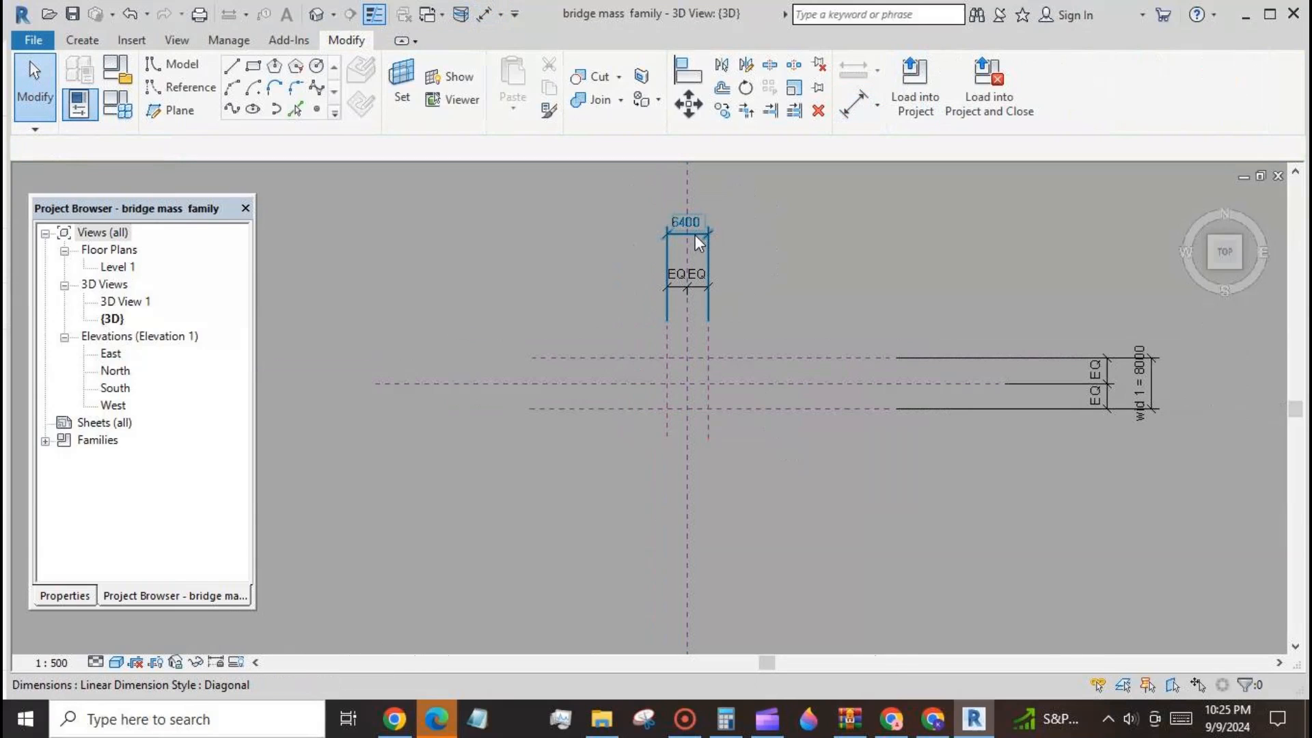
pyautogui.click(1031, 92)
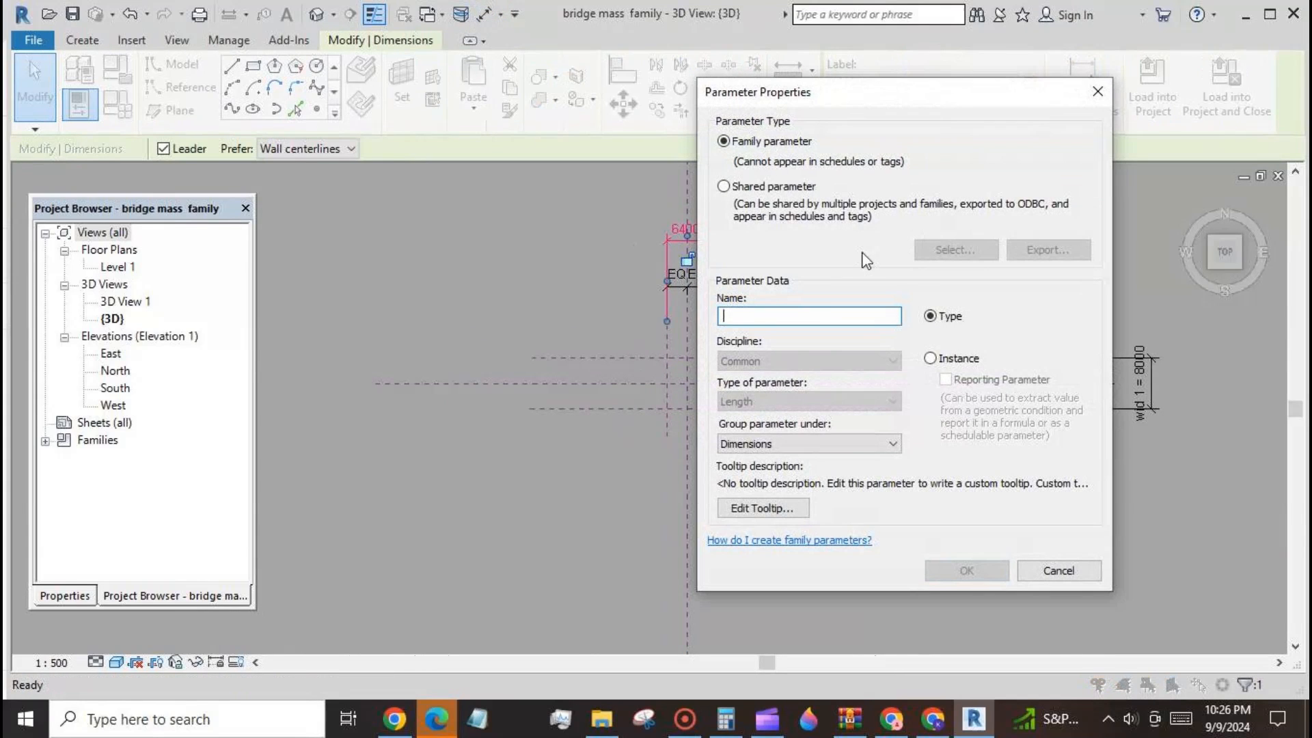
pyautogui.write('l mid')
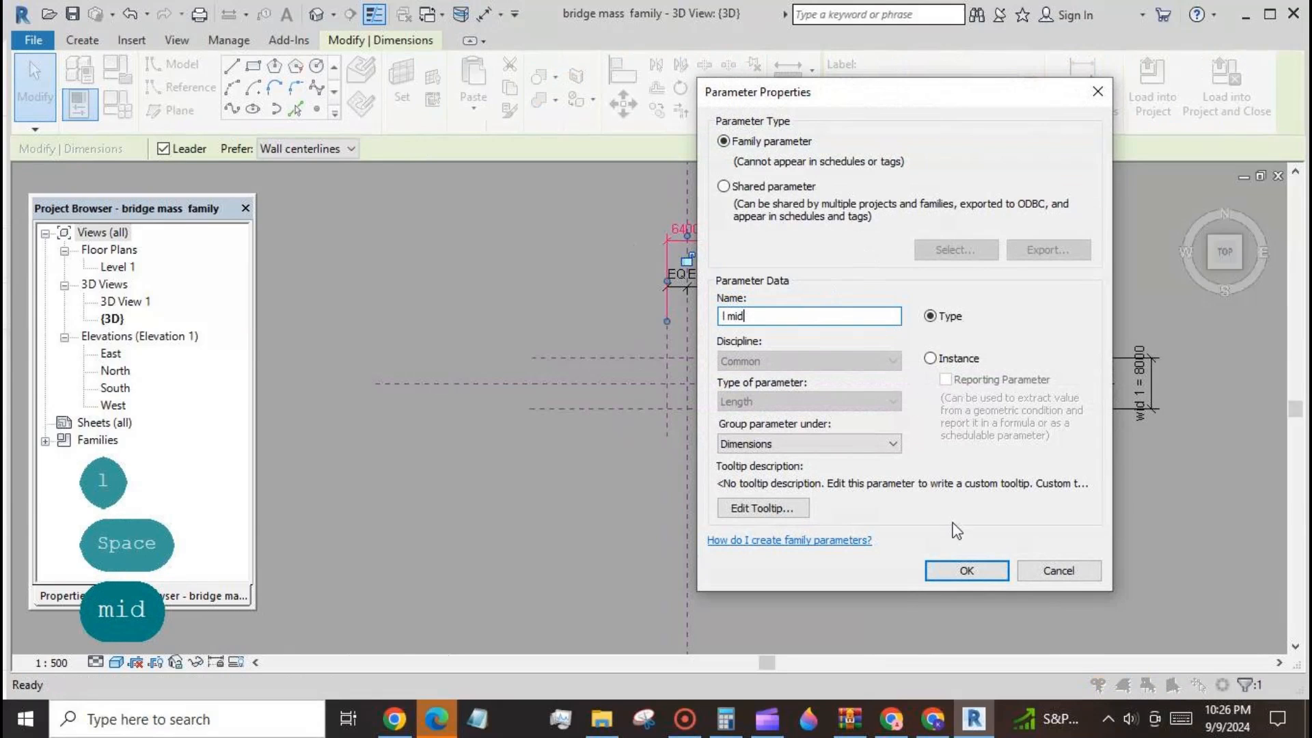
pyautogui.click(966, 570)
pyautogui.click(933, 560)
# - Draw two more vertical reference planes outside the inner pair, about 10639 mm left and 13853 mm right of the centre plane
pyautogui.click(171, 110)
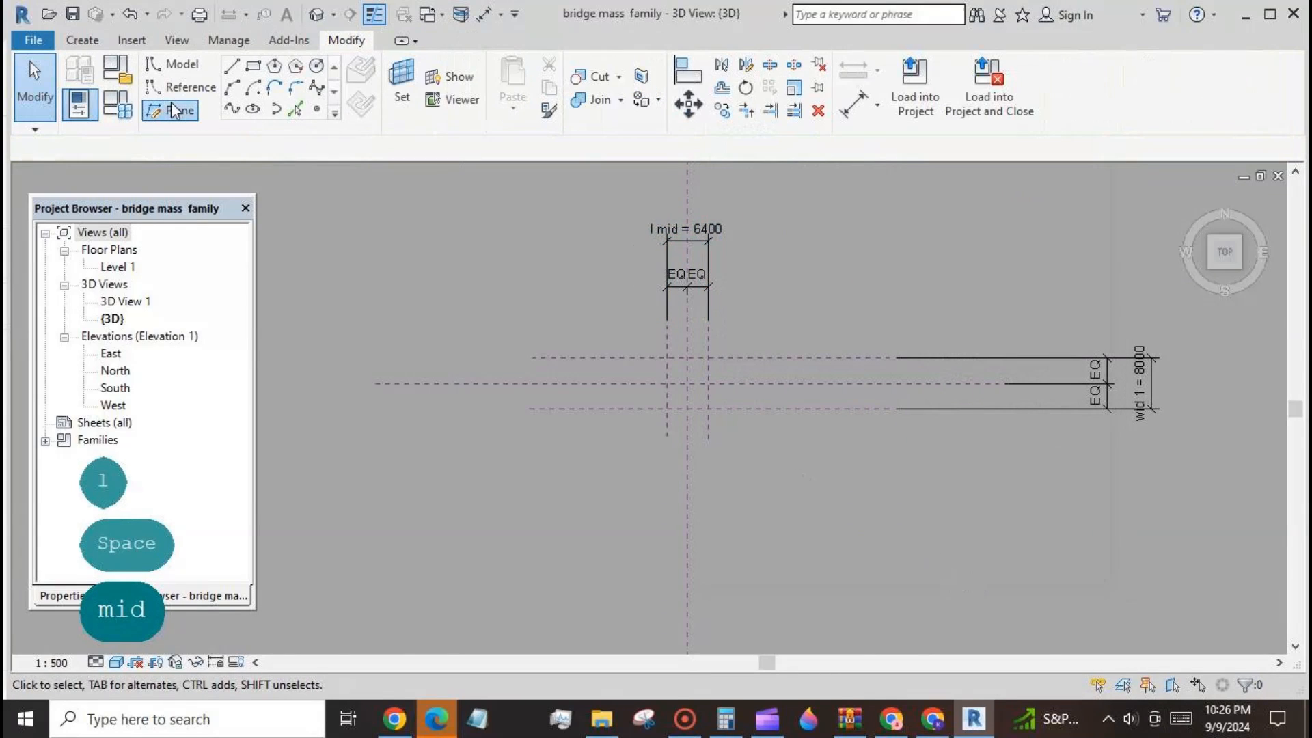
pyautogui.click(620, 307)
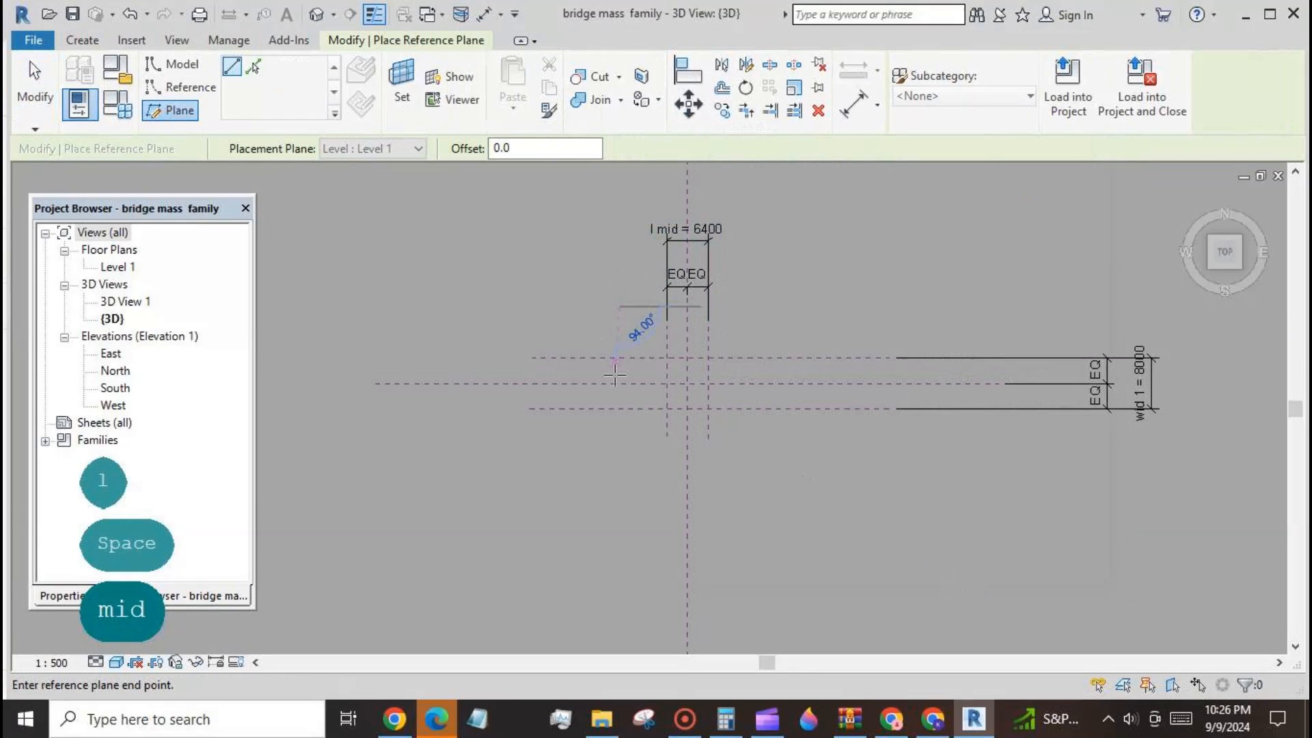
pyautogui.click(618, 456)
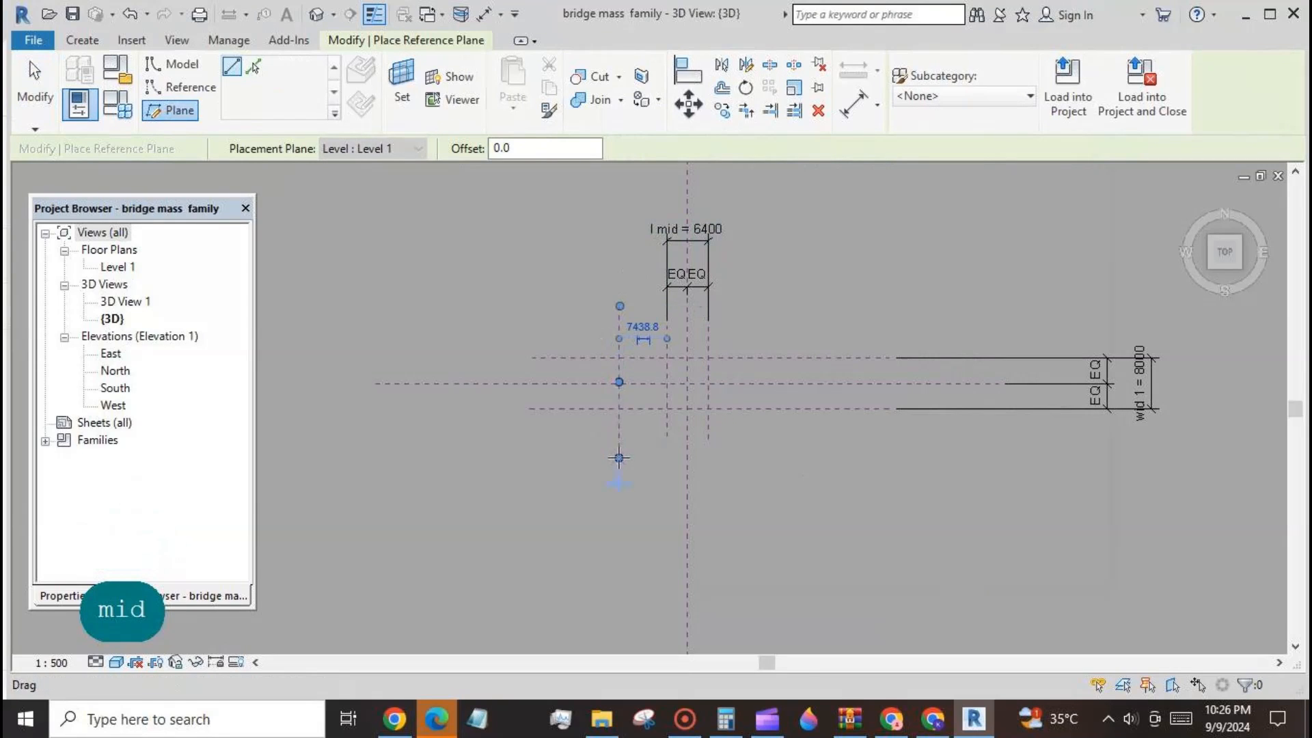
pyautogui.click(776, 317)
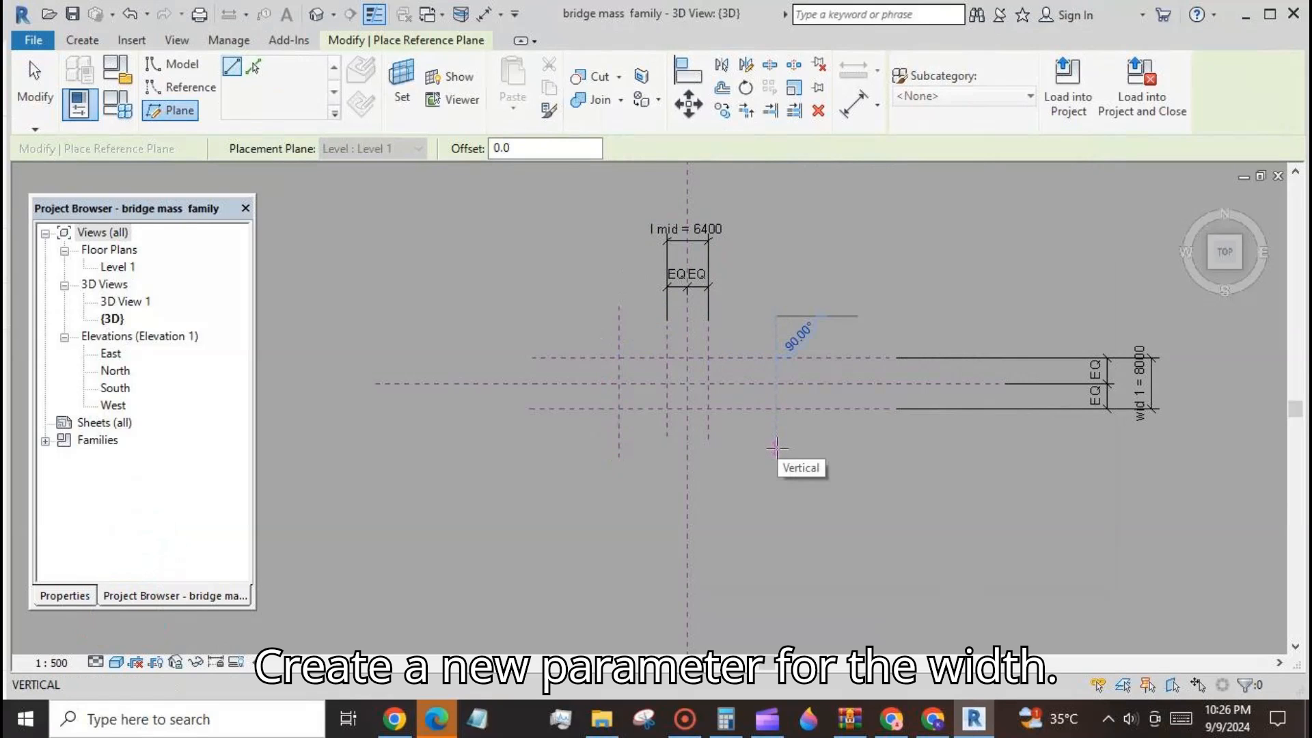
pyautogui.click(776, 447)
pyautogui.press('Escape')
pyautogui.press('Escape')
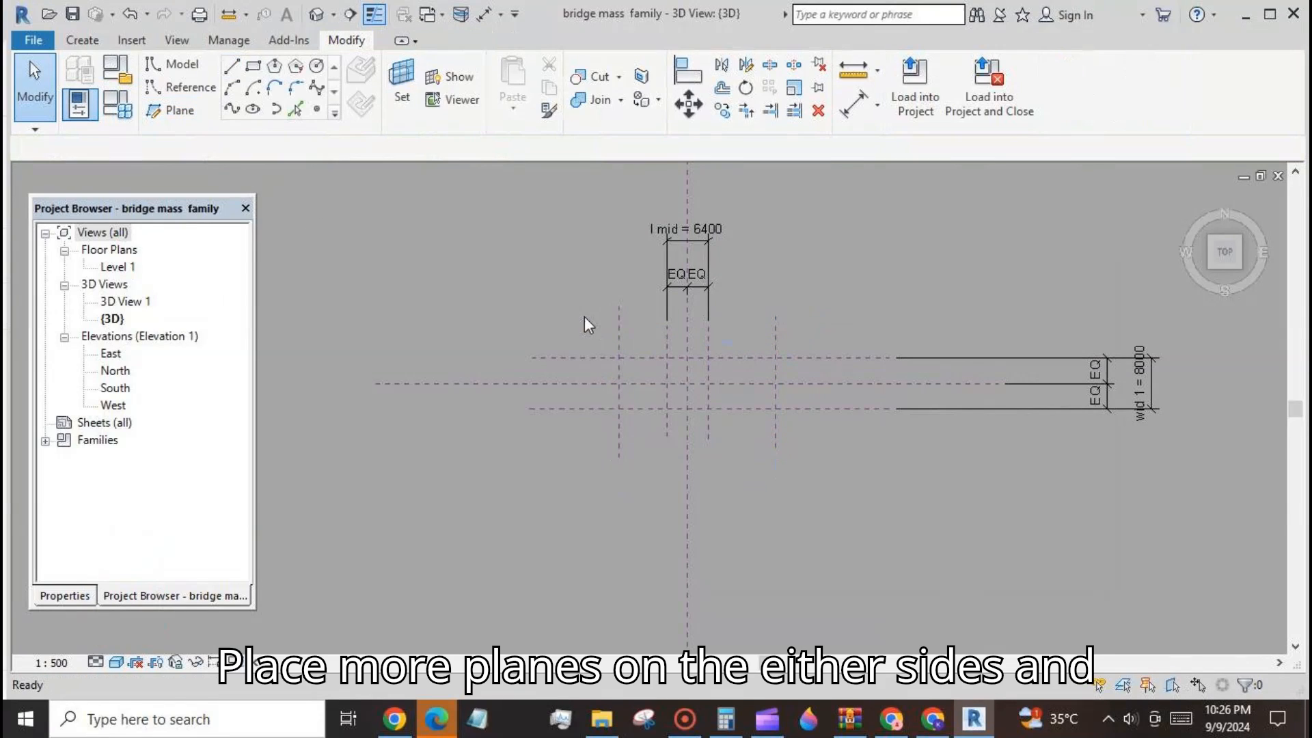
# - Dimension the two outermost vertical planes and the centre plane in one aligned string below them and make its segments equal
pyautogui.click(849, 115)
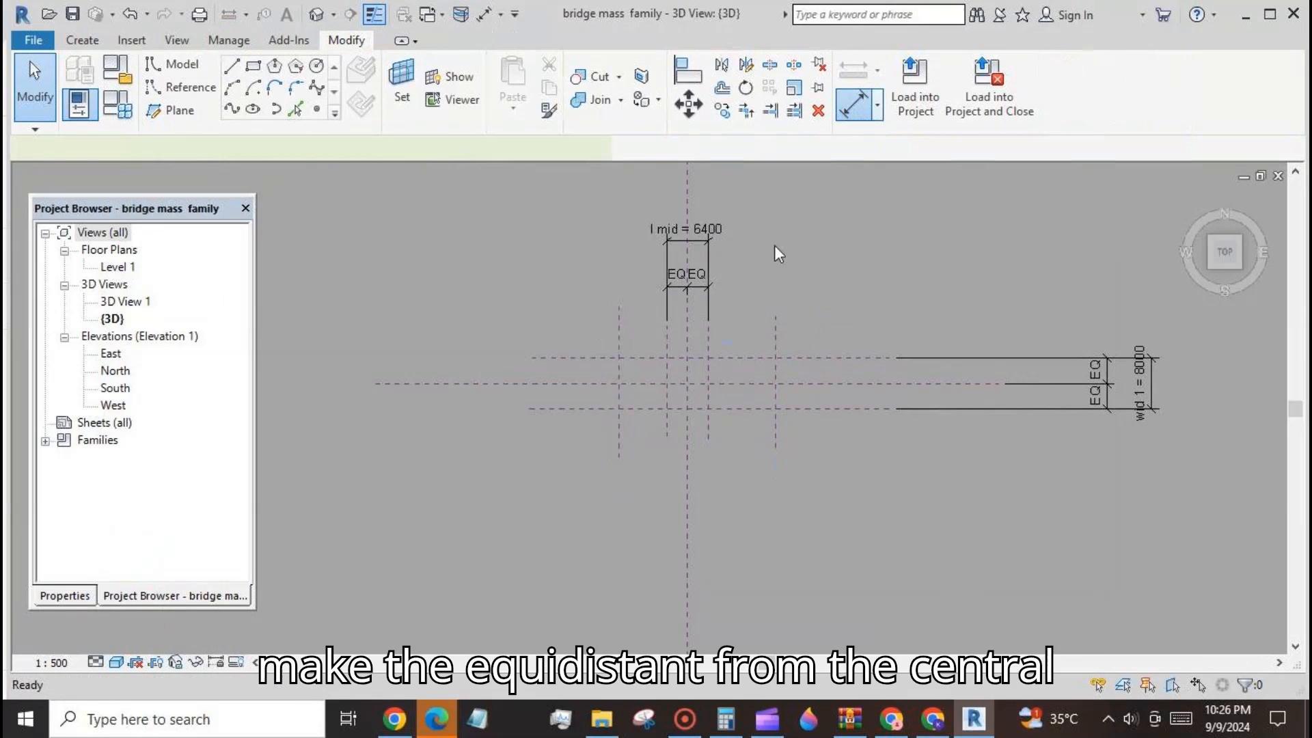
pyautogui.click(621, 352)
pyautogui.click(686, 412)
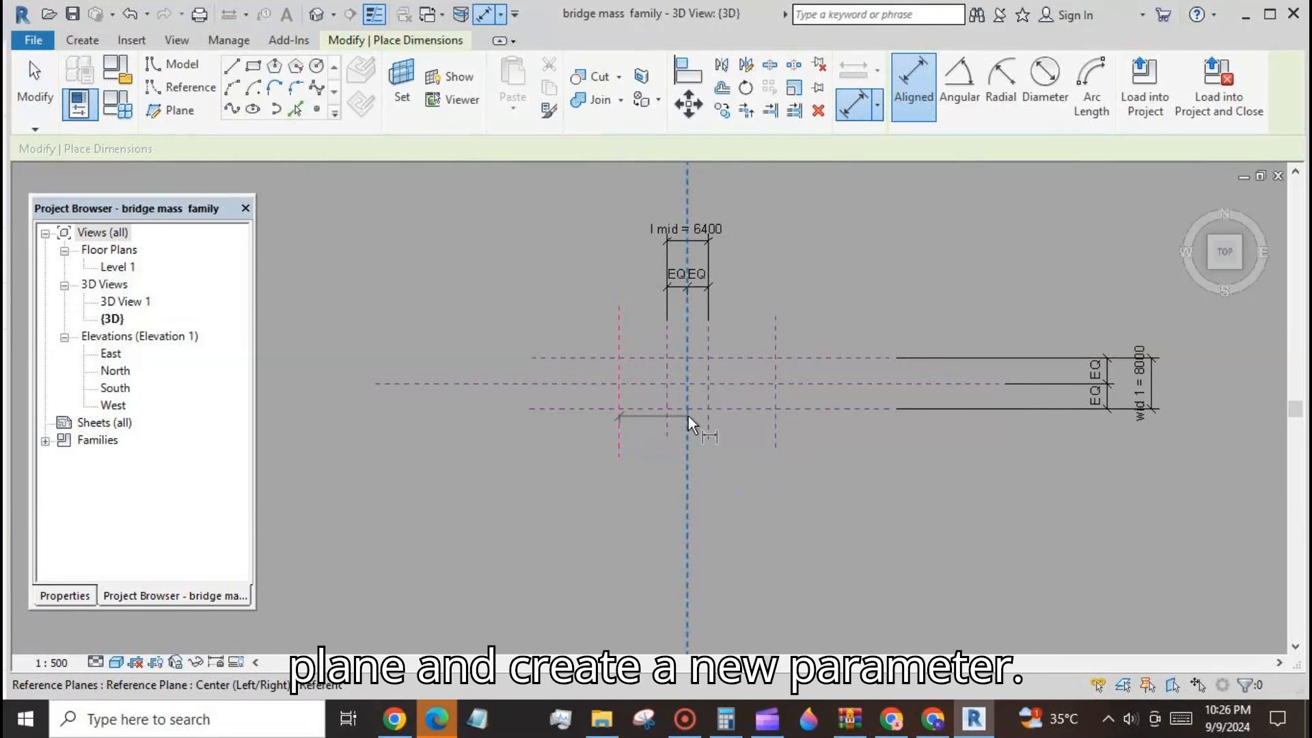
pyautogui.click(778, 450)
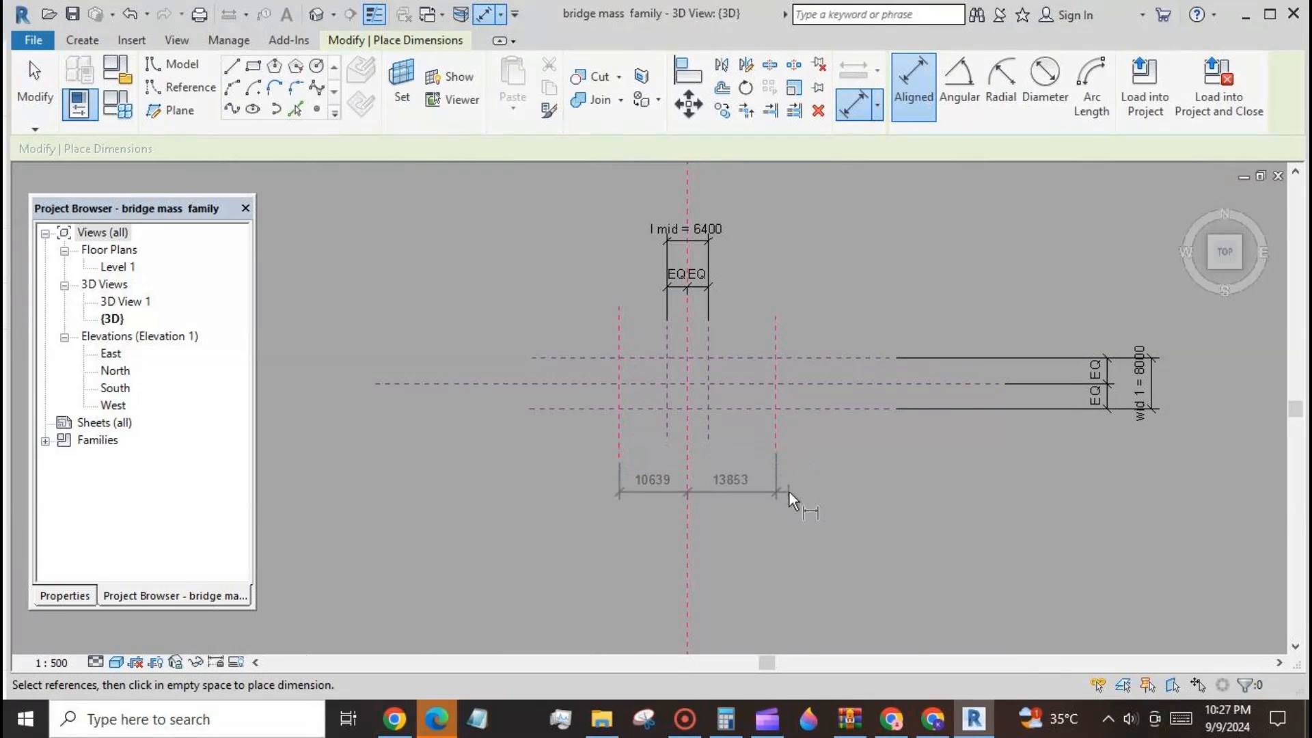
pyautogui.click(792, 513)
pyautogui.click(699, 472)
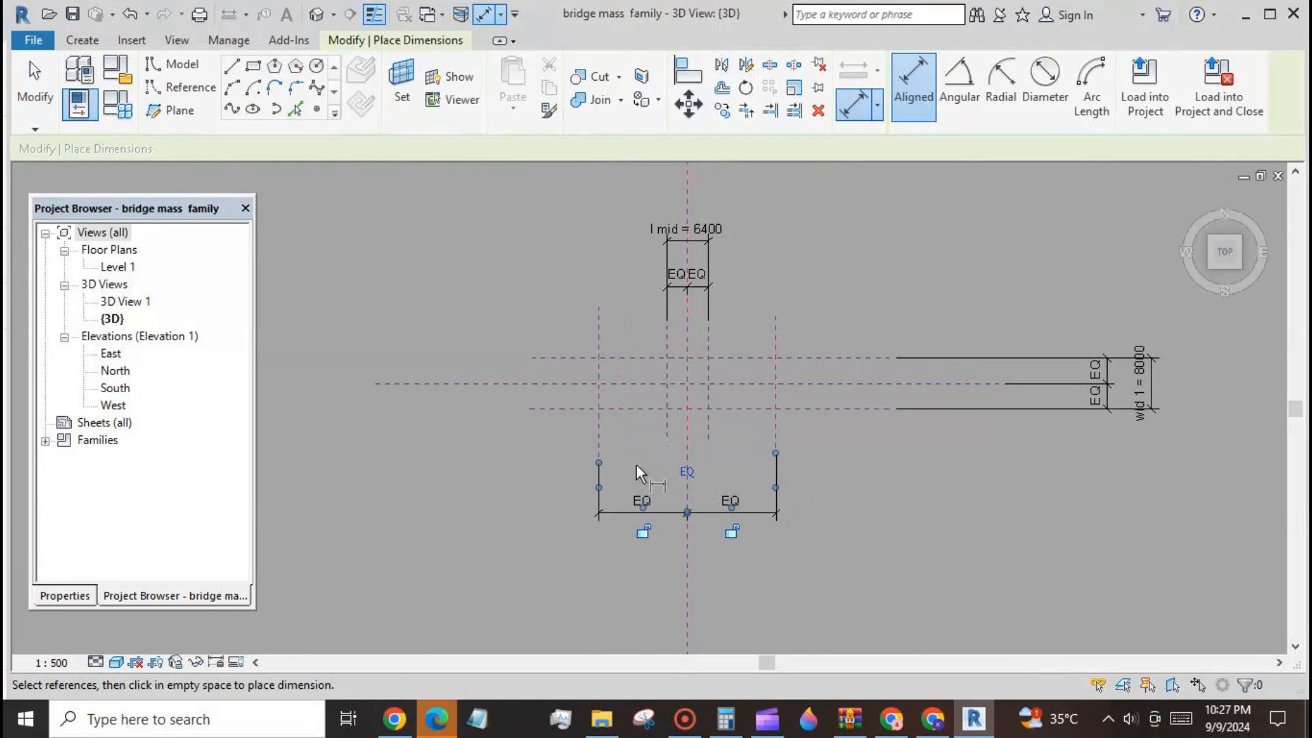
# - Dimension the distance from the leftmost vertical reference plane to the vertical centre plane, below the equalised dimension
pyautogui.click(598, 442)
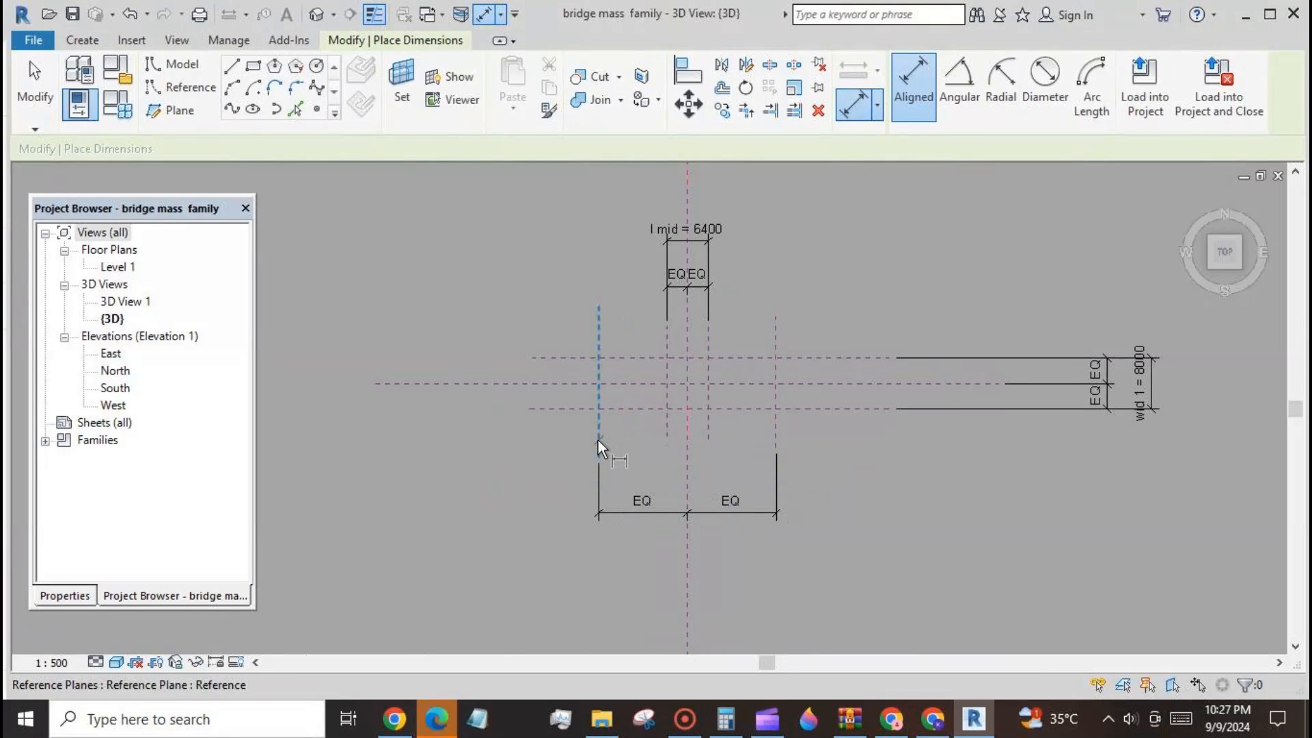
pyautogui.click(688, 446)
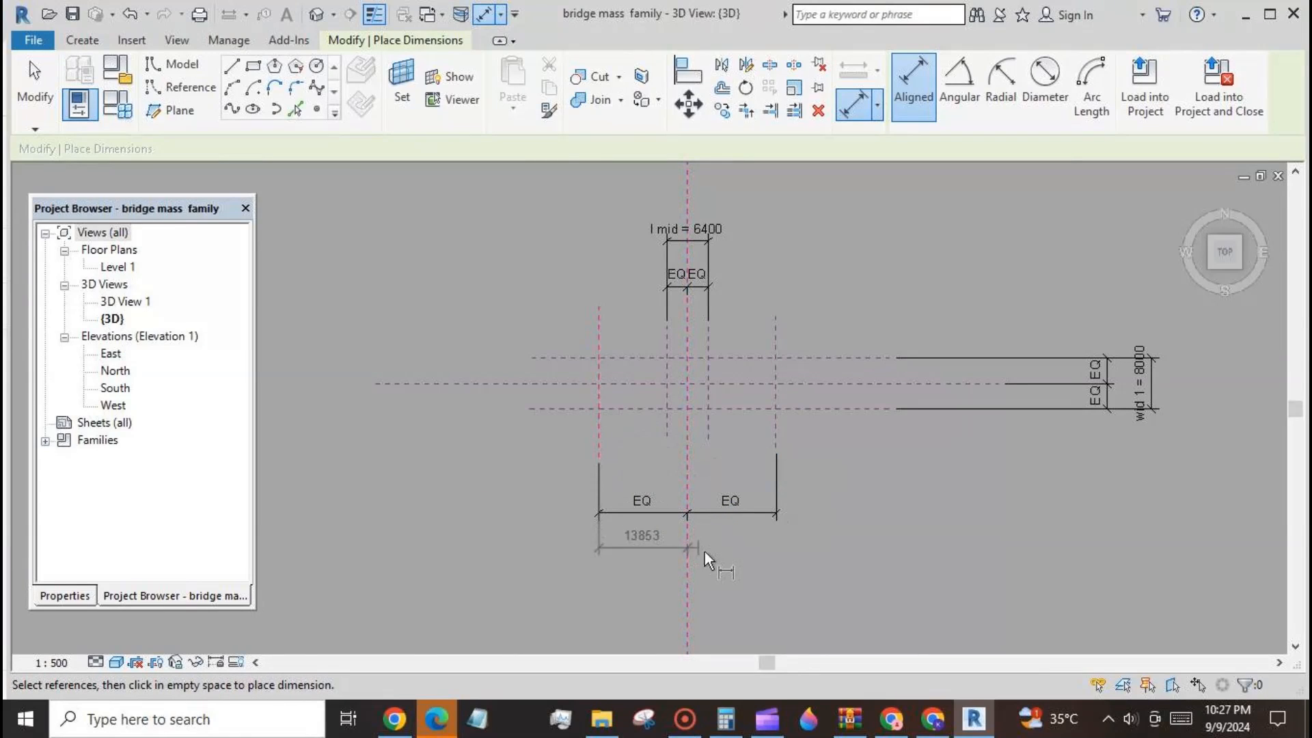
pyautogui.click(720, 559)
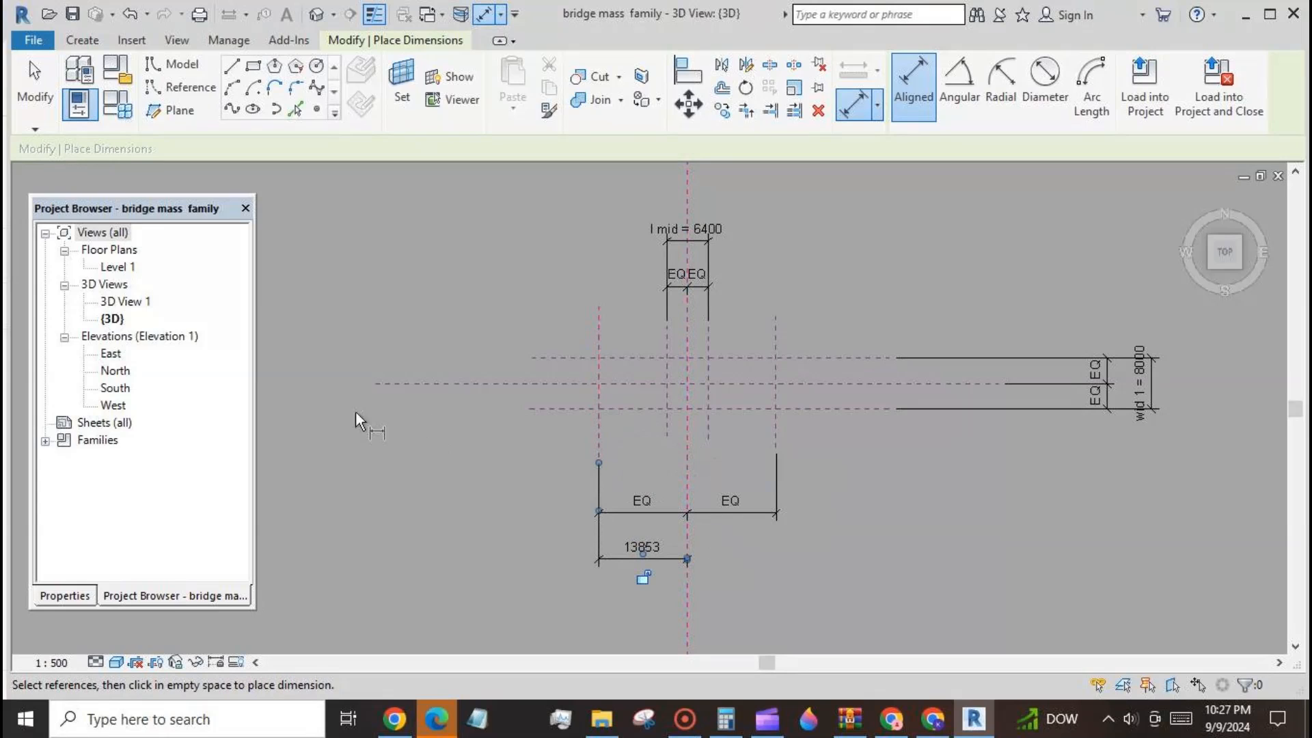
pyautogui.click(37, 89)
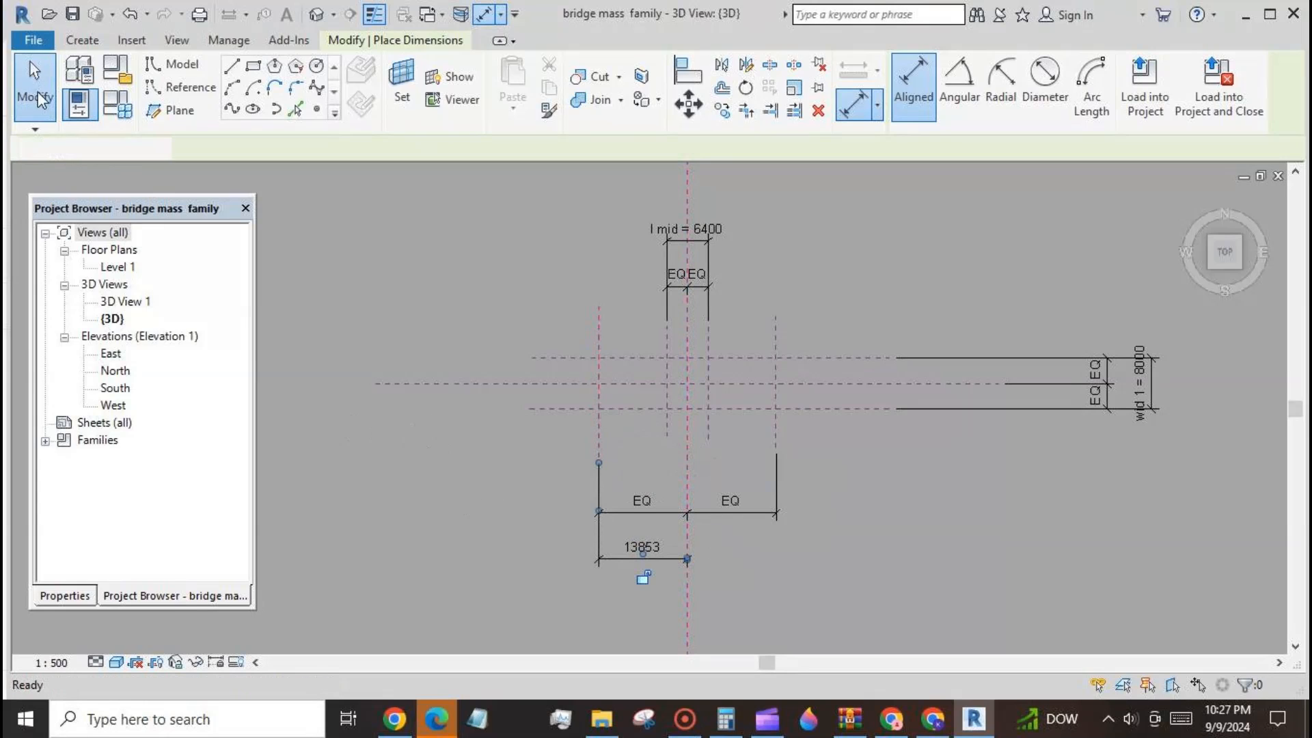
# - Label the dimension between the leftmost vertical plane and the centre plane with a new type parameter named l big
pyautogui.click(627, 559)
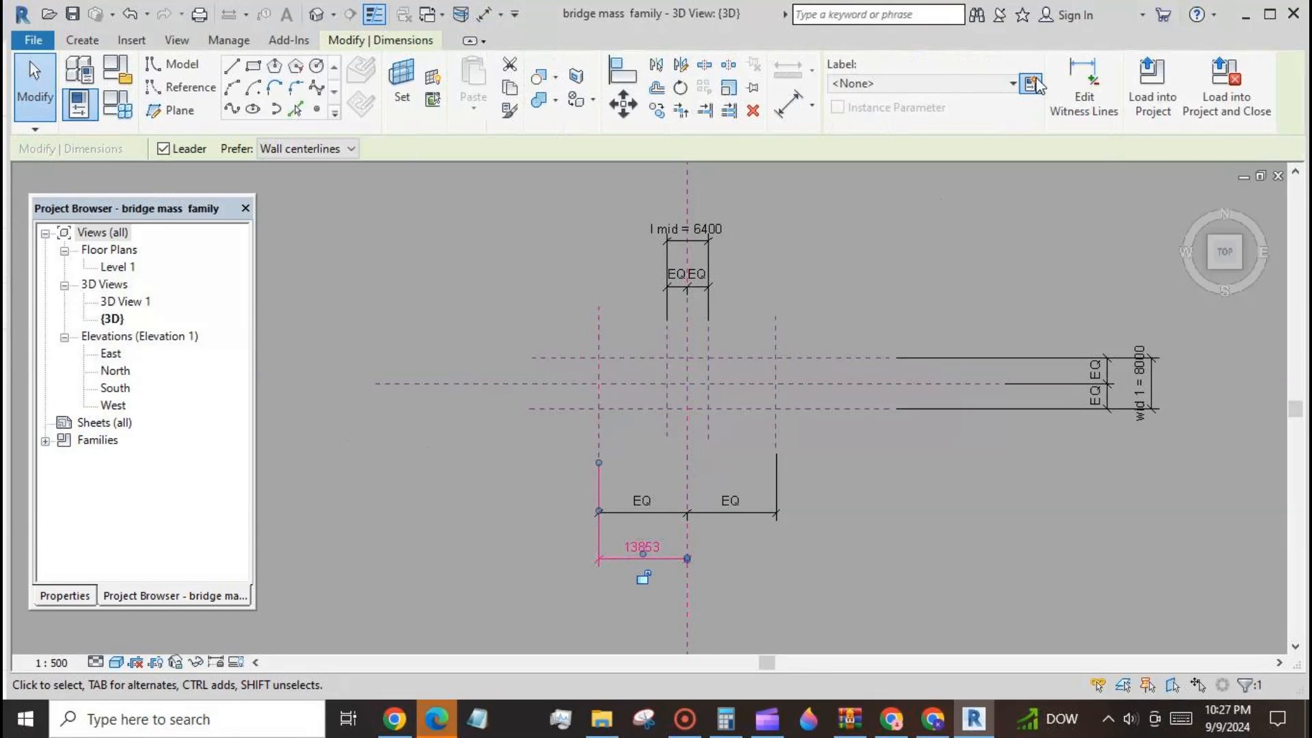
pyautogui.click(1032, 82)
pyautogui.write('l big')
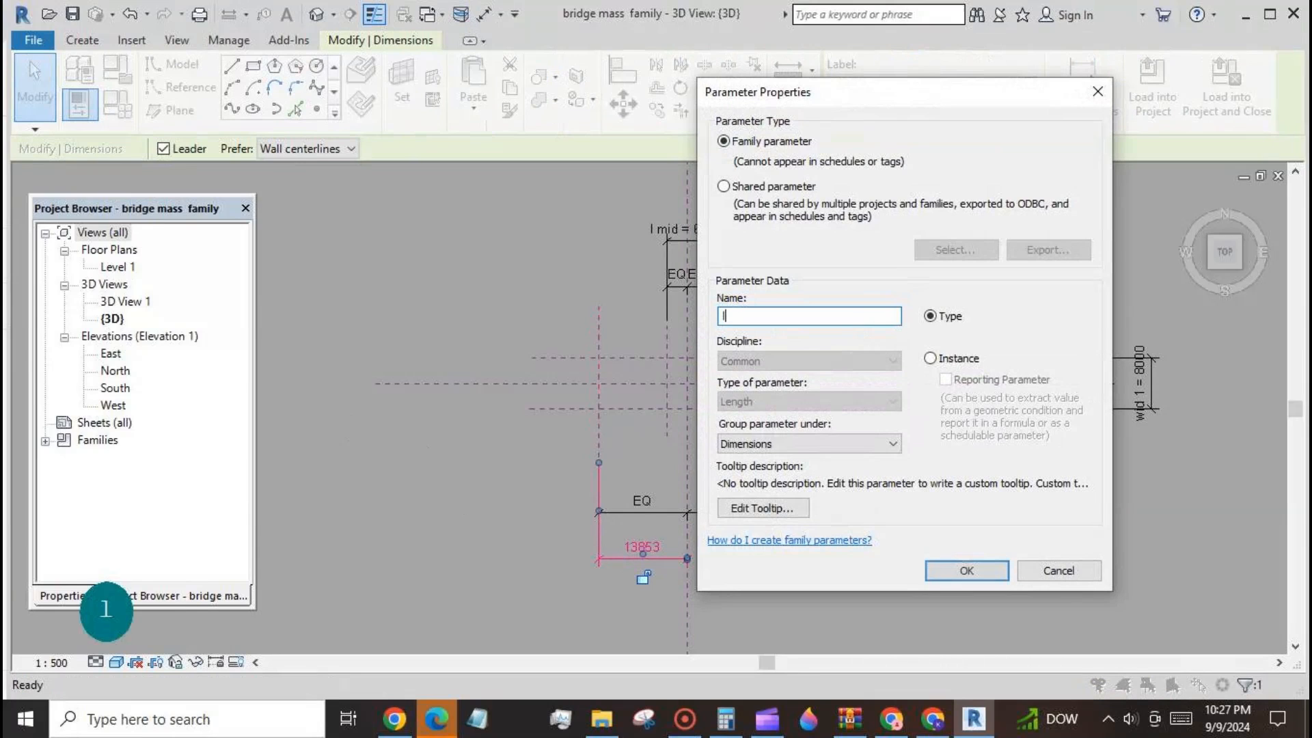
pyautogui.click(989, 572)
pyautogui.click(939, 536)
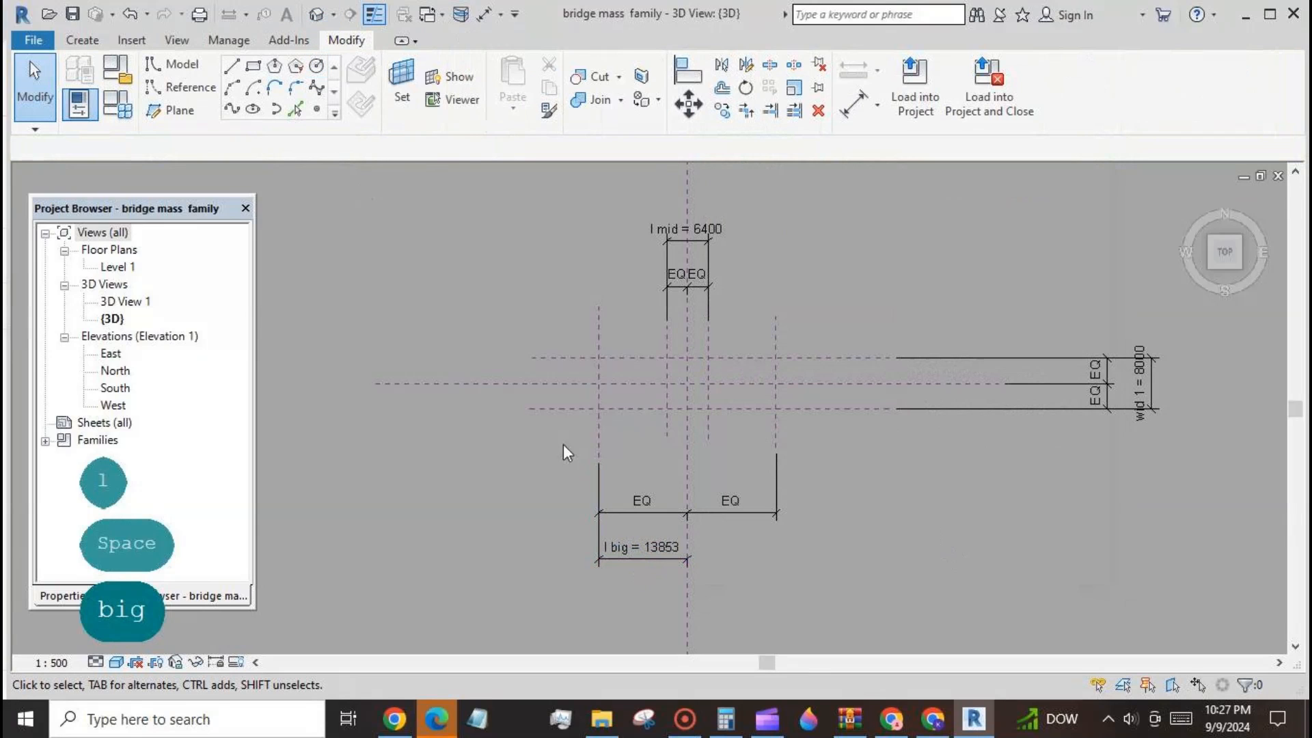
# - In the Level 1 floor plan, place points where the upper horizontal plane crosses the two outer and two inner vertical planes
pyautogui.keyDown('shift'); pyautogui.moveTo(871, 548); pyautogui.dragTo(769, 555, button='middle'); pyautogui.keyUp('shift')
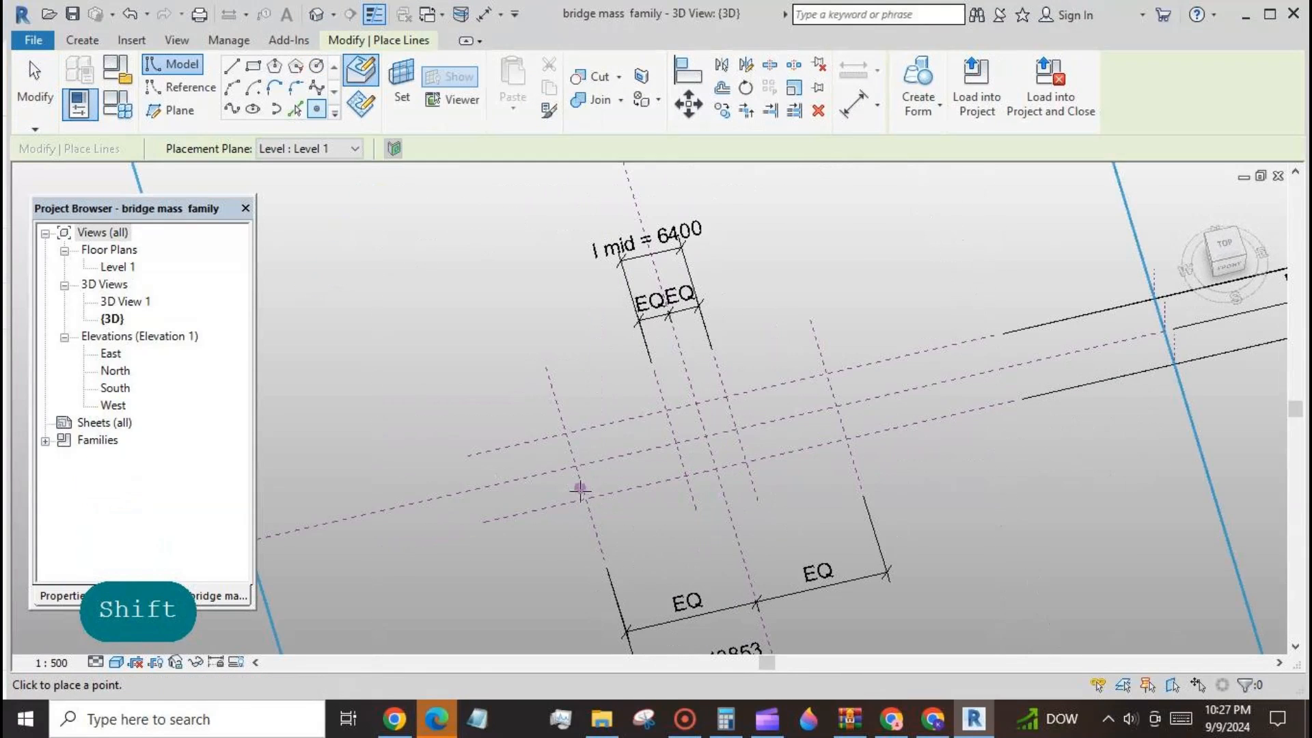
pyautogui.doubleClick(122, 265)
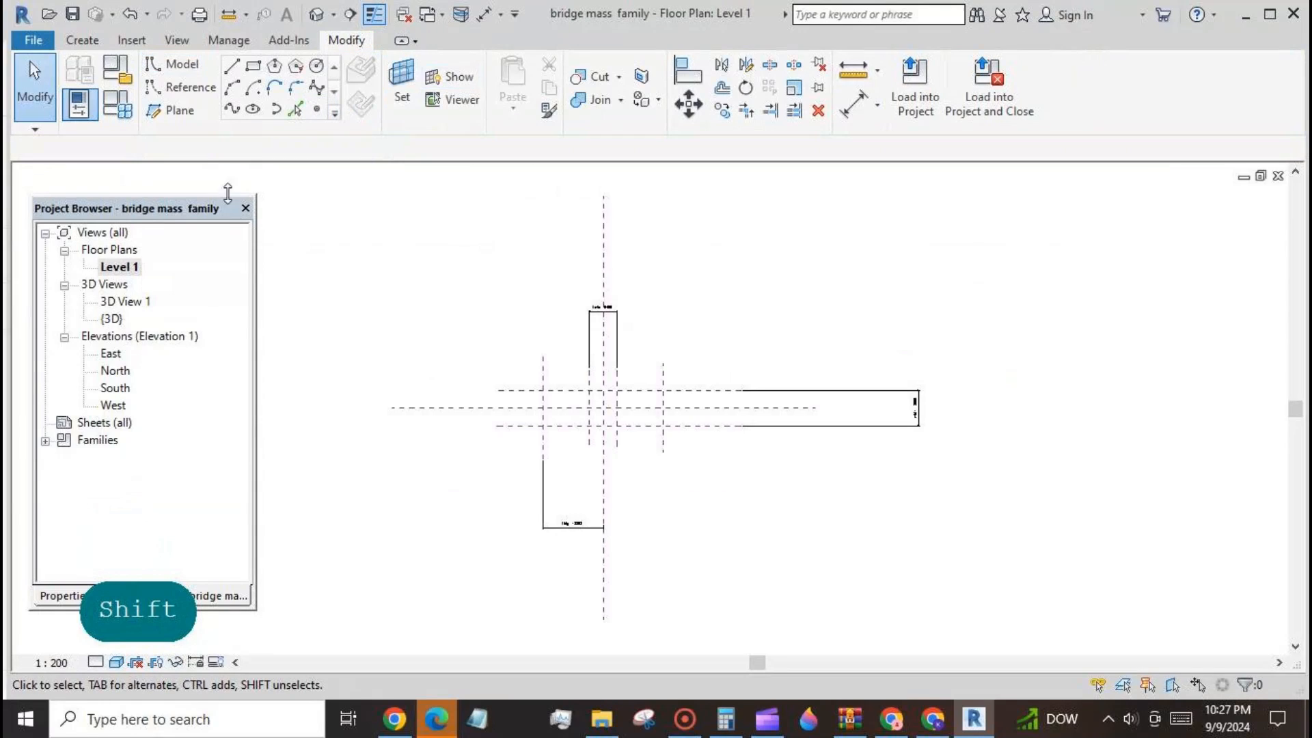
pyautogui.click(399, 92)
pyautogui.click(606, 472)
pyautogui.click(316, 109)
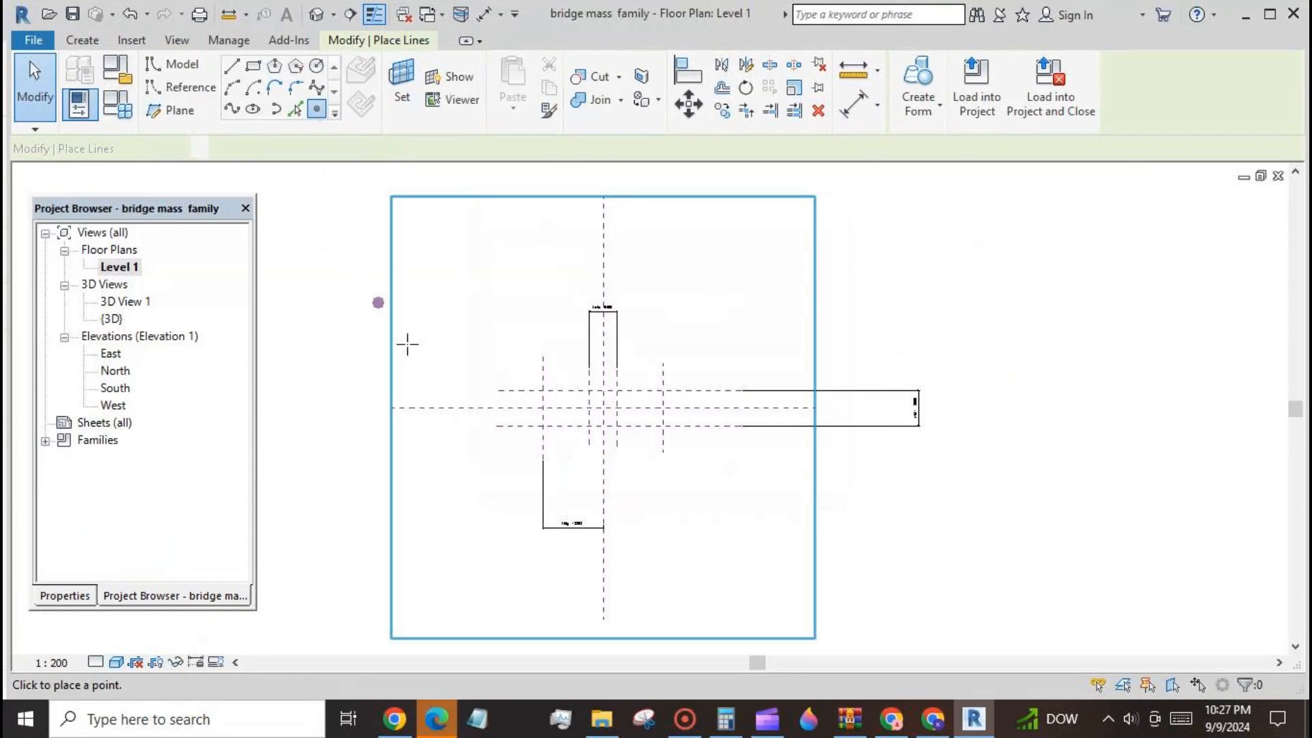
pyautogui.scroll(3, 553, 401)
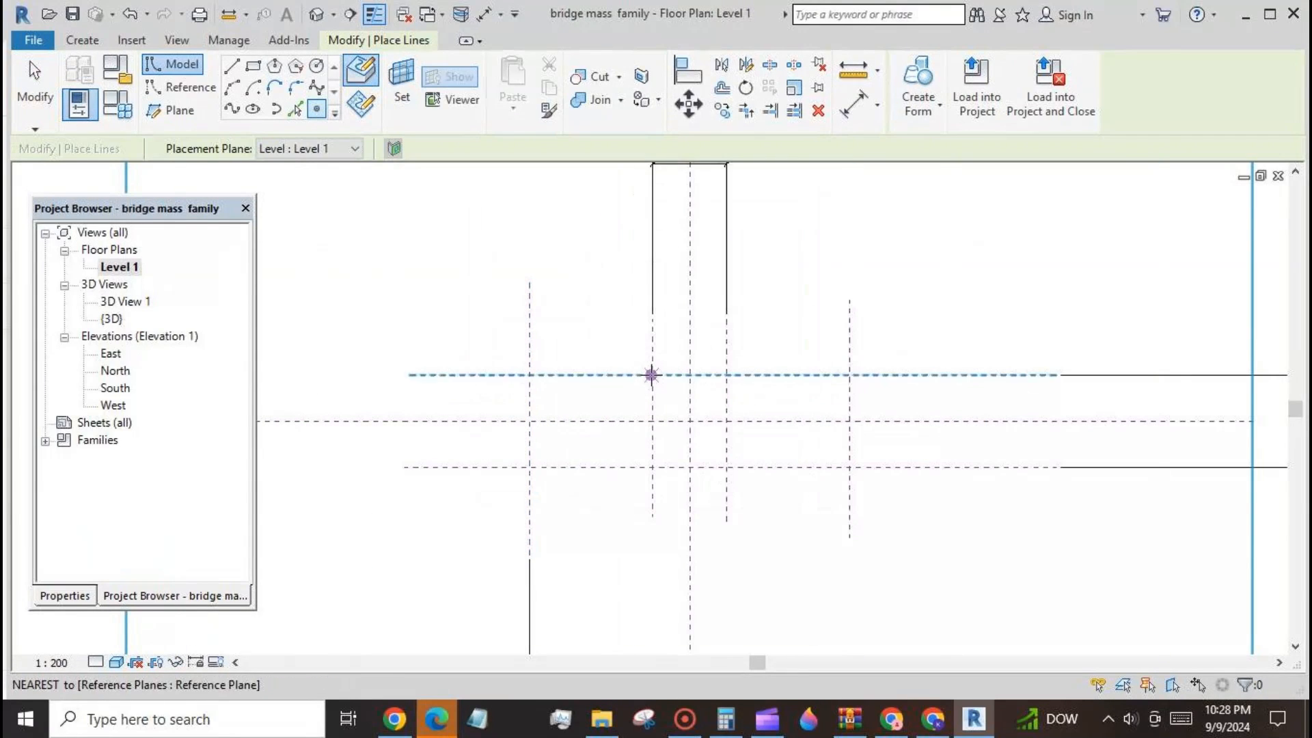
pyautogui.click(531, 375)
pyautogui.click(654, 375)
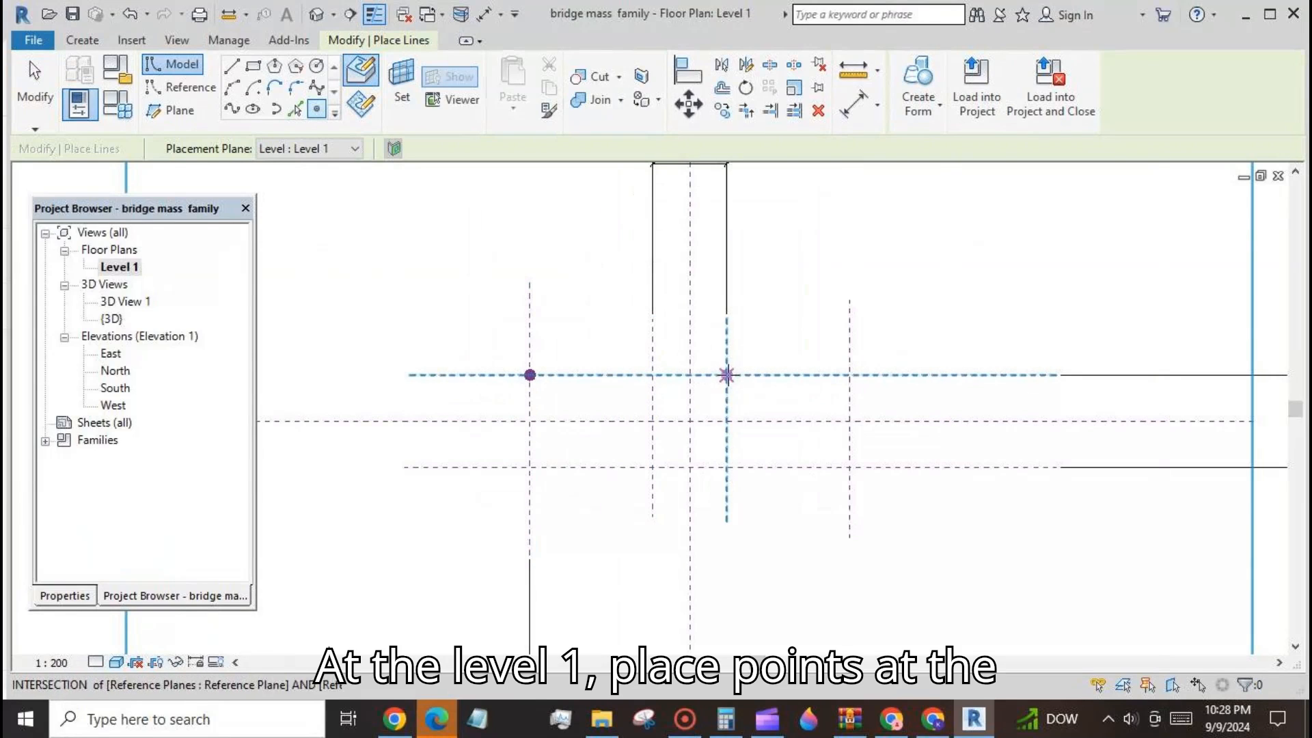
pyautogui.click(726, 375)
pyautogui.click(850, 375)
# - Place points where the middle and lower horizontal planes cross the rightmost, inner right and centre vertical planes
pyautogui.click(850, 468)
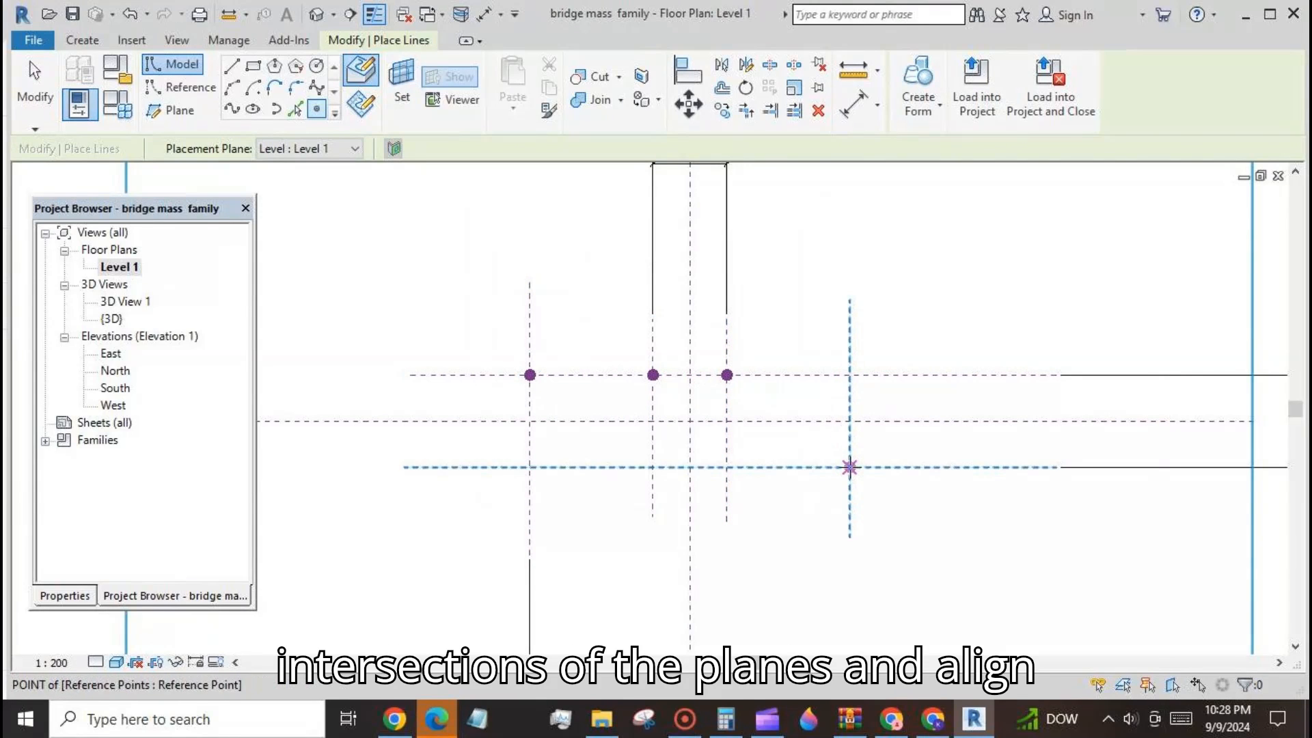
pyautogui.click(850, 421)
pyautogui.click(726, 421)
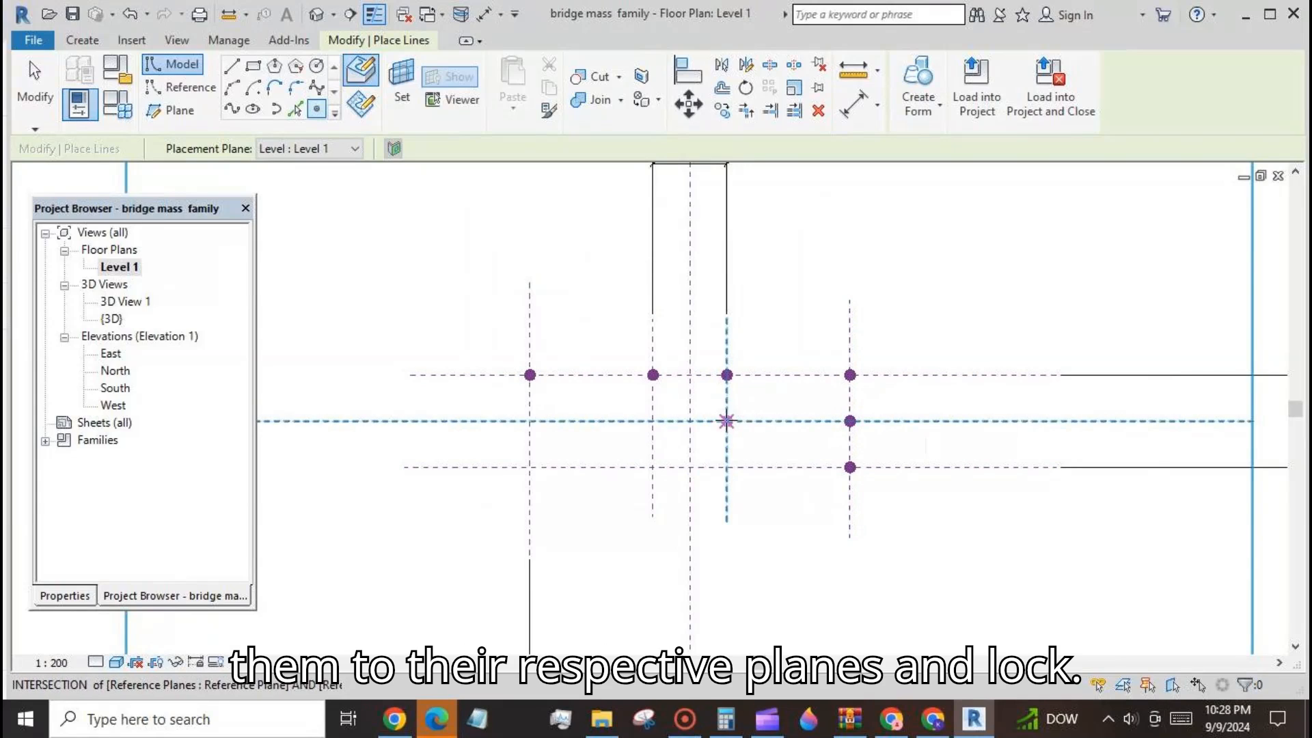
pyautogui.click(726, 467)
pyautogui.click(690, 421)
pyautogui.click(691, 467)
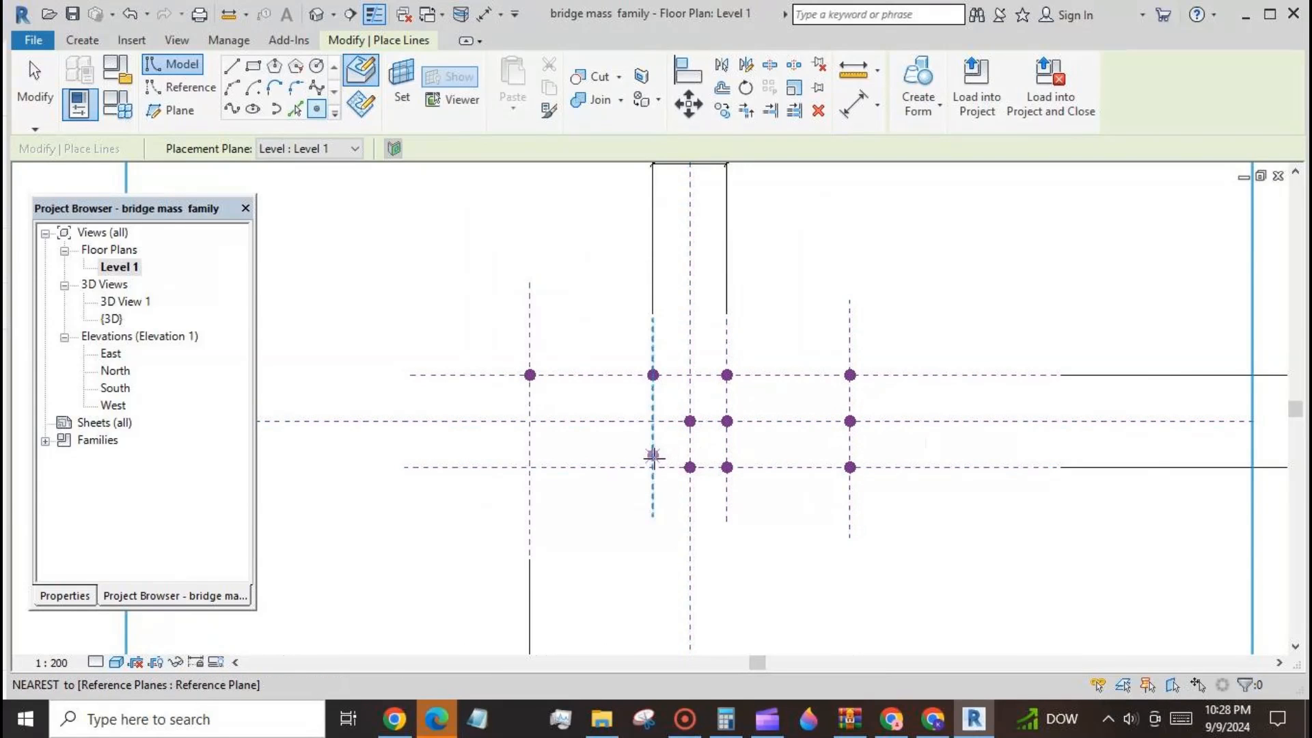
# - Place points where the middle and lower horizontal planes cross the inner left and leftmost vertical planes, and finish placing points
pyautogui.click(653, 468)
pyautogui.click(653, 421)
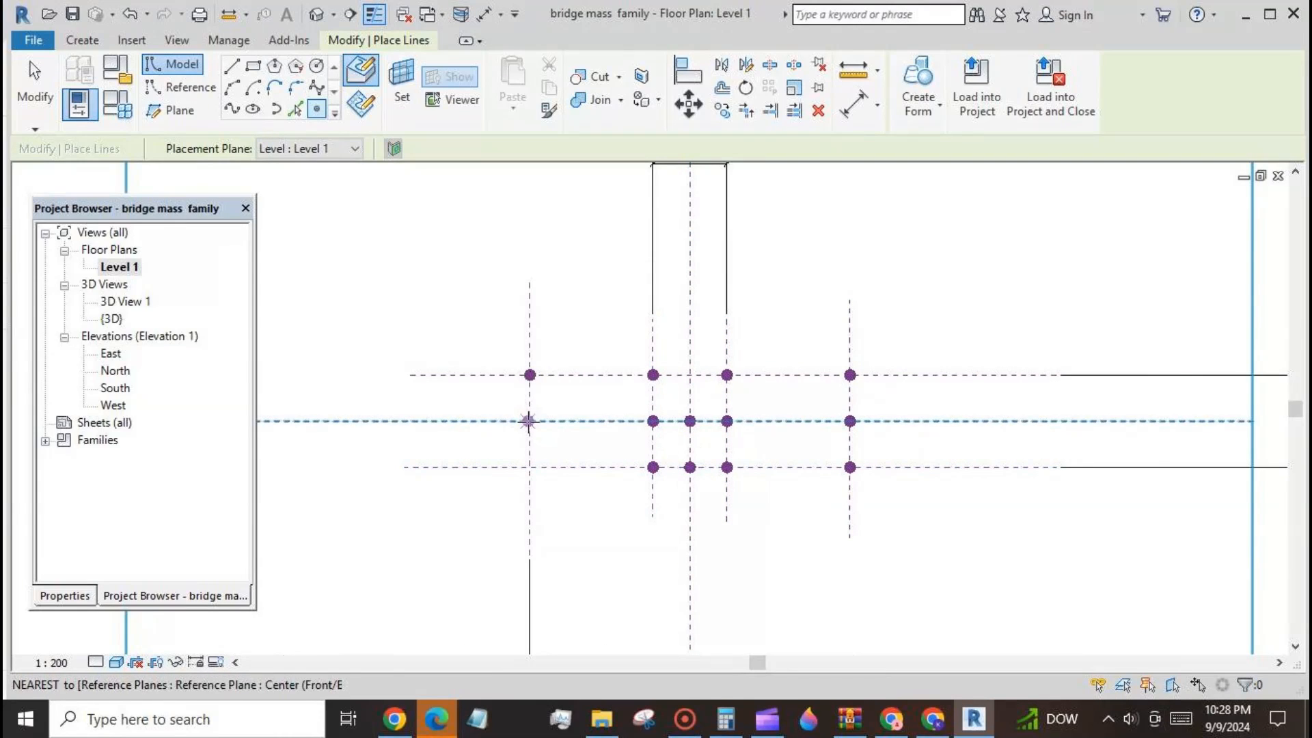
pyautogui.click(529, 421)
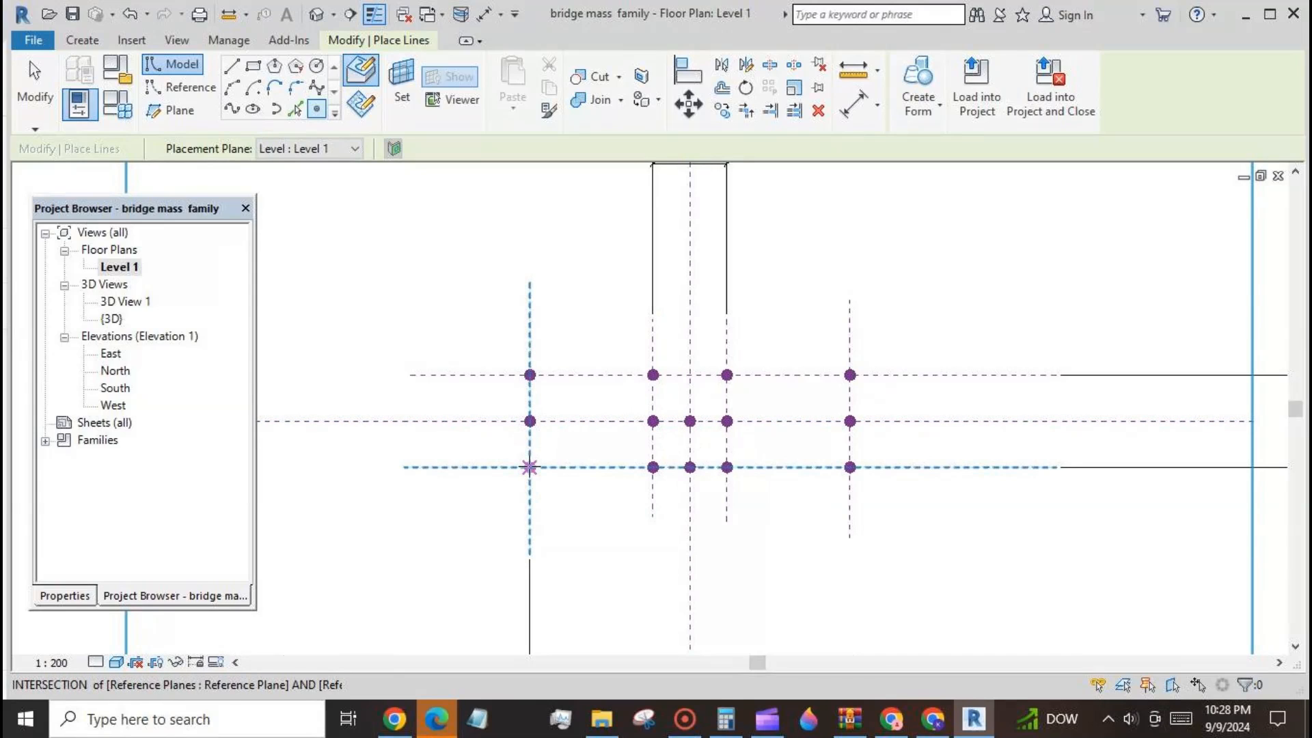
pyautogui.click(530, 468)
pyautogui.press('Escape')
# - Align the points on the leftmost vertical reference plane to that plane with Multiple Alignment enabled, and lock them
pyautogui.press('a')
pyautogui.press('l')
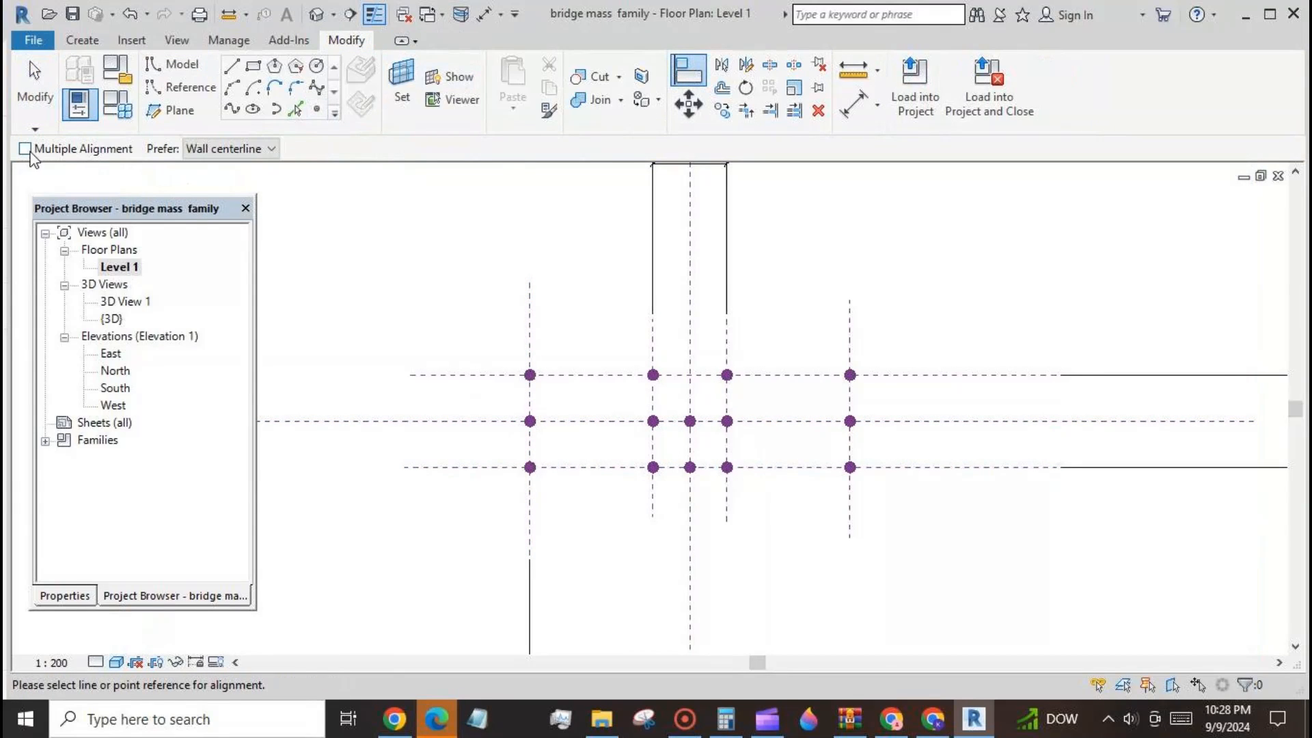
pyautogui.click(531, 374)
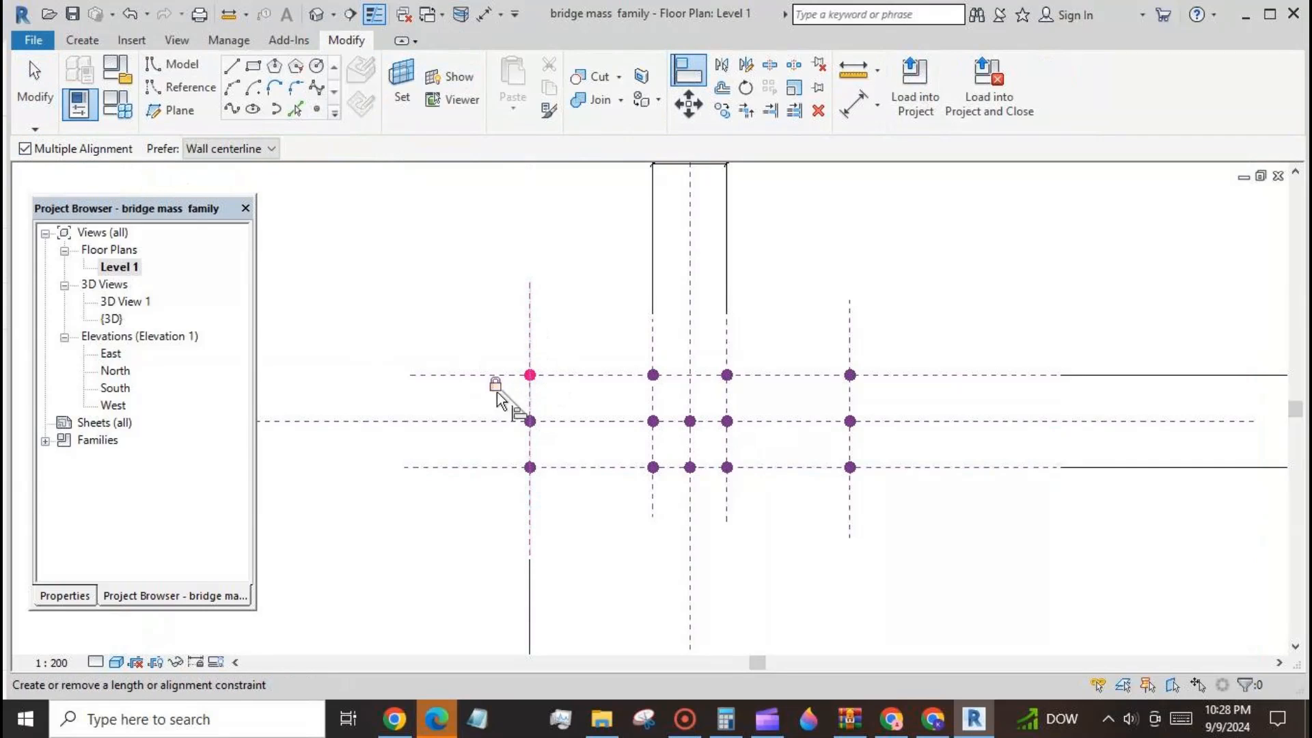
pyautogui.click(531, 420)
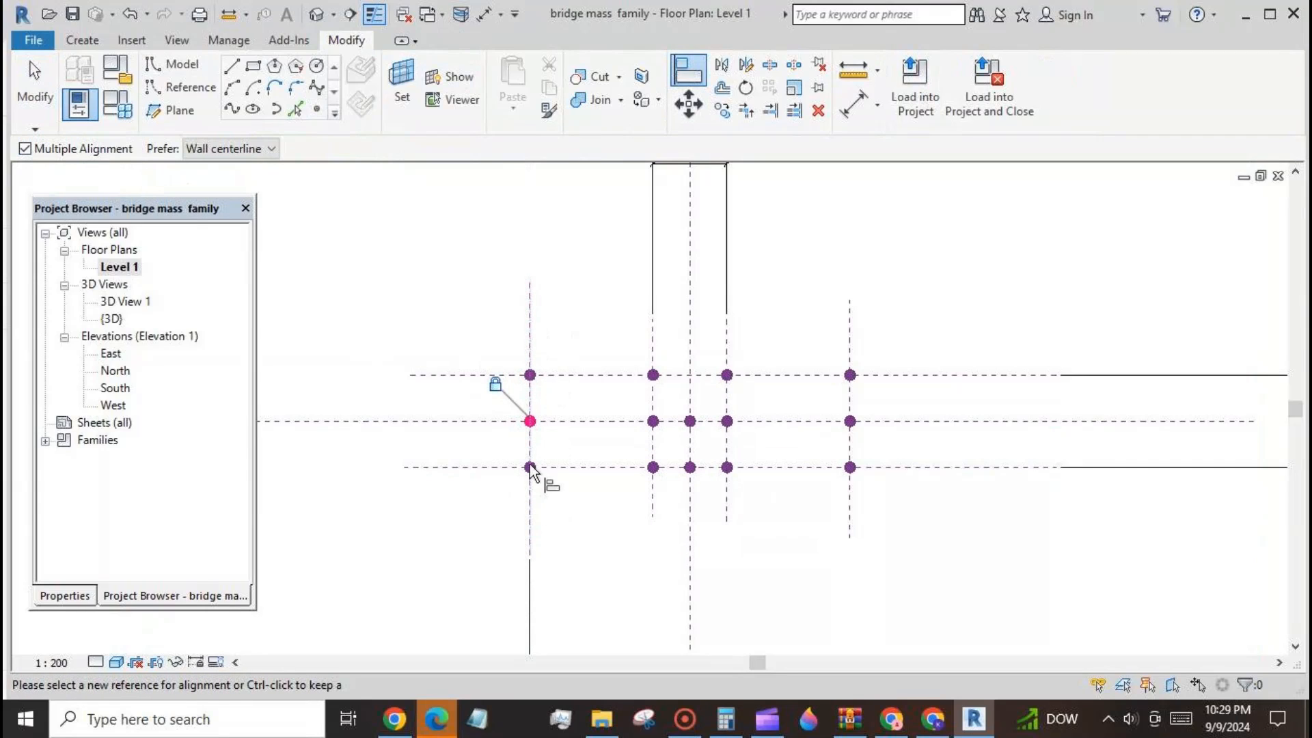
pyautogui.press('Escape')
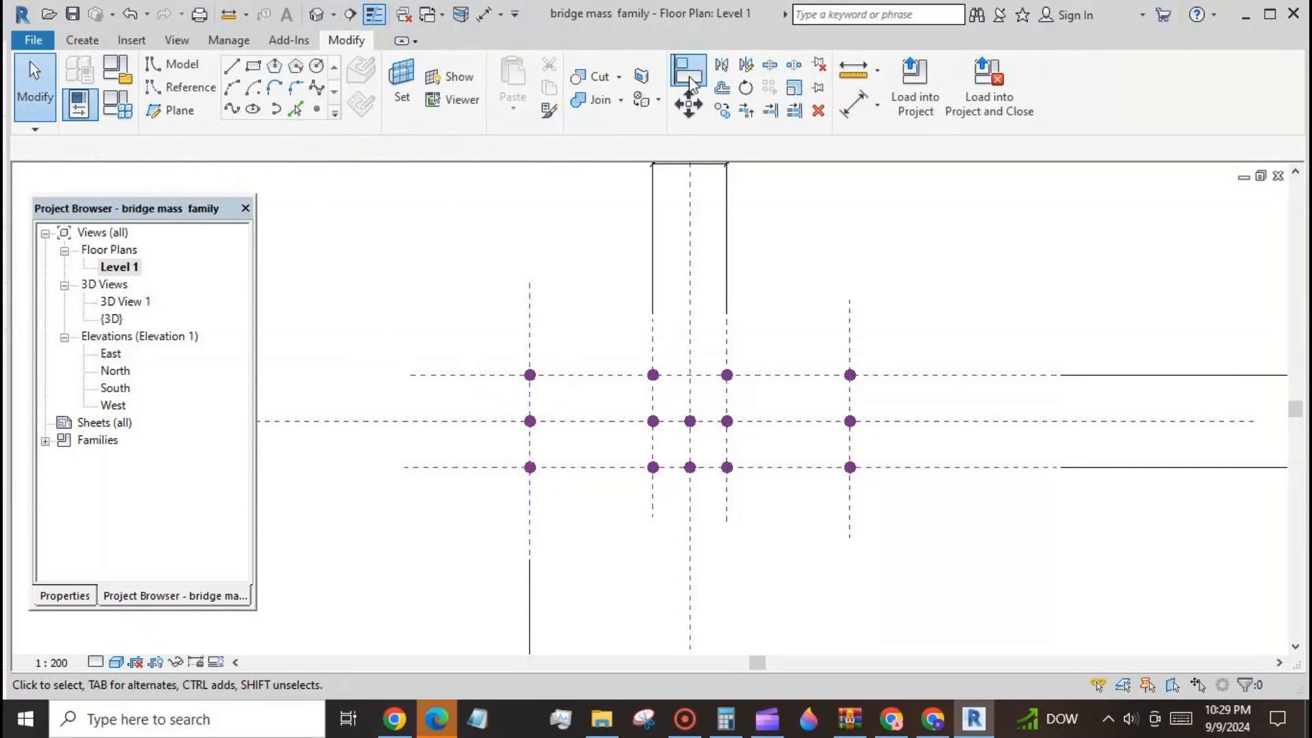
# - Align the three points on the inner left vertical plane to that plane and lock the alignment
pyautogui.press('a')
pyautogui.press('l')
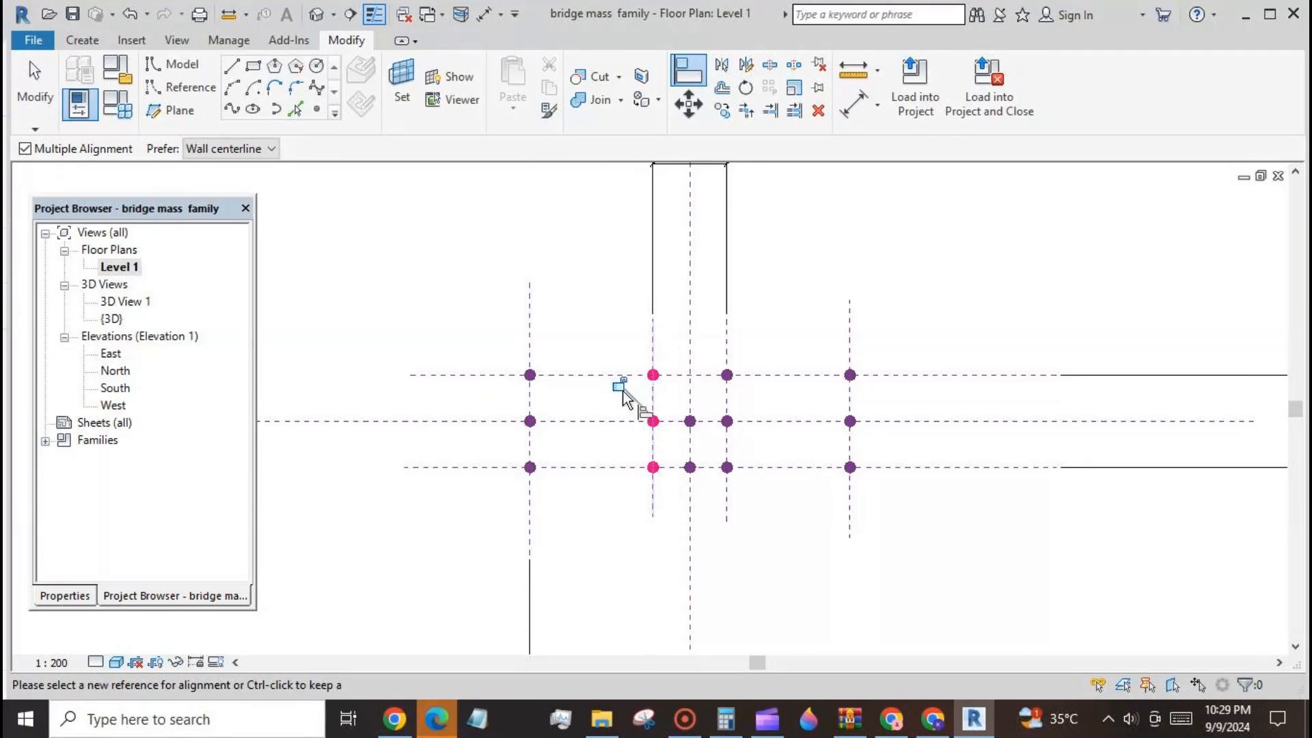
pyautogui.press('Escape')
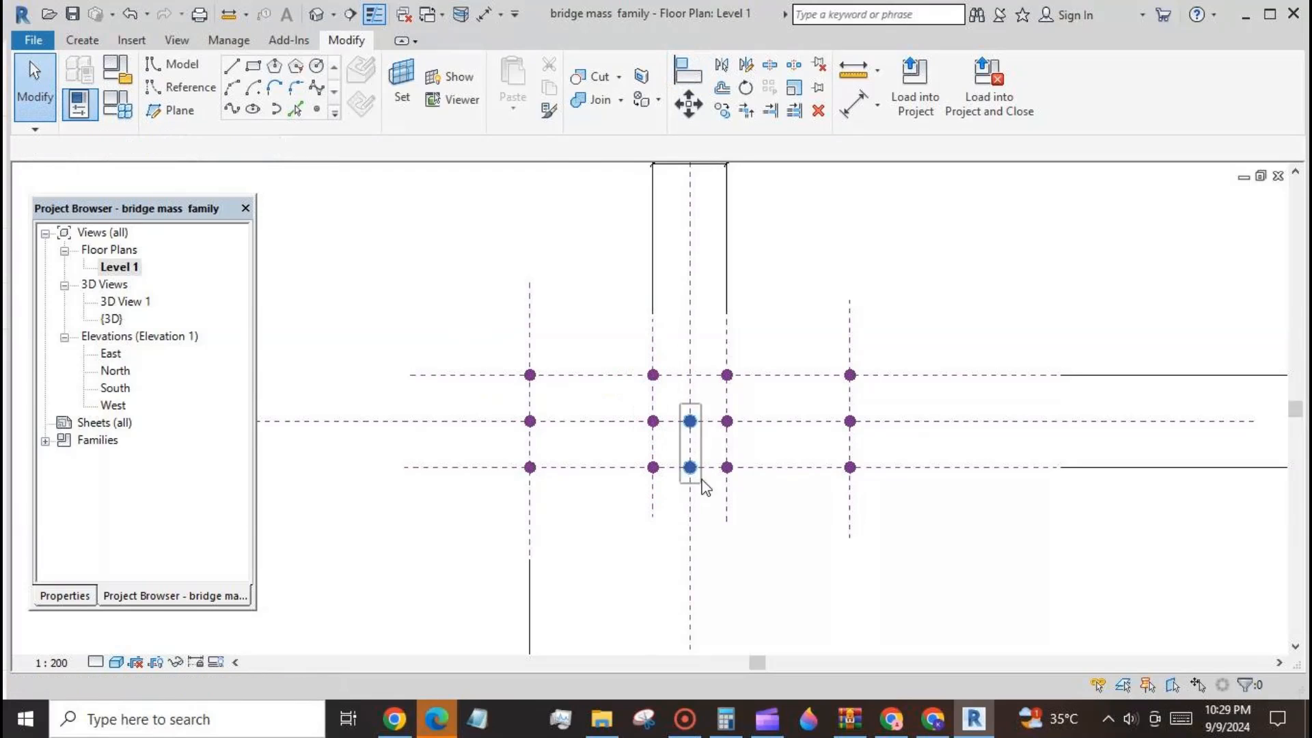
# - Delete the two points on the centre plane, and align and lock the three inner right points to their vertical plane
pyautogui.press('a')
pyautogui.press('l')
pyautogui.click(727, 335)
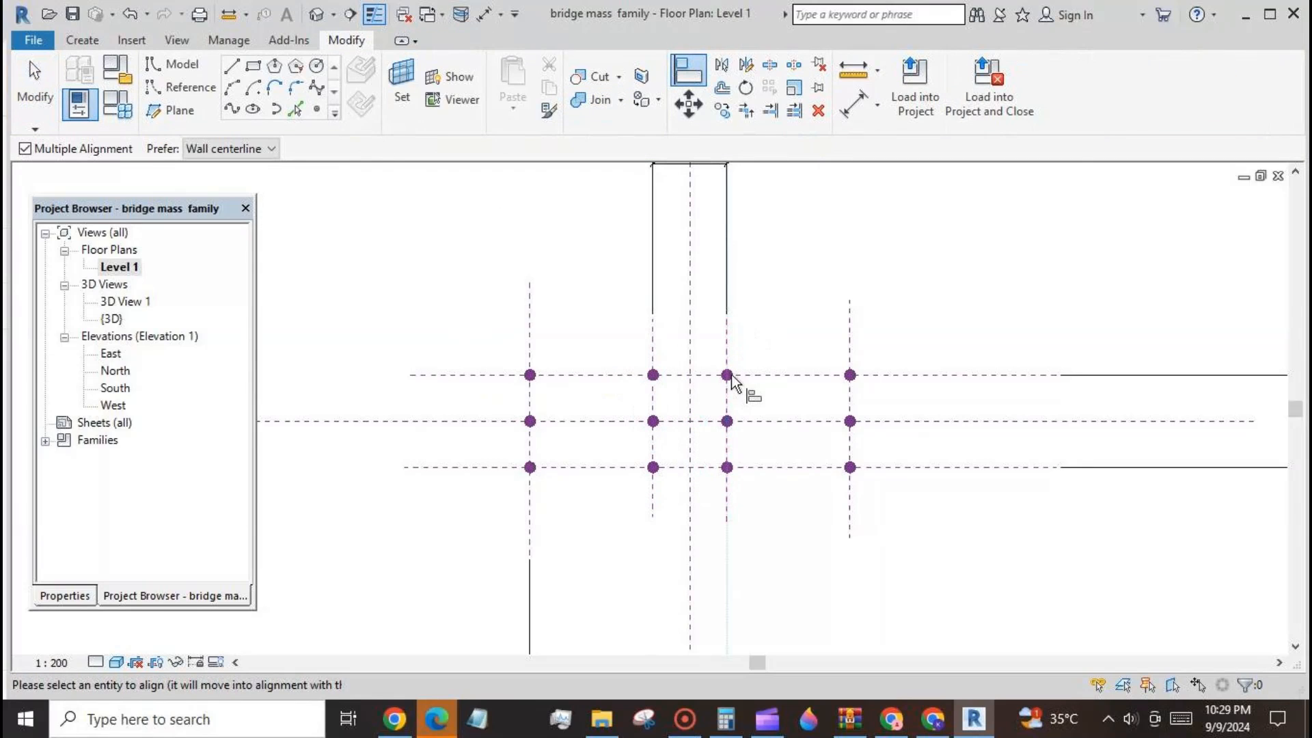
pyautogui.click(725, 377)
pyautogui.click(726, 422)
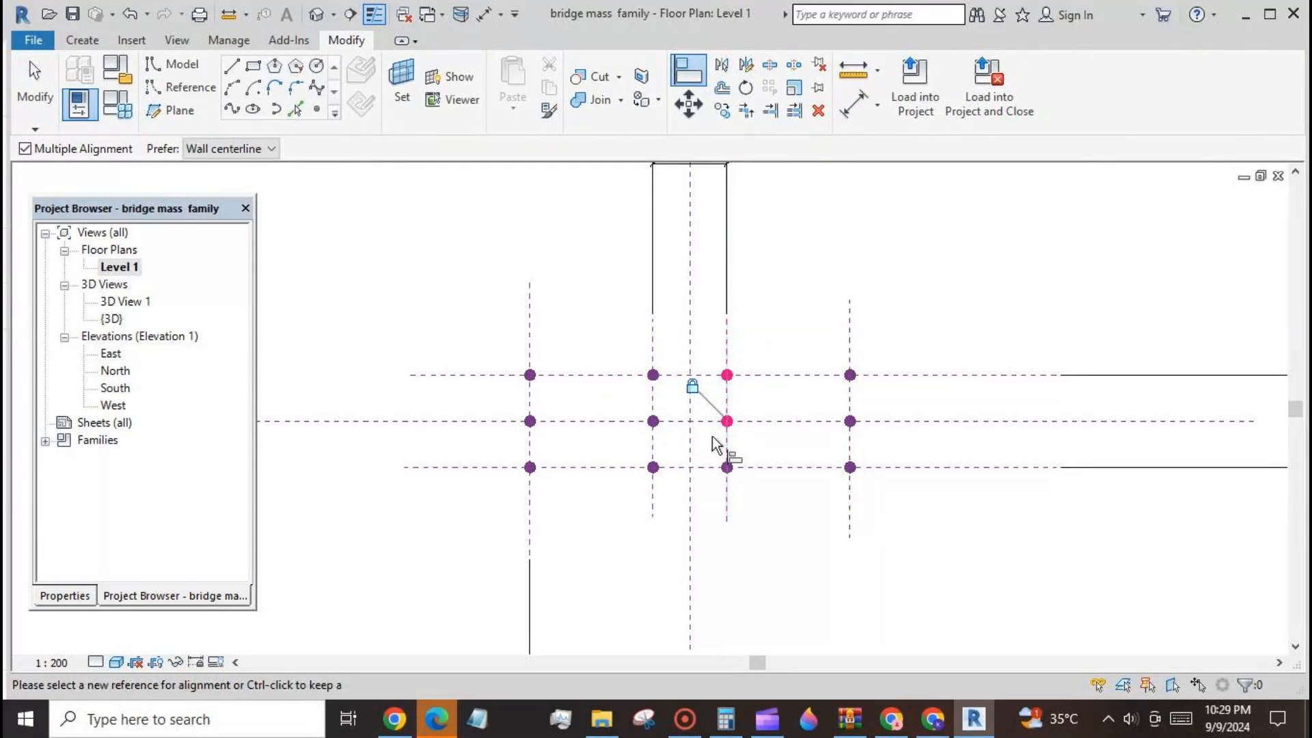
pyautogui.click(727, 468)
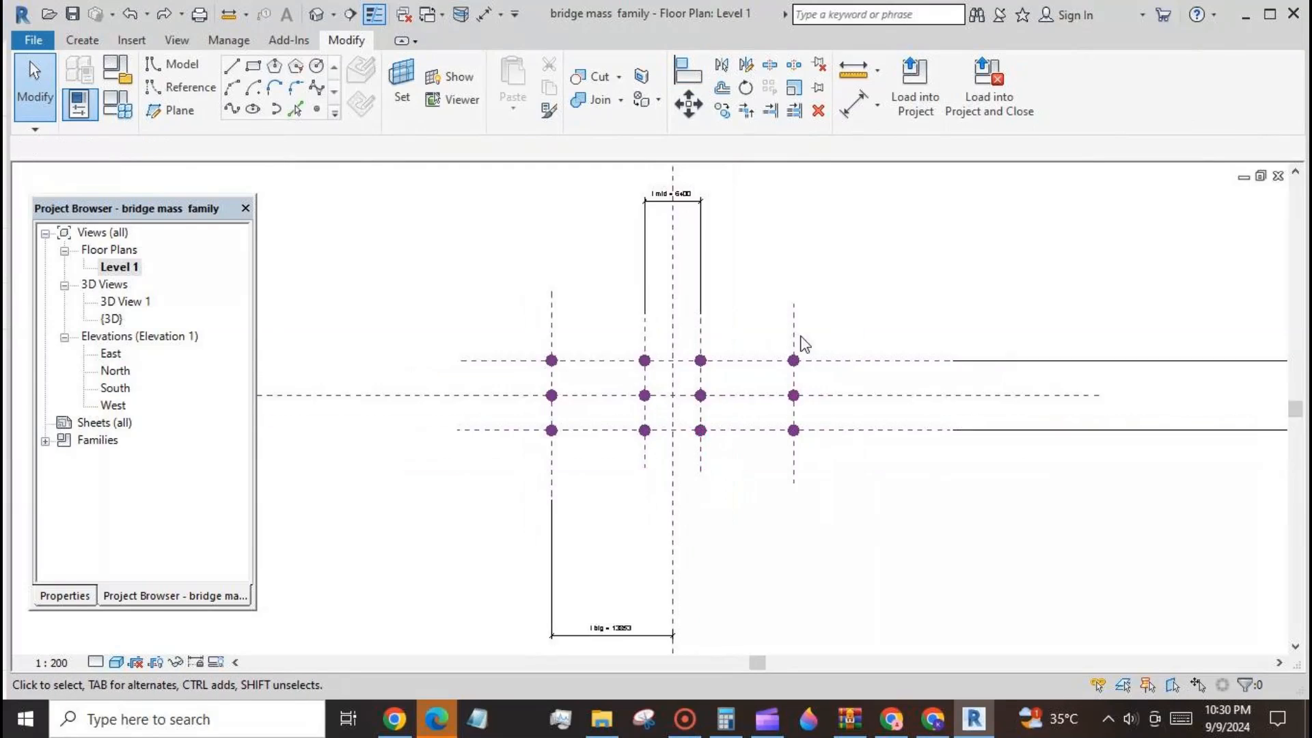
# - Align the three points on the rightmost vertical reference plane to that plane and lock the alignment
pyautogui.scroll(2, 805, 343)
pyautogui.press('a')
pyautogui.press('l')
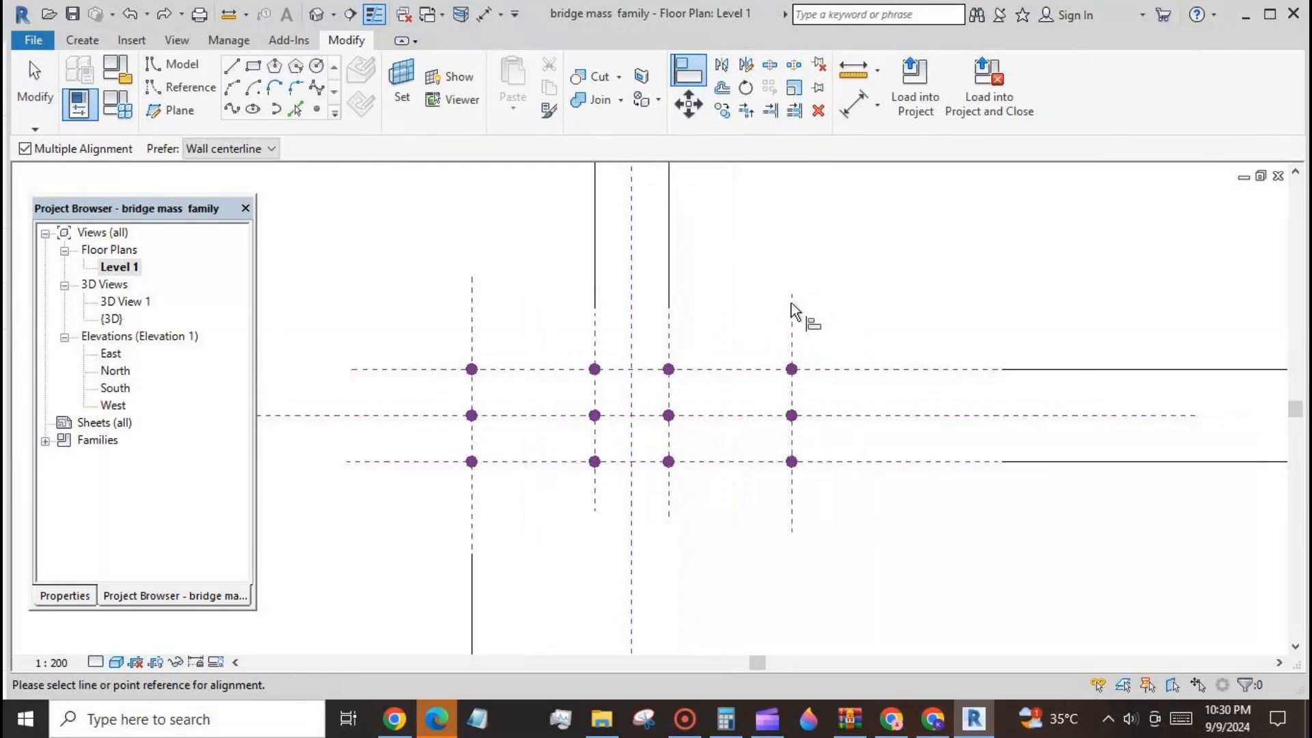
pyautogui.click(798, 328)
pyautogui.click(792, 370)
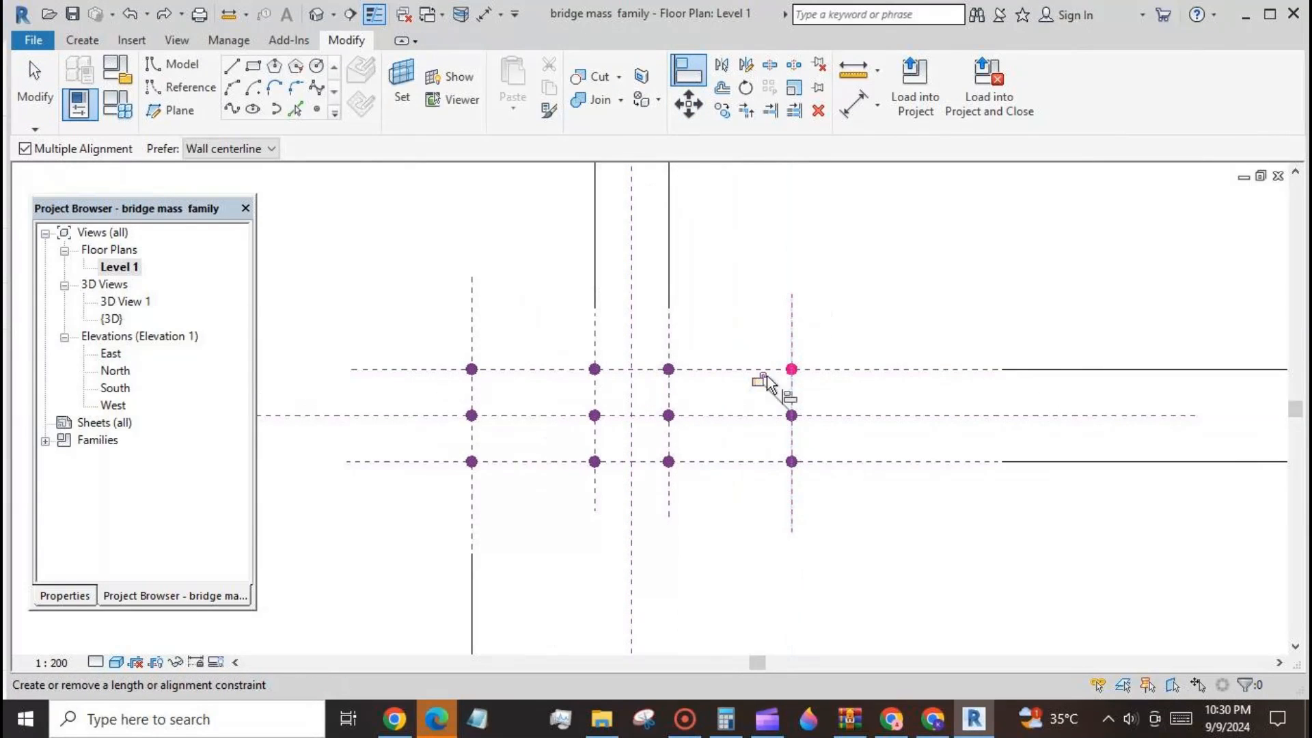
pyautogui.click(790, 415)
pyautogui.click(791, 462)
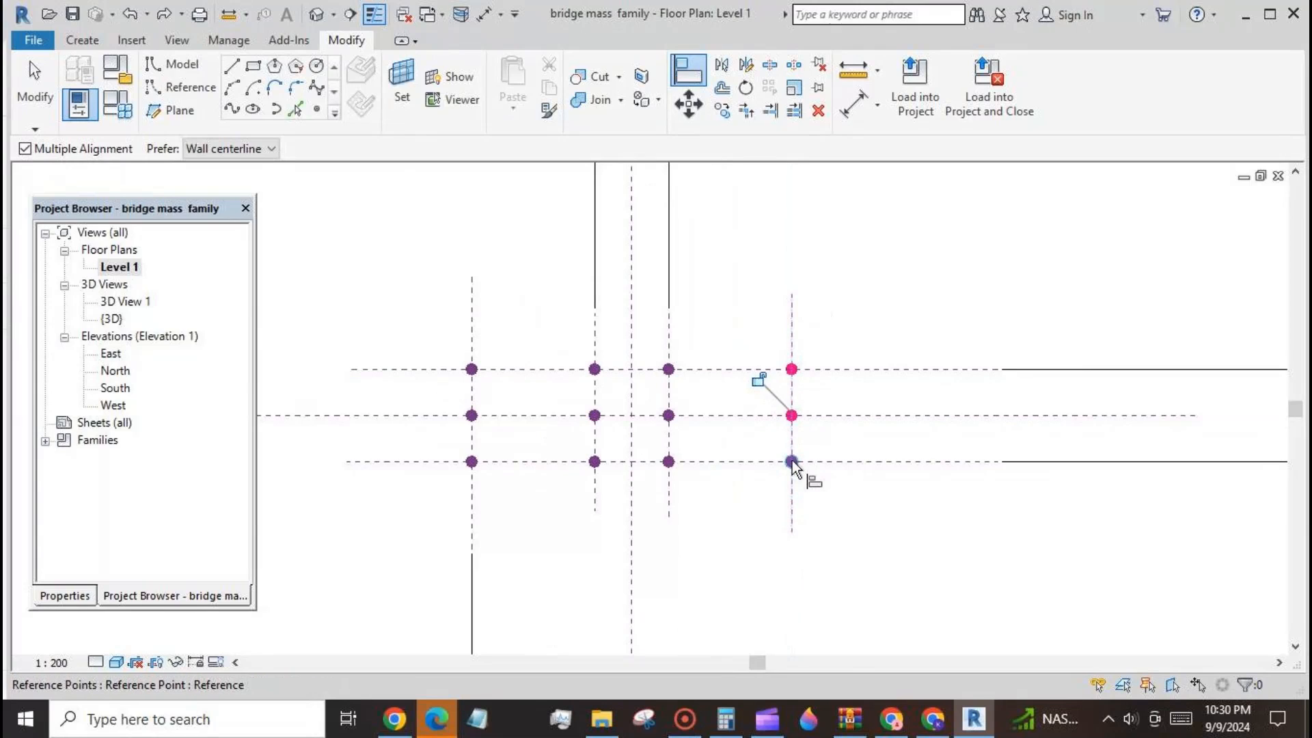
pyautogui.click(757, 380)
pyautogui.click(41, 93)
# - Give the l mid parameter the formula l big / 2 in the family types and apply it
pyautogui.scroll(-1, 767, 261)
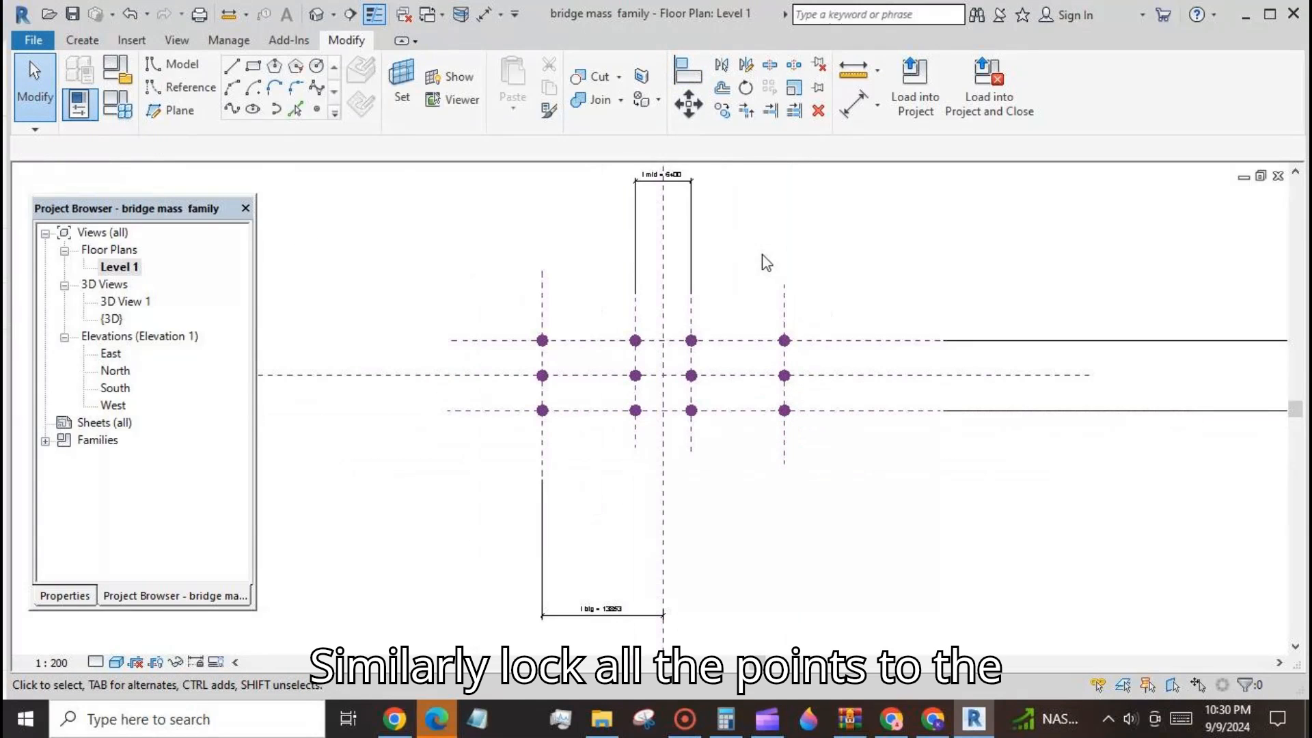
pyautogui.scroll(-1, 392, 264)
pyautogui.click(116, 106)
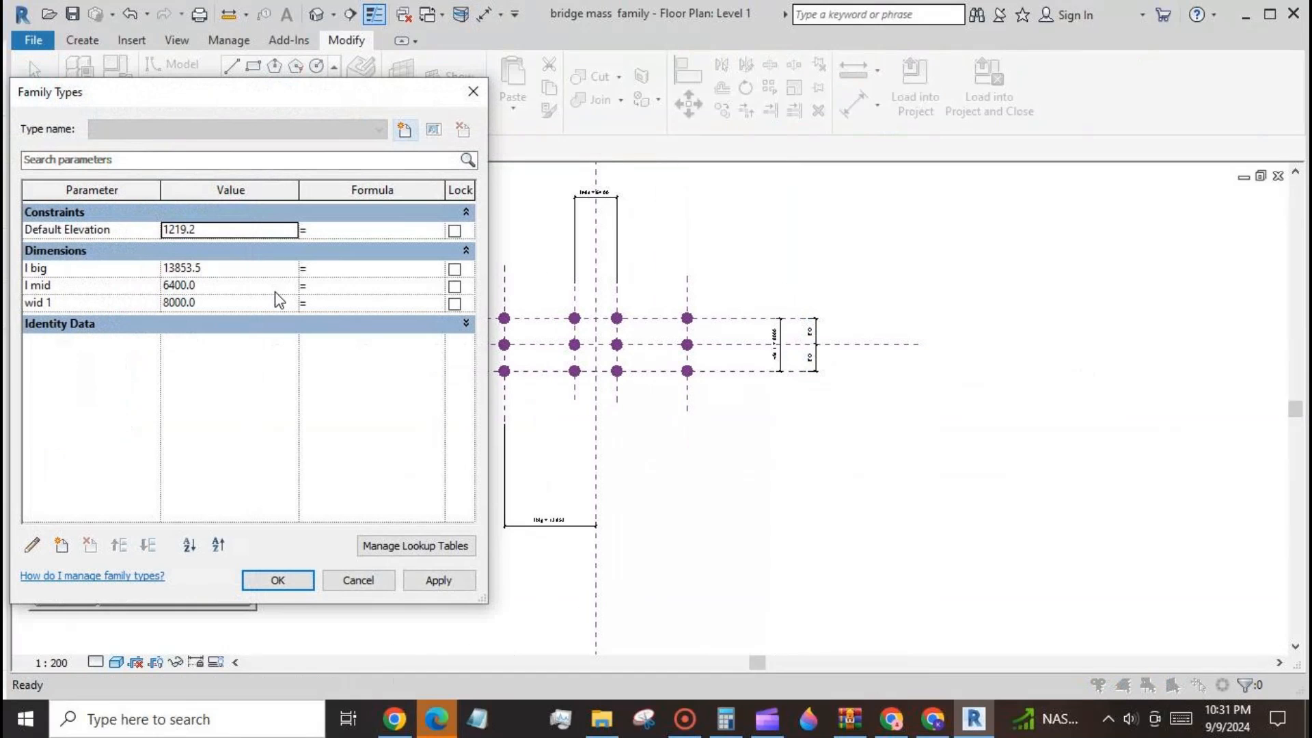
pyautogui.click(342, 286)
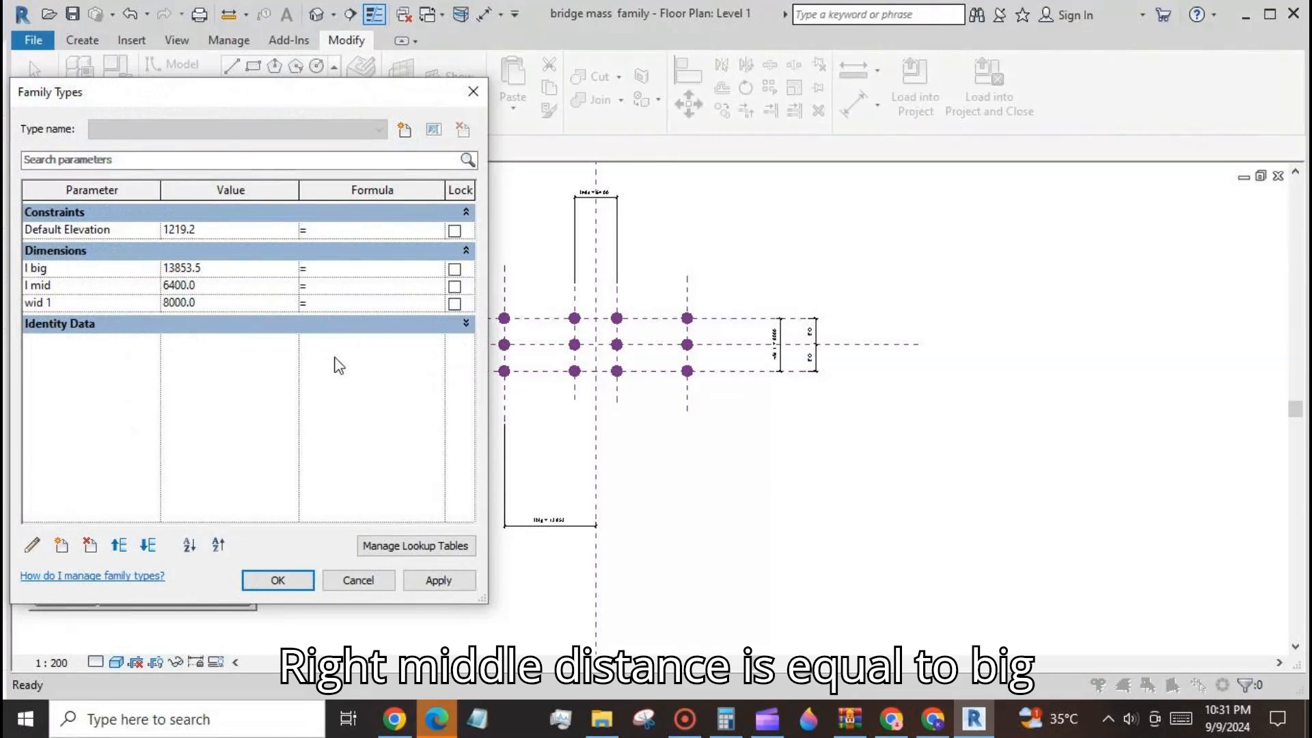
pyautogui.write('l big/2')
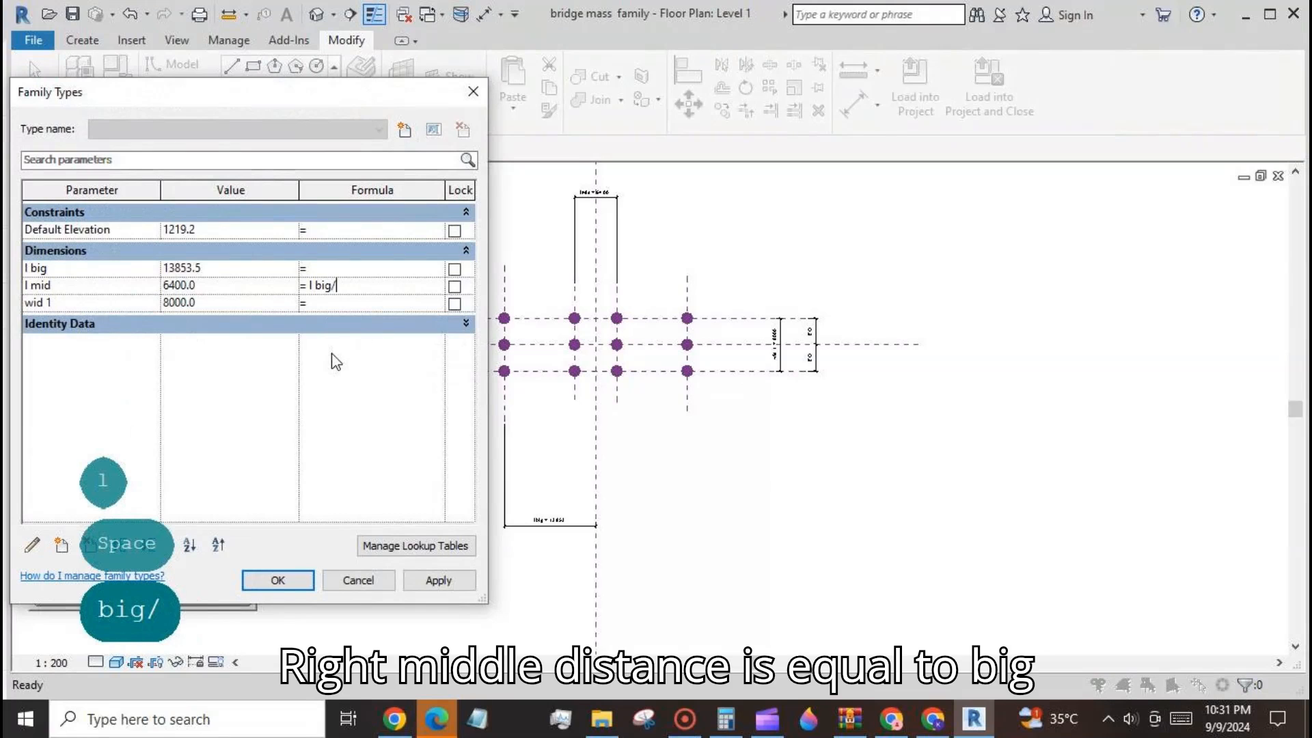
pyautogui.click(437, 581)
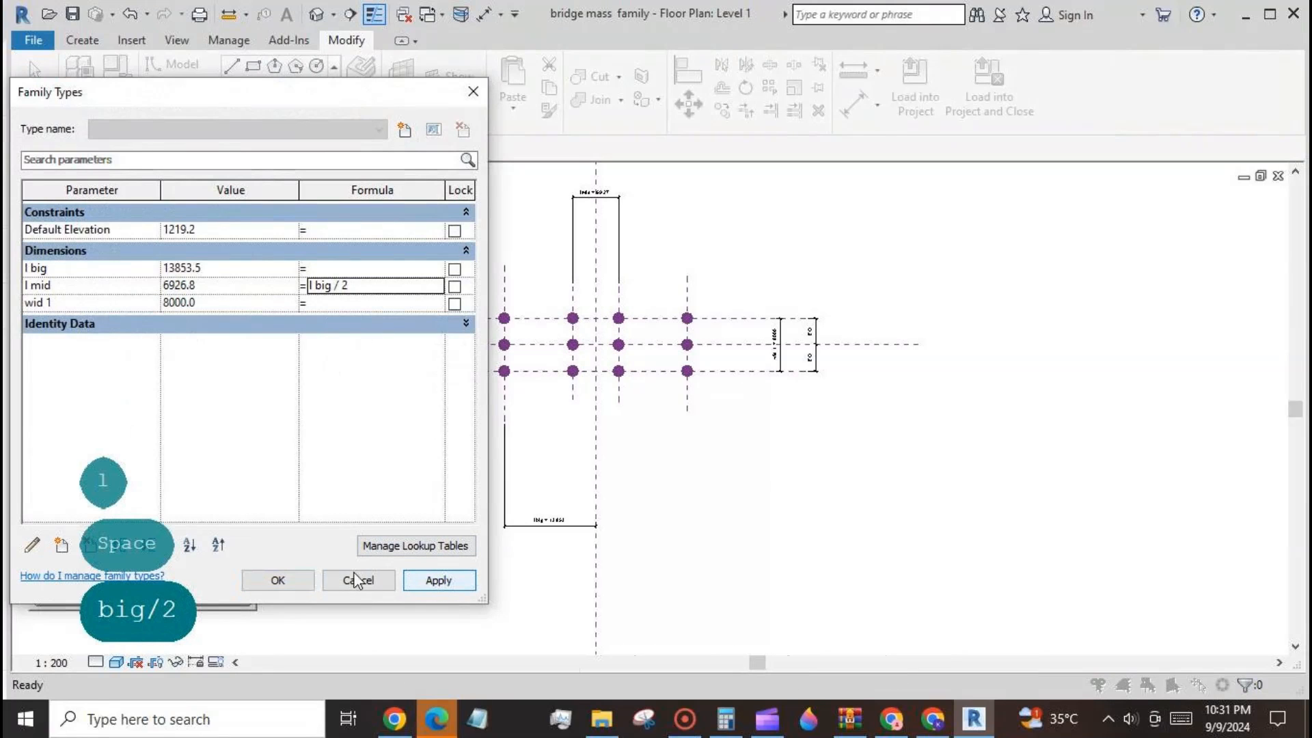
pyautogui.click(277, 580)
pyautogui.scroll(-2, 905, 408)
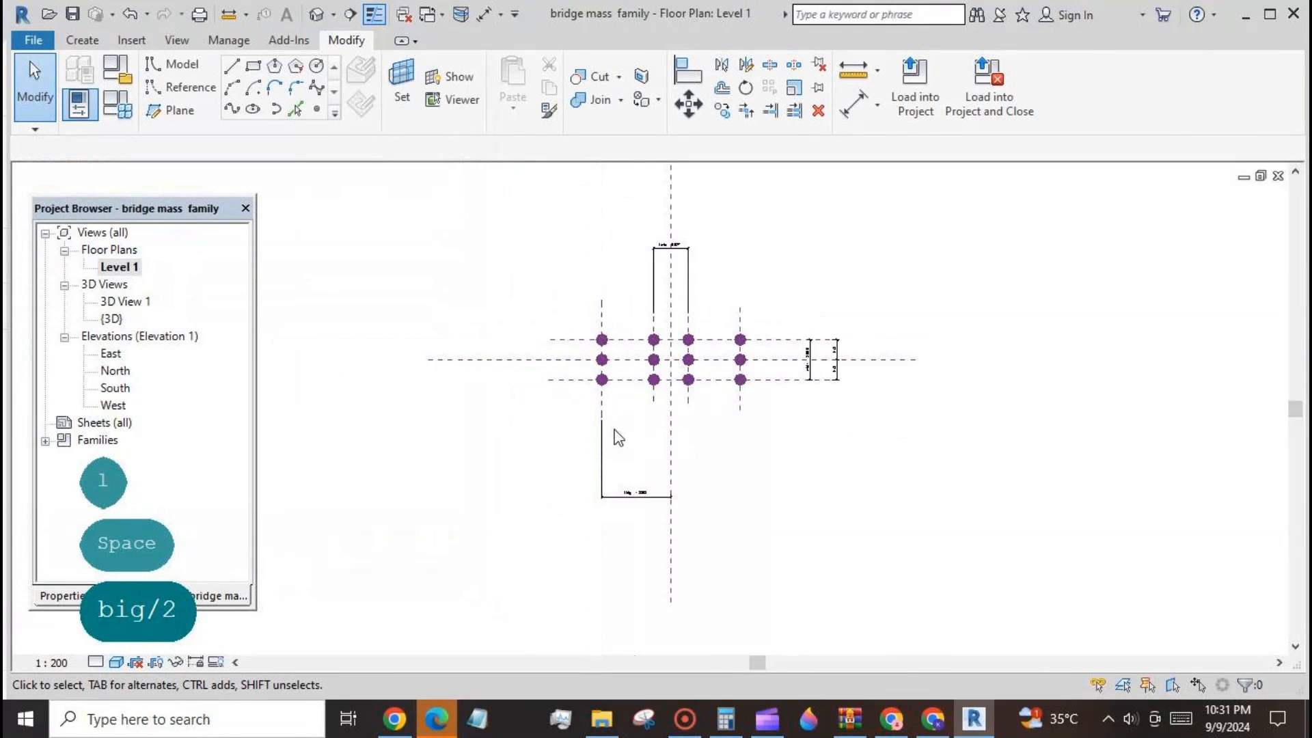
# - Switch to the bridge family 3D view and temporarily hide the bar along the arch's base
pyautogui.scroll(3, 611, 404)
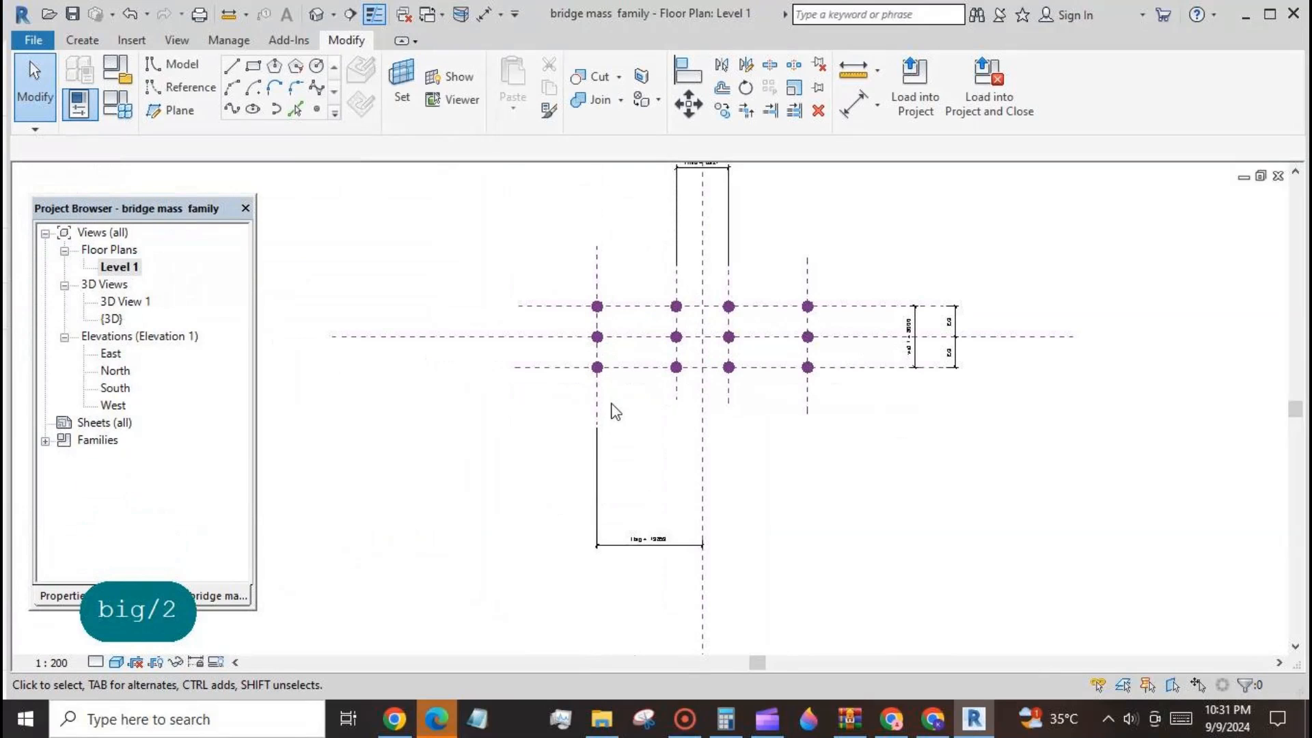
pyautogui.click(443, 13)
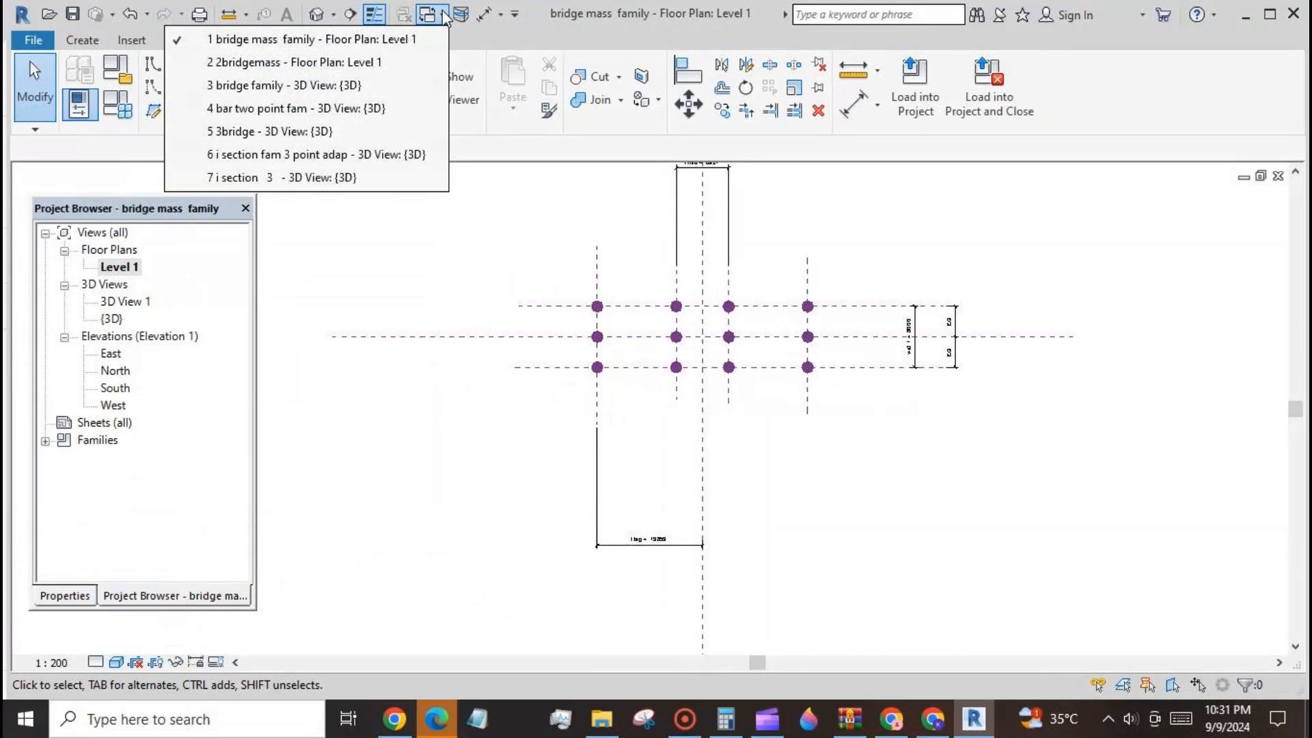
pyautogui.click(431, 85)
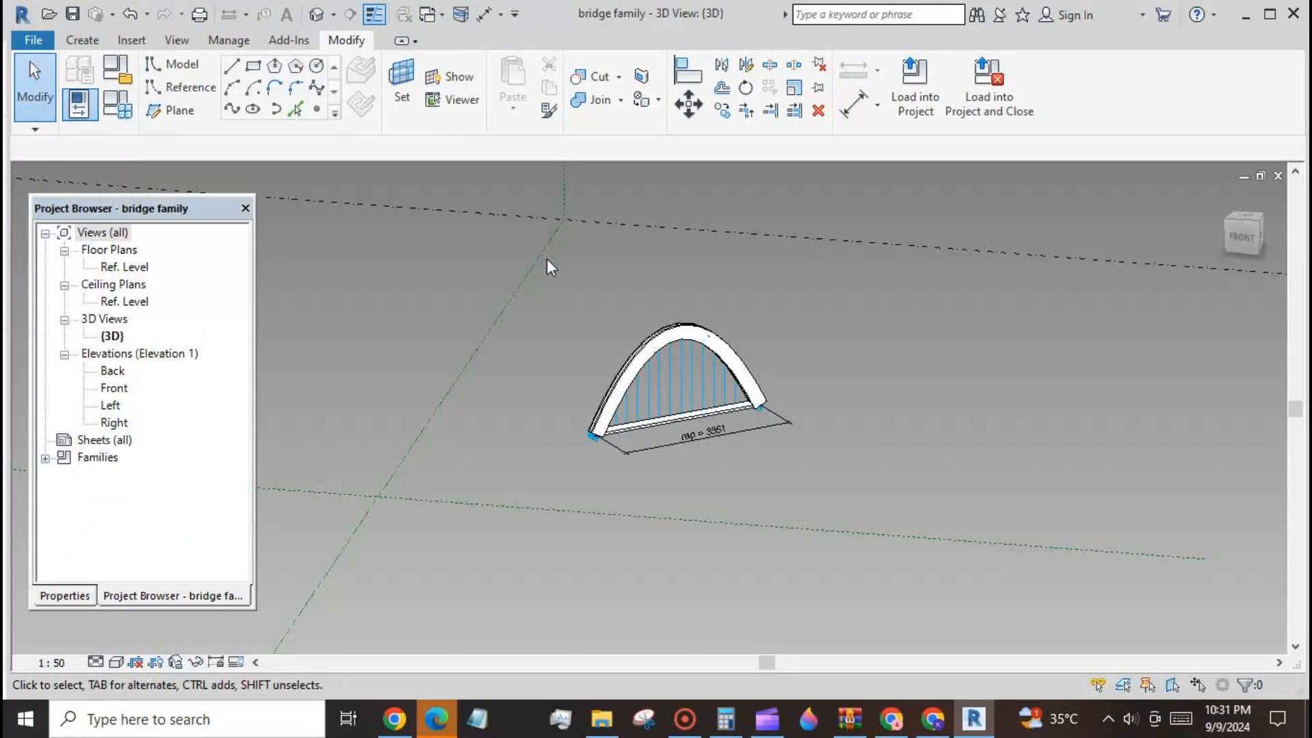
pyautogui.click(663, 424)
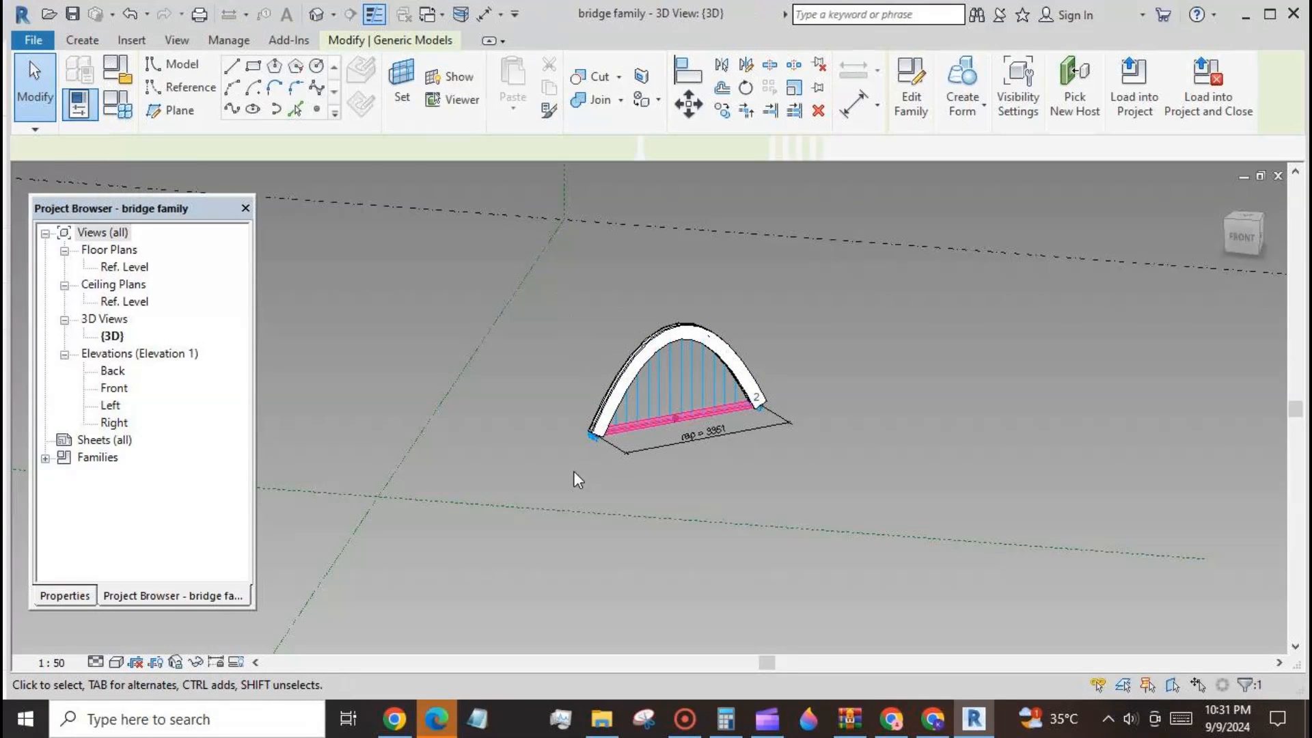
pyautogui.click(195, 661)
pyautogui.click(313, 610)
pyautogui.scroll(3, 674, 424)
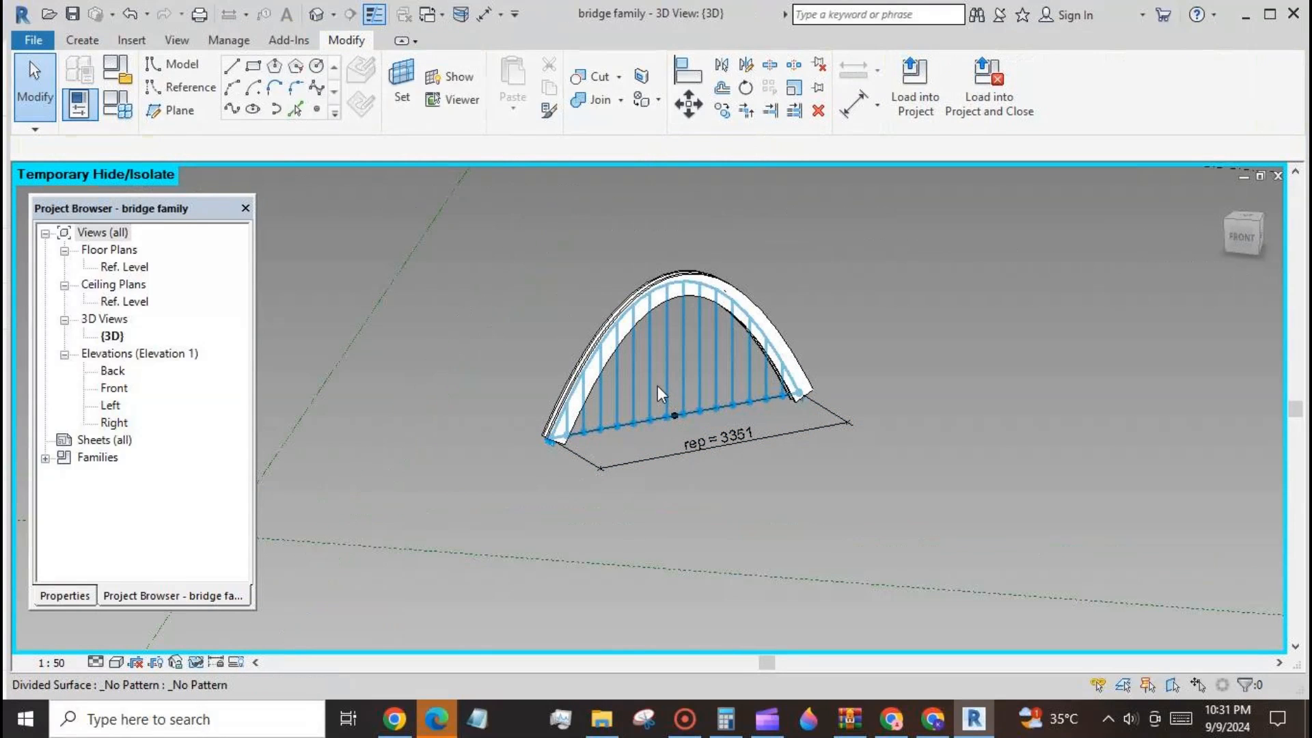
# - Associate the rotation angle of the base line's midpoint reference point with a new instance parameter named rot
pyautogui.click(679, 423)
pyautogui.click(280, 374)
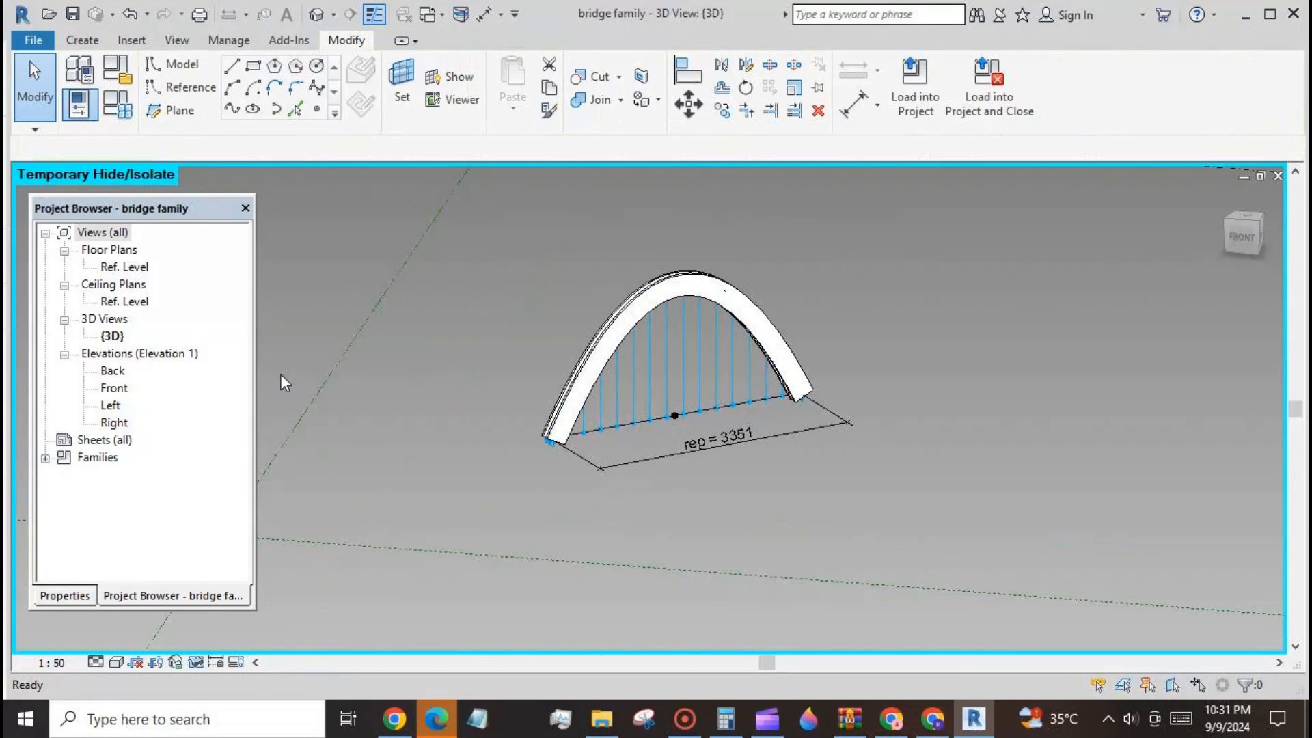
pyautogui.click(674, 417)
pyautogui.click(61, 596)
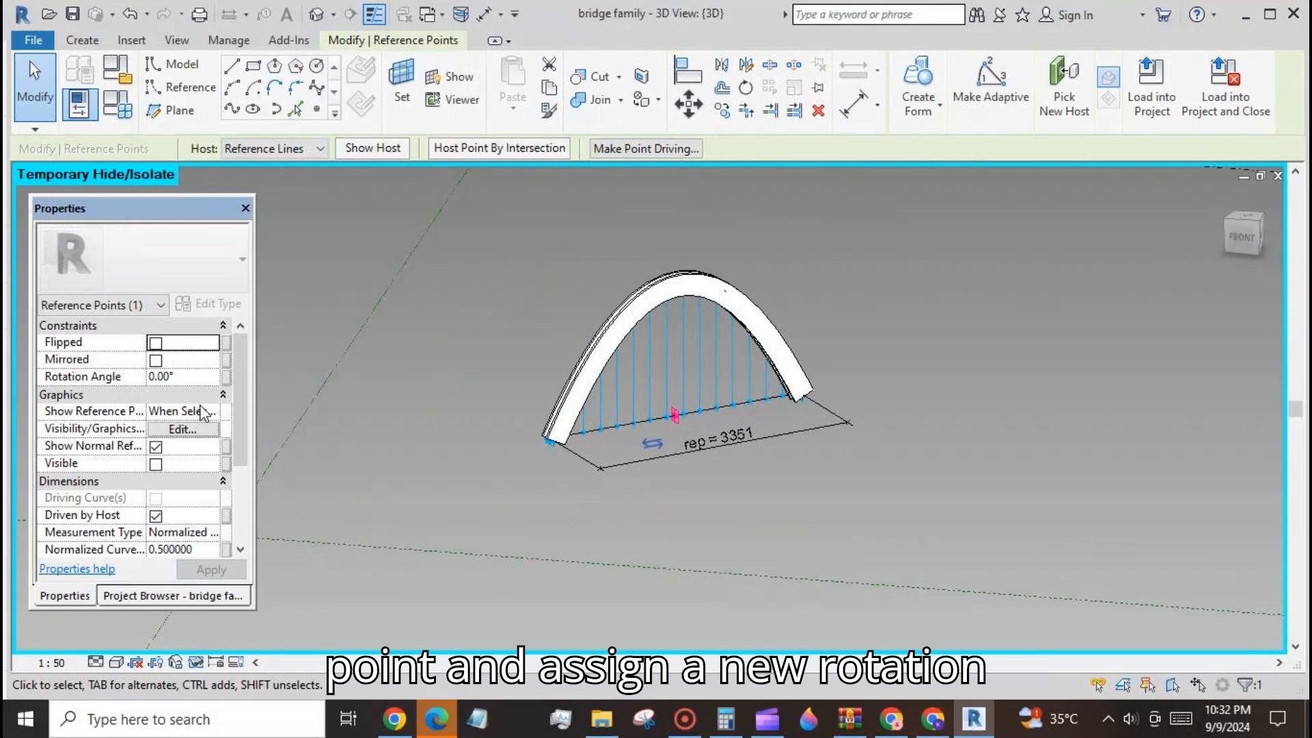
pyautogui.click(232, 377)
pyautogui.click(197, 550)
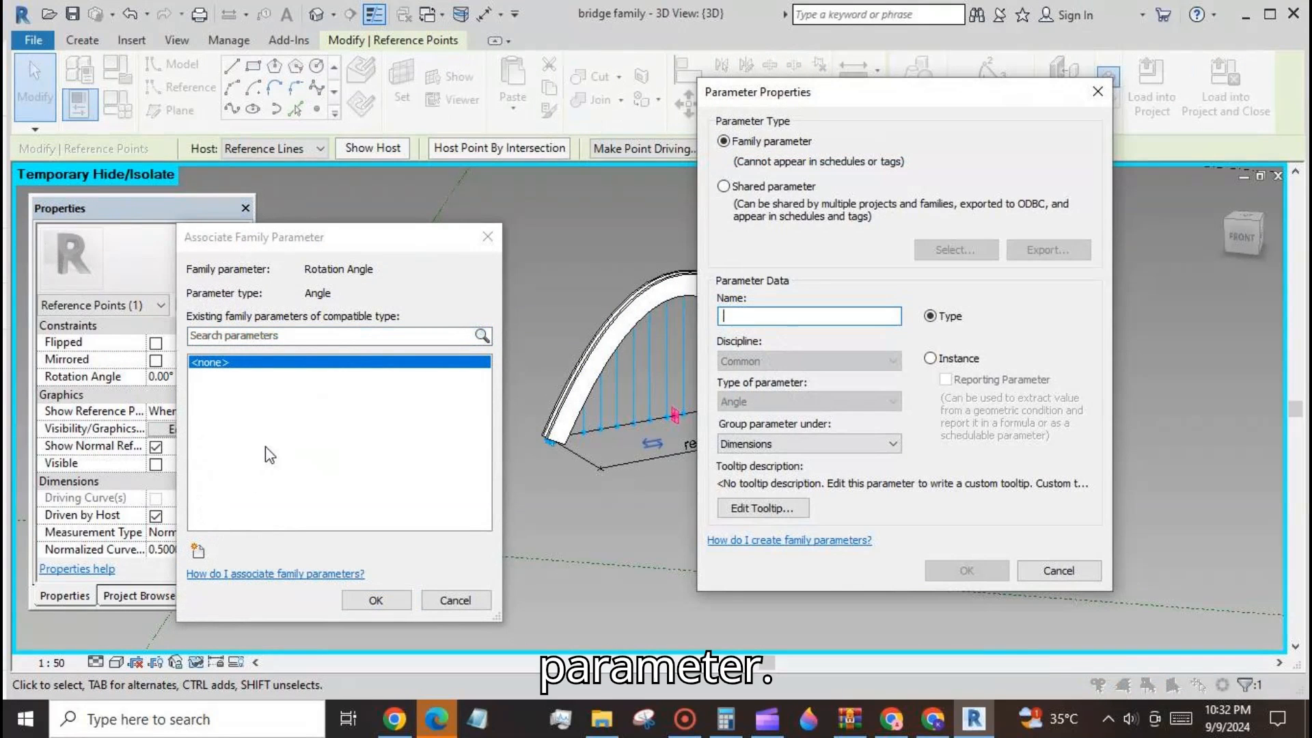
pyautogui.write('rot')
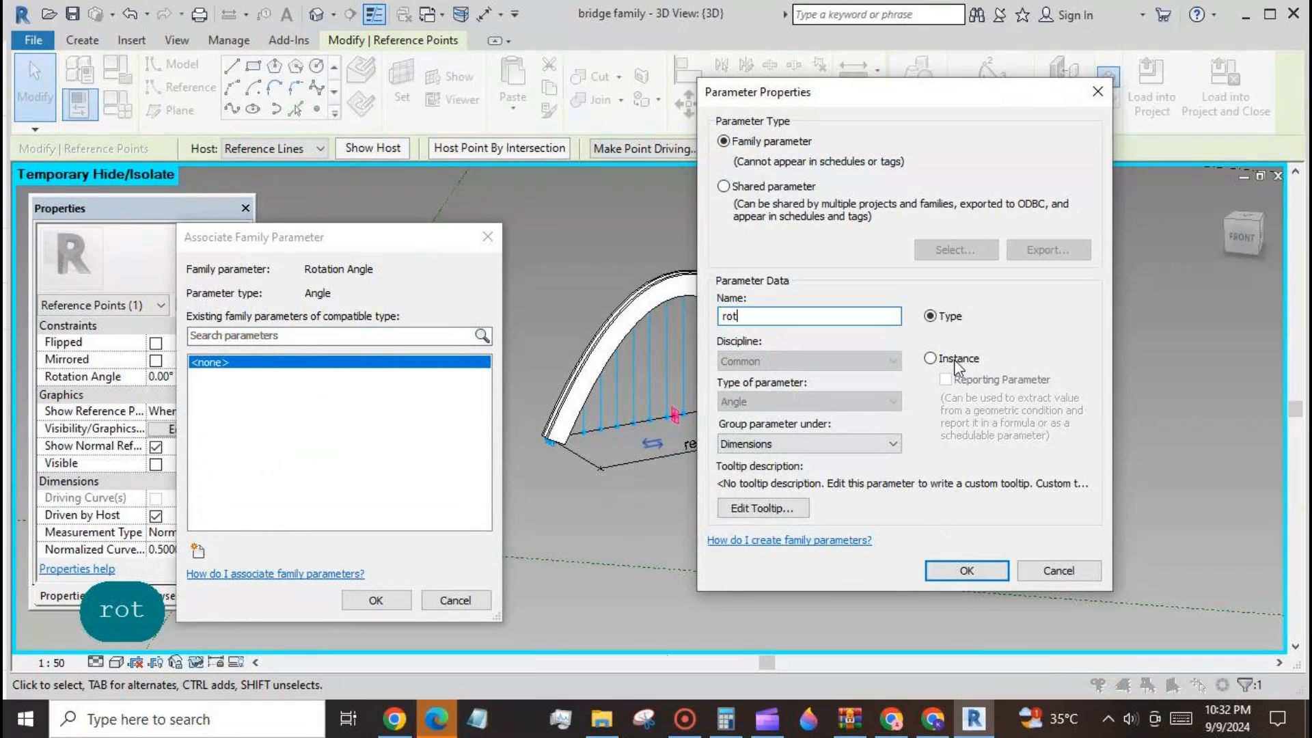
pyautogui.click(966, 567)
pyautogui.click(379, 599)
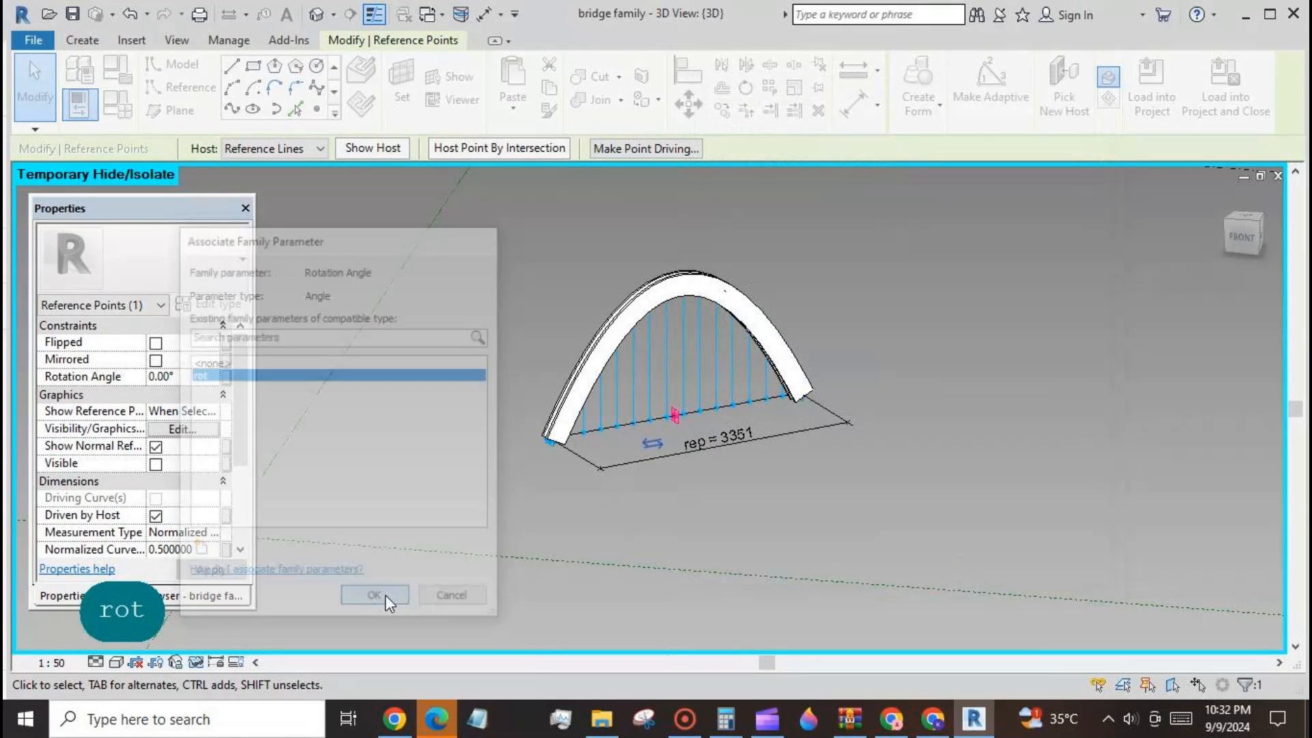
pyautogui.click(745, 493)
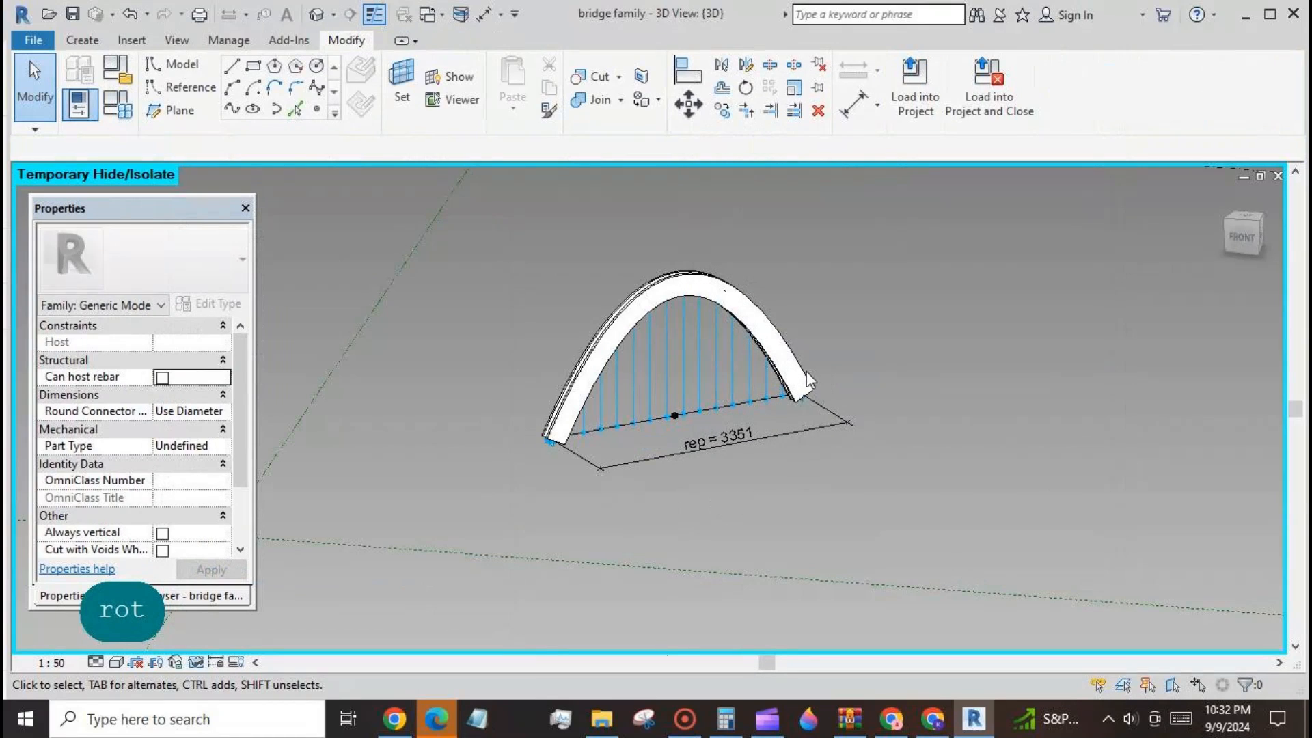
# - Examine the arch component's instance and type properties to find where its material parameter is stored
pyautogui.click(805, 371)
pyautogui.scroll(-1, 240, 431)
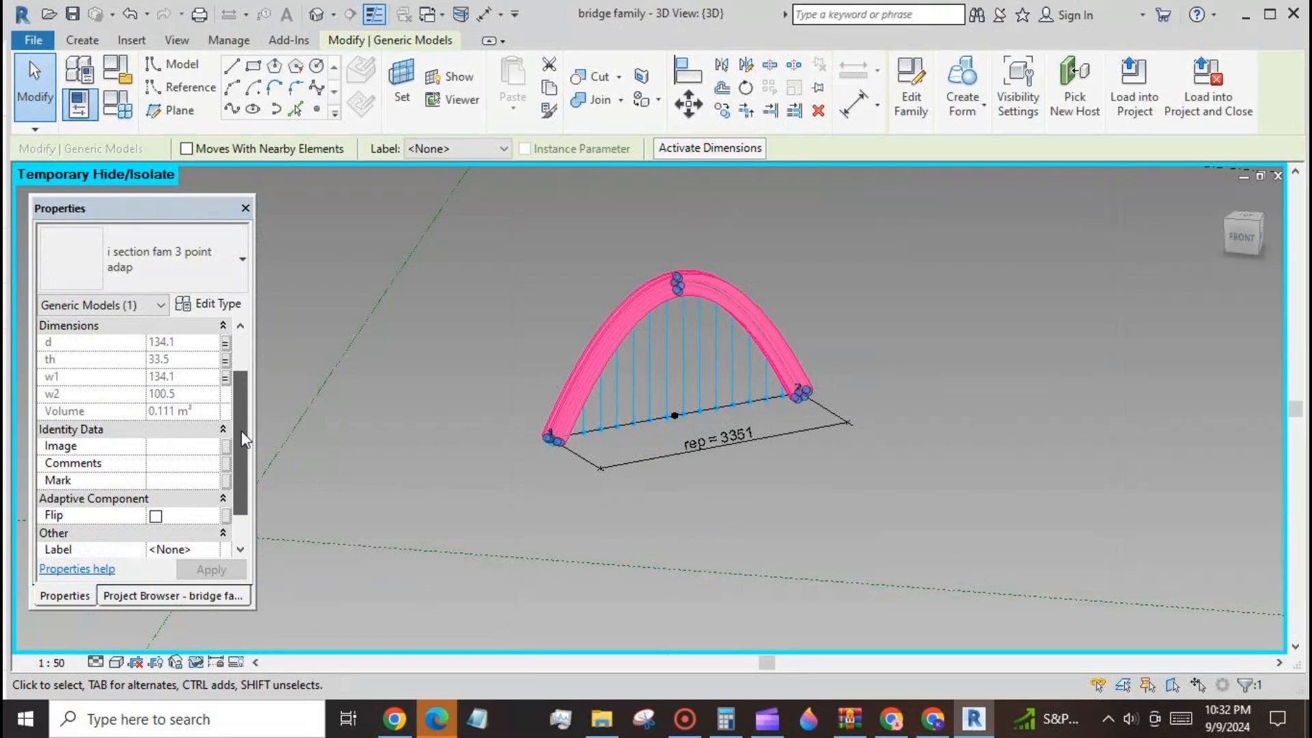
pyautogui.scroll(1, 240, 430)
pyautogui.click(208, 304)
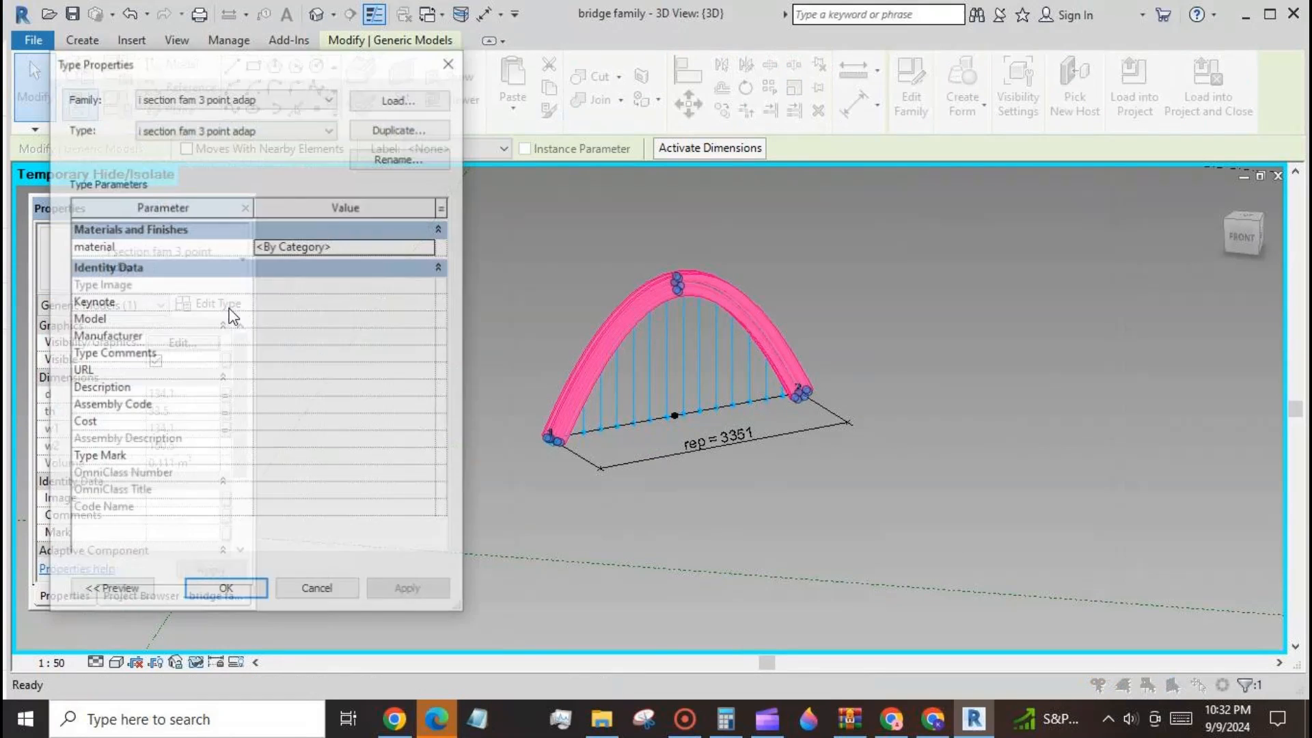
pyautogui.click(226, 592)
pyautogui.click(424, 227)
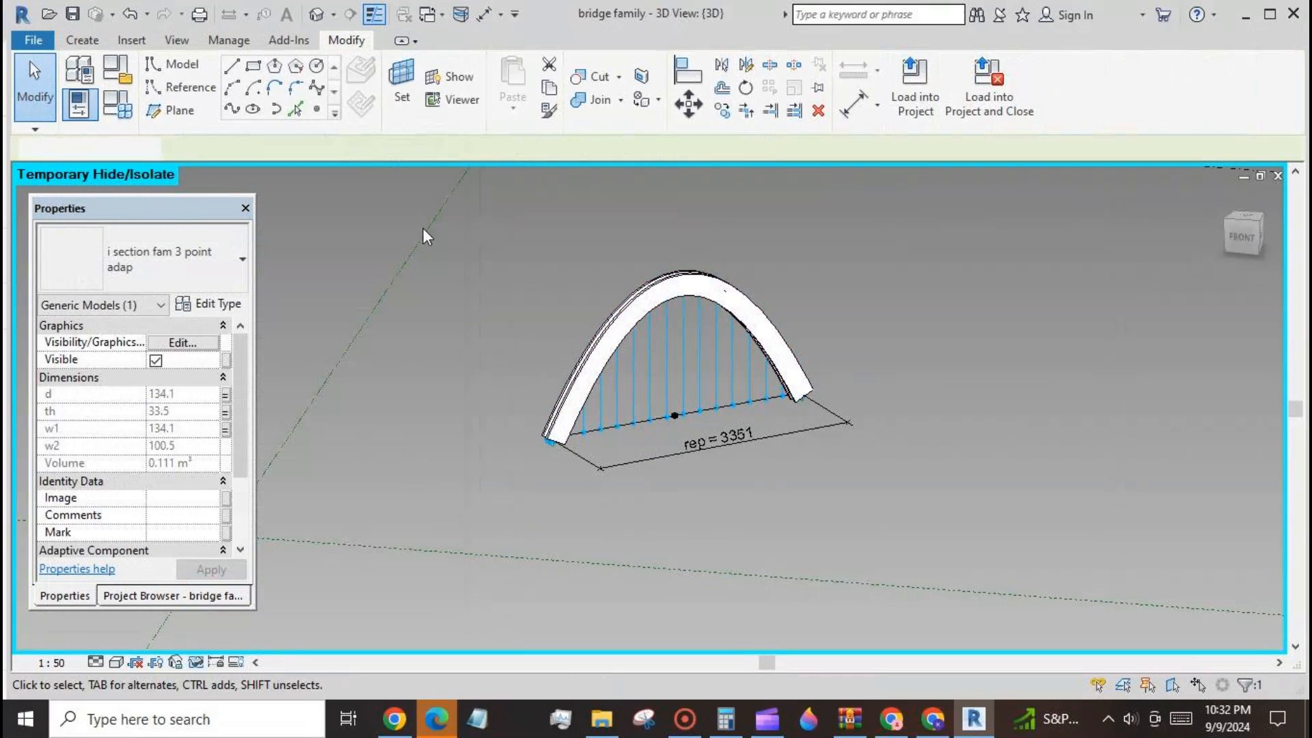
# - In the i section fam 3 point adap family, change the material parameter to an instance parameter
pyautogui.click(429, 14)
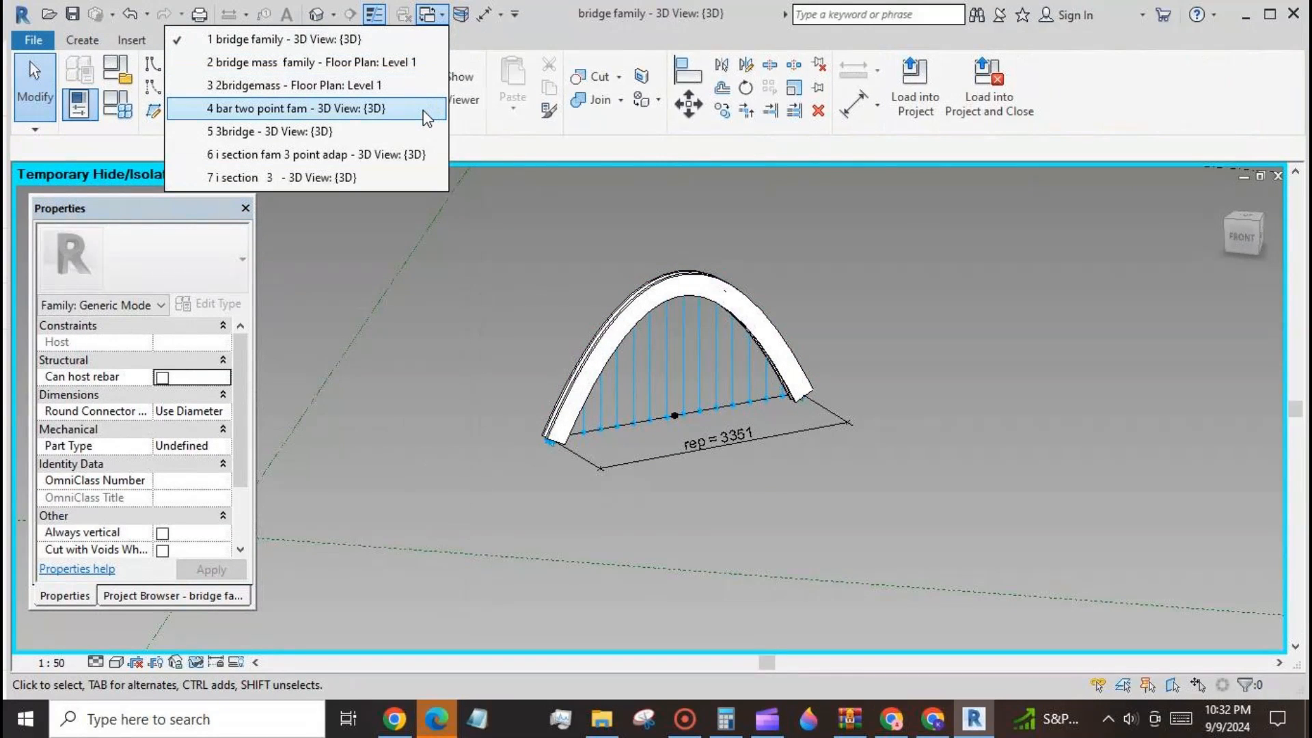
pyautogui.click(382, 155)
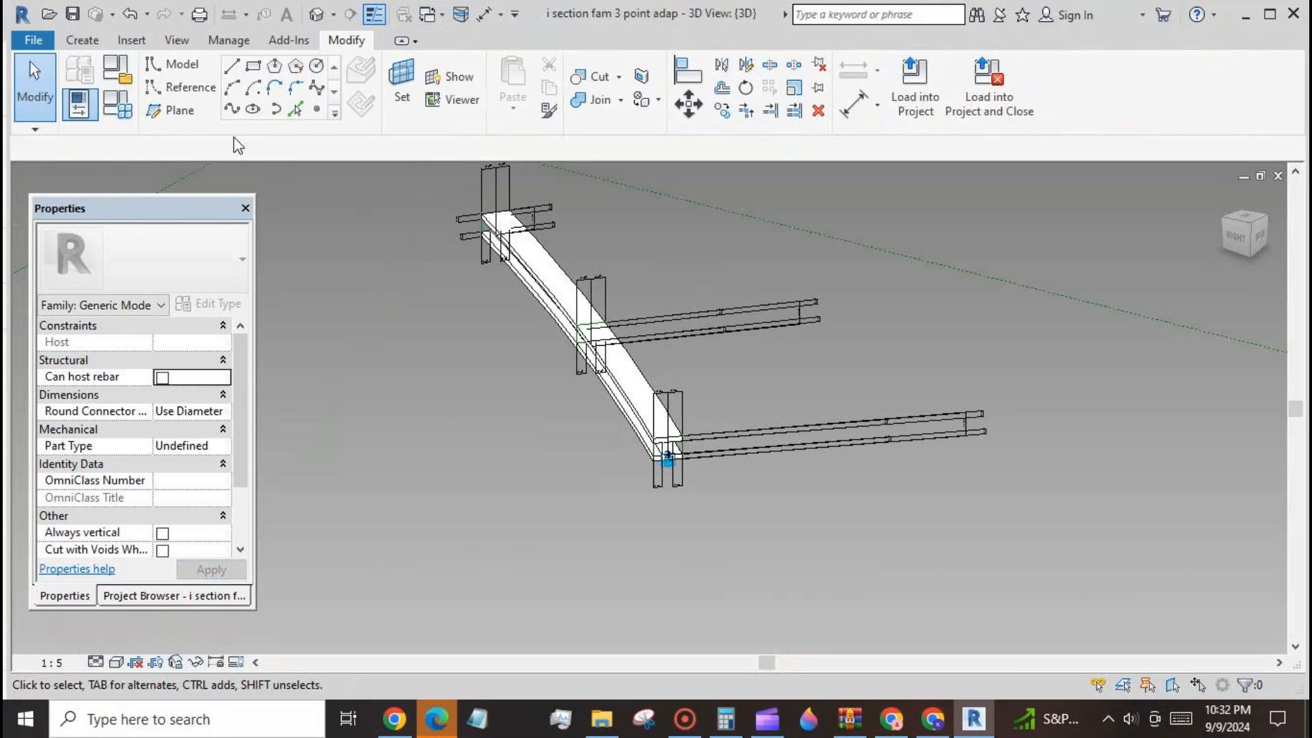
pyautogui.click(118, 104)
pyautogui.click(796, 440)
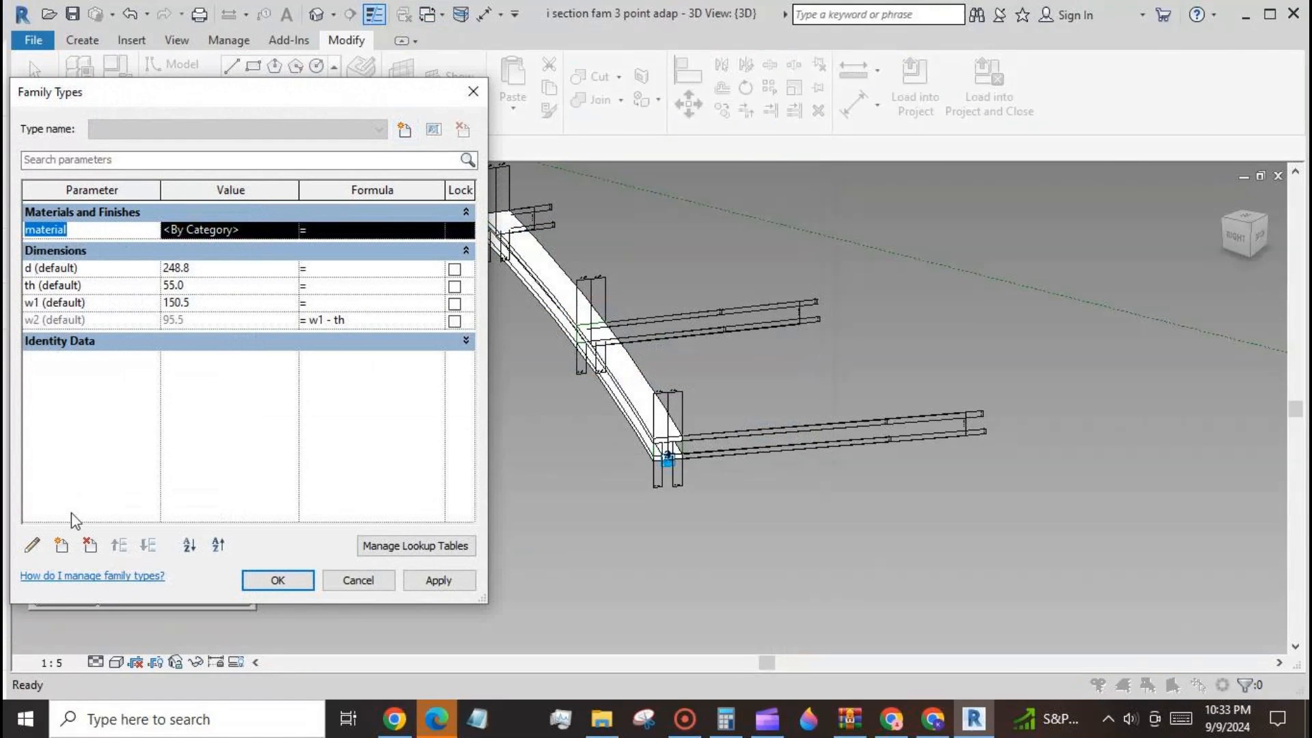
pyautogui.click(31, 545)
pyautogui.click(966, 570)
pyautogui.click(277, 580)
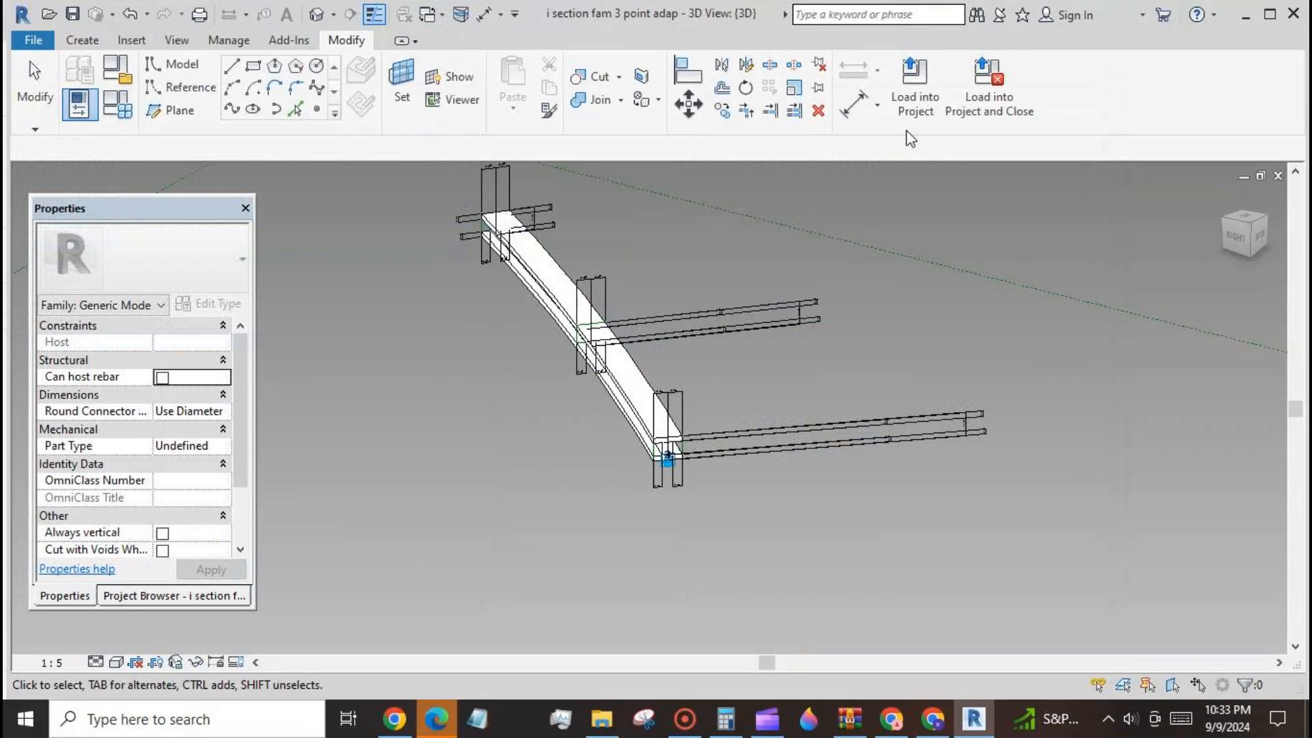
# - Load the i section family into the bridge family, overwriting the existing version without its parameter values
pyautogui.click(915, 88)
pyautogui.click(819, 506)
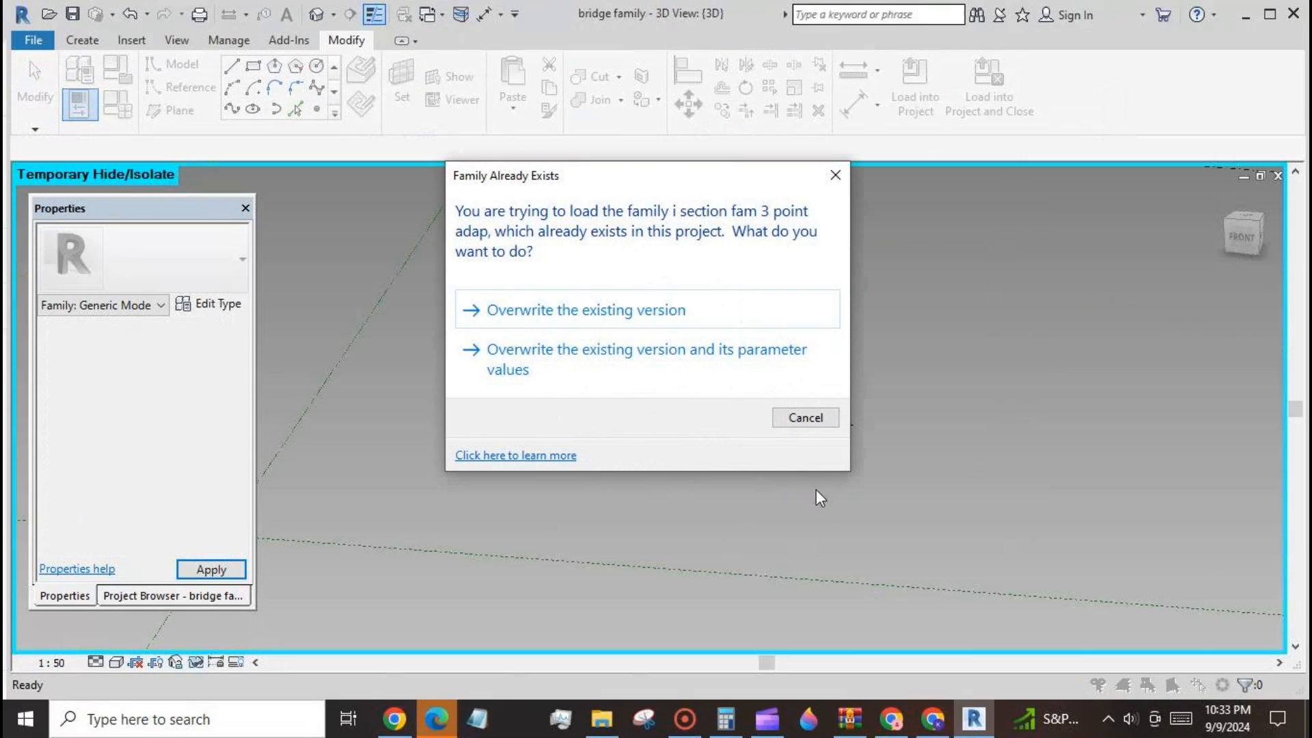
pyautogui.click(650, 307)
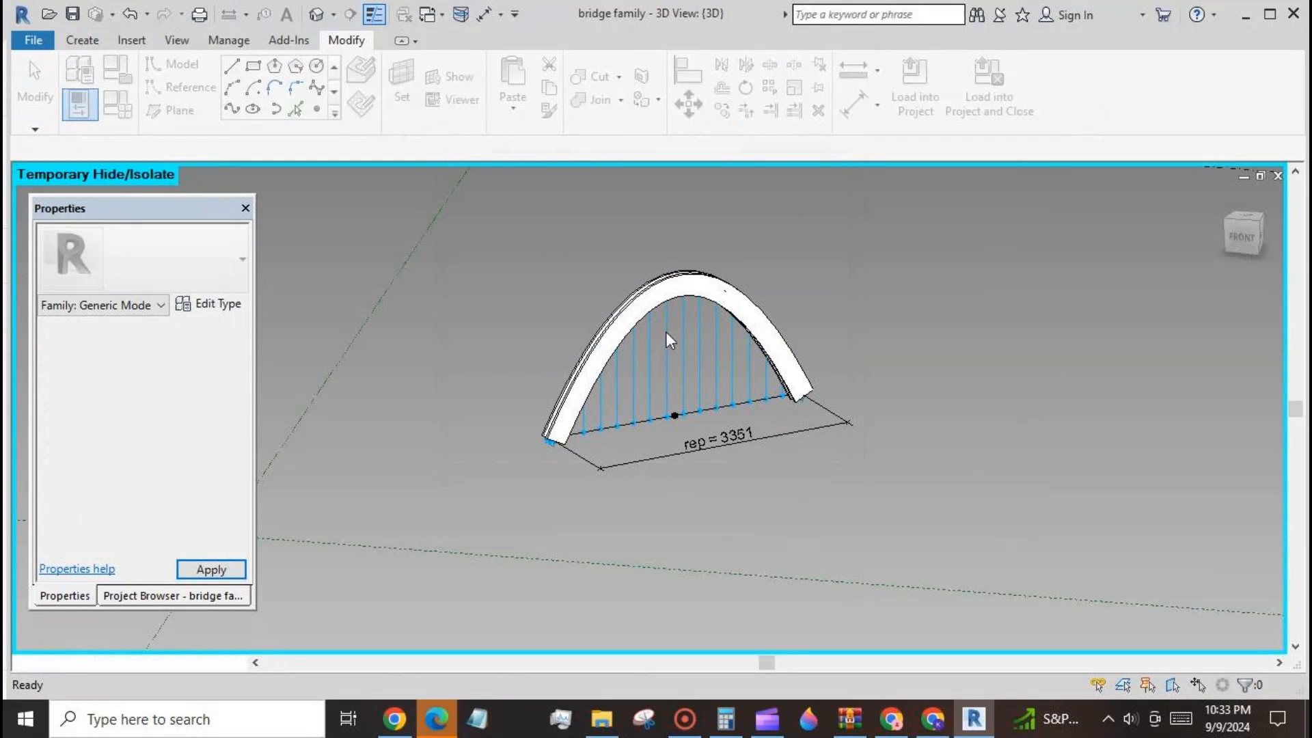
# - Associate the arch's material property with a new family parameter named mat
pyautogui.click(803, 373)
pyautogui.click(227, 395)
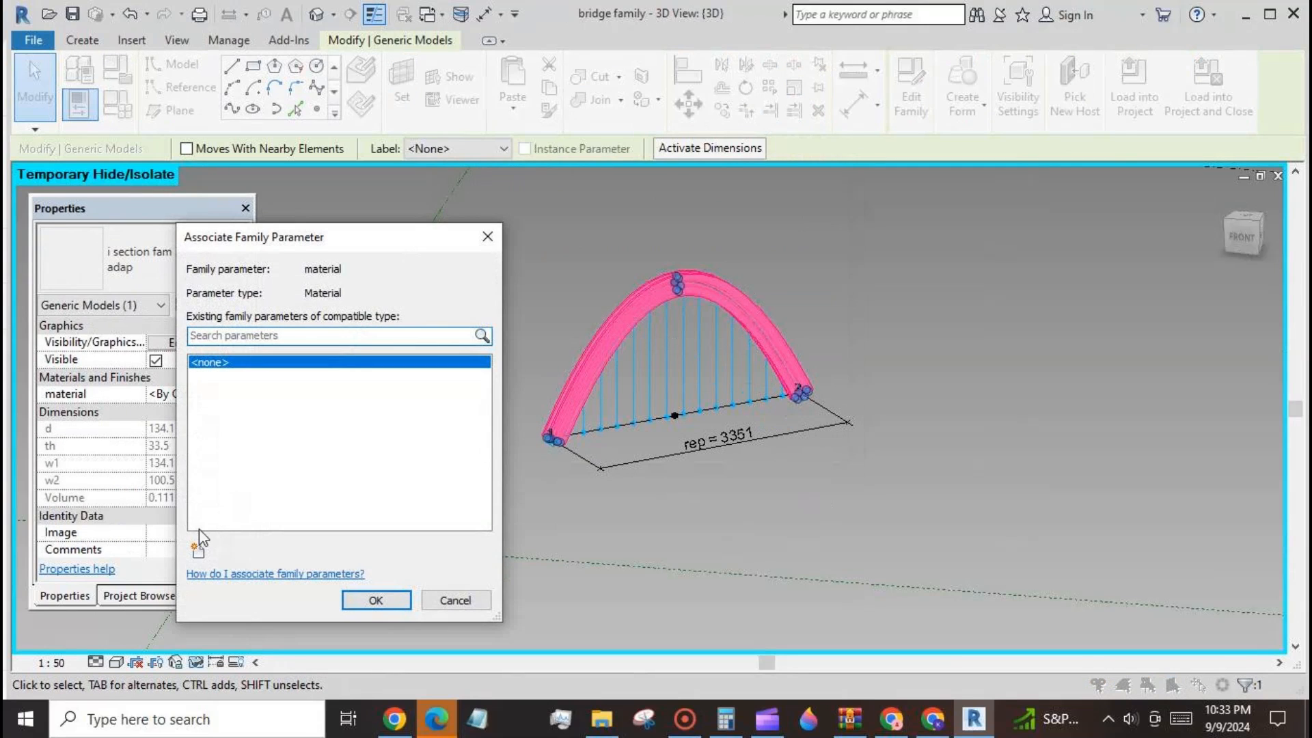
pyautogui.click(198, 550)
pyautogui.write('mat')
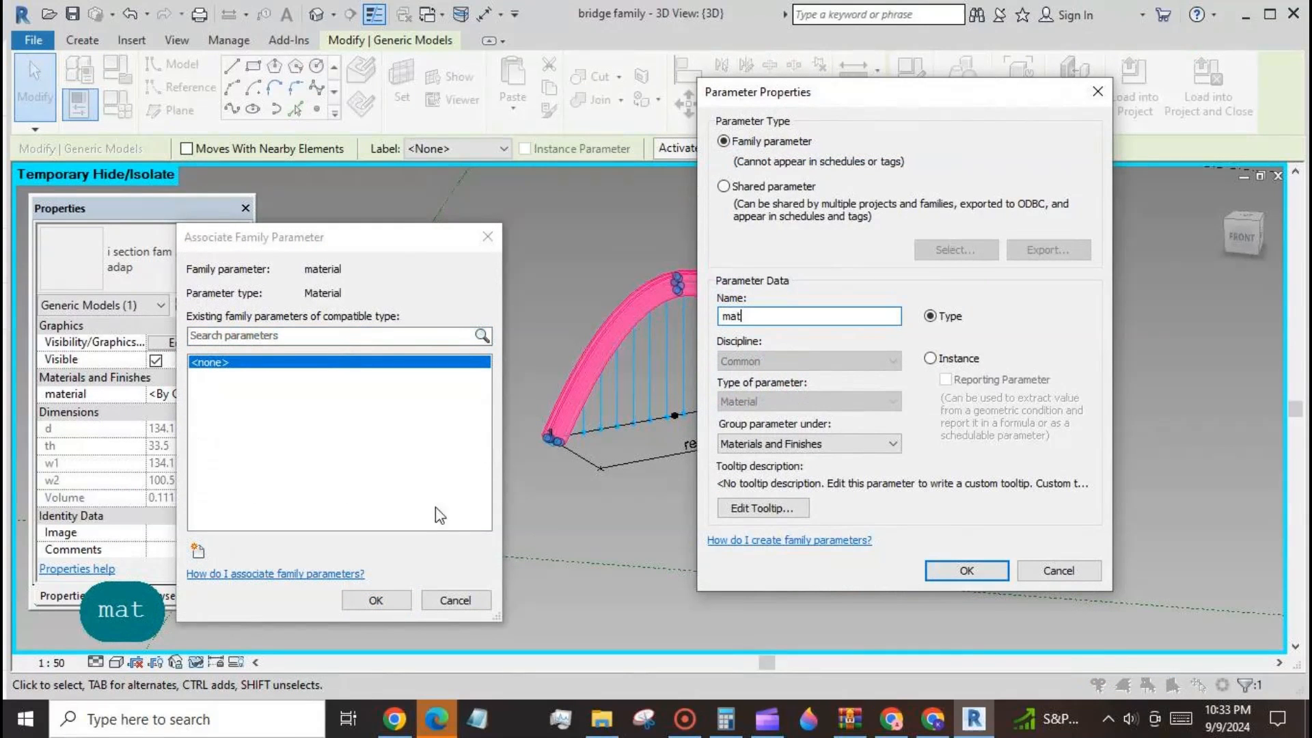
pyautogui.click(967, 571)
pyautogui.click(377, 600)
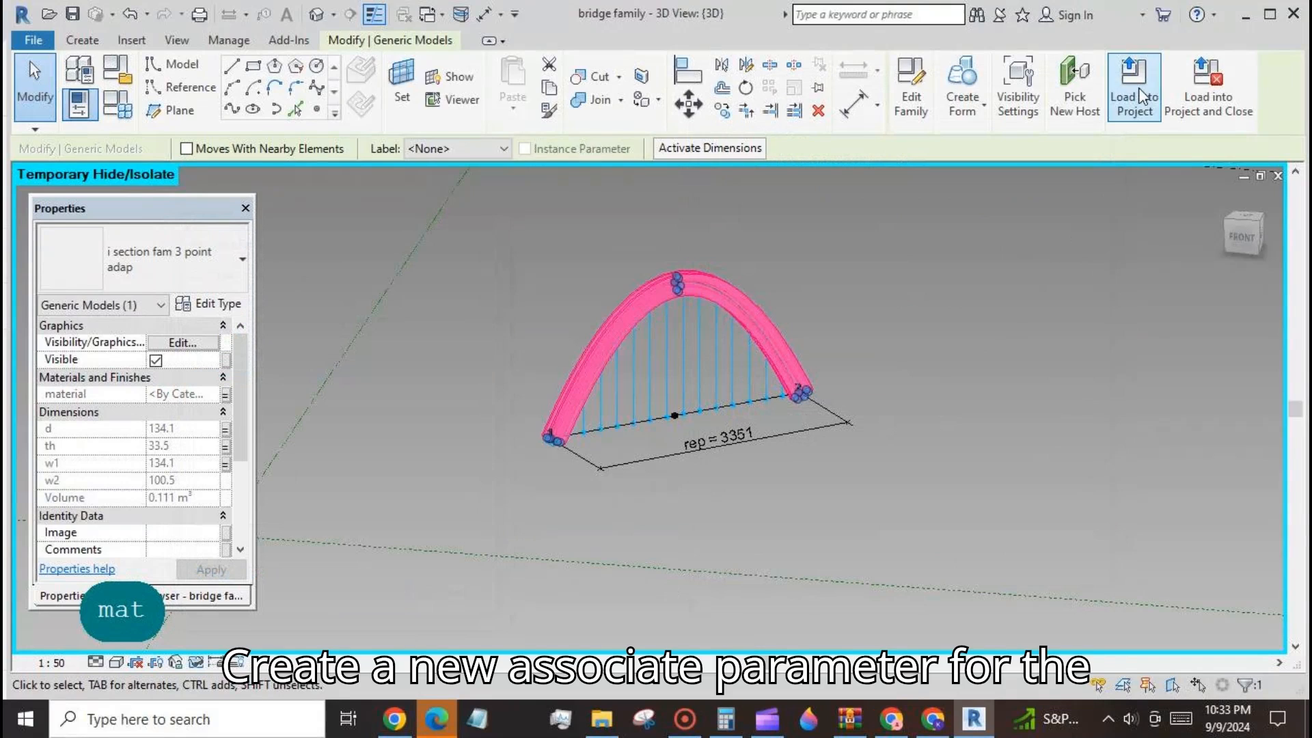
# - Load the bridge family into bridge mass family.rfa
pyautogui.click(1135, 86)
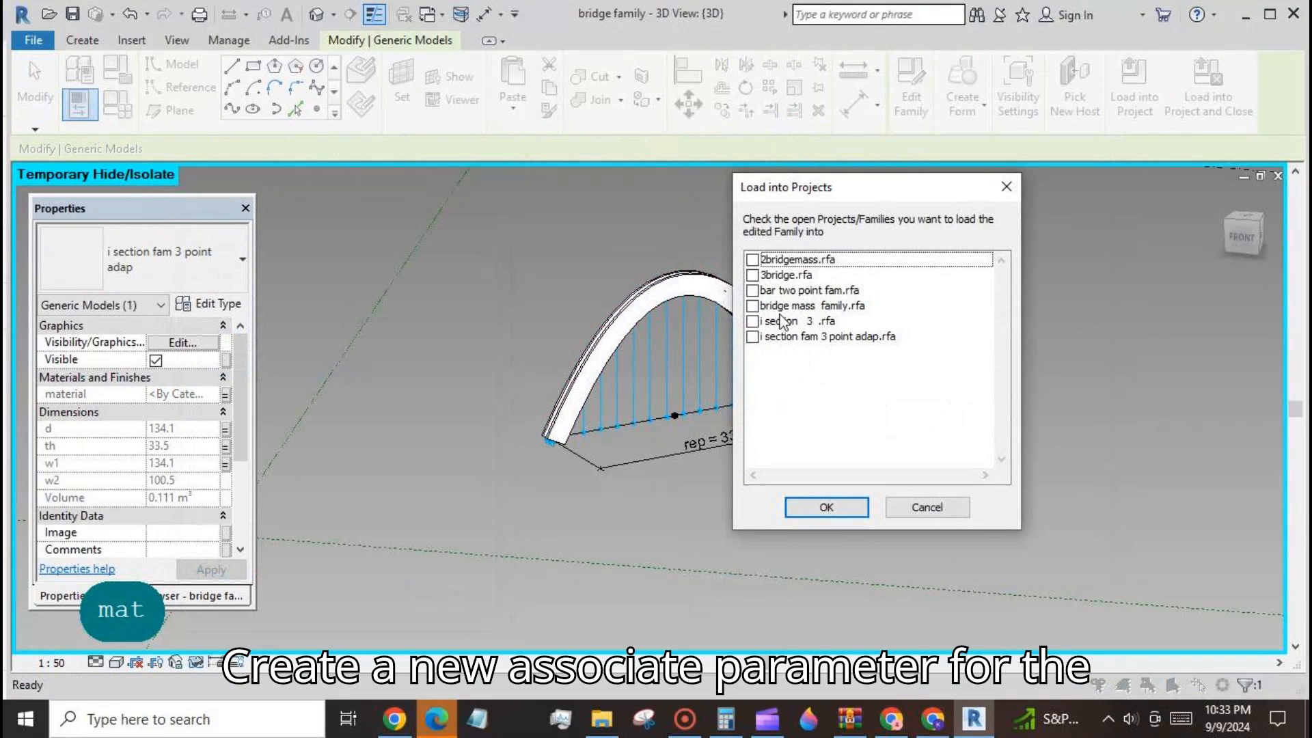
pyautogui.click(752, 305)
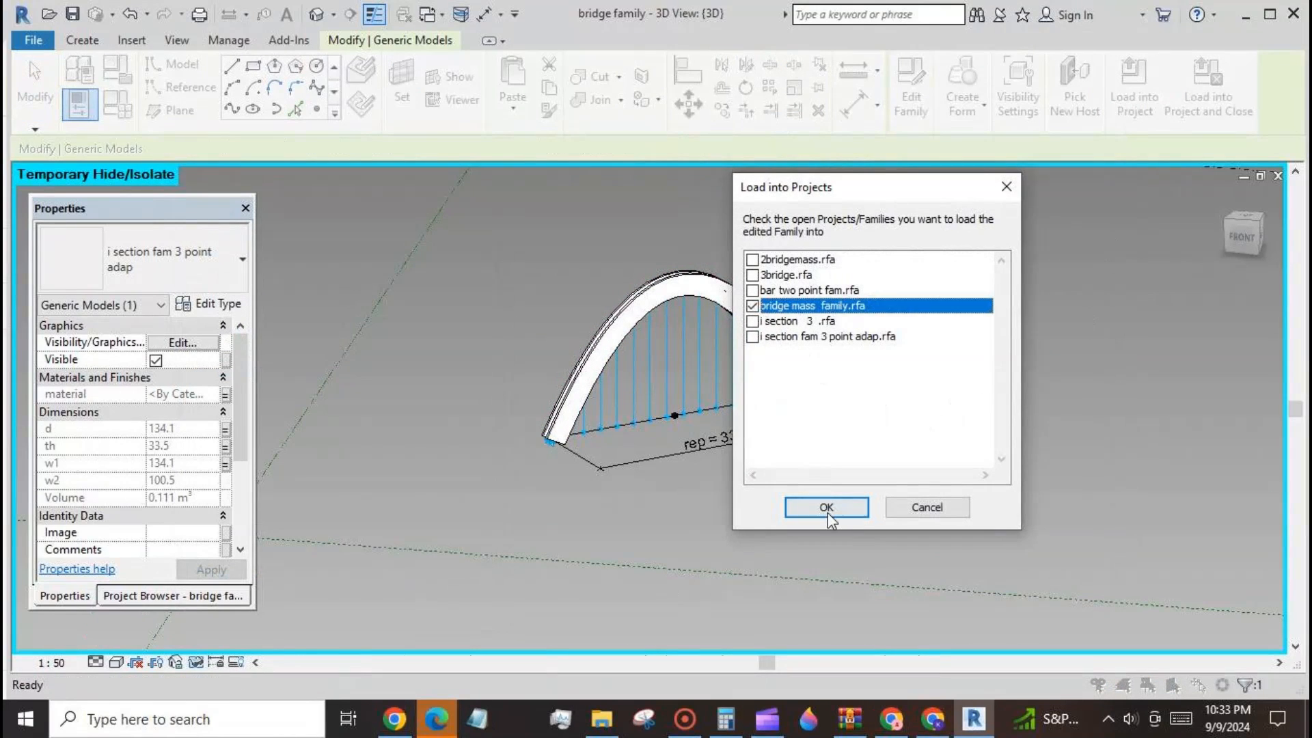
pyautogui.click(828, 507)
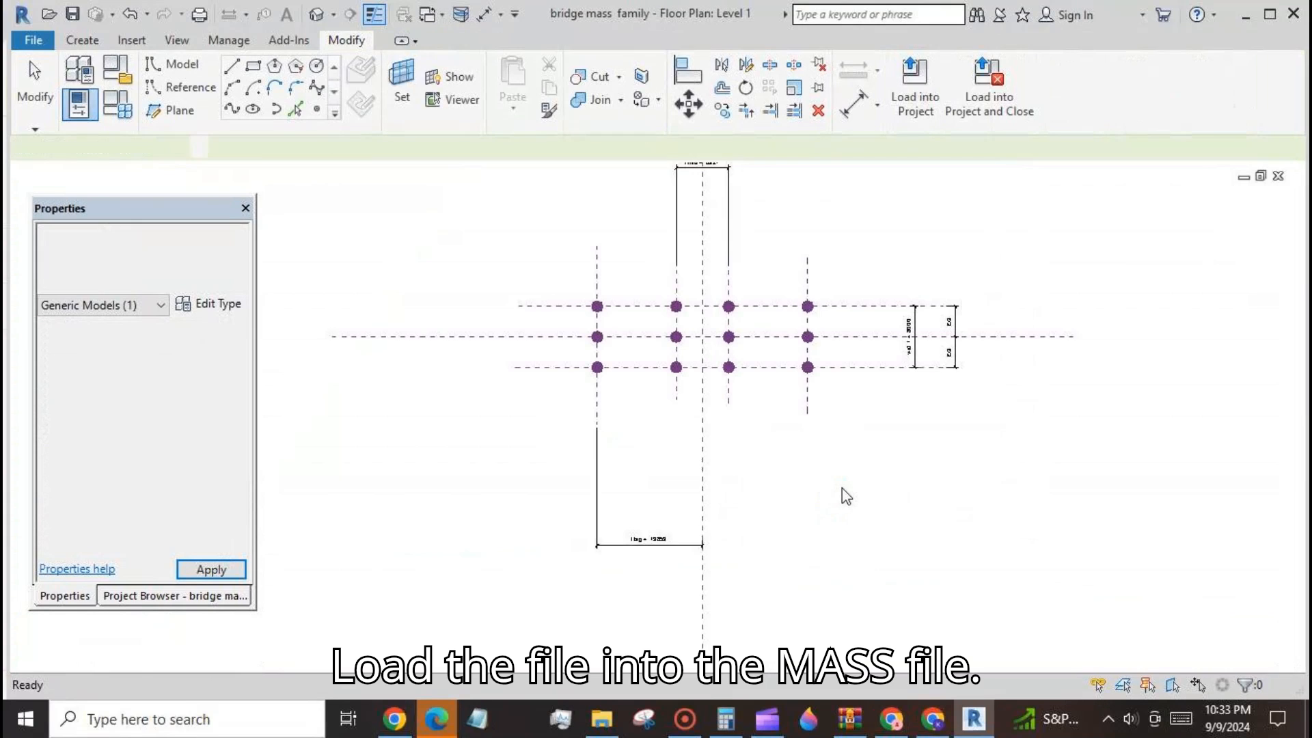
# - In the 3D view, place a bridge family instance between the two left points of the front row
pyautogui.click(318, 15)
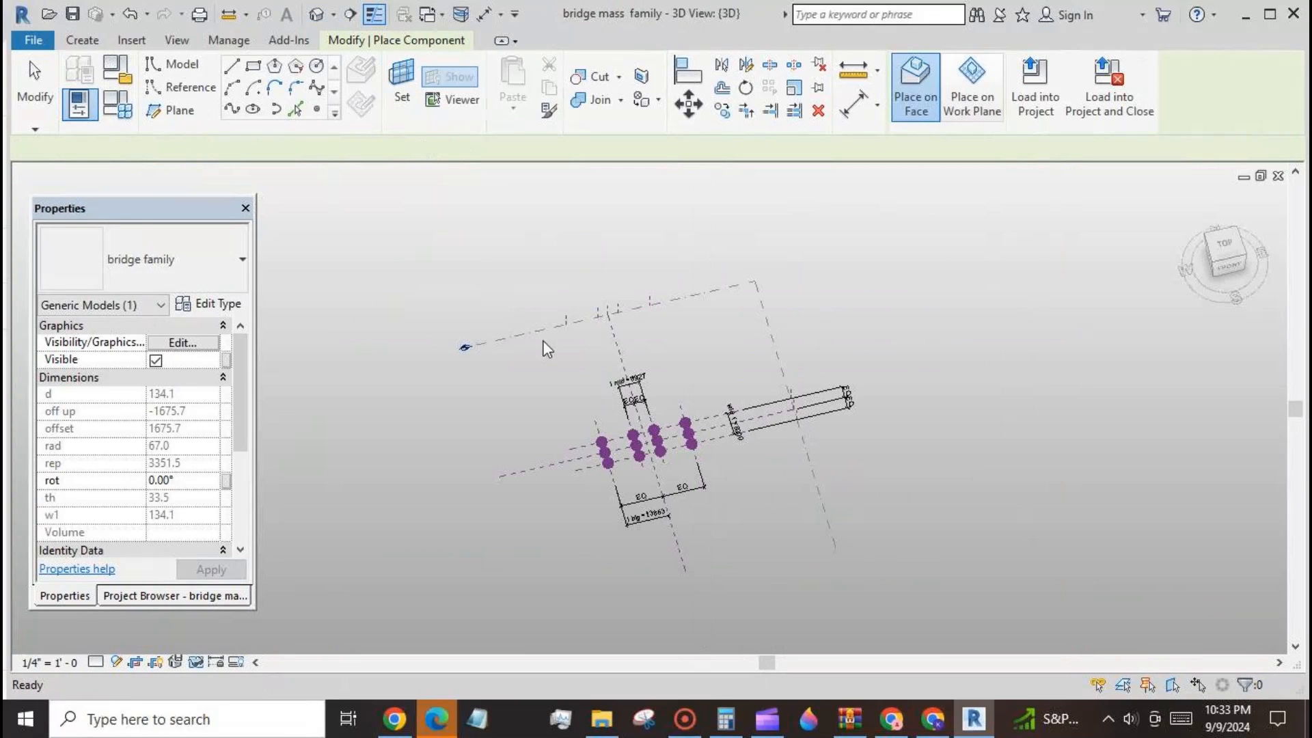
pyautogui.scroll(5, 656, 389)
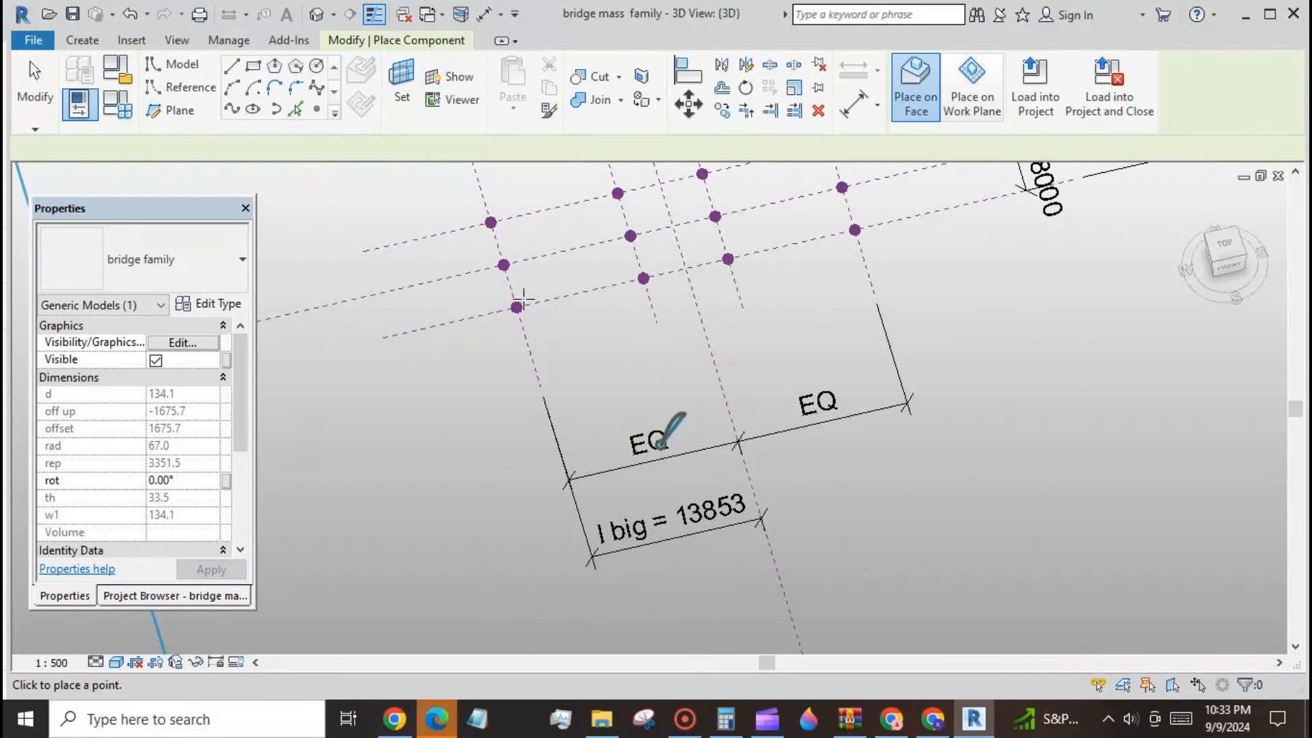
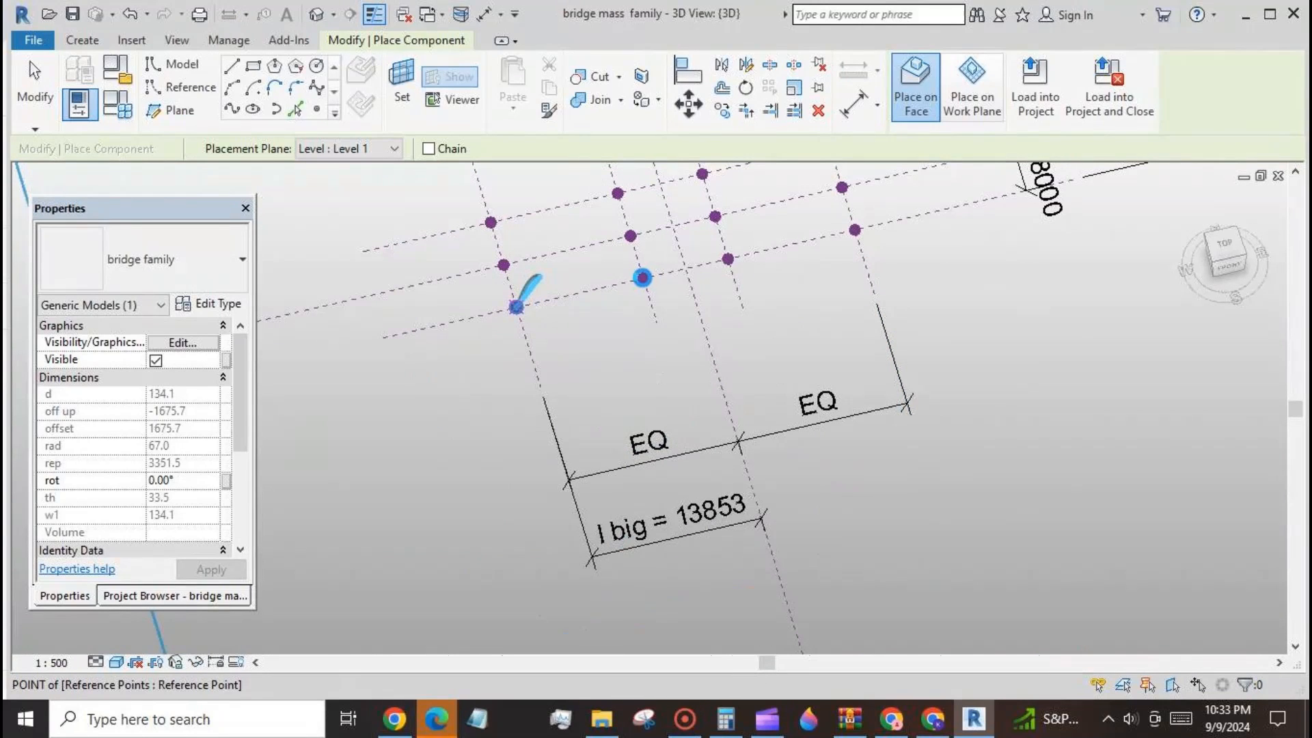
pyautogui.click(643, 278)
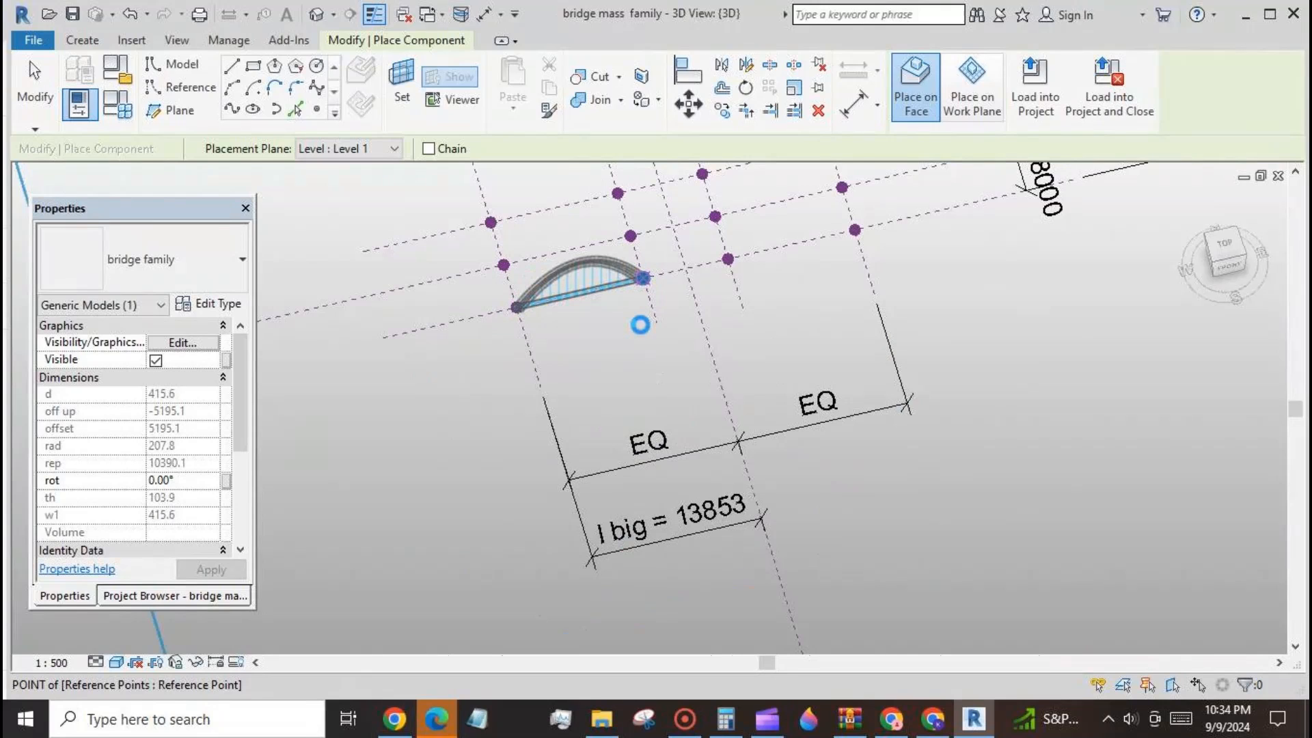
# - Place a second bridge instance between the two right points of the front row and end placement
pyautogui.scroll(4, 673, 249)
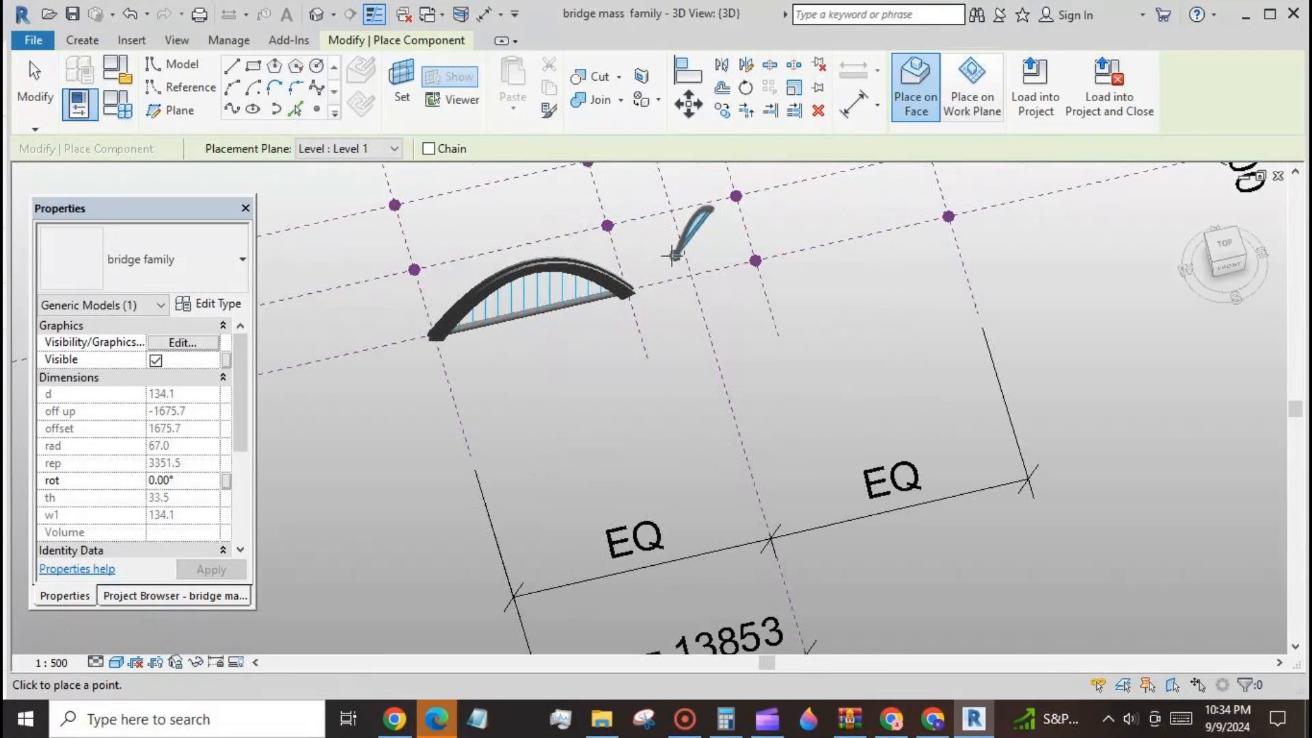
pyautogui.click(813, 263)
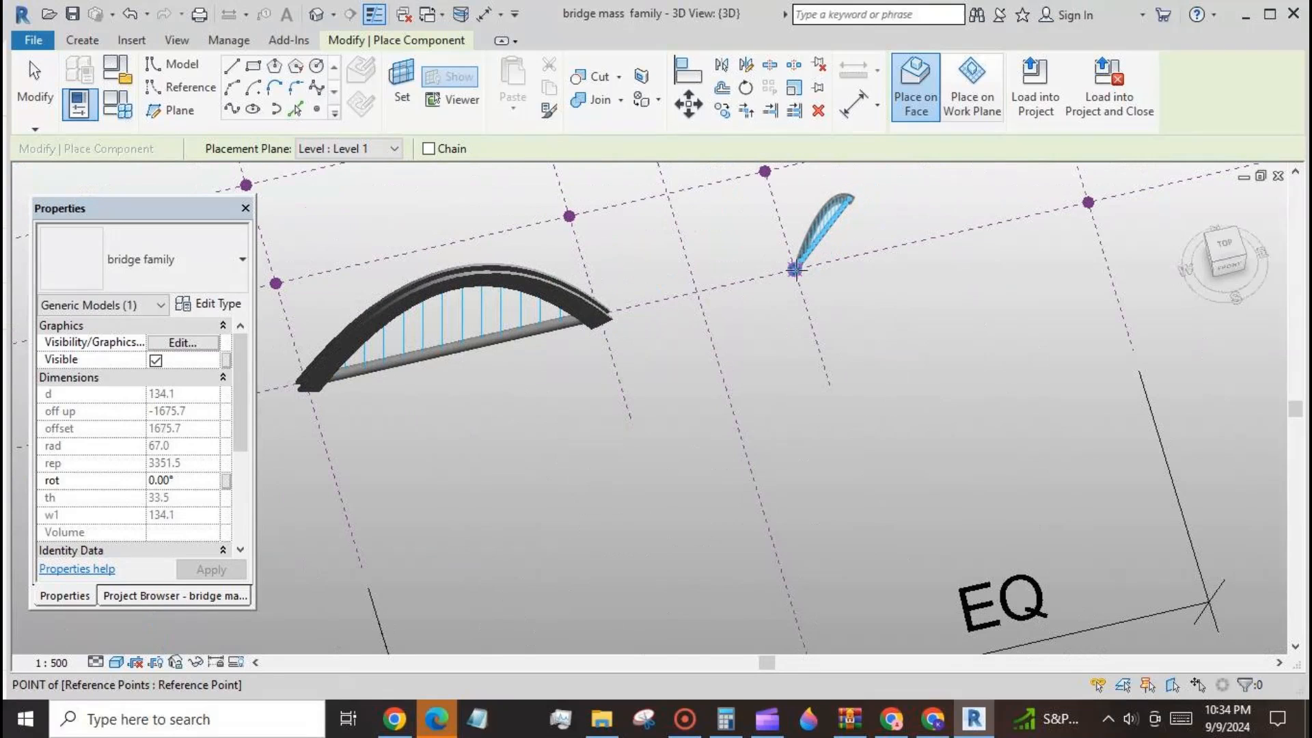
pyautogui.click(1089, 202)
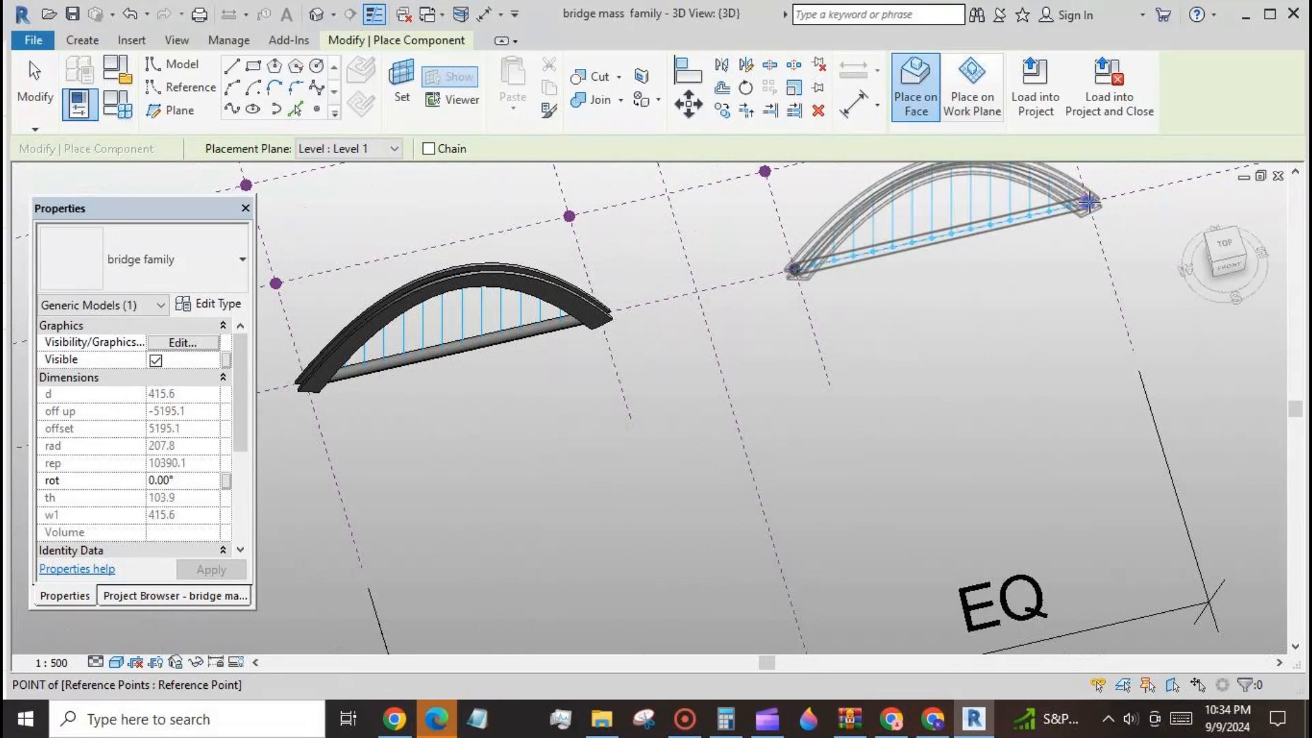
pyautogui.press('Escape')
pyautogui.press('Escape')
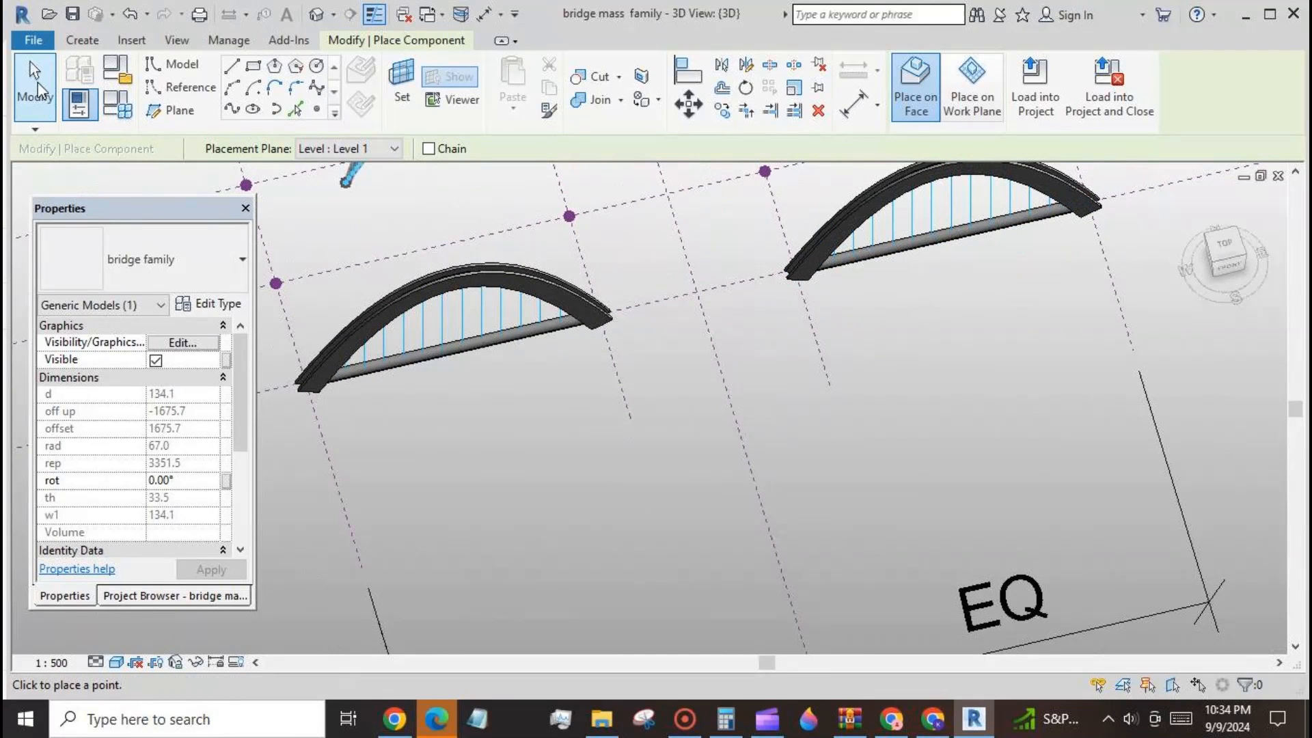
# - Temporarily hide the two outer bridge instances on the front row of points
pyautogui.click(582, 309)
pyautogui.keyDown('ctrl'); pyautogui.click(950, 226); pyautogui.keyUp('ctrl')
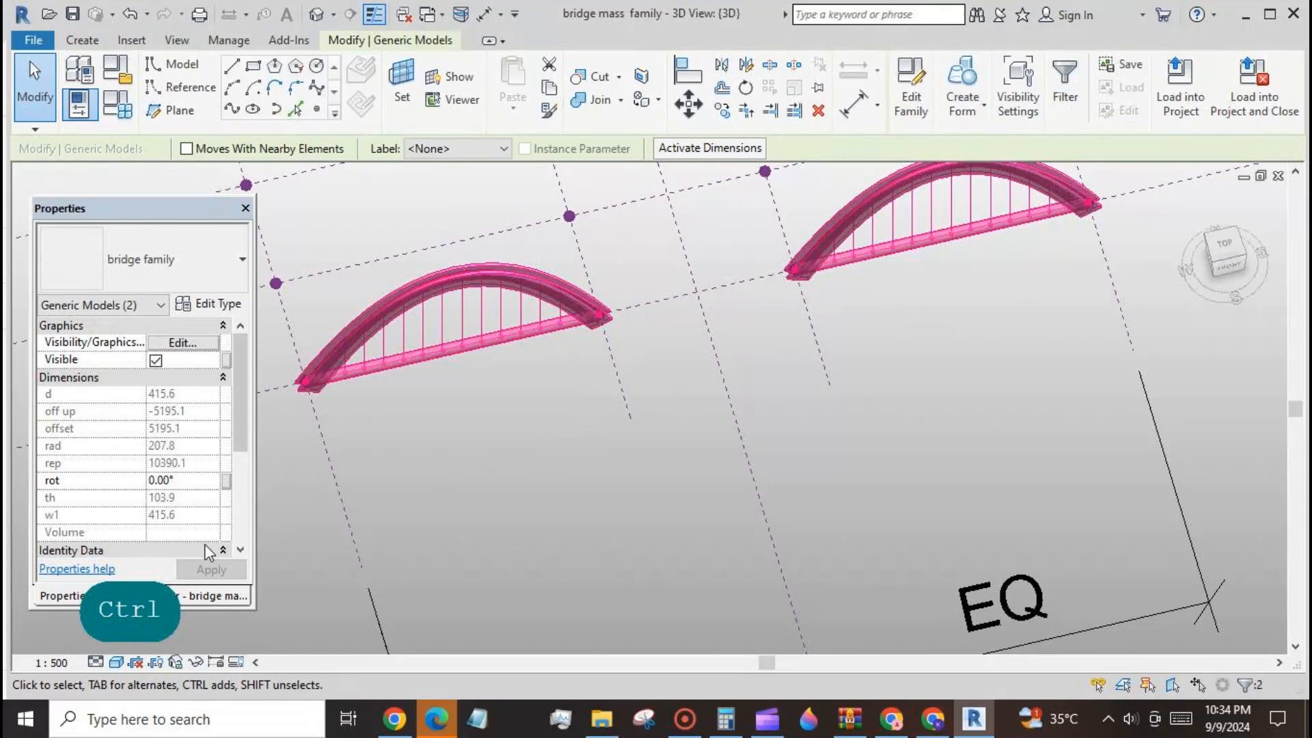
pyautogui.click(156, 662)
pyautogui.click(275, 611)
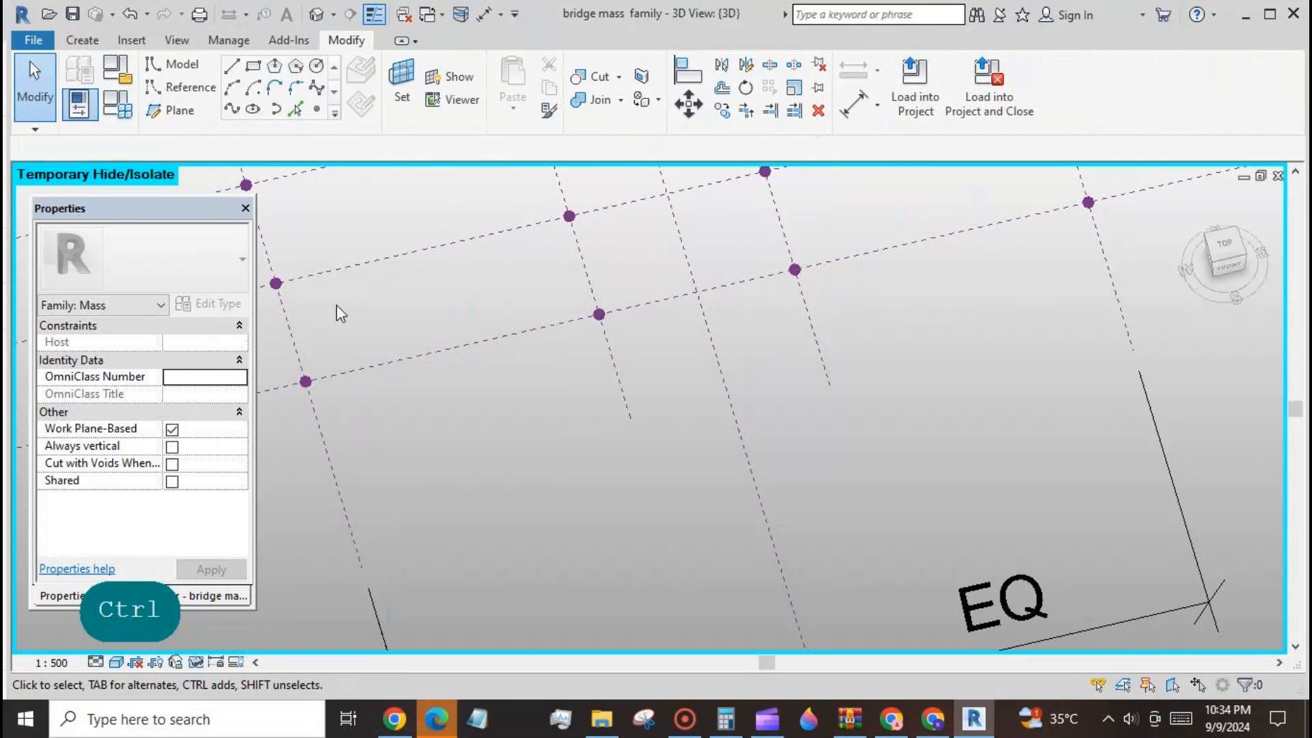
# - Place a bridge family instance between the two middle points of the front row and end placement
pyautogui.click(82, 40)
pyautogui.click(522, 88)
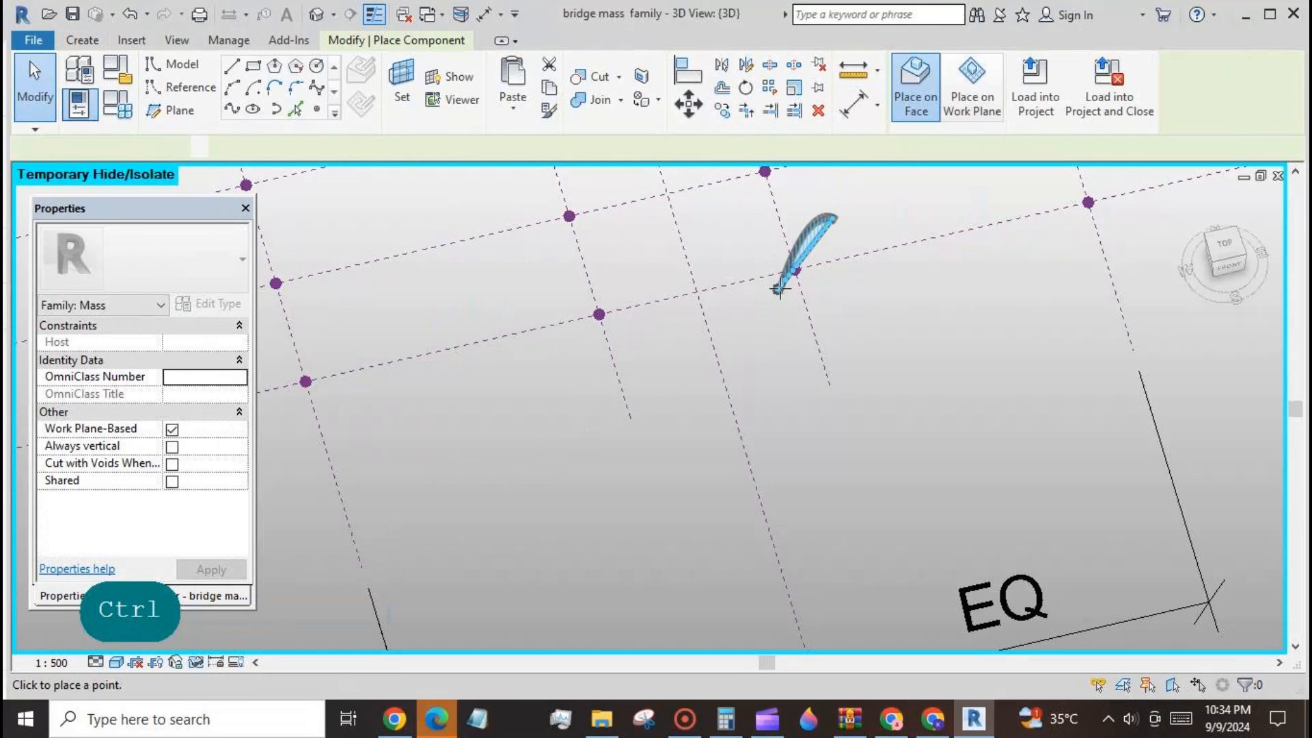
pyautogui.click(795, 269)
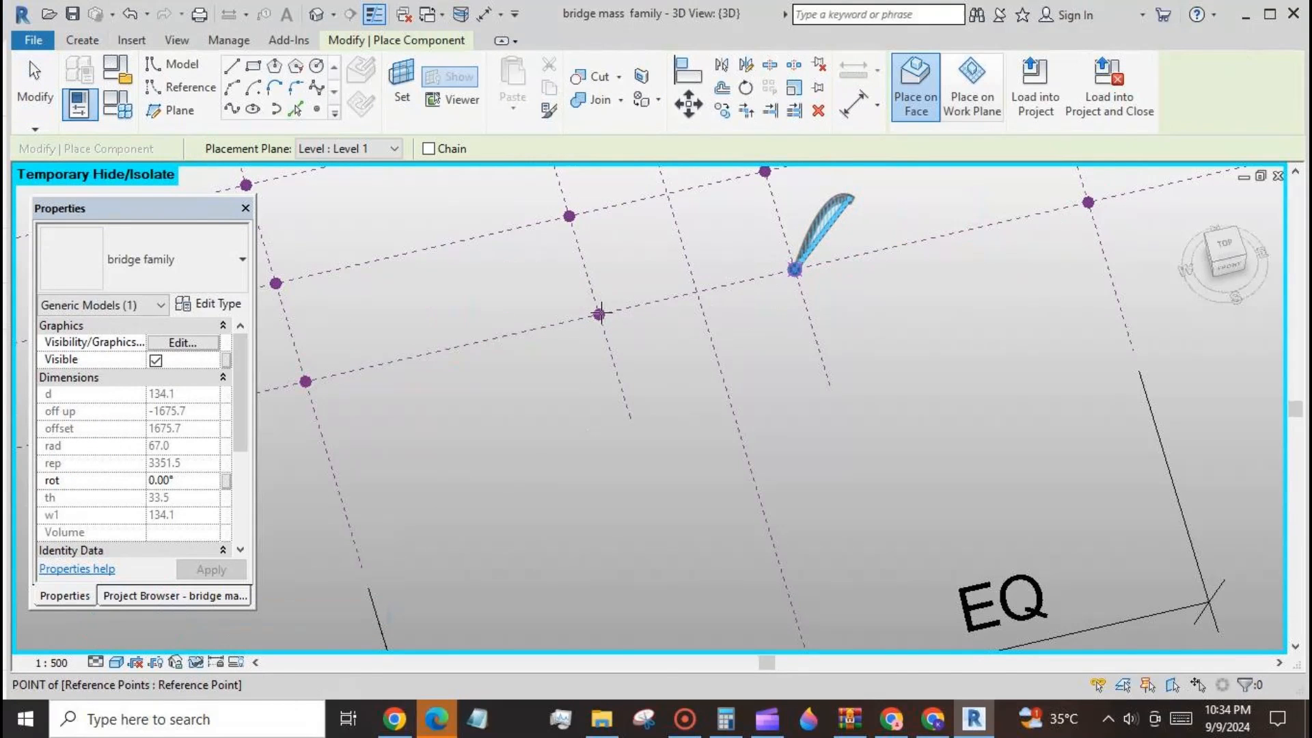
pyautogui.click(599, 314)
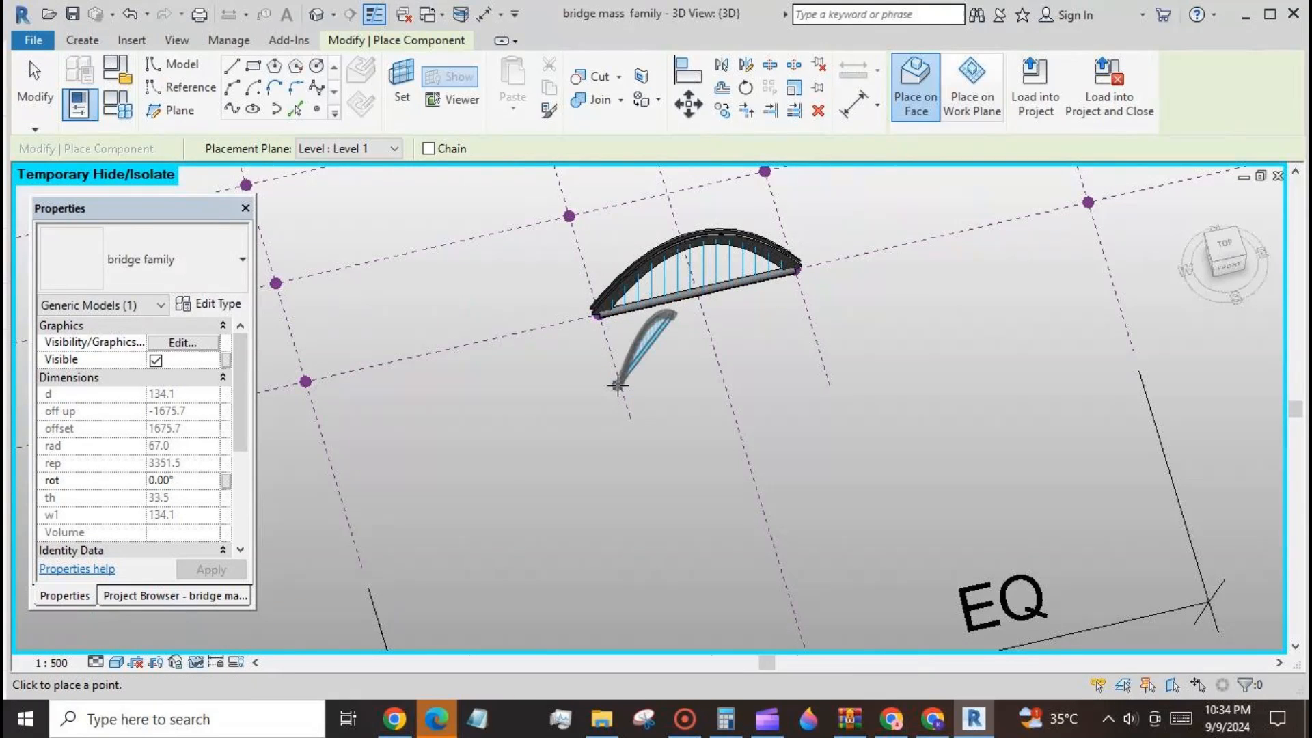
pyautogui.press('Escape')
pyautogui.press('Escape')
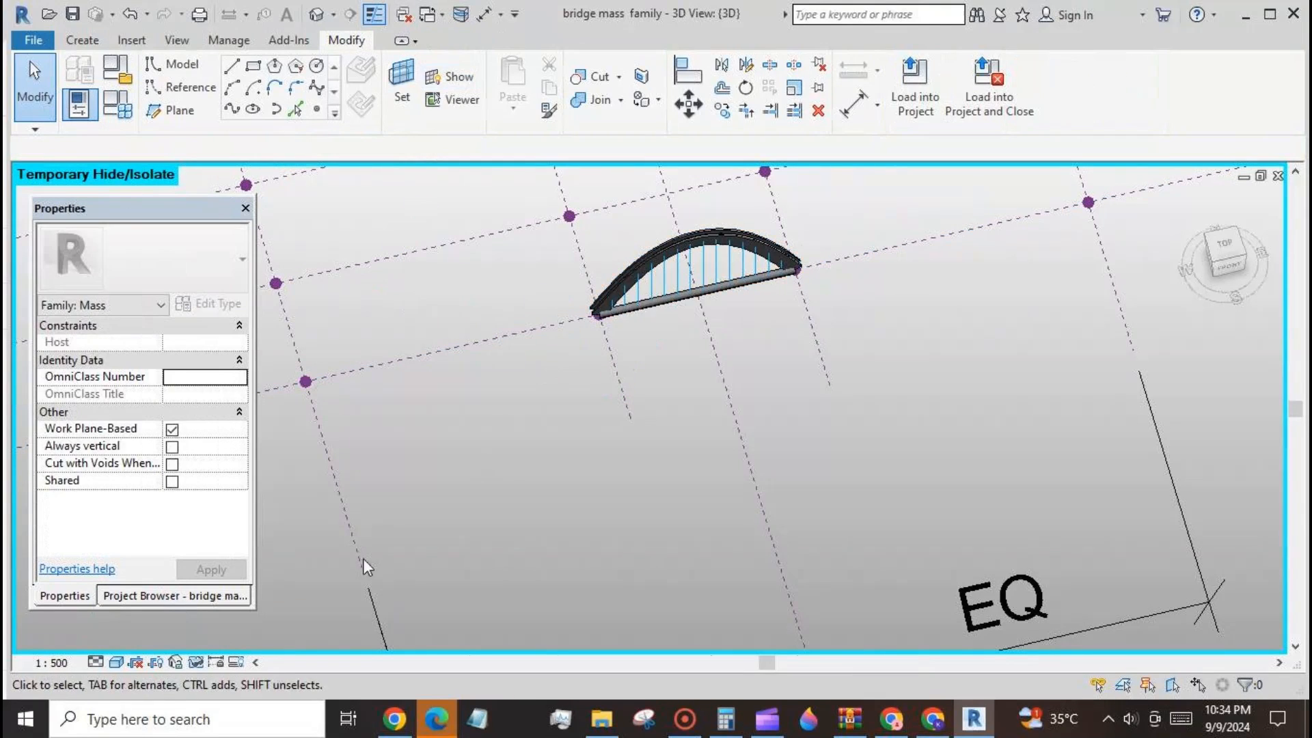
# - Reset the temporary hide and flip the middle bridge instance of the front row
pyautogui.click(195, 662)
pyautogui.click(347, 580)
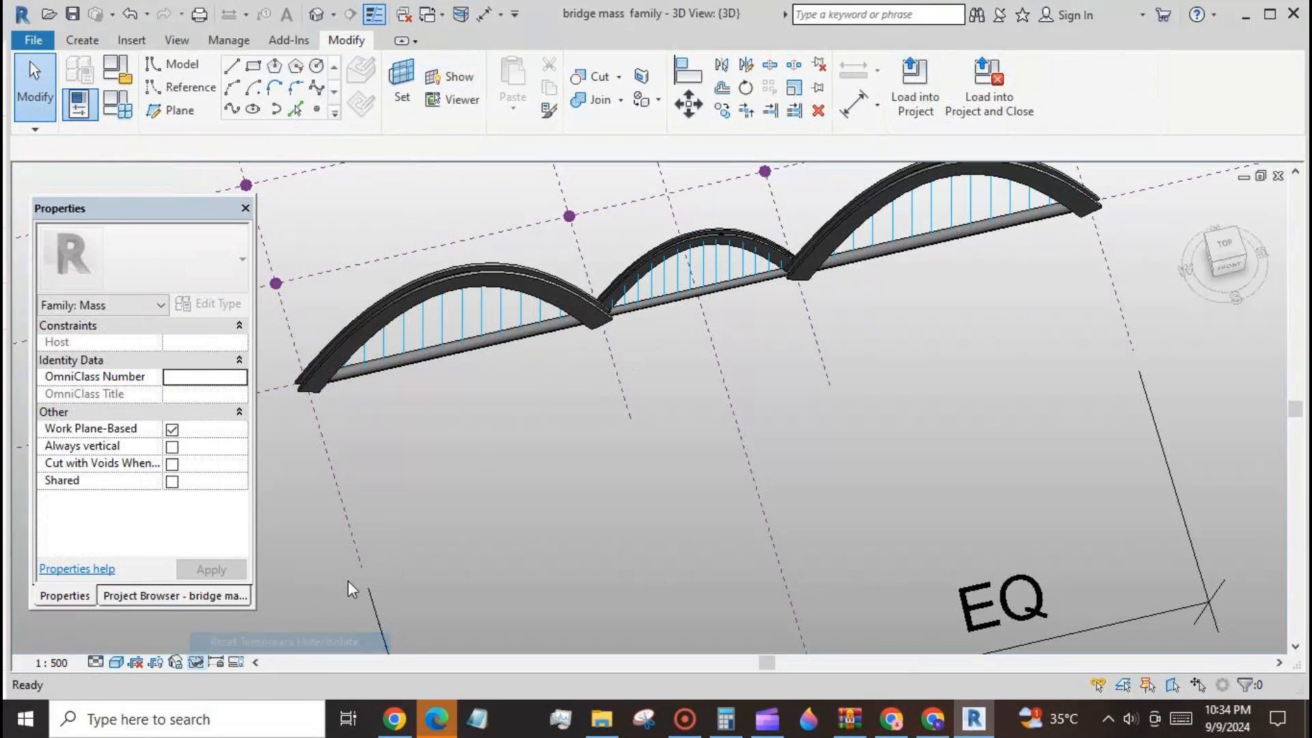
pyautogui.click(626, 290)
pyautogui.scroll(-5, 233, 540)
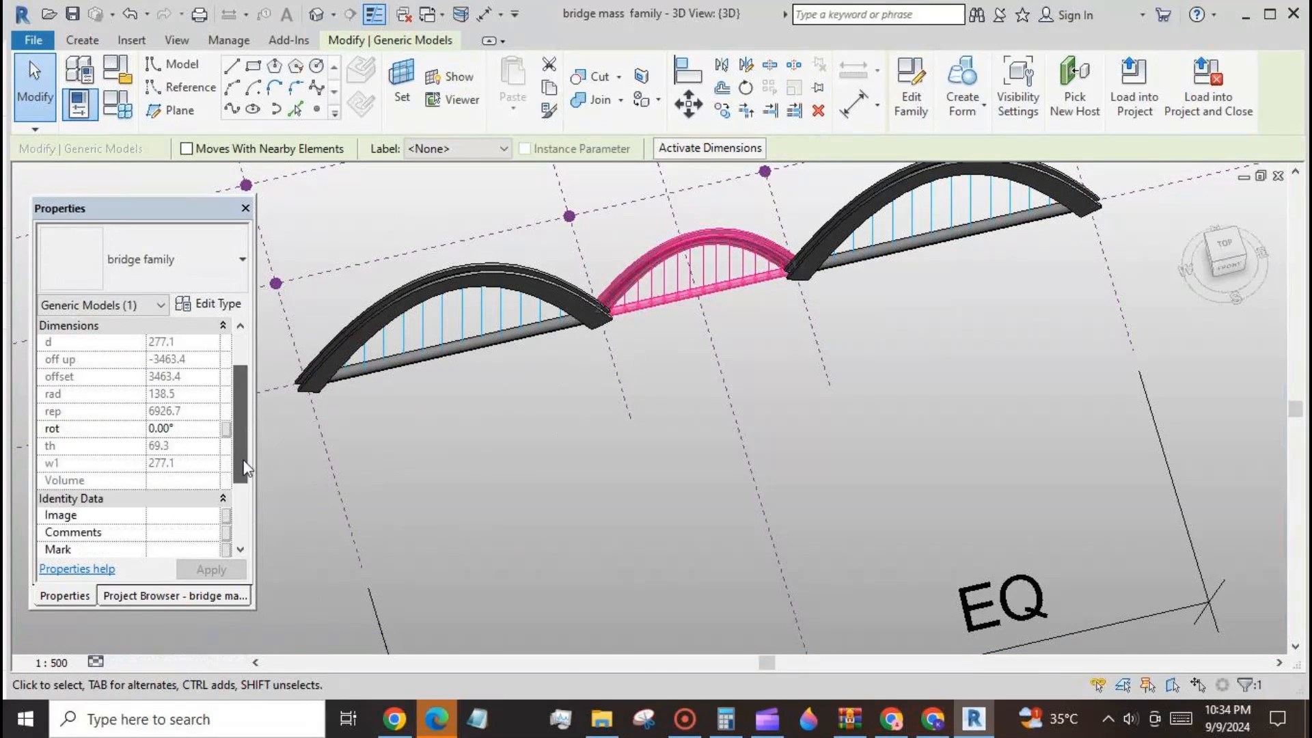
pyautogui.click(156, 533)
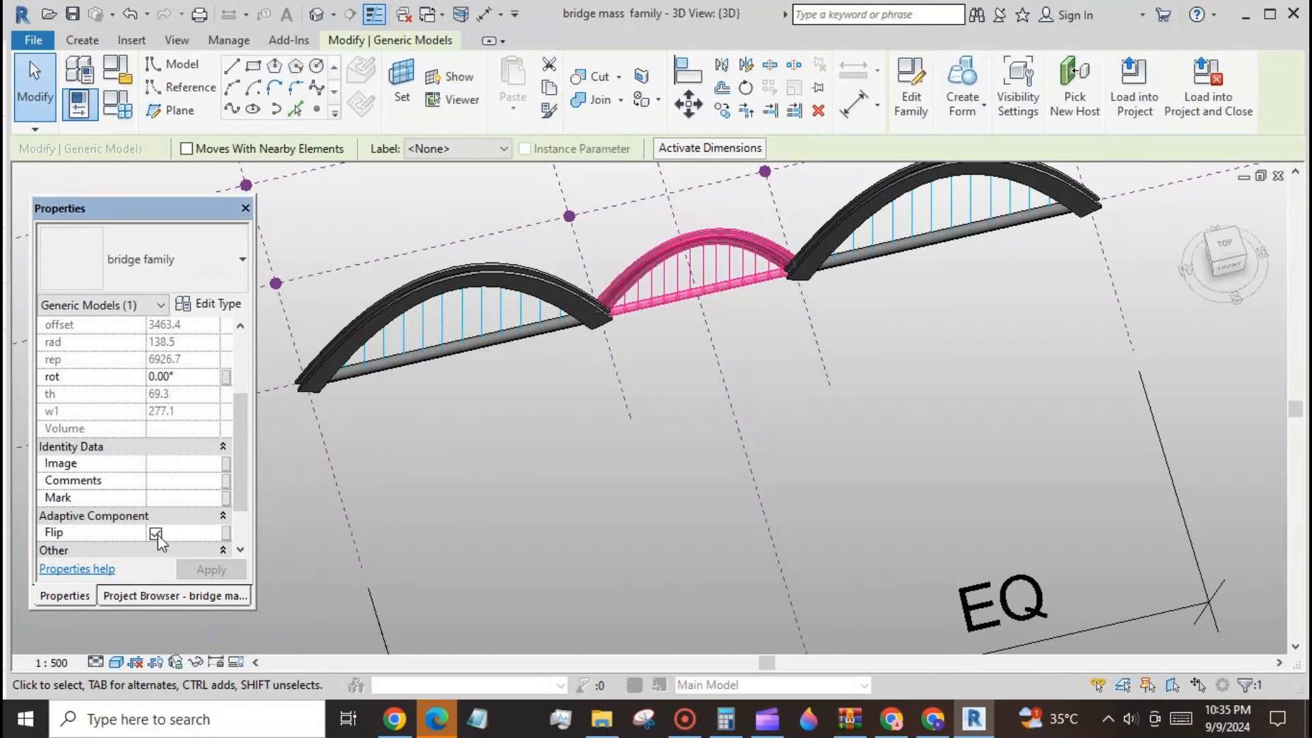
pyautogui.click(448, 536)
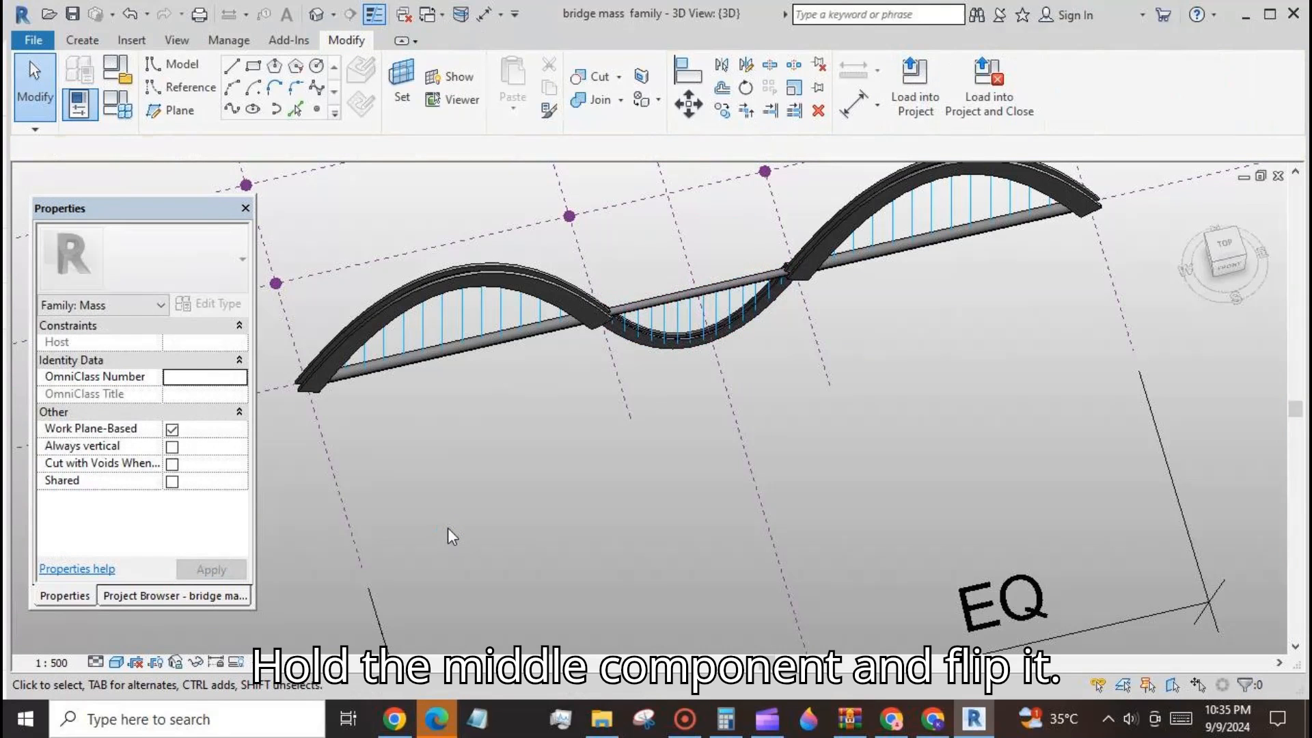
# - Set the rot parameter to 25° for each of the three bridge instances in the front row
pyautogui.click(559, 292)
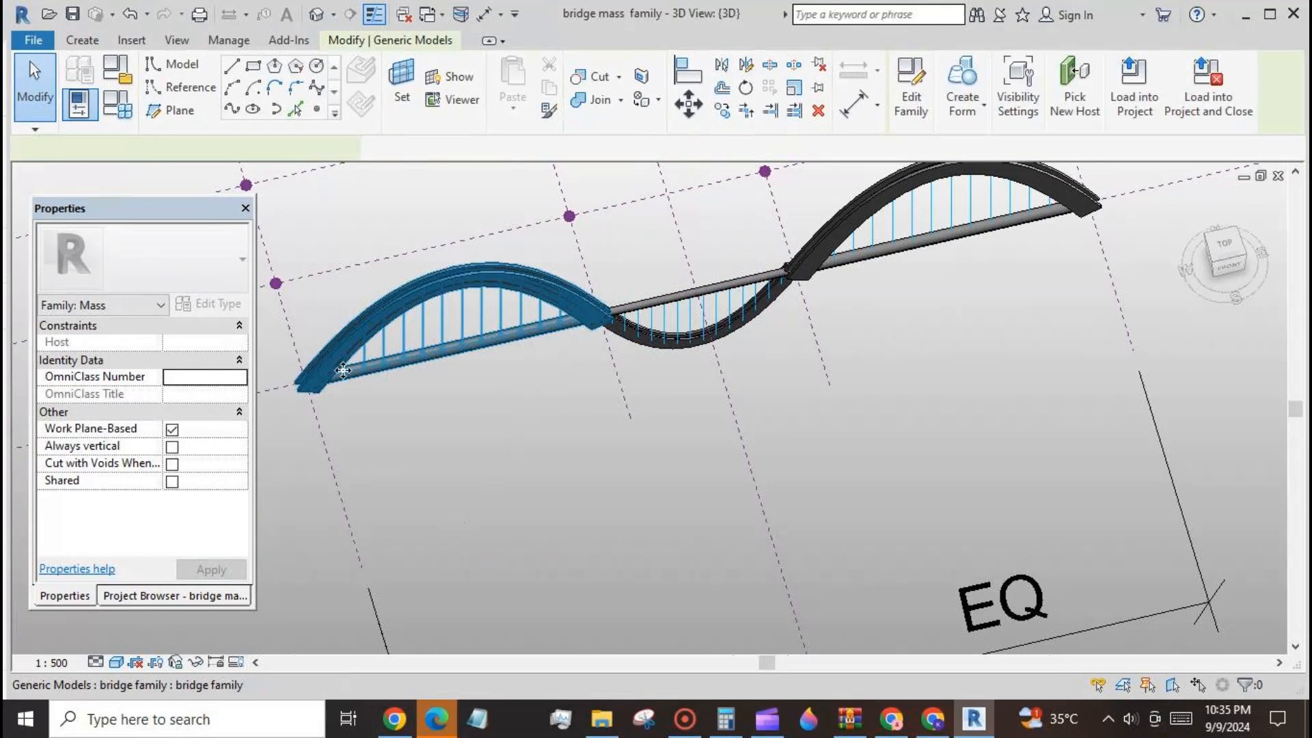
pyautogui.click(190, 481)
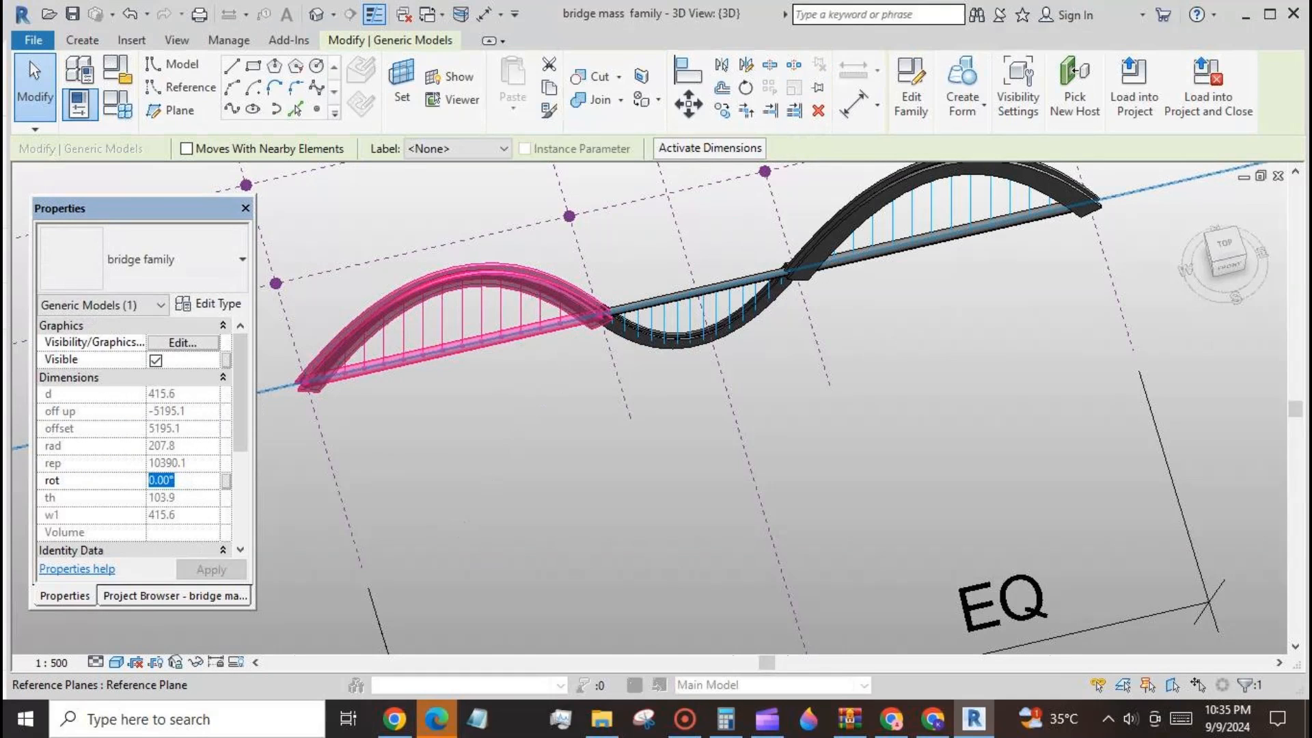
pyautogui.write('25')
pyautogui.click(211, 570)
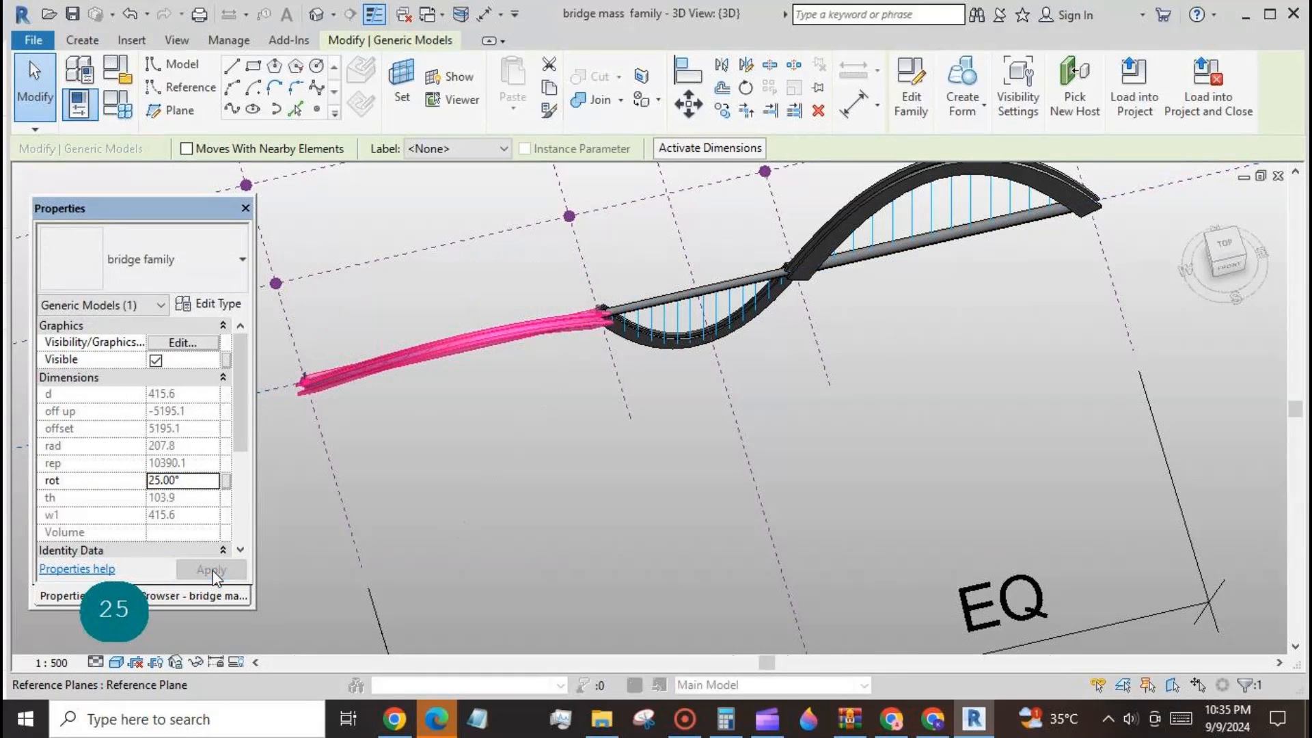
pyautogui.doubleClick(198, 484)
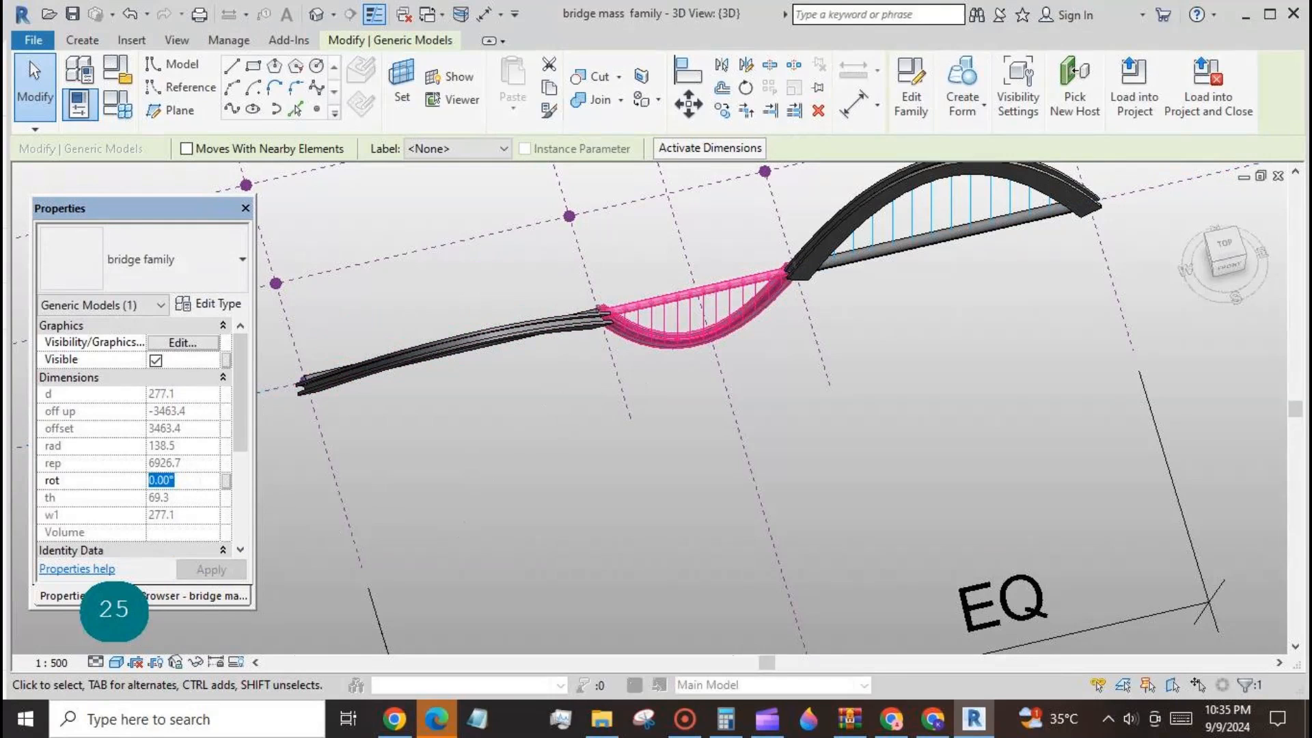
pyautogui.write('25')
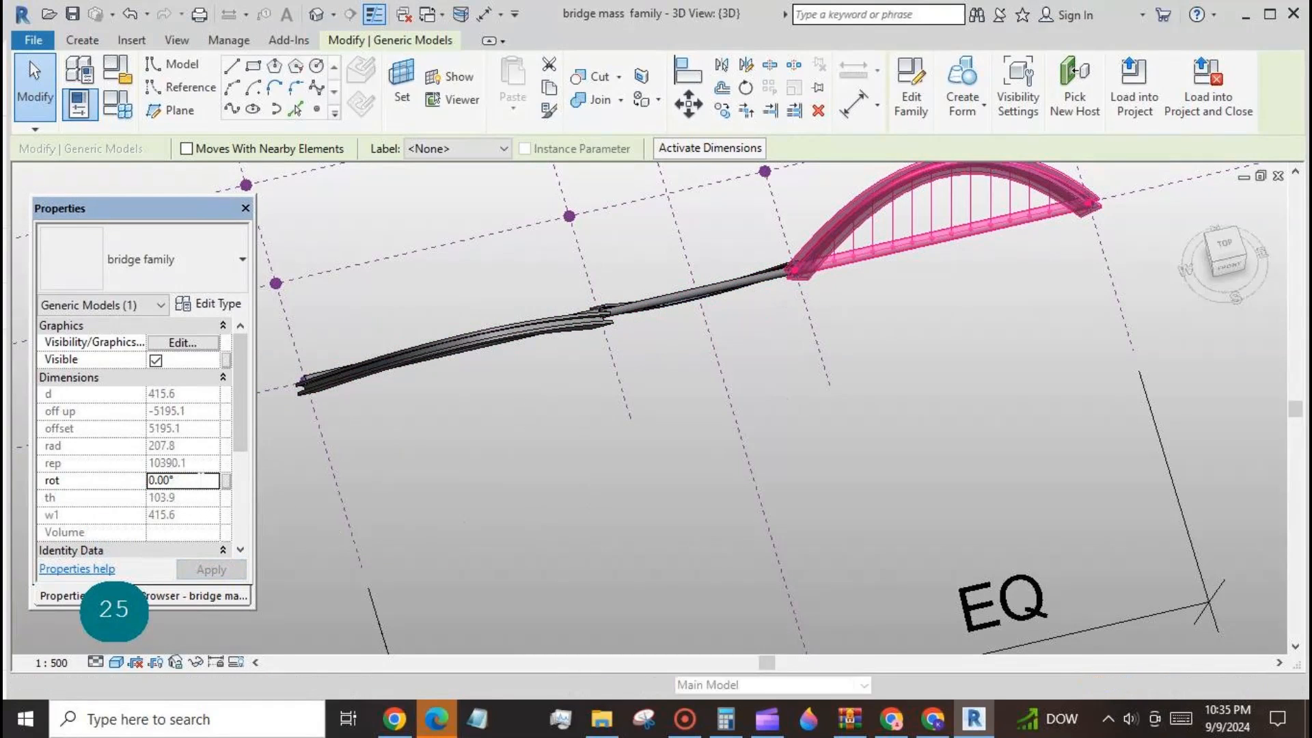
pyautogui.write('25')
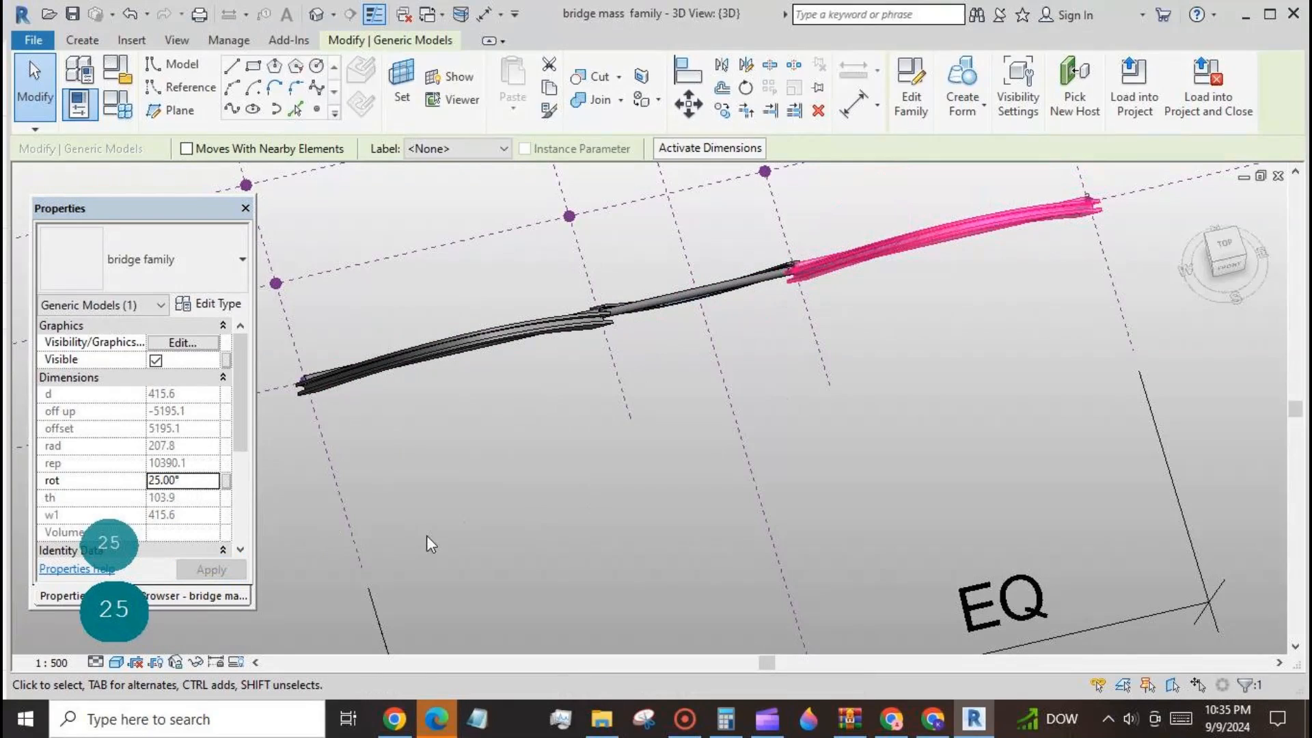
pyautogui.click(427, 535)
# - Place bridge family instances on the outer point pairs at both ends of the centre and rear rows
pyautogui.keyDown('shift'); pyautogui.moveTo(689, 331); pyautogui.dragTo(820, 335, button='middle'); pyautogui.keyUp('shift')
pyautogui.click(82, 41)
pyautogui.click(521, 85)
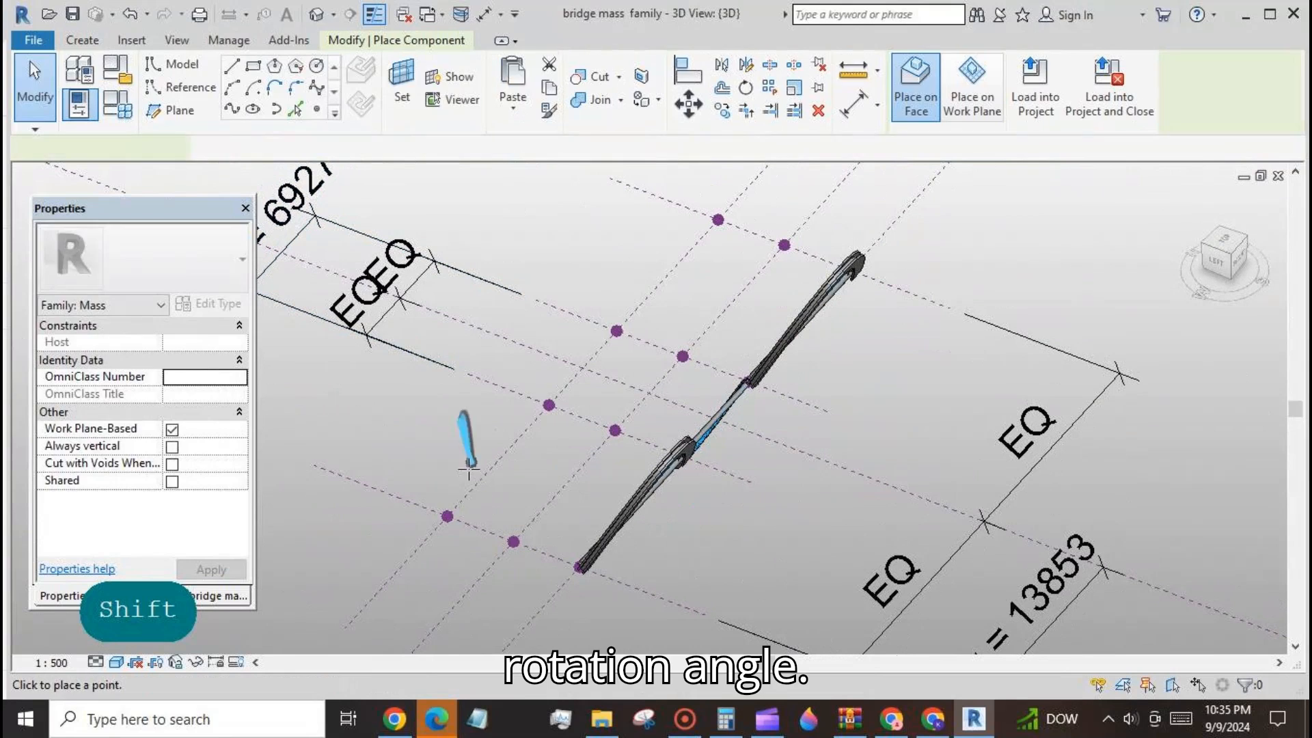
pyautogui.click(446, 516)
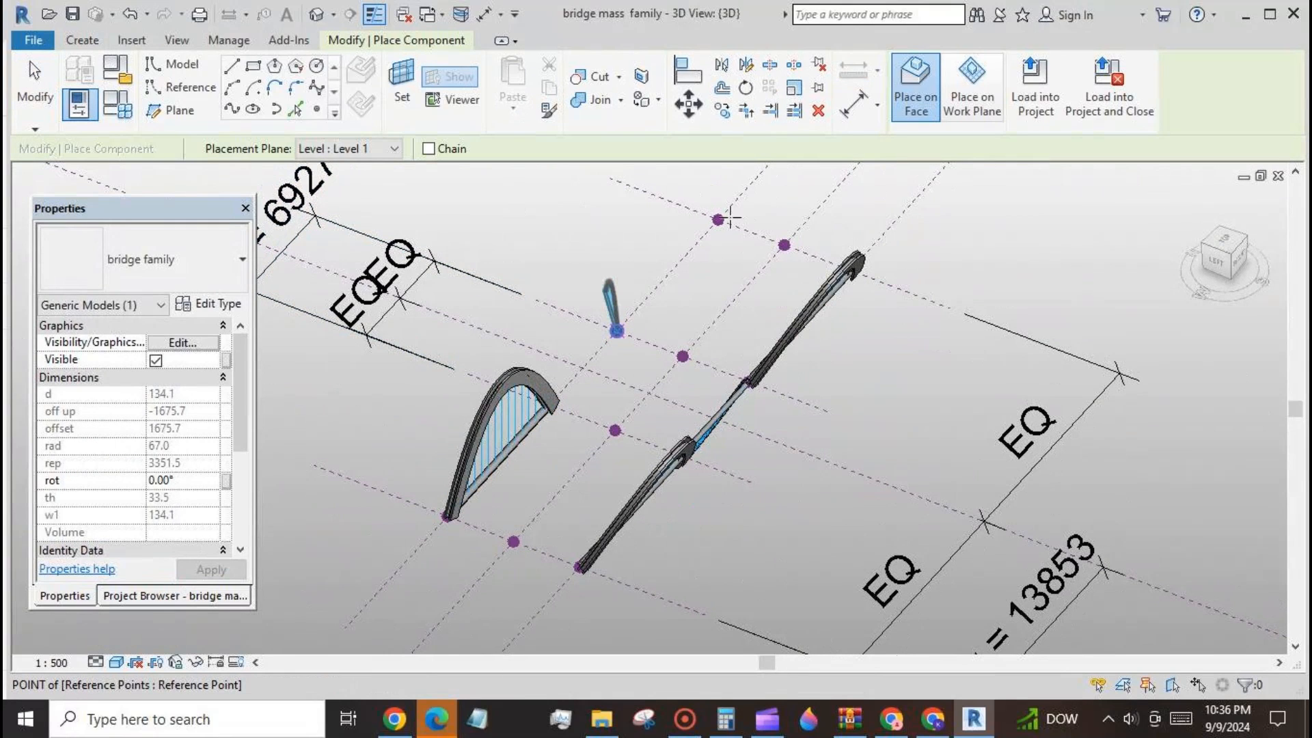
pyautogui.click(616, 331)
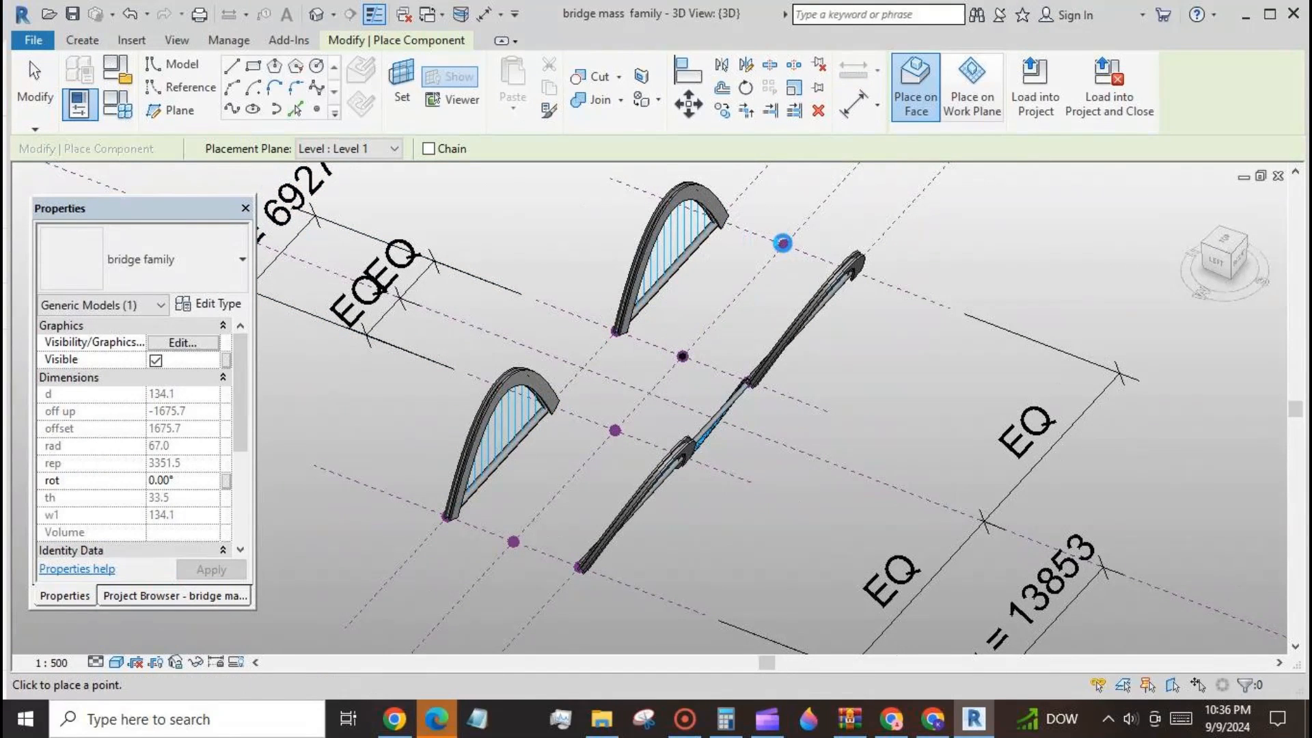
pyautogui.click(683, 355)
pyautogui.click(513, 541)
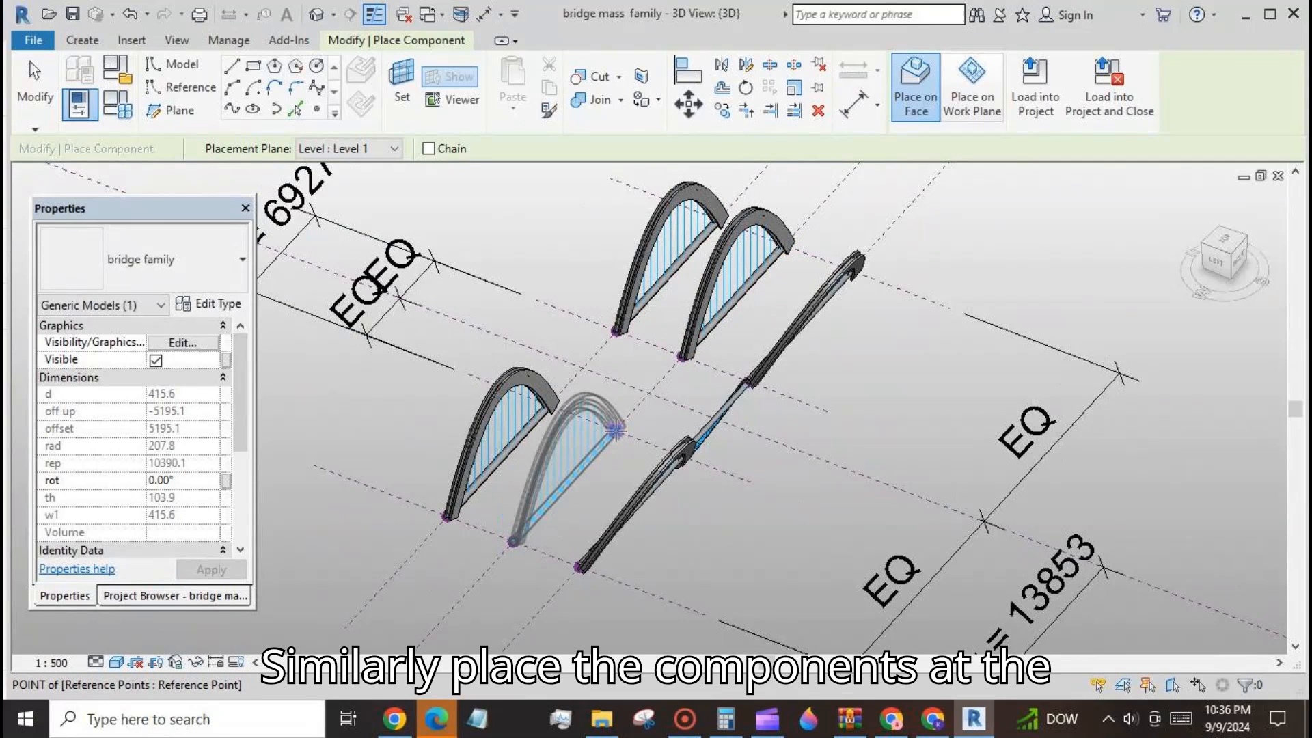
pyautogui.press('Escape')
# - Temporarily hide the four unrotated bridge instances on the centre and rear rows
pyautogui.keyDown('ctrl'); pyautogui.click(700, 303); pyautogui.keyUp('ctrl')
pyautogui.click(195, 662)
pyautogui.click(246, 613)
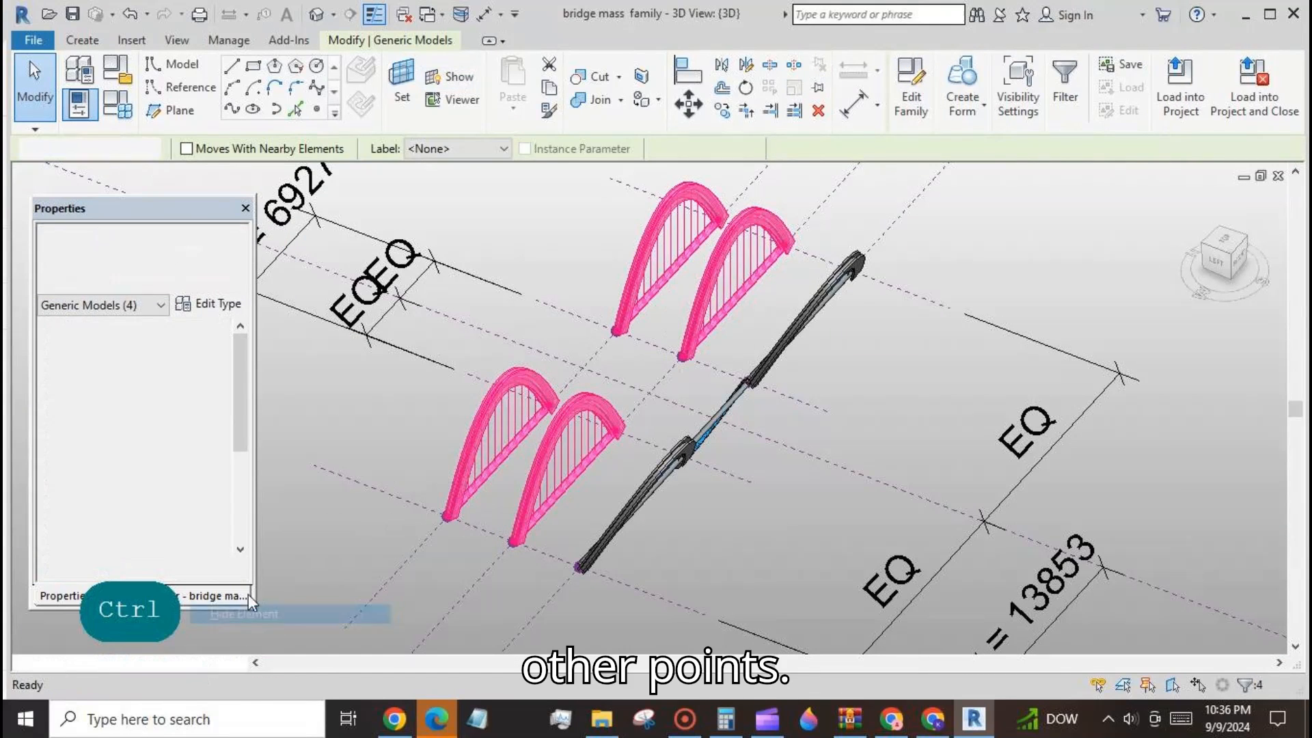
# - Place a bridge family instance between the two middle points of the rear row and of the centre row
pyautogui.click(522, 87)
pyautogui.click(617, 331)
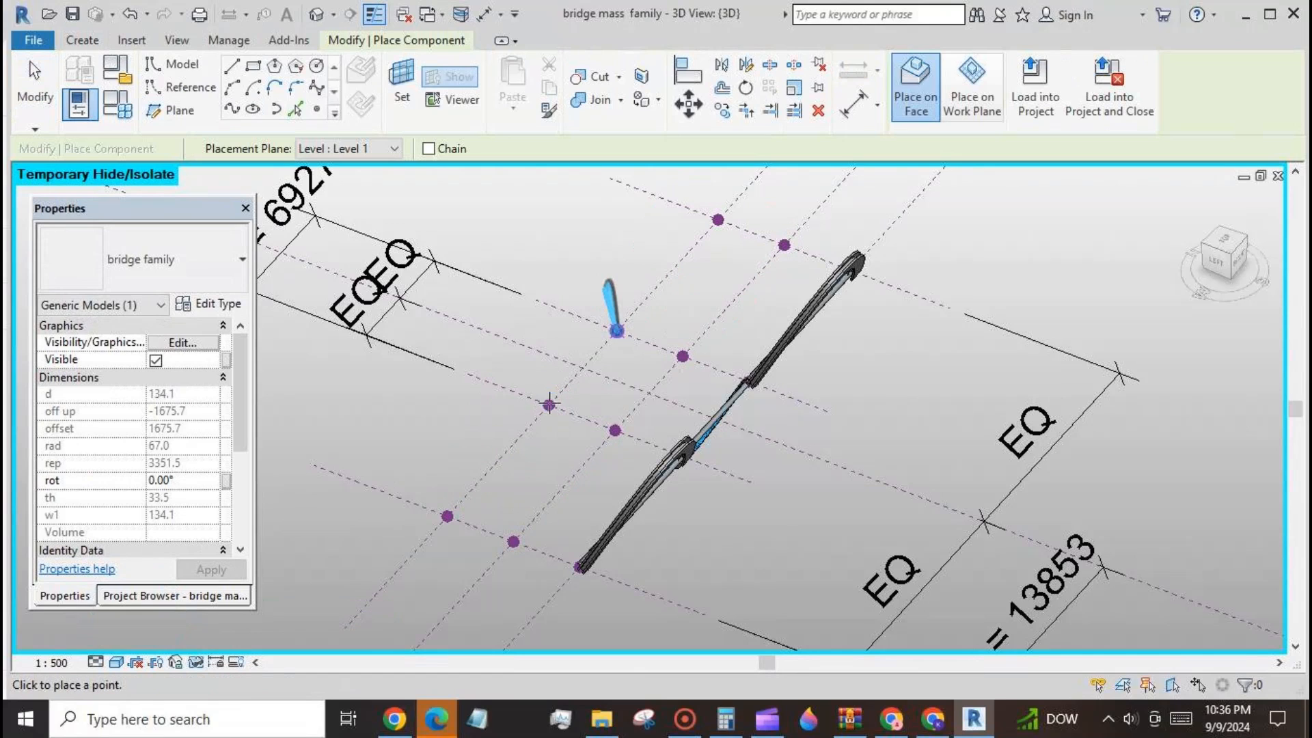
pyautogui.click(549, 403)
pyautogui.click(683, 356)
pyautogui.click(615, 431)
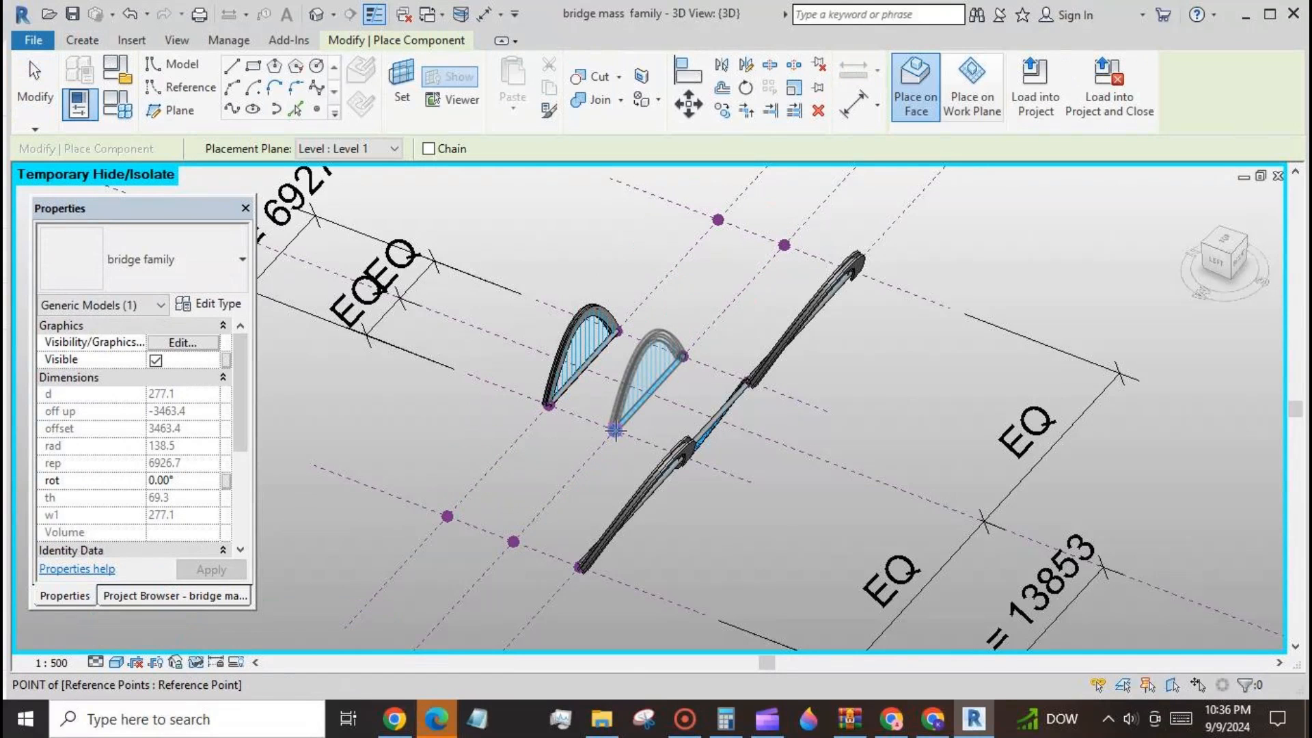
pyautogui.click(42, 95)
# - Flip the middle bridge instances of the centre and rear rows, then reset the temporary hide
pyautogui.click(555, 378)
pyautogui.keyDown('ctrl'); pyautogui.click(635, 391); pyautogui.keyUp('ctrl')
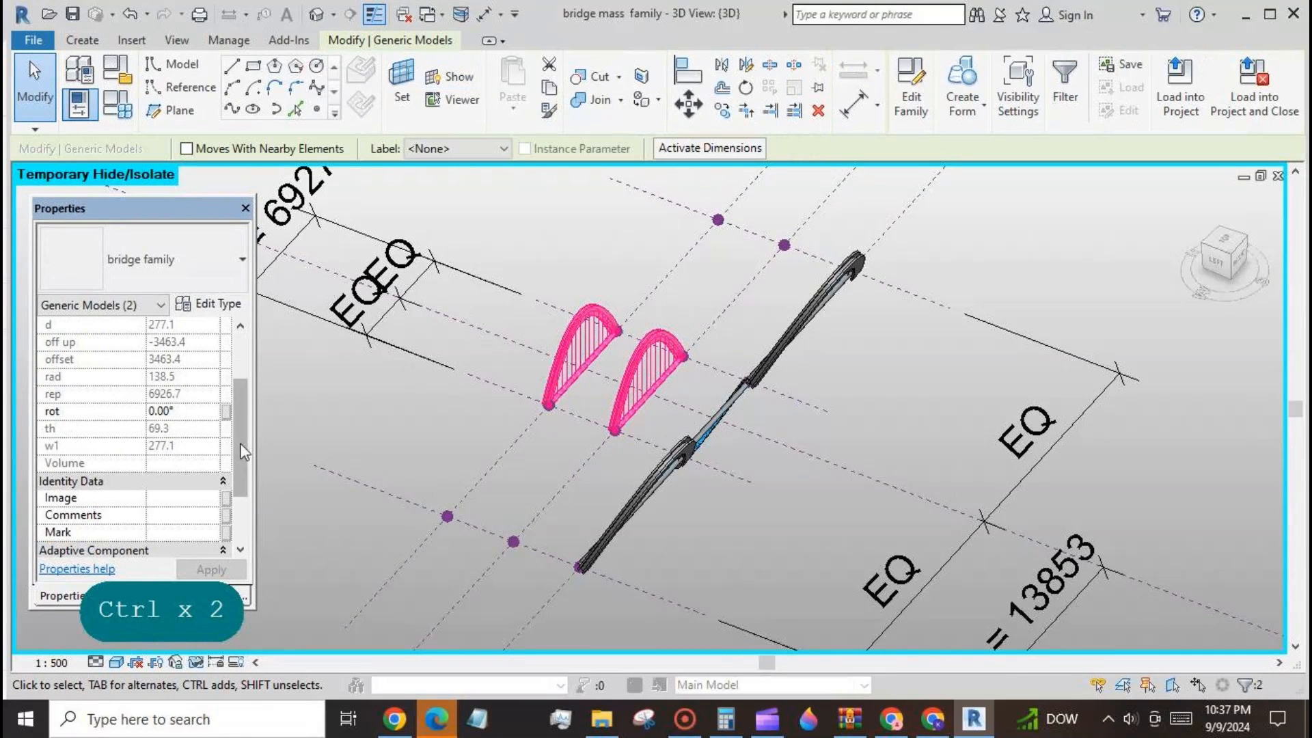
pyautogui.scroll(-3, 183, 552)
pyautogui.click(195, 662)
pyautogui.click(213, 643)
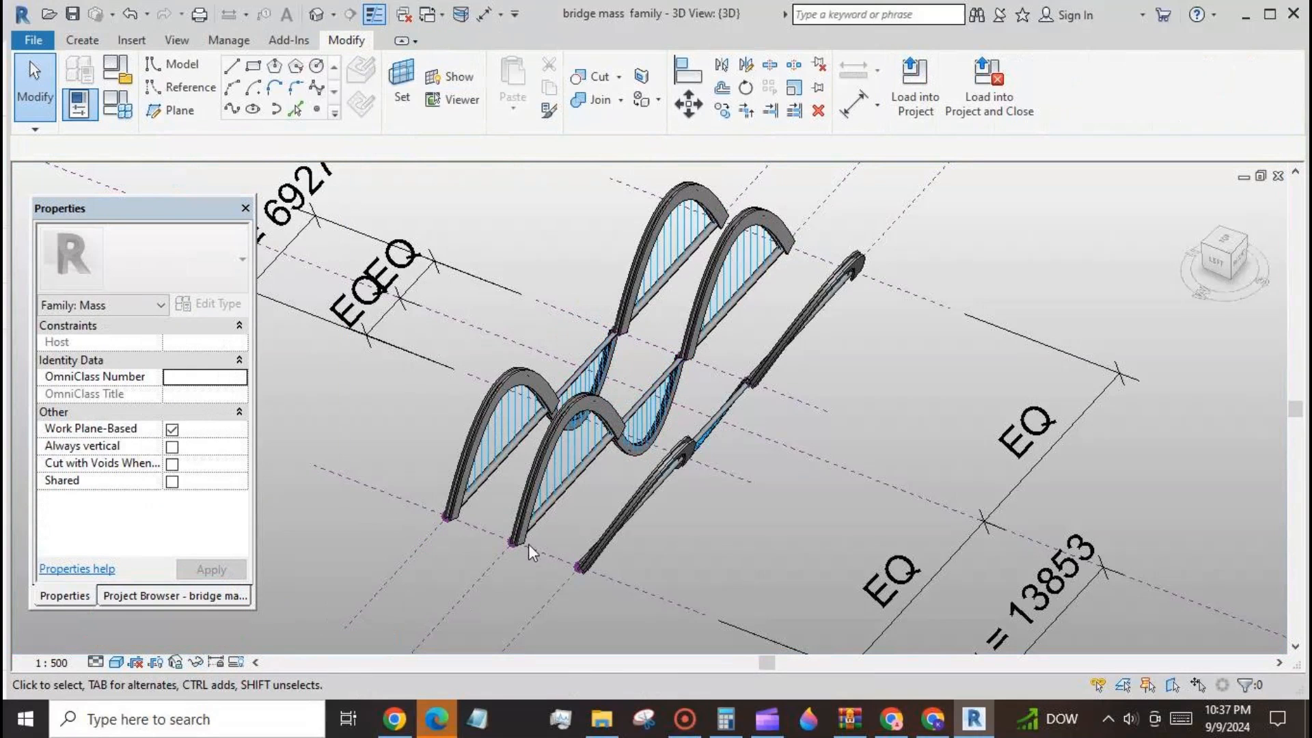
# - Set the rot parameter to -25° for each of the three bridge instances in the rear row
pyautogui.click(498, 436)
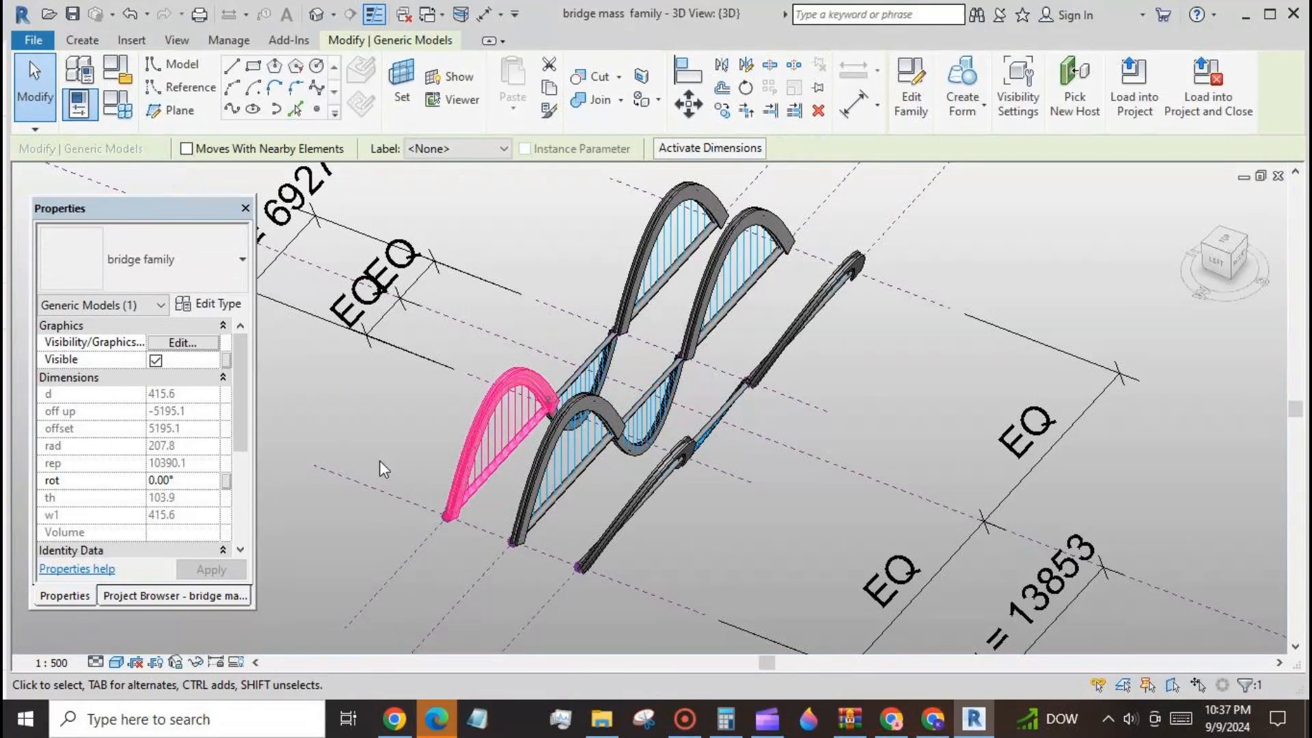
pyautogui.click(190, 485)
pyautogui.write('-25')
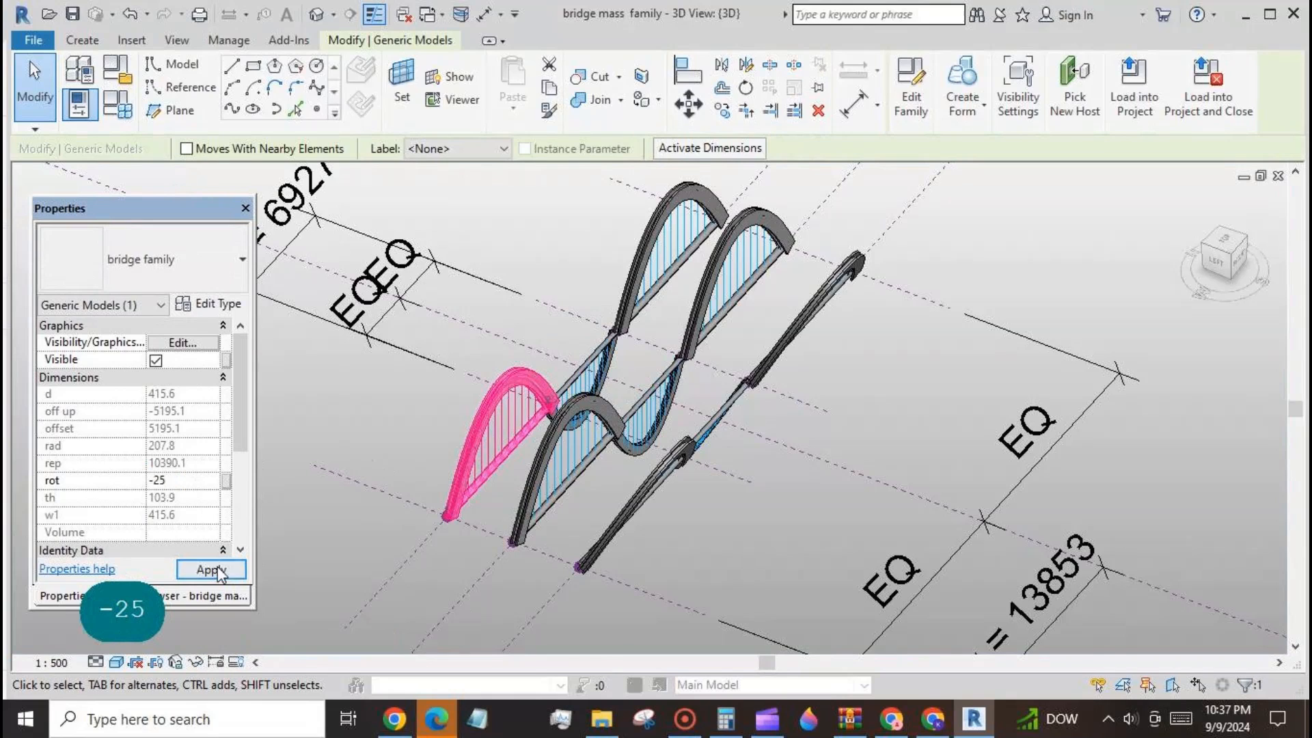
pyautogui.click(210, 570)
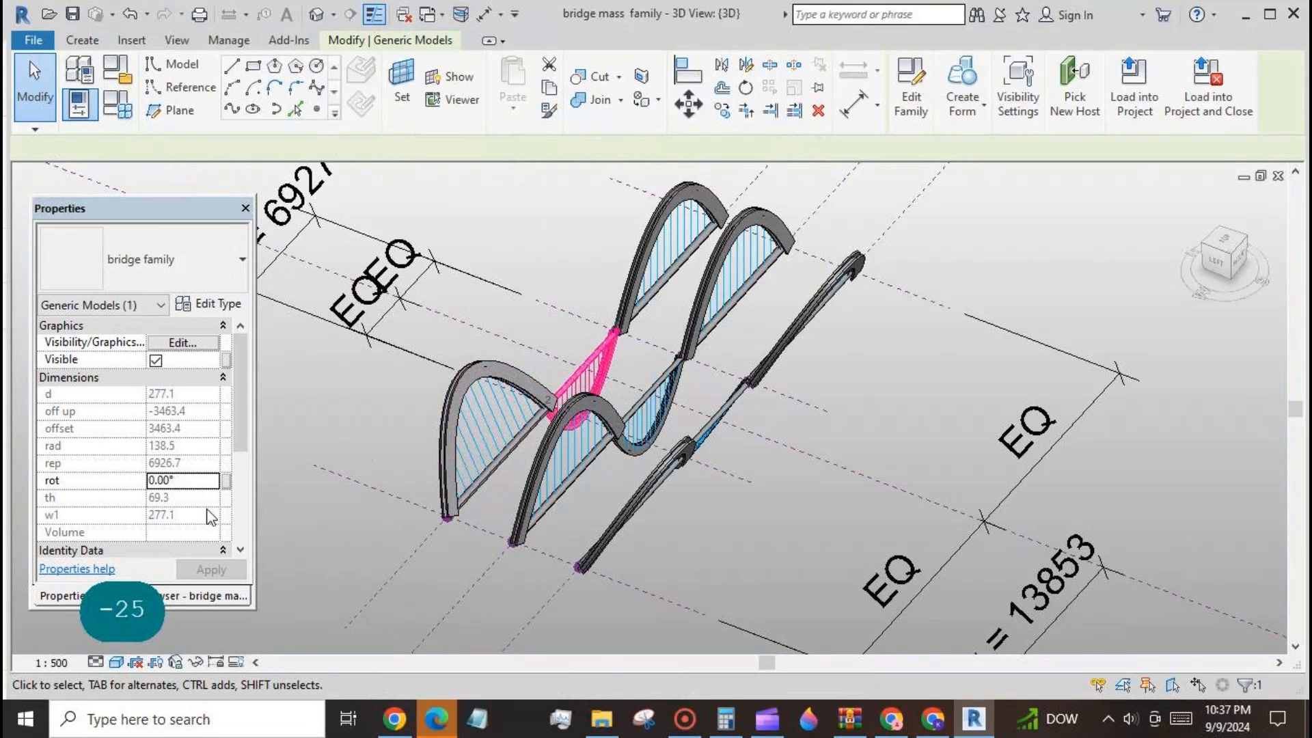
pyautogui.write('-25')
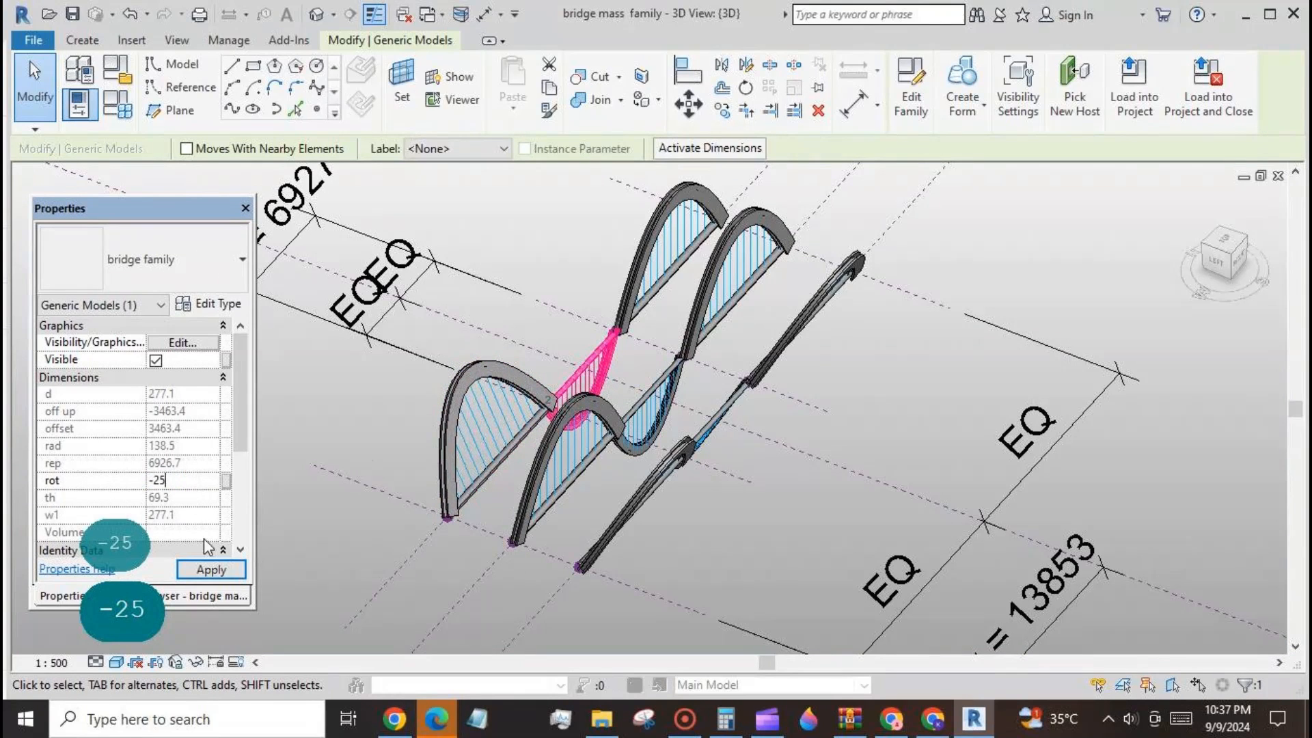
pyautogui.click(638, 288)
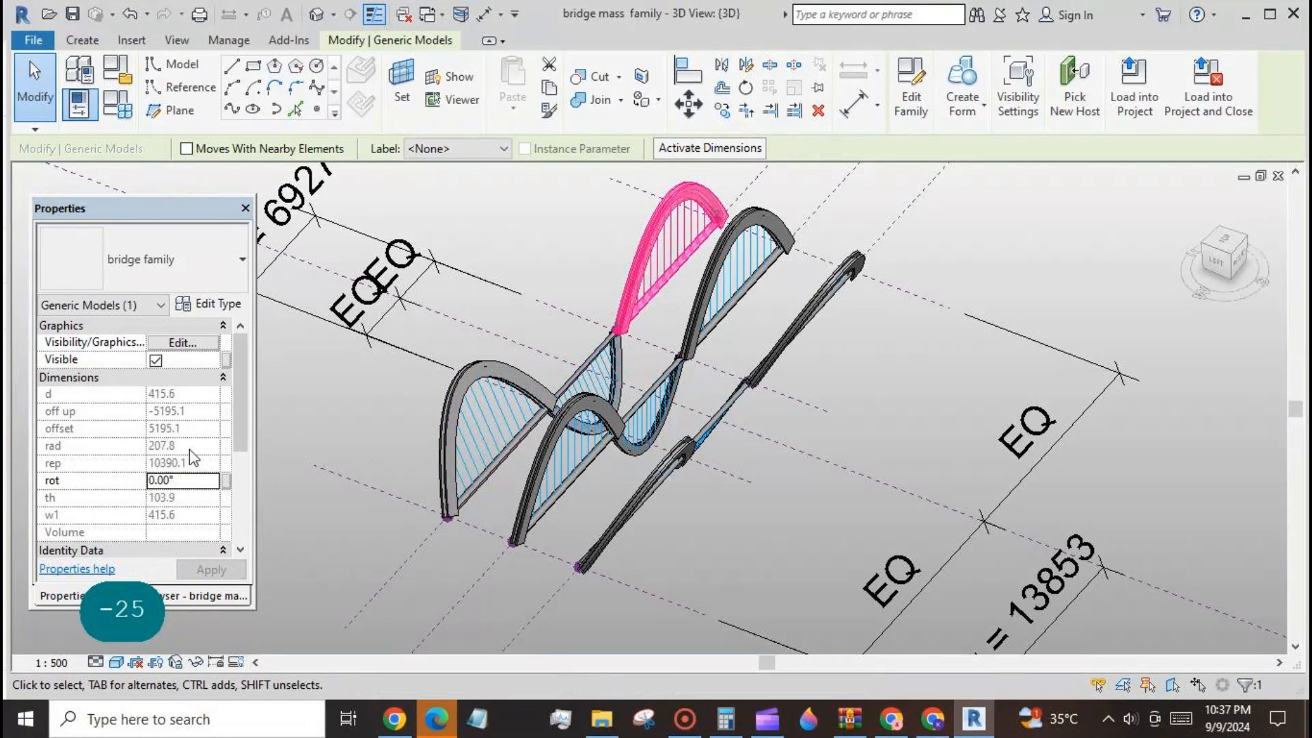
pyautogui.click(186, 481)
pyautogui.write('-25')
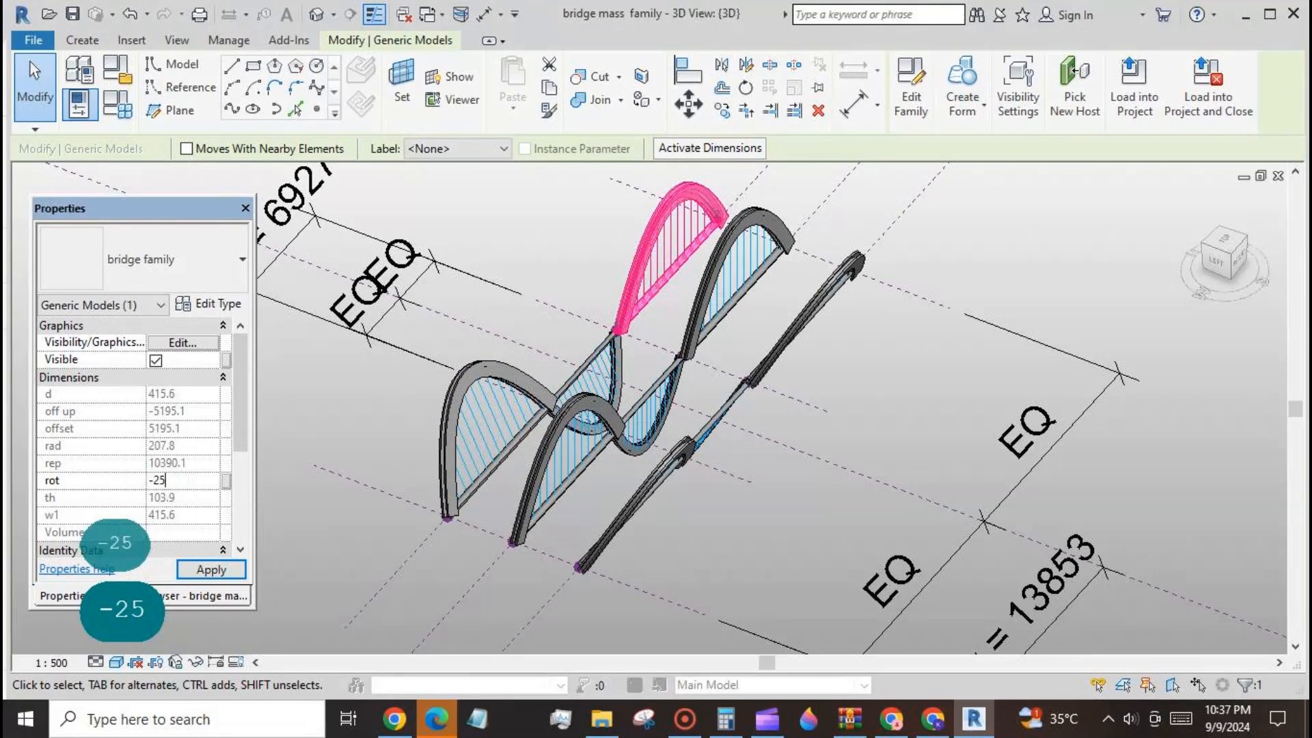
pyautogui.click(207, 570)
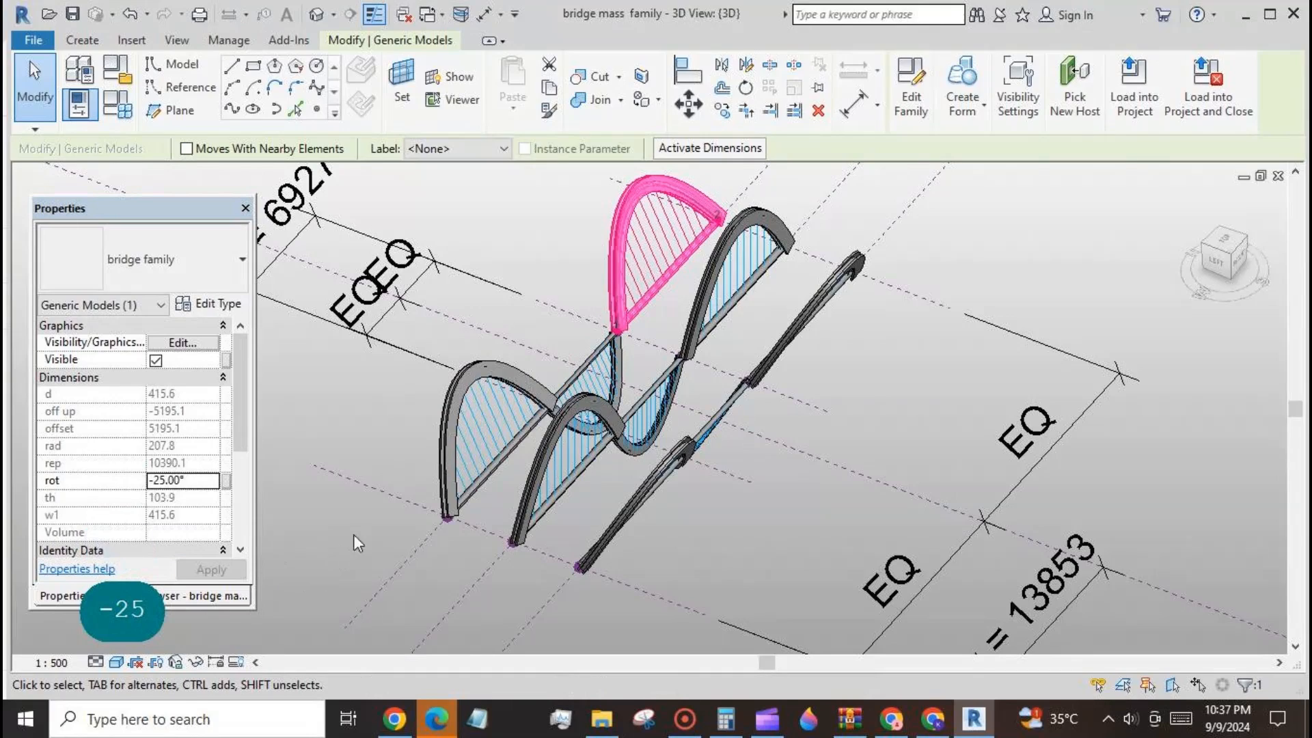
pyautogui.click(373, 421)
pyautogui.scroll(-4, 610, 432)
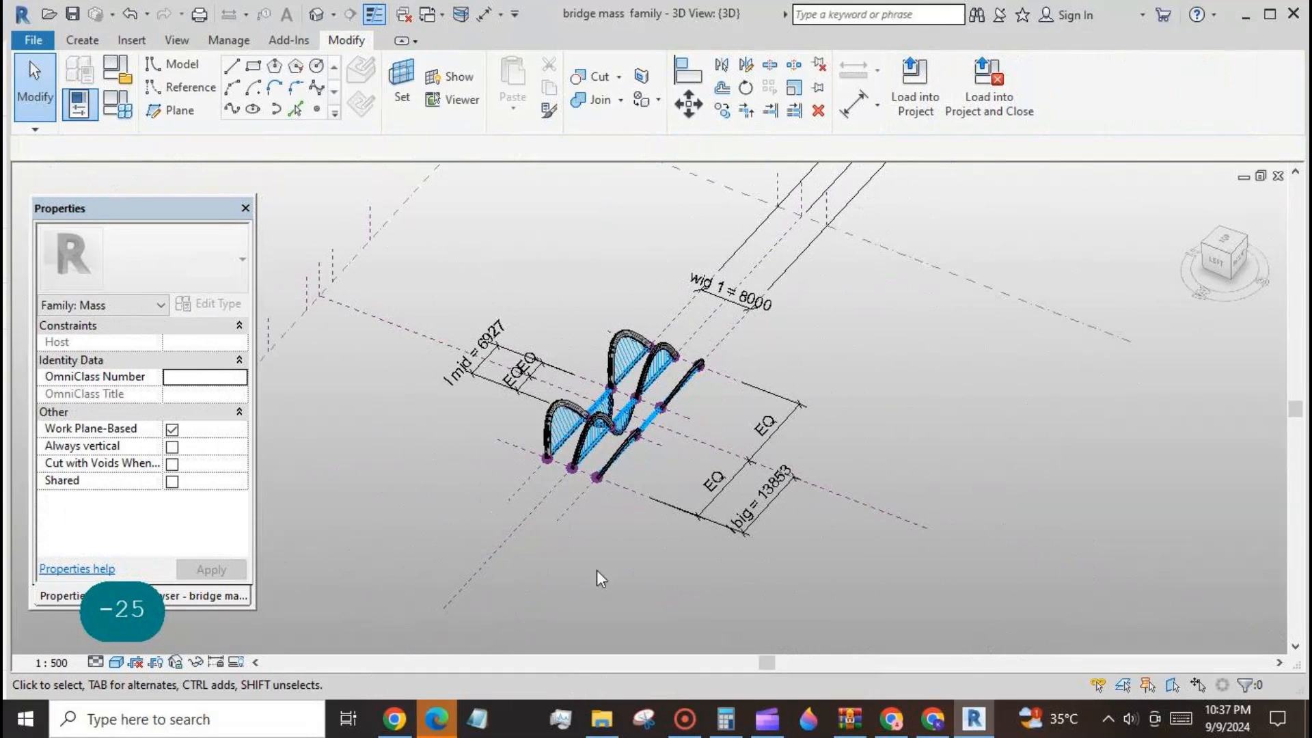
pyautogui.keyDown('shift'); pyautogui.moveTo(598, 573); pyautogui.dragTo(589, 492, button='middle'); pyautogui.keyUp('shift')
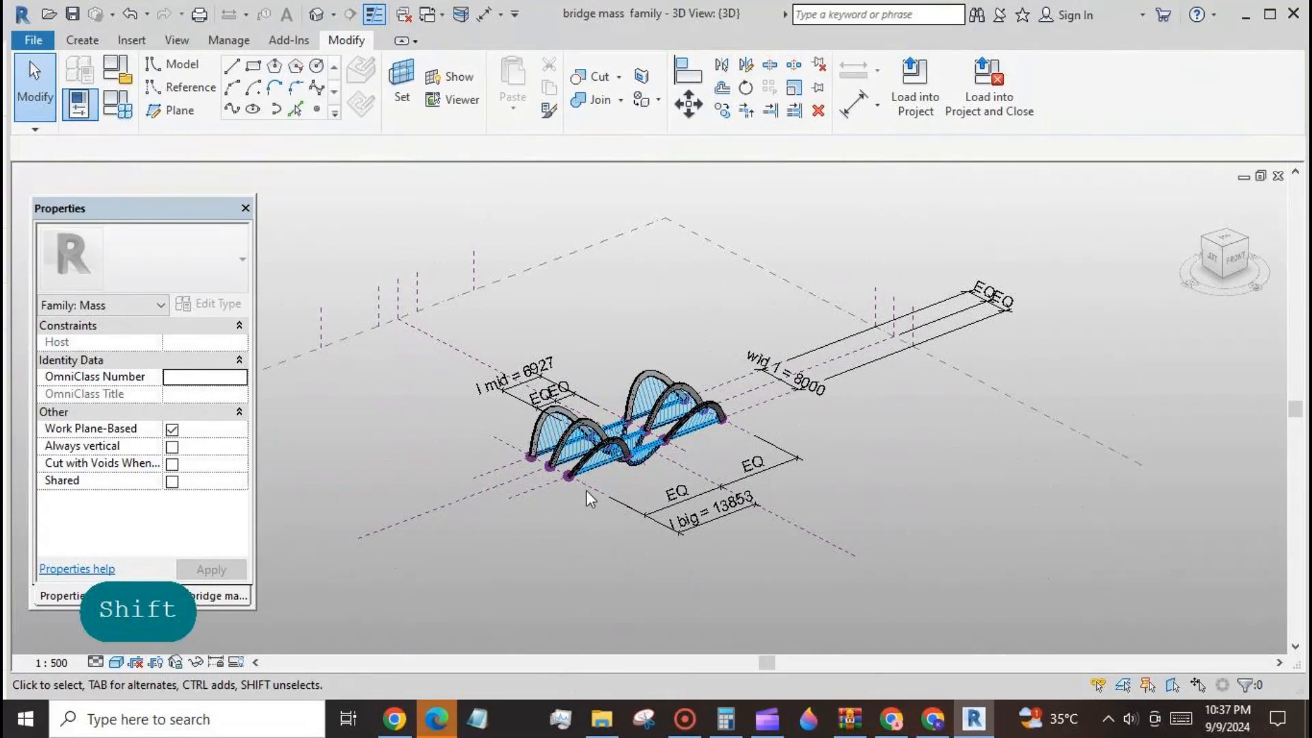
pyautogui.scroll(6, 602, 471)
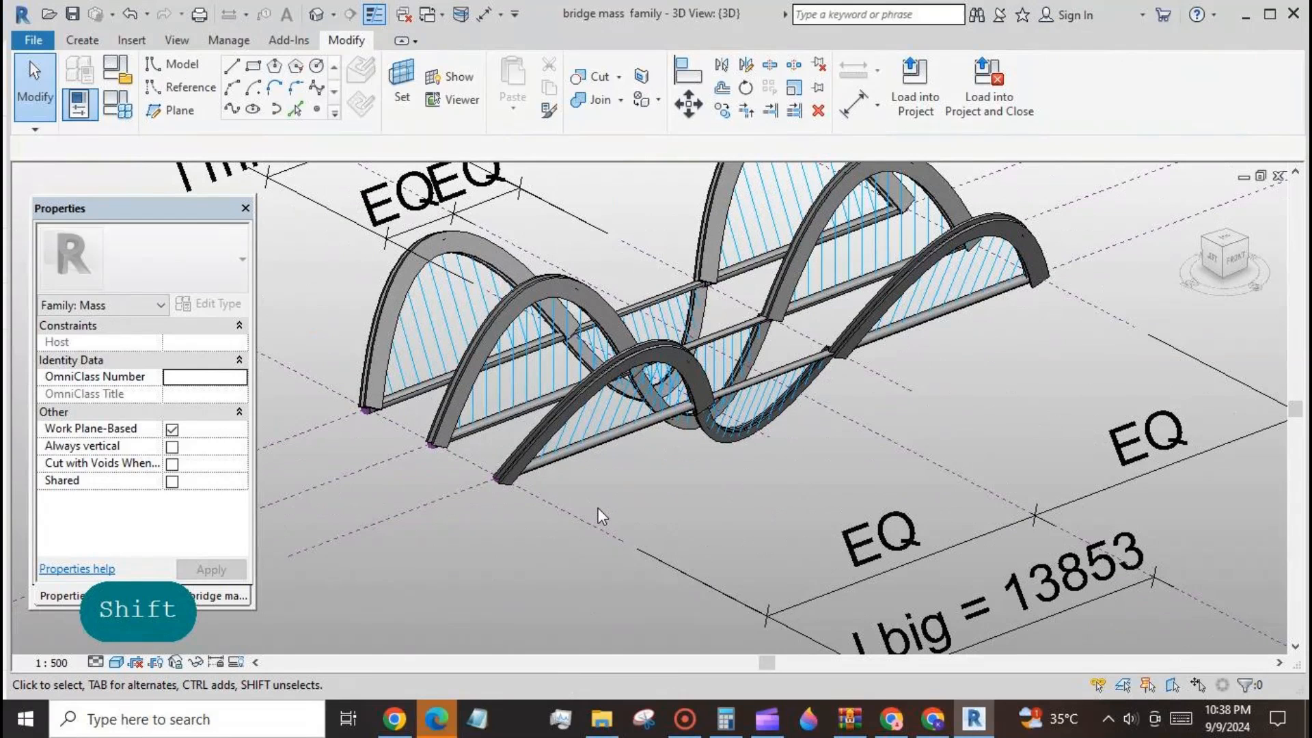
# - Load the bar two point fam family into the bridge mass family, dismissing the save reminders
pyautogui.click(442, 15)
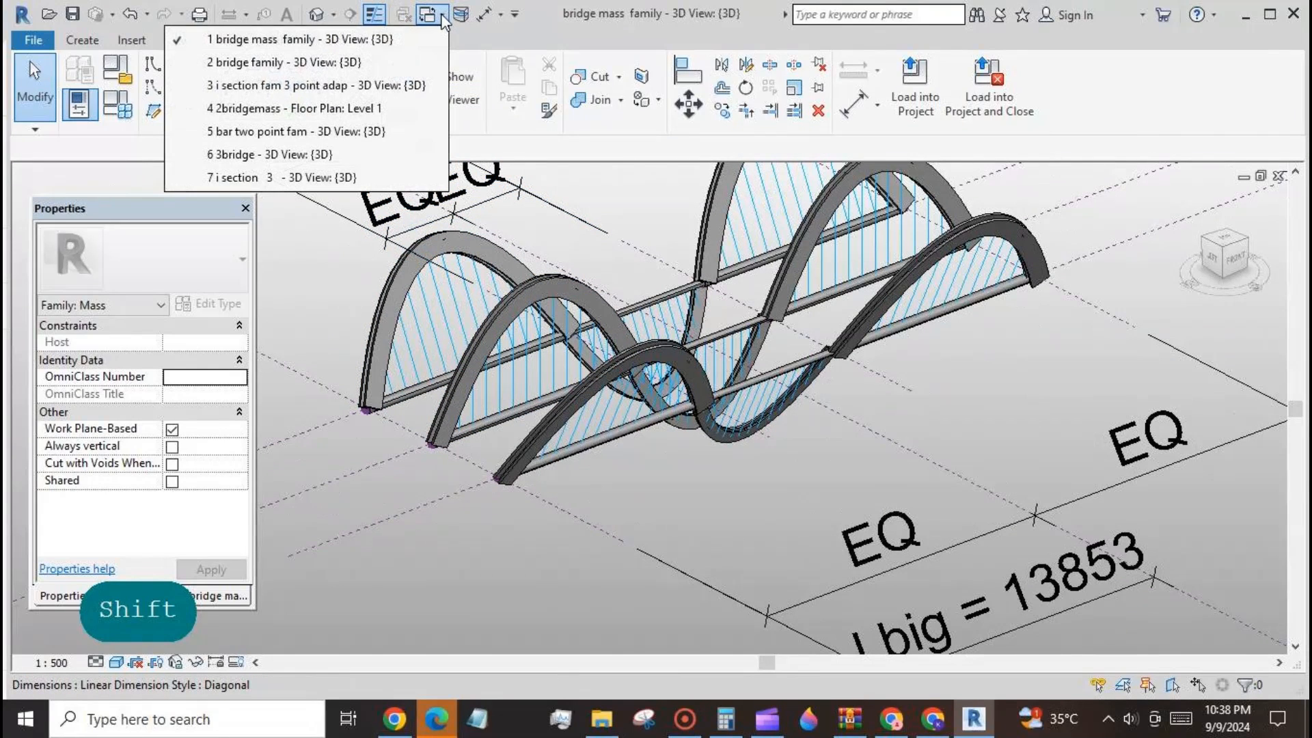
pyautogui.click(395, 131)
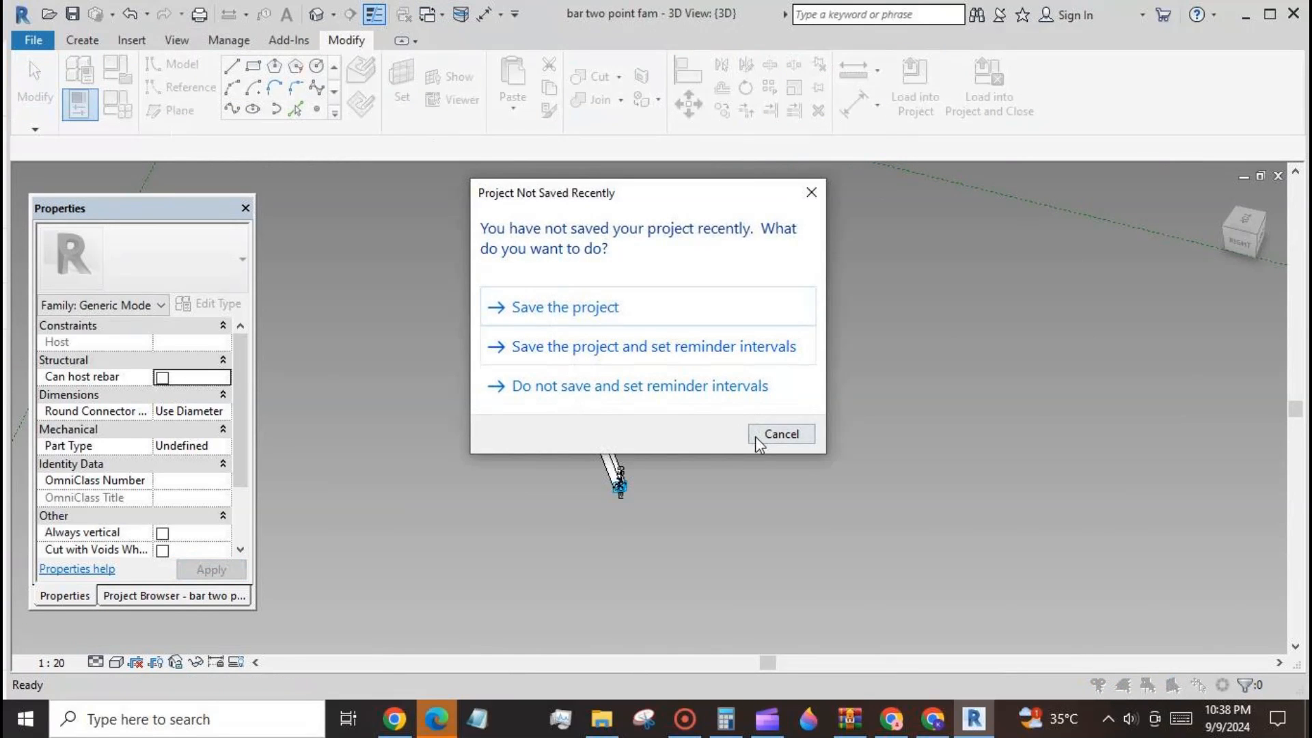
pyautogui.click(756, 436)
pyautogui.click(823, 504)
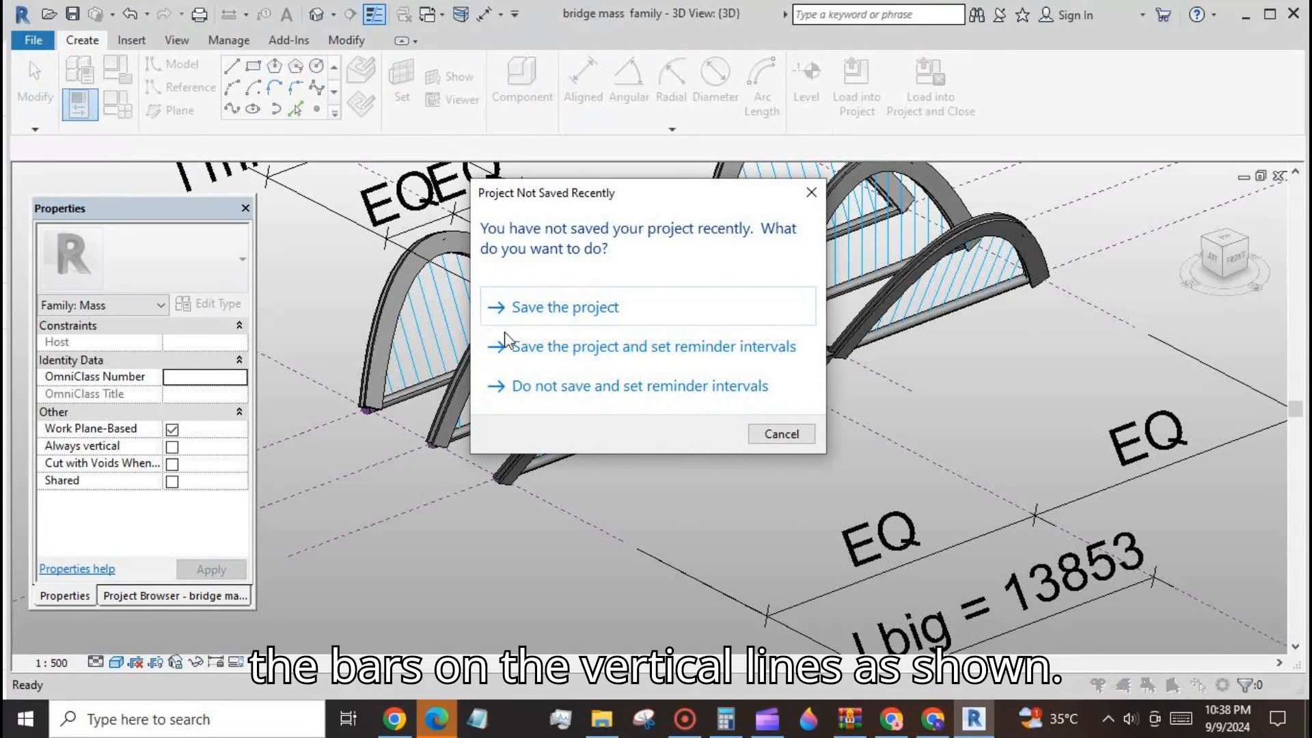
pyautogui.click(791, 432)
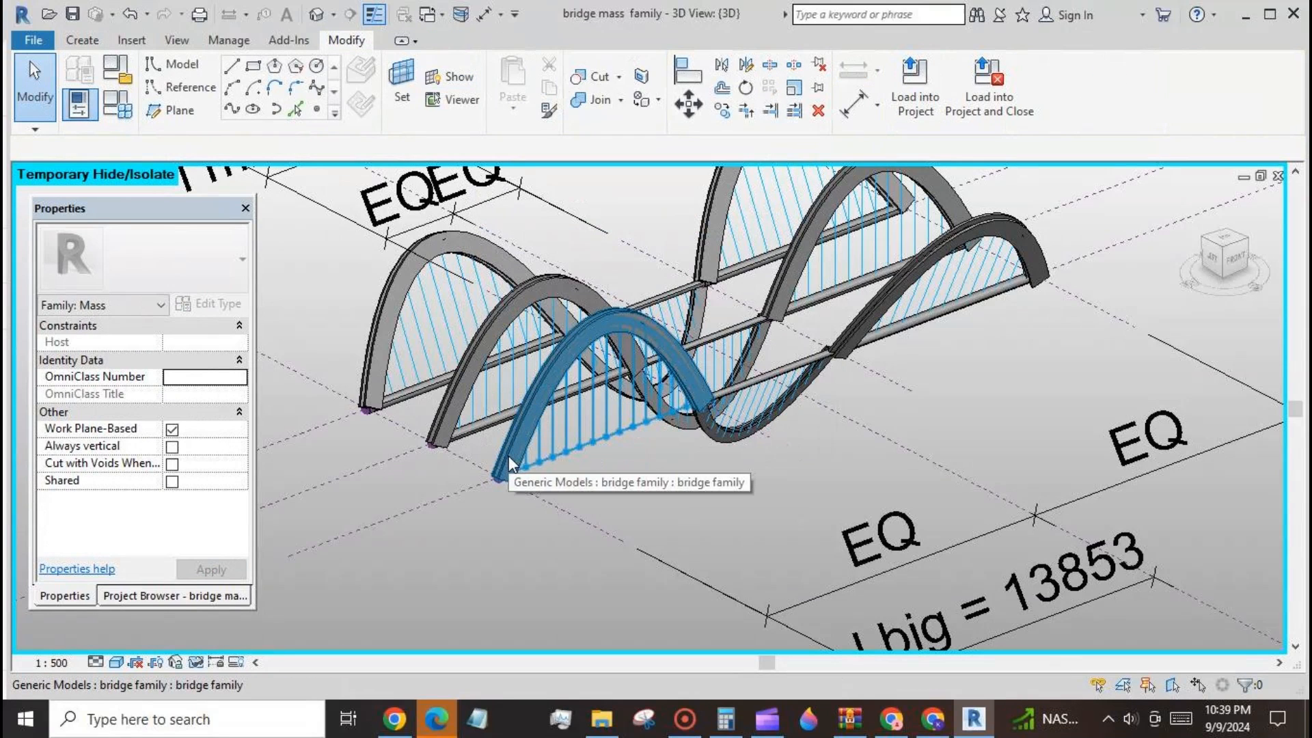
# - Temporarily hide the nested I-section arch of the front row's first bridge instance to expose its vertical lines
pyautogui.press('Tab')
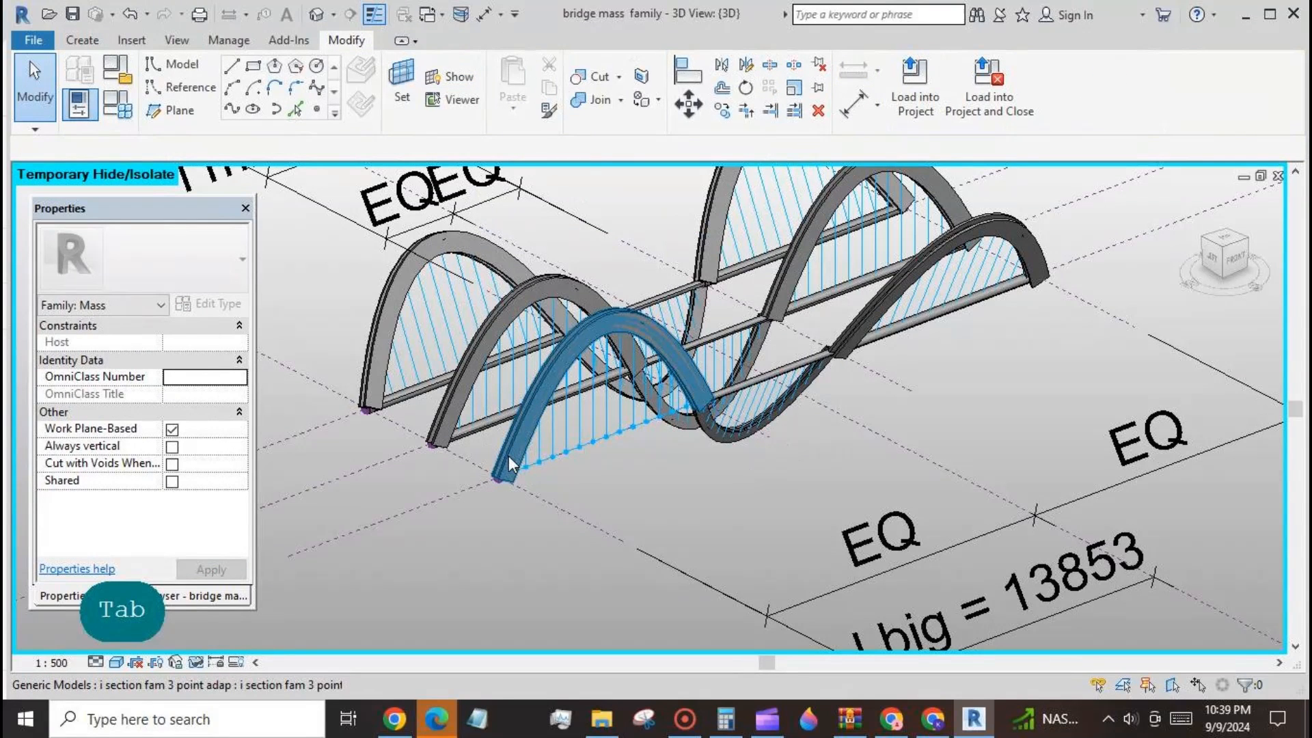
pyautogui.click(508, 457)
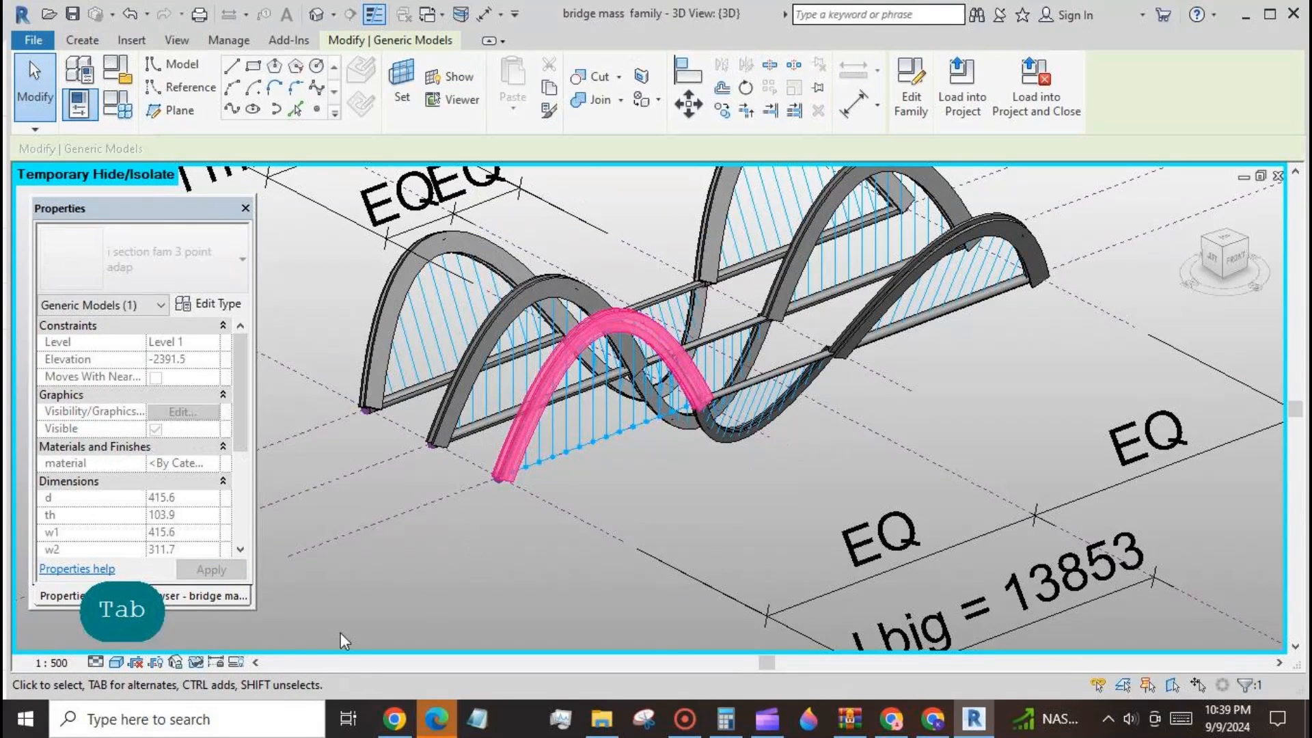
pyautogui.click(196, 662)
pyautogui.click(225, 628)
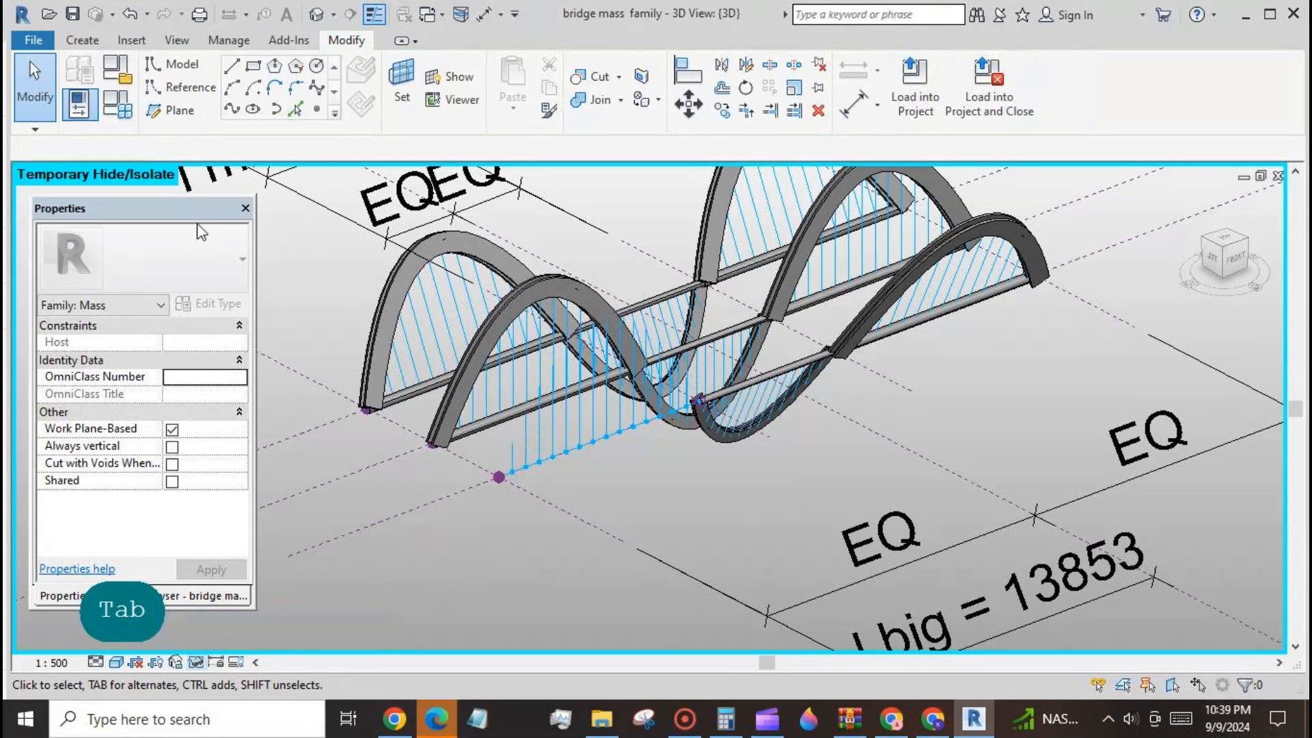
# - Place bar two point fam components on the first six vertical lines of the front row's first arch
pyautogui.click(94, 43)
pyautogui.click(516, 92)
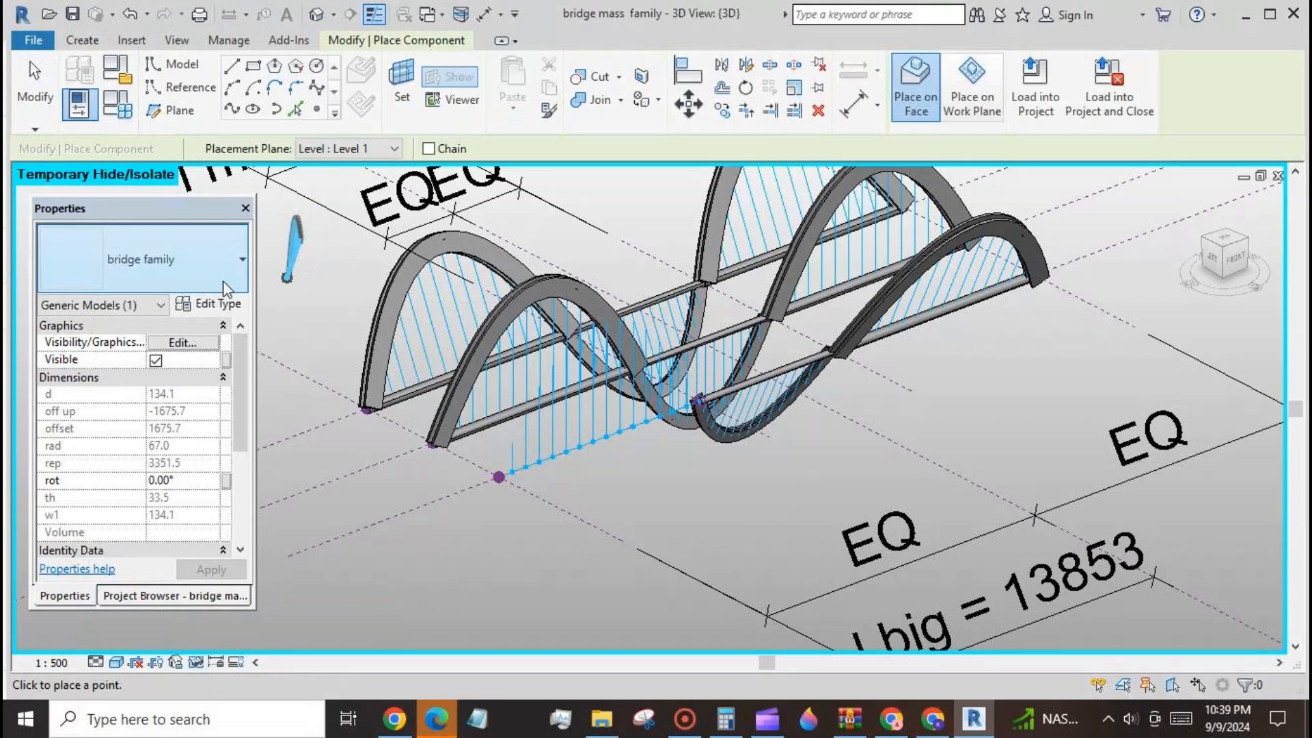
pyautogui.click(232, 280)
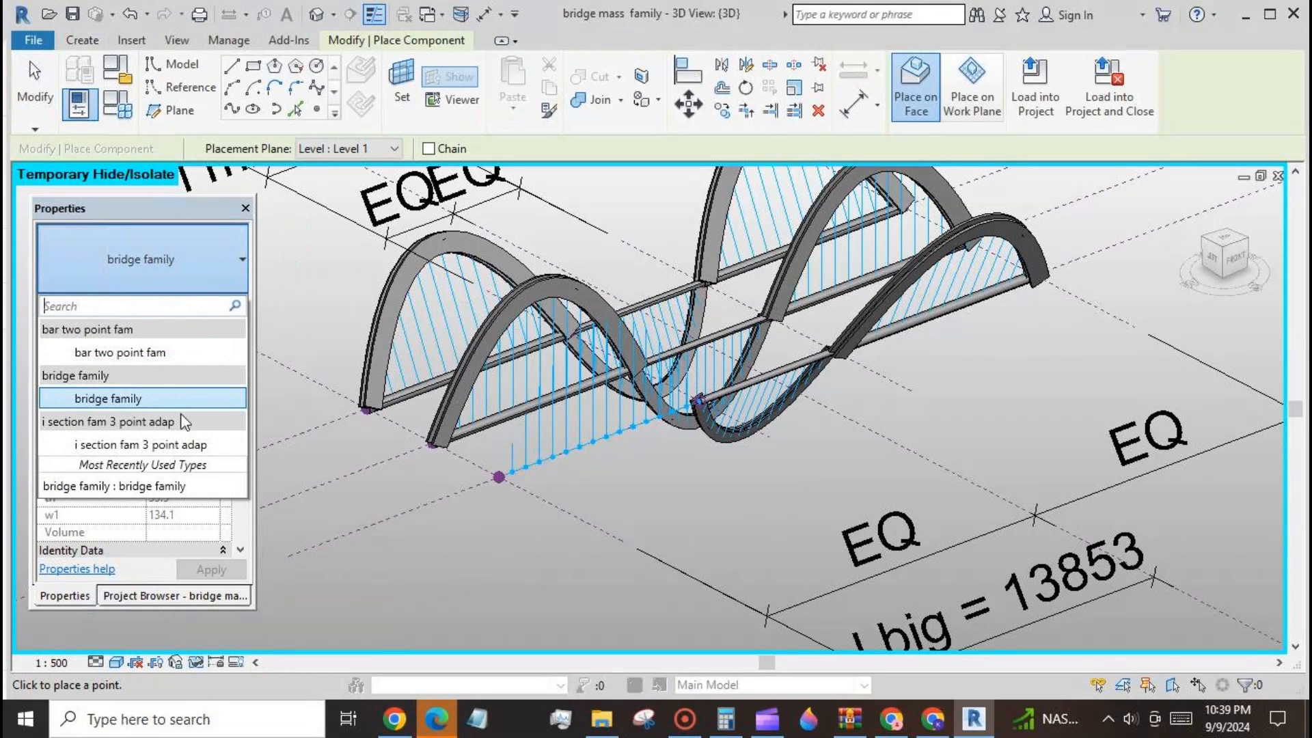
pyautogui.click(136, 352)
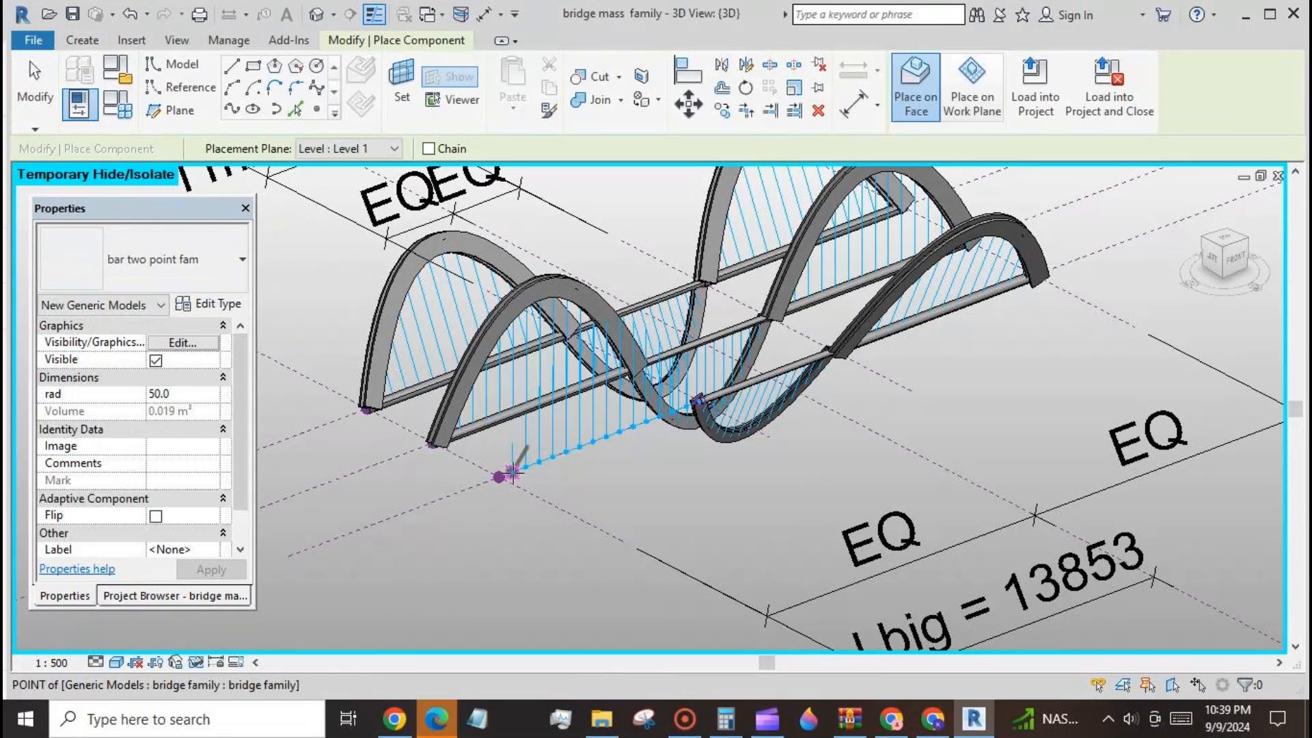
pyautogui.click(513, 445)
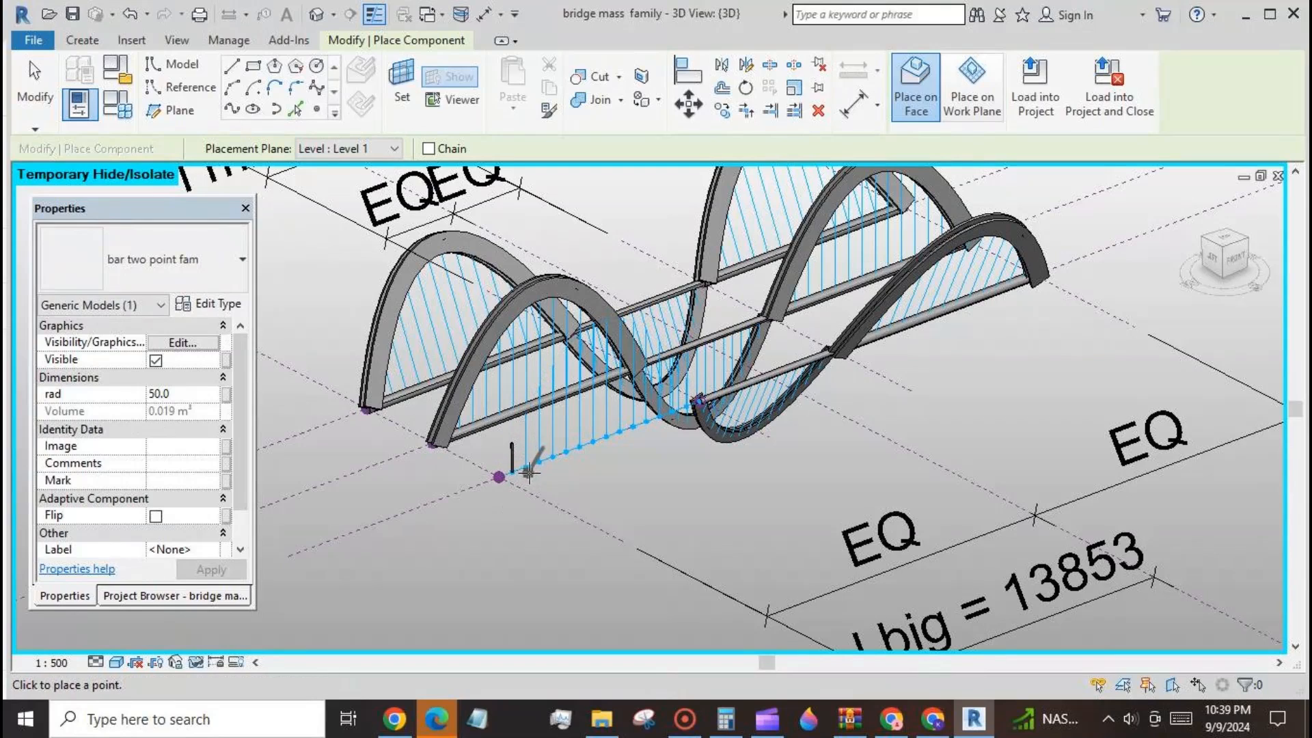
pyautogui.click(530, 428)
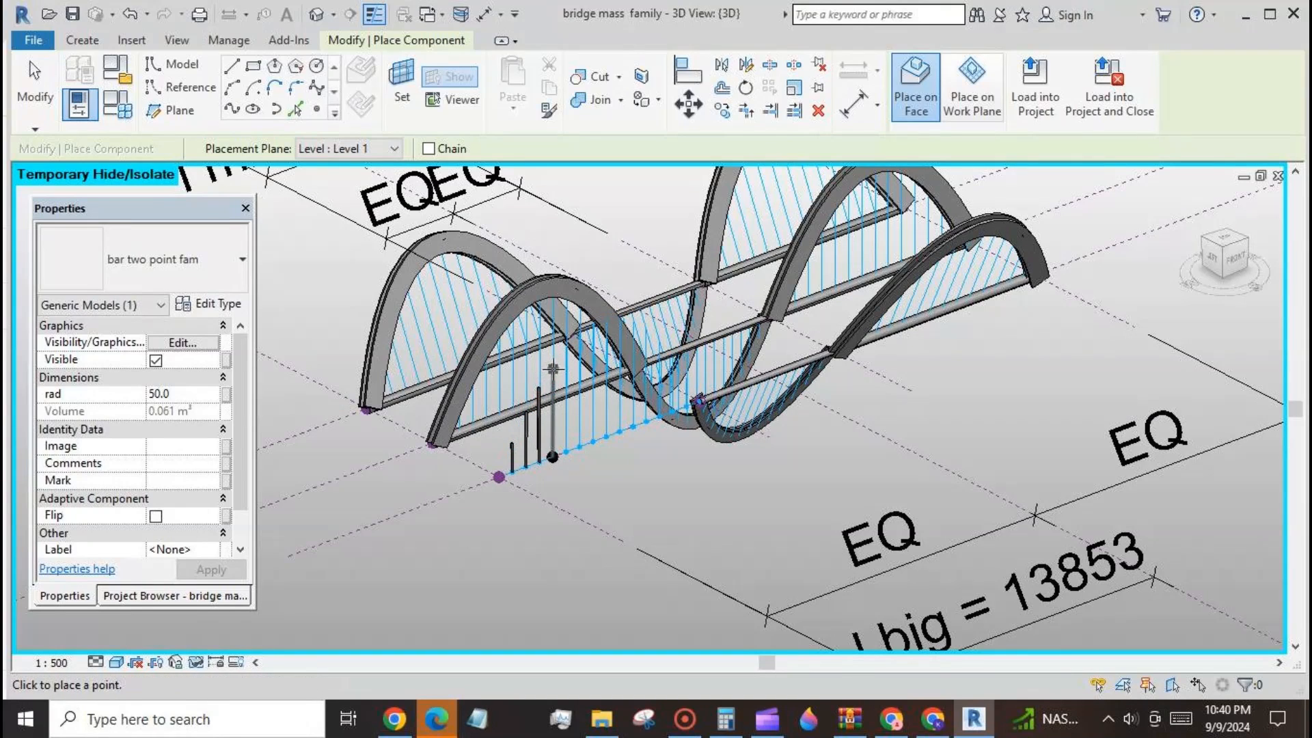
pyautogui.click(557, 407)
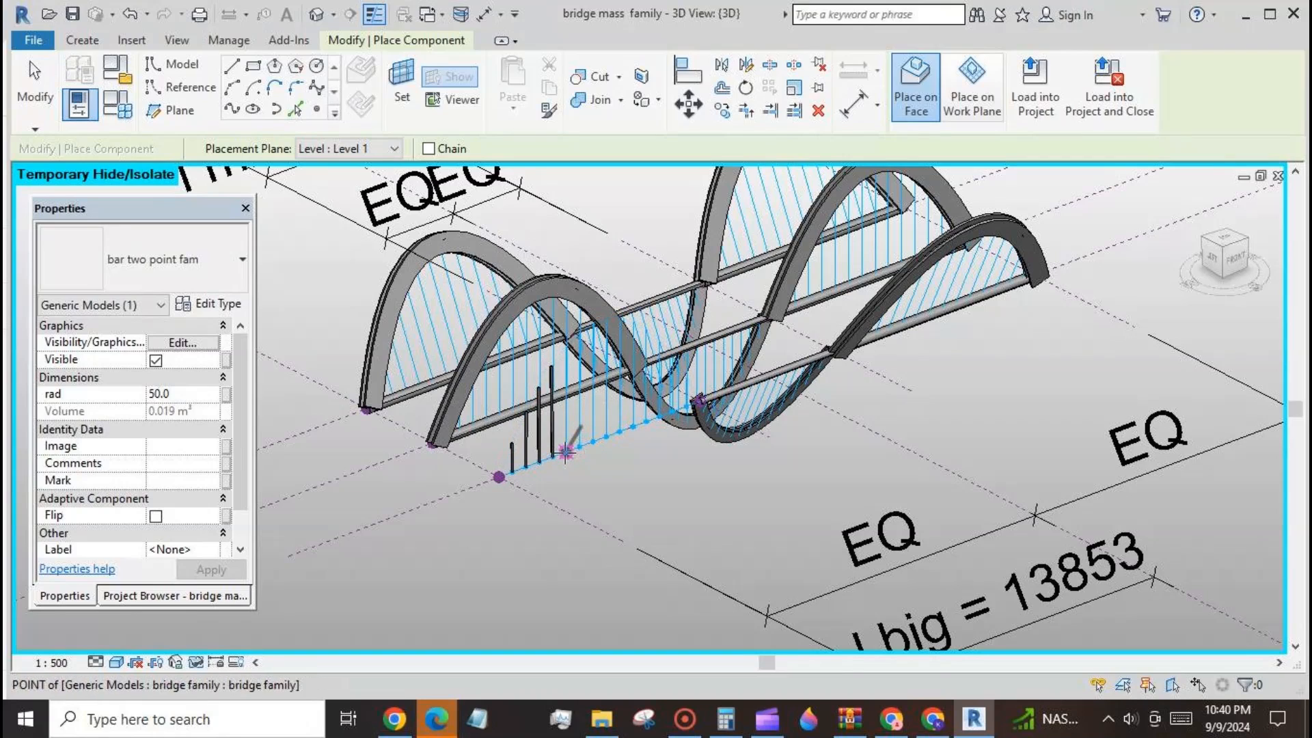
pyautogui.click(566, 346)
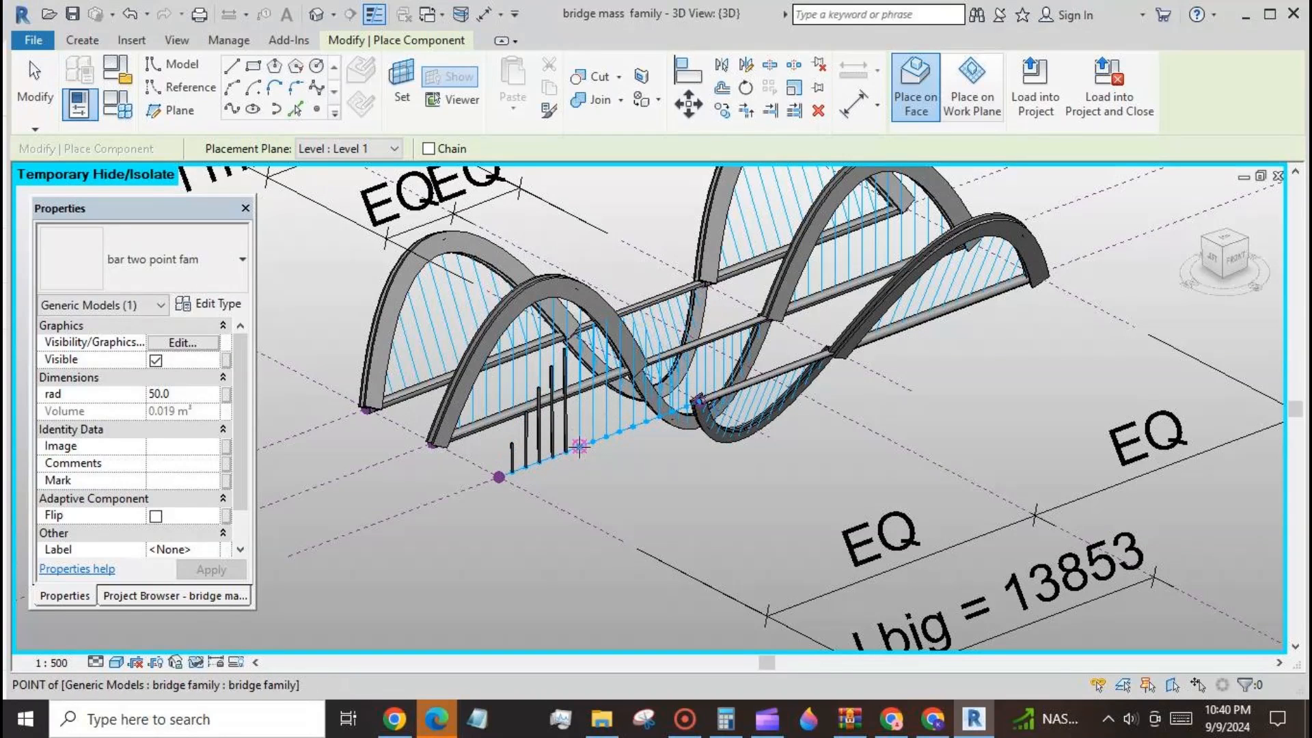
pyautogui.click(579, 334)
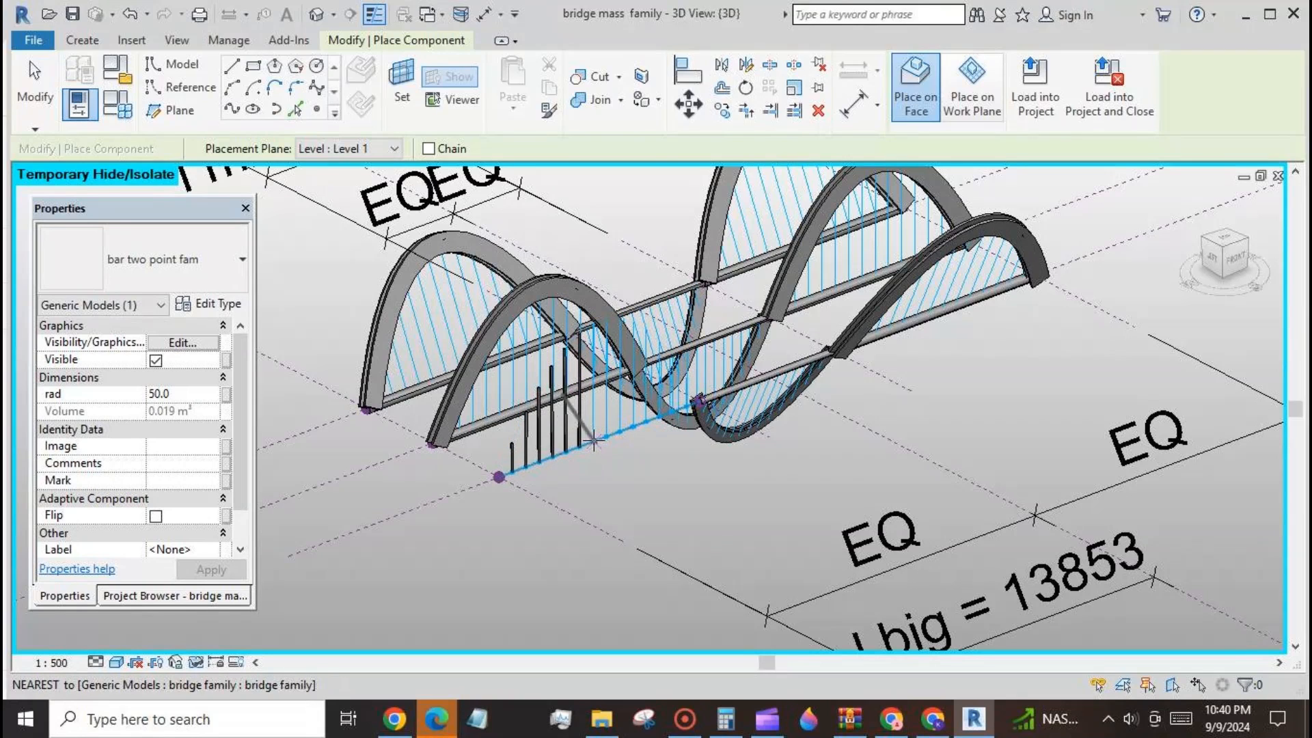
# - Place bar two point fam components on the seventh to eleventh vertical lines of the same front-row arch
pyautogui.click(594, 441)
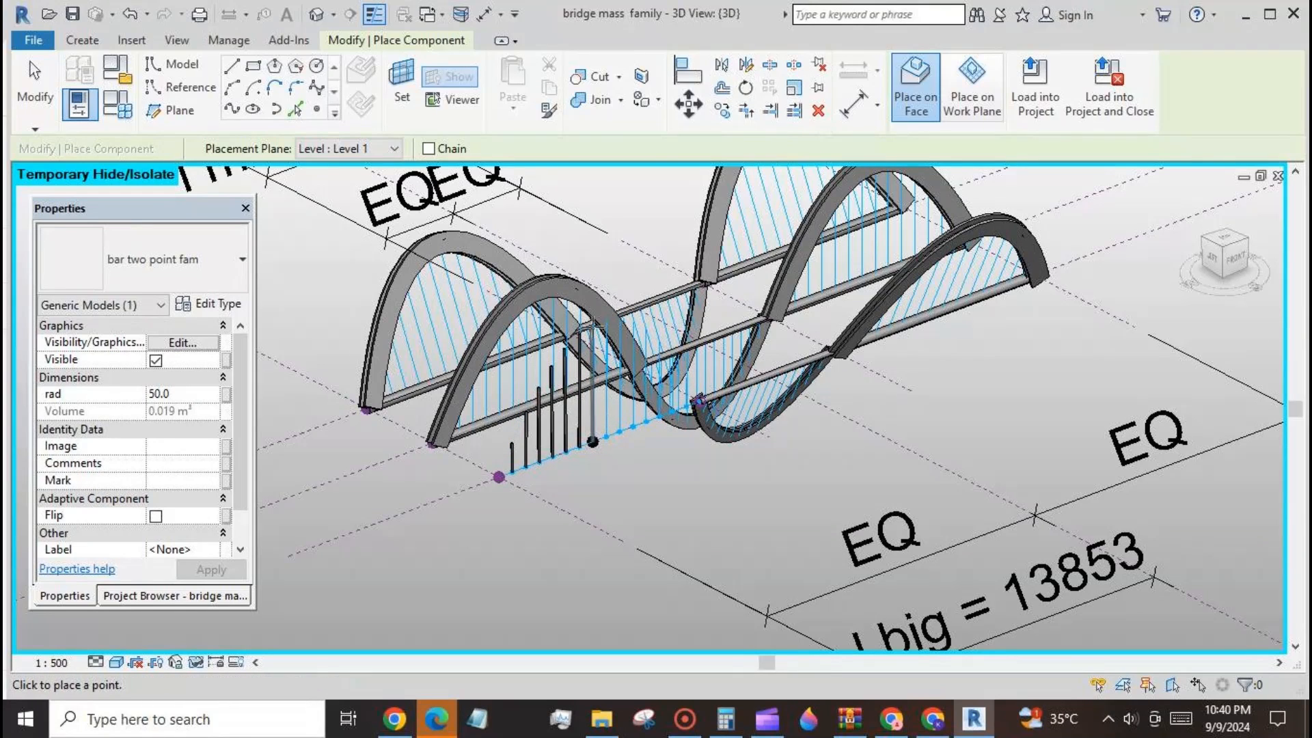
pyautogui.click(593, 321)
pyautogui.click(606, 435)
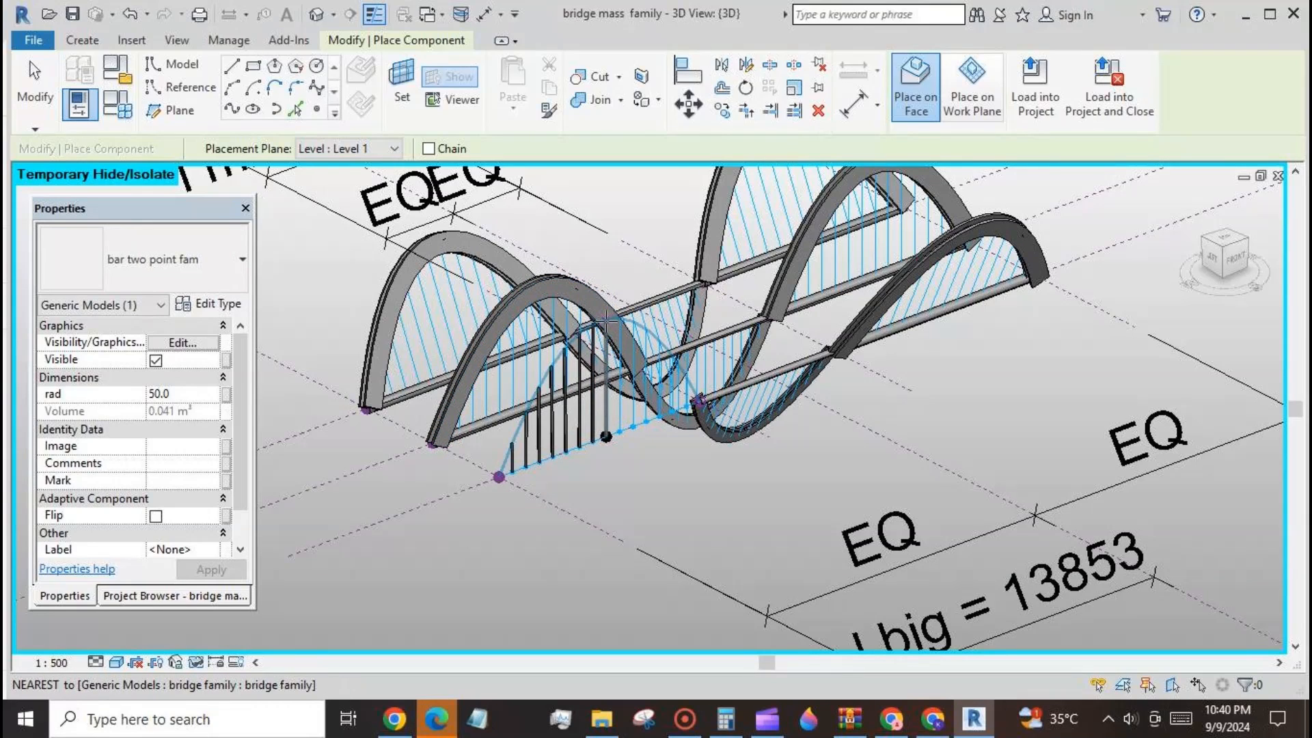
pyautogui.click(619, 430)
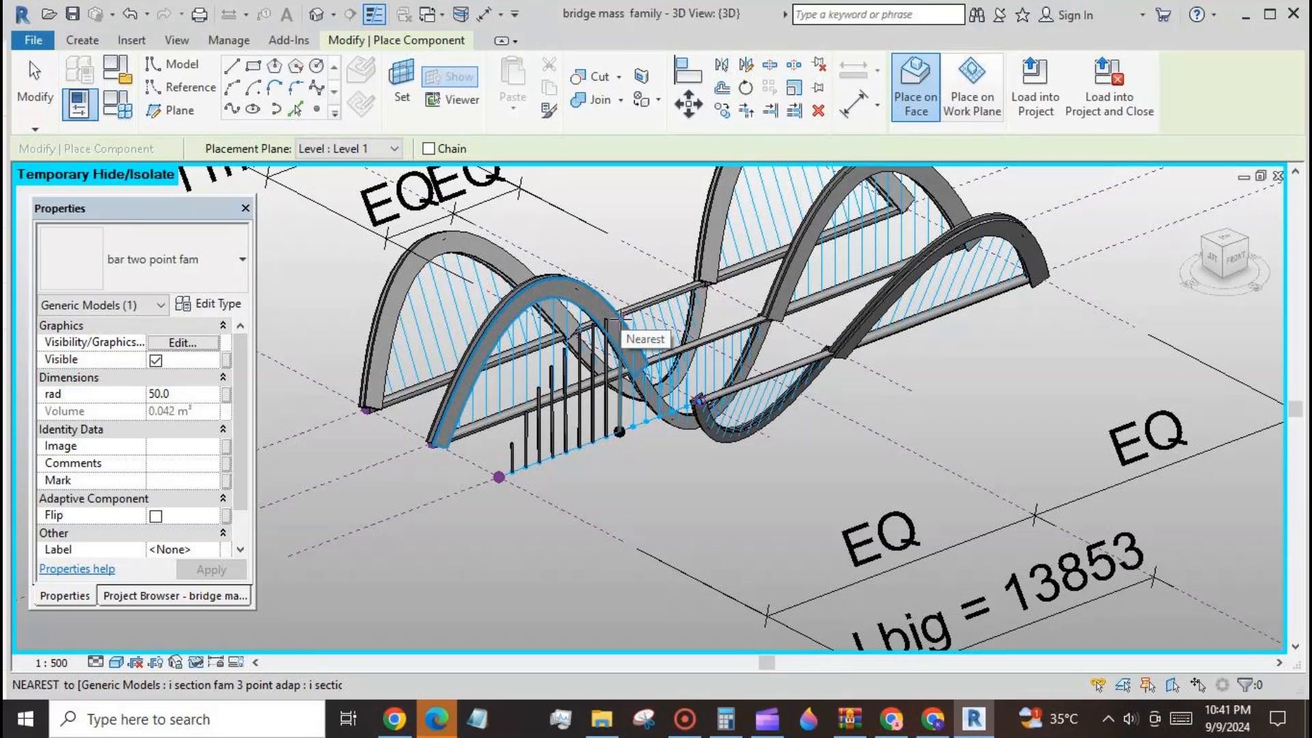
pyautogui.click(620, 319)
pyautogui.click(633, 426)
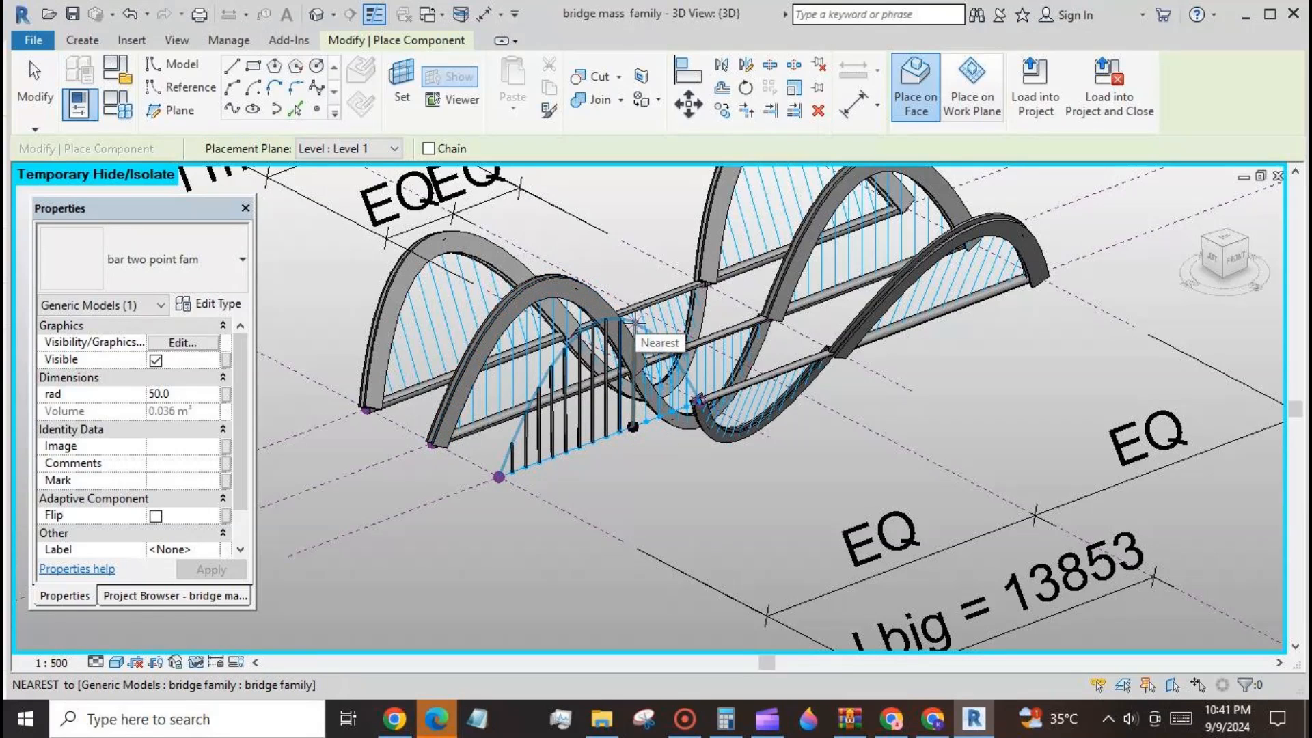
pyautogui.click(635, 321)
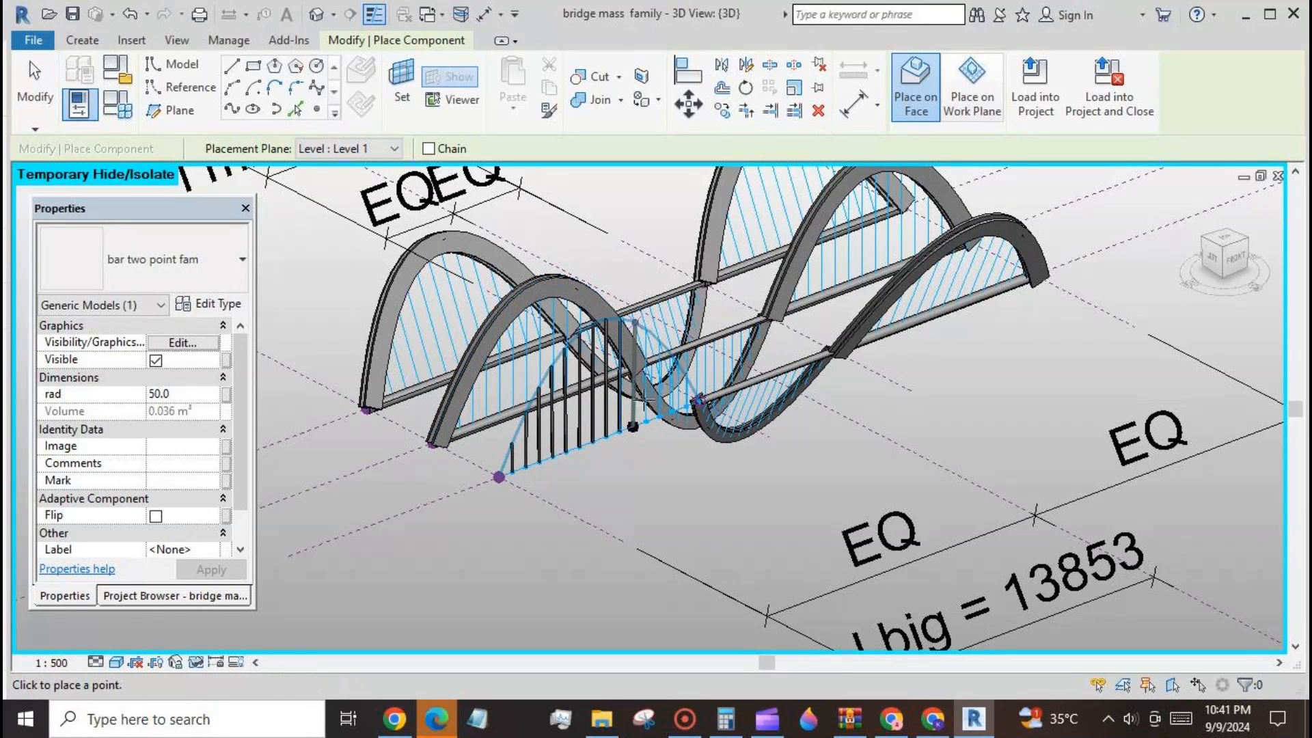
pyautogui.click(646, 332)
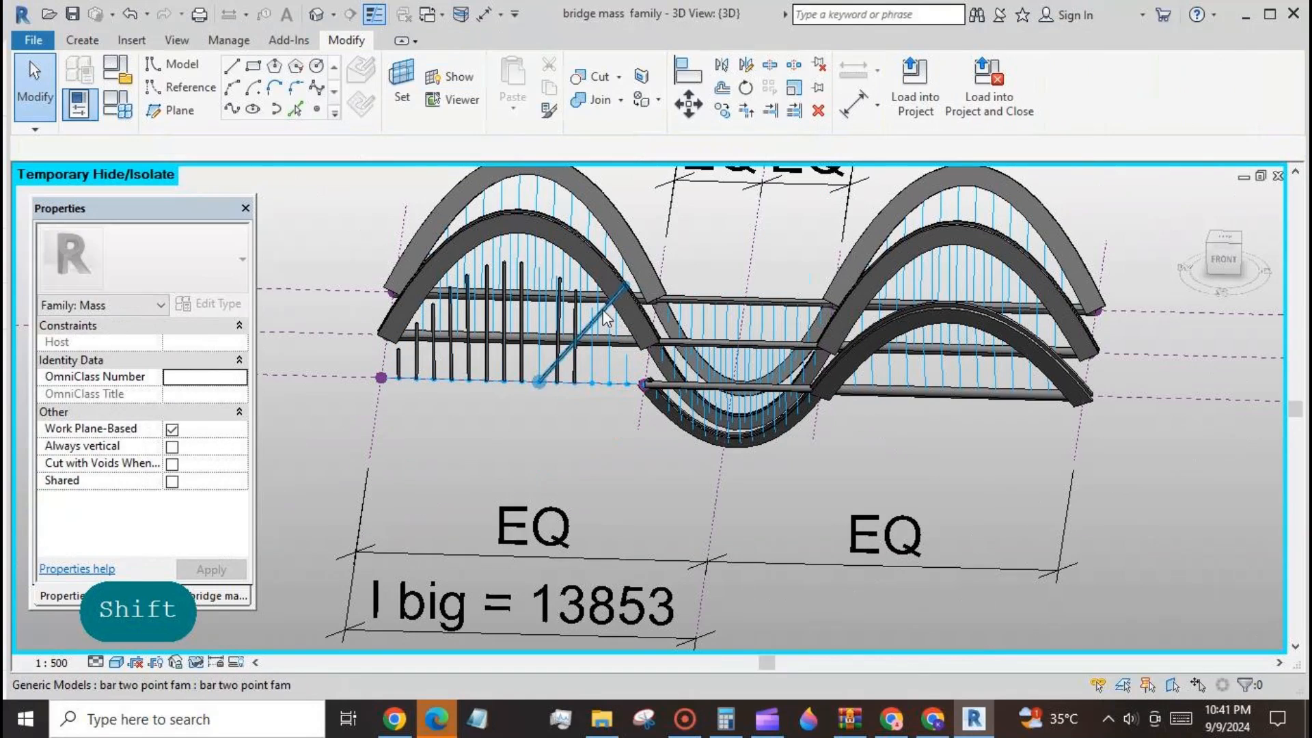
# - Delete the misplaced diagonal bar and temporarily hide the centre row's first bridge instance behind it
pyautogui.click(607, 311)
pyautogui.click(820, 111)
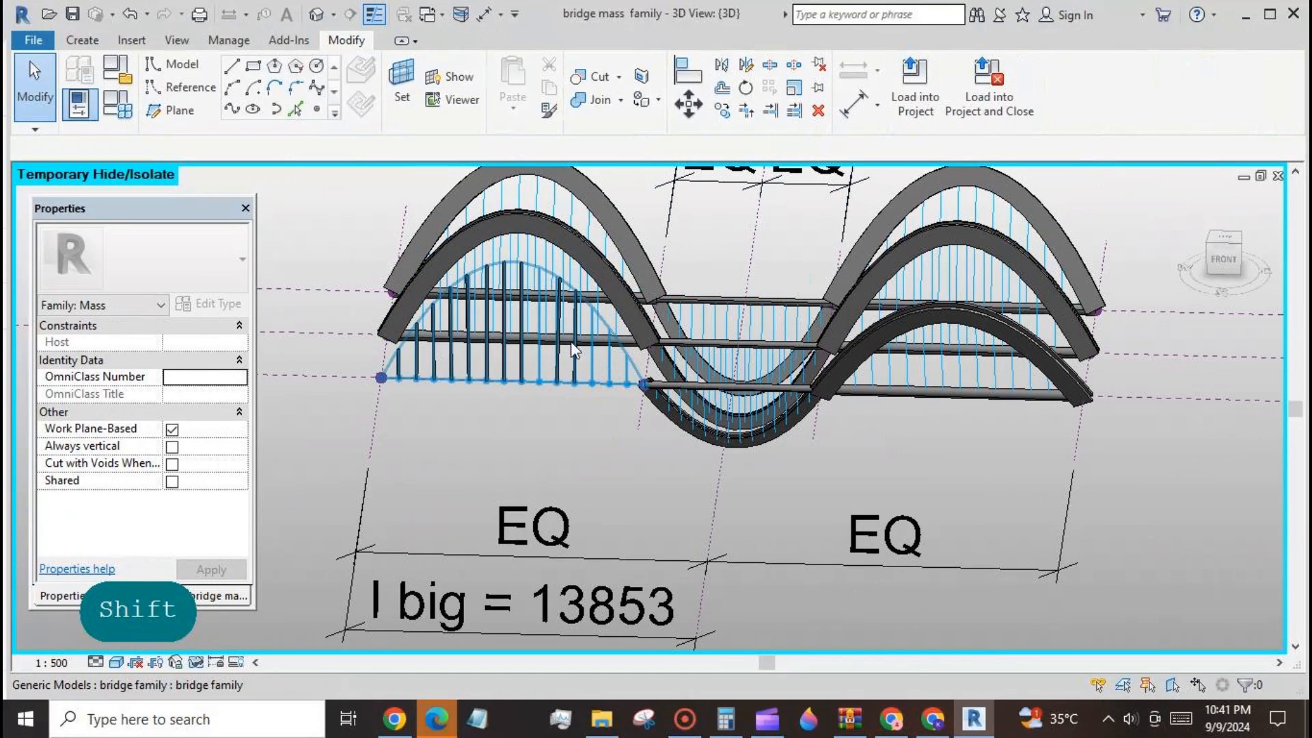
pyautogui.click(441, 254)
pyautogui.click(196, 662)
pyautogui.click(231, 617)
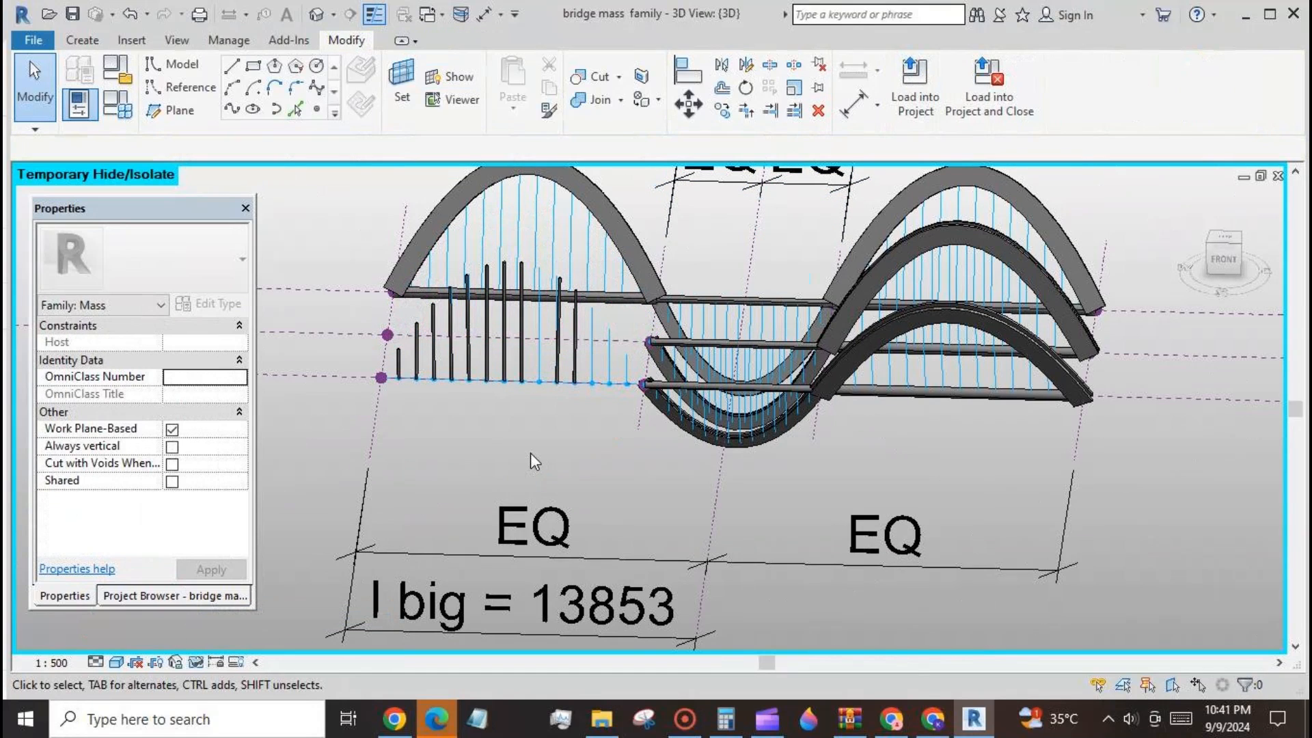
# - Place bars on the ninth and last three vertical lines of the front-row arch, then reset the temporary hide
pyautogui.click(92, 47)
pyautogui.click(523, 89)
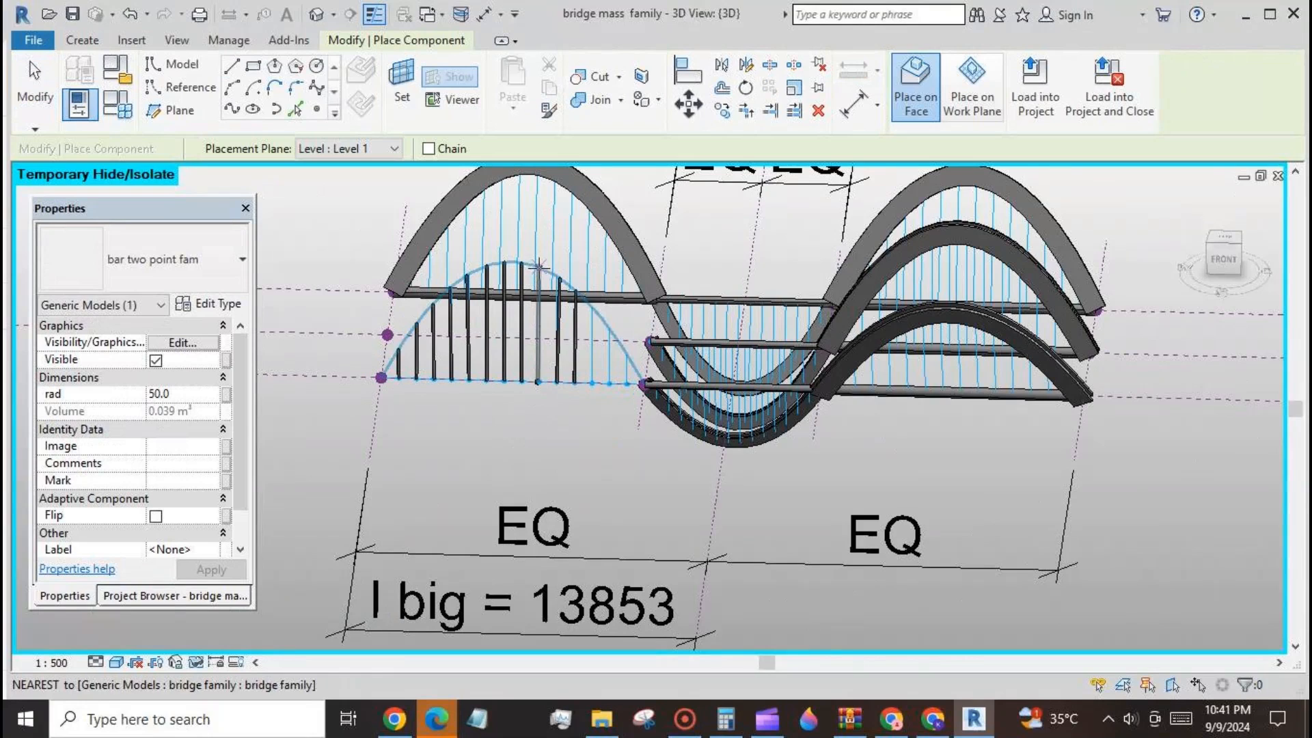
pyautogui.click(537, 268)
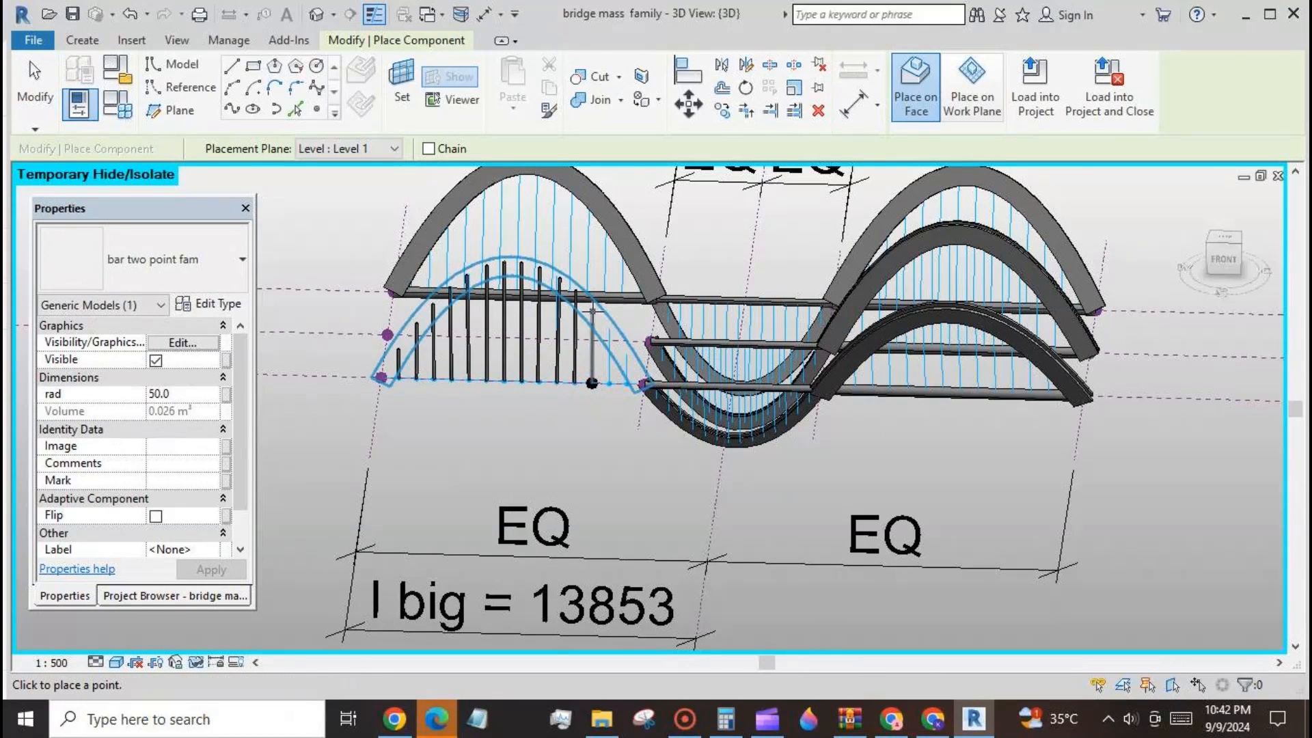
pyautogui.click(592, 383)
pyautogui.click(609, 382)
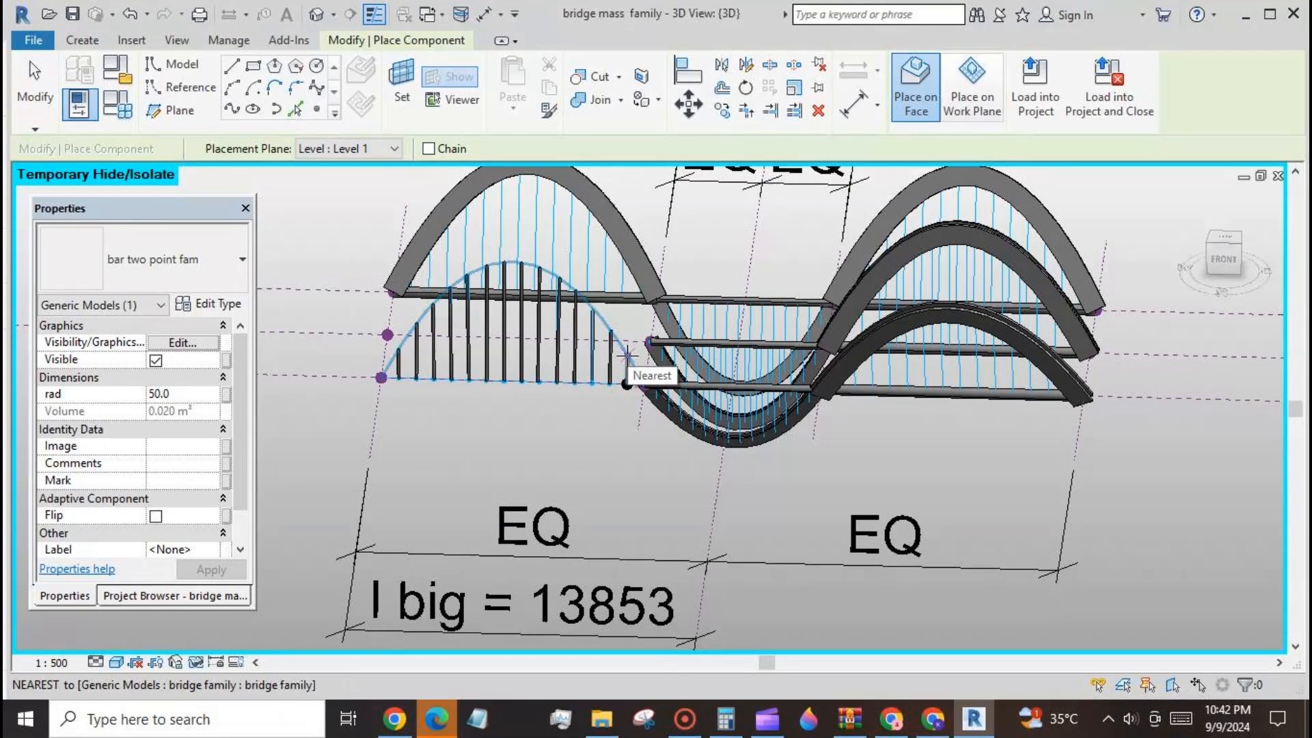
pyautogui.click(626, 356)
pyautogui.press('Escape')
pyautogui.press('Escape')
pyautogui.click(197, 662)
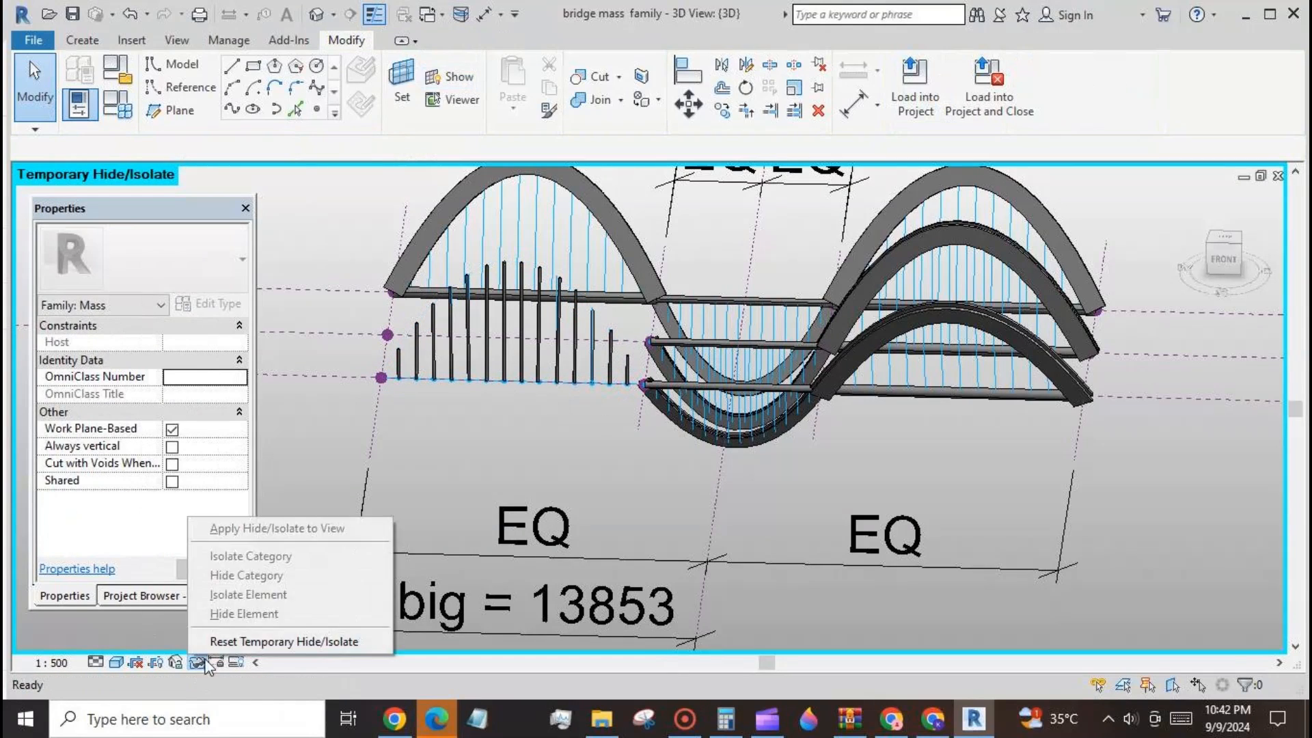
pyautogui.click(223, 640)
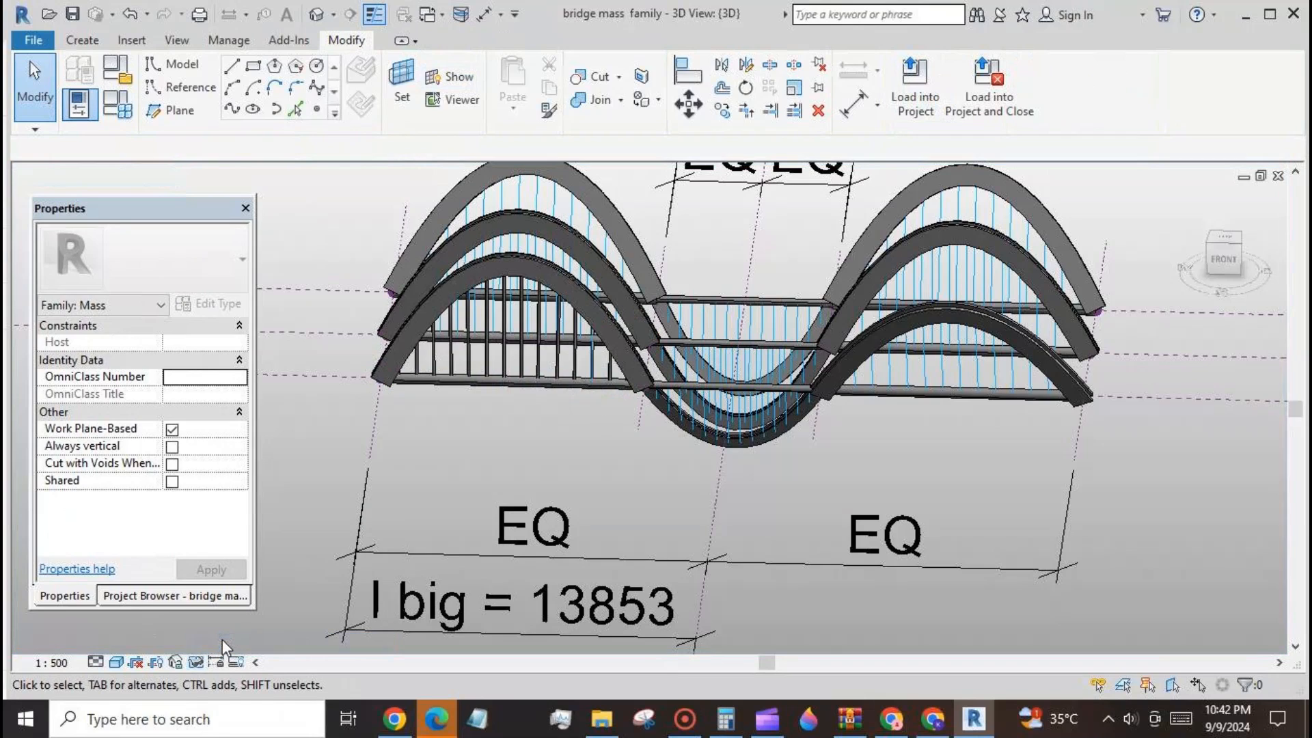
# - Set the rot parameter of the front row's first bridge instance to 25°
pyautogui.click(401, 374)
pyautogui.click(183, 478)
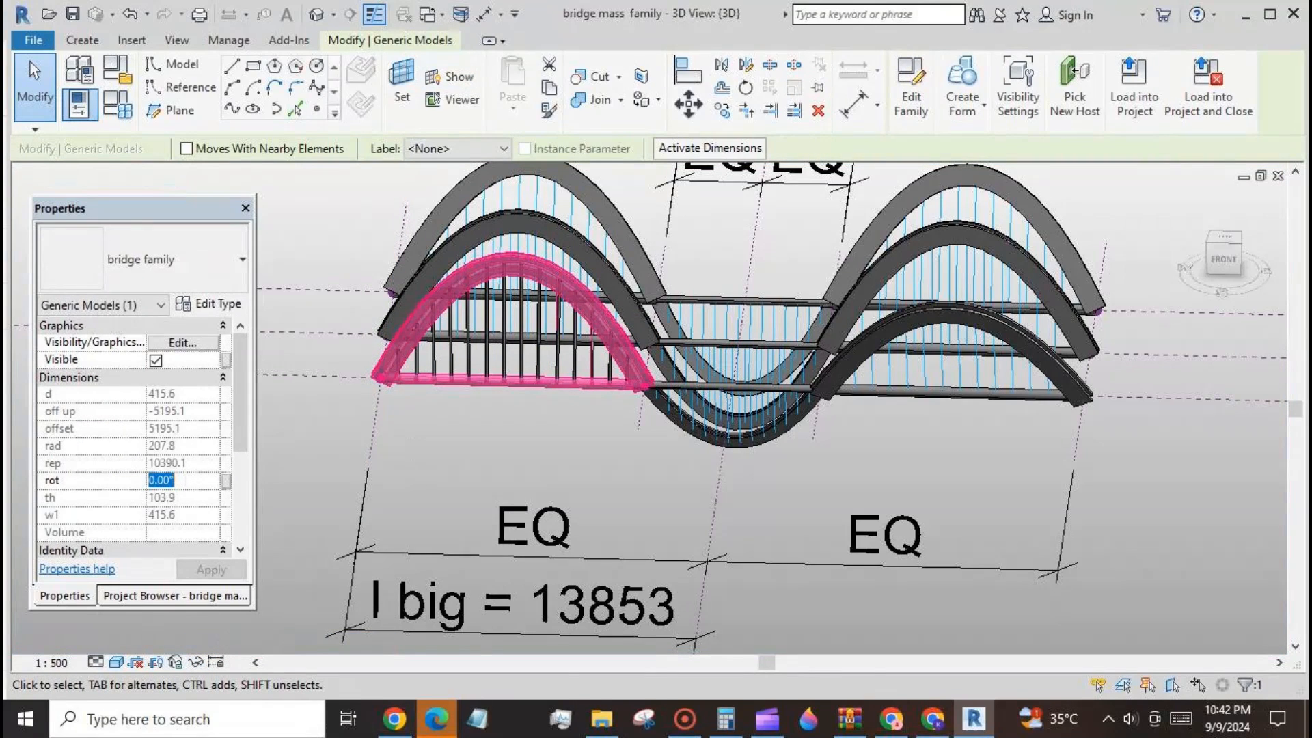
pyautogui.write('25')
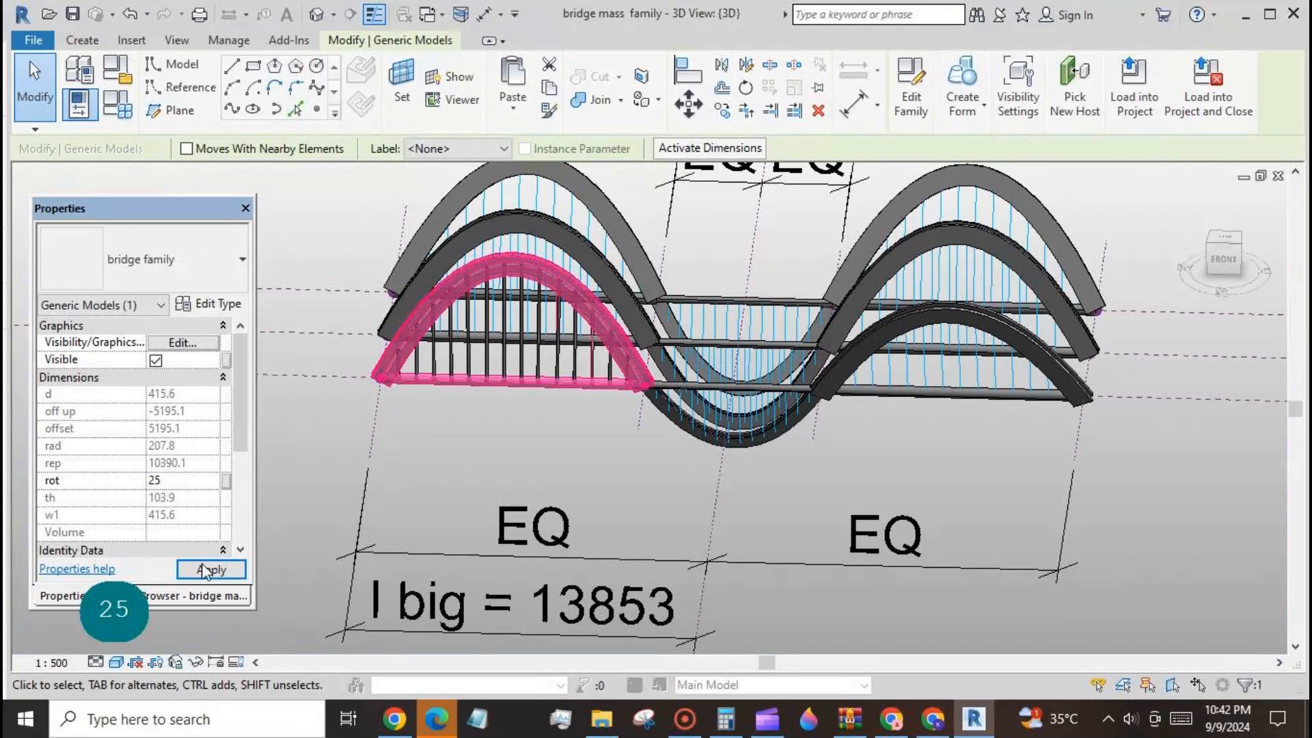
pyautogui.click(205, 570)
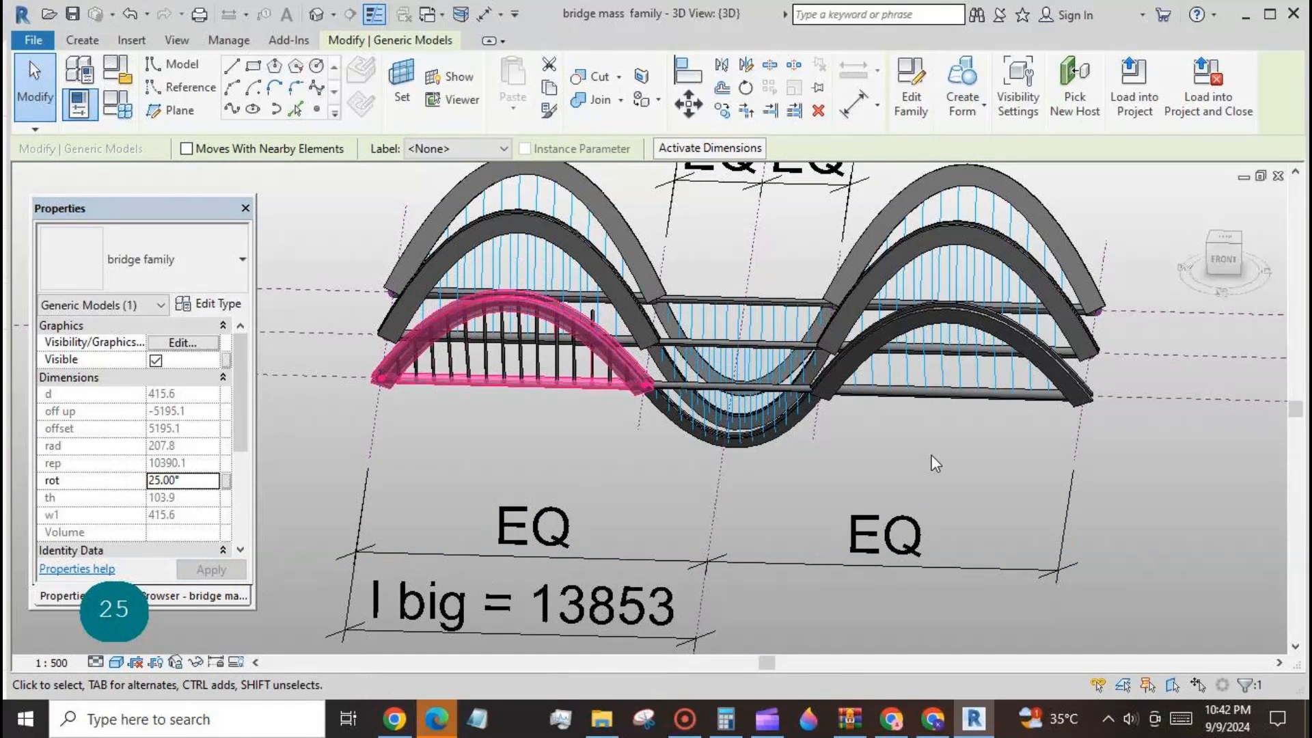
# - Delete the stray bar sticking out of the rotated front-row arch towards the rear rows
pyautogui.scroll(-2, 932, 466)
pyautogui.keyDown('shift'); pyautogui.moveTo(850, 627); pyautogui.dragTo(1021, 600, button='middle'); pyautogui.keyUp('shift')
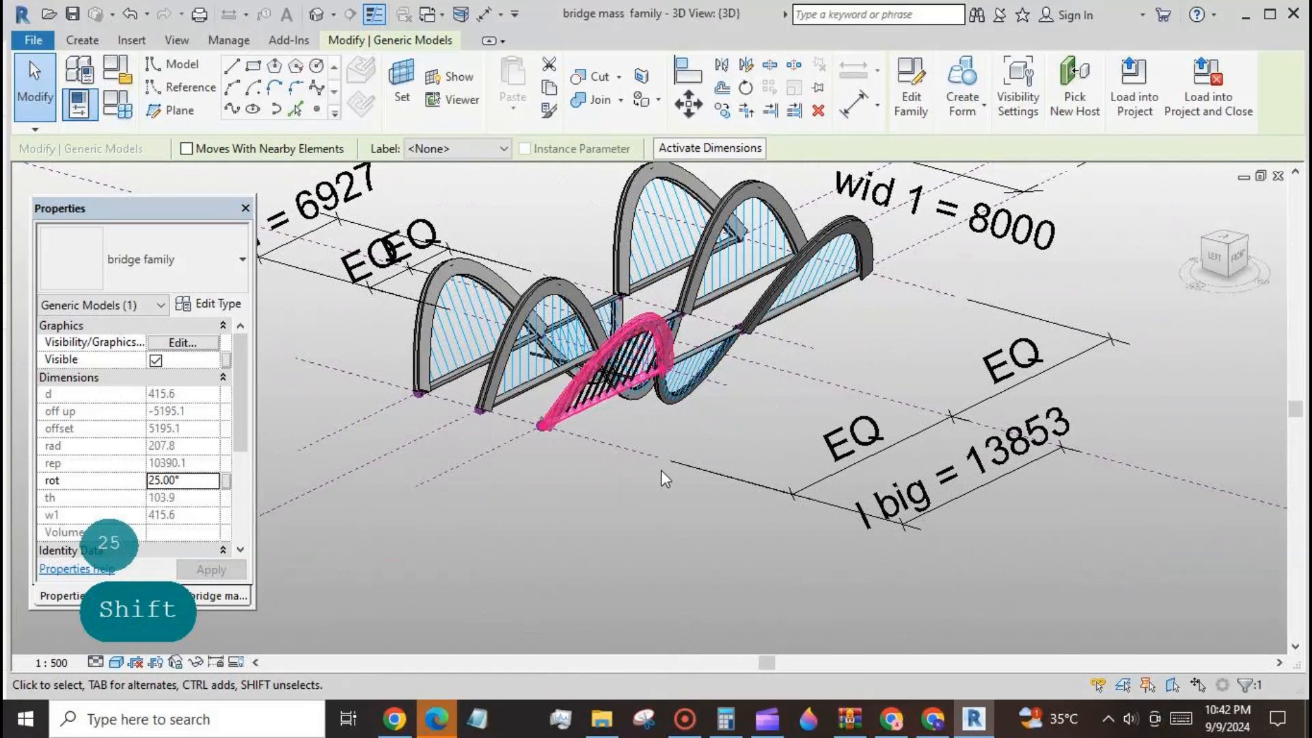
pyautogui.click(579, 363)
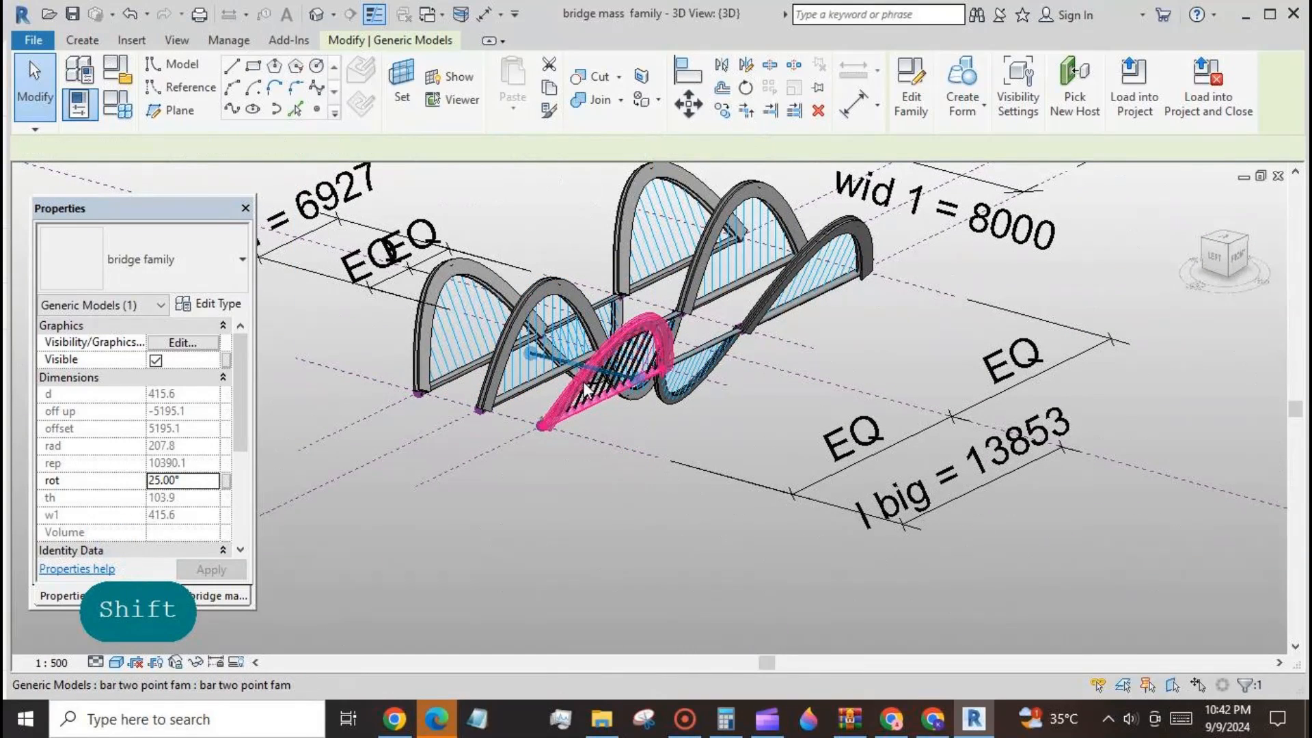
pyautogui.click(818, 110)
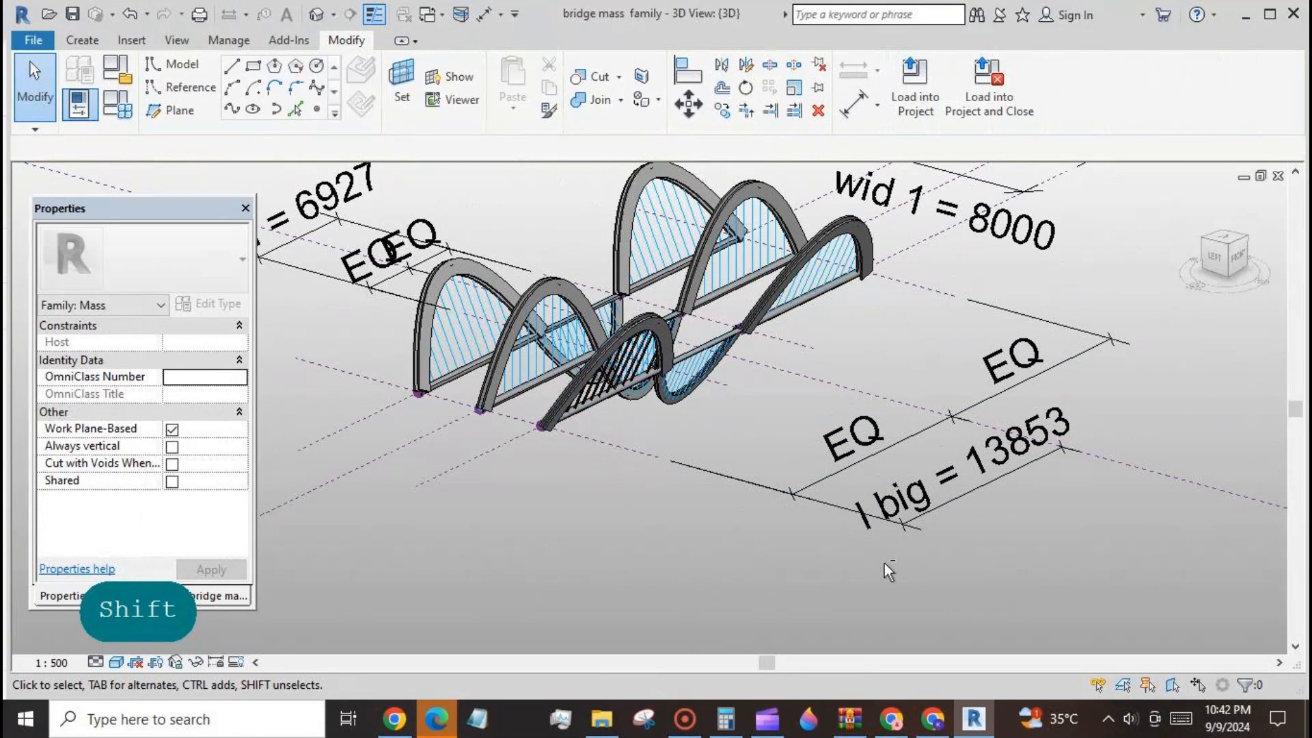
pyautogui.keyDown('shift'); pyautogui.moveTo(884, 563); pyautogui.dragTo(896, 599, button='middle'); pyautogui.keyUp('shift')
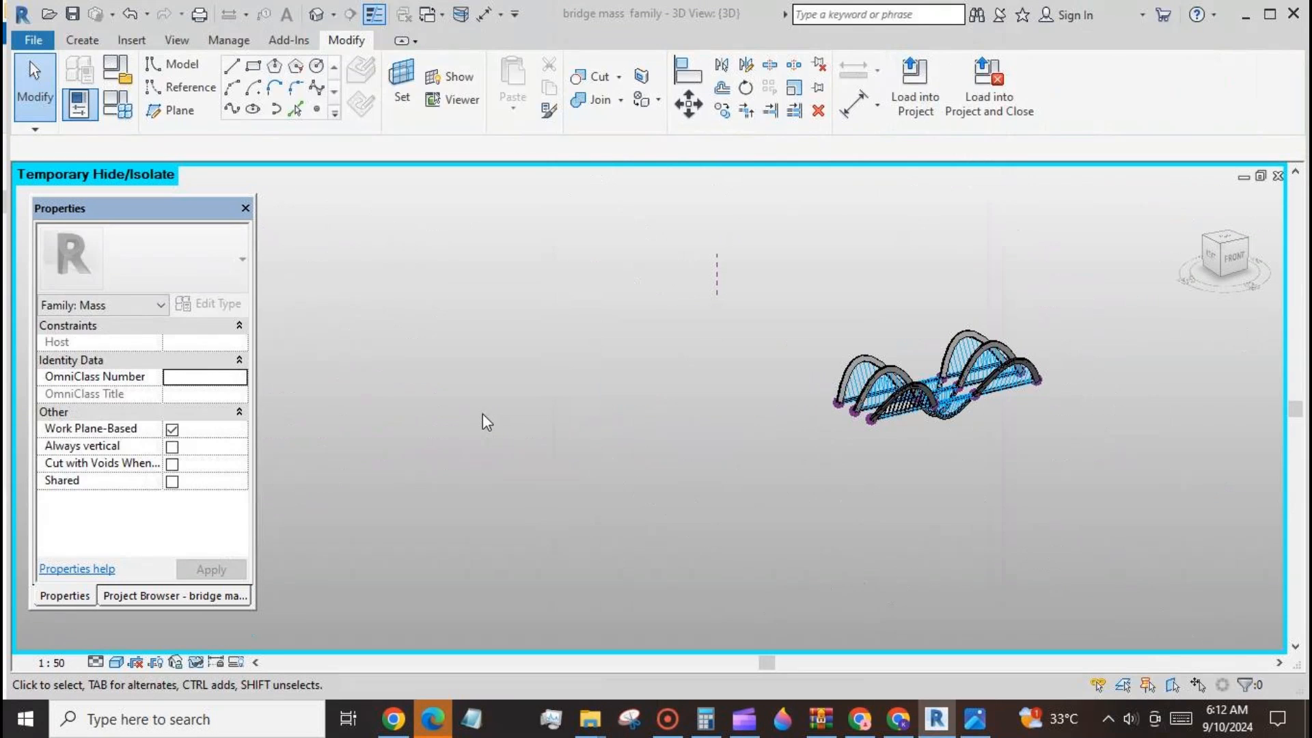
# - Set the rot parameter of all three bridge instances in the front row to -25°
pyautogui.moveTo(483, 413); pyautogui.dragTo(805, 446, button='middle')
pyautogui.scroll(2, 905, 398)
pyautogui.keyDown('shift'); pyautogui.moveTo(905, 398); pyautogui.dragTo(738, 456, button='middle'); pyautogui.keyUp('shift')
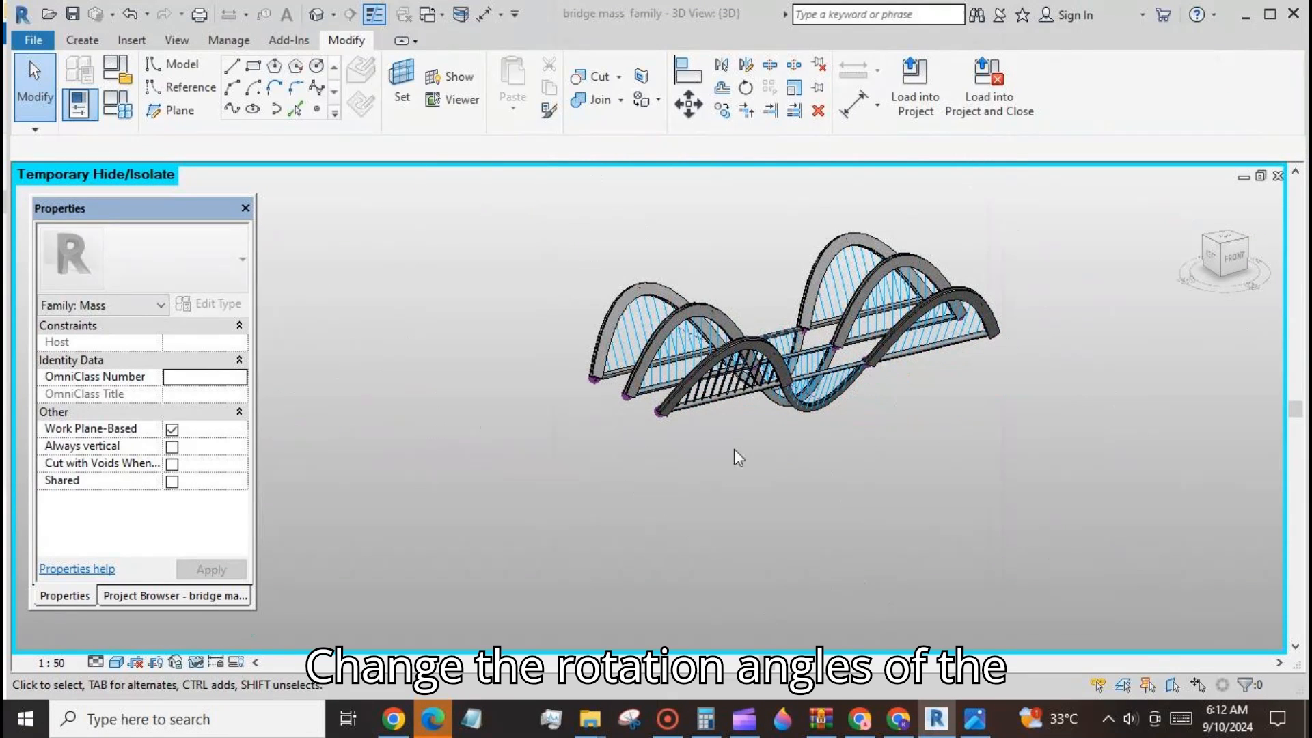
pyautogui.click(682, 404)
pyautogui.keyDown('ctrl'); pyautogui.click(818, 408); pyautogui.keyUp('ctrl')
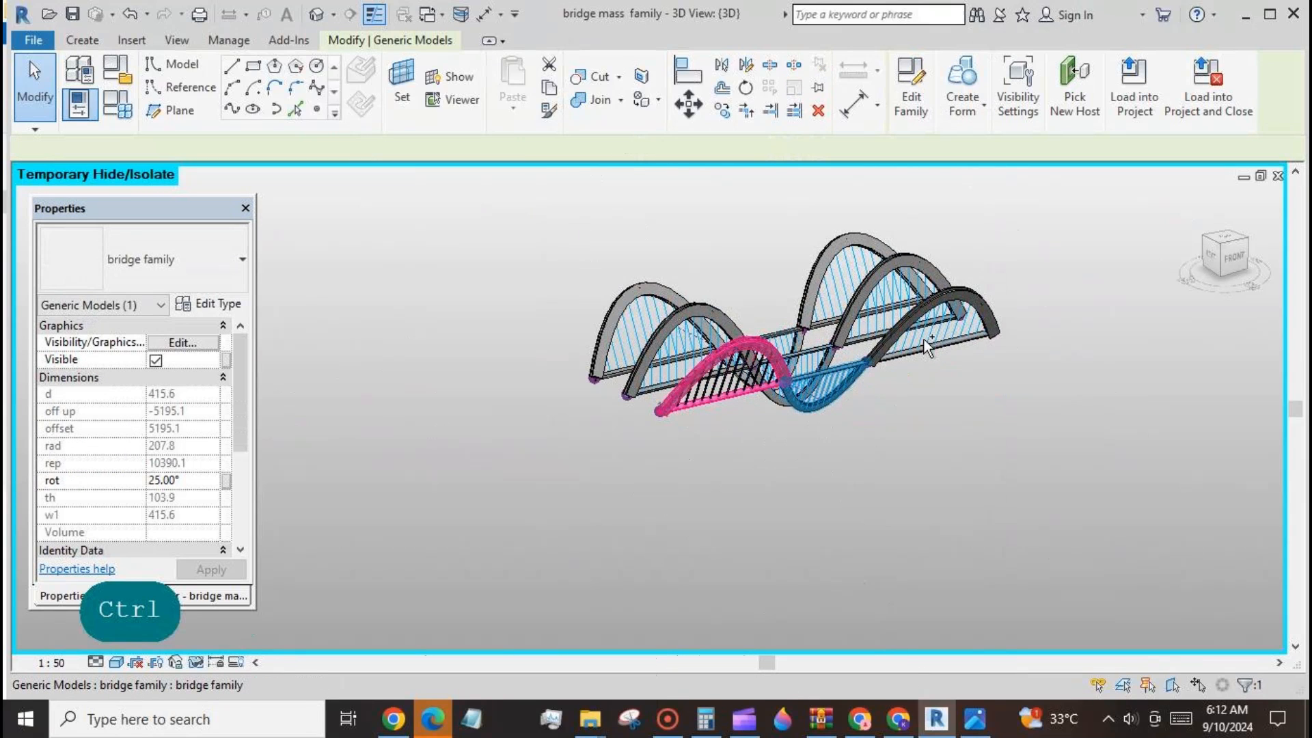
pyautogui.keyDown('ctrl'); pyautogui.click(914, 350); pyautogui.keyUp('ctrl')
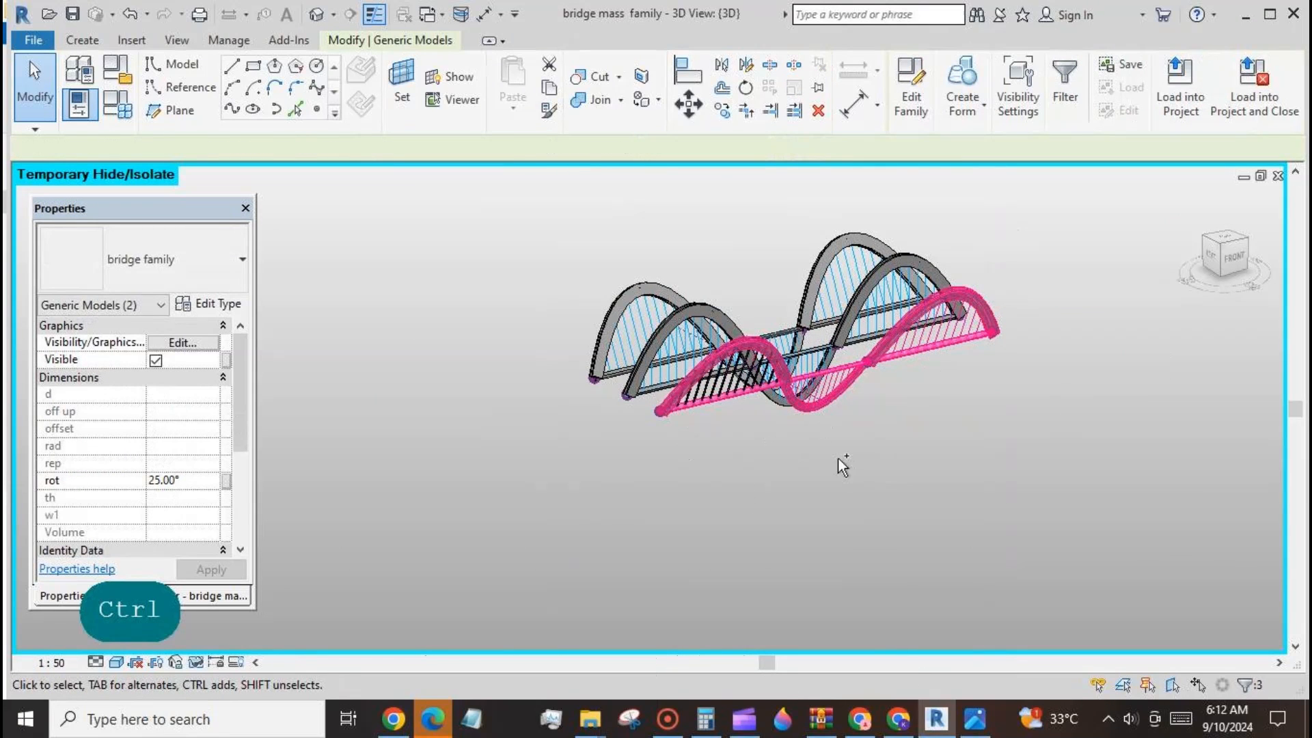
pyautogui.click(209, 483)
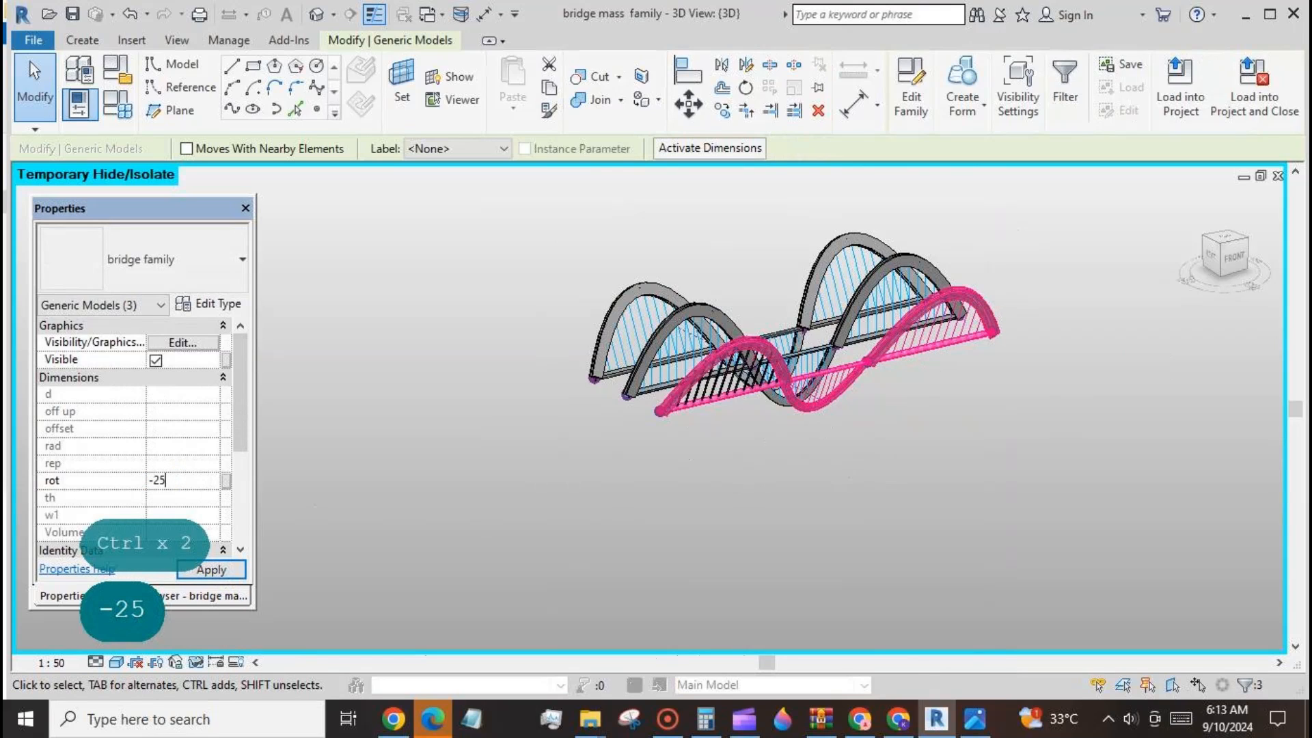
pyautogui.write('-25')
pyautogui.click(221, 571)
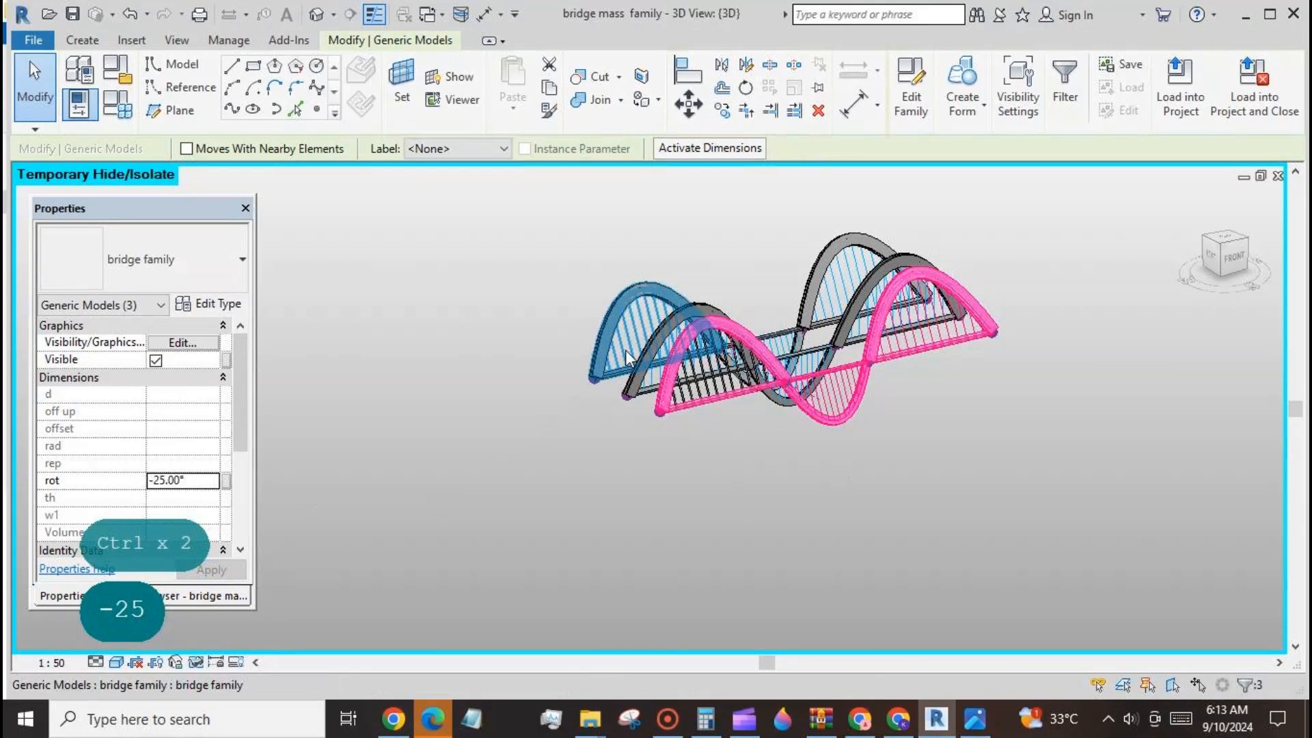
# - Set the rot parameter of all three bridge instances in the rear row to 25°
pyautogui.click(793, 352)
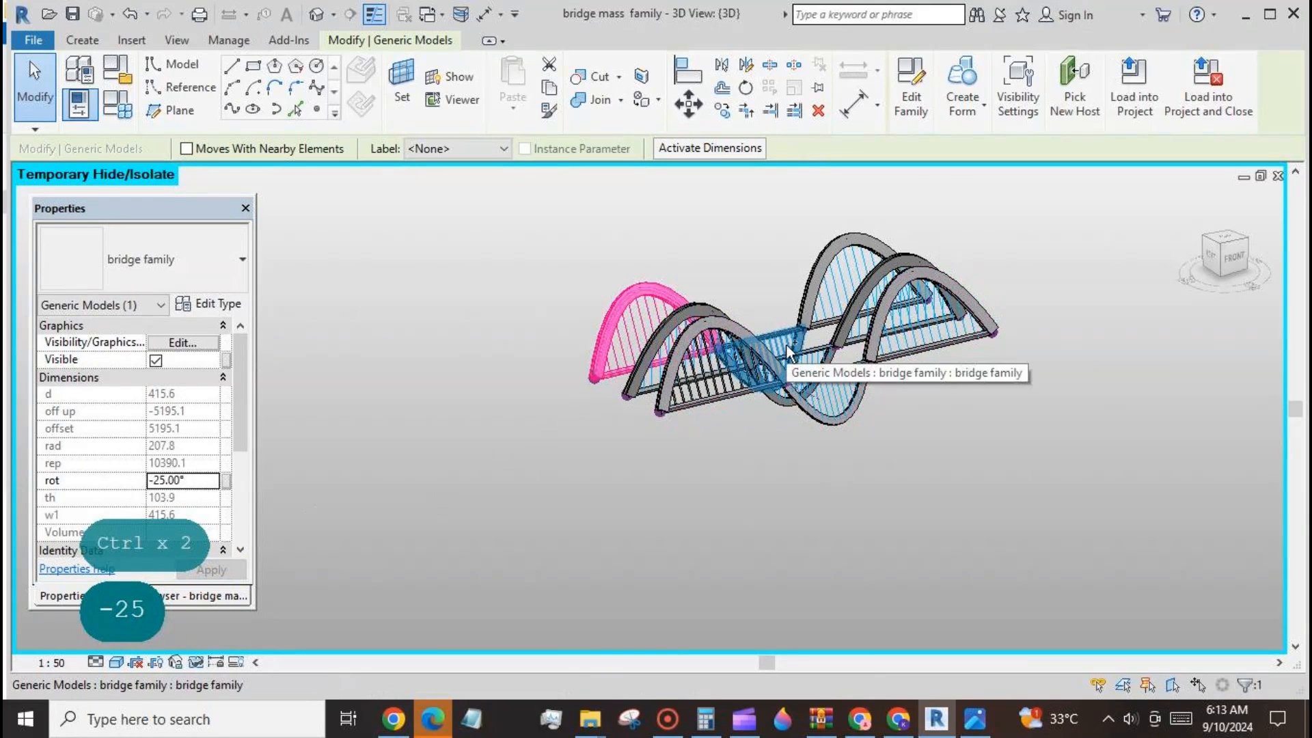
pyautogui.keyDown('ctrl'); pyautogui.click(830, 303); pyautogui.keyUp('ctrl')
pyautogui.click(208, 481)
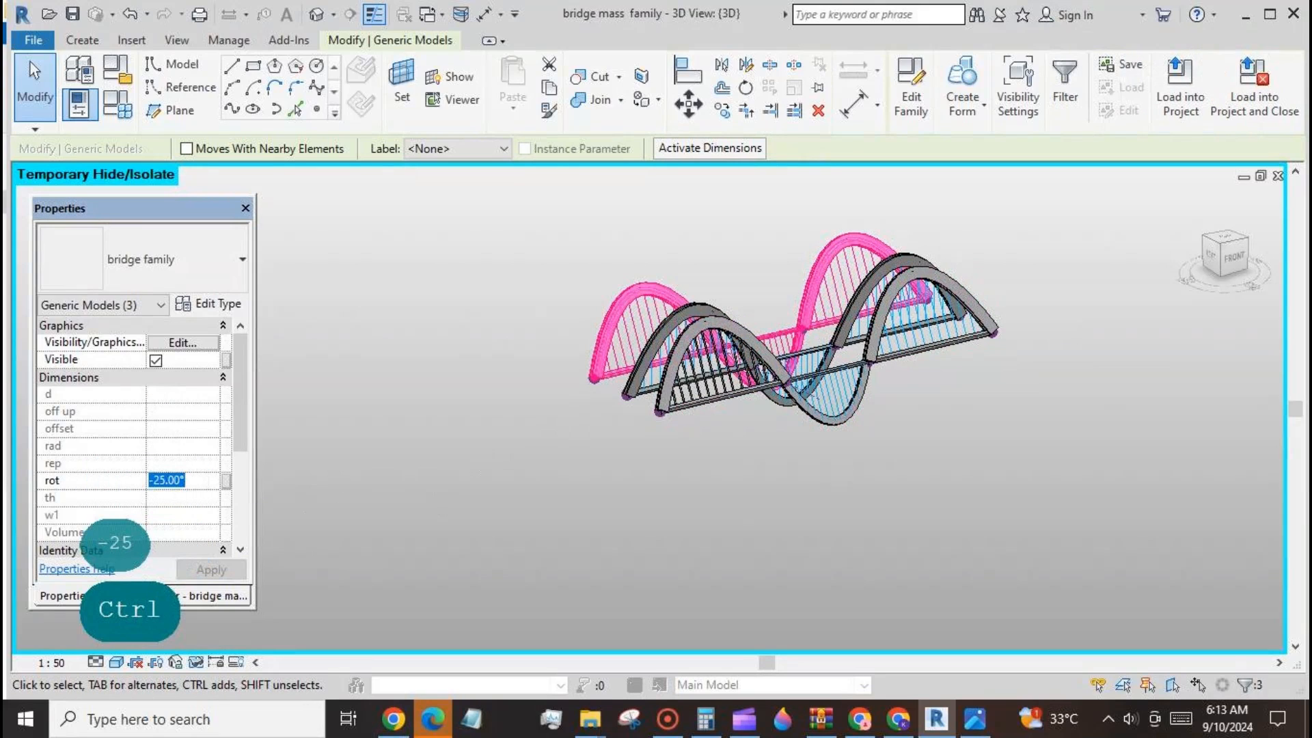
pyautogui.write('25')
pyautogui.click(211, 569)
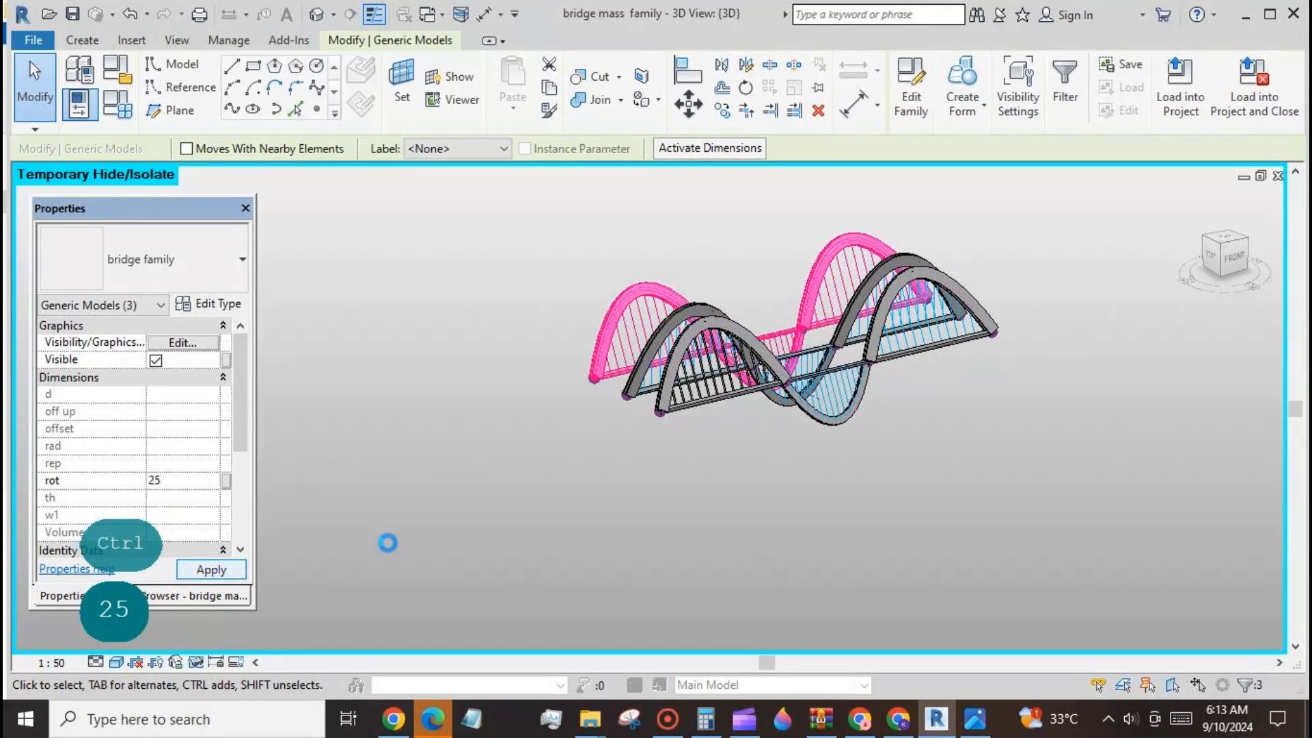
pyautogui.click(388, 543)
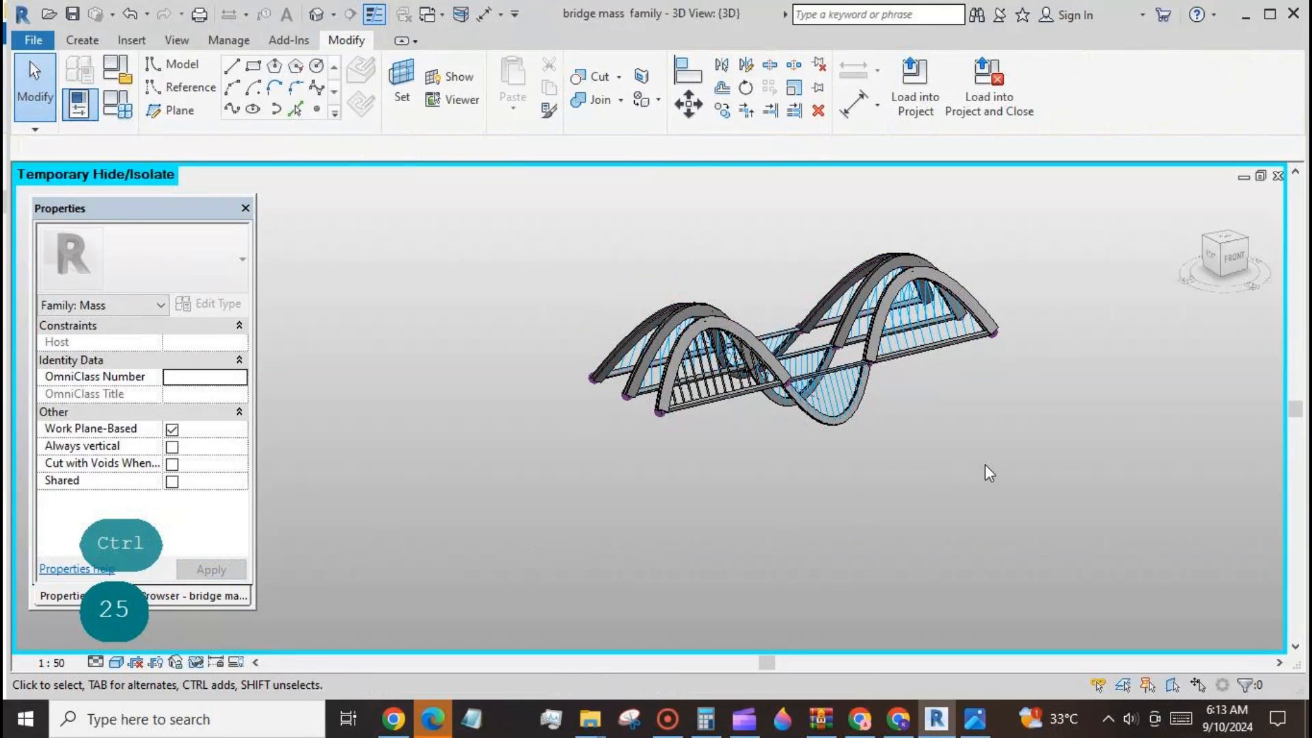
# - Compare the tilted arches with the reference bridge photo, checking the tilt of the outer rows and the spacing between the large arches
pyautogui.keyDown('shift'); pyautogui.moveTo(688, 543); pyautogui.dragTo(752, 581, button='middle'); pyautogui.keyUp('shift')
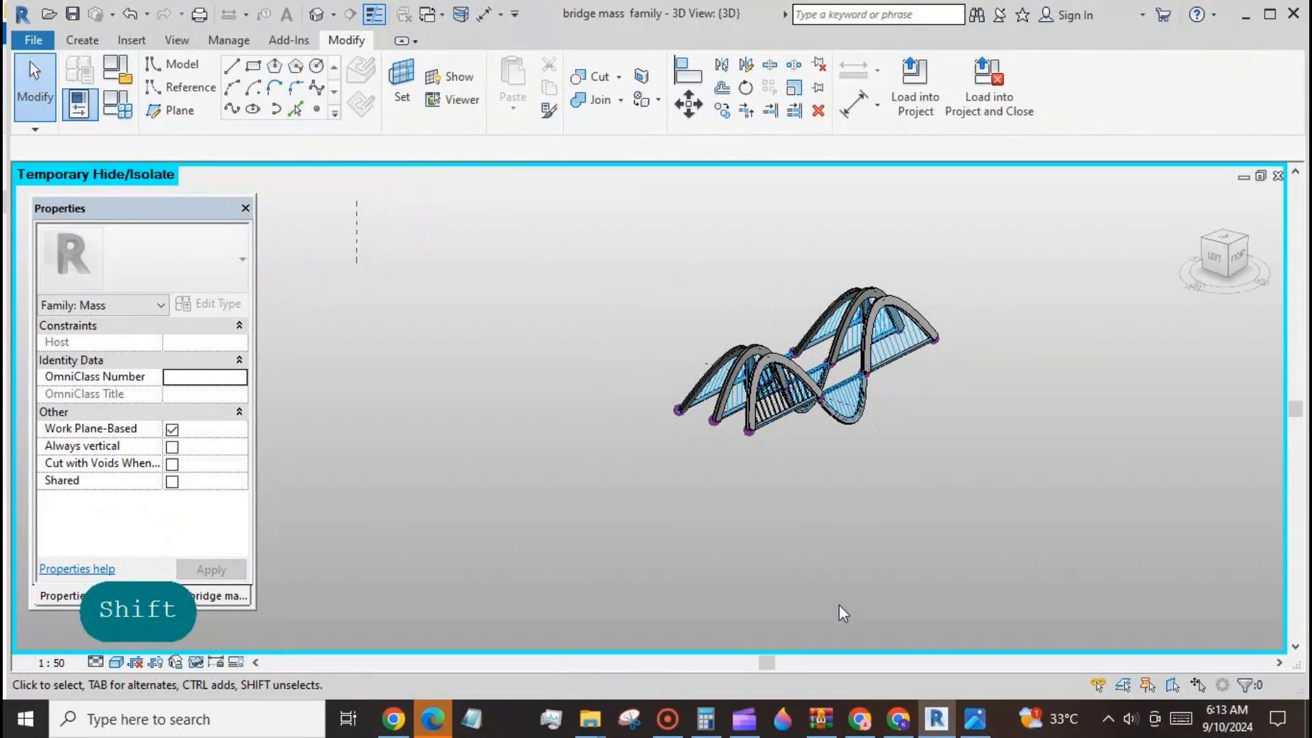
pyautogui.click(977, 720)
pyautogui.moveTo(800, 187); pyautogui.dragTo(514, 244)
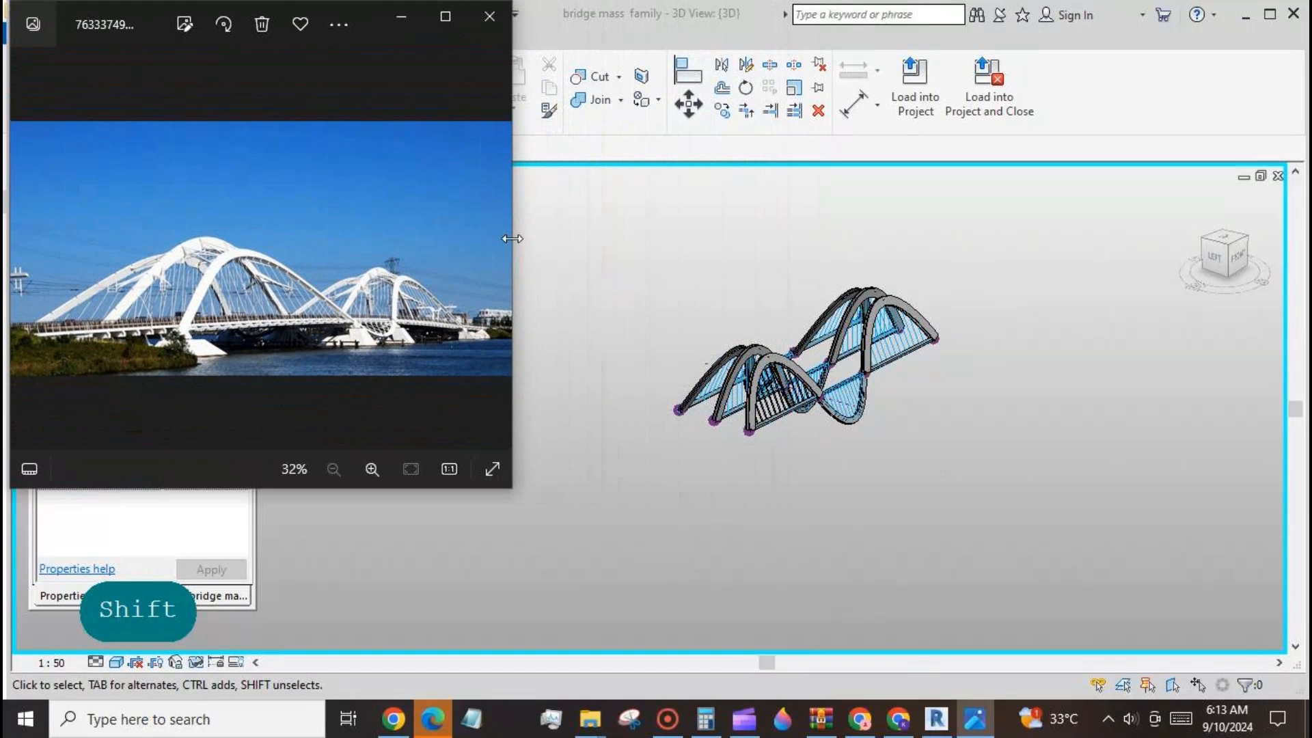
pyautogui.moveTo(512, 189); pyautogui.dragTo(503, 200)
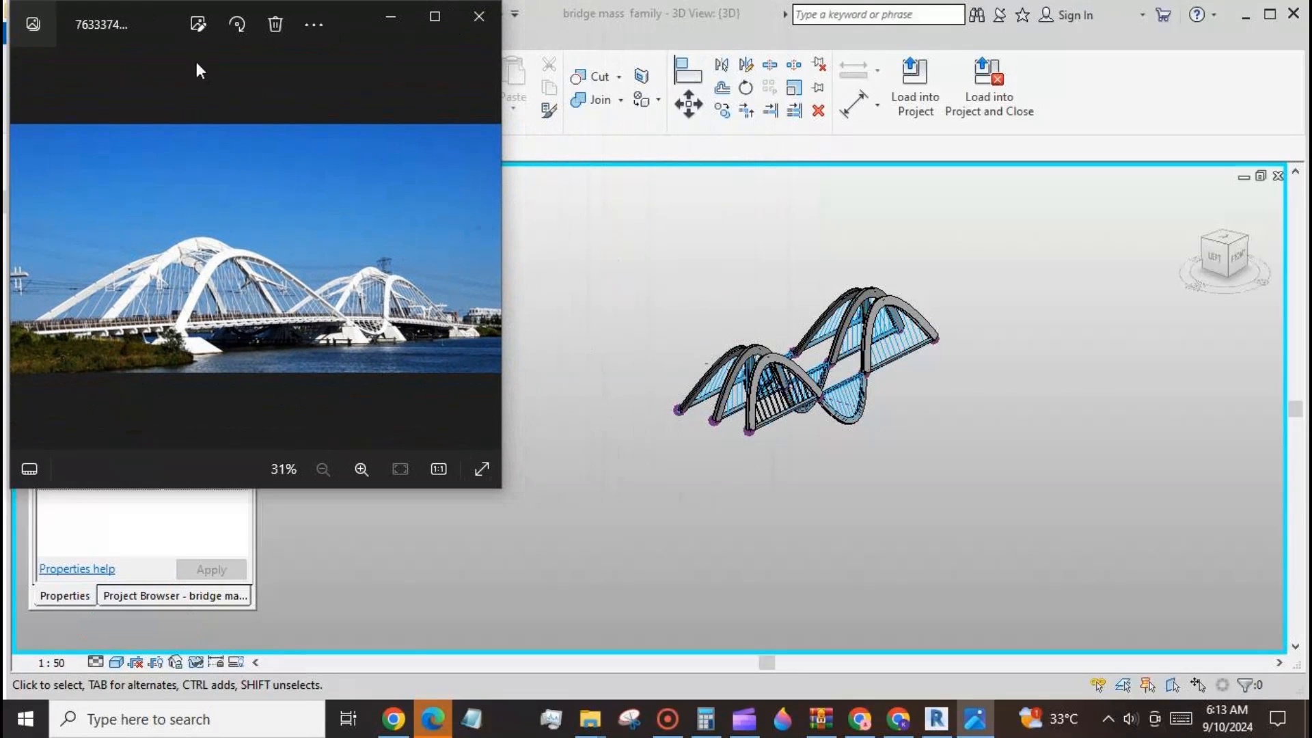
pyautogui.moveTo(152, 15); pyautogui.dragTo(301, 134)
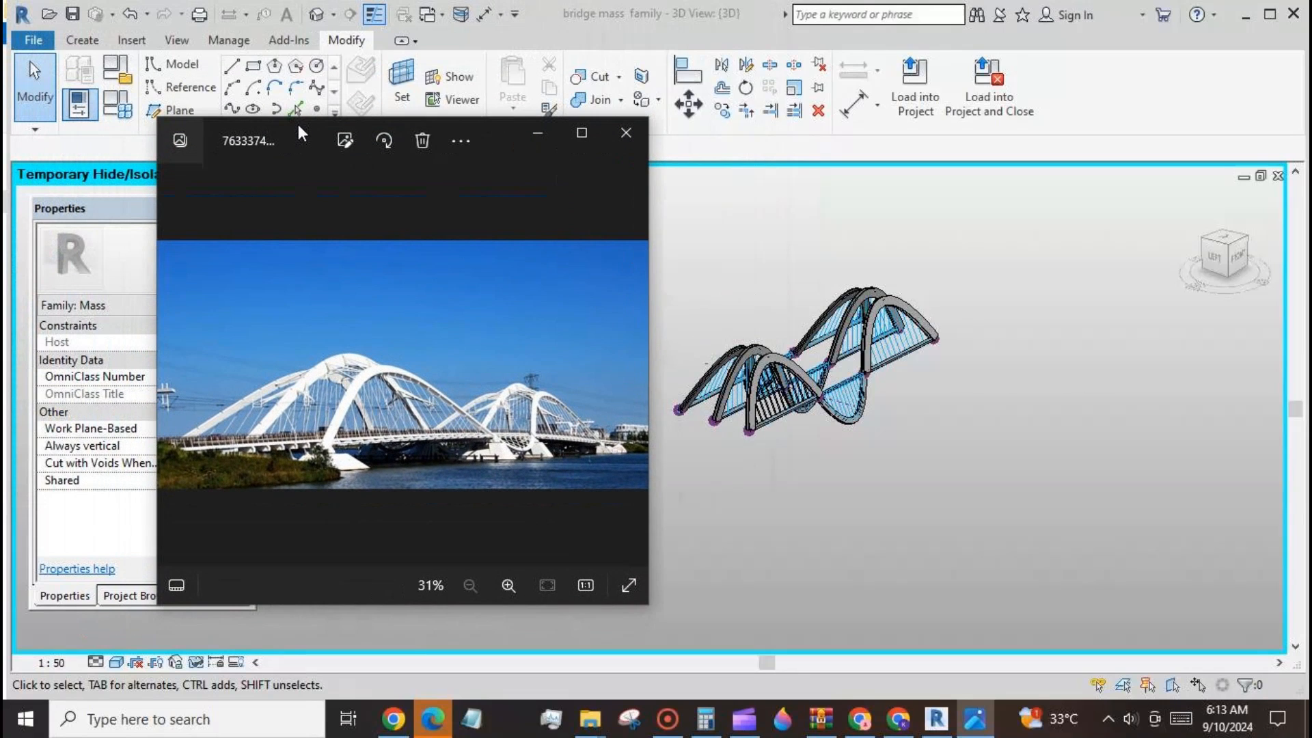
pyautogui.click(683, 428)
pyautogui.keyDown('shift'); pyautogui.moveTo(799, 521); pyautogui.dragTo(960, 492, button='middle'); pyautogui.keyUp('shift')
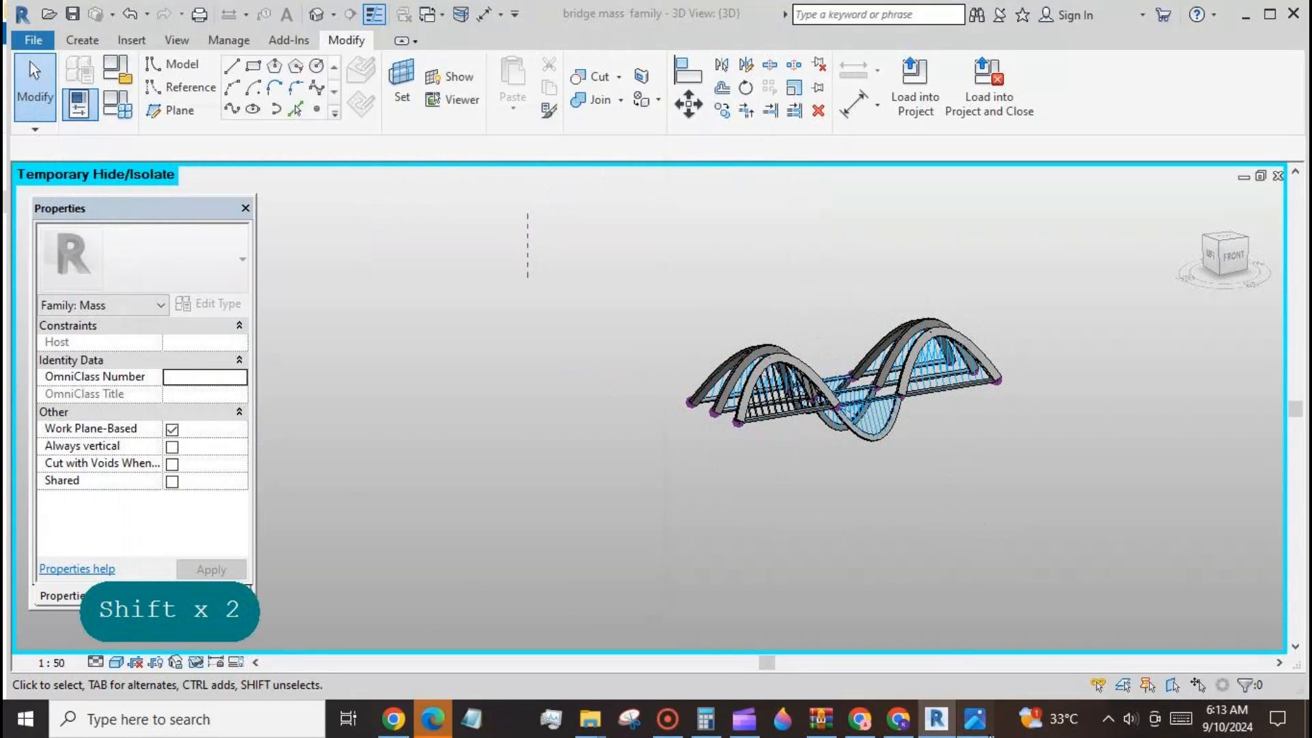
pyautogui.click(989, 732)
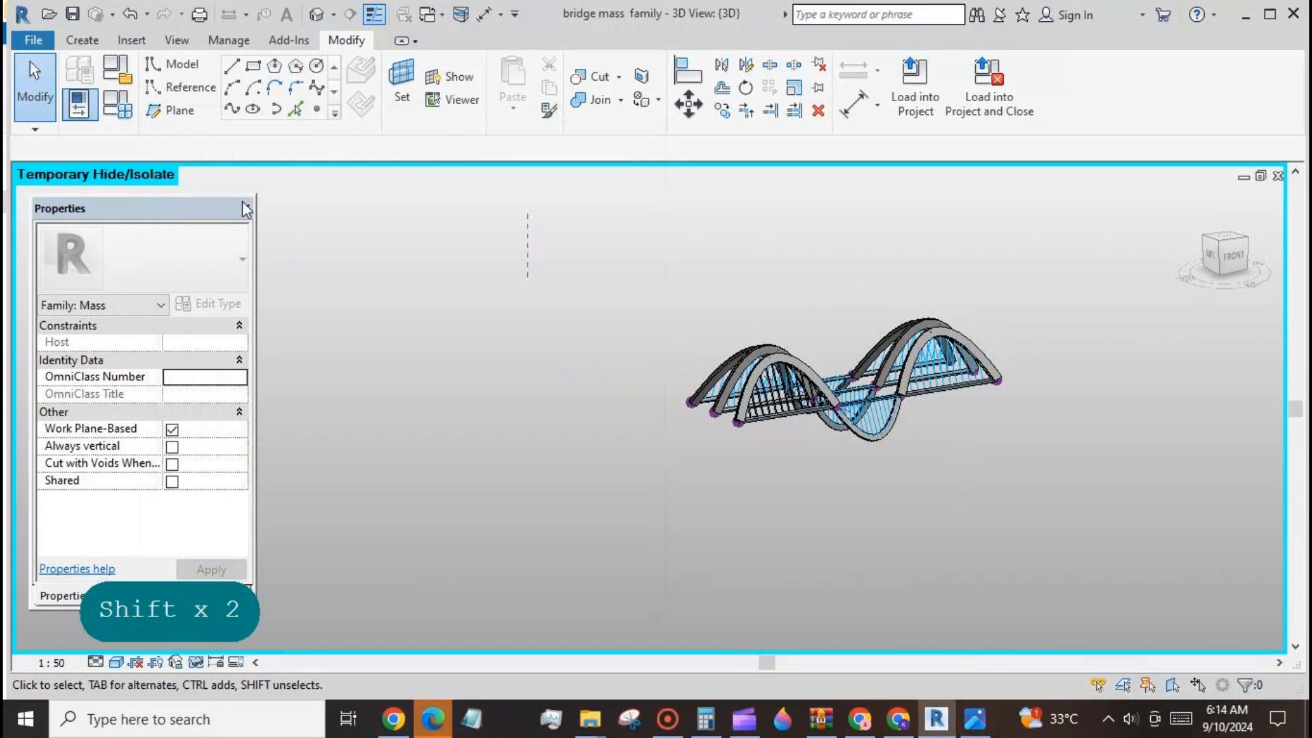
# - Change the formula of the l mid family parameter to l big / 3 and apply it to the mass
pyautogui.click(118, 104)
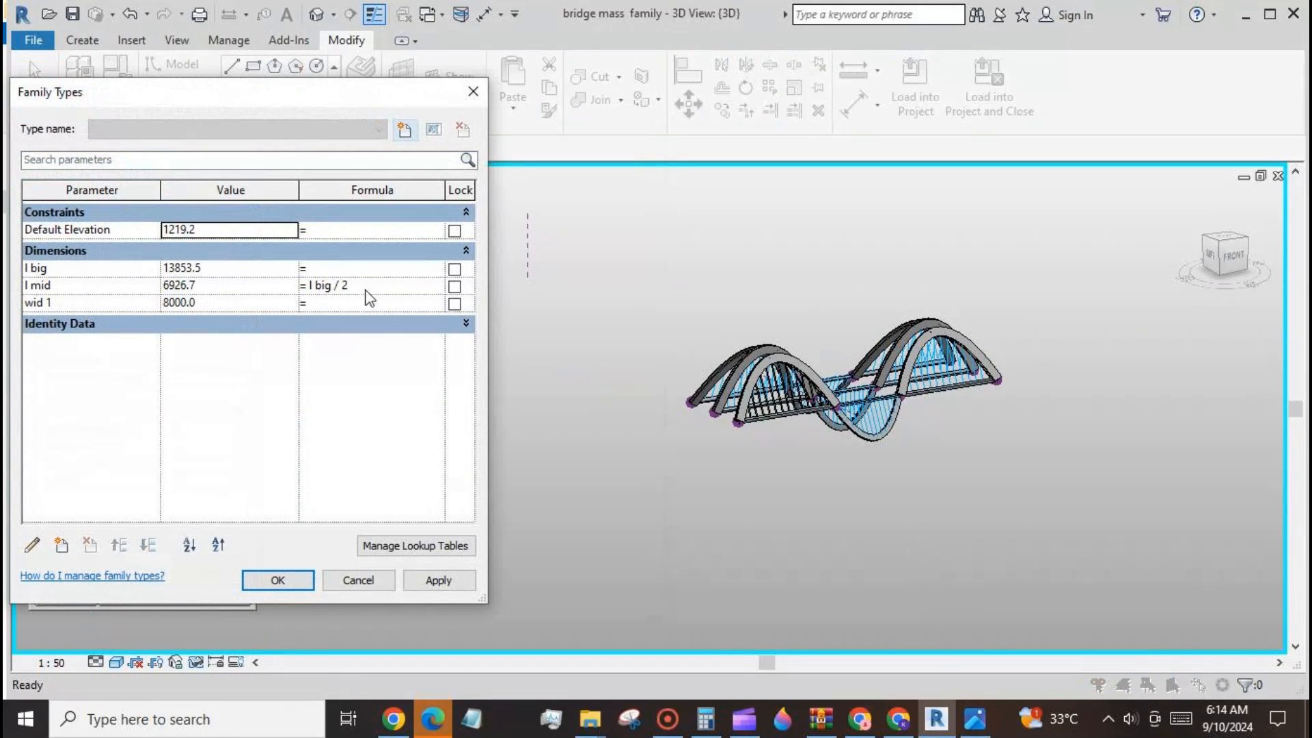
pyautogui.click(345, 285)
pyautogui.doubleClick(345, 285)
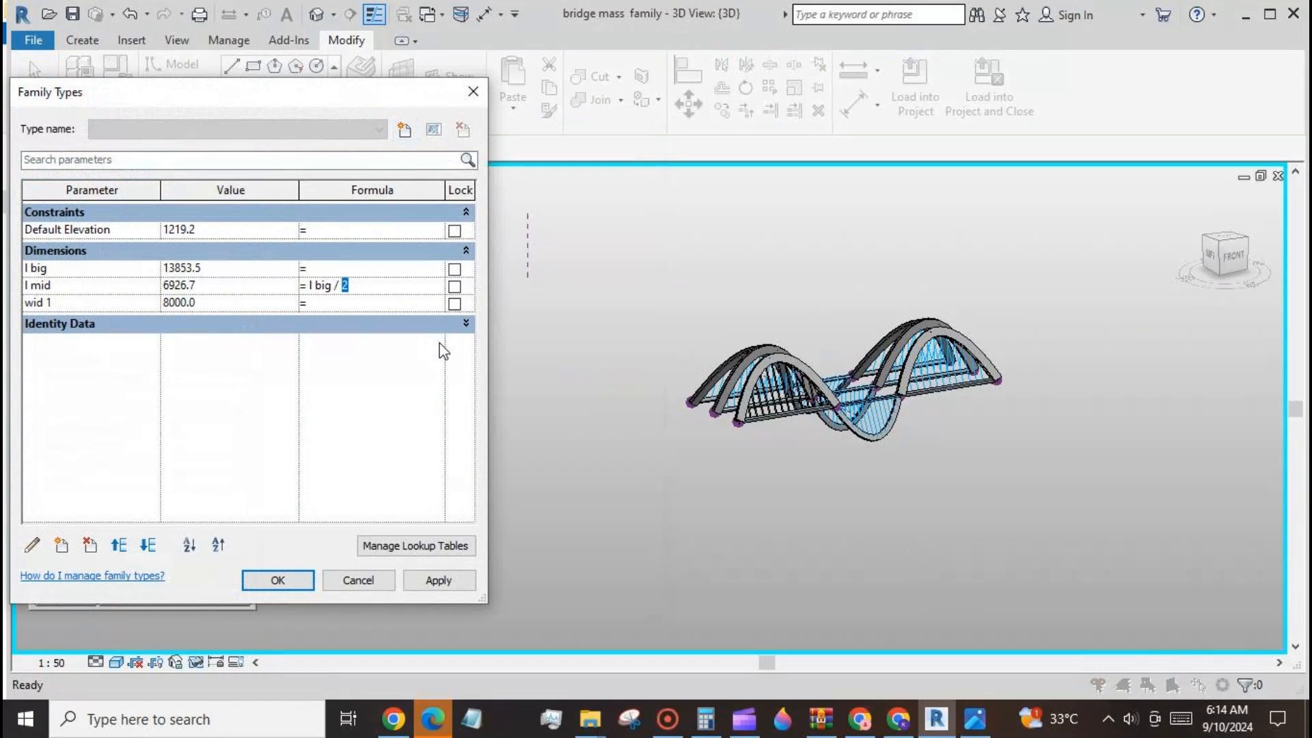
pyautogui.write('3')
pyautogui.click(439, 580)
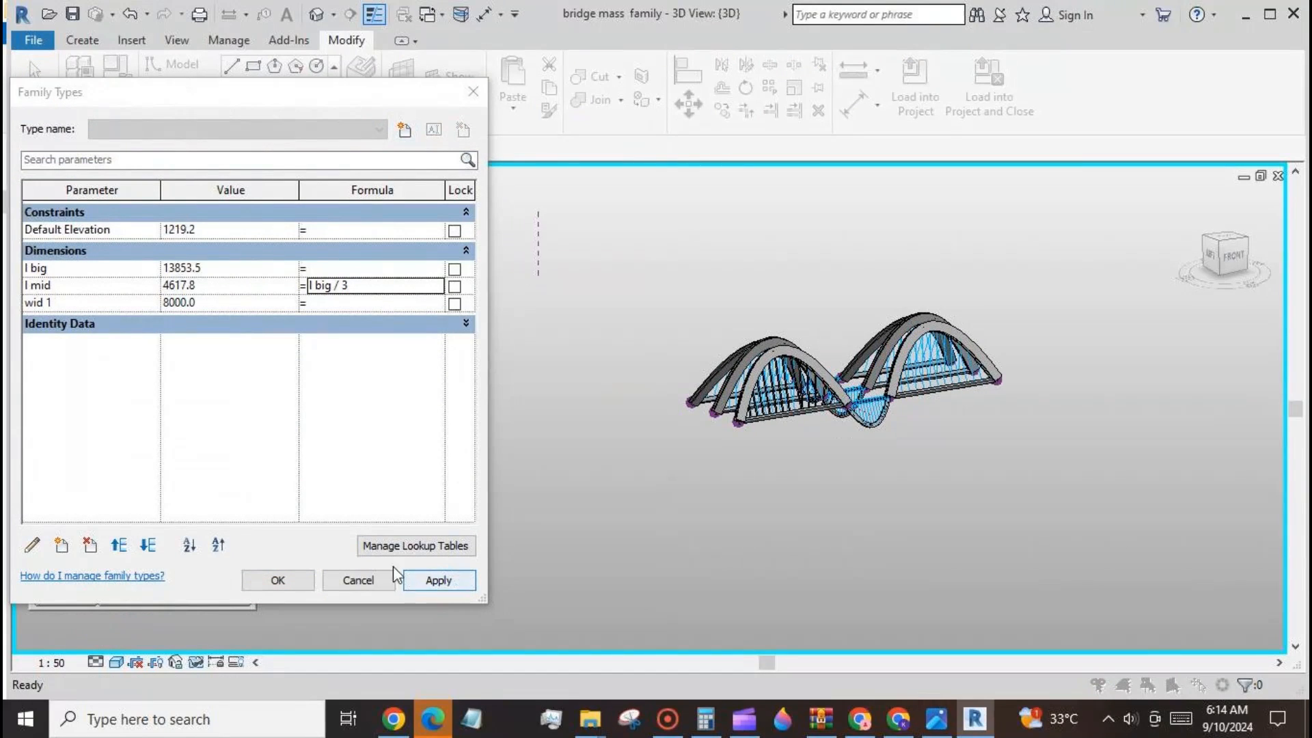
pyautogui.click(279, 580)
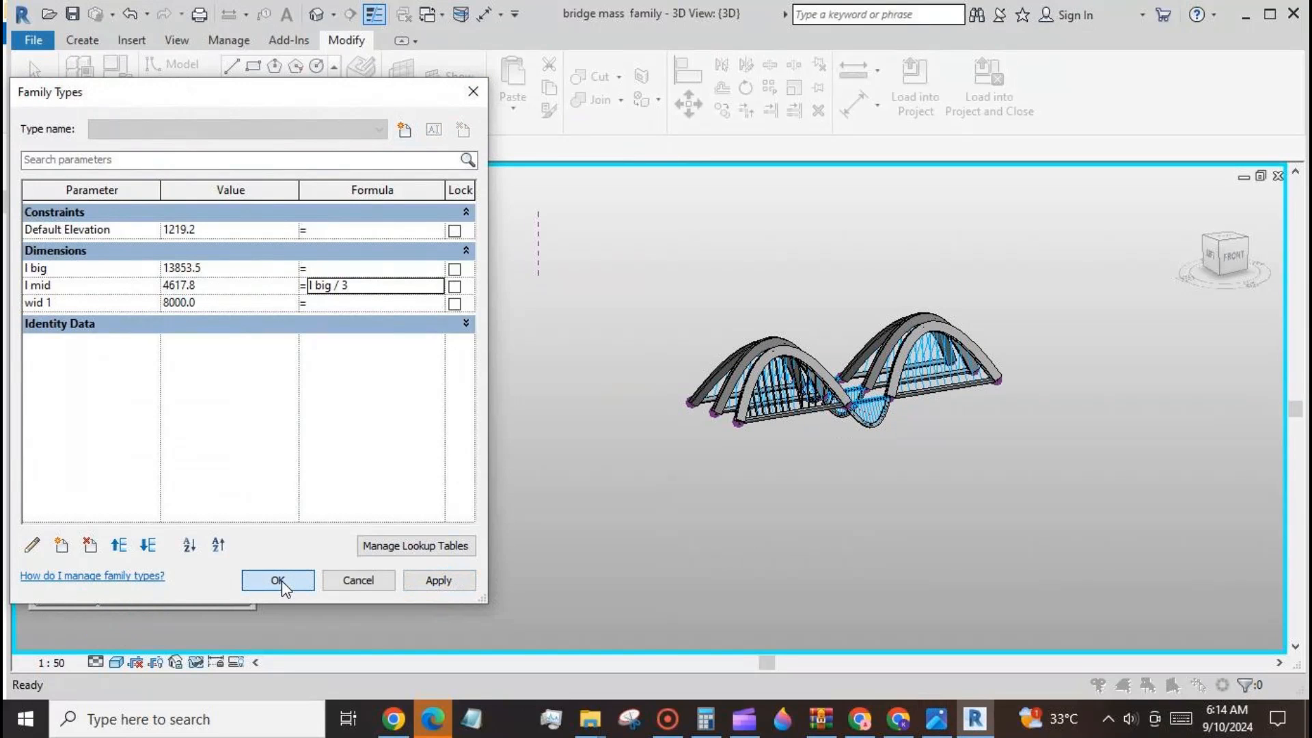